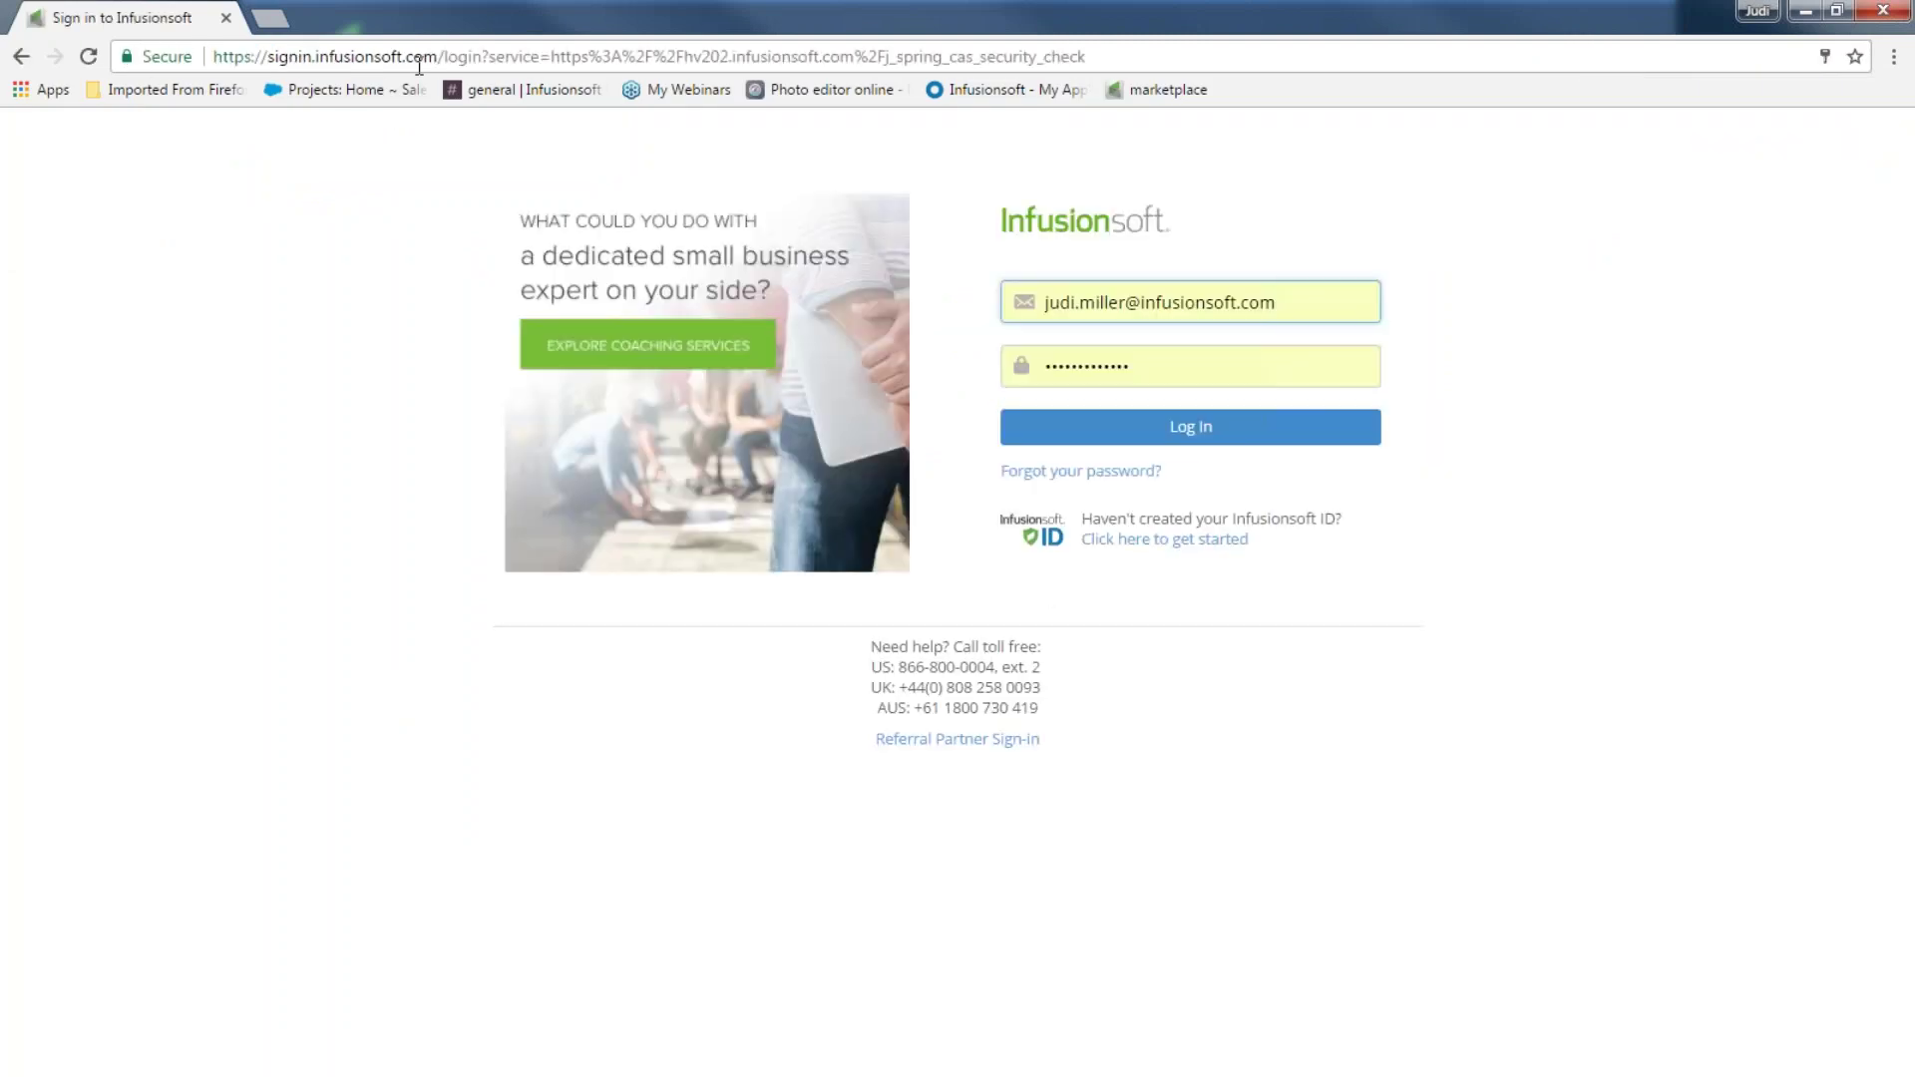
# - Log in to Infusionsoft with the saved credentials and enter the hv202 app through the first admin user's login link
pyautogui.click(1125, 430)
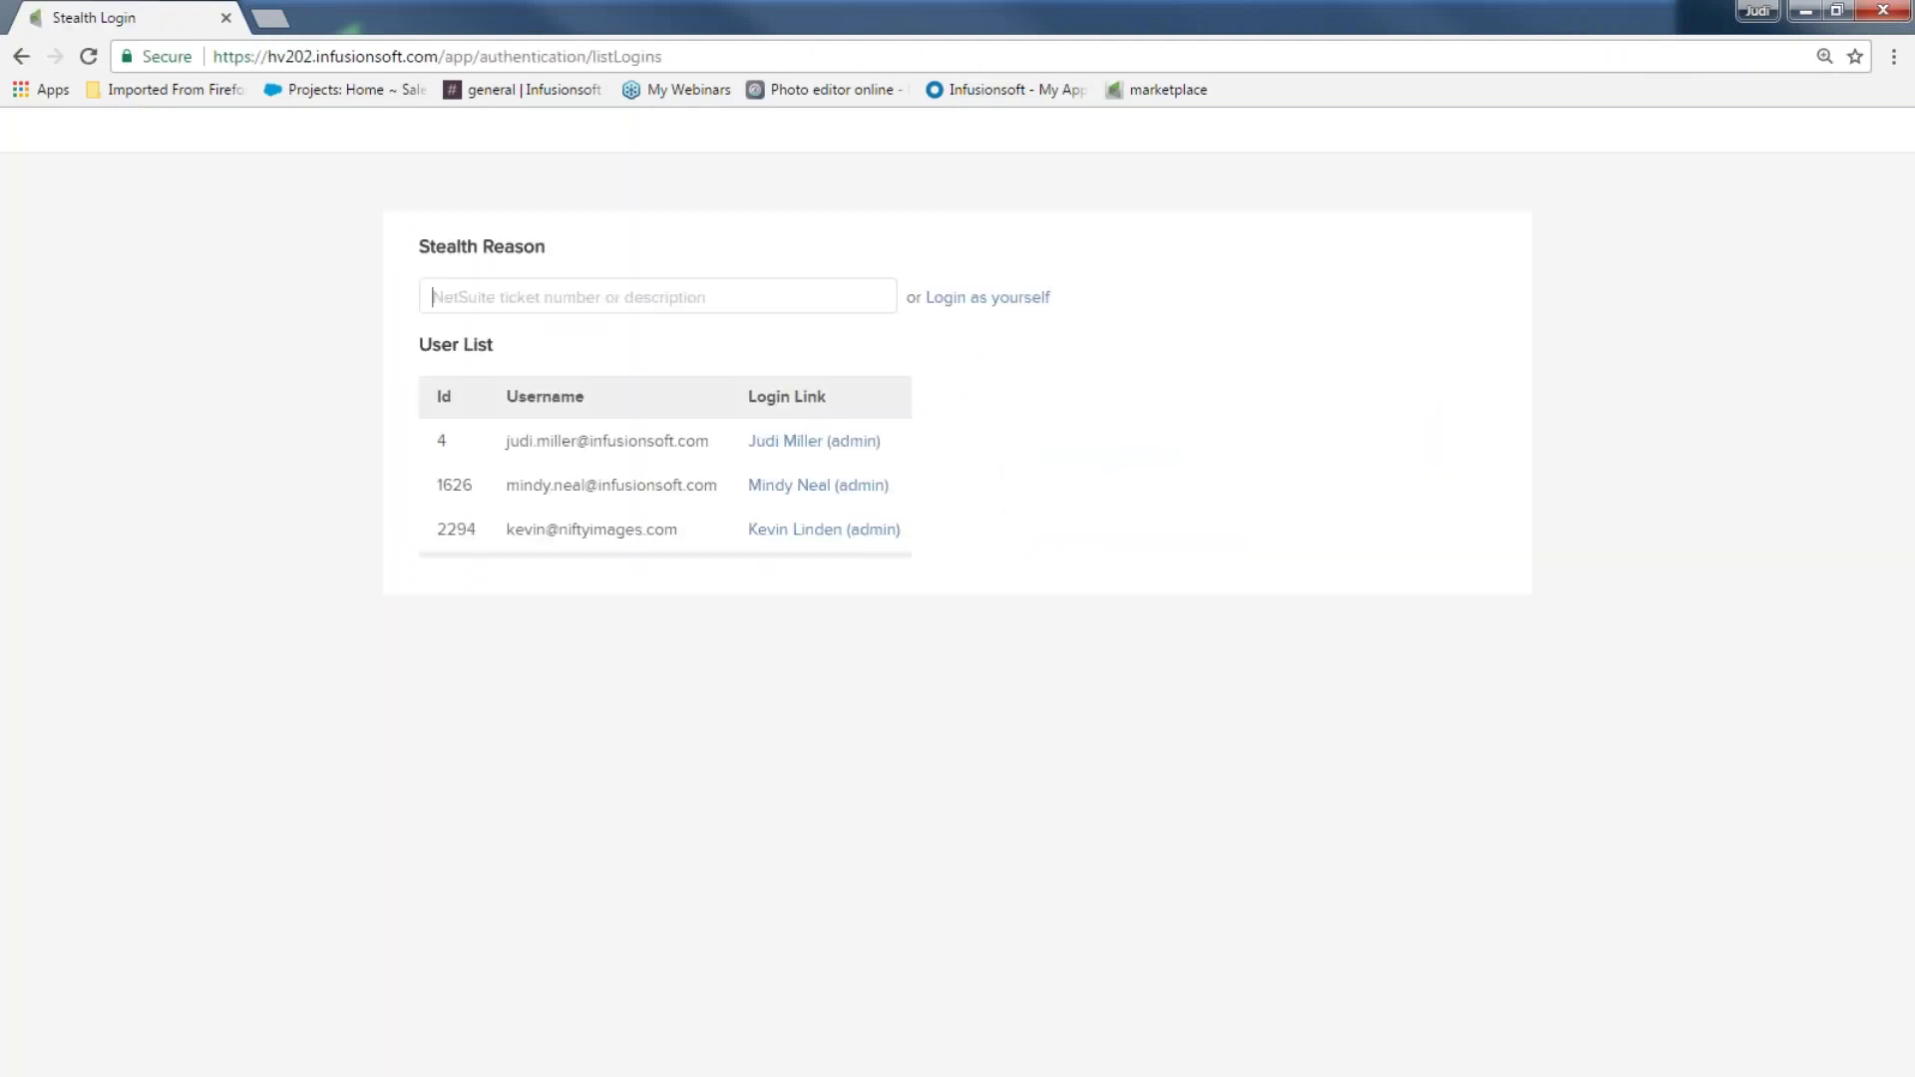
pyautogui.moveTo(261, 56); pyautogui.dragTo(319, 56)
pyautogui.click(810, 444)
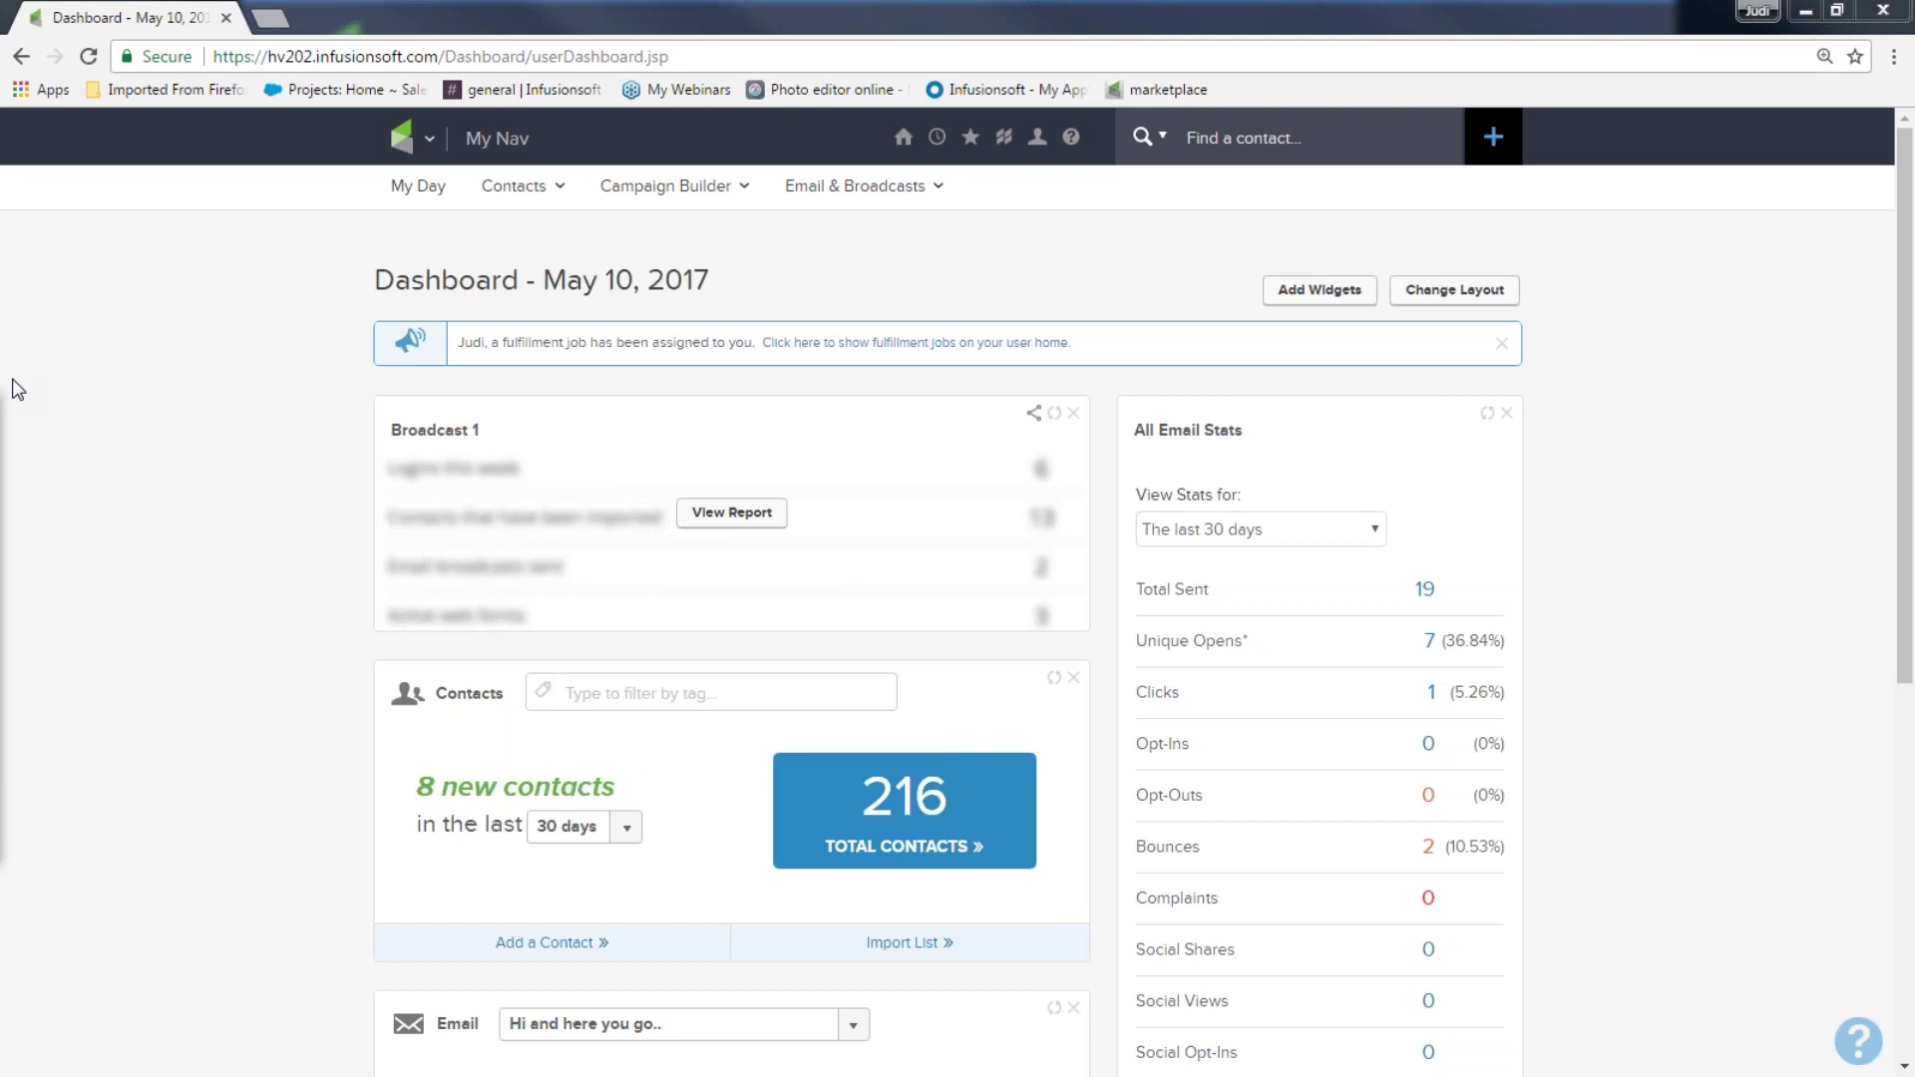
# - Open the Marketing area's Email & Broadcasts page and start a new email broadcast
pyautogui.moveTo(419, 138)
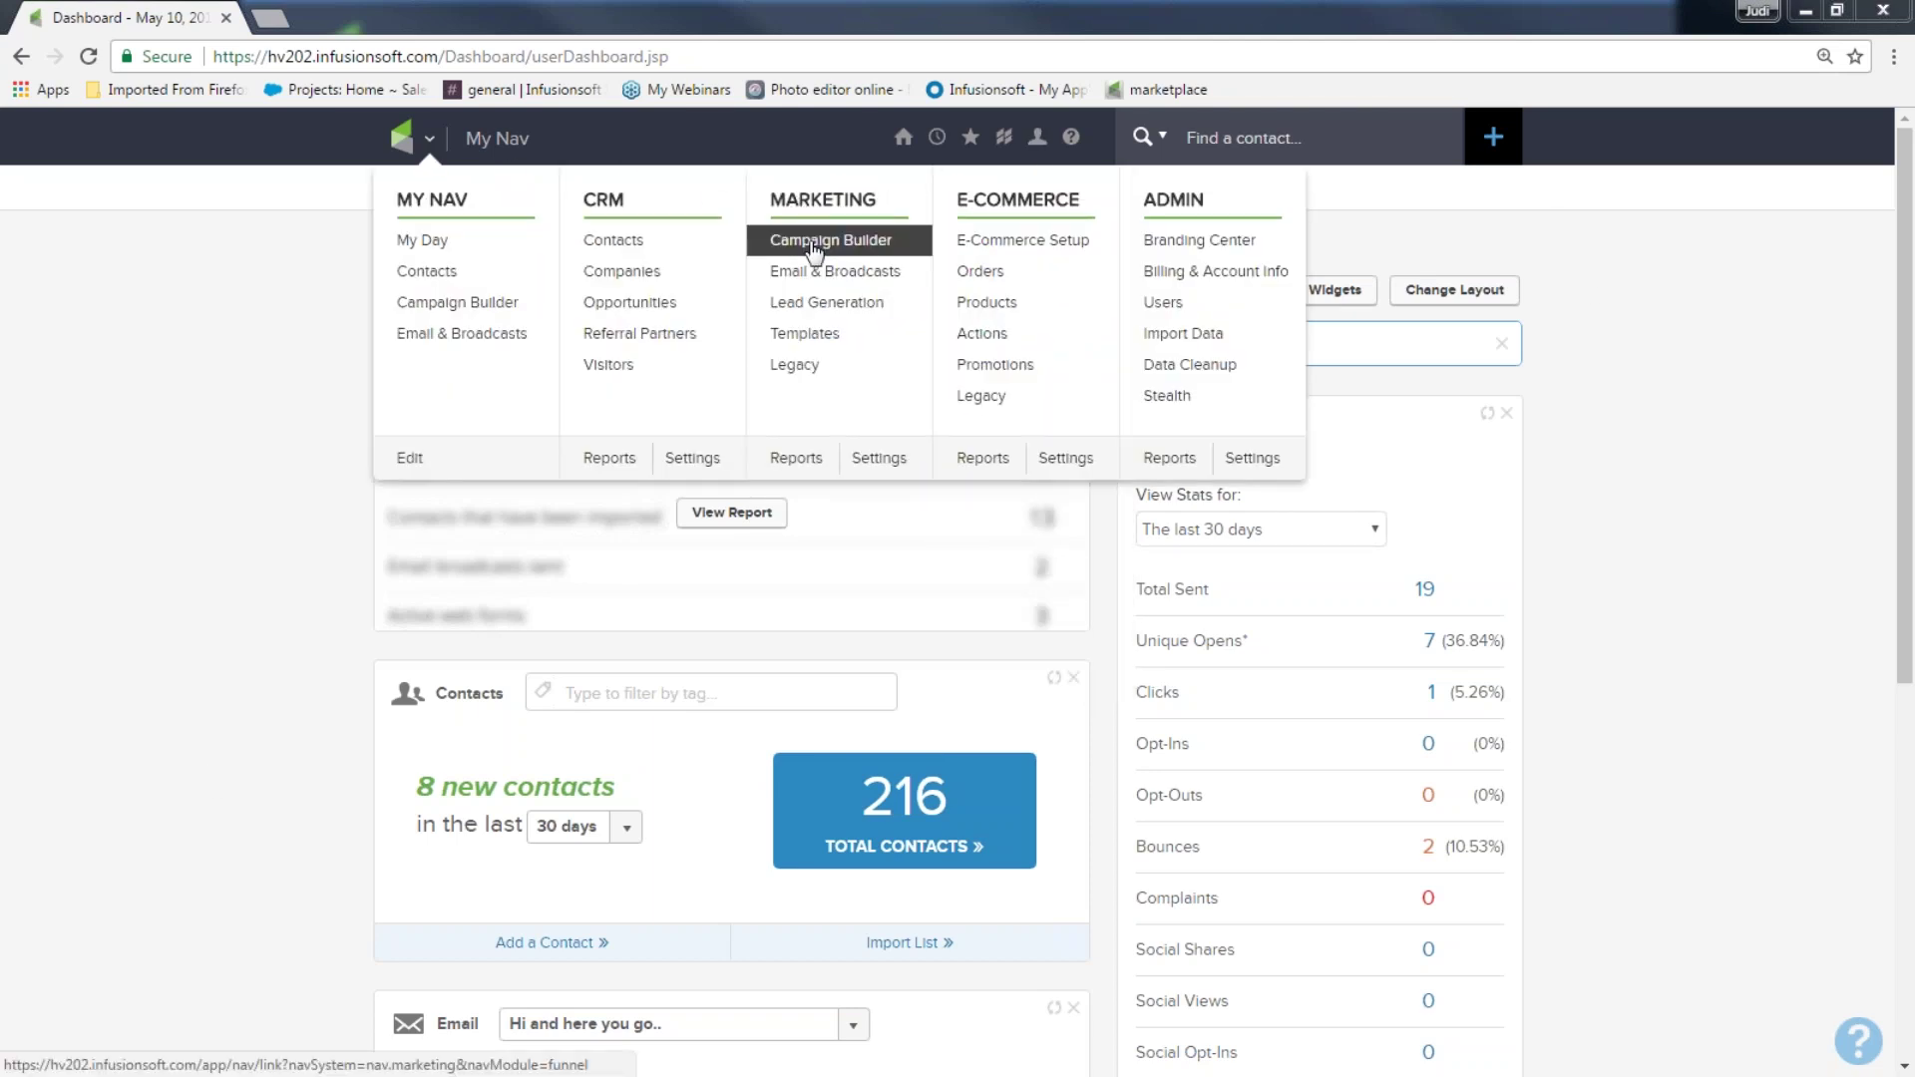
pyautogui.click(819, 271)
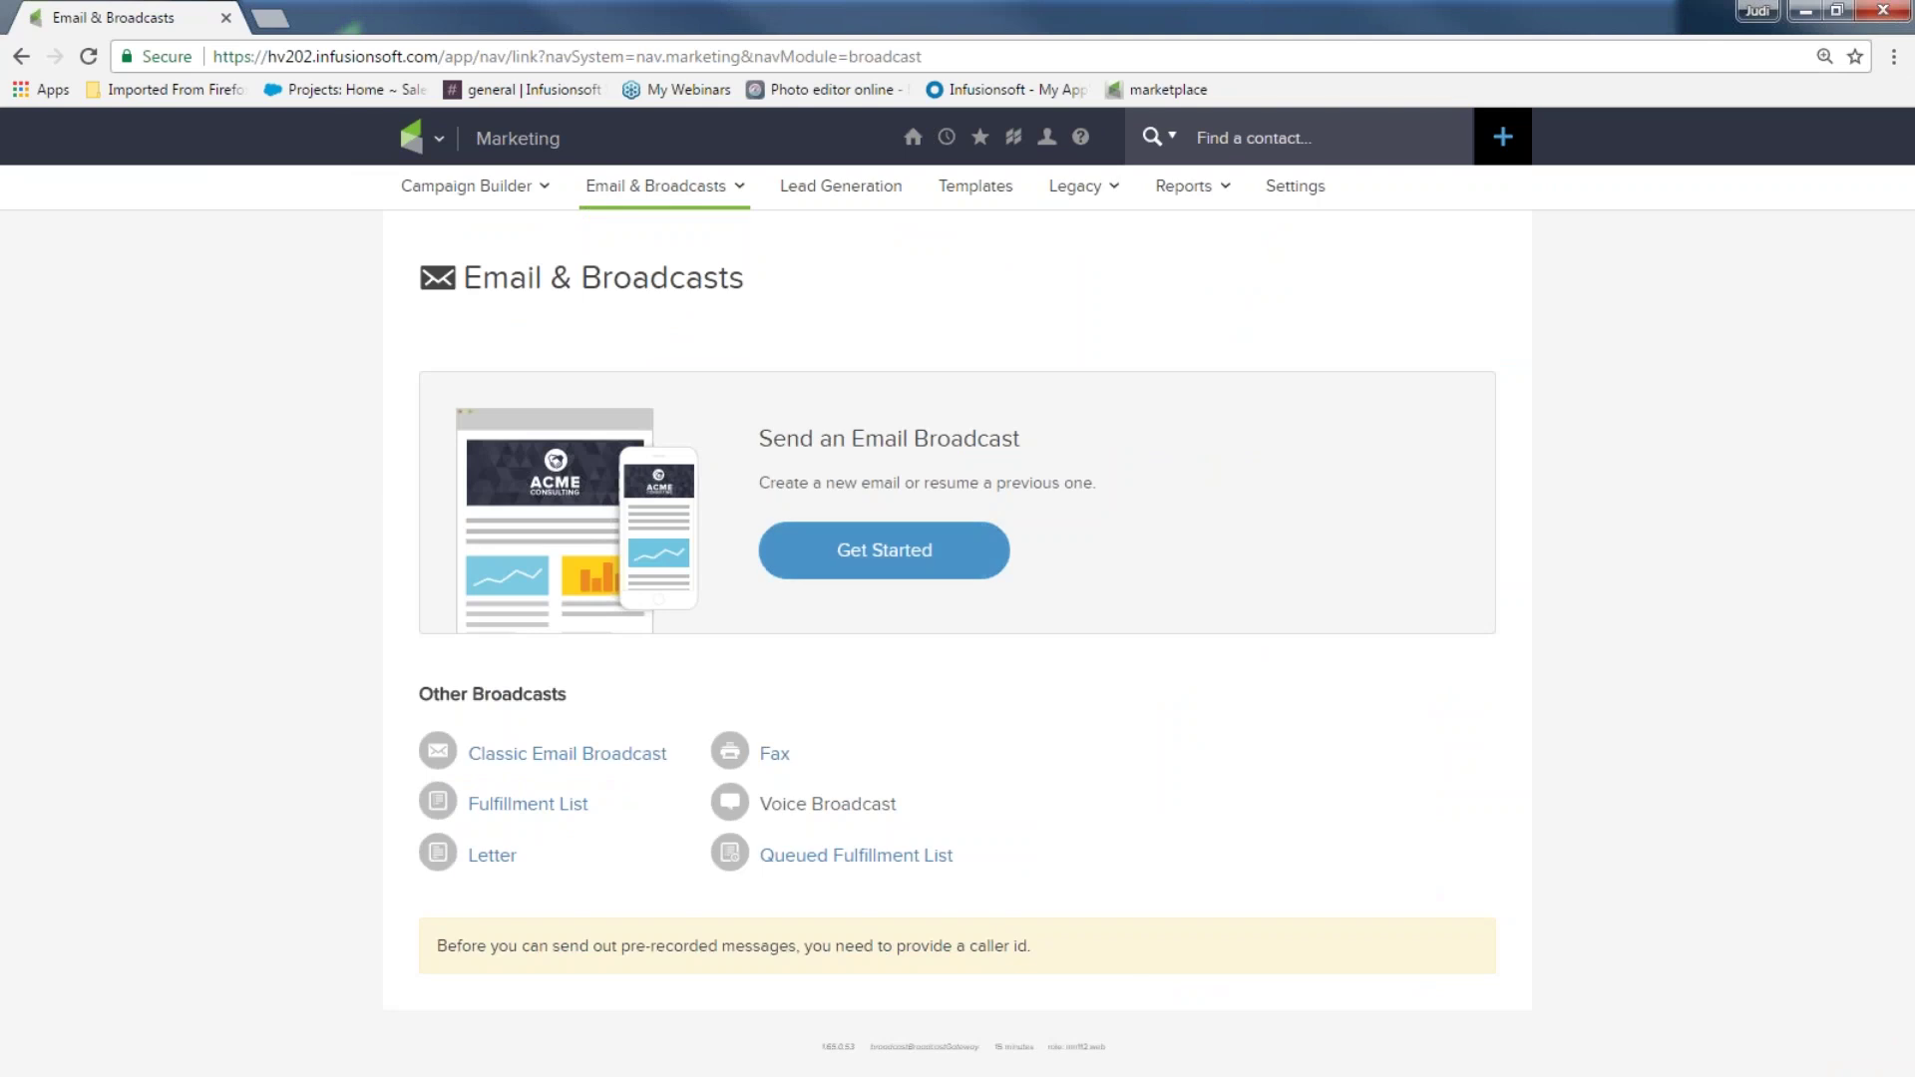
pyautogui.click(878, 557)
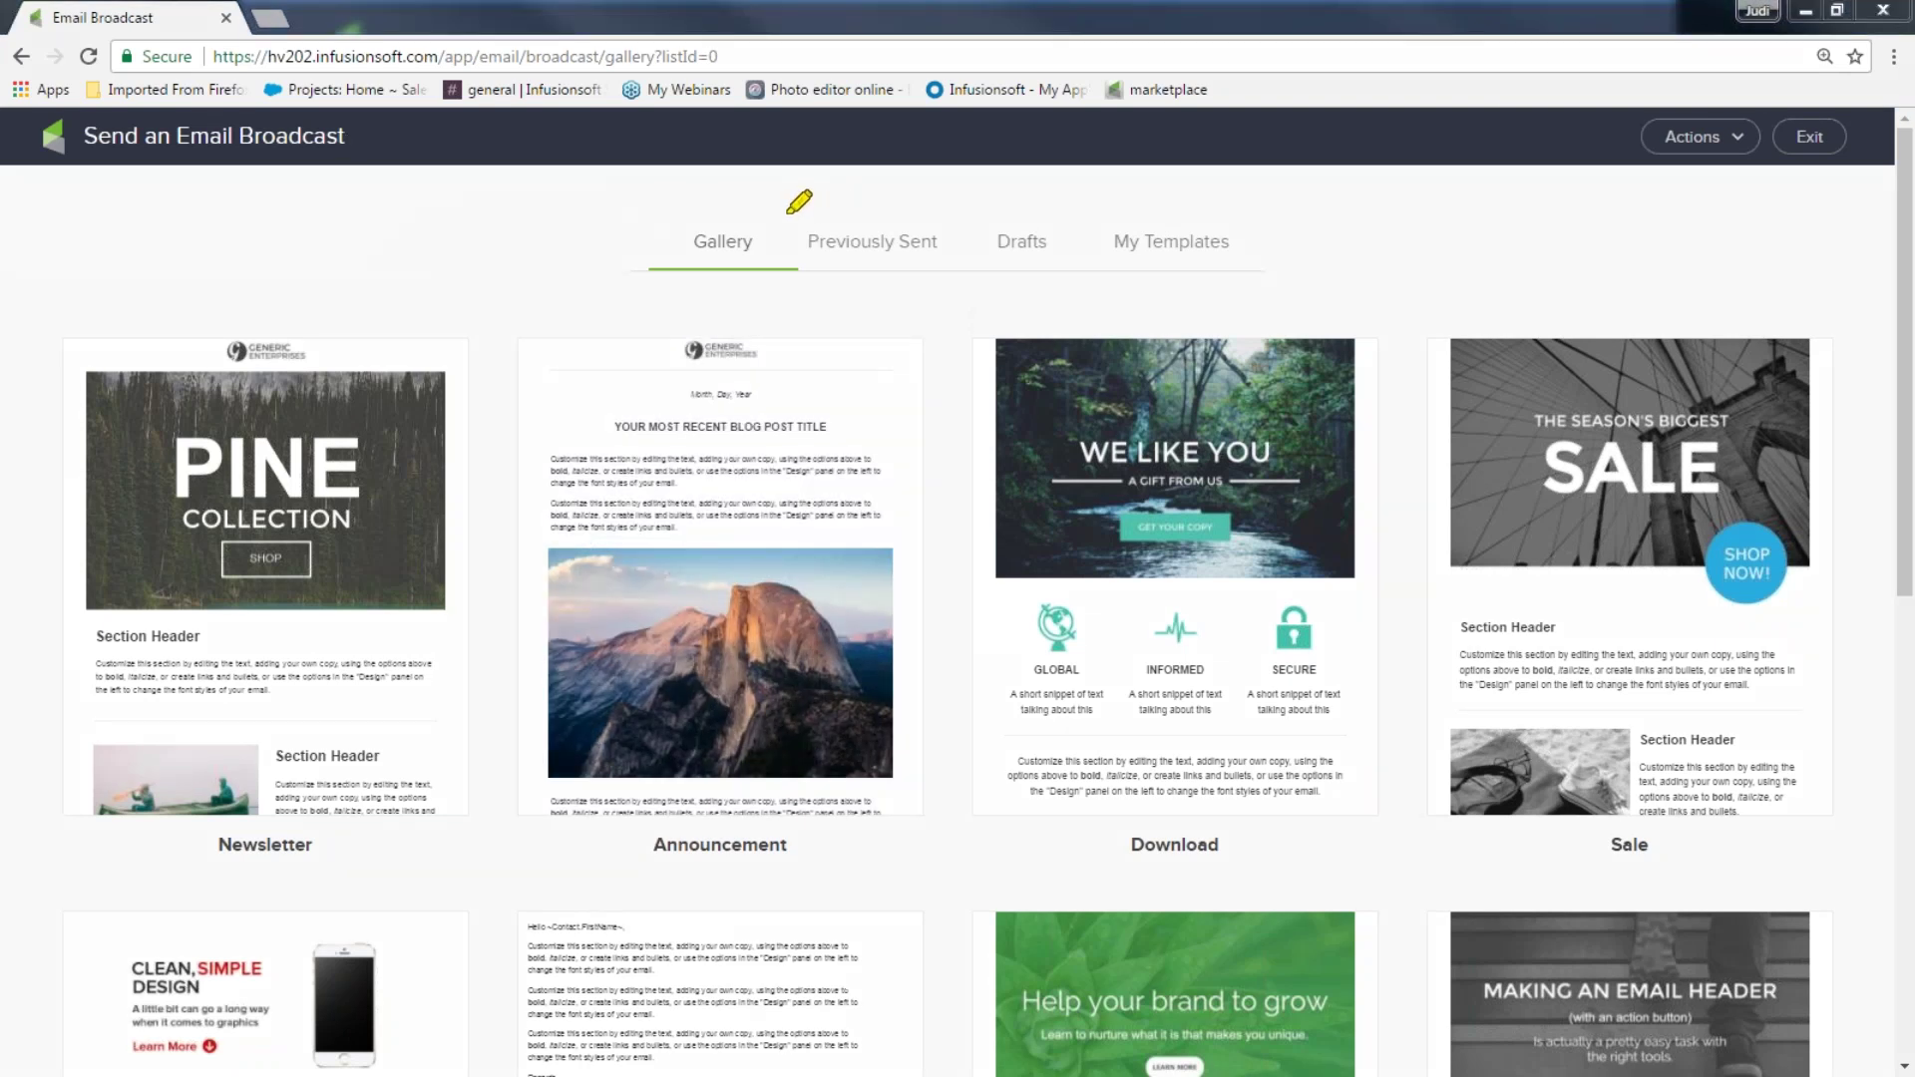
pyautogui.moveTo(785, 214)
pyautogui.mouseDown()
pyautogui.moveTo(641, 235)
pyautogui.moveTo(783, 249)
pyautogui.moveTo(786, 212)
pyautogui.mouseUp()
pyautogui.moveTo(567, 379)
pyautogui.mouseDown()
pyautogui.moveTo(487, 349)
pyautogui.moveTo(168, 590)
pyautogui.moveTo(439, 429)
pyautogui.moveTo(430, 402)
pyautogui.mouseUp()
pyautogui.moveTo(839, 367)
pyautogui.mouseDown()
pyautogui.moveTo(585, 531)
pyautogui.moveTo(845, 411)
pyautogui.mouseUp()
pyautogui.moveTo(1140, 345)
pyautogui.mouseDown()
pyautogui.moveTo(924, 475)
pyautogui.moveTo(1316, 453)
pyautogui.mouseUp()
pyautogui.moveTo(1563, 330)
pyautogui.mouseDown()
pyautogui.moveTo(1907, 525)
pyautogui.moveTo(1383, 334)
pyautogui.mouseUp()
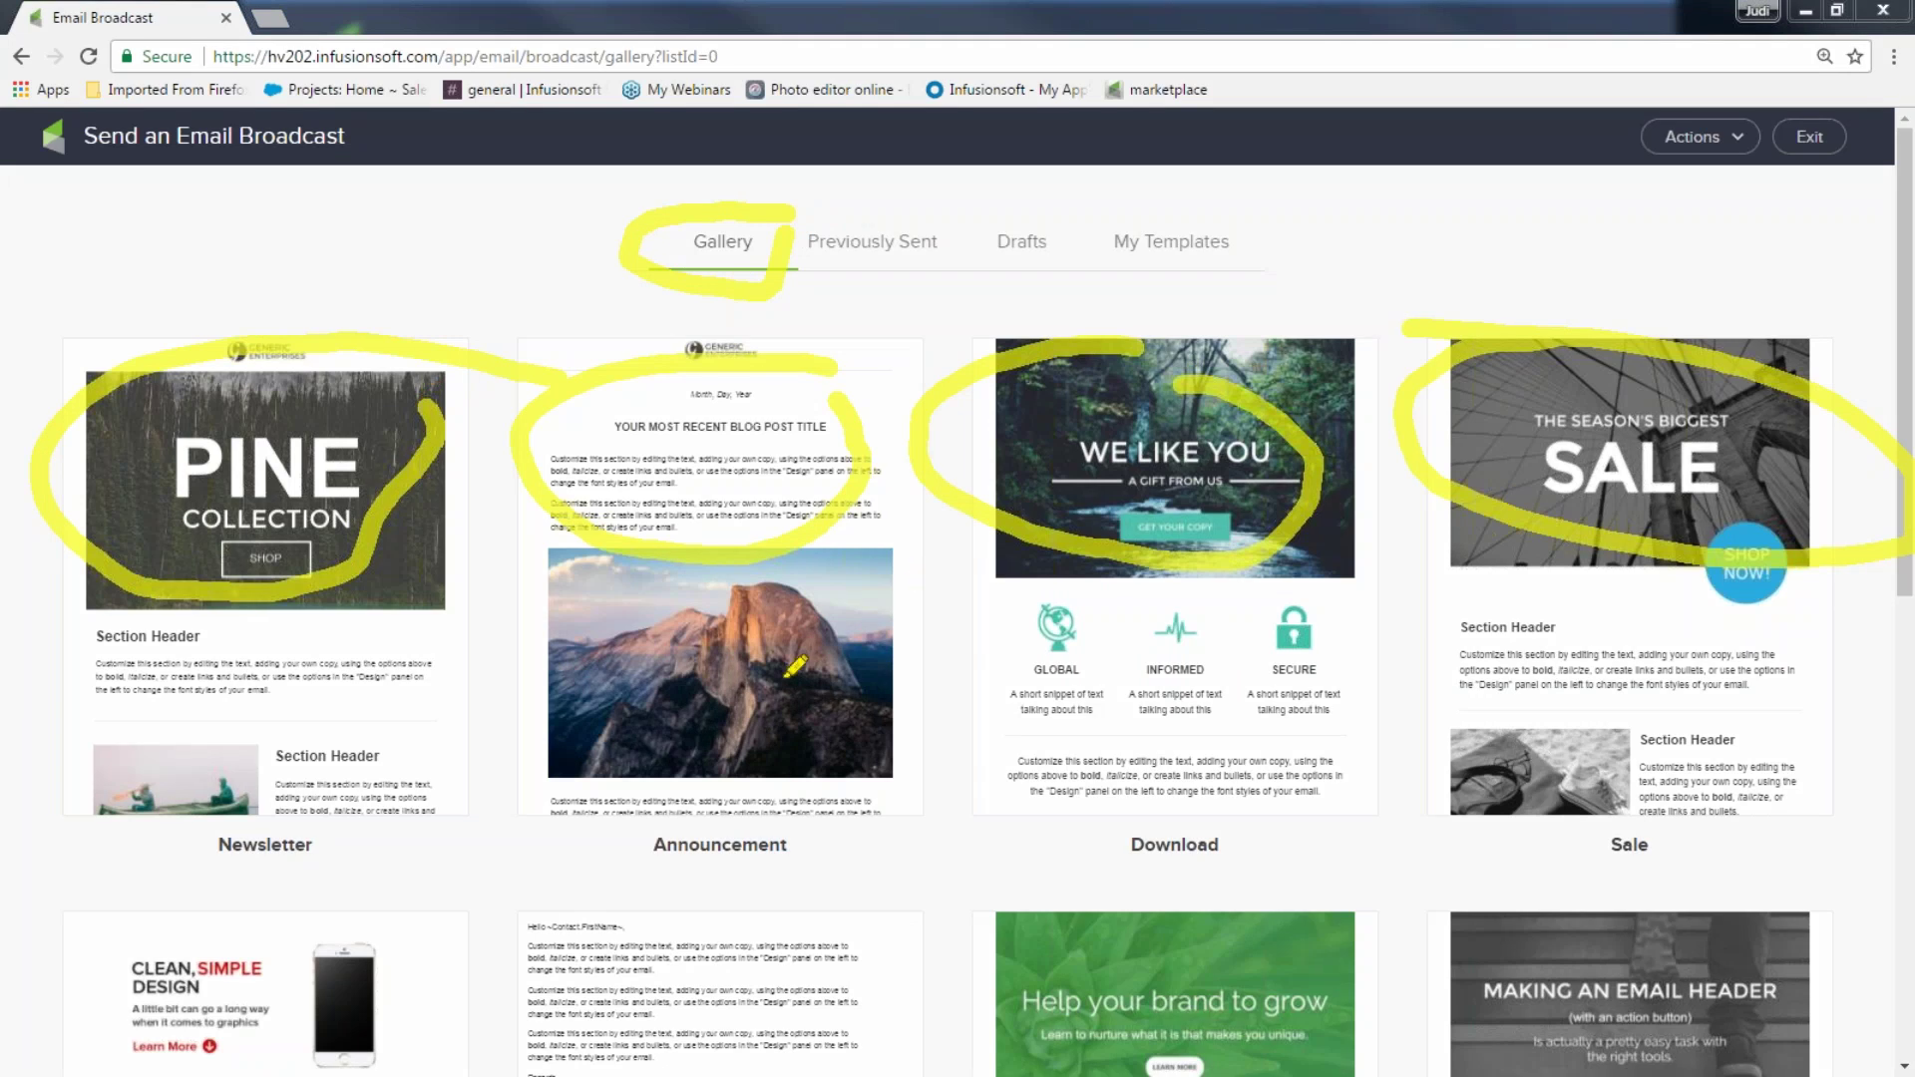
pyautogui.moveTo(590, 883)
pyautogui.mouseDown()
pyautogui.moveTo(538, 903)
pyautogui.moveTo(804, 1066)
pyautogui.moveTo(594, 904)
pyautogui.mouseUp()
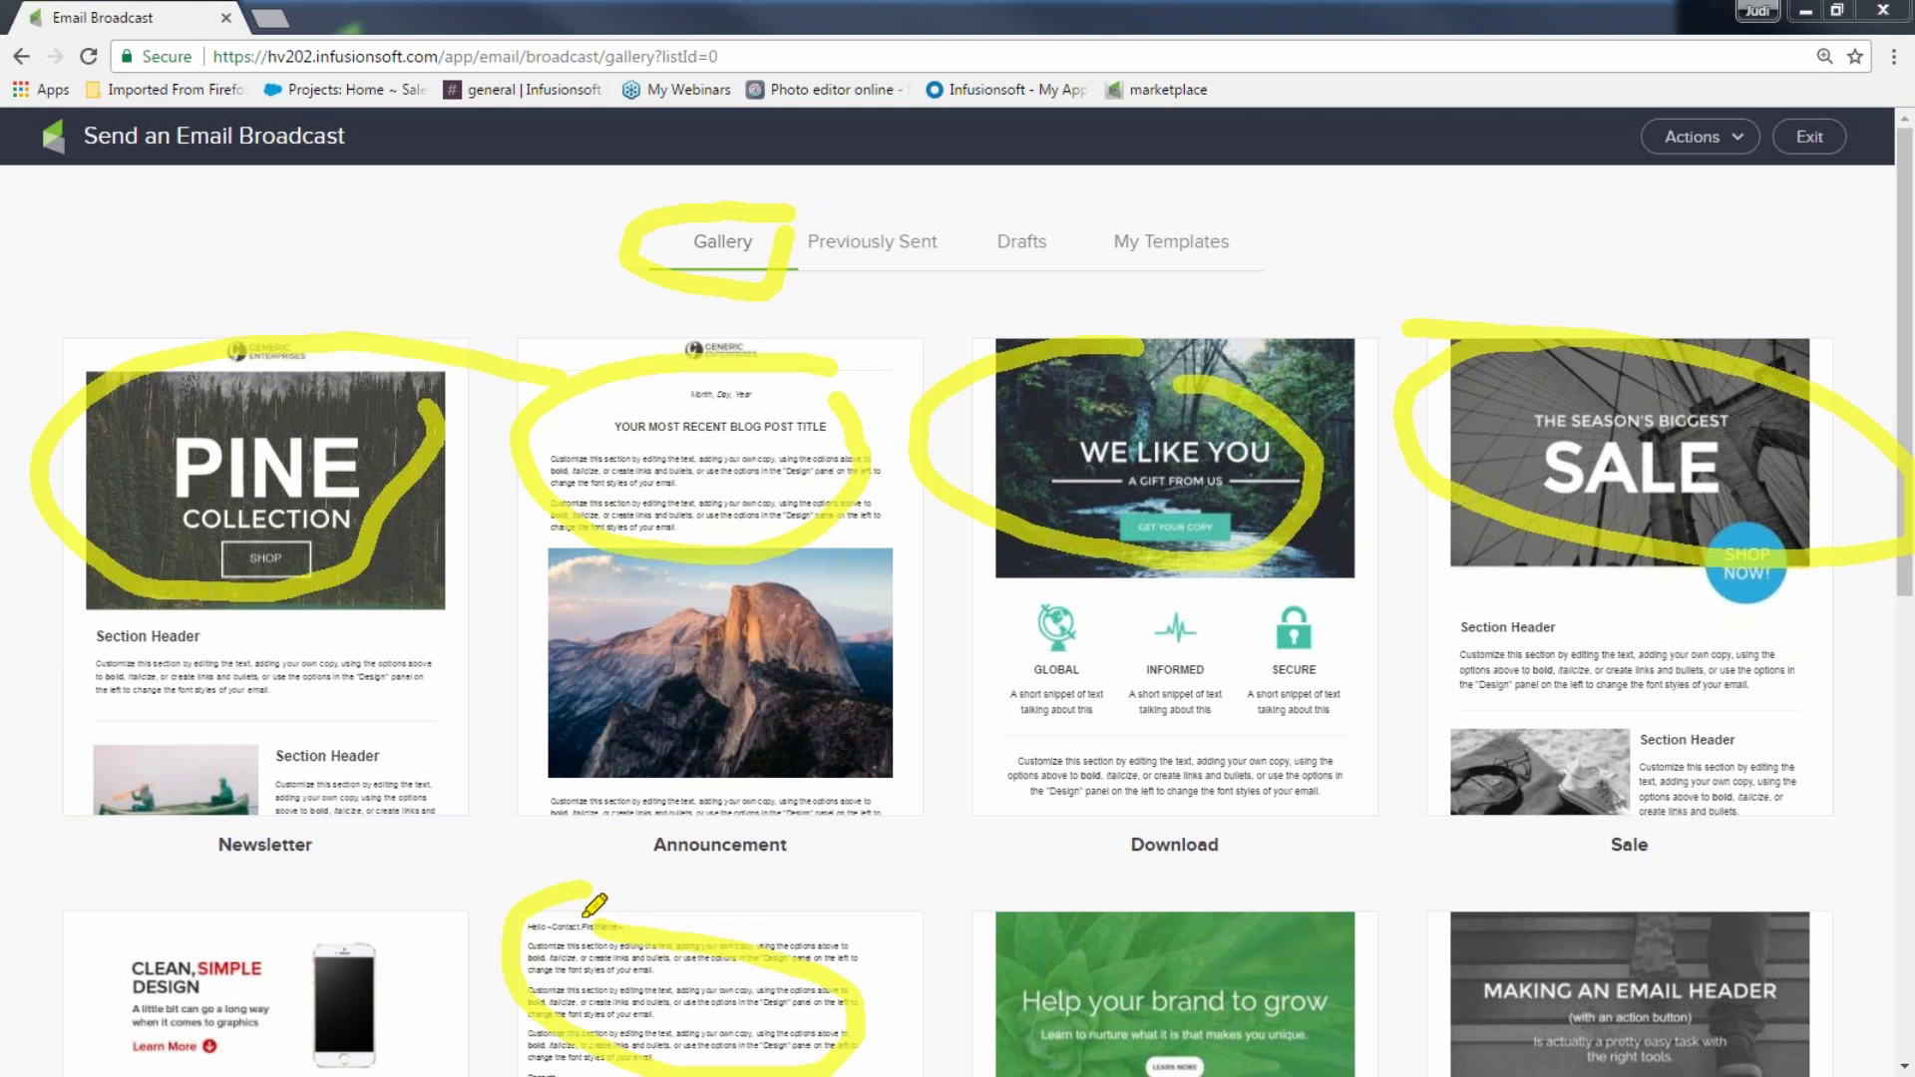
pyautogui.moveTo(933, 223)
pyautogui.mouseDown()
pyautogui.moveTo(792, 223)
pyautogui.moveTo(896, 297)
pyautogui.moveTo(887, 185)
pyautogui.moveTo(915, 163)
pyautogui.mouseUp()
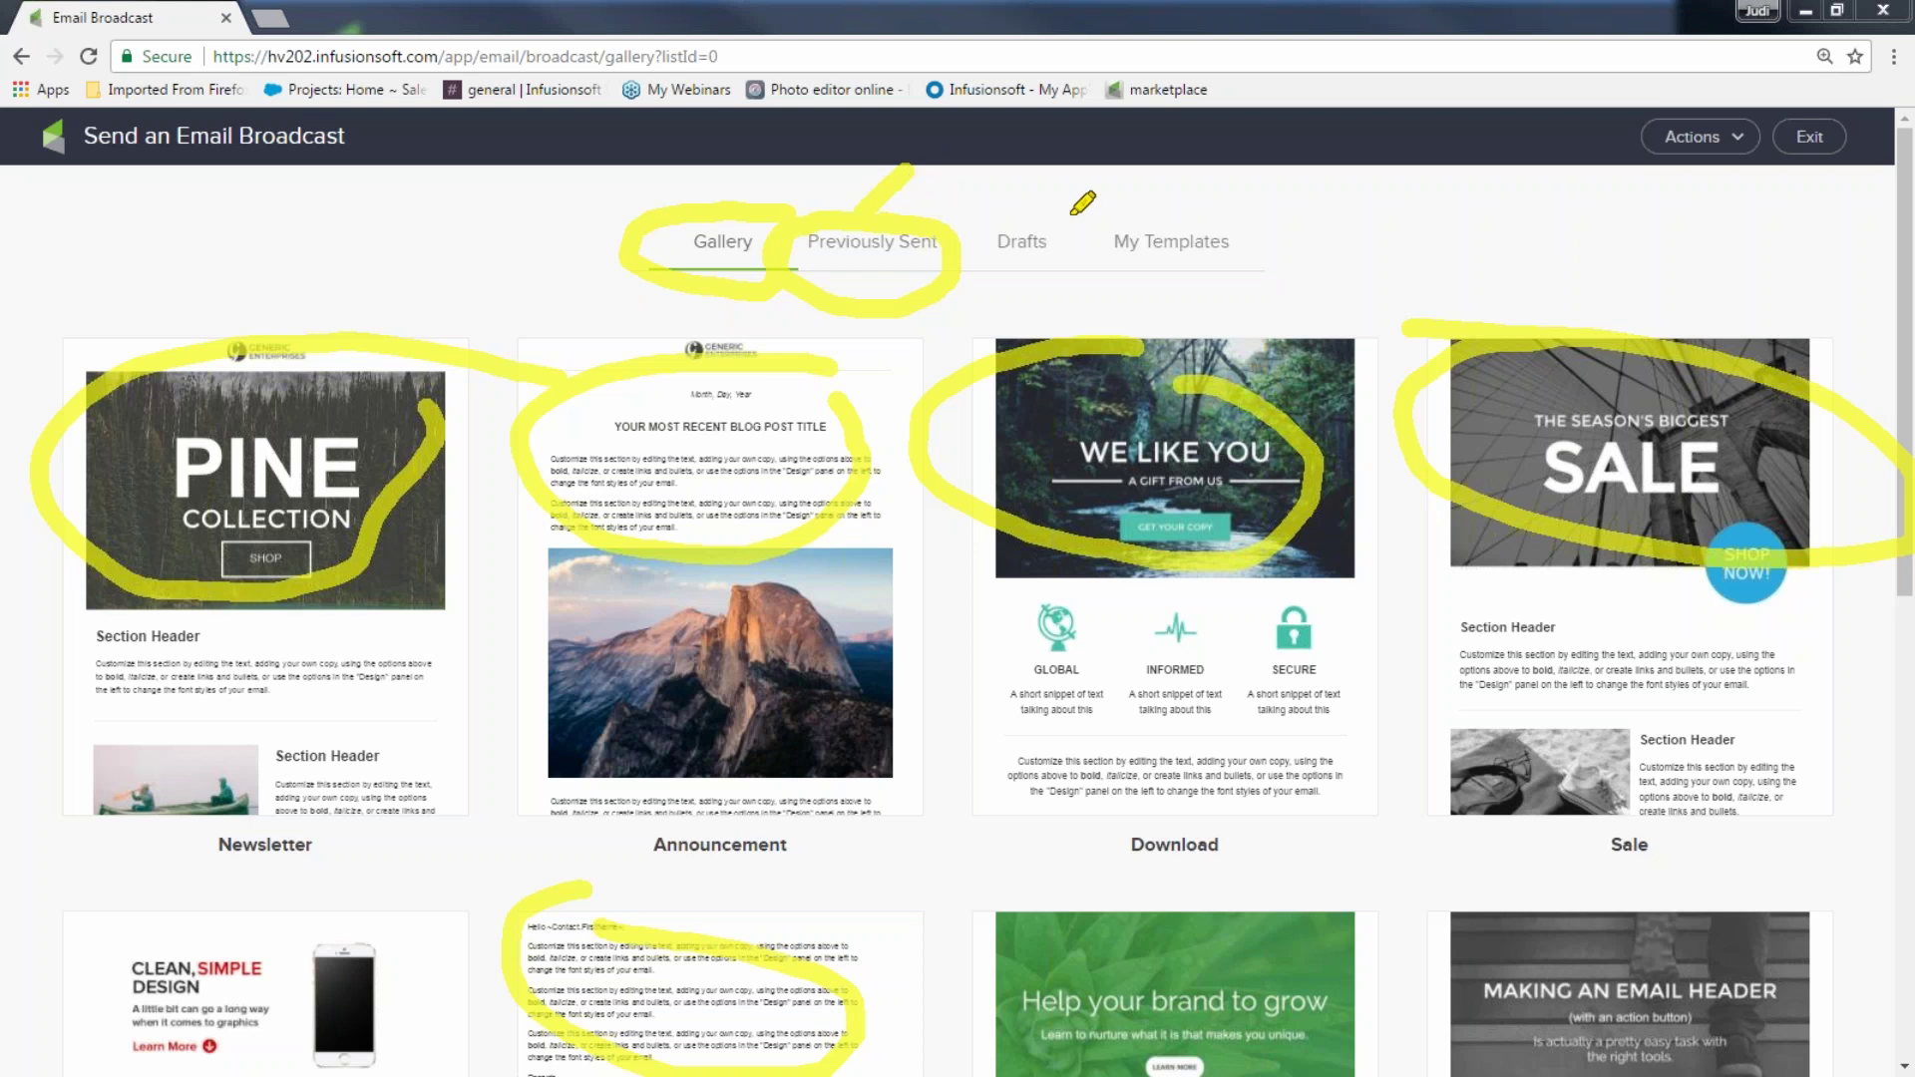
pyautogui.moveTo(1078, 211)
pyautogui.mouseDown()
pyautogui.moveTo(946, 239)
pyautogui.moveTo(997, 302)
pyautogui.moveTo(1109, 270)
pyautogui.moveTo(1096, 222)
pyautogui.moveTo(987, 218)
pyautogui.moveTo(1066, 270)
pyautogui.moveTo(1078, 237)
pyautogui.mouseUp()
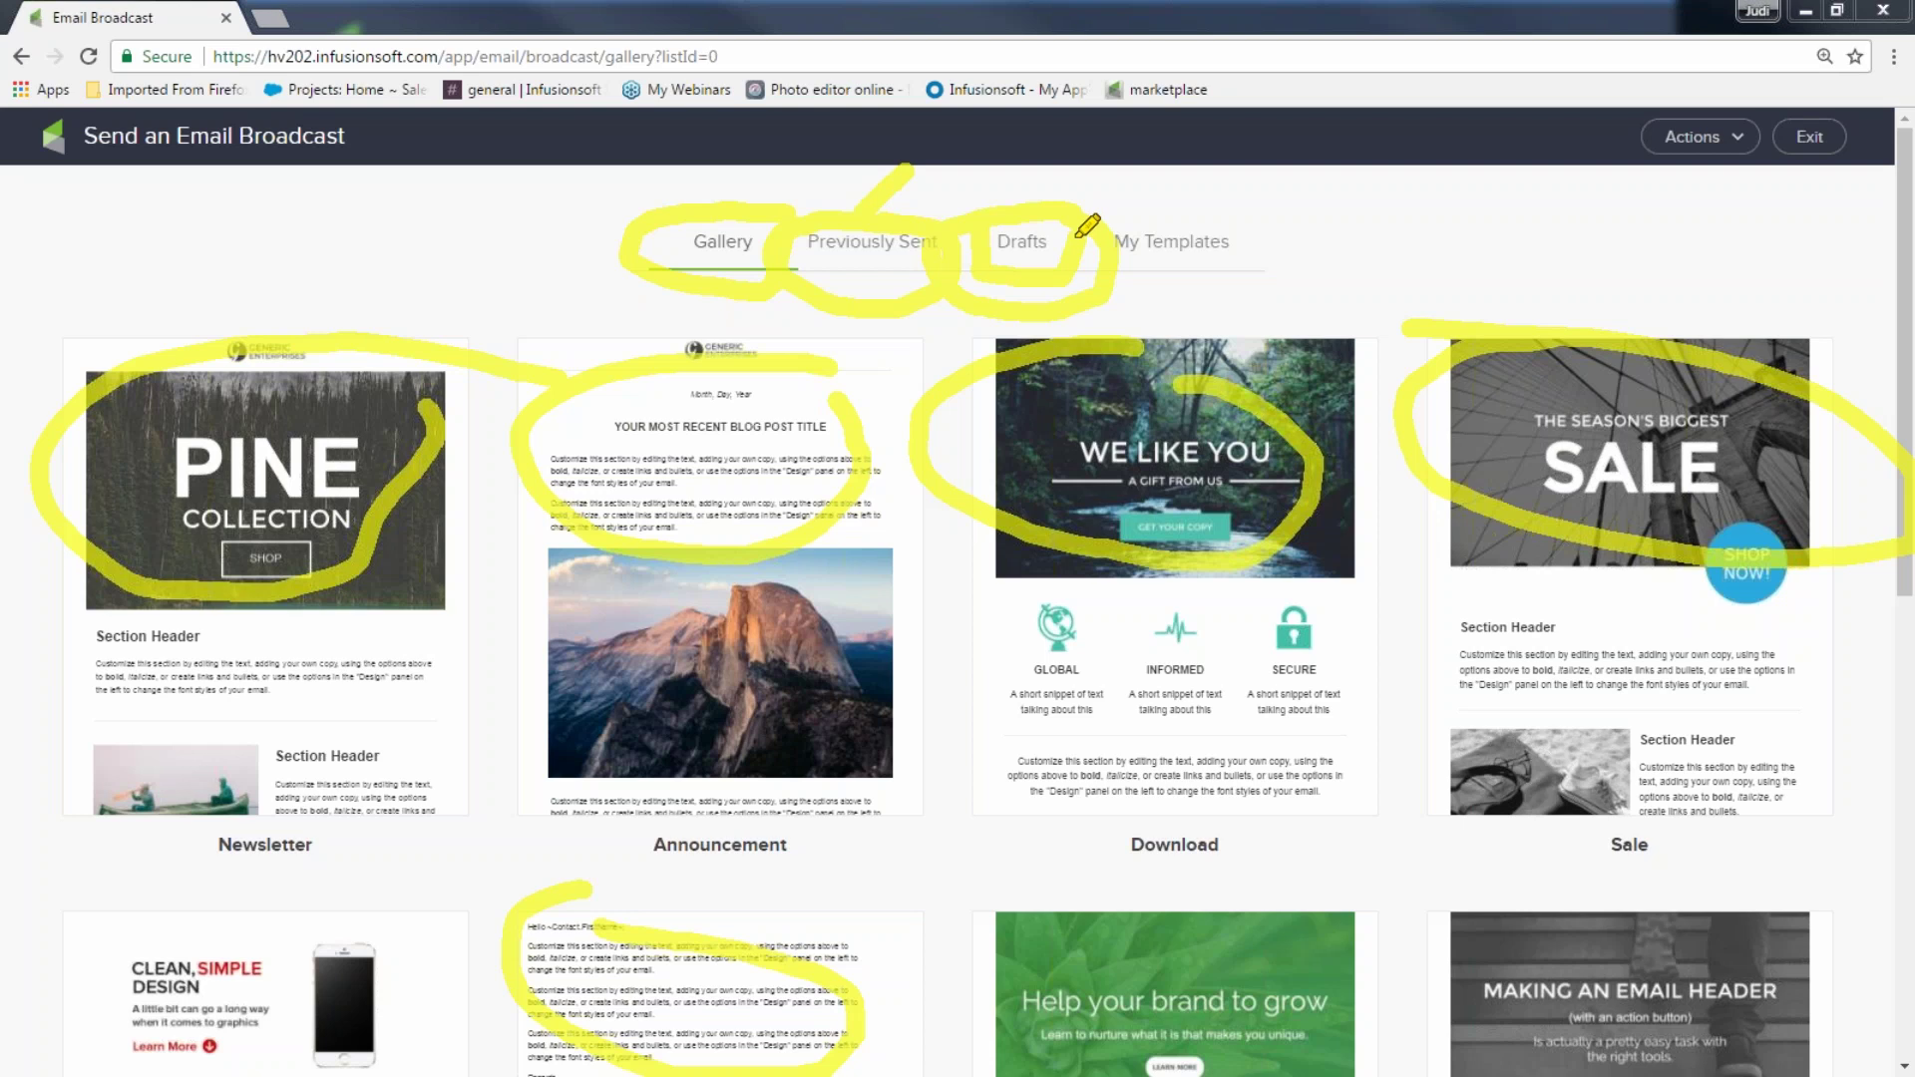
pyautogui.moveTo(1092, 191)
pyautogui.mouseDown()
pyautogui.moveTo(1096, 284)
pyautogui.moveTo(1254, 253)
pyautogui.moveTo(1092, 201)
pyautogui.mouseUp()
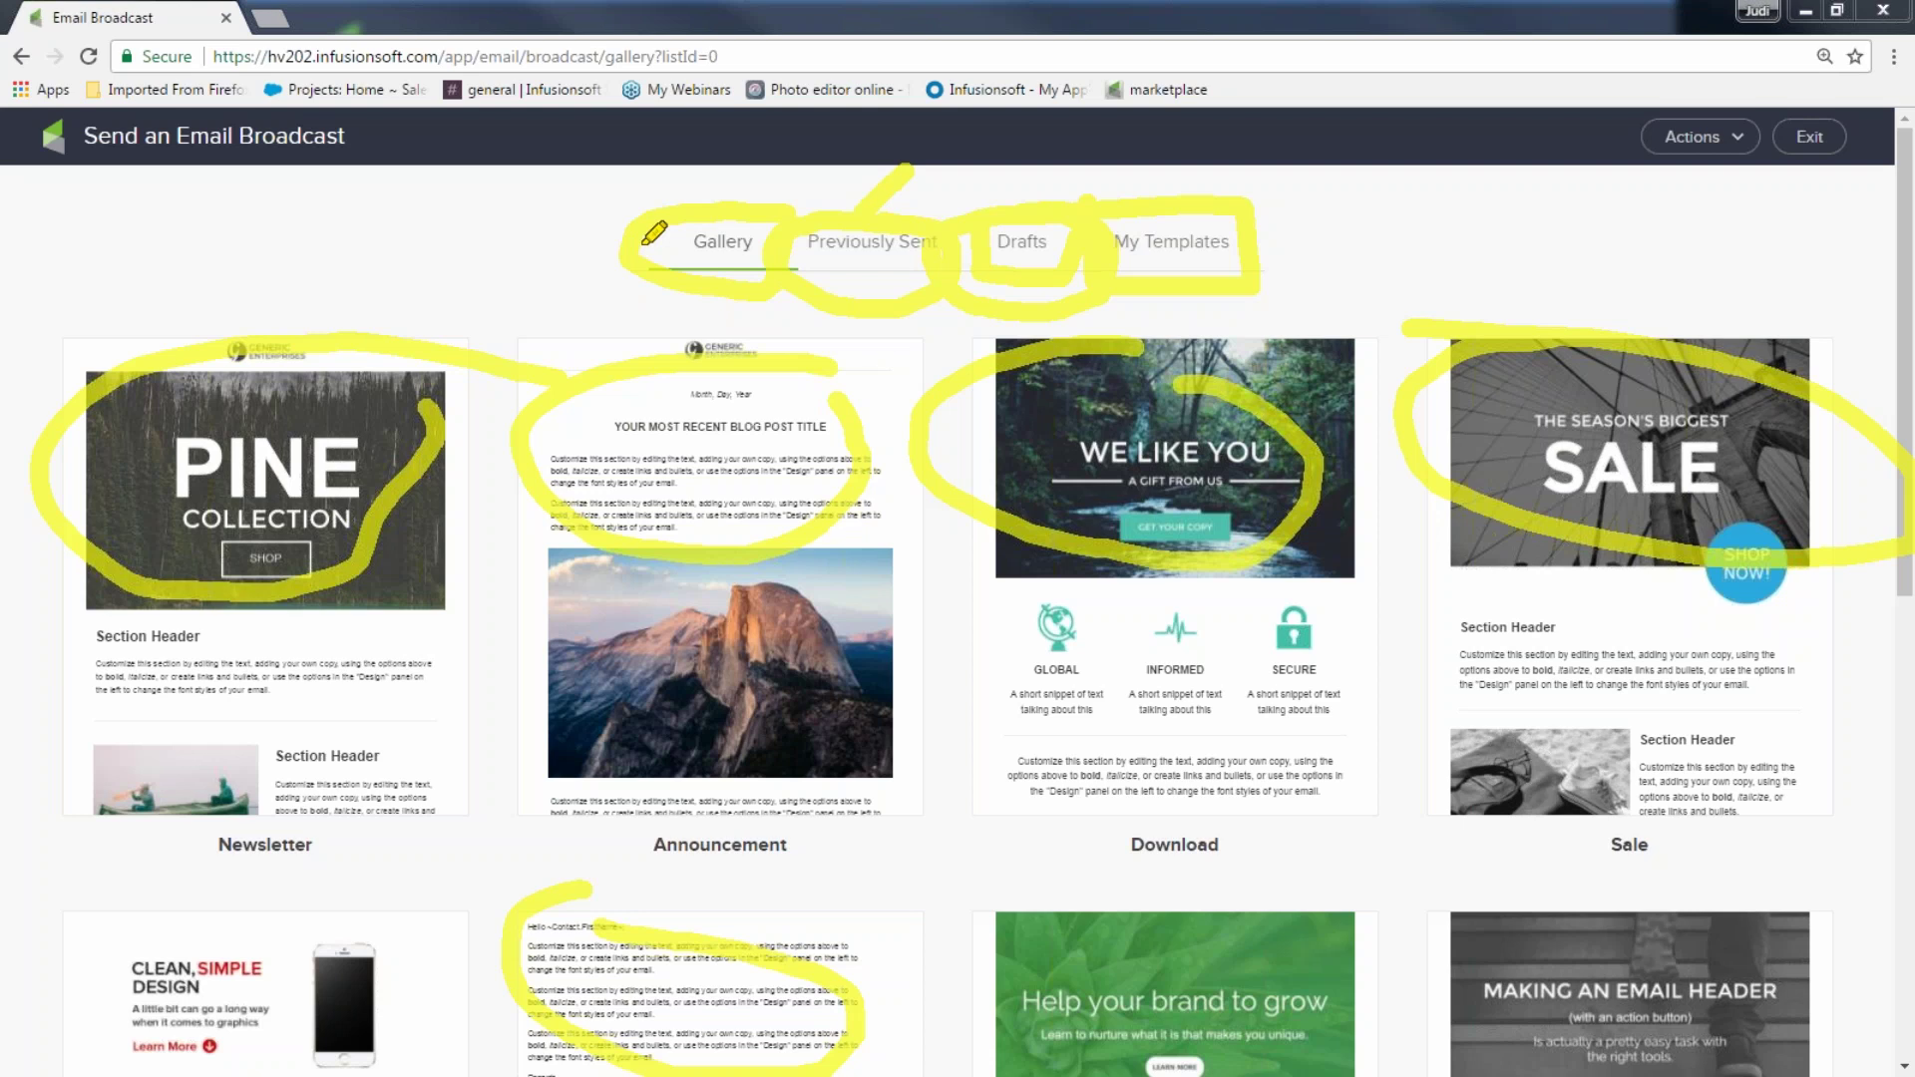
pyautogui.press('Escape')
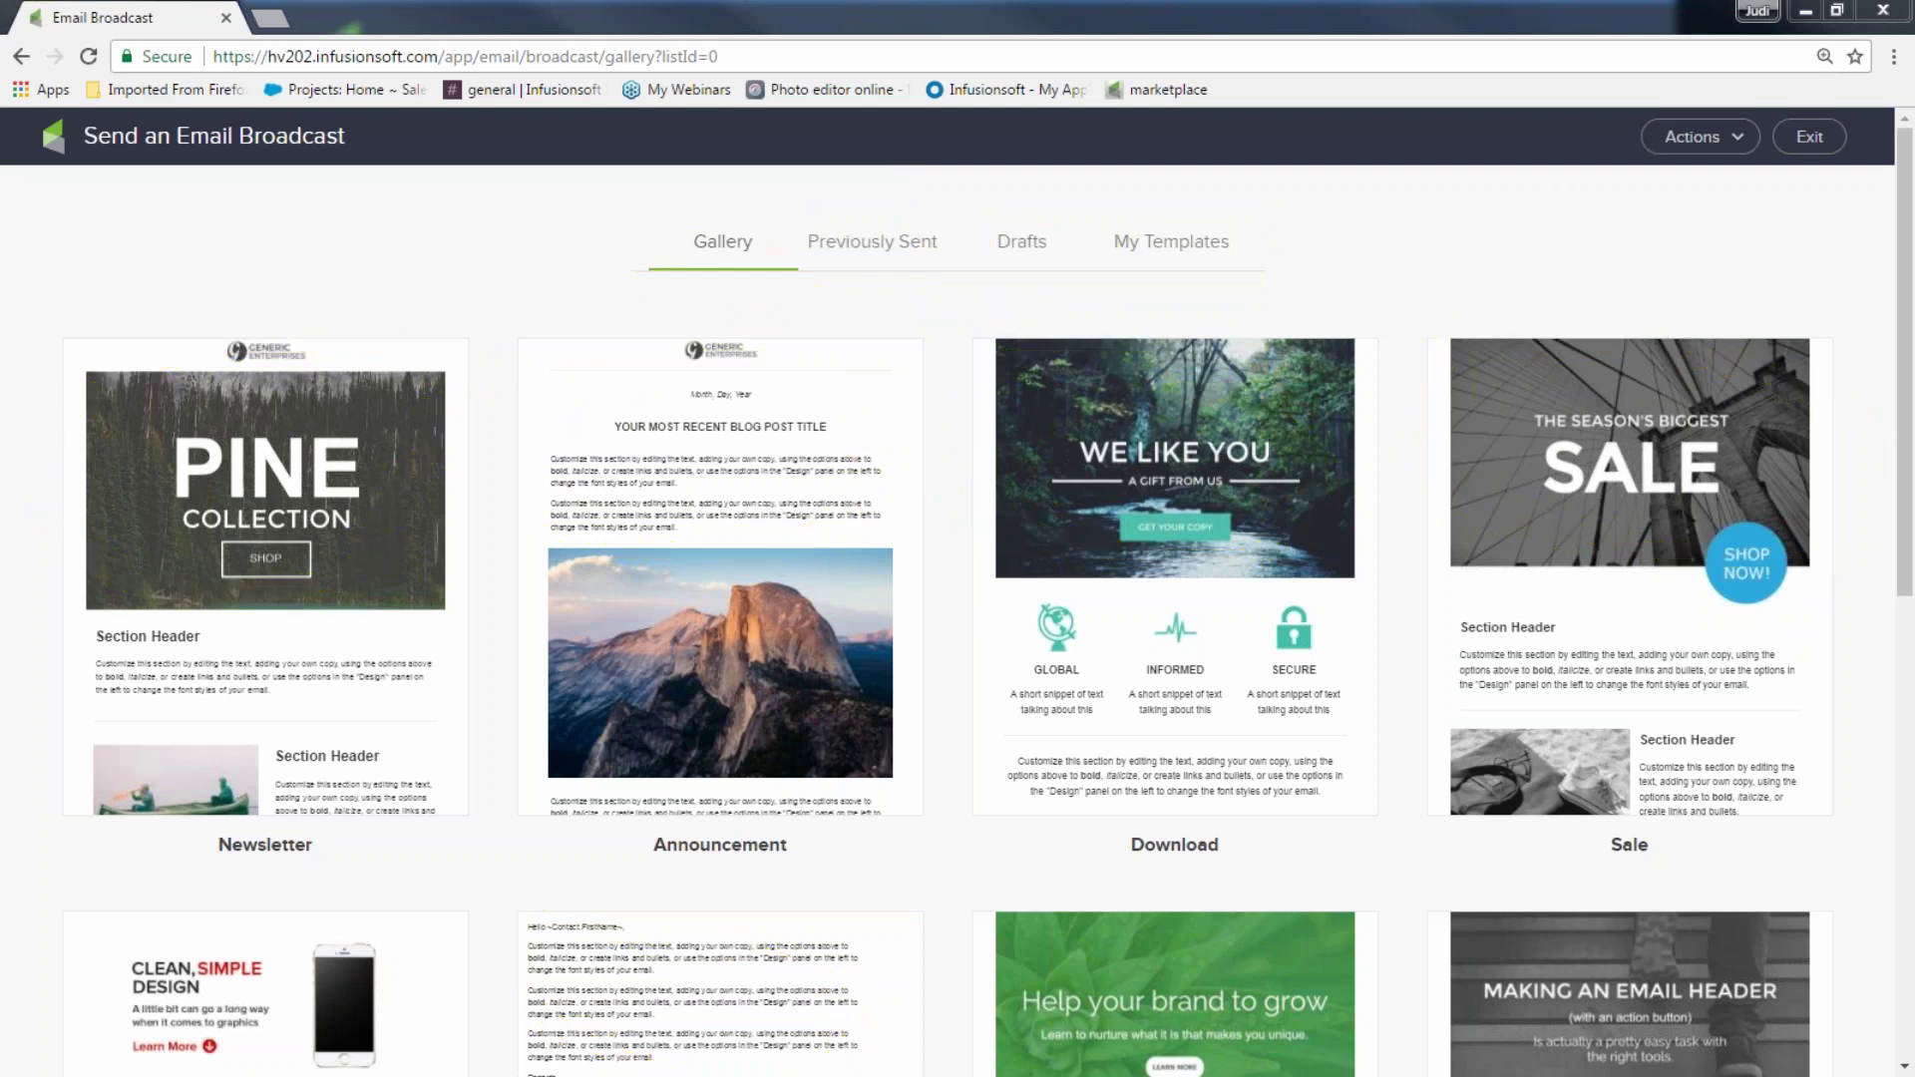
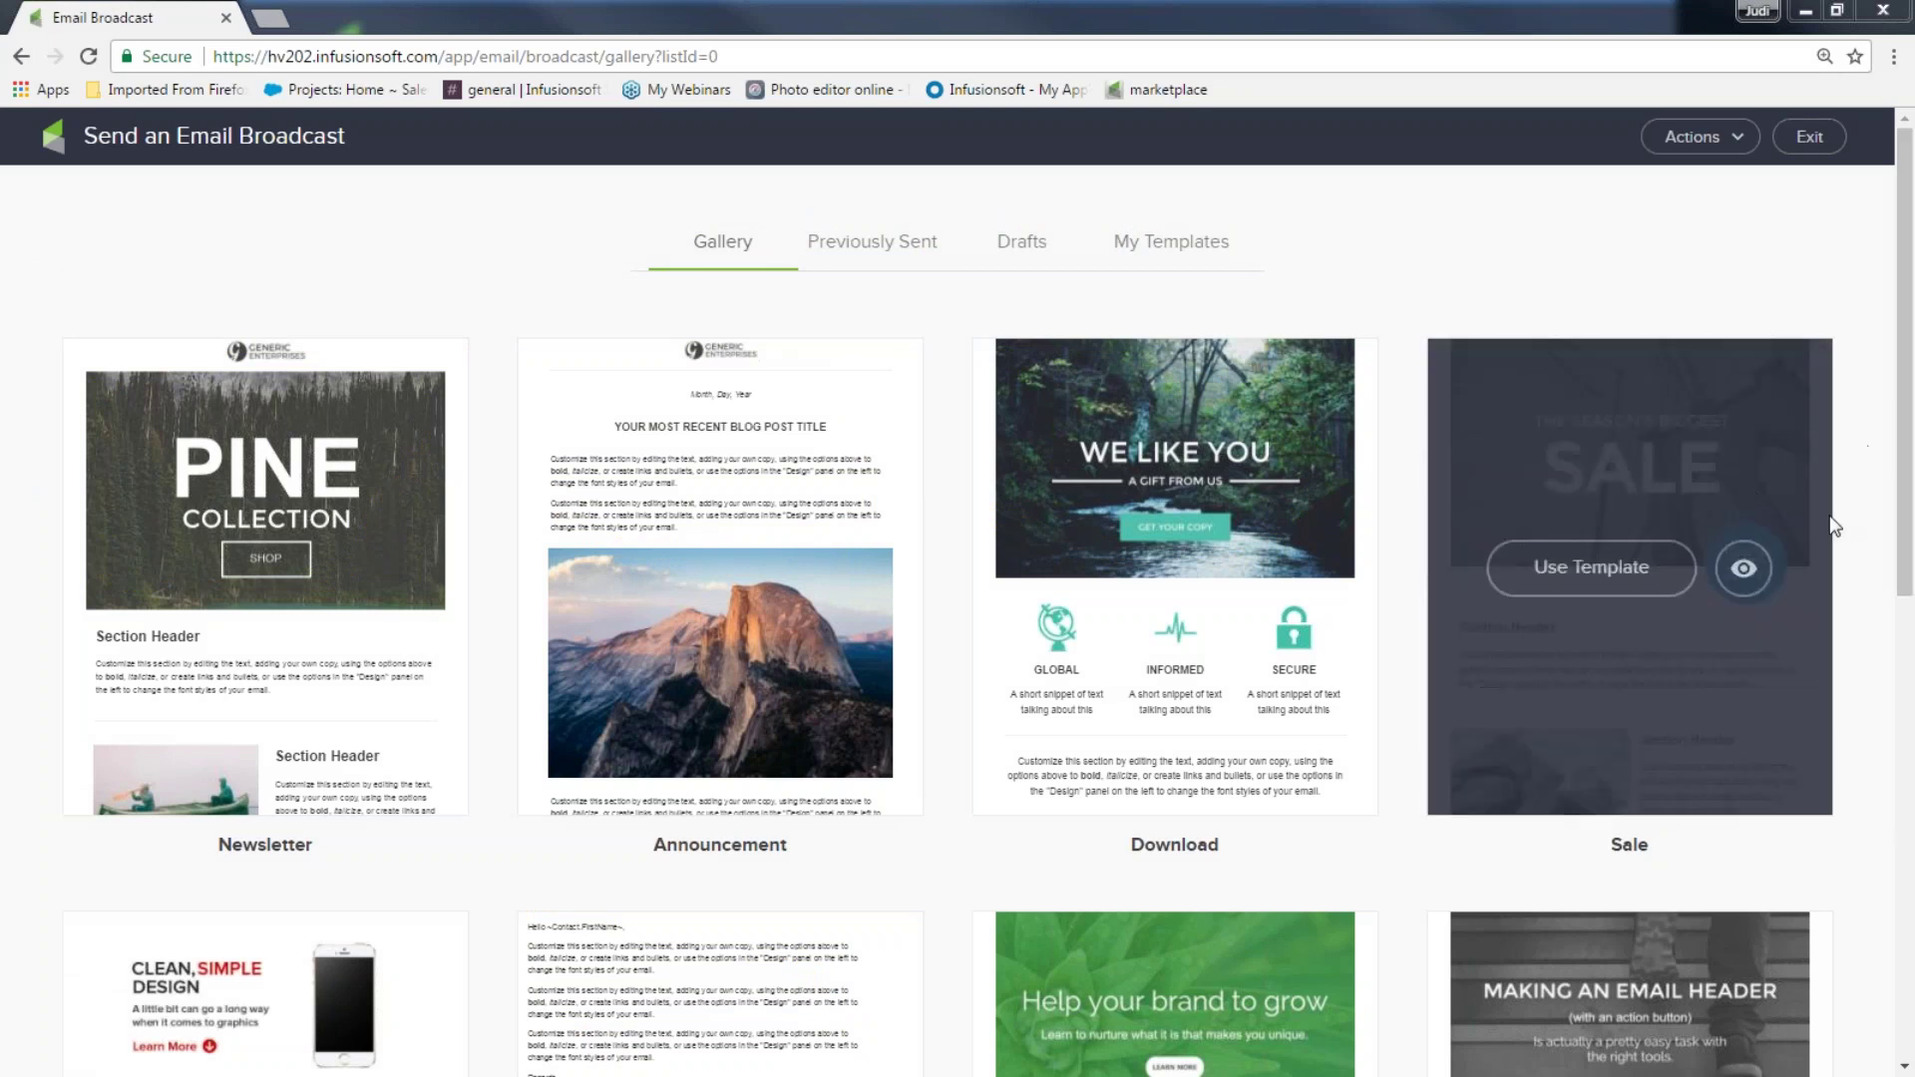
# - Browse the template gallery, preview the Sale template and use it for the broadcast
pyautogui.scroll(-4, 1910, 678)
pyautogui.scroll(-5, 1910, 678)
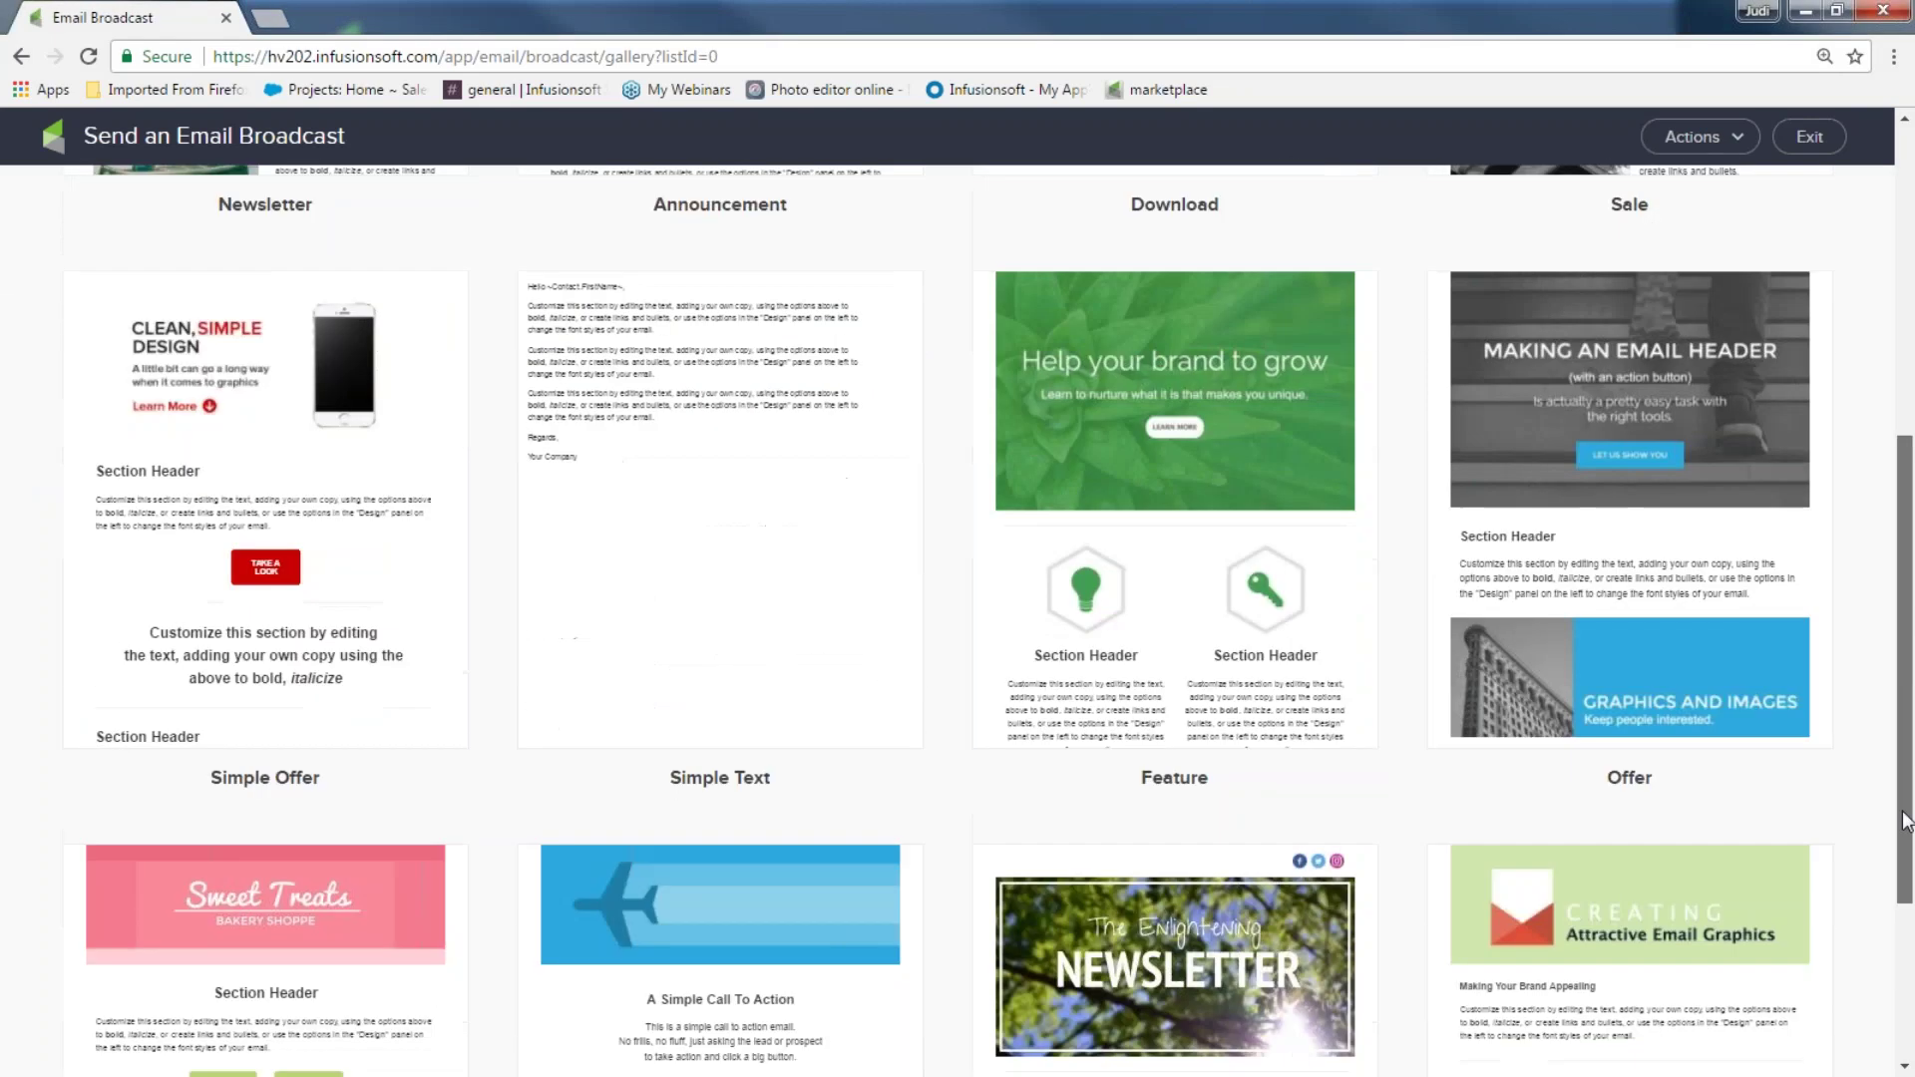
pyautogui.scroll(4, 1910, 892)
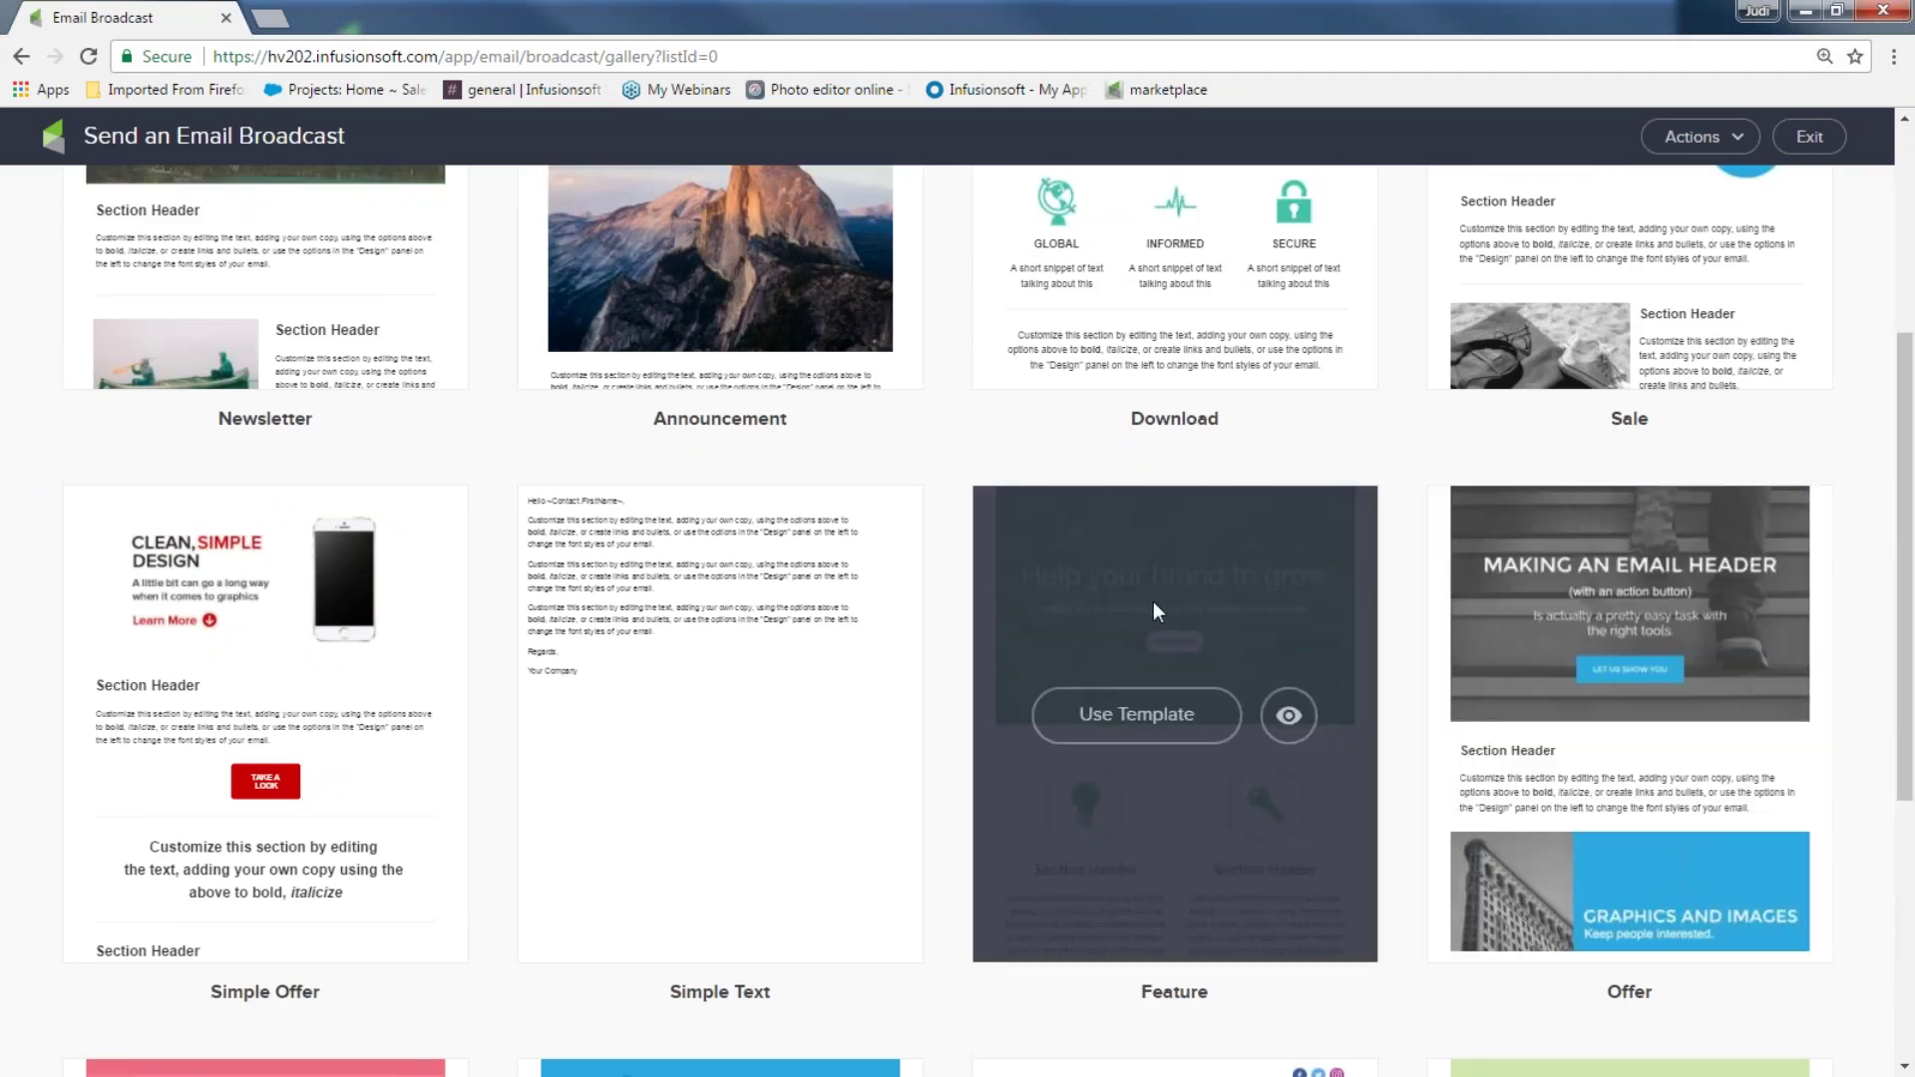
pyautogui.scroll(4, 1254, 601)
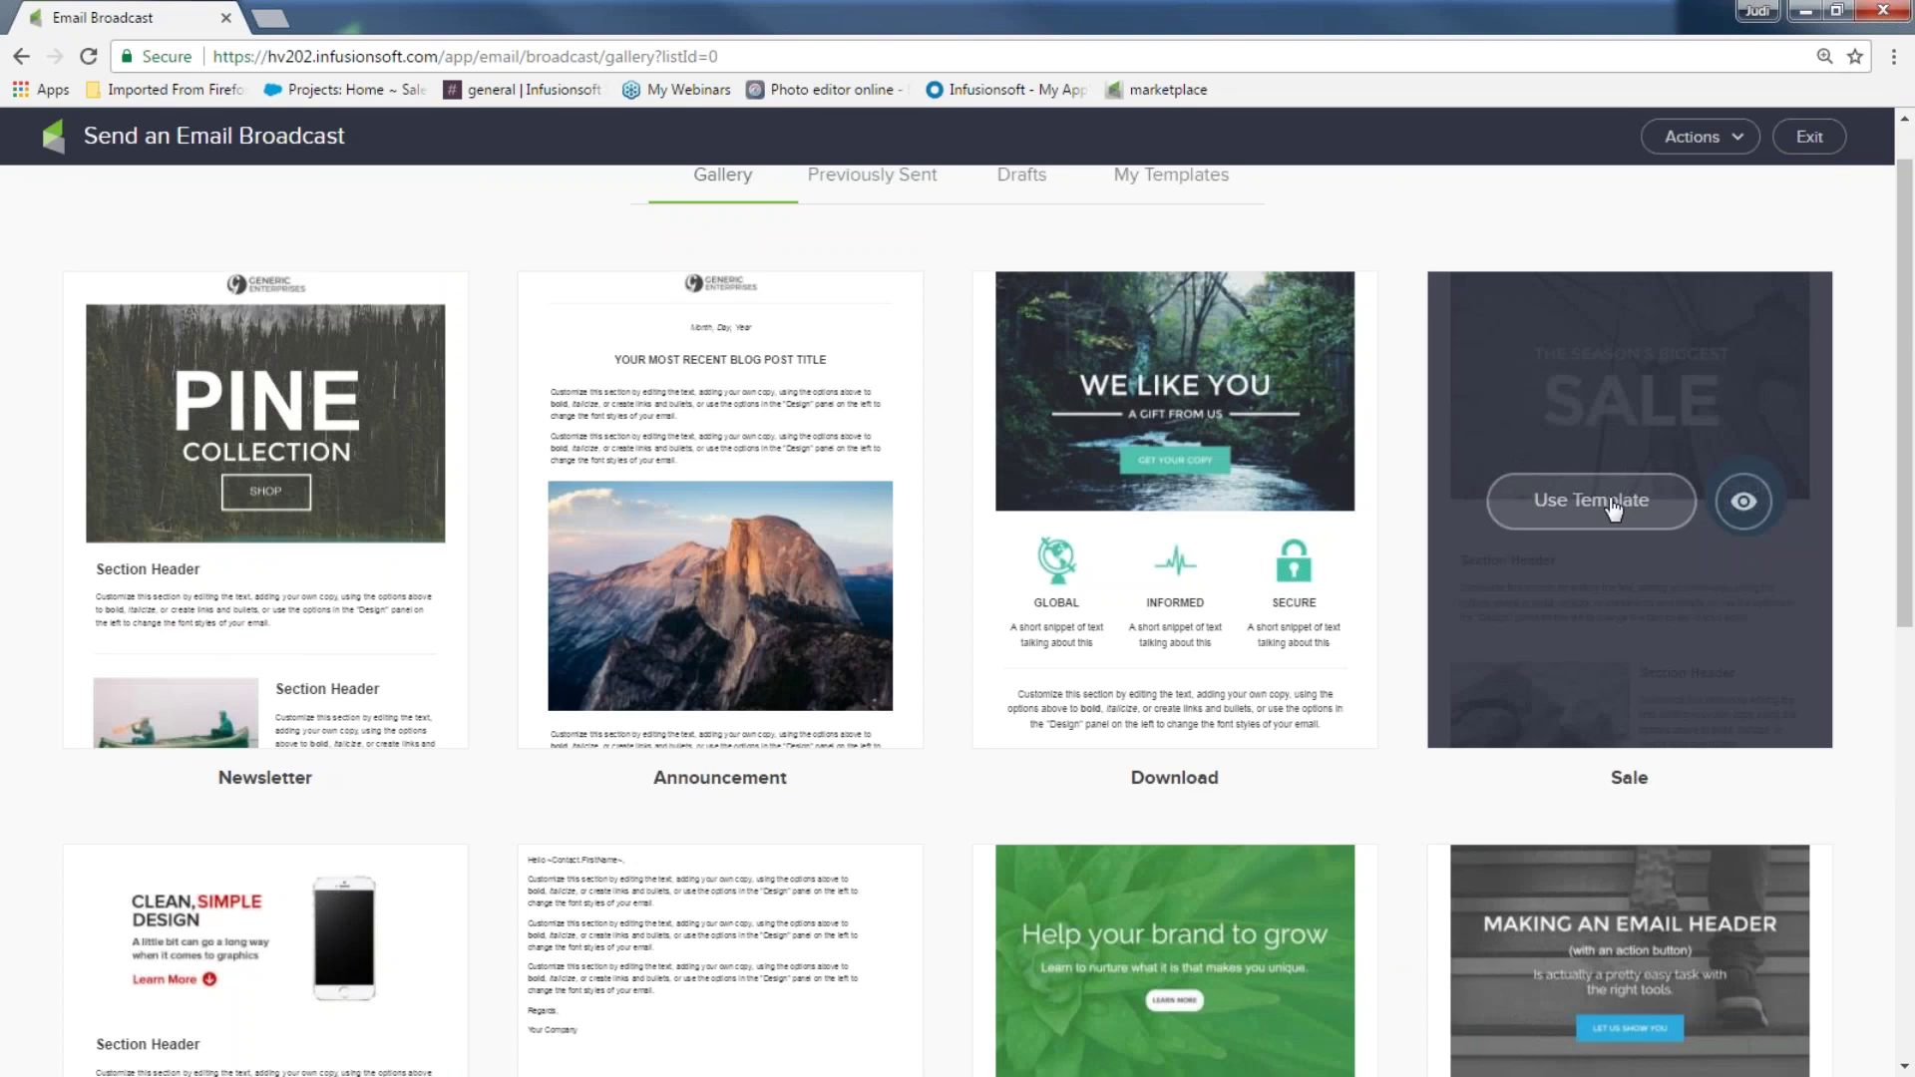
pyautogui.click(1745, 511)
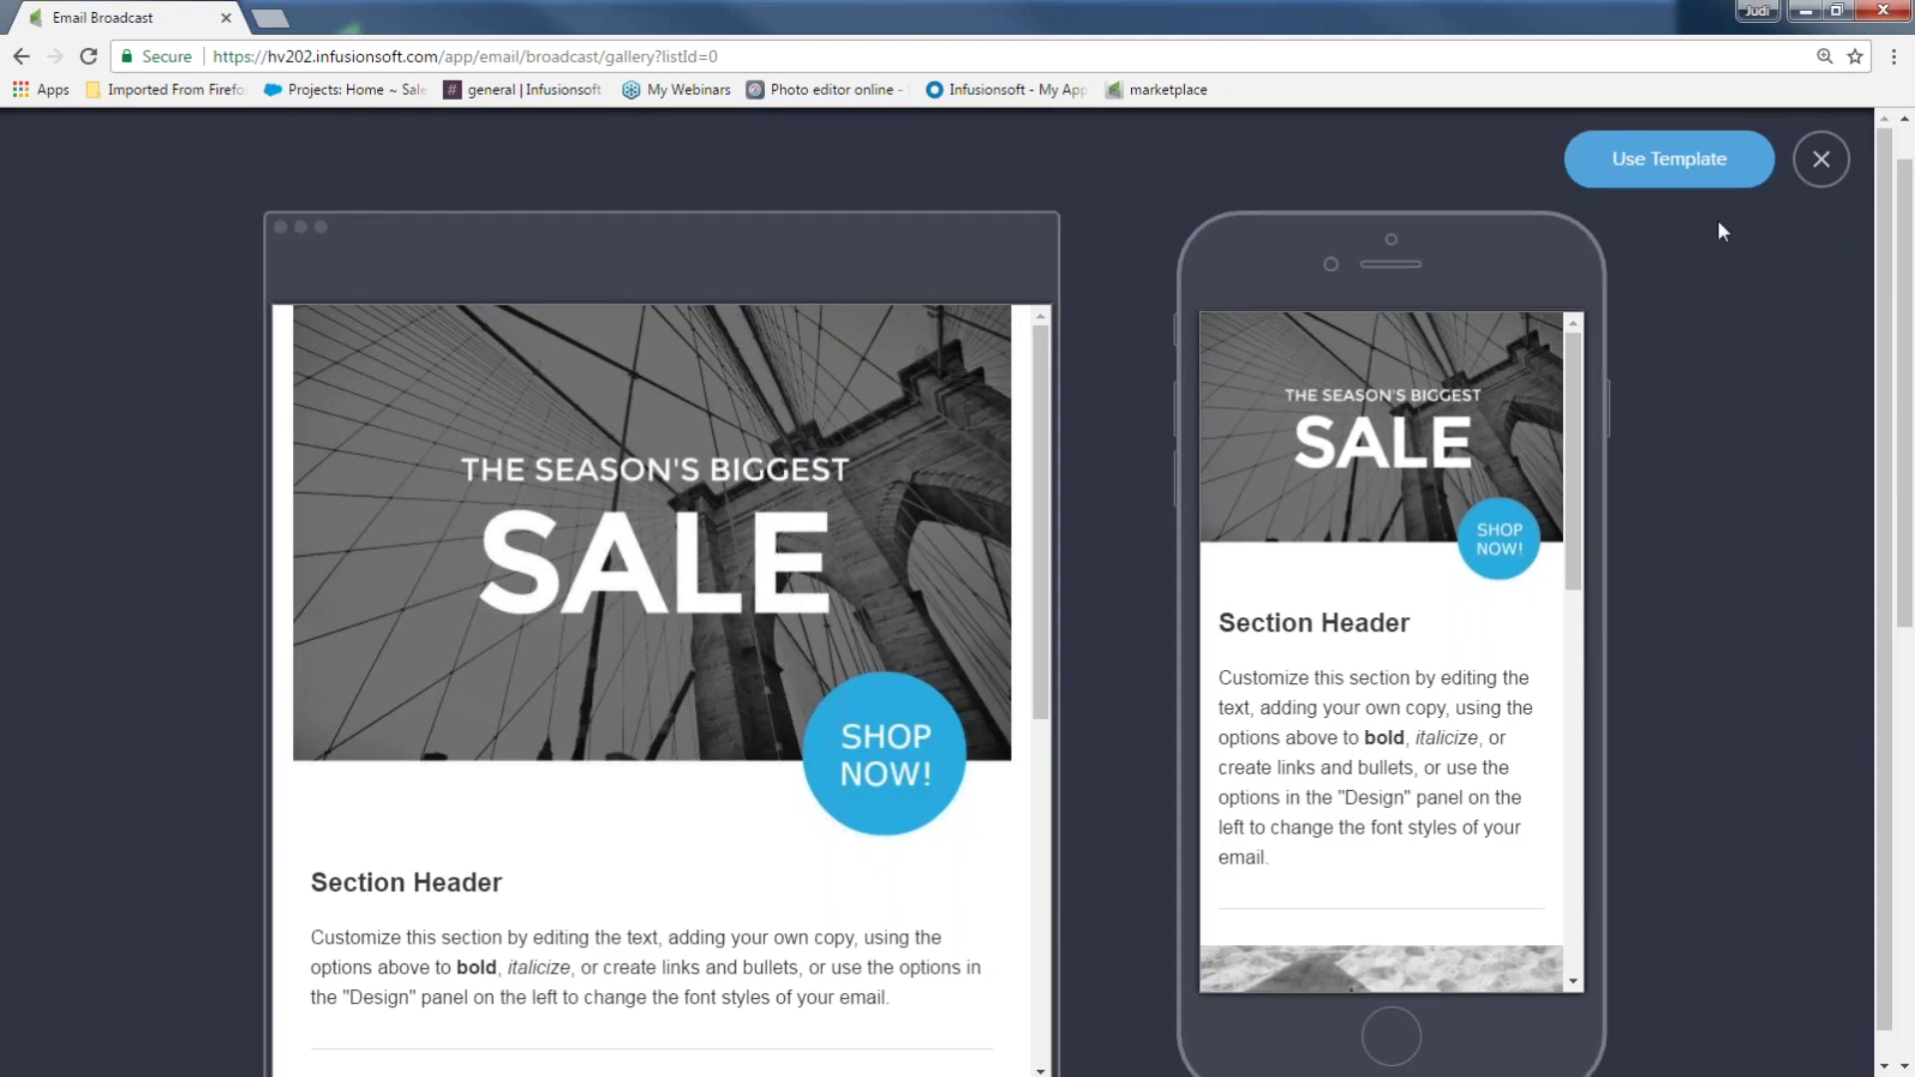
pyautogui.click(1669, 159)
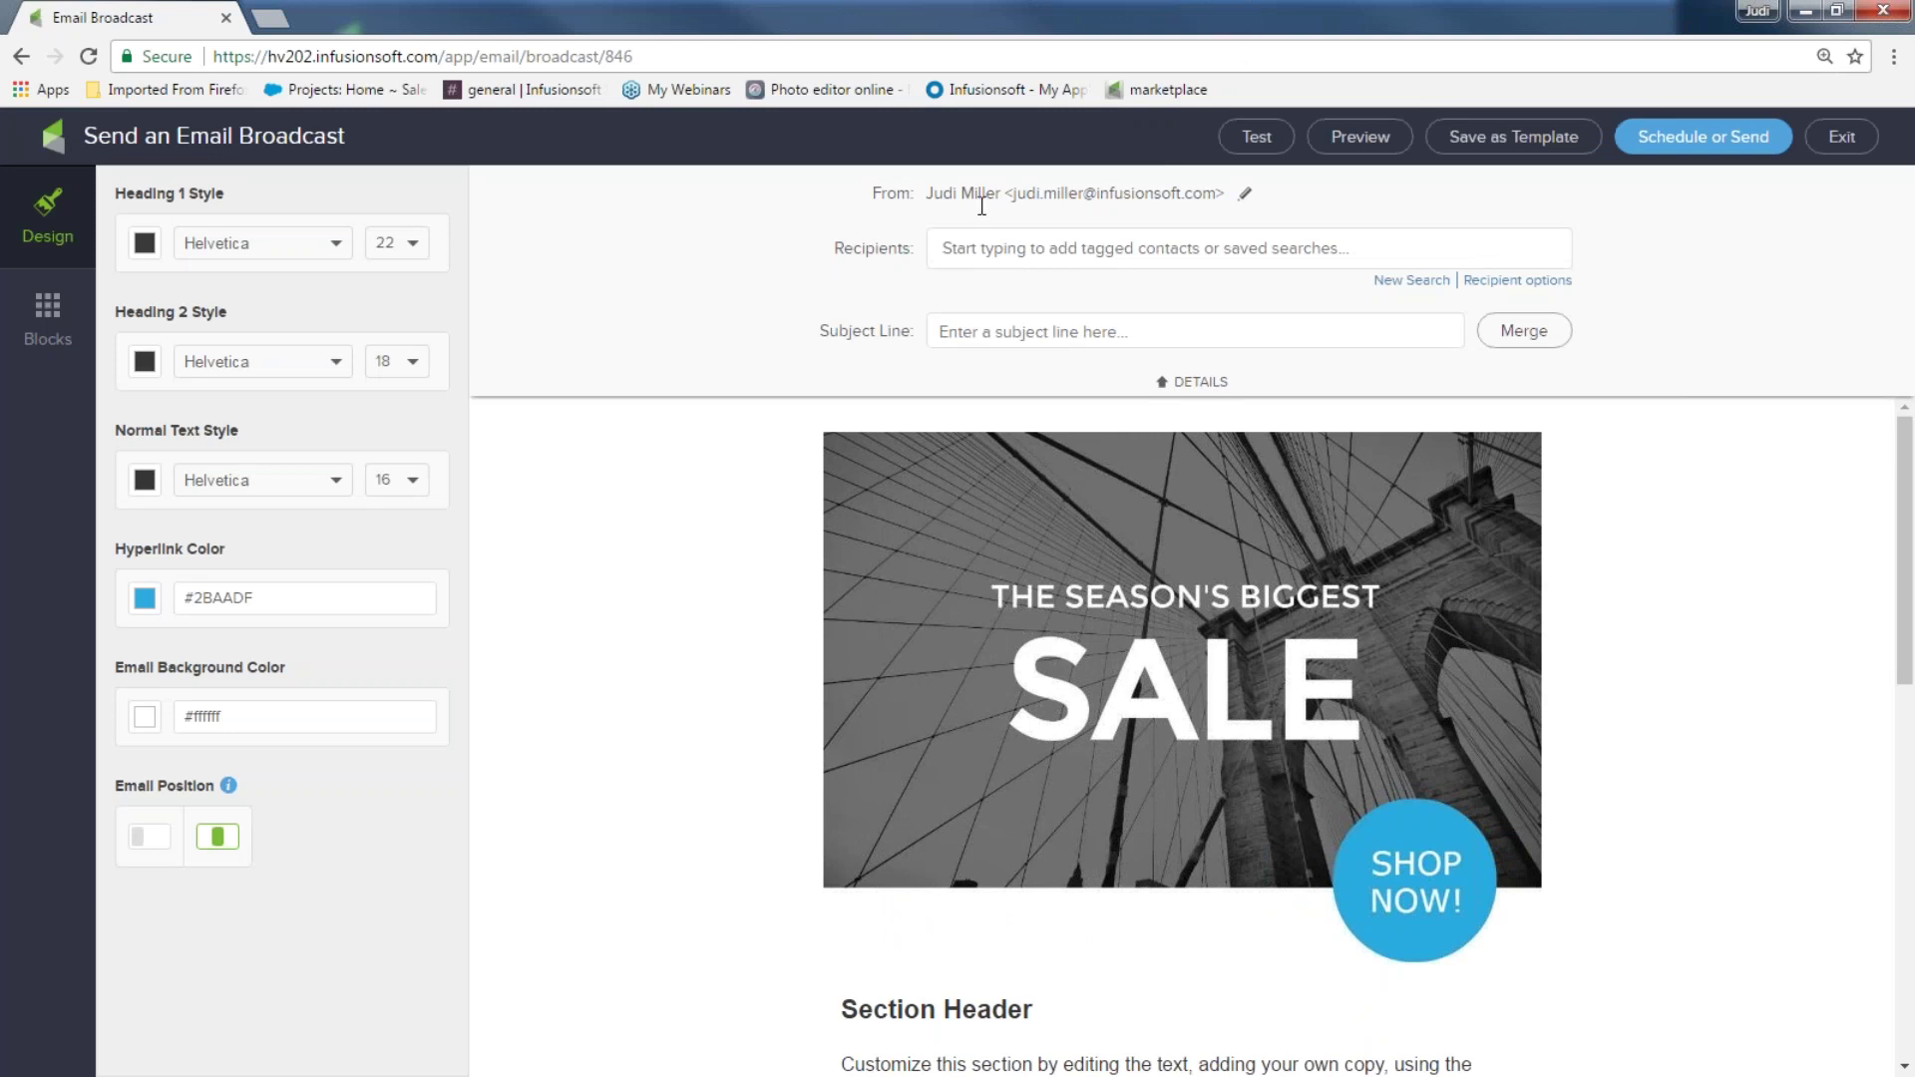
# - Edit the broadcast's From sender and choose the Other option instead of a listed user
pyautogui.tripleClick(872, 201)
pyautogui.click(798, 227)
pyautogui.click(1245, 196)
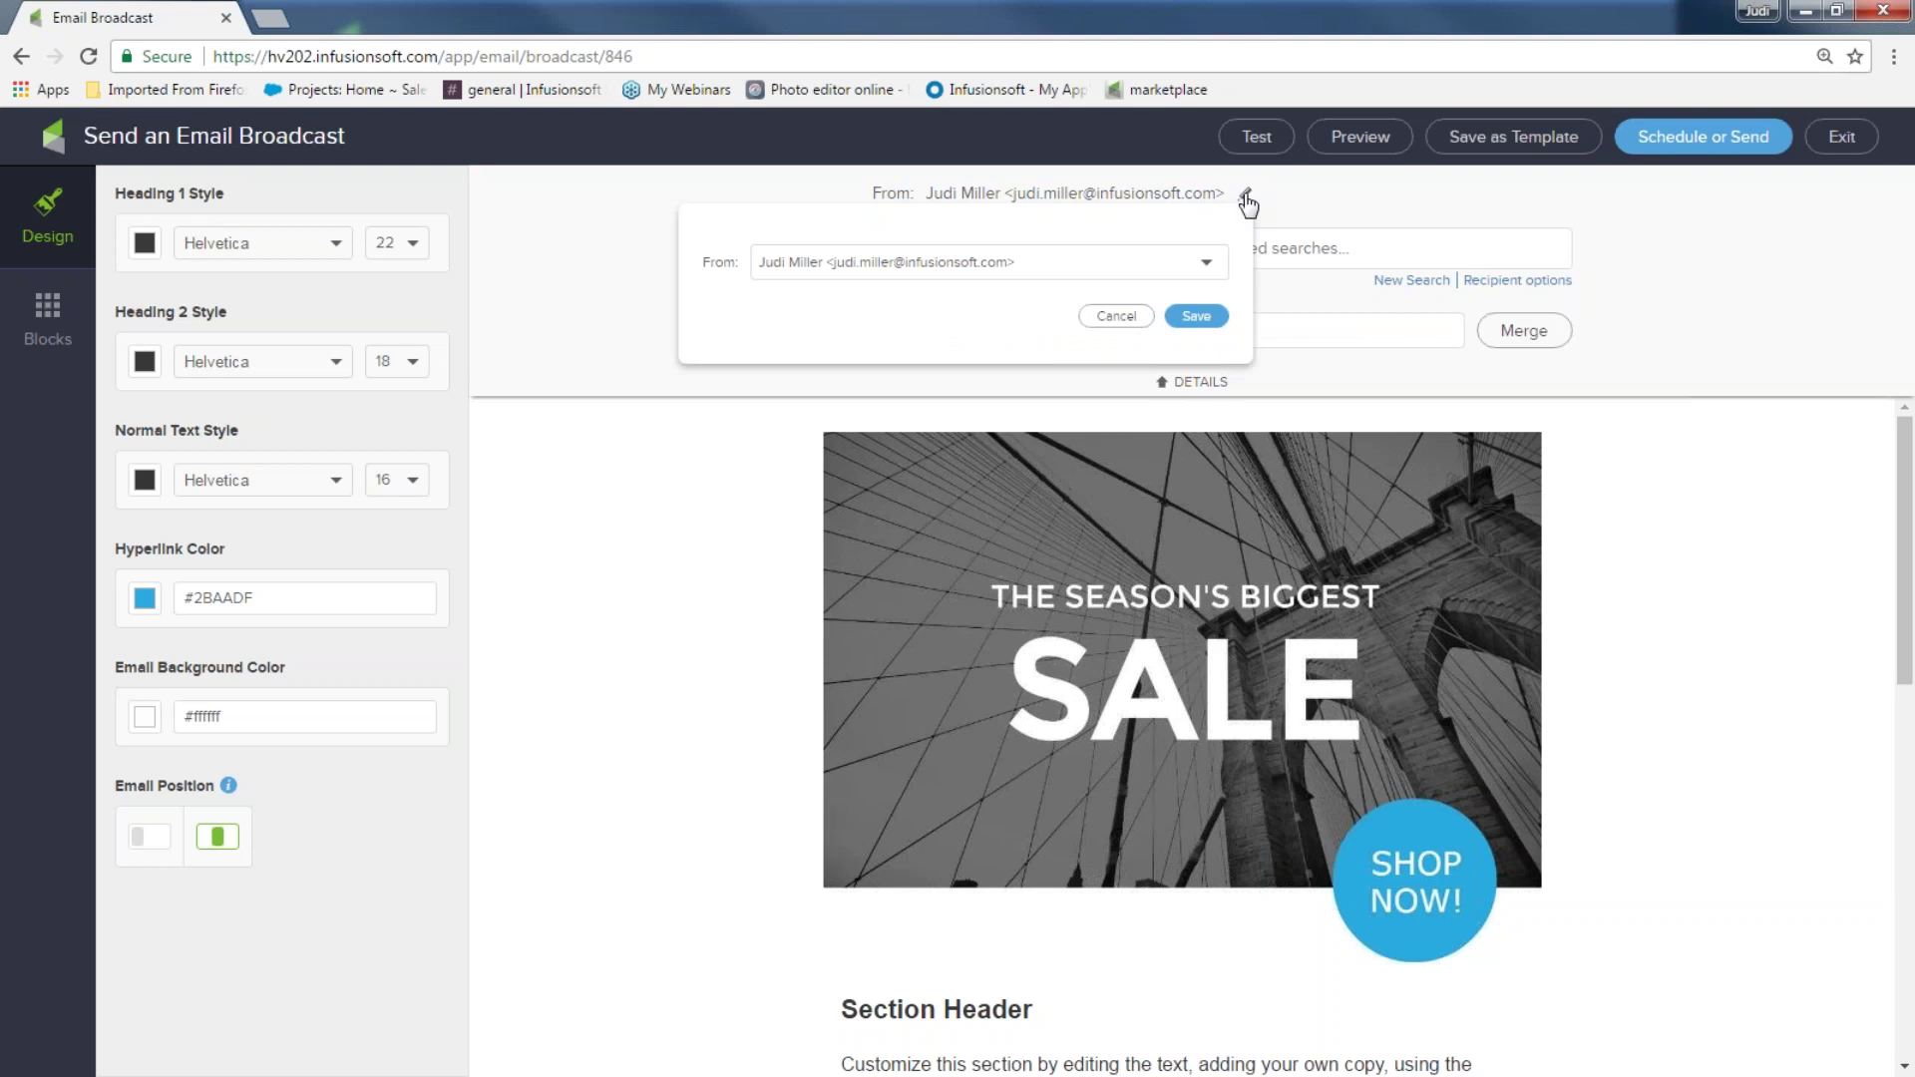
pyautogui.click(1205, 267)
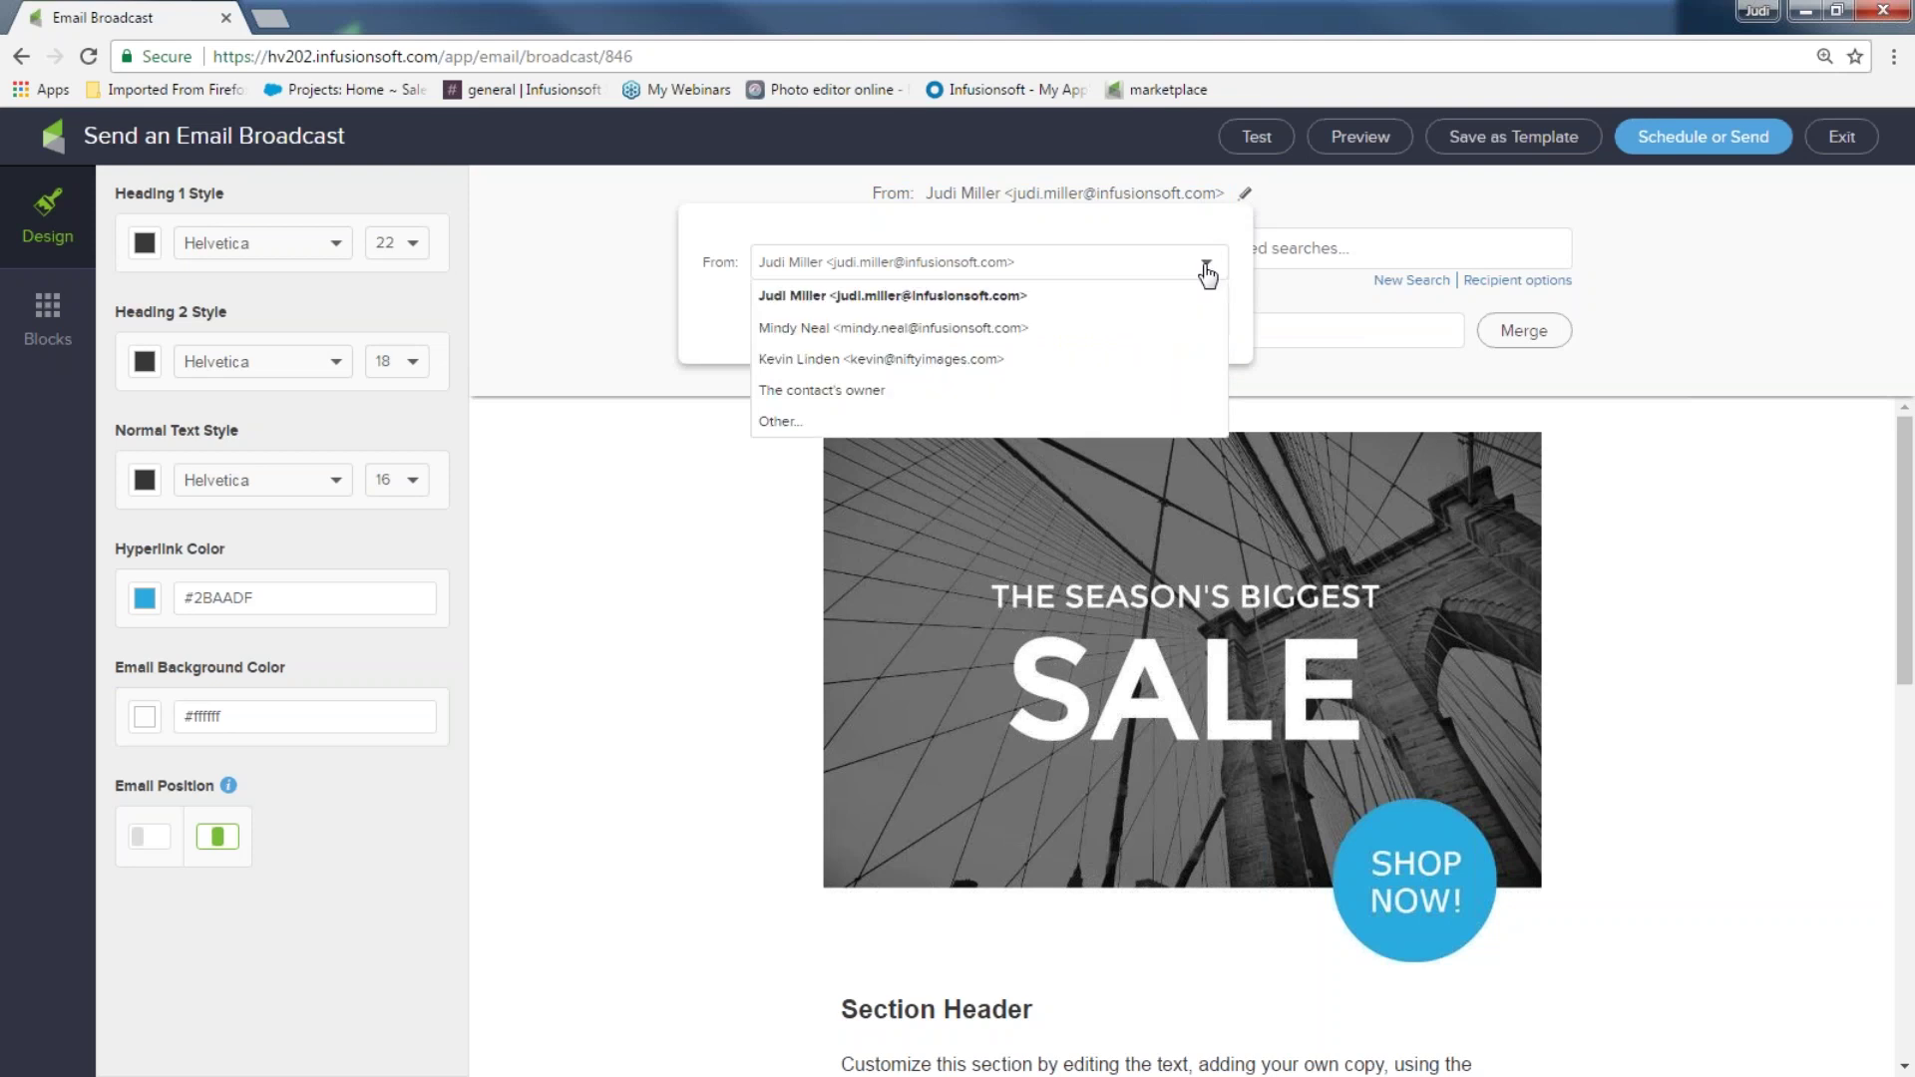
pyautogui.click(1005, 423)
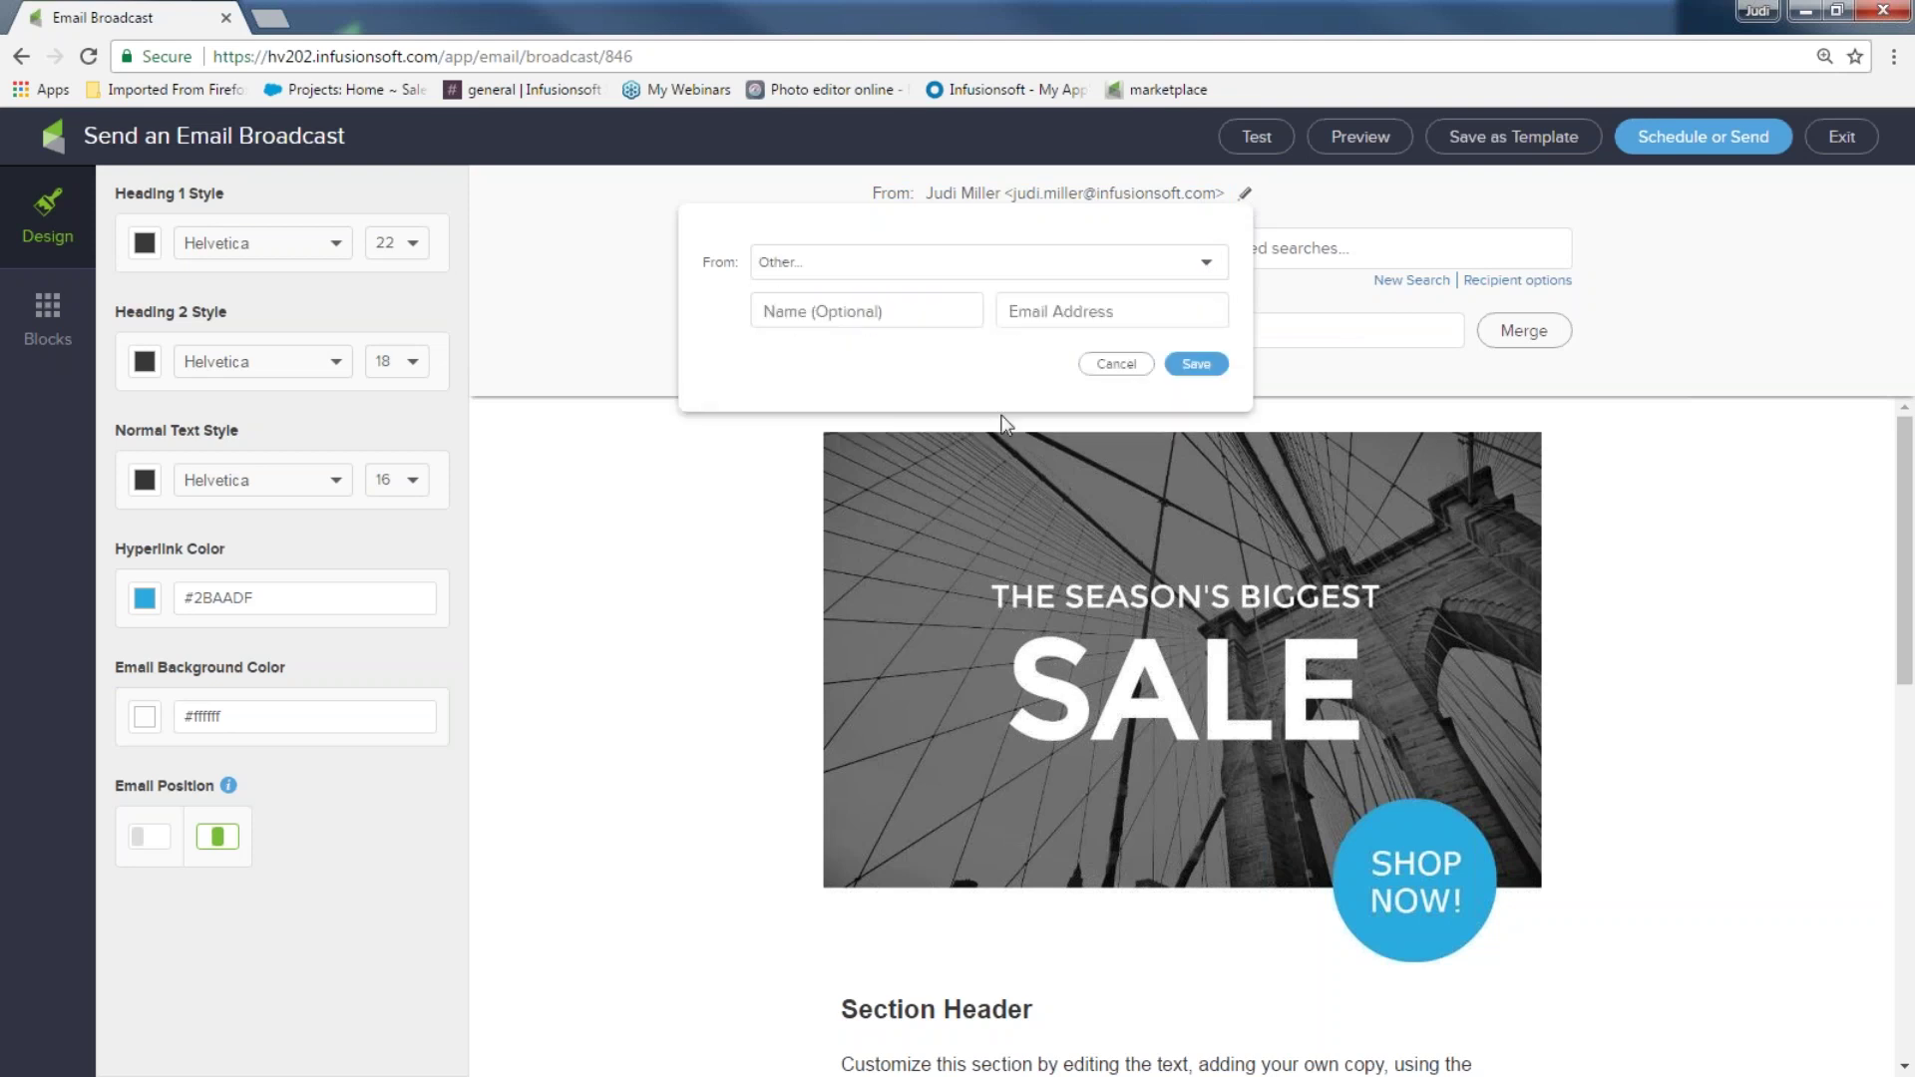
pyautogui.click(895, 275)
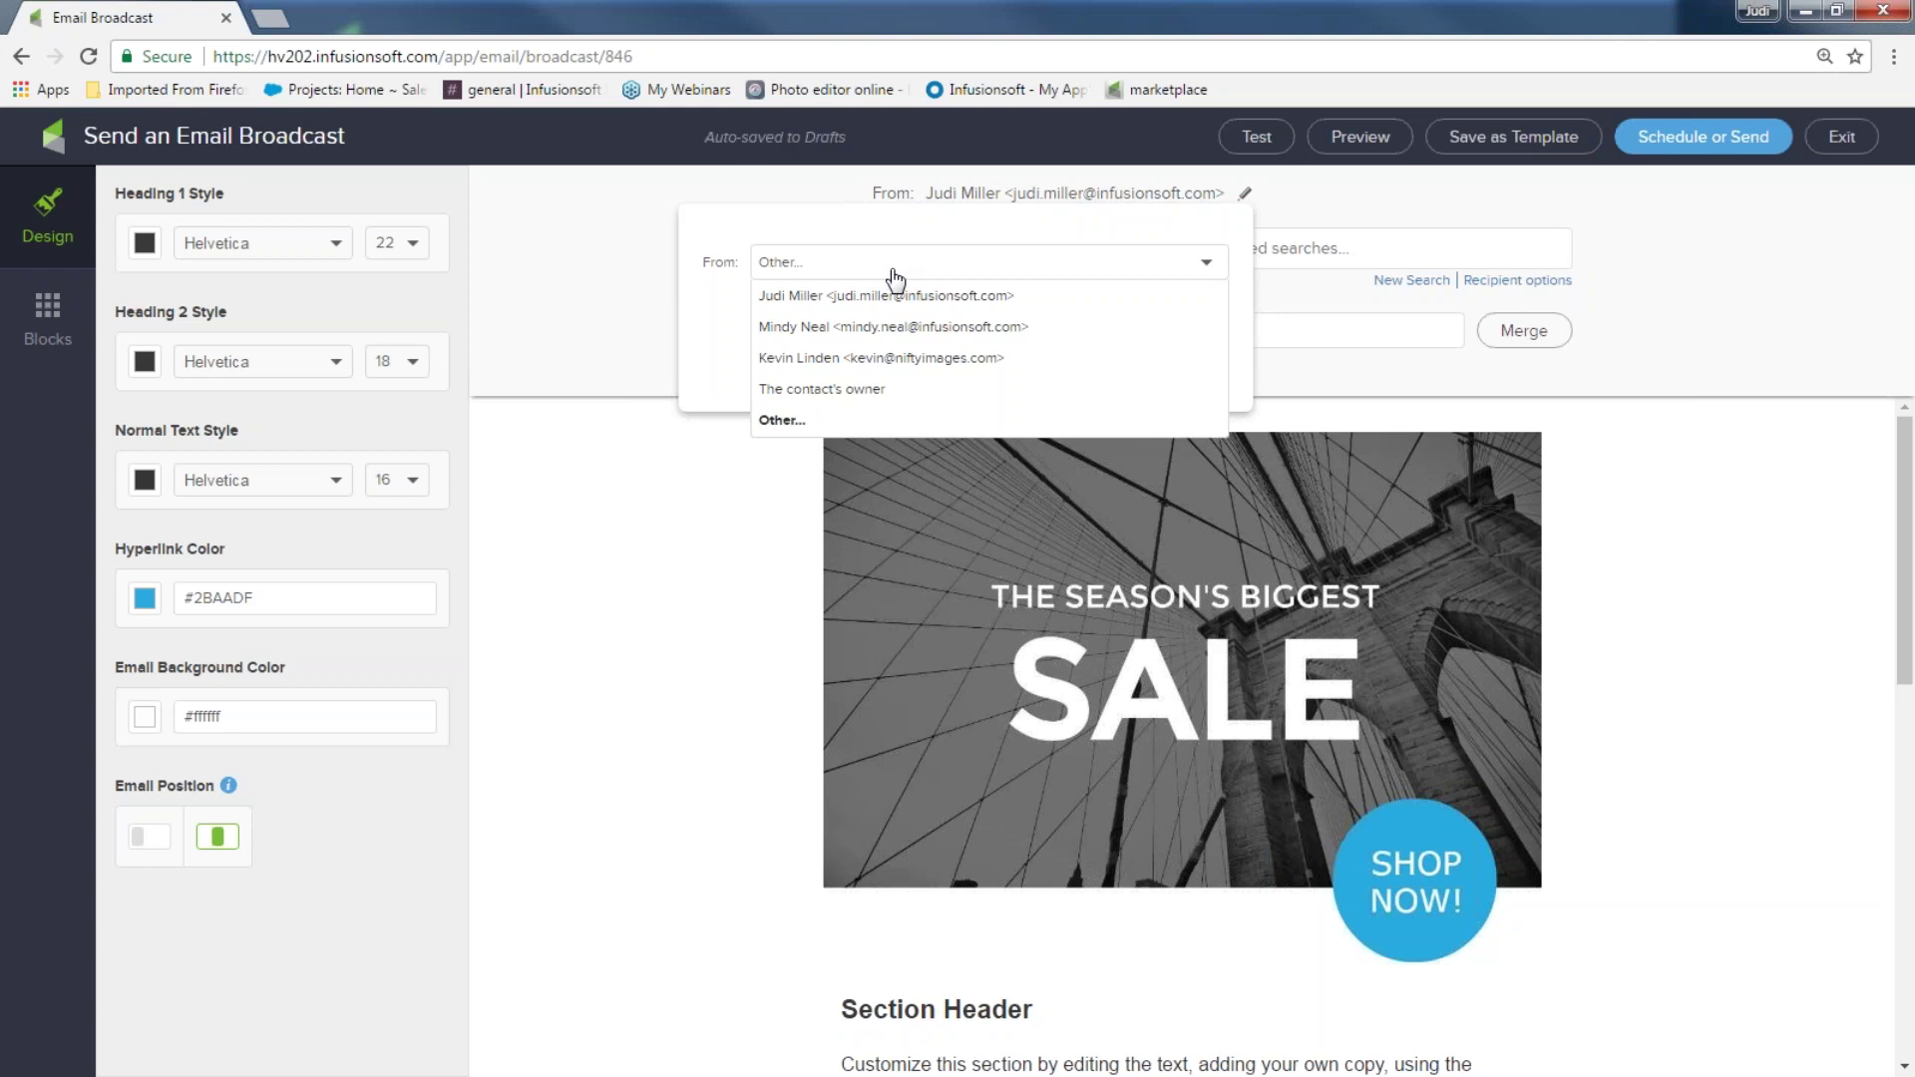
pyautogui.click(843, 268)
# - Set the sender name to Instant Marketing ideas, fill in the sender's email address and save the From details
pyautogui.click(851, 316)
pyautogui.click(782, 315)
pyautogui.write('Instan')
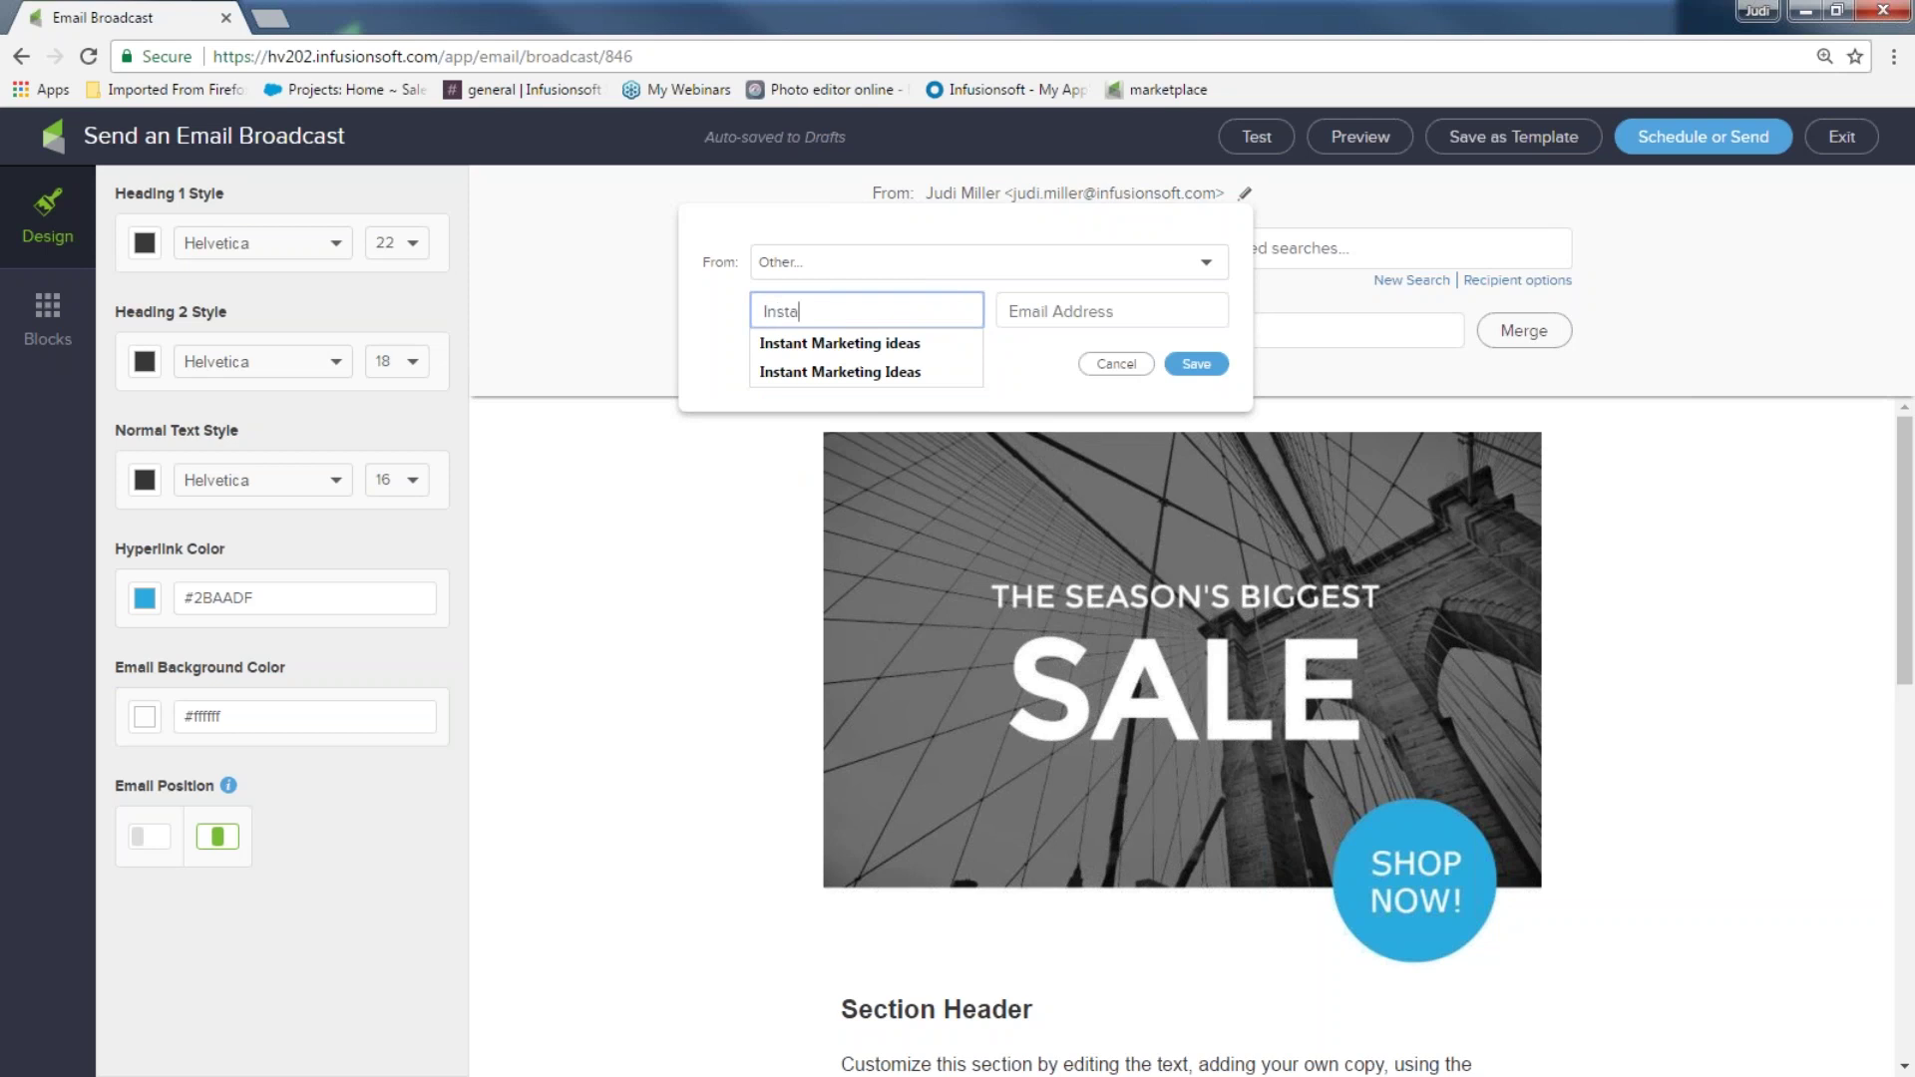
pyautogui.click(817, 342)
pyautogui.click(1120, 310)
pyautogui.write('hy')
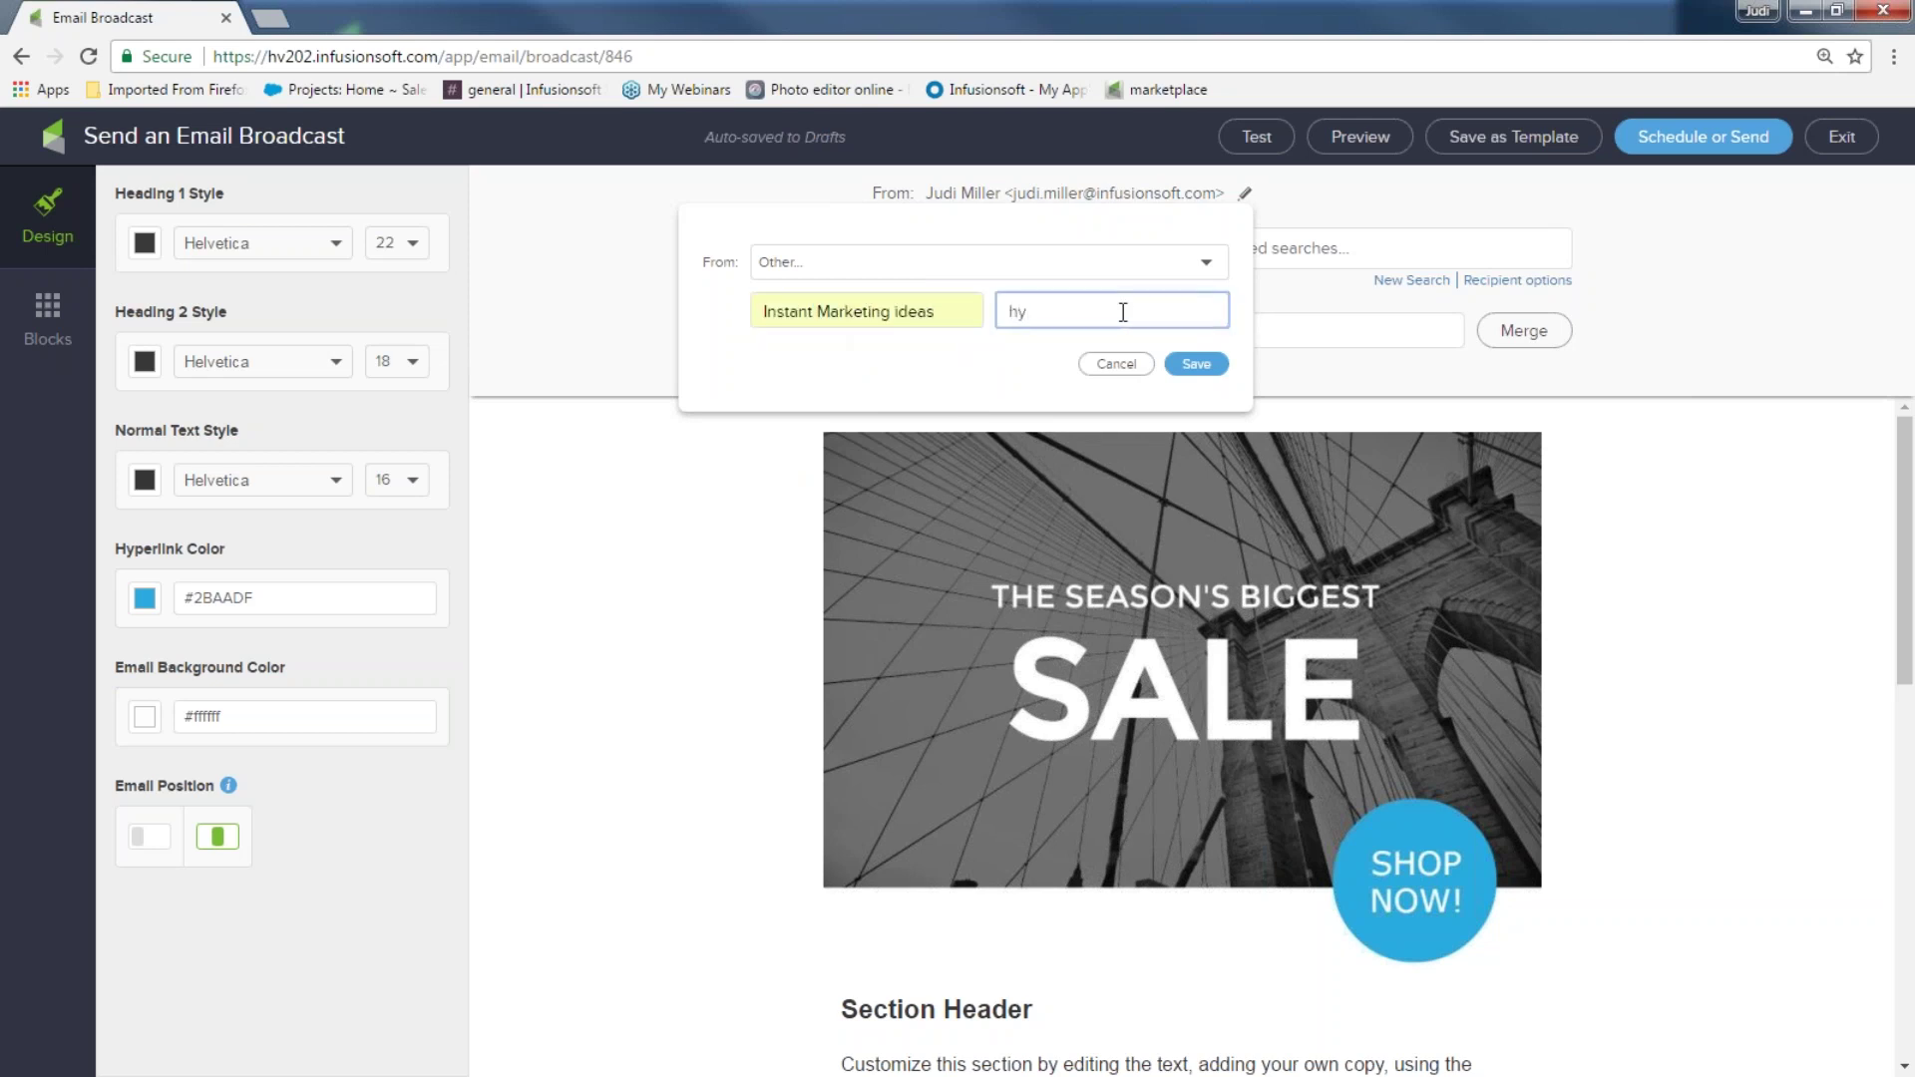
pyautogui.press('BackSpace')
pyautogui.write('e')
pyautogui.press('Down')
pyautogui.press('Return')
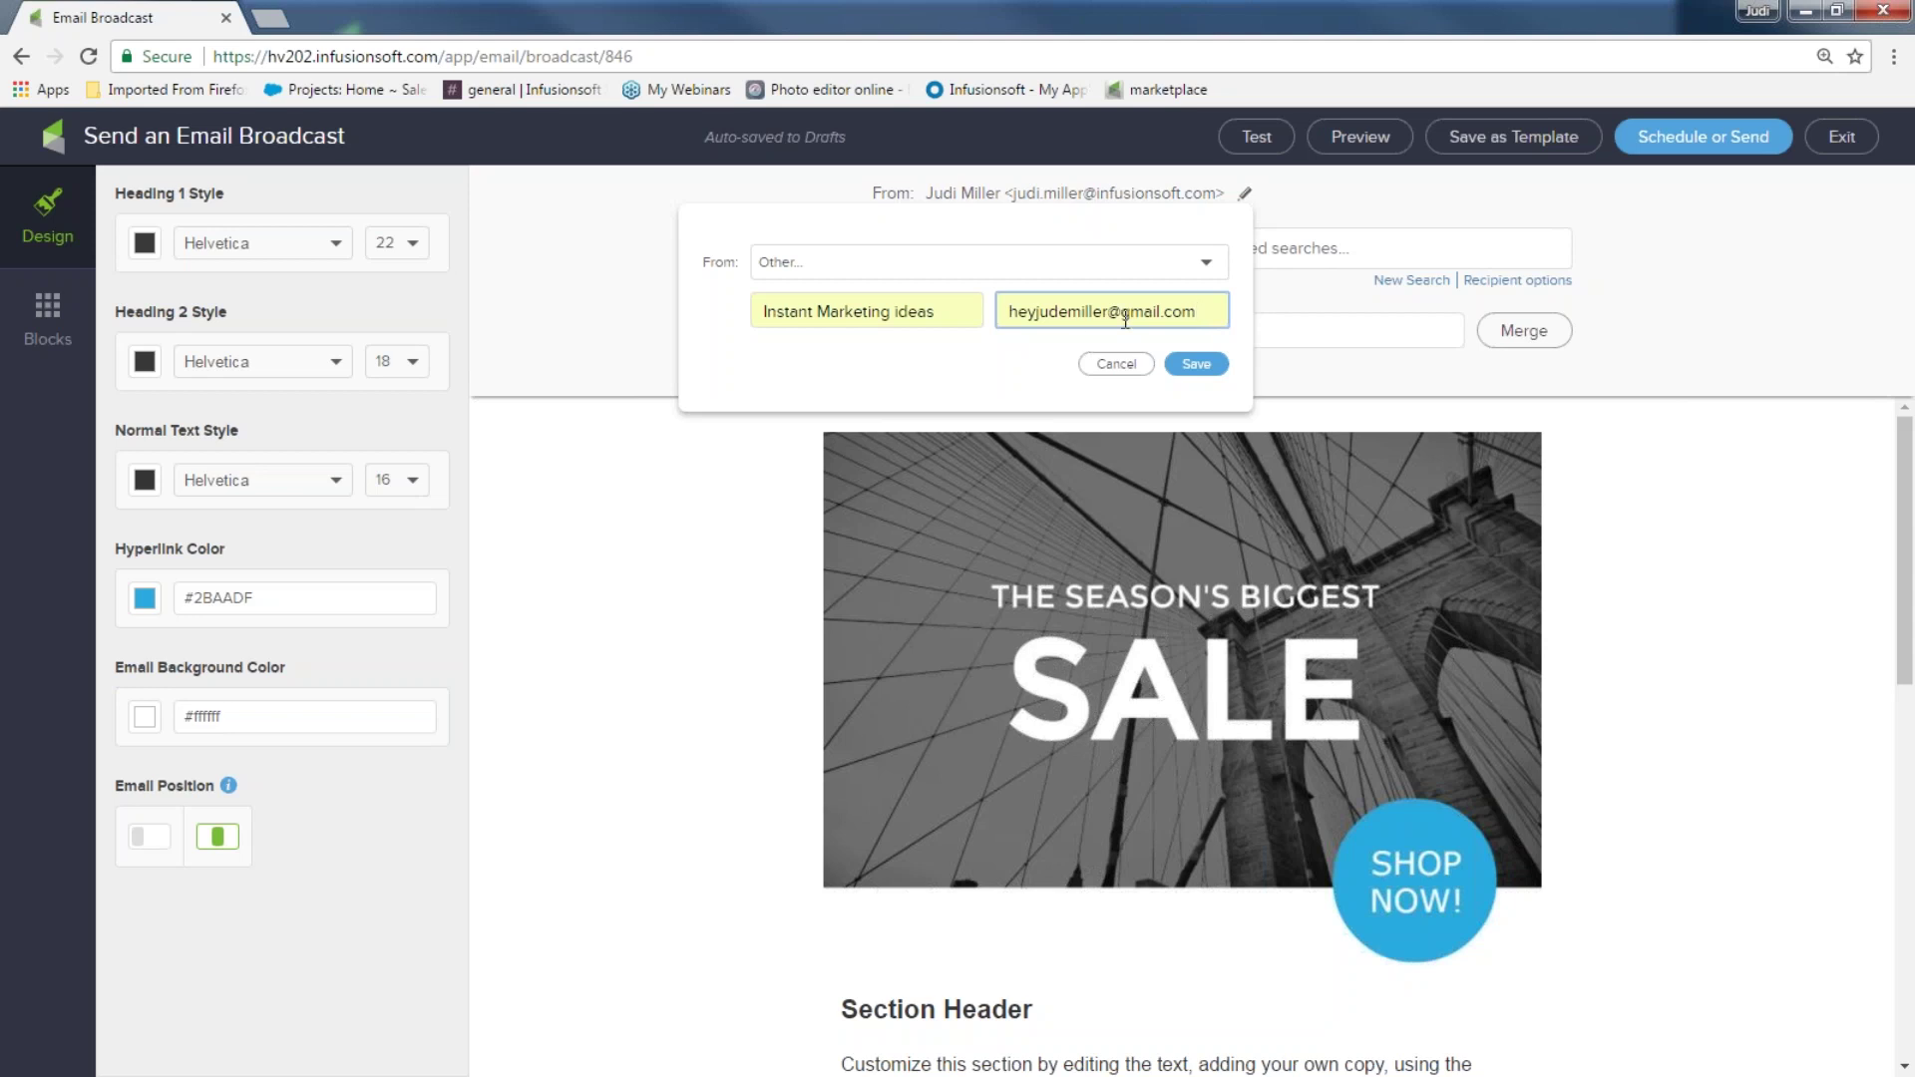
pyautogui.click(1197, 363)
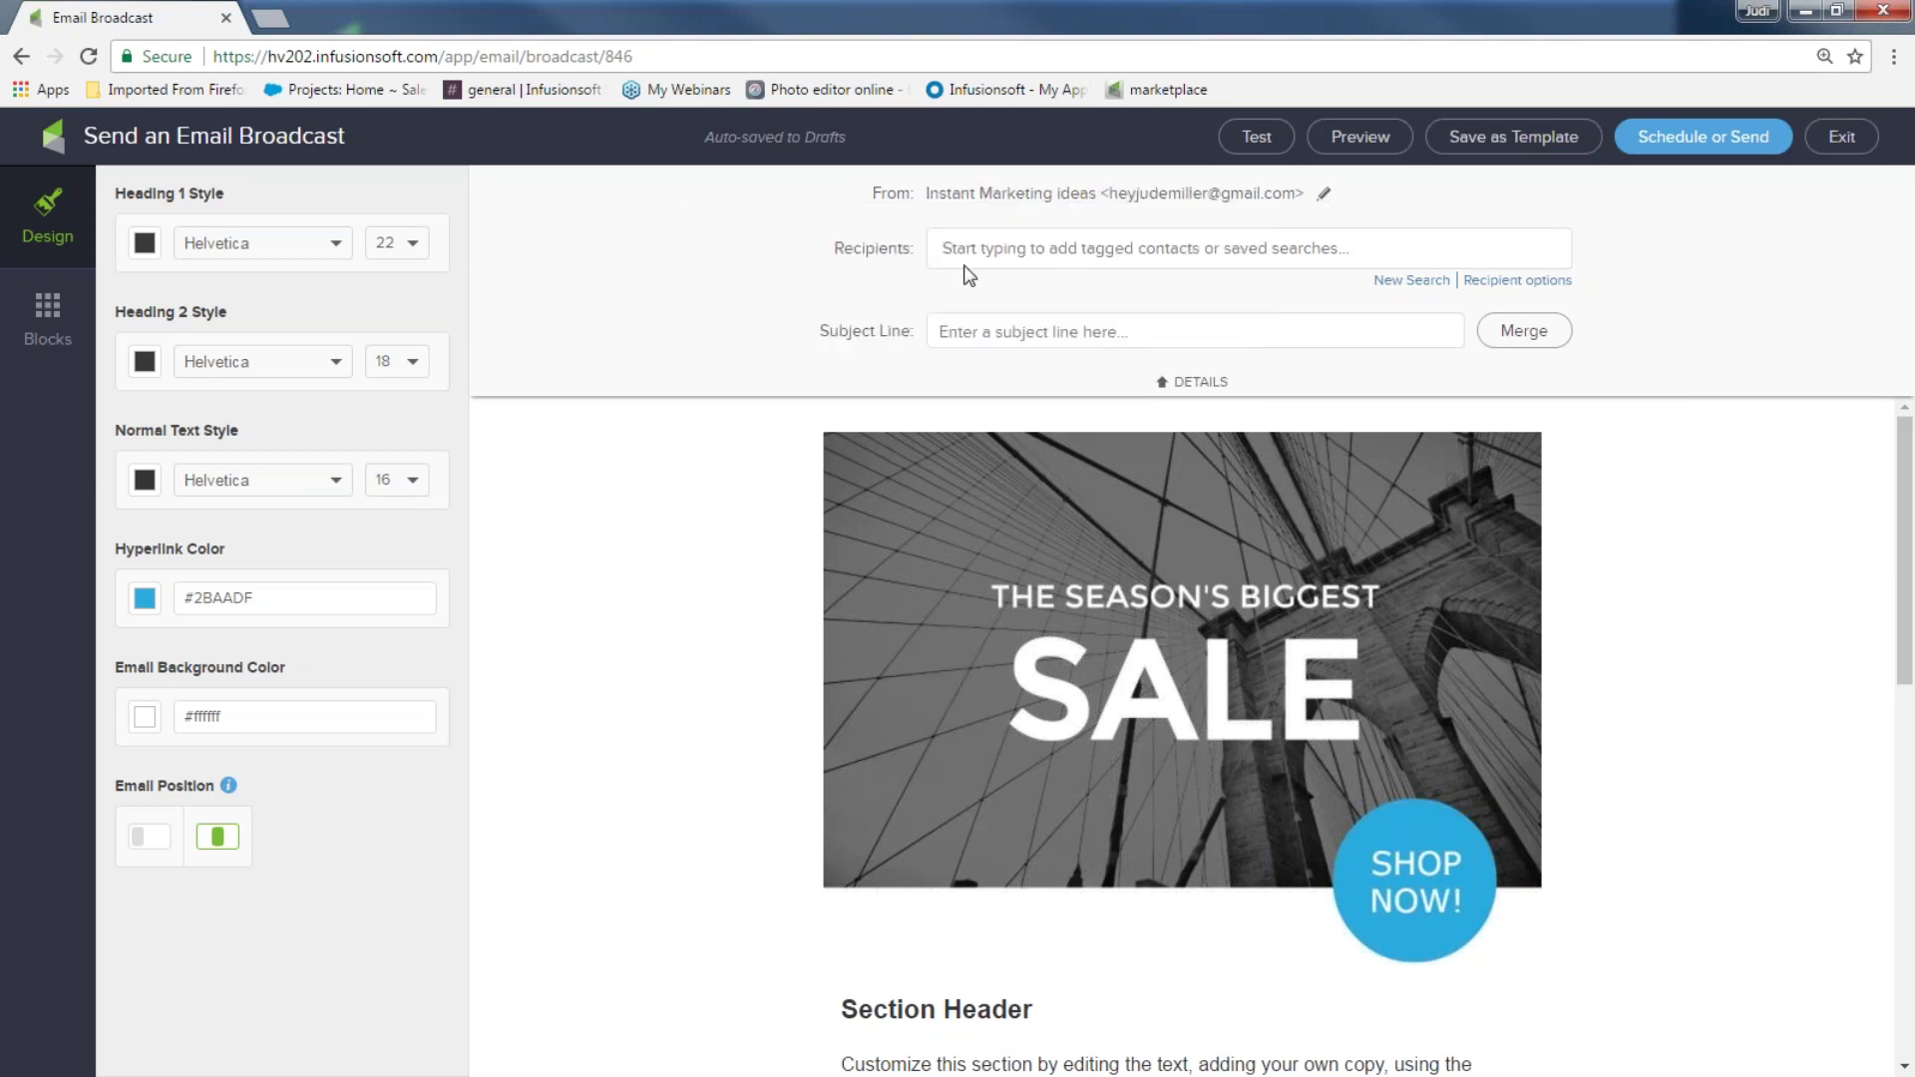
# - Set the subject line to "YOUR newsletter is now here..." and append the contact's First Name merge field
pyautogui.click(961, 329)
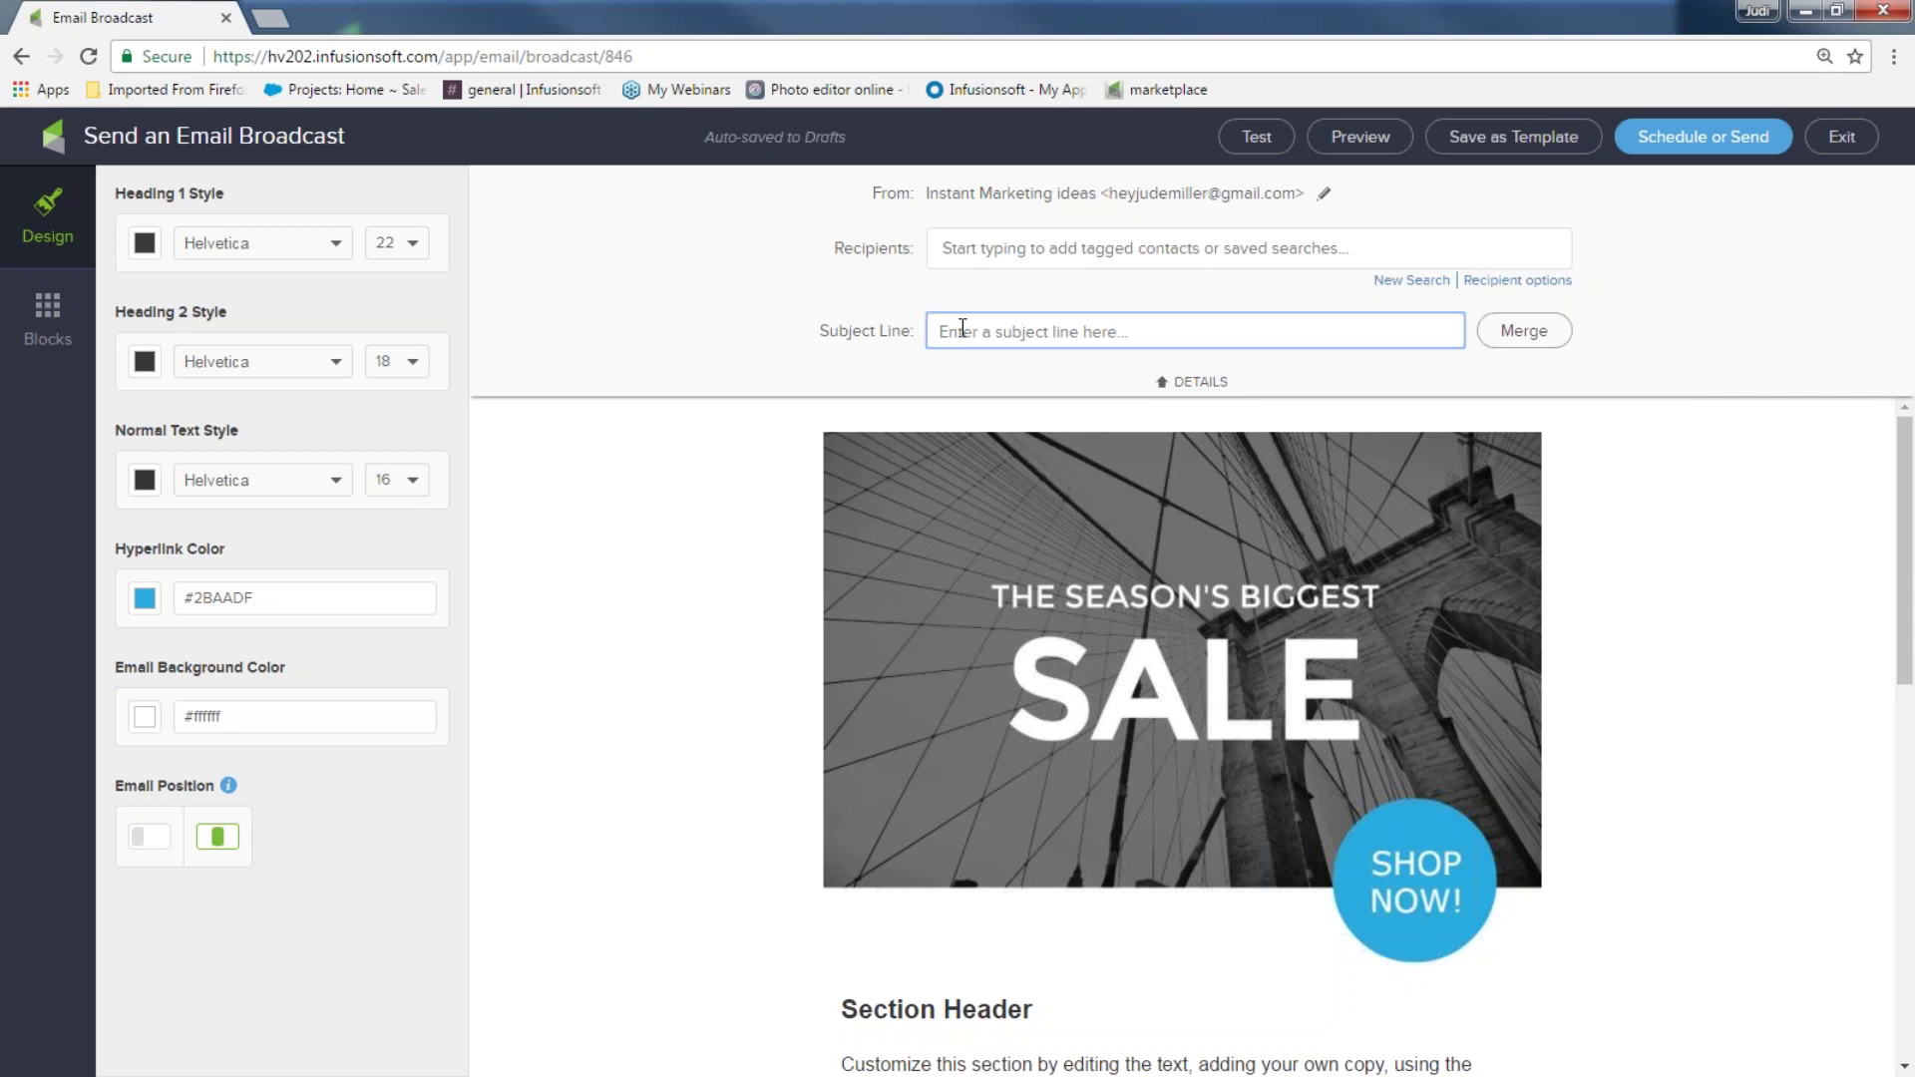
pyautogui.write('You')
pyautogui.hotkey('ctrl', 'a')
pyautogui.write('YOUR newsletter is now here...')
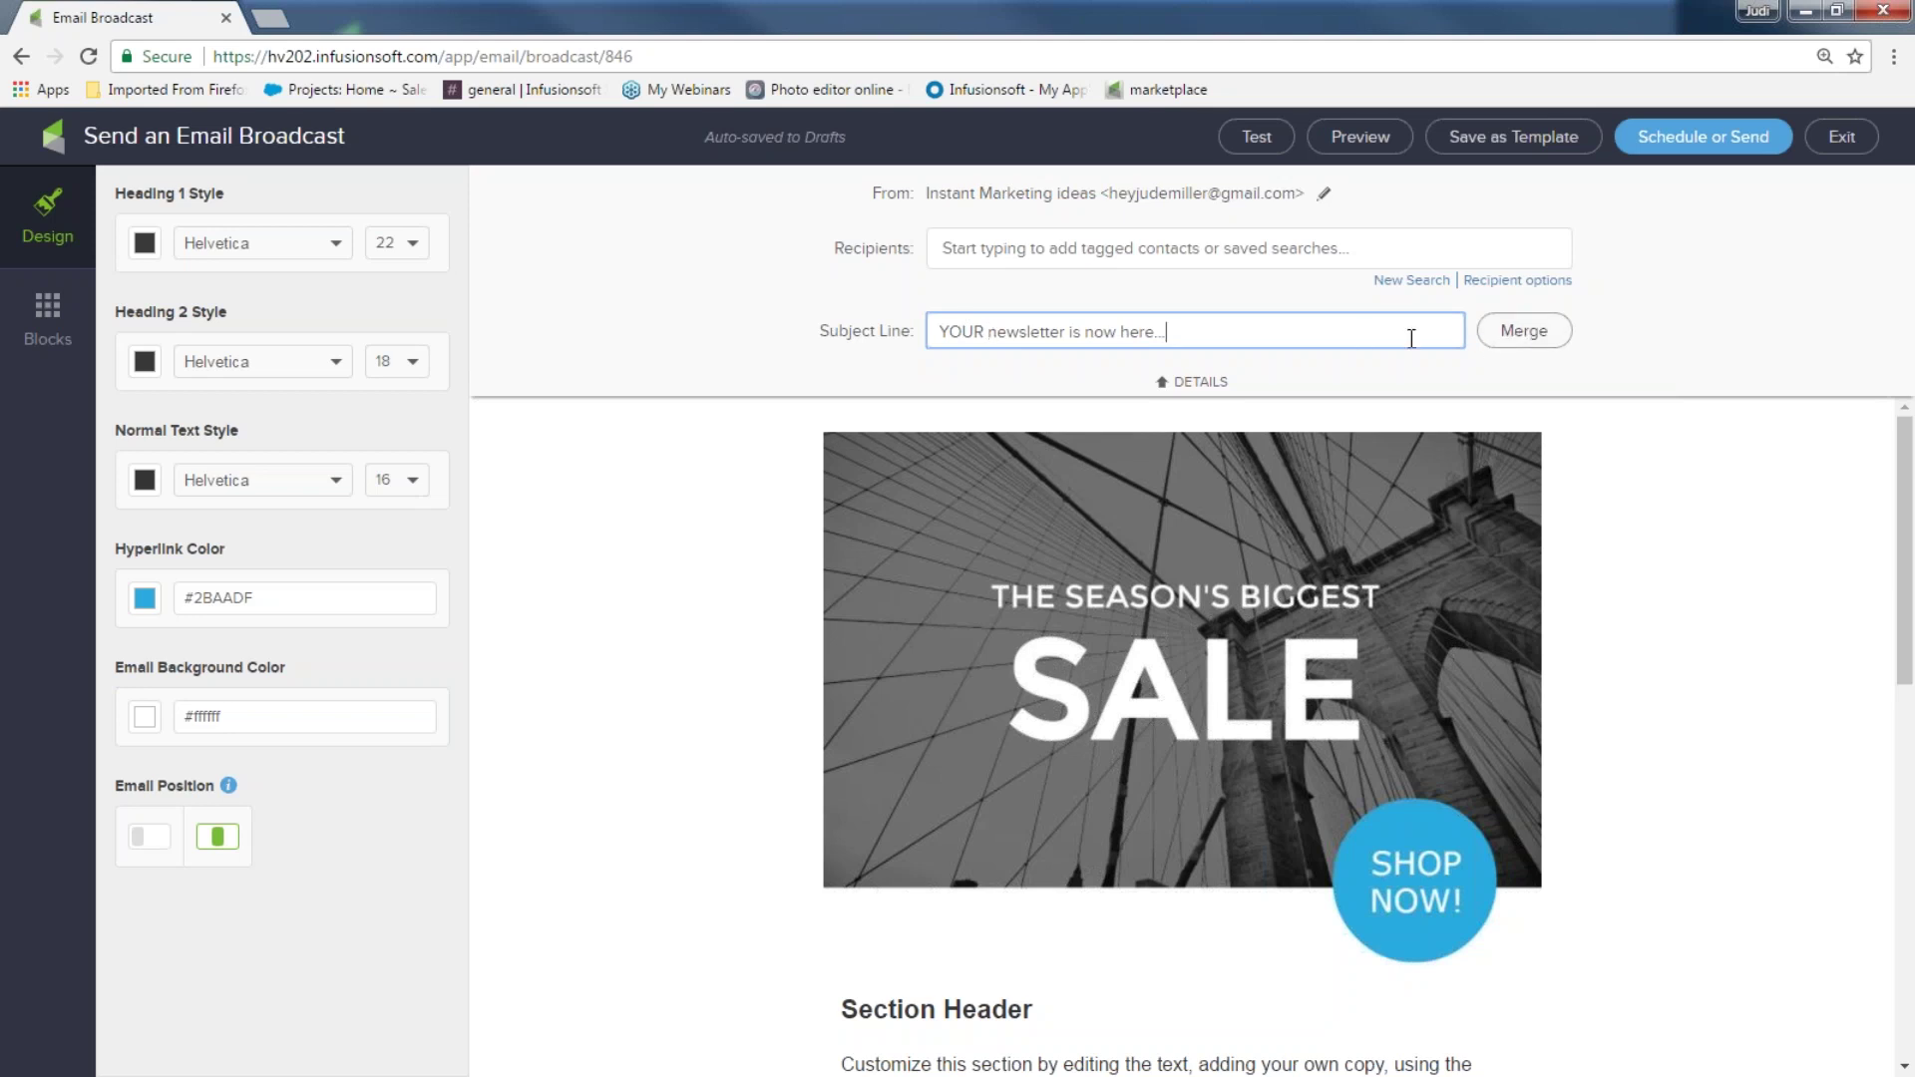
pyautogui.click(1512, 338)
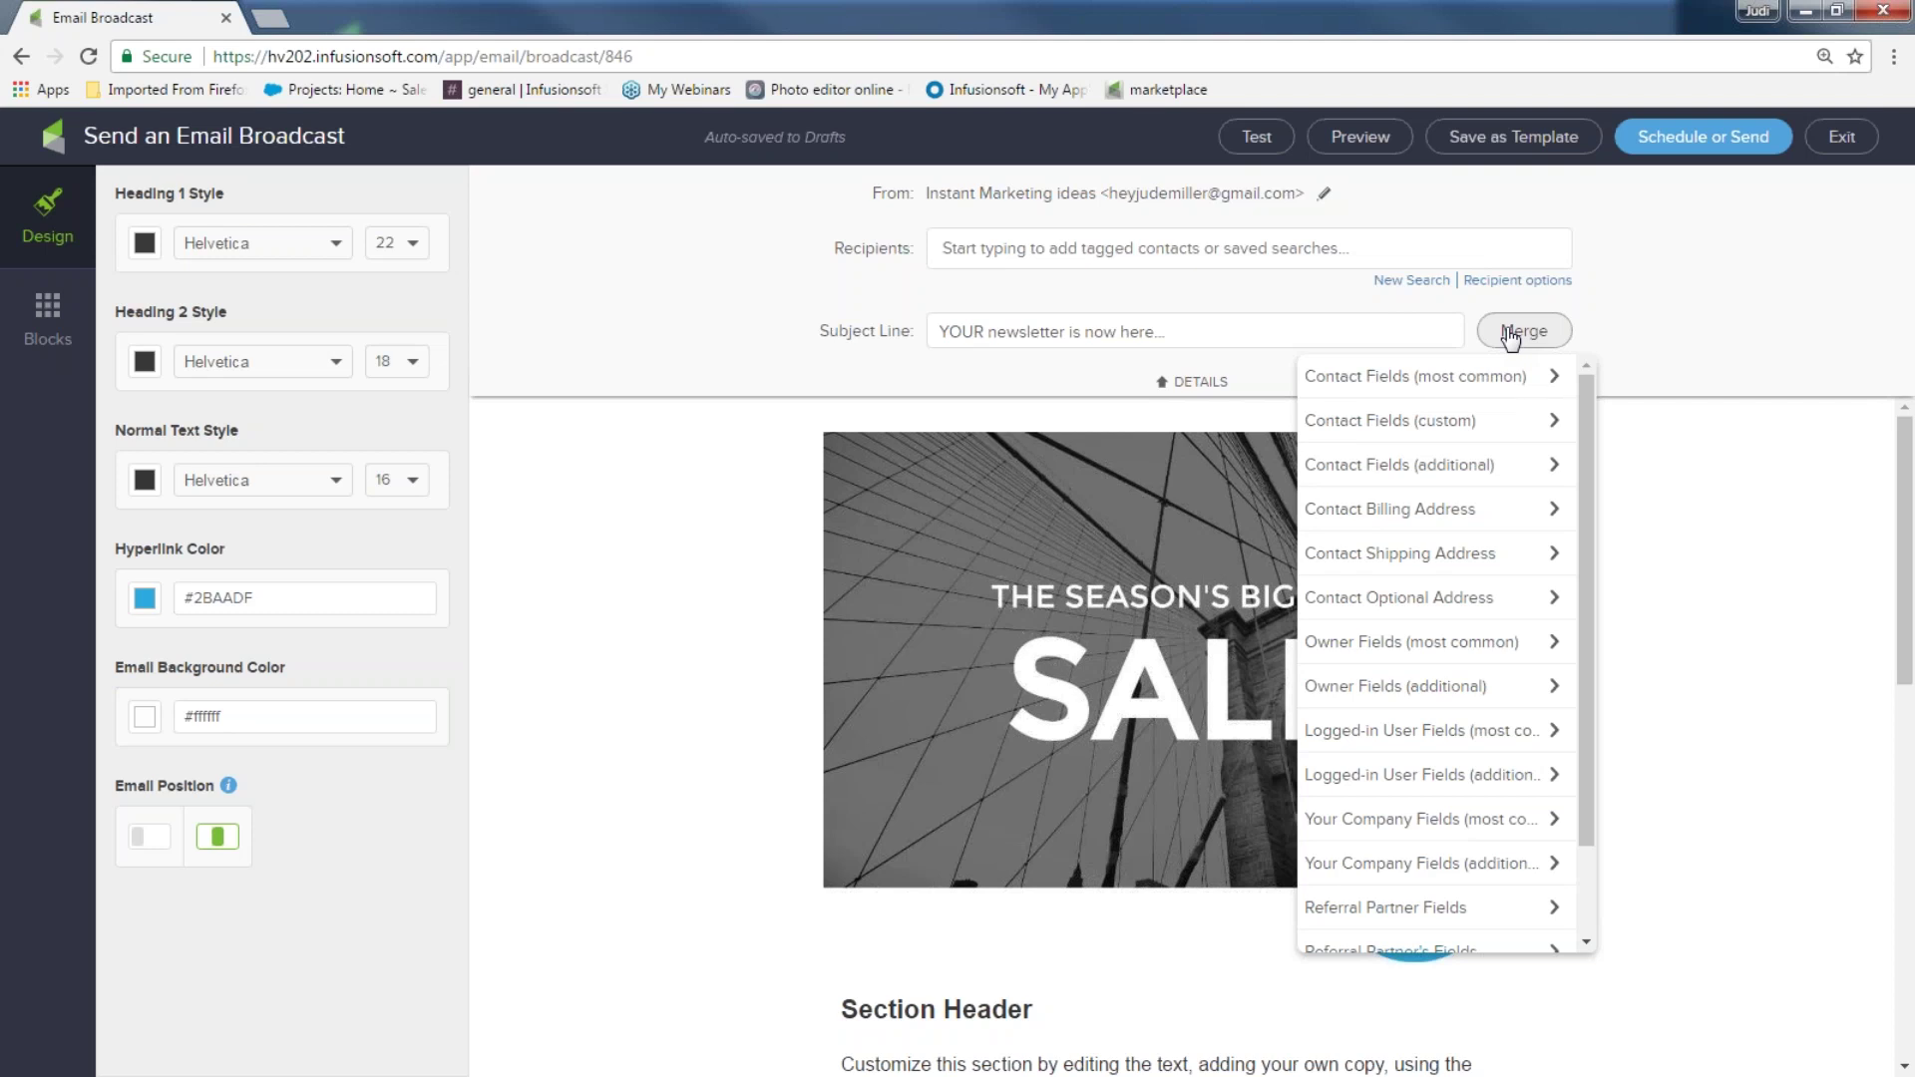
pyautogui.click(1489, 377)
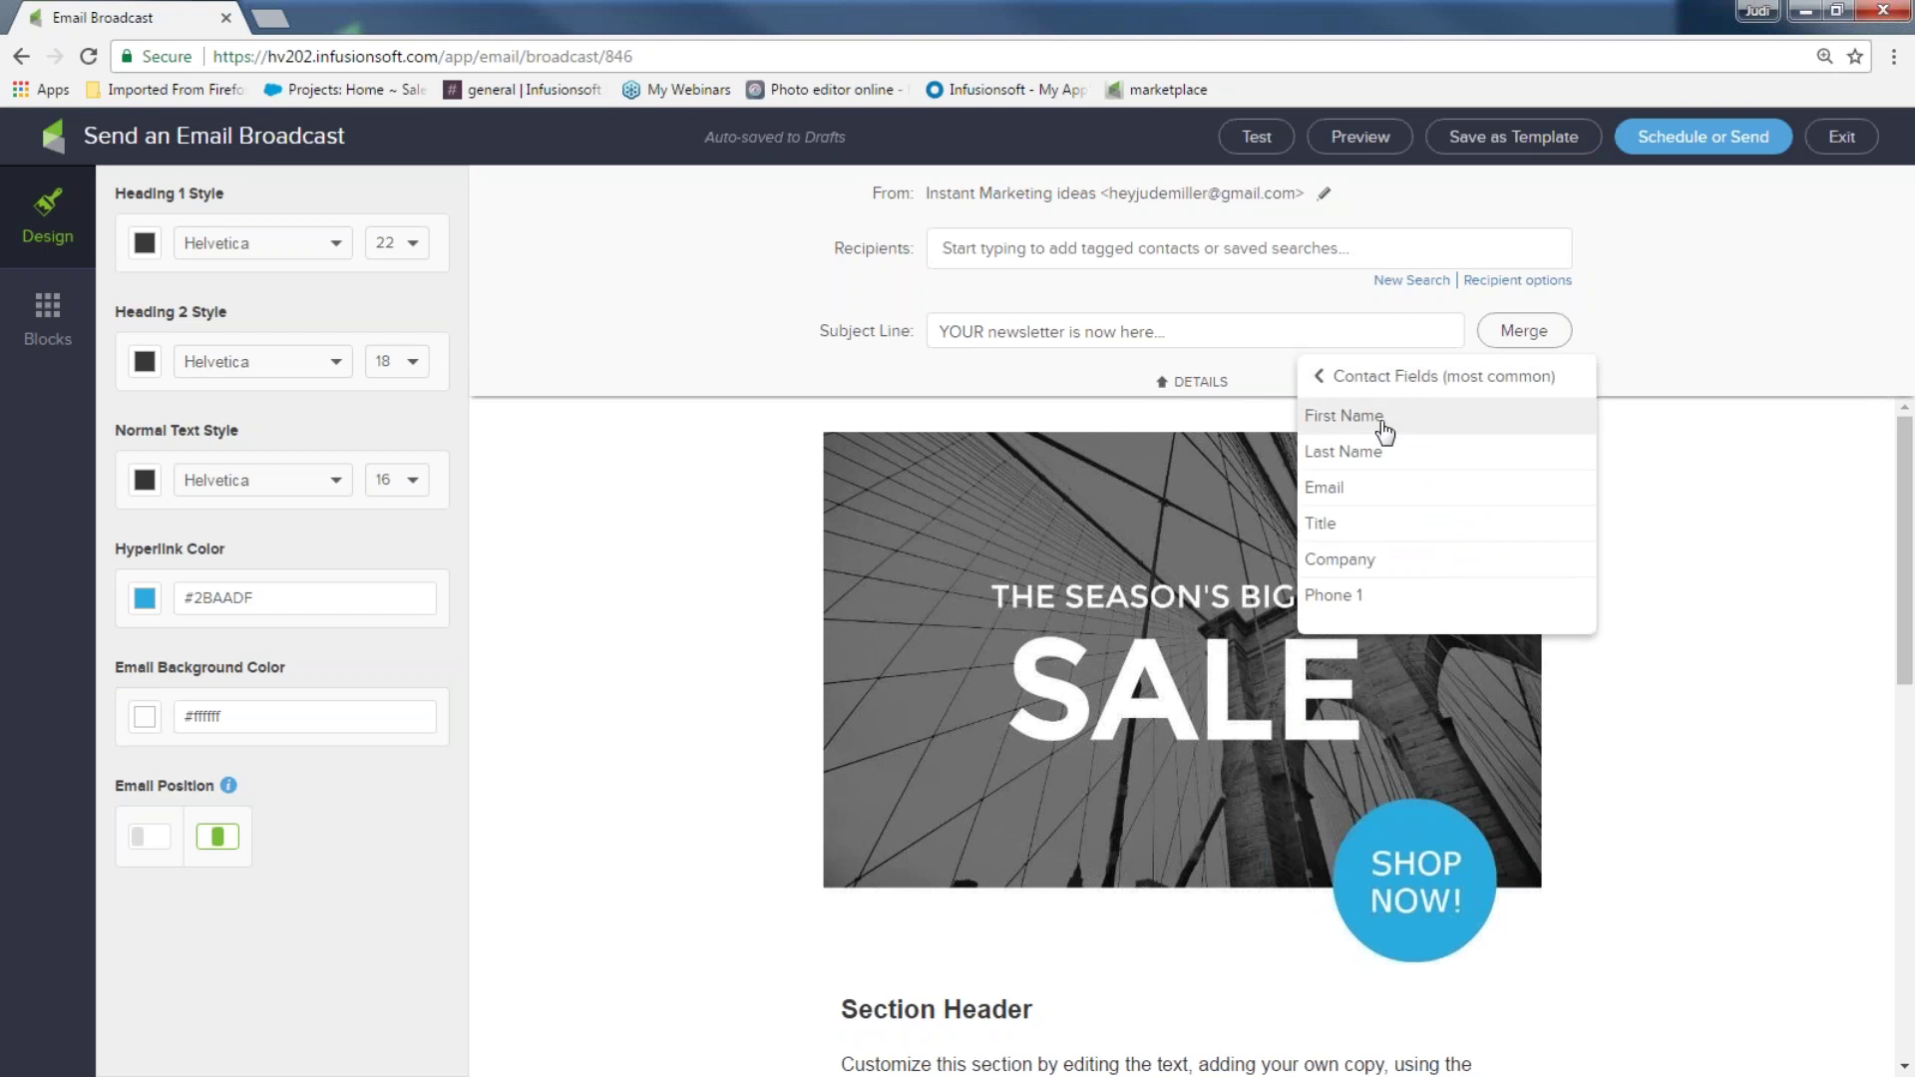
pyautogui.click(1380, 428)
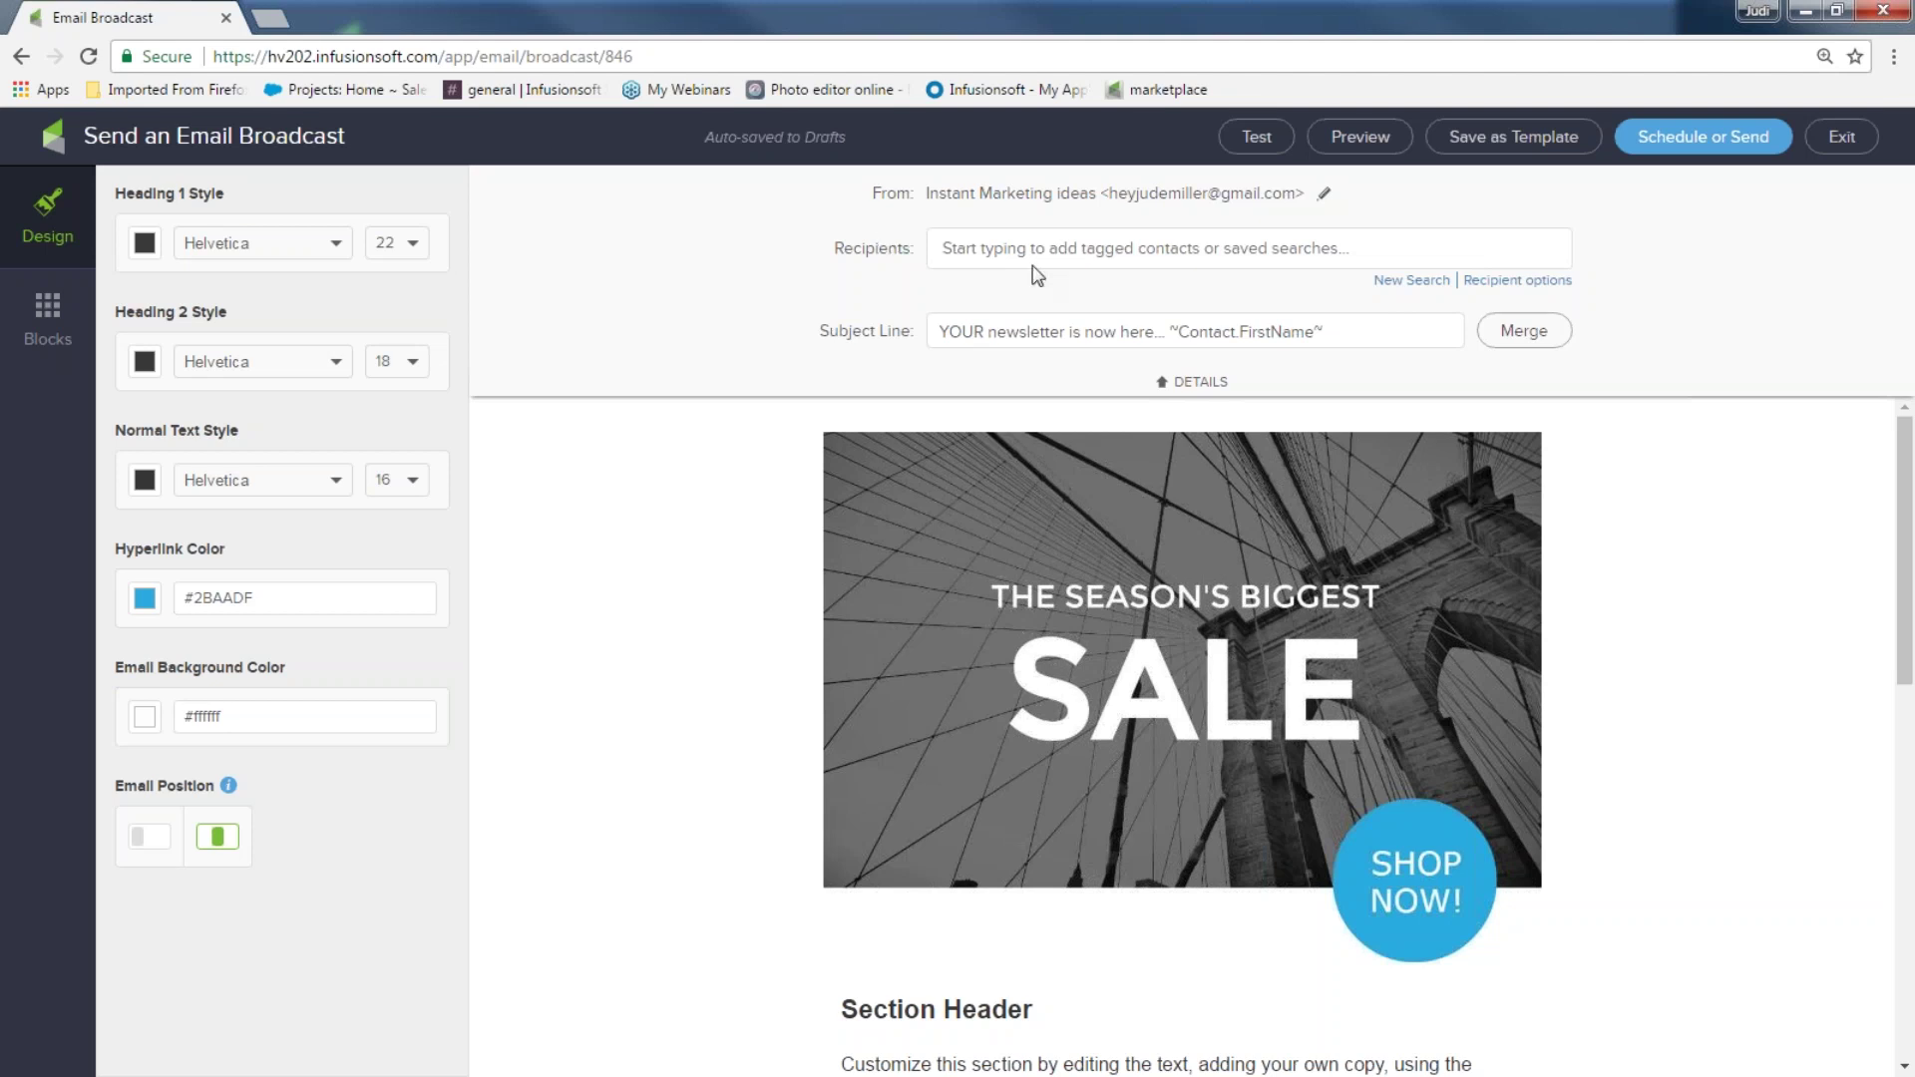
# - Collapse the broadcast details, and try the left-aligned email position before returning it to centred
pyautogui.click(1164, 387)
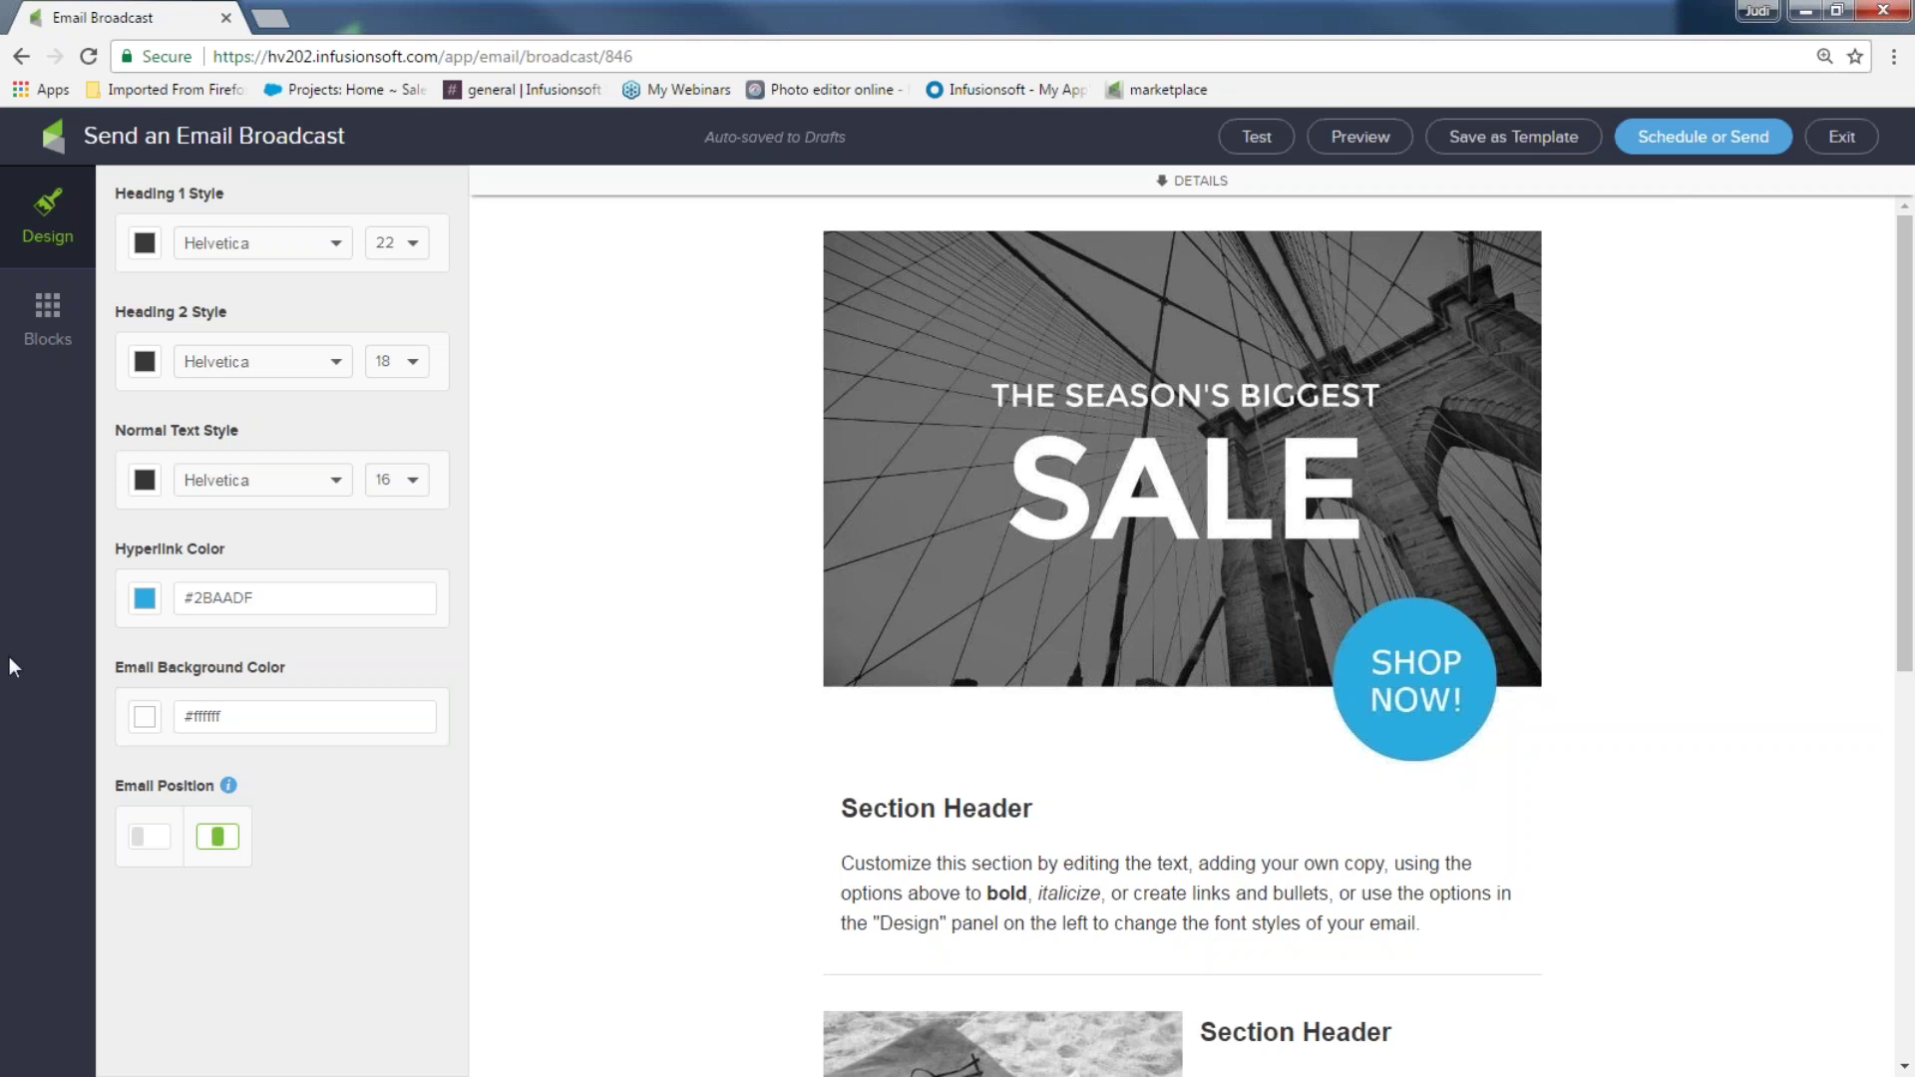
pyautogui.click(145, 846)
pyautogui.click(218, 838)
# - Try several greys for the email background color and settle on light grey #C2C2C2
pyautogui.click(146, 720)
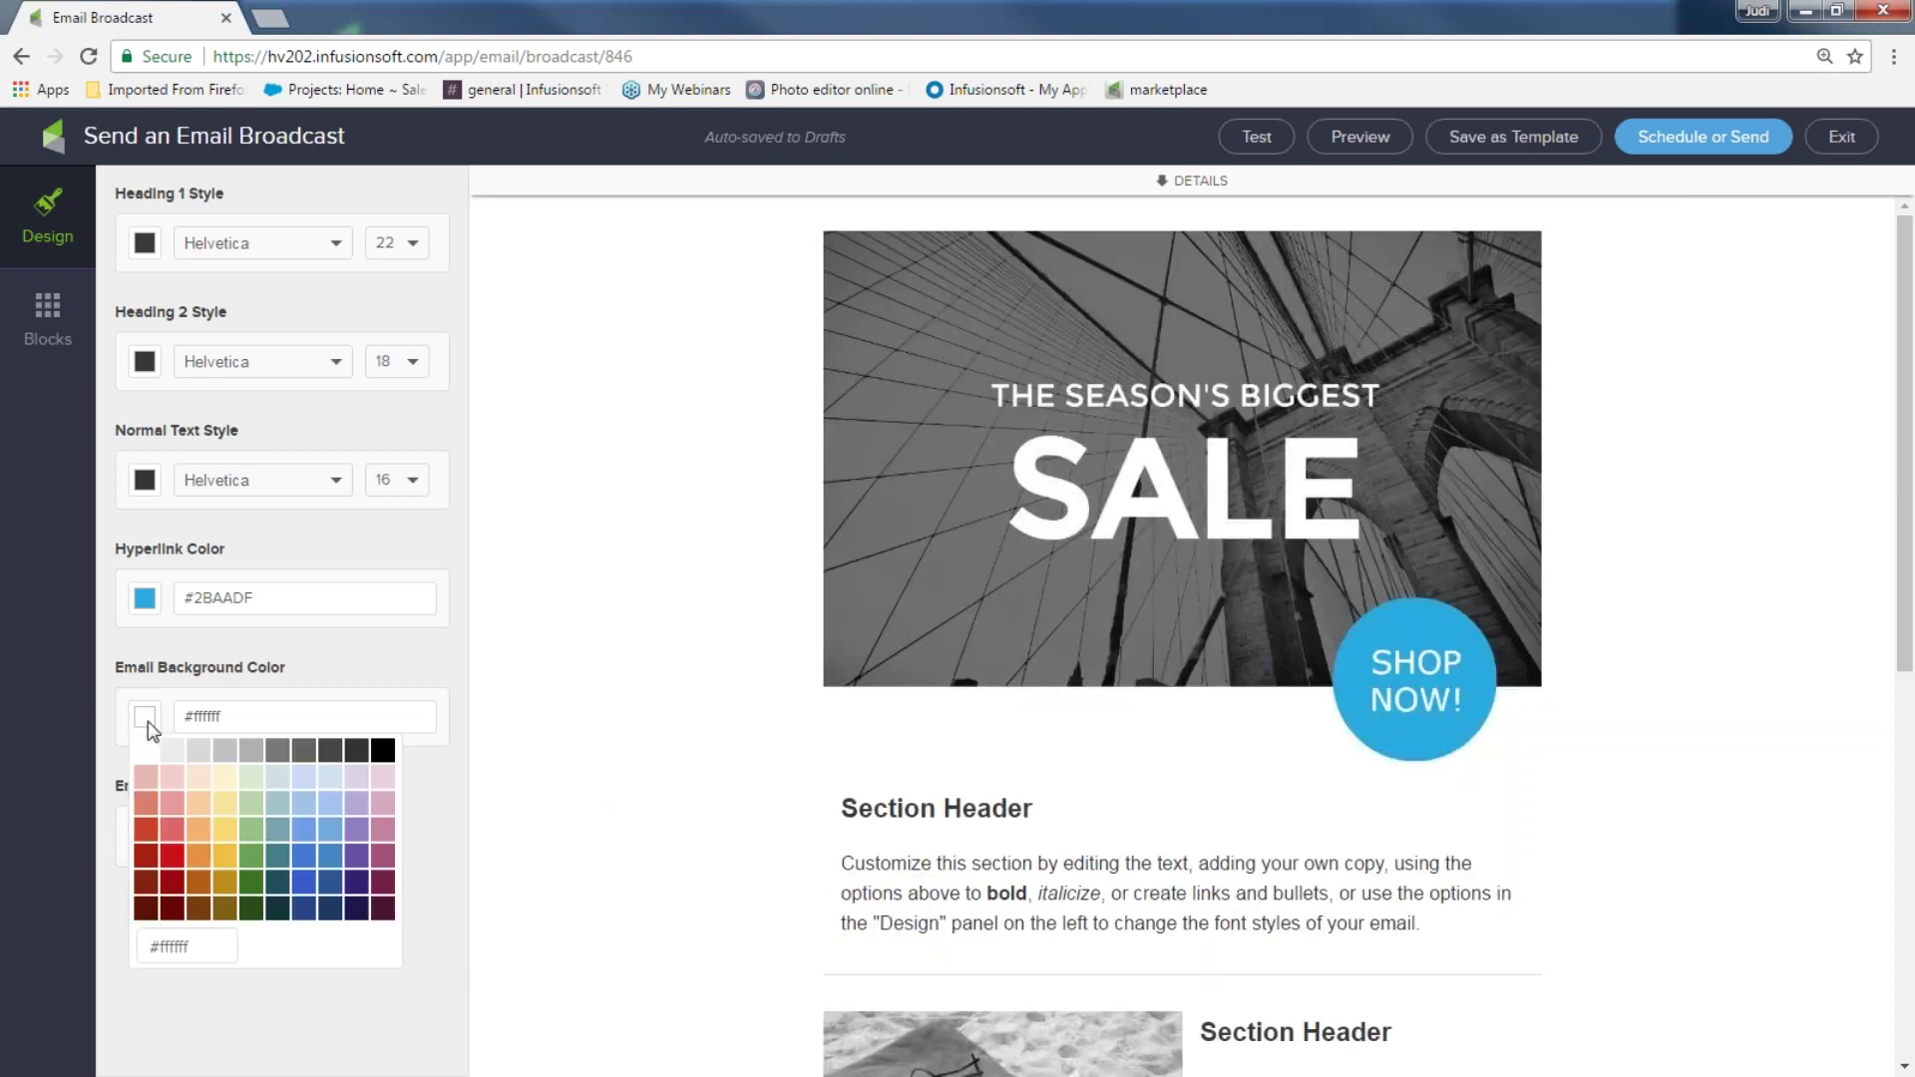
pyautogui.click(255, 756)
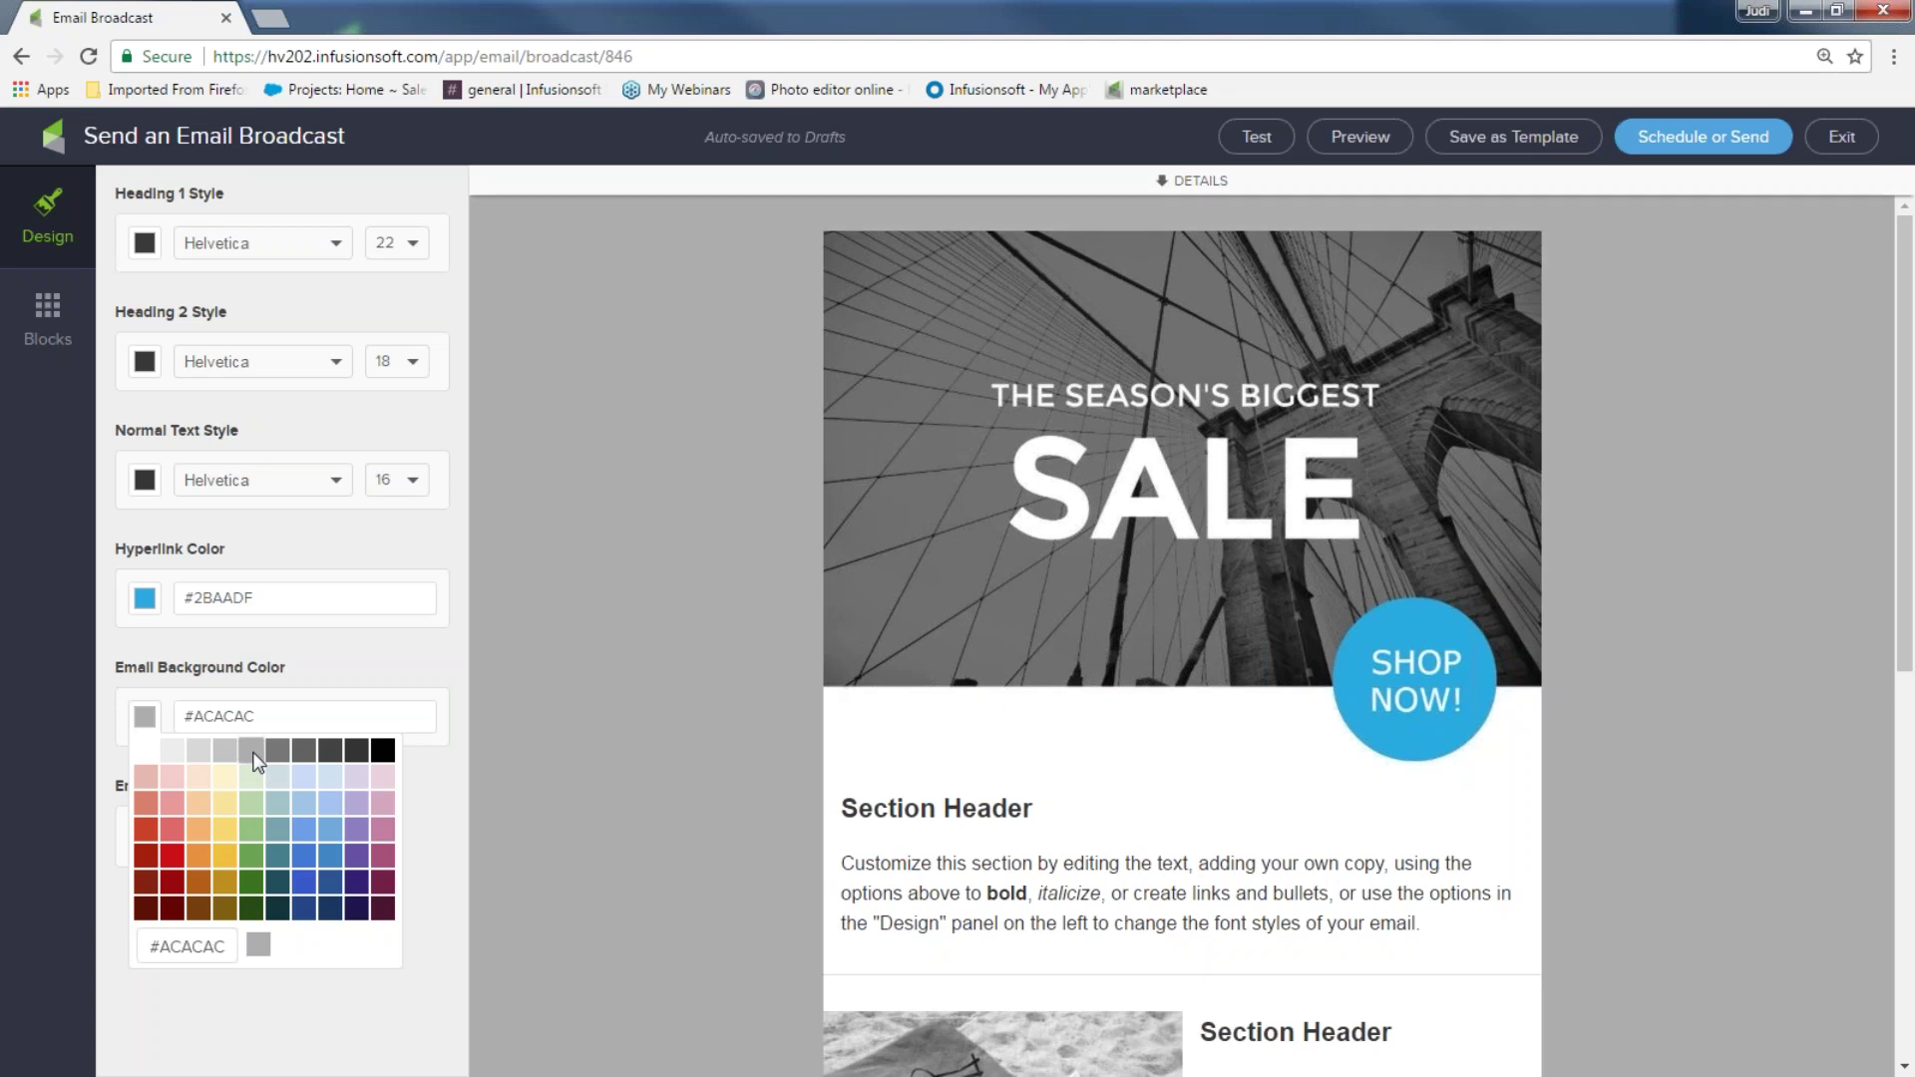
pyautogui.click(276, 752)
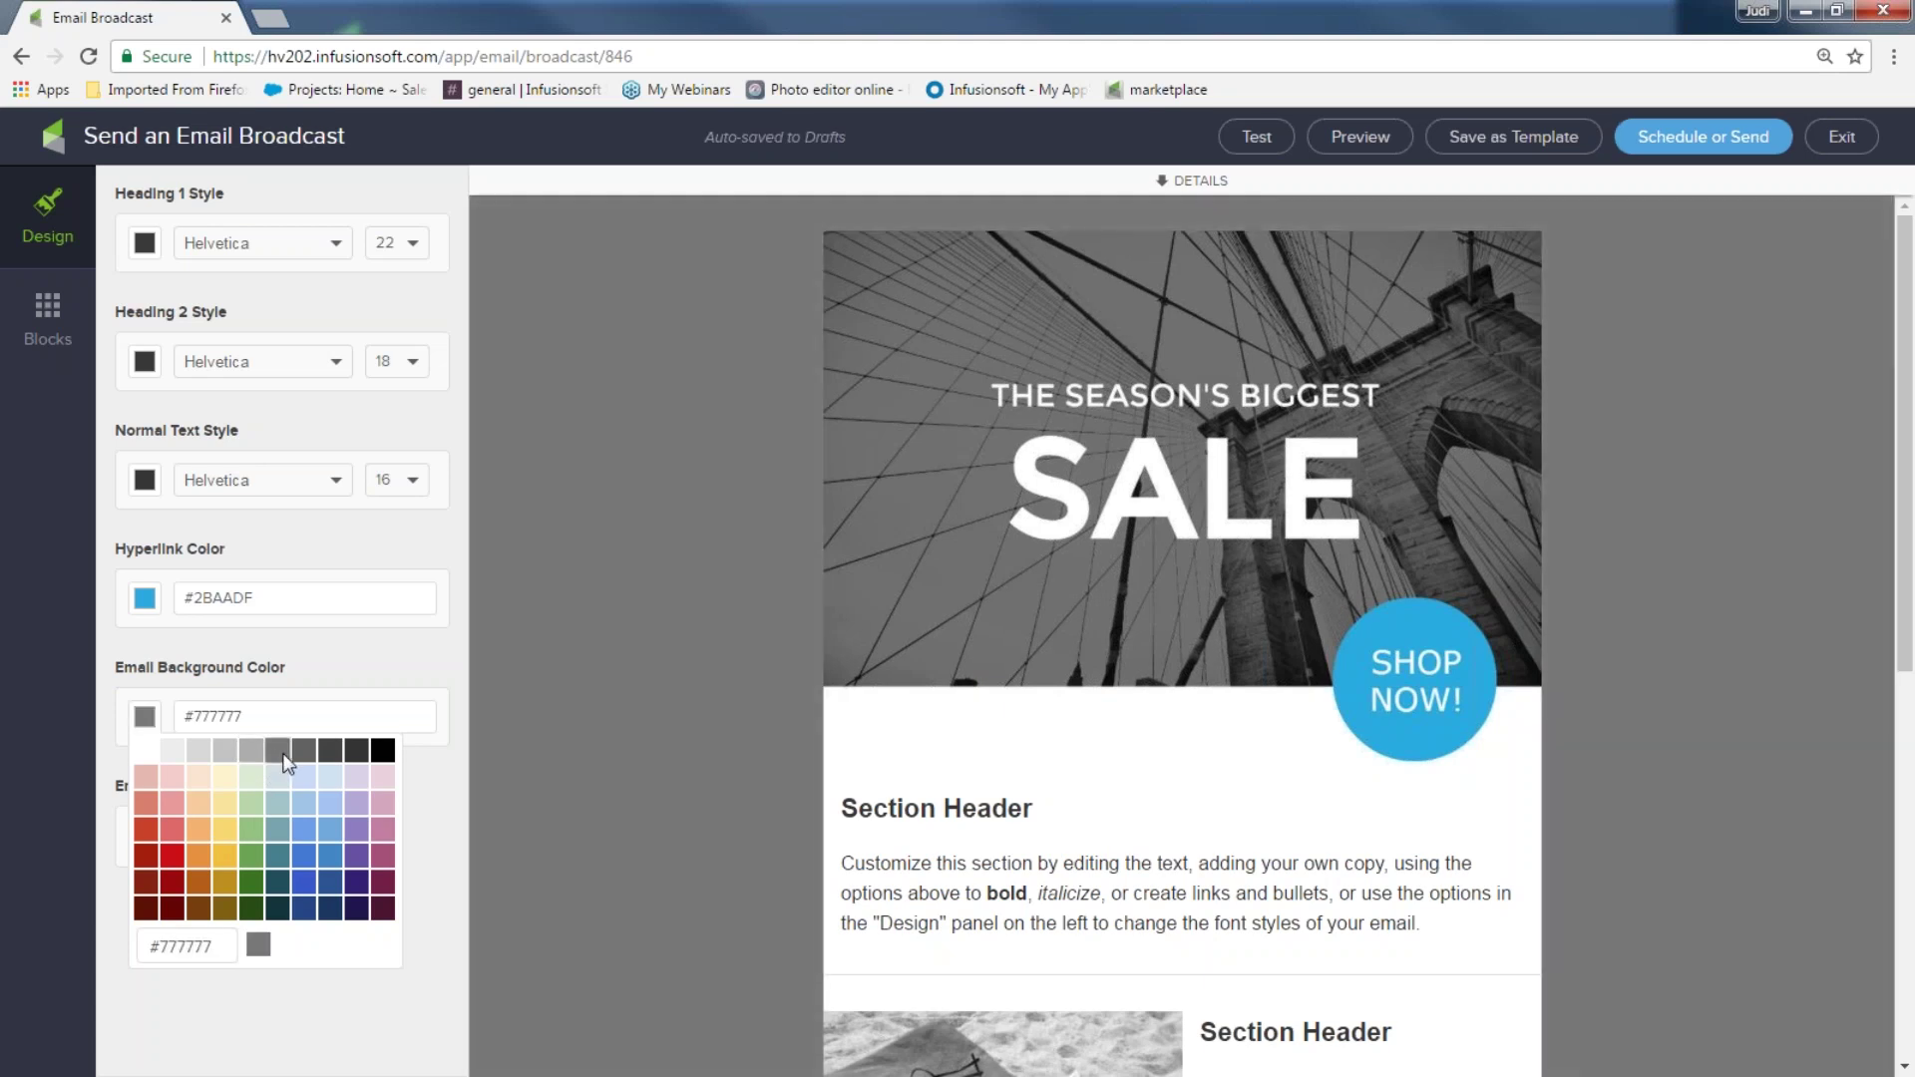
pyautogui.click(226, 754)
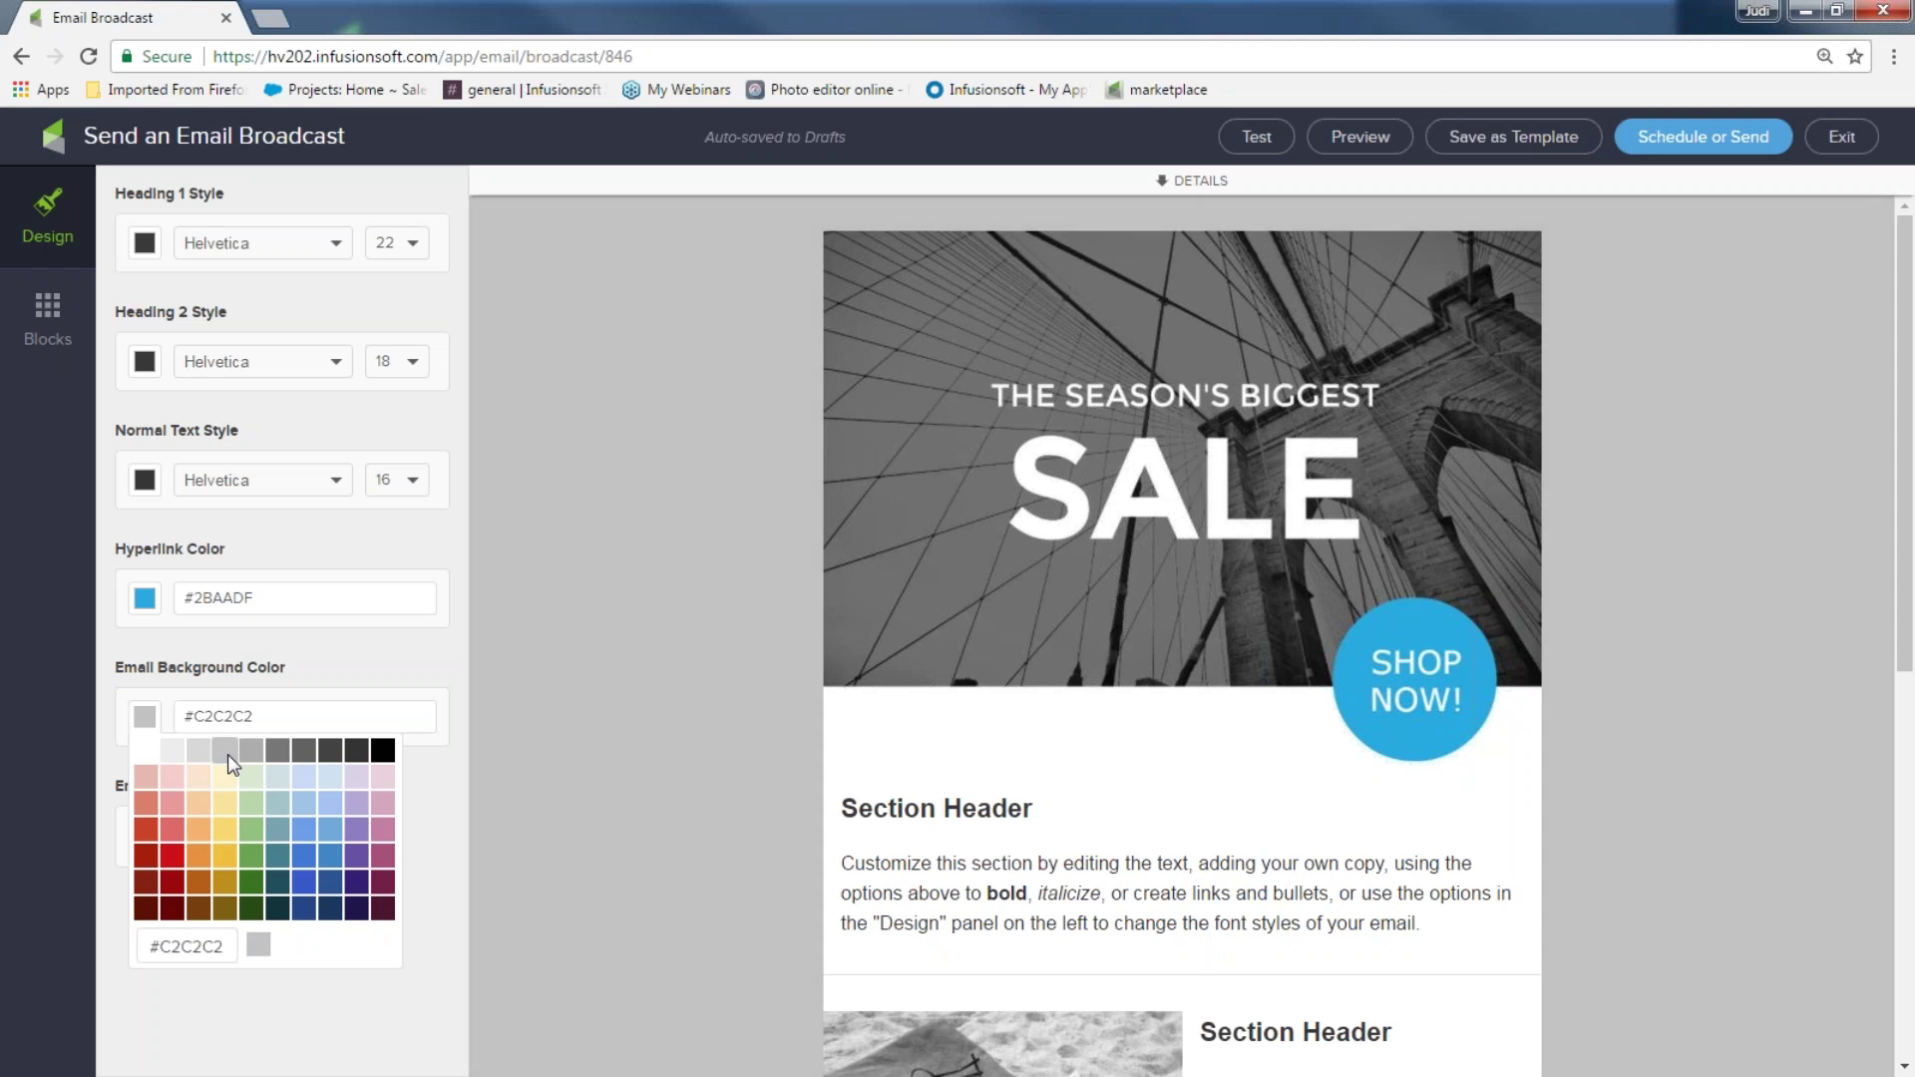
# - Try blue #6F9FE8 as the email background before restoring light grey #C2C2C2, and set the hyperlink color to red #CA0D14
pyautogui.click(309, 821)
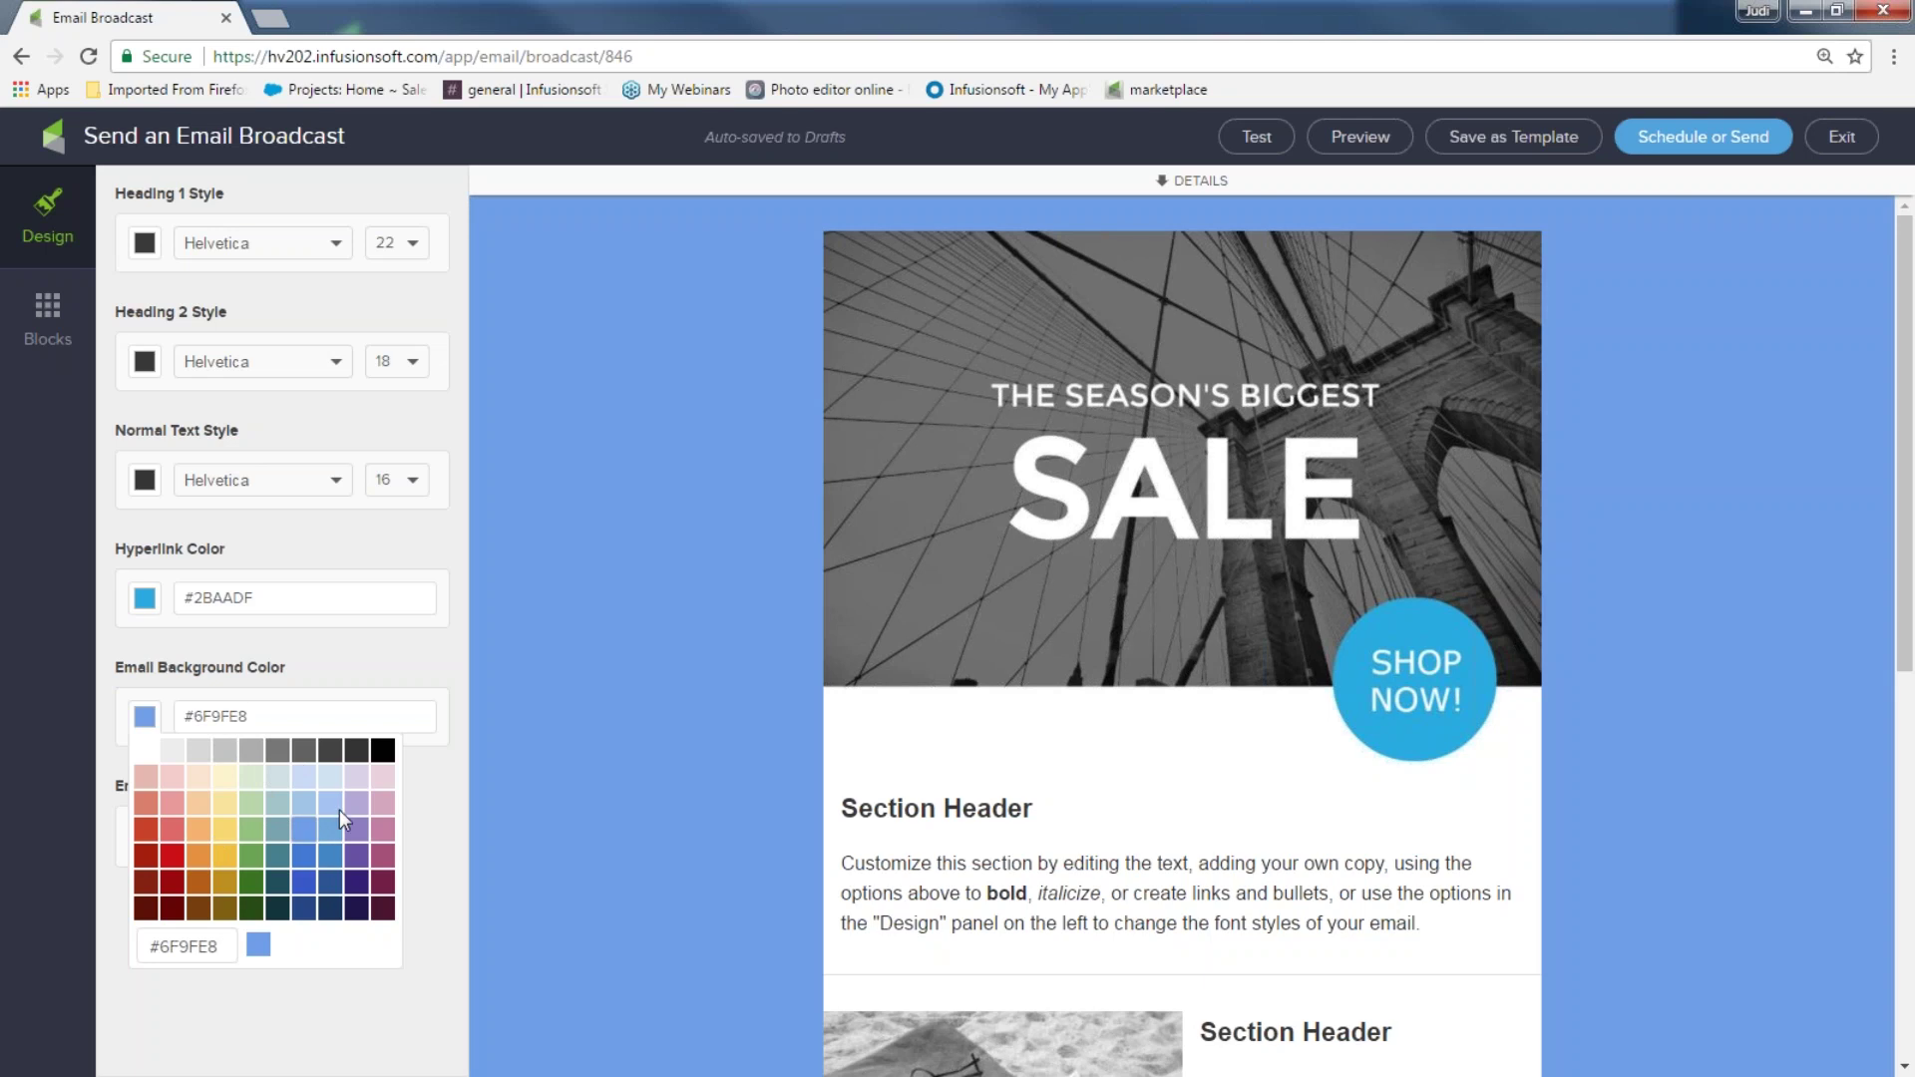
pyautogui.click(148, 602)
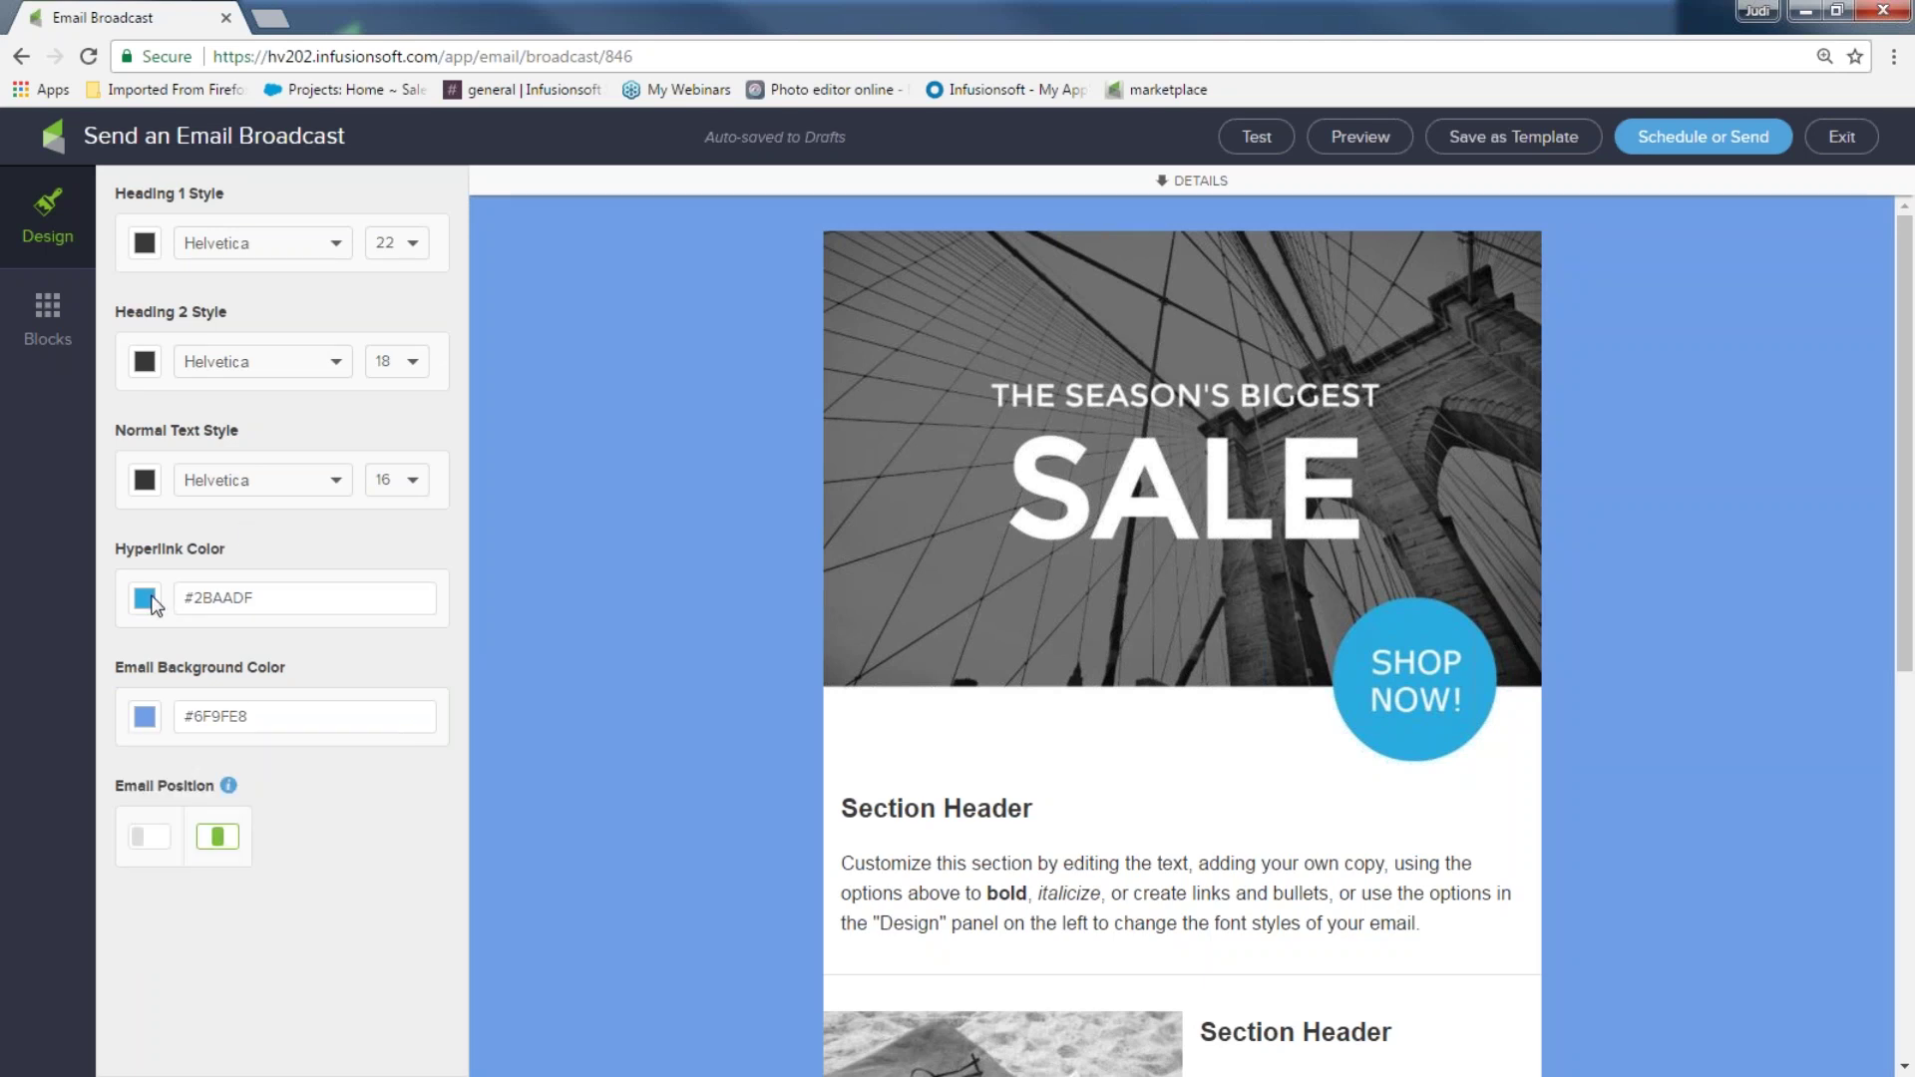
pyautogui.click(149, 603)
pyautogui.click(166, 733)
pyautogui.click(255, 538)
pyautogui.click(145, 717)
pyautogui.click(229, 753)
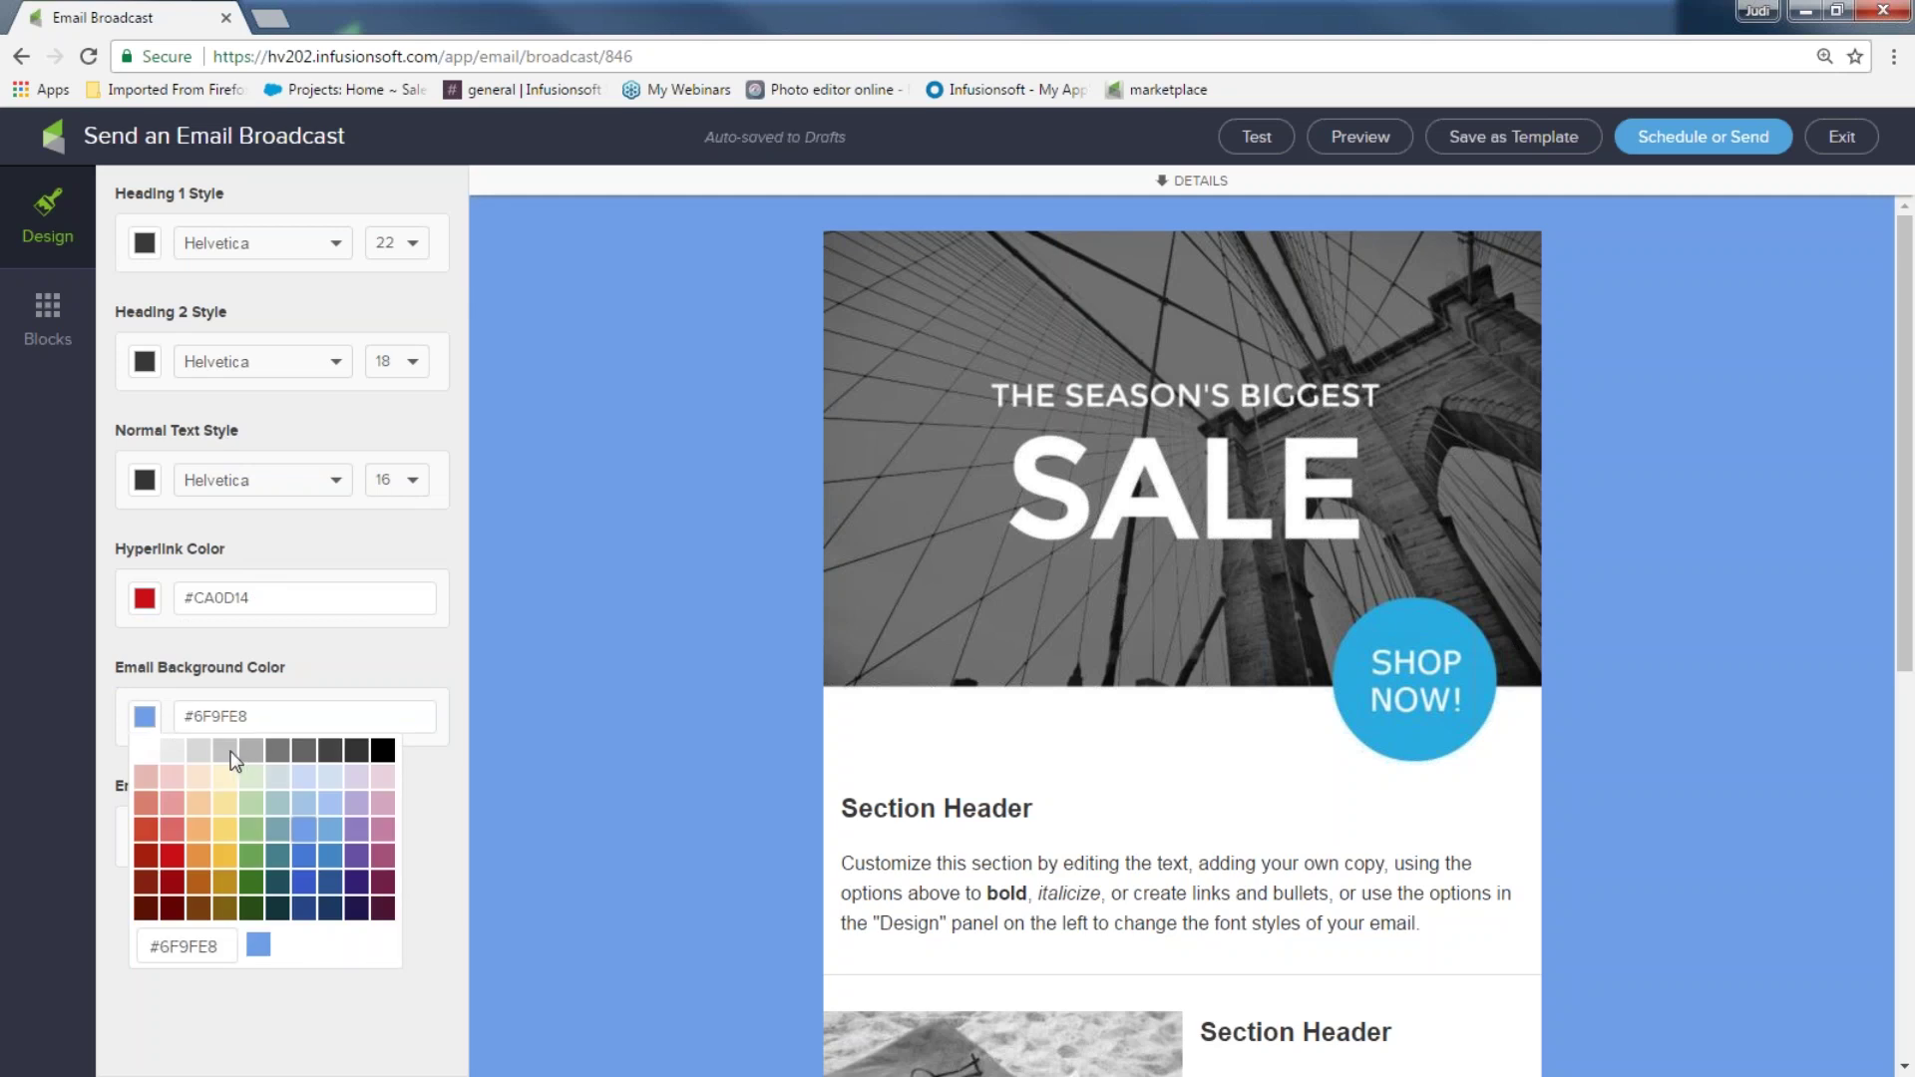
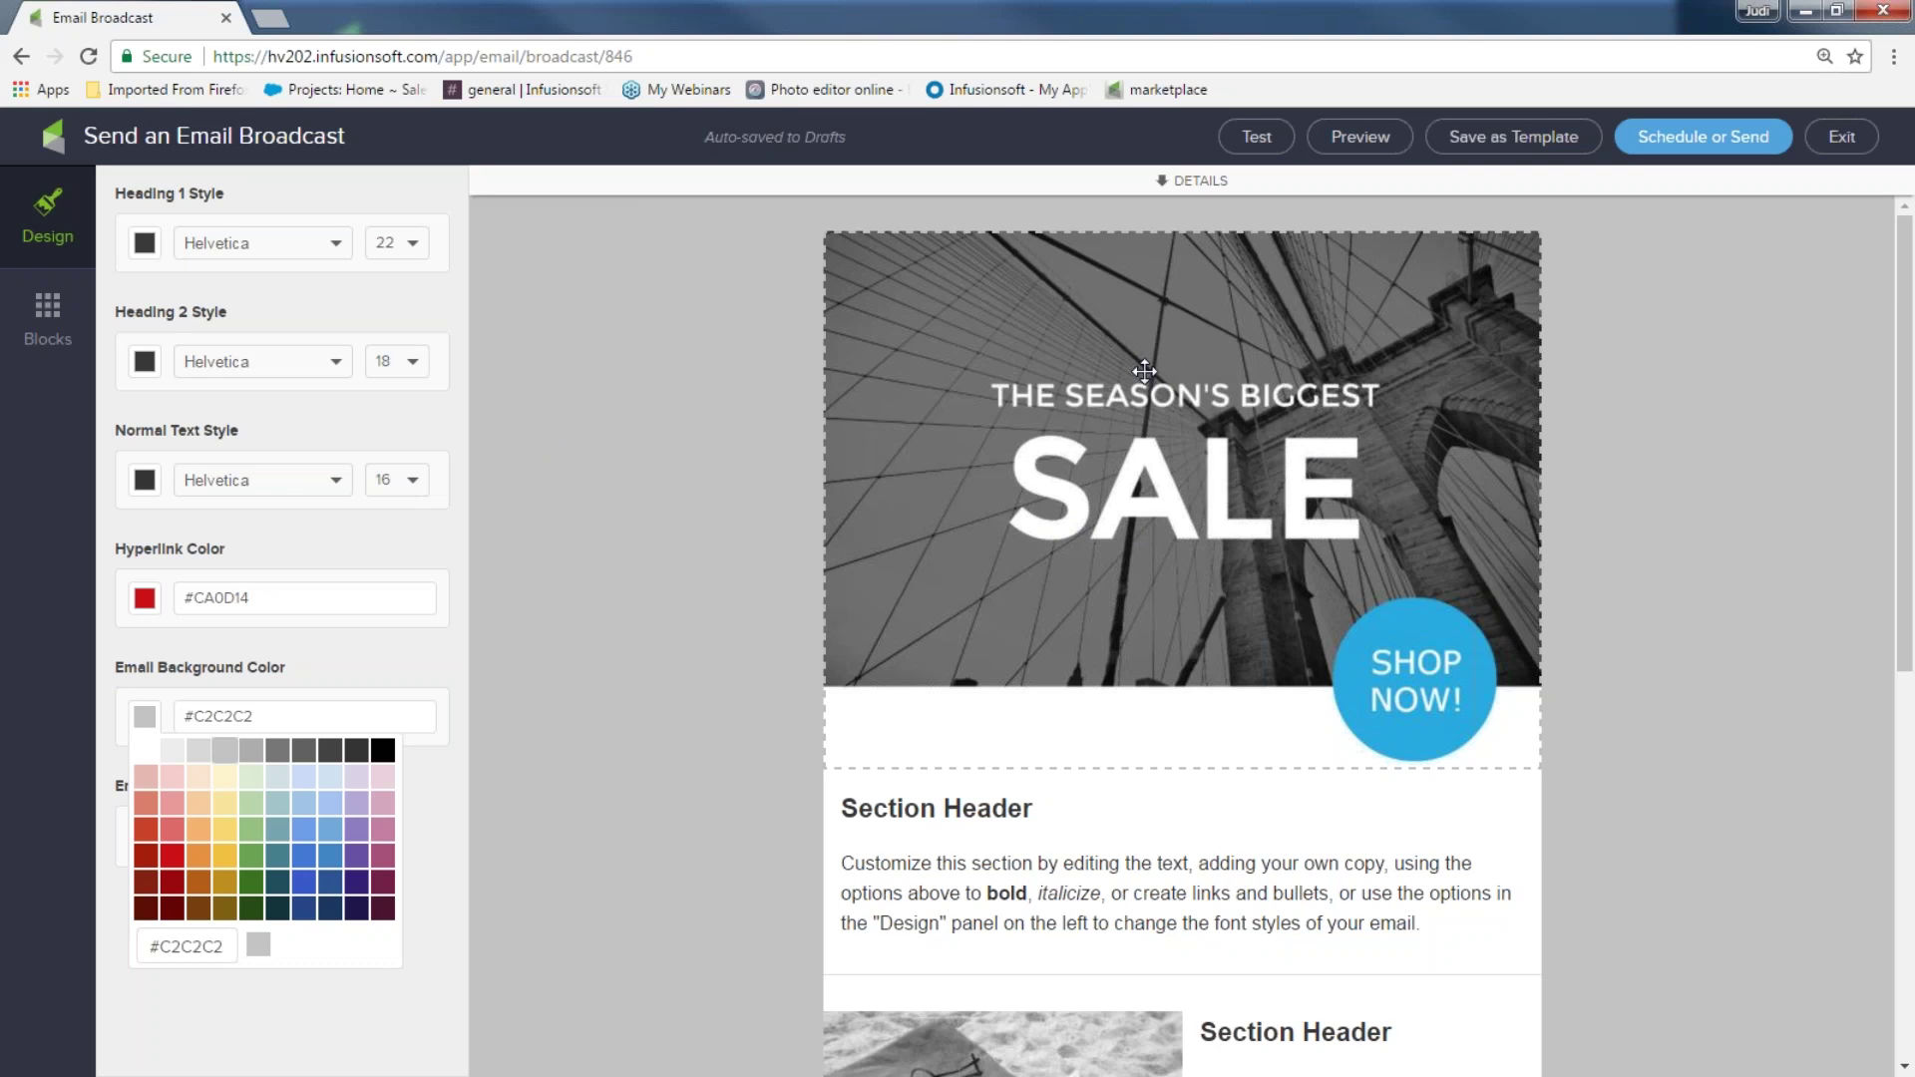
pyautogui.click(1132, 320)
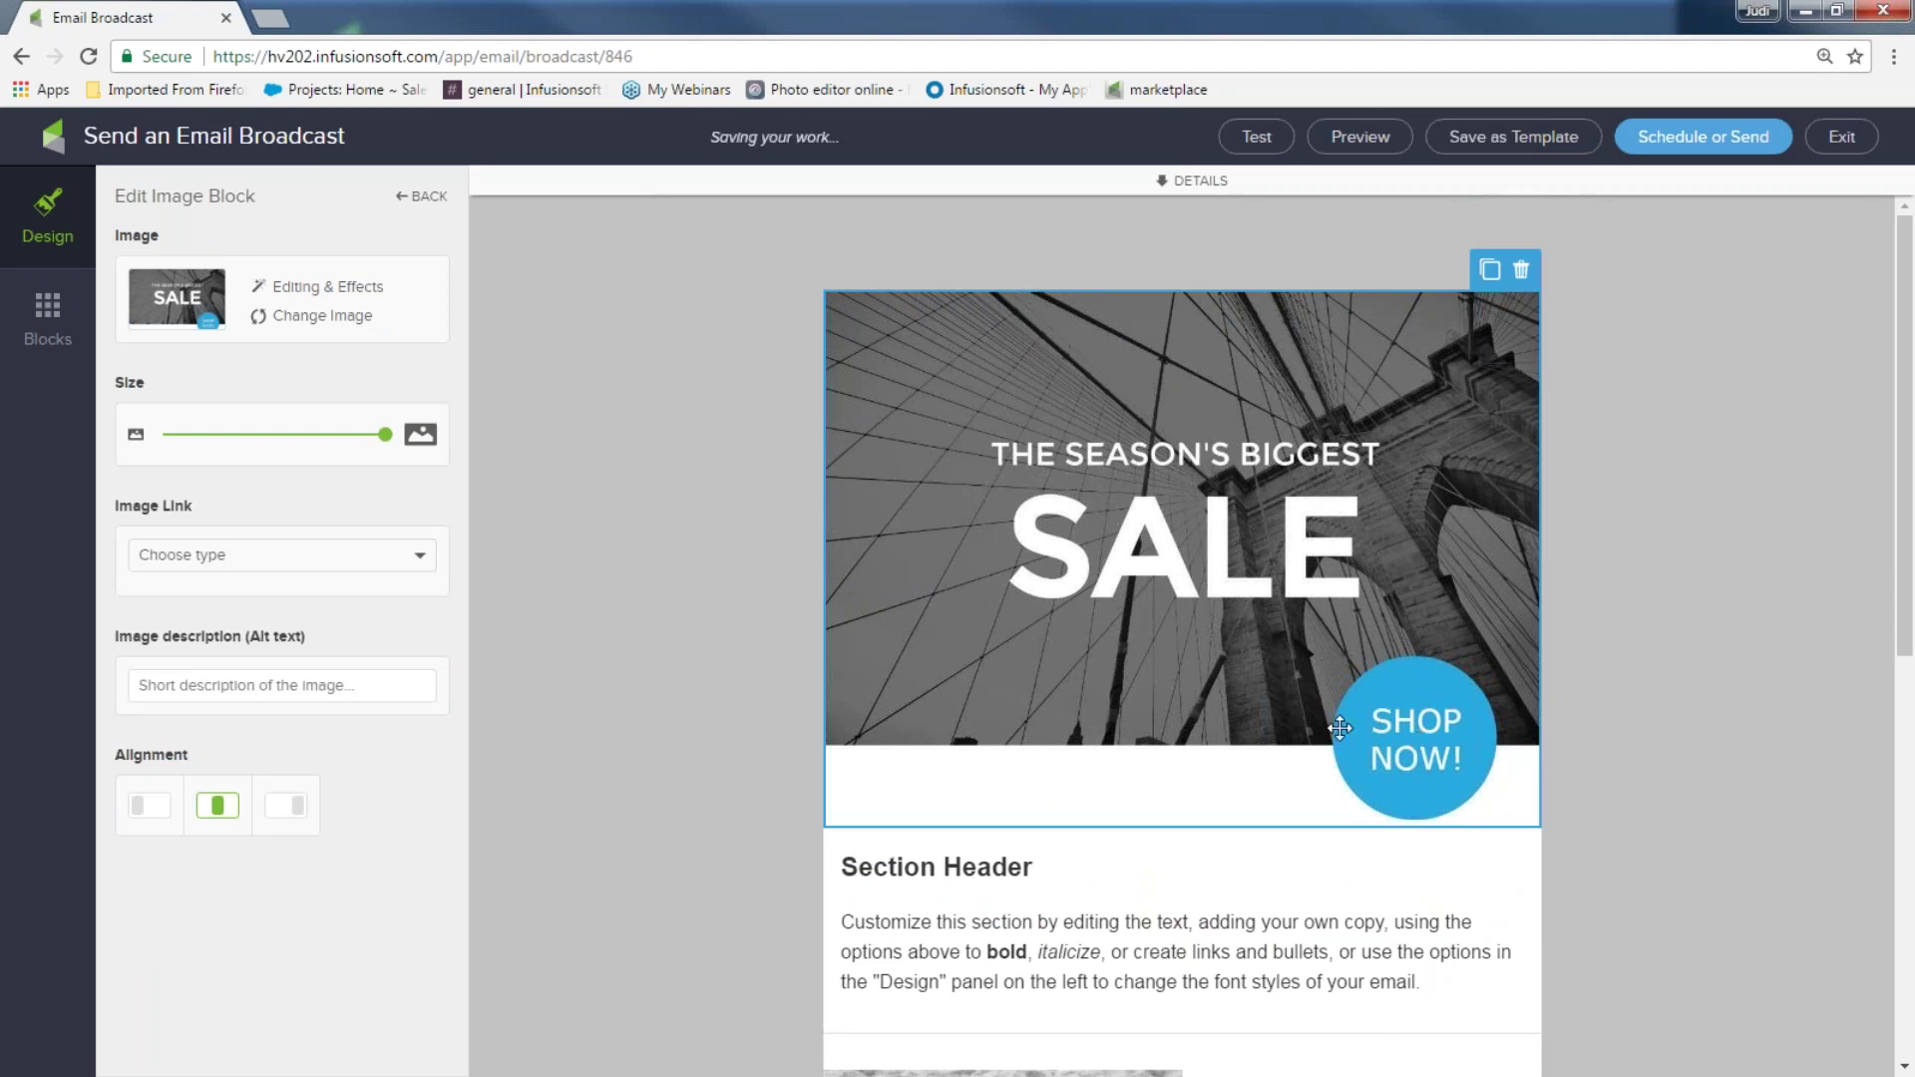
pyautogui.click(248, 565)
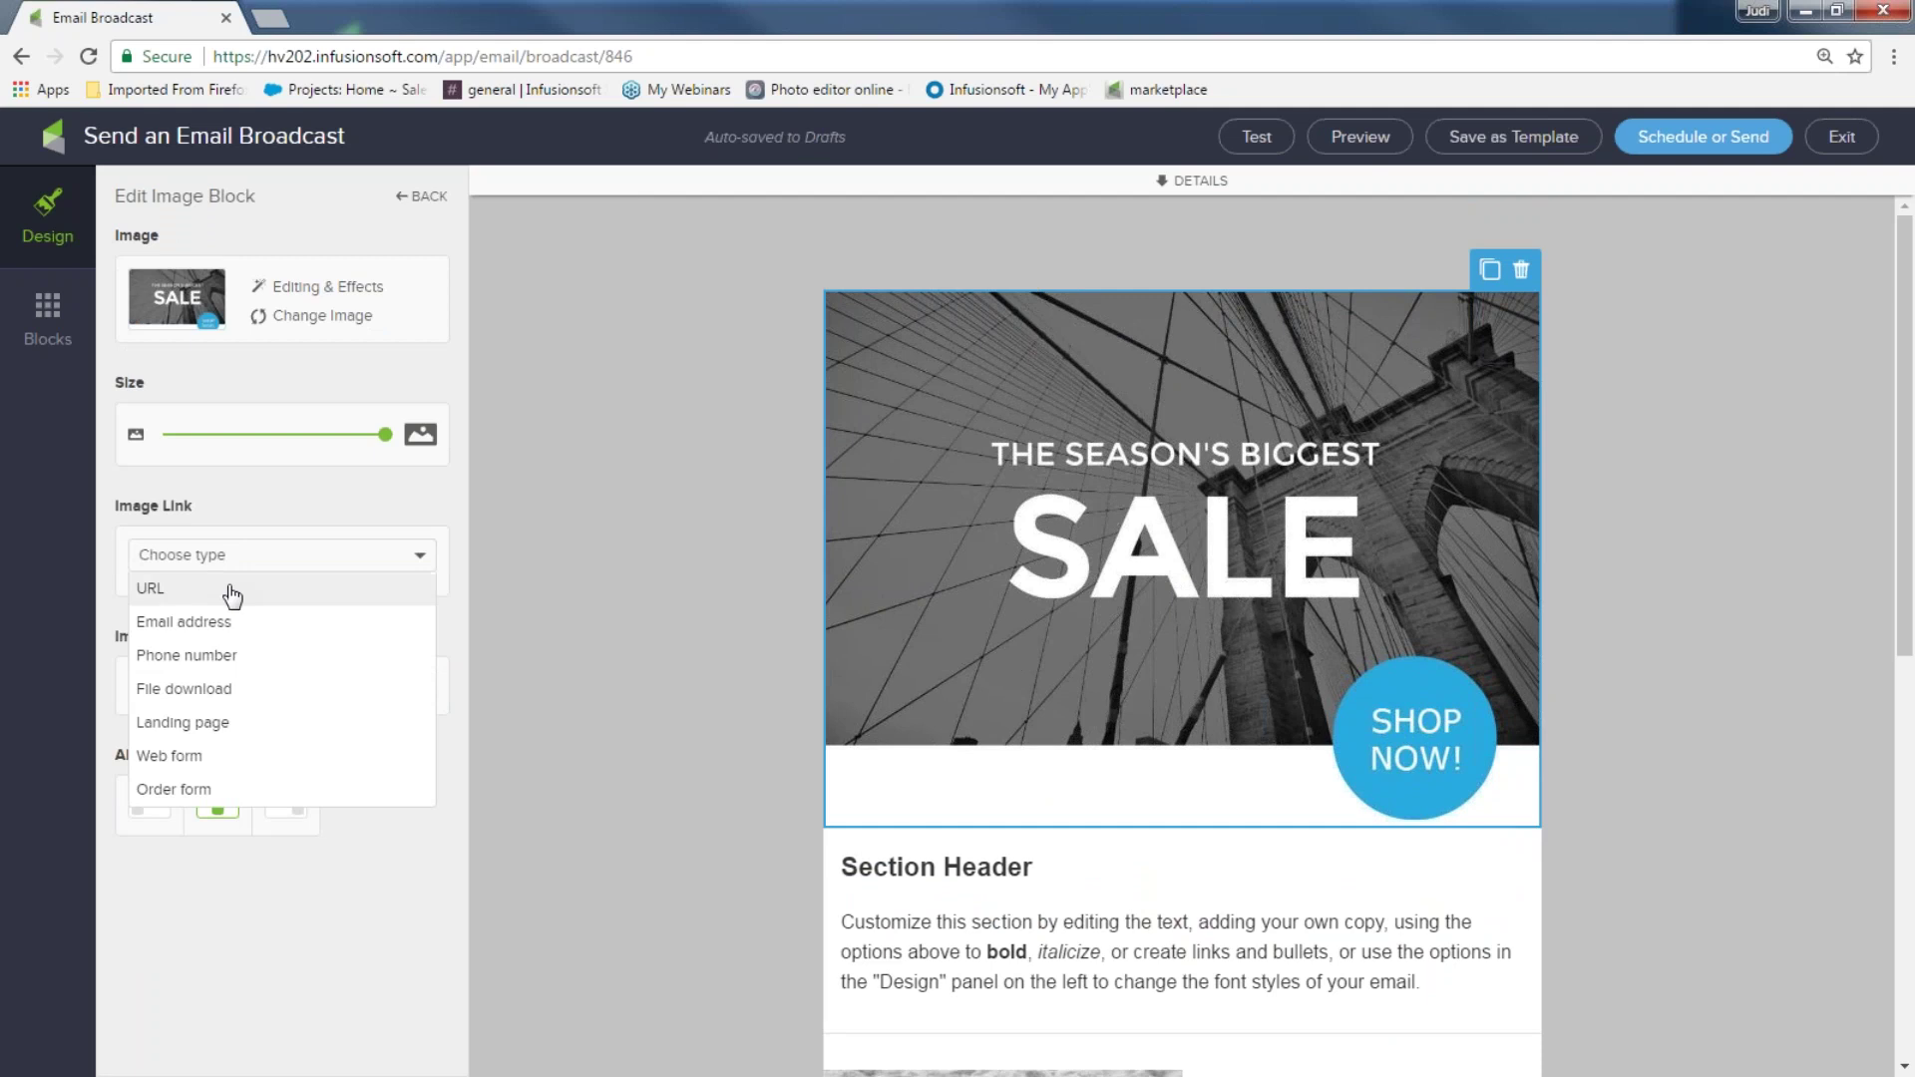
pyautogui.click(227, 590)
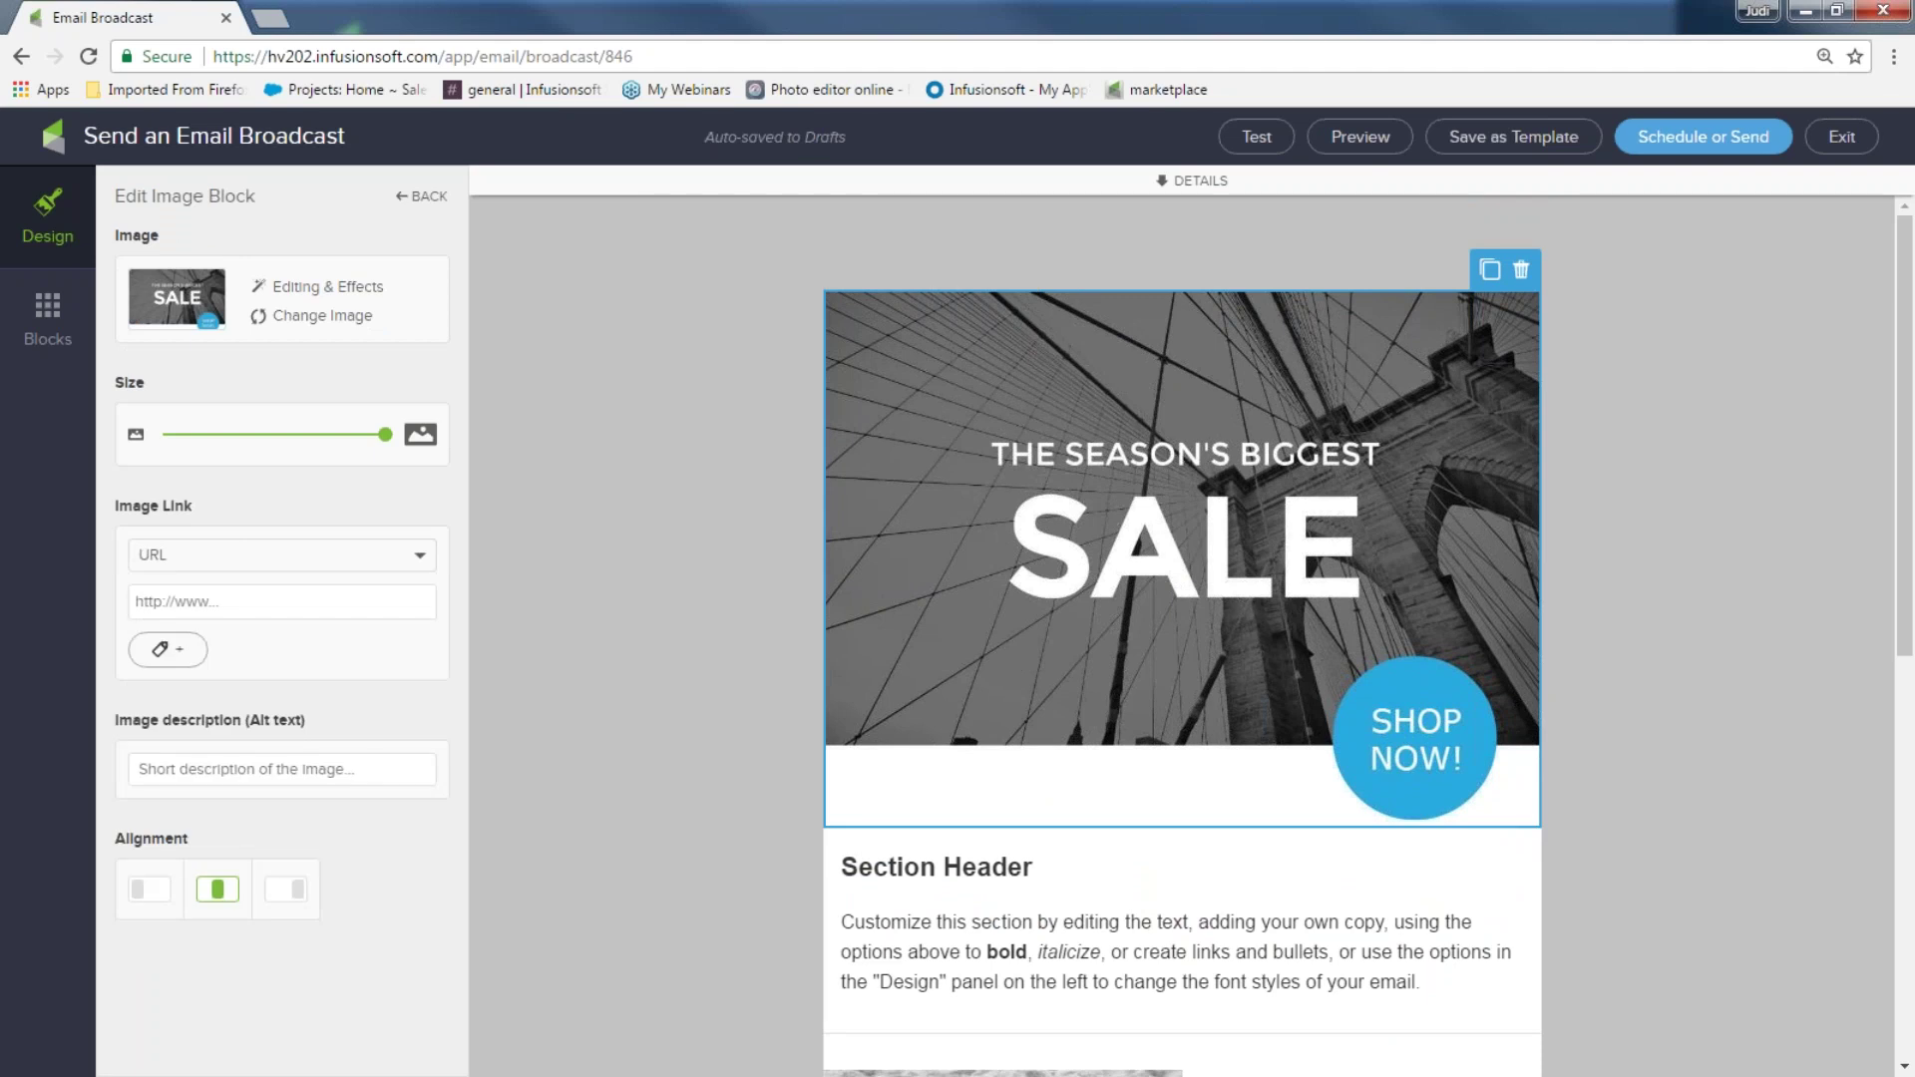
pyautogui.write('wwwlin')
pyautogui.press('BackSpace')
pyautogui.press('BackSpace')
pyautogui.write('.infusionsoft.com')
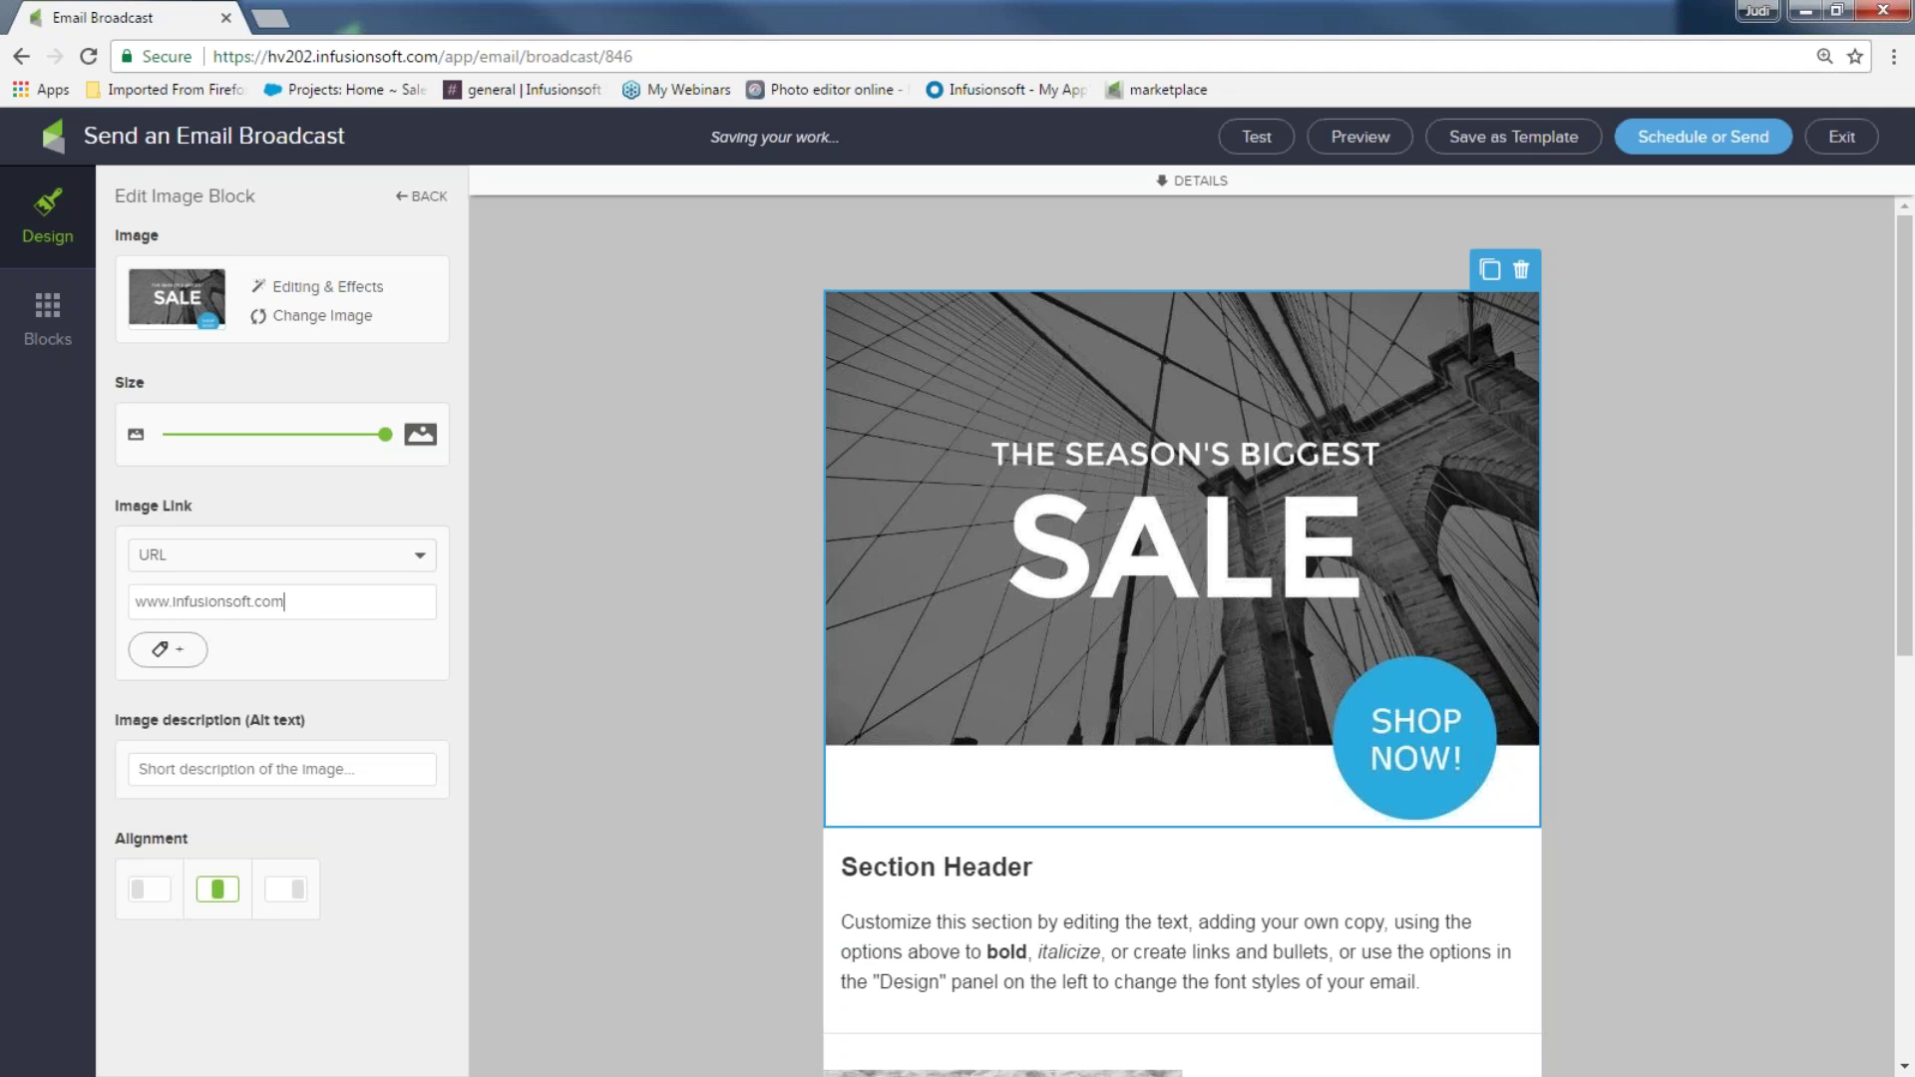
# - Create the tag "clicked on shop now link" and attach it to the banner image's link
pyautogui.click(184, 657)
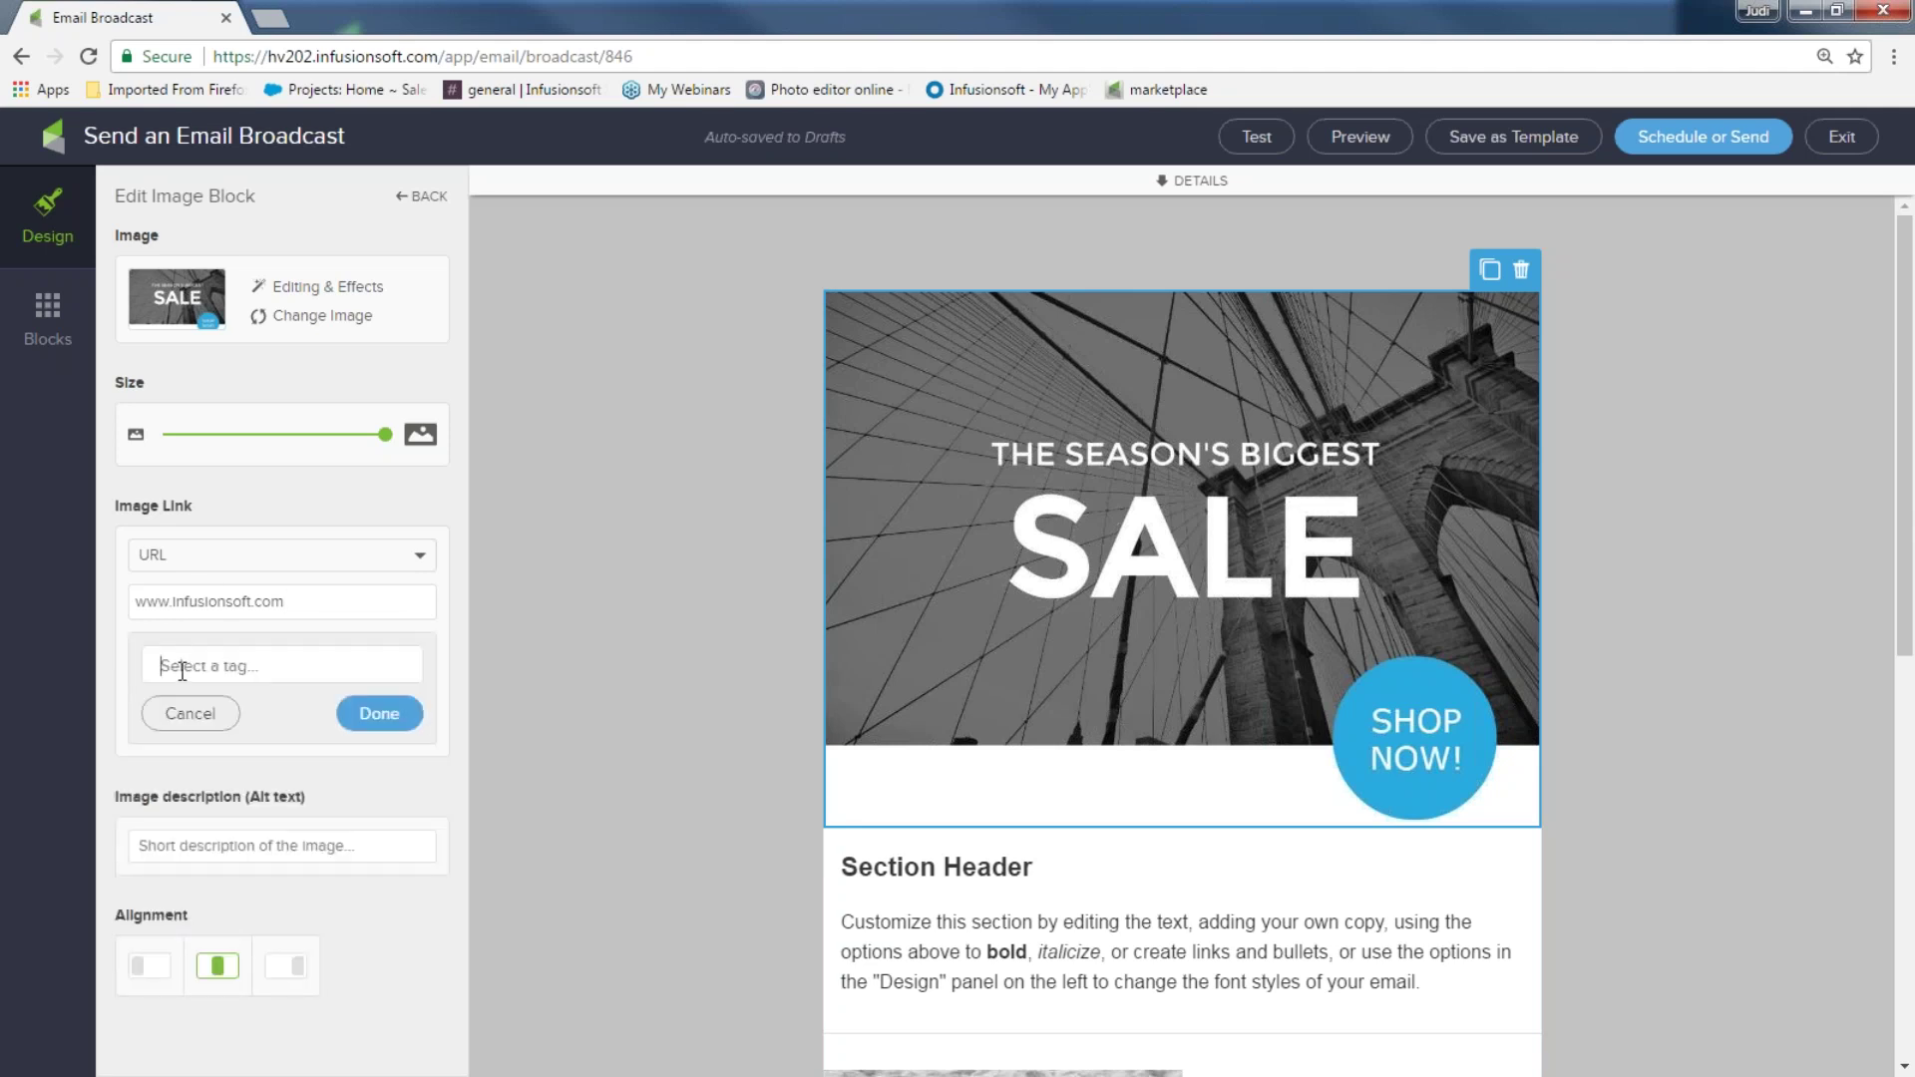
pyautogui.click(183, 666)
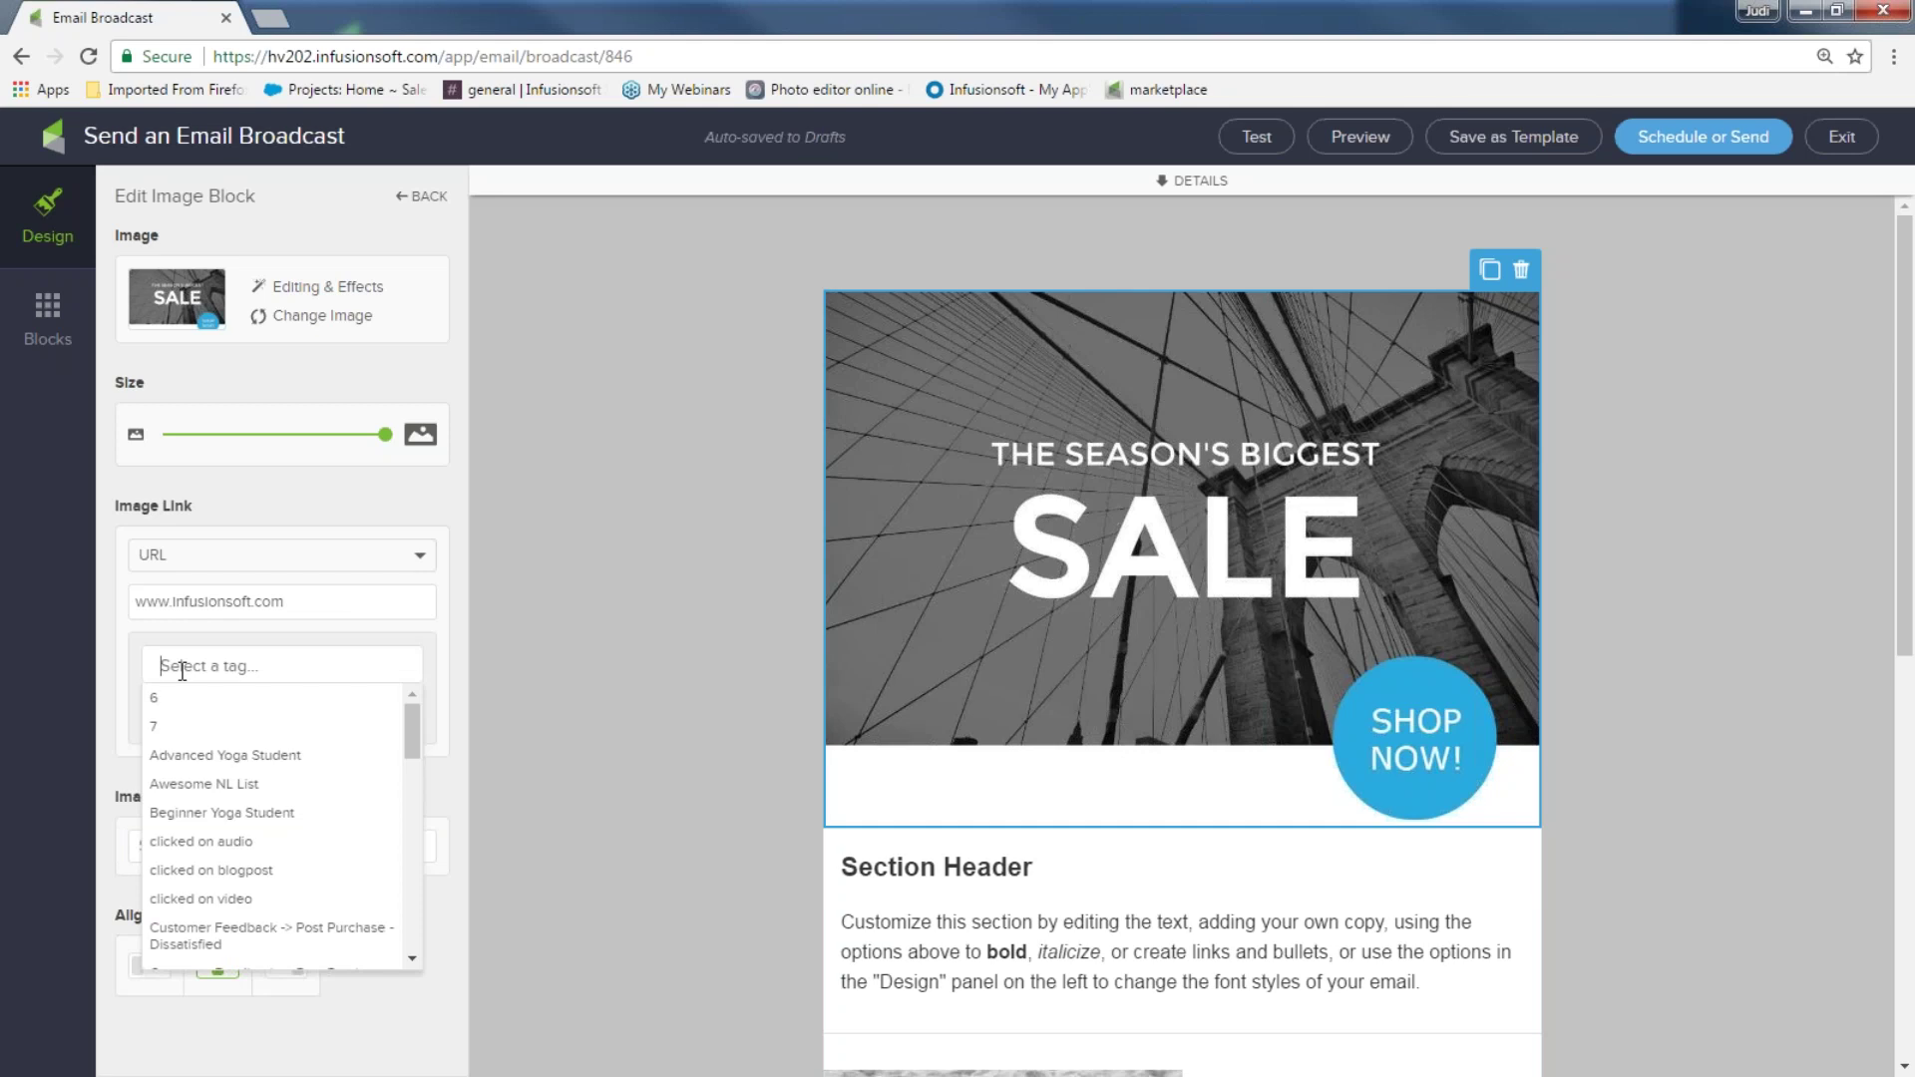
pyautogui.write('clicked on shop now link')
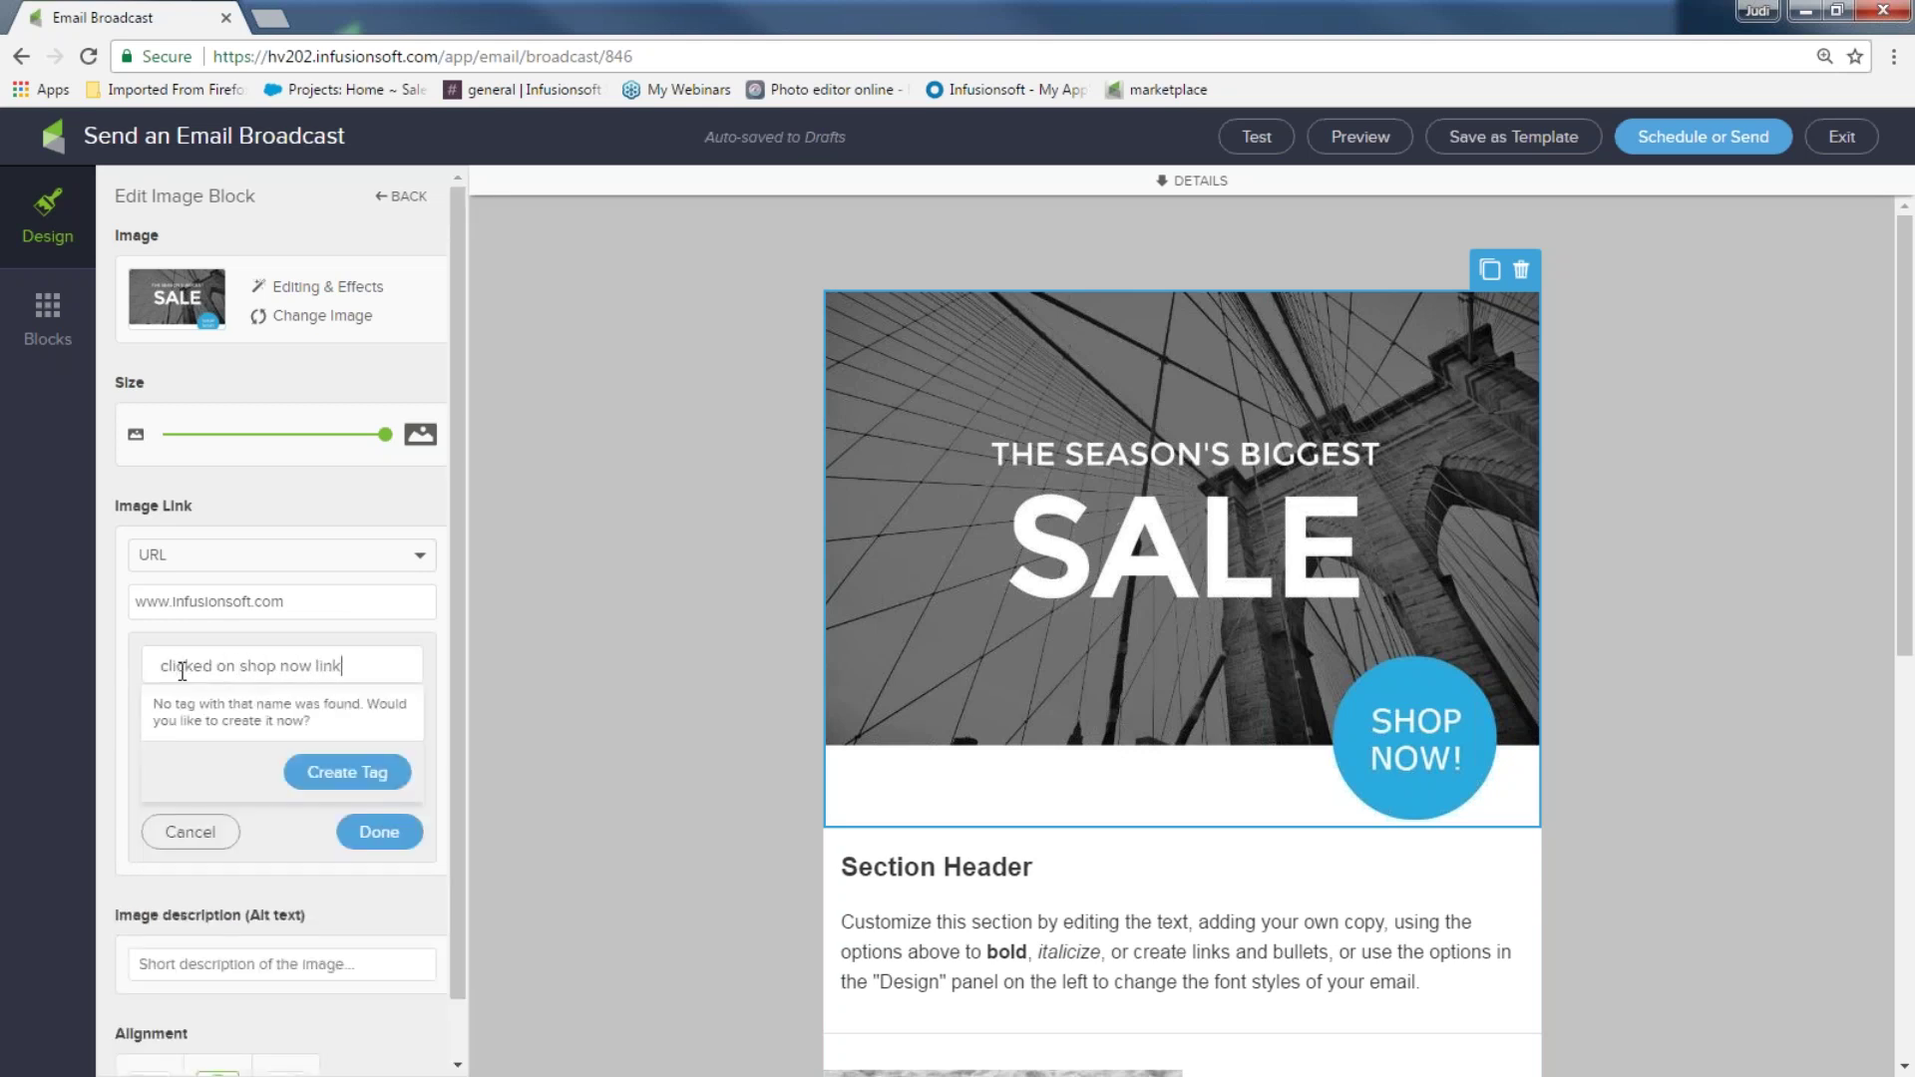
pyautogui.click(369, 776)
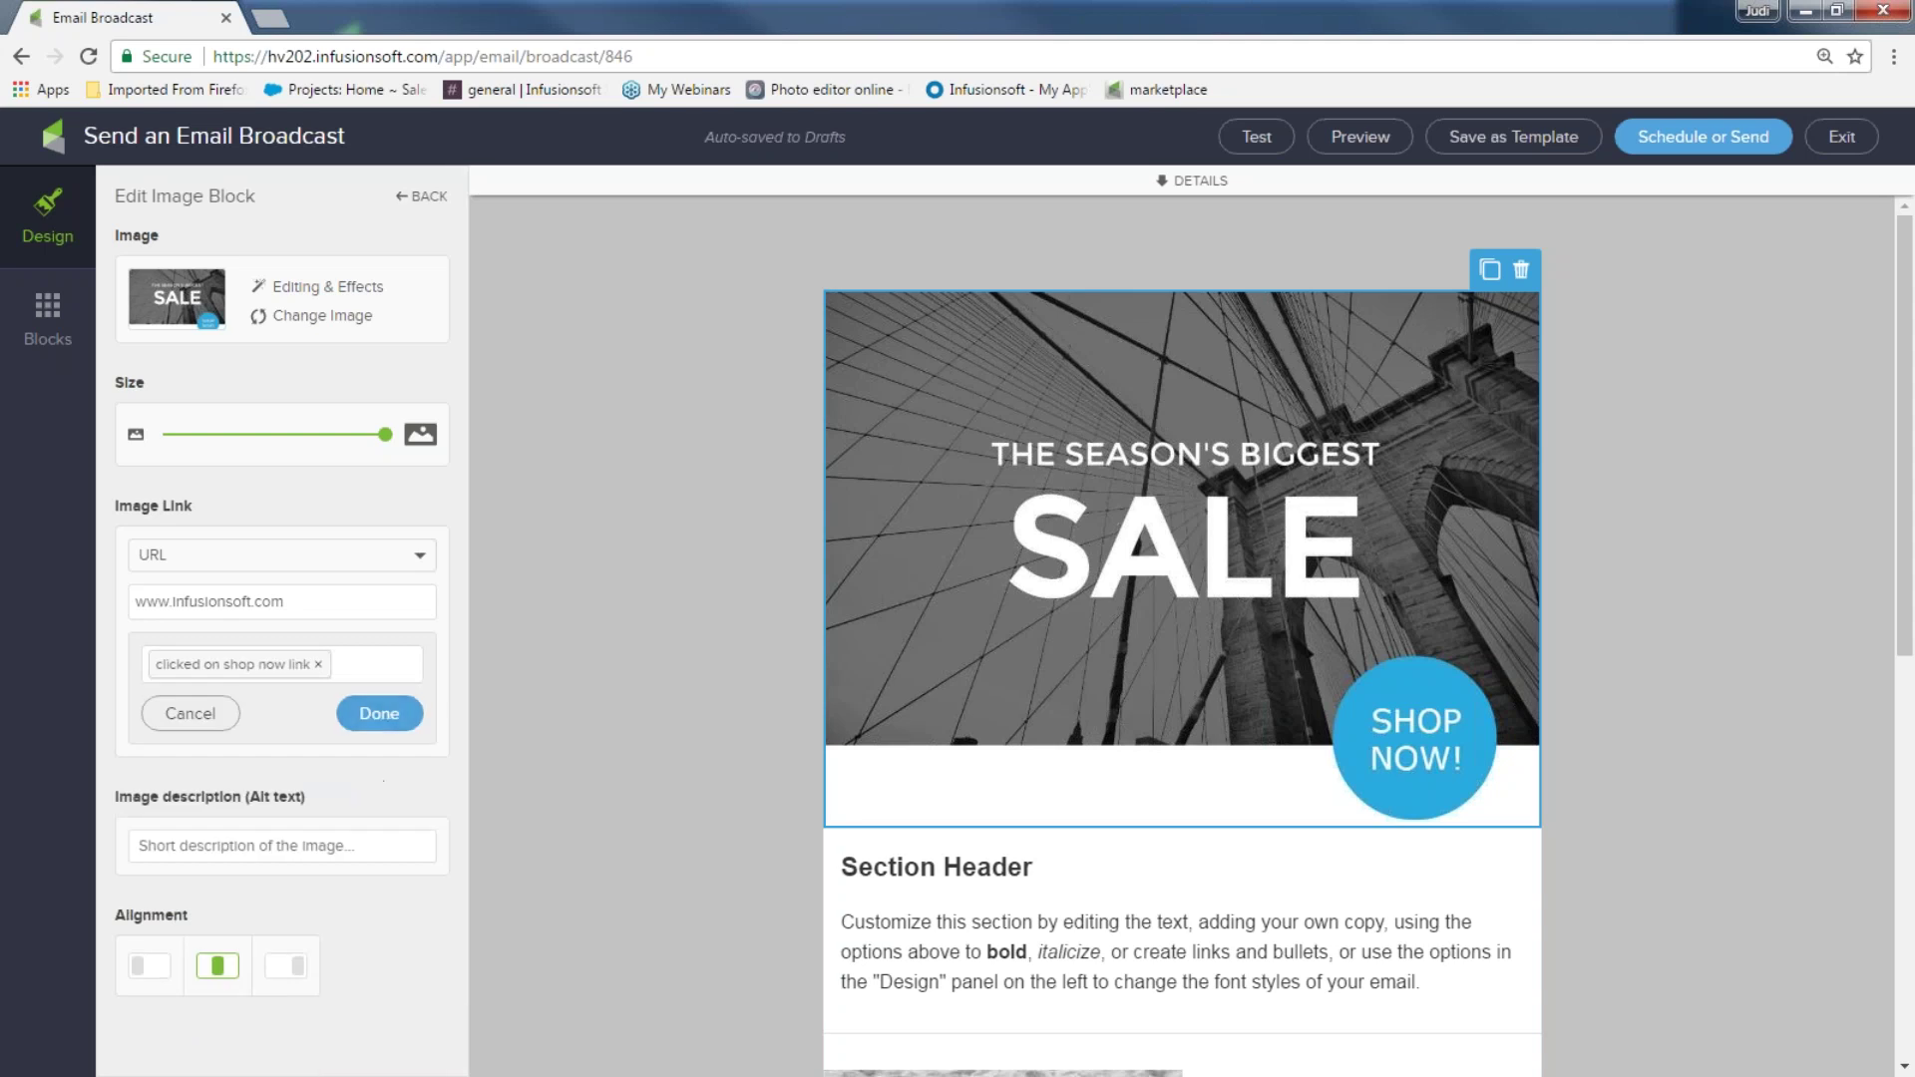
pyautogui.click(377, 715)
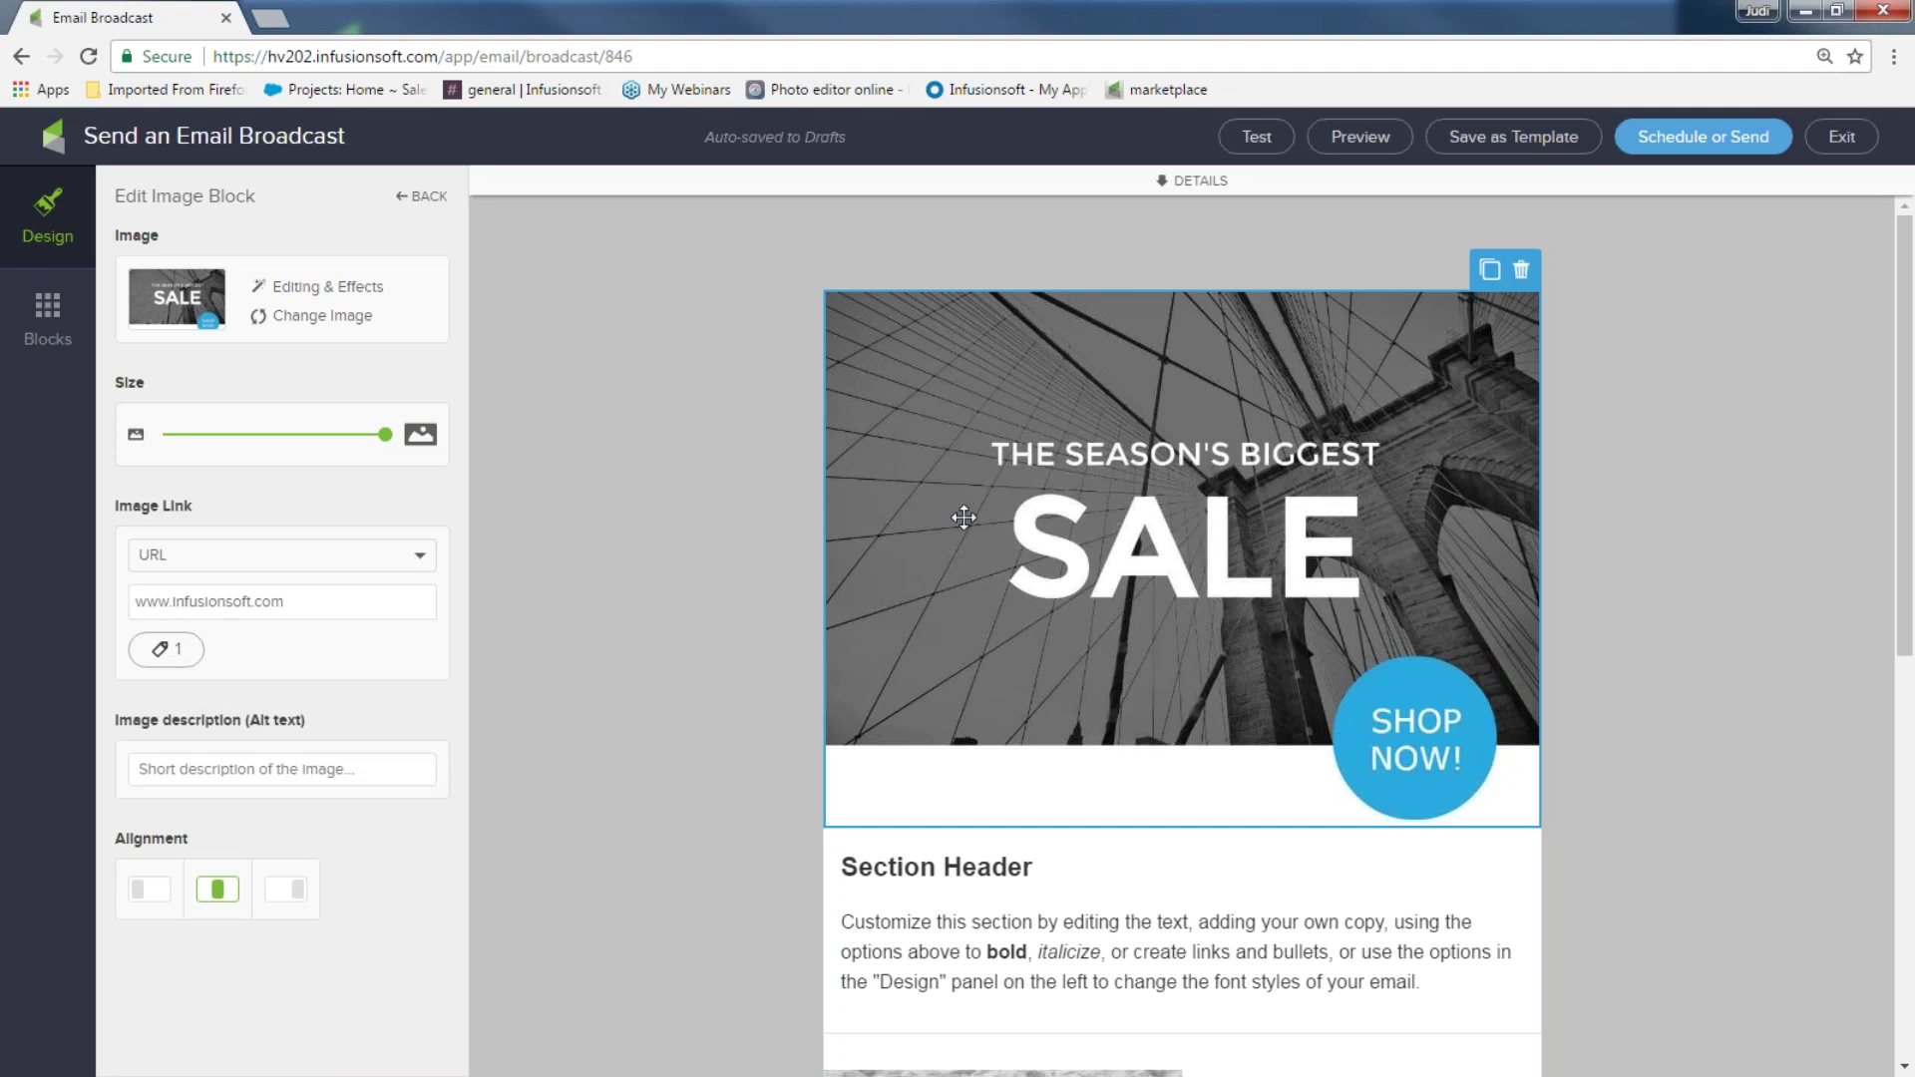
# - Search the image library for "hear" and replace the Sale banner with the Infusionsoft logo with red hearts
pyautogui.click(339, 317)
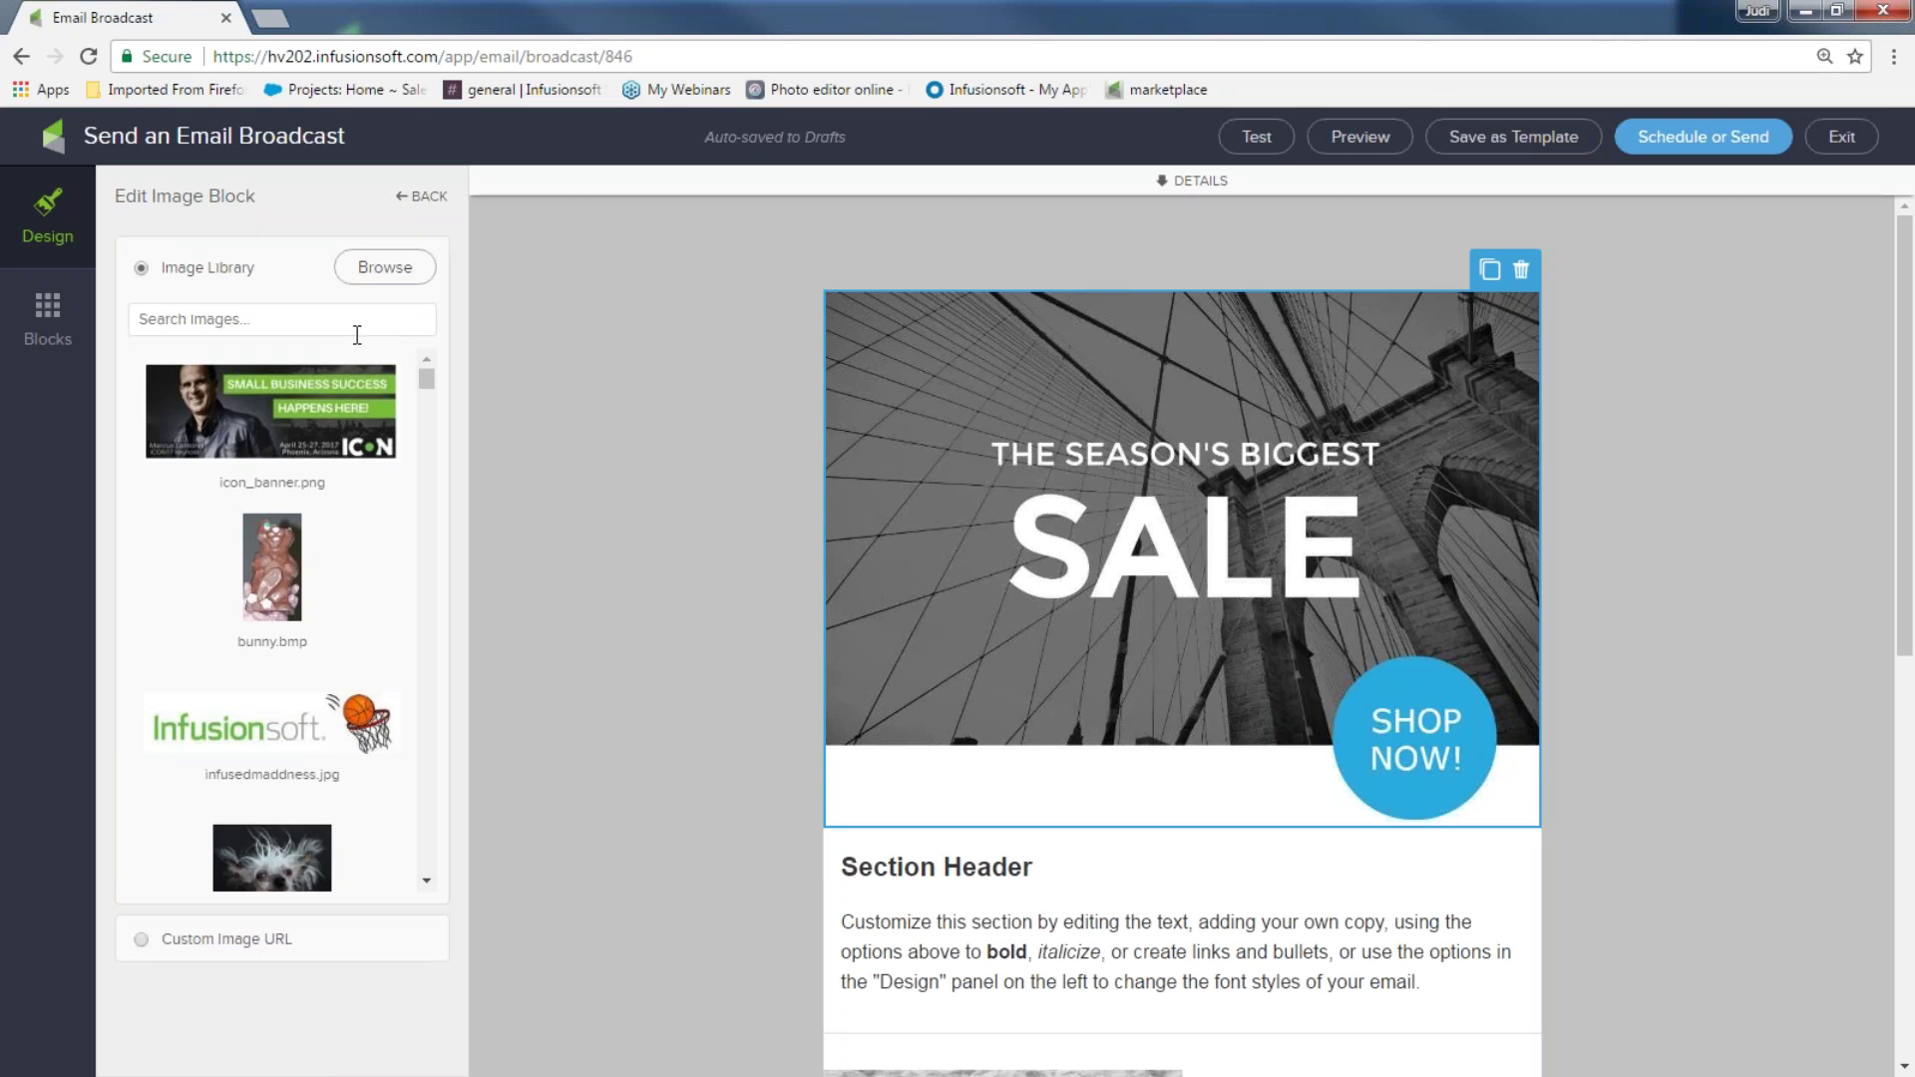
pyautogui.write('hear')
pyautogui.click(372, 404)
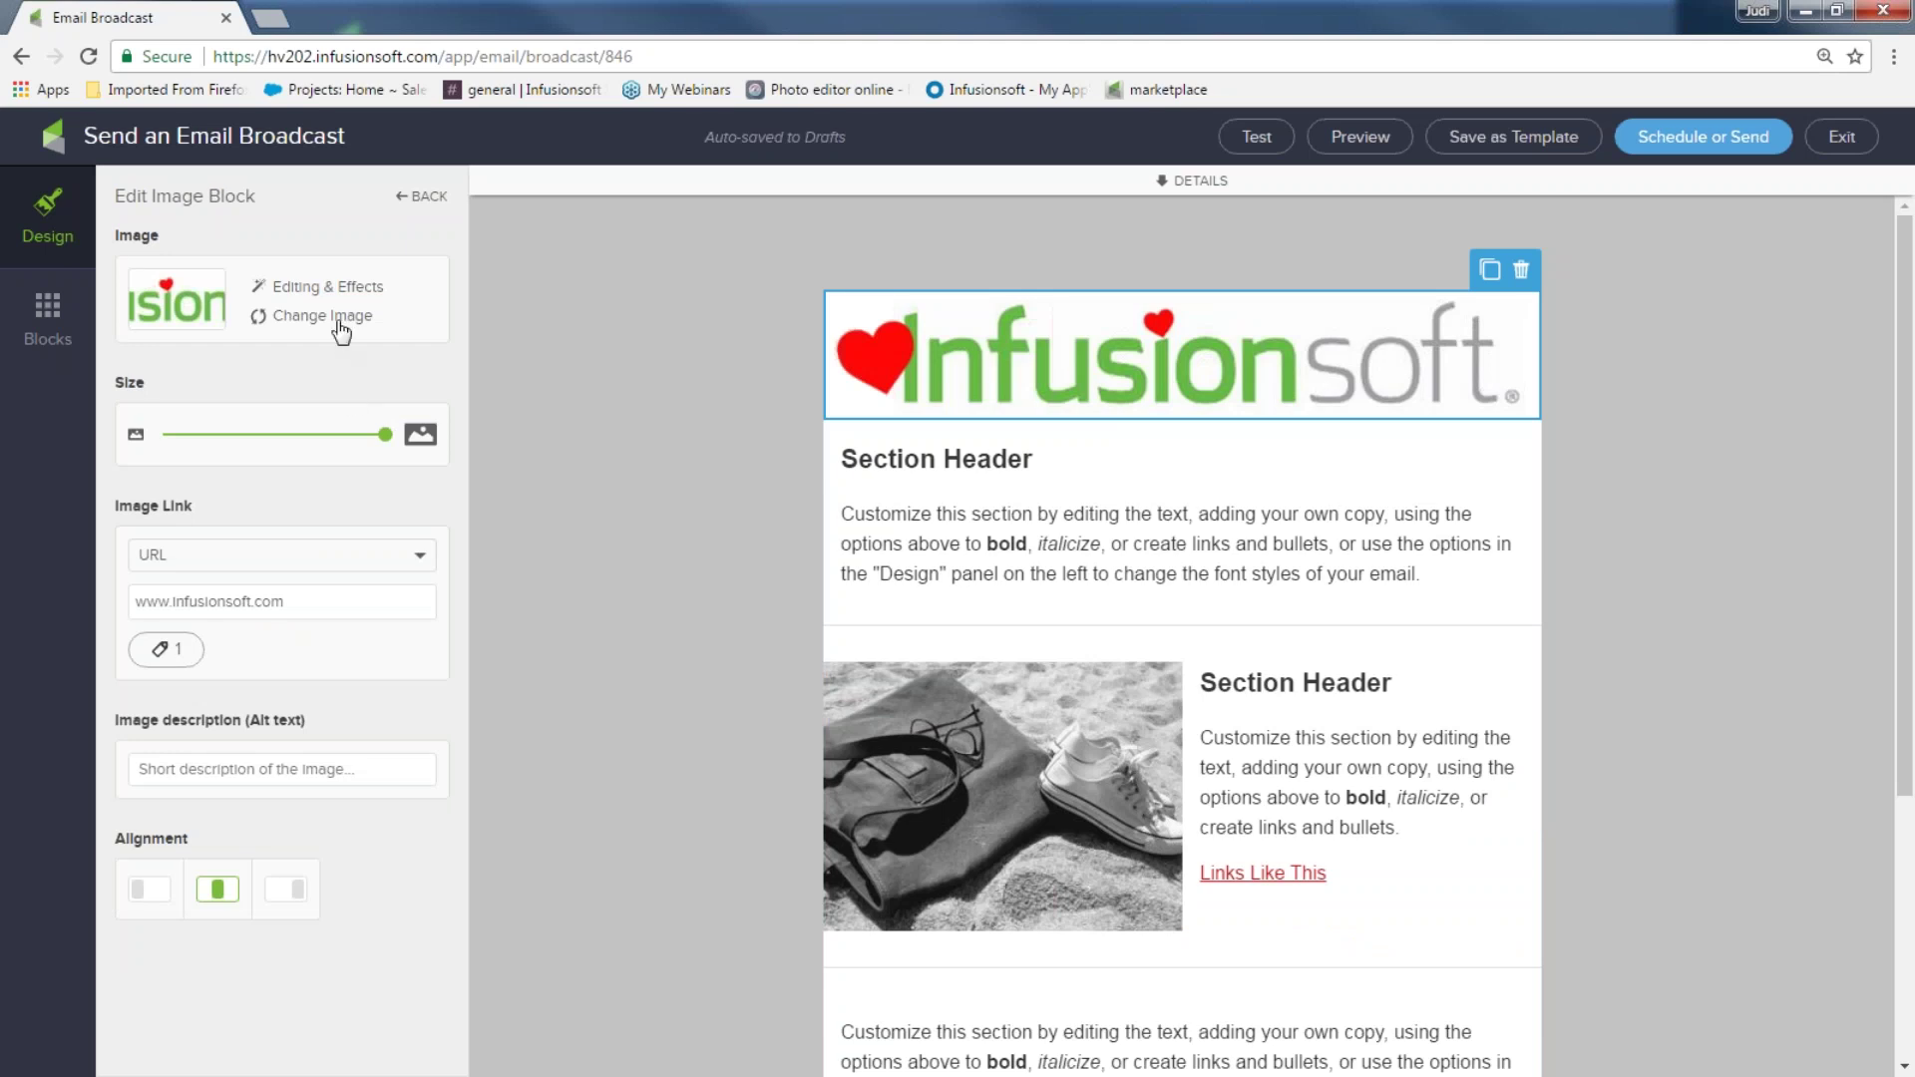
# - Review the logo banner's replacement image options, size control and the tag attached to its link
pyautogui.click(341, 332)
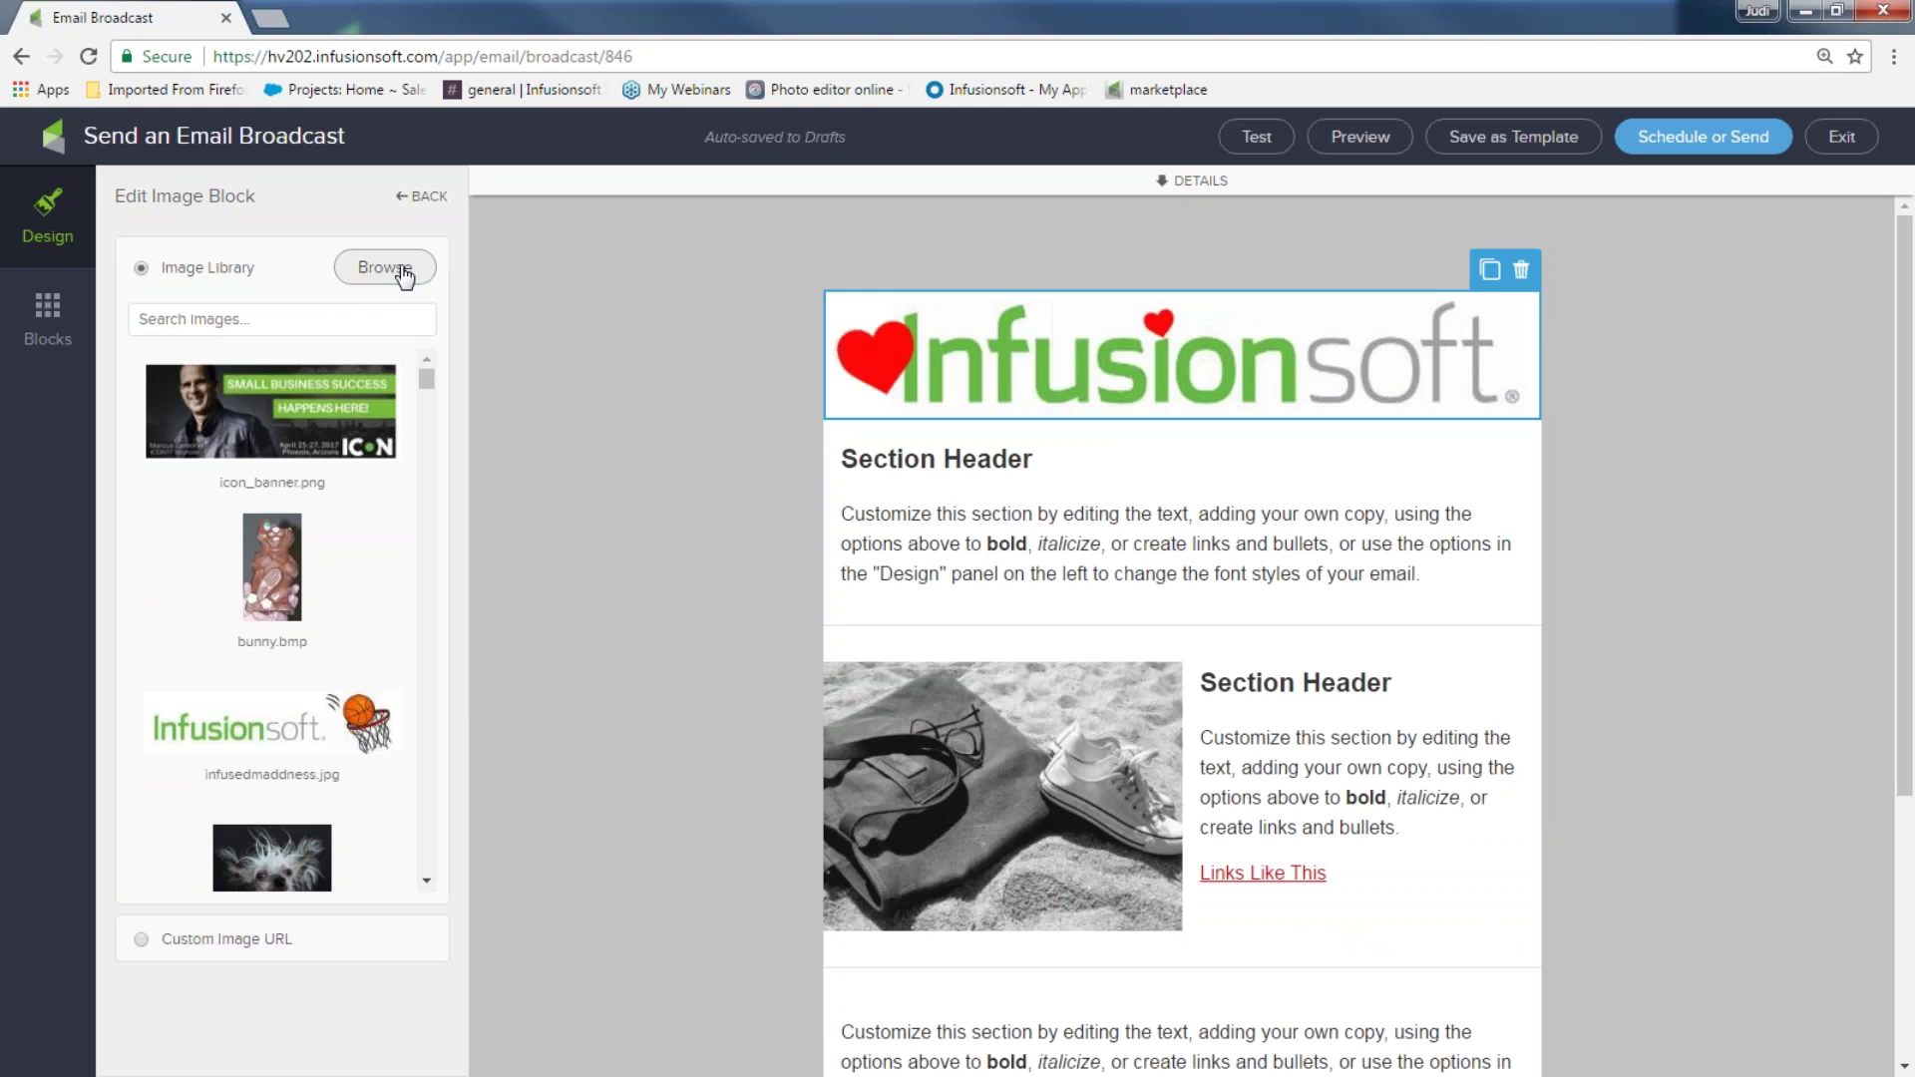
pyautogui.click(554, 324)
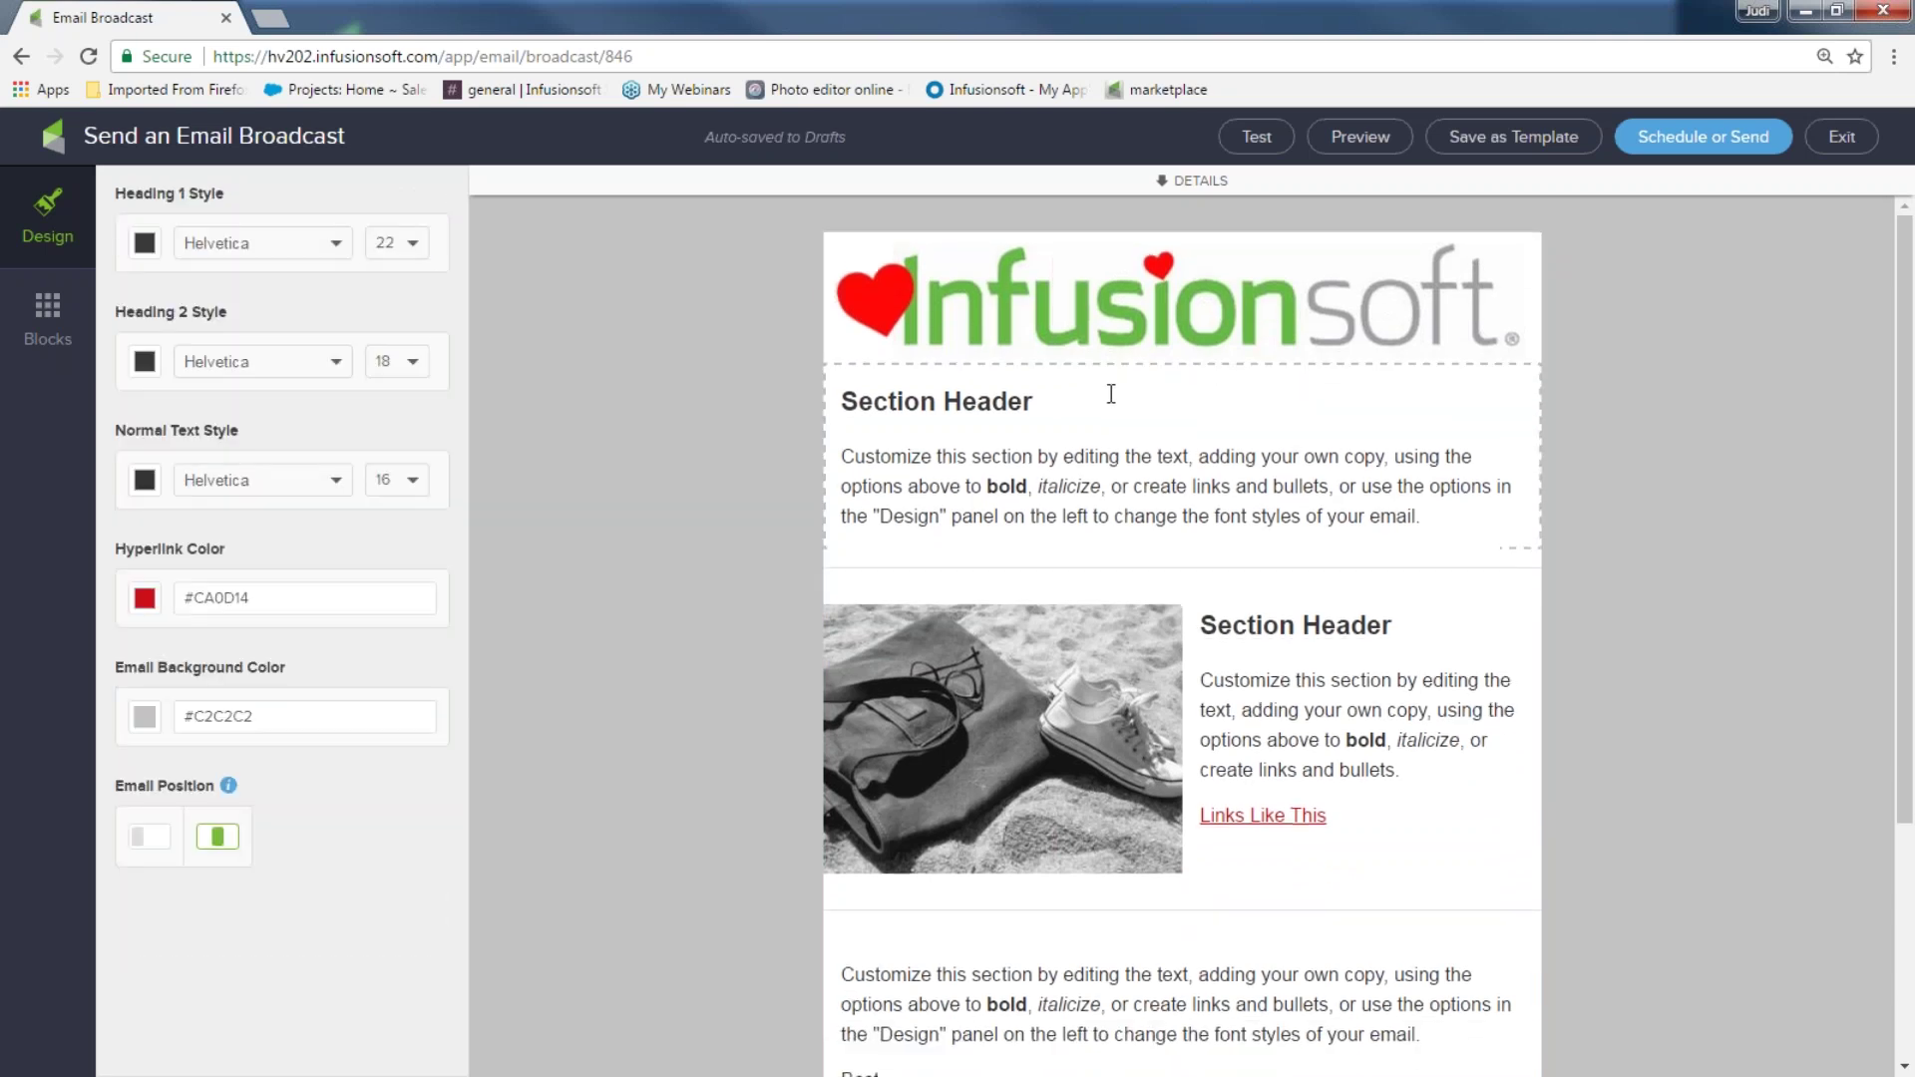
pyautogui.click(1094, 332)
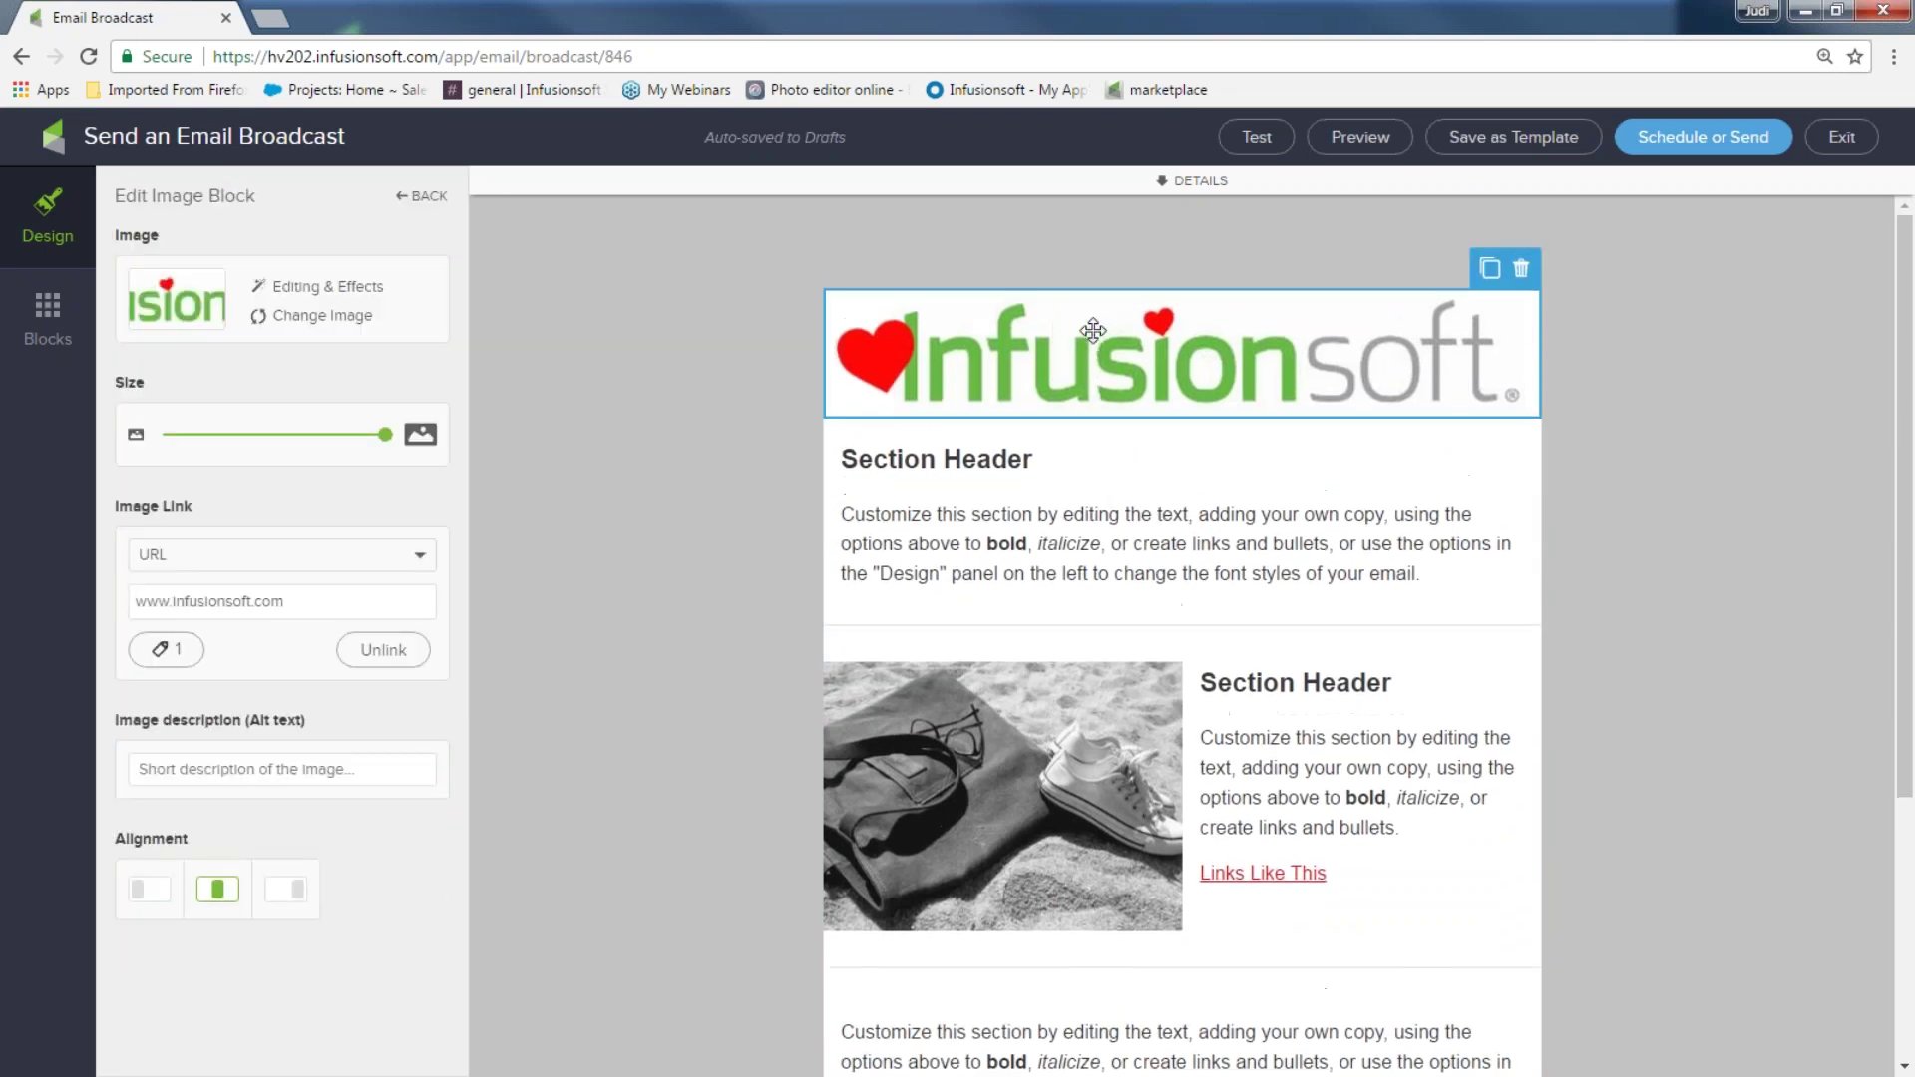
pyautogui.moveTo(387, 435)
pyautogui.mouseDown()
pyautogui.moveTo(309, 443)
pyautogui.moveTo(392, 435)
pyautogui.mouseUp()
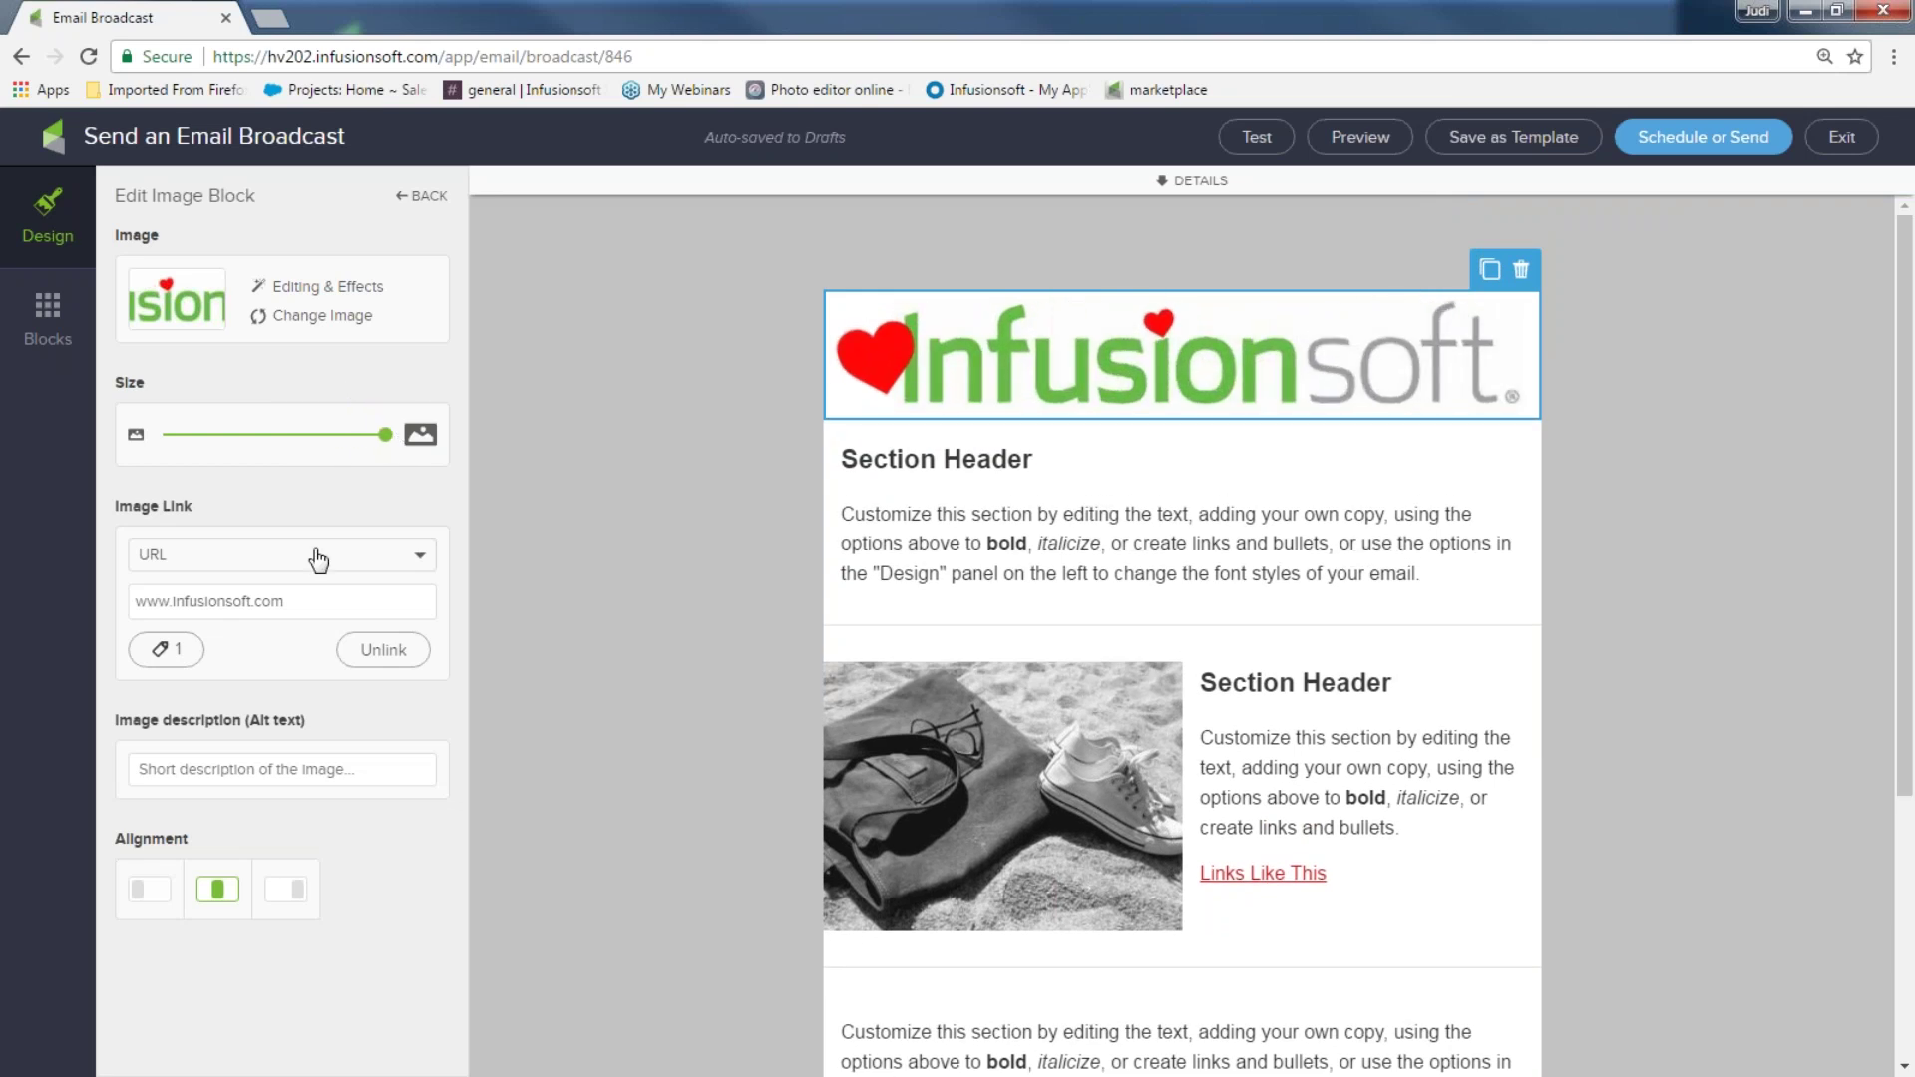
pyautogui.click(163, 649)
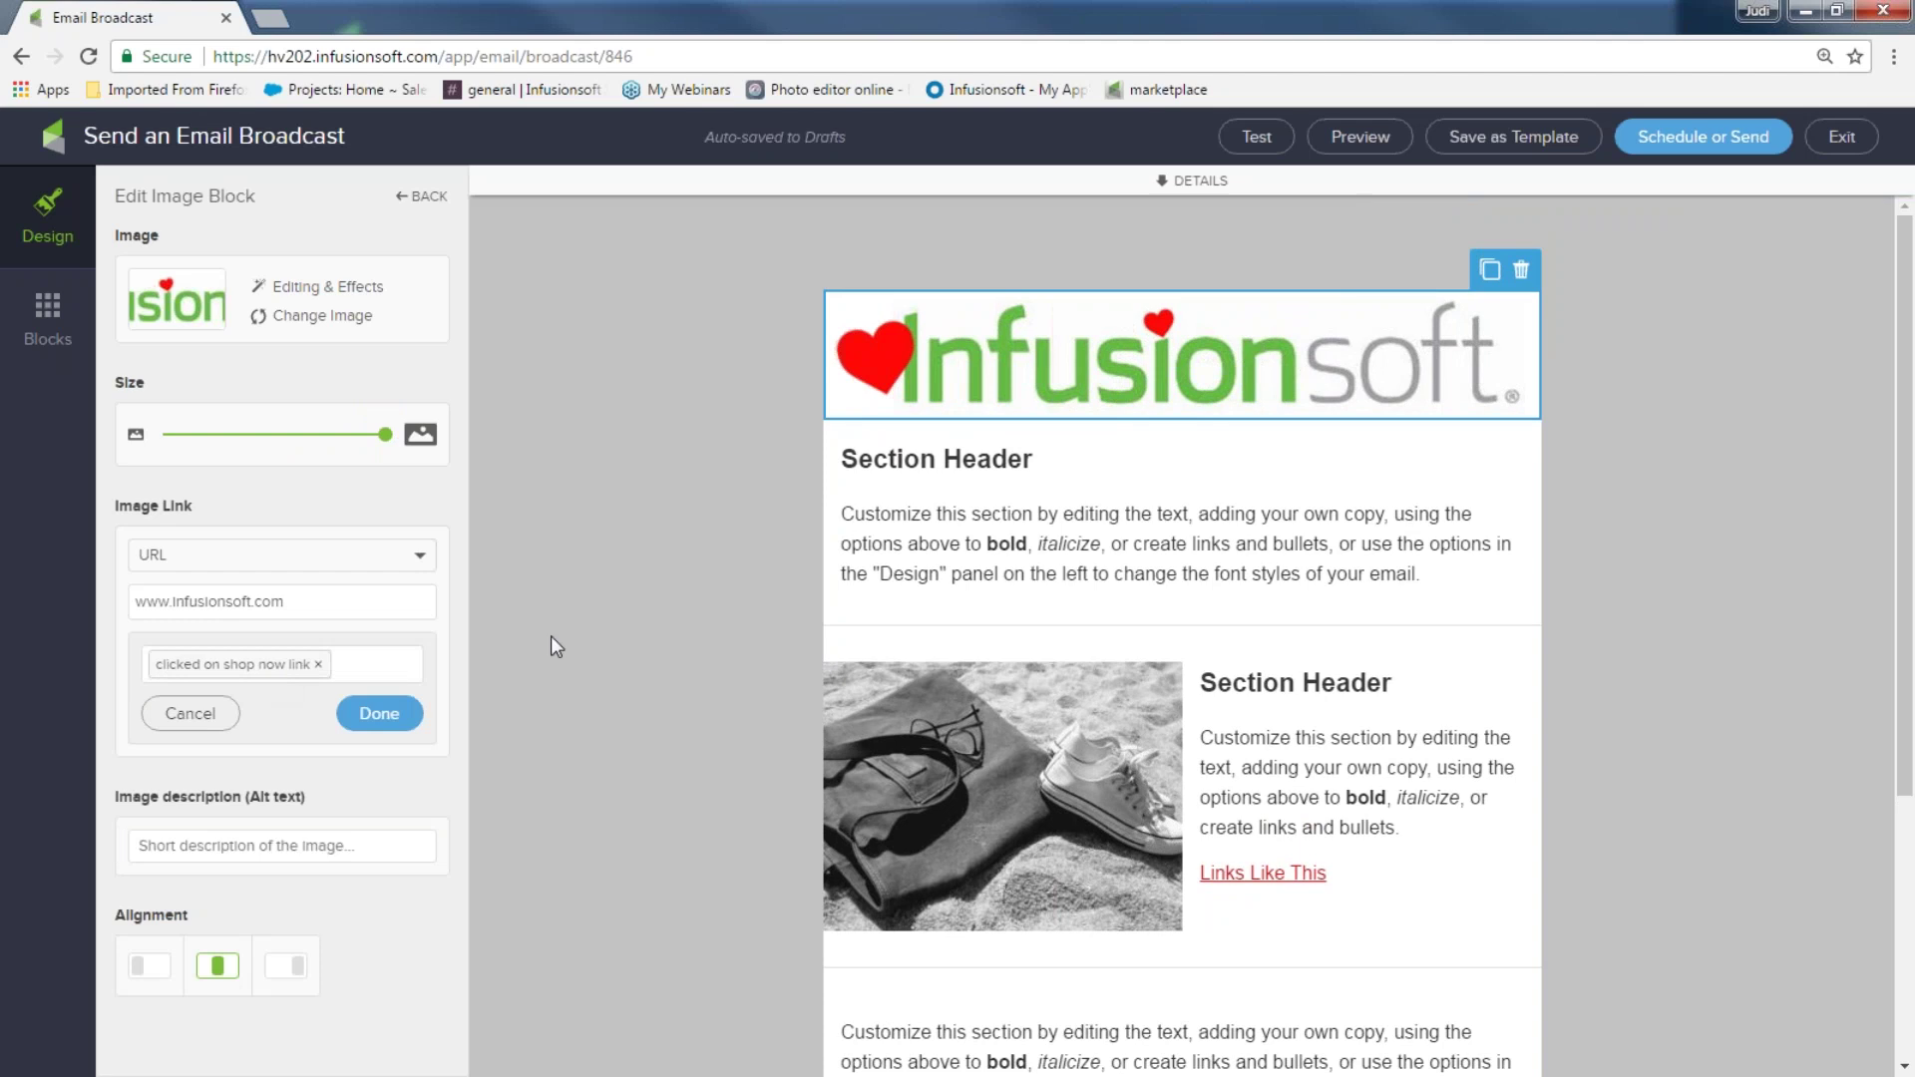
pyautogui.click(596, 566)
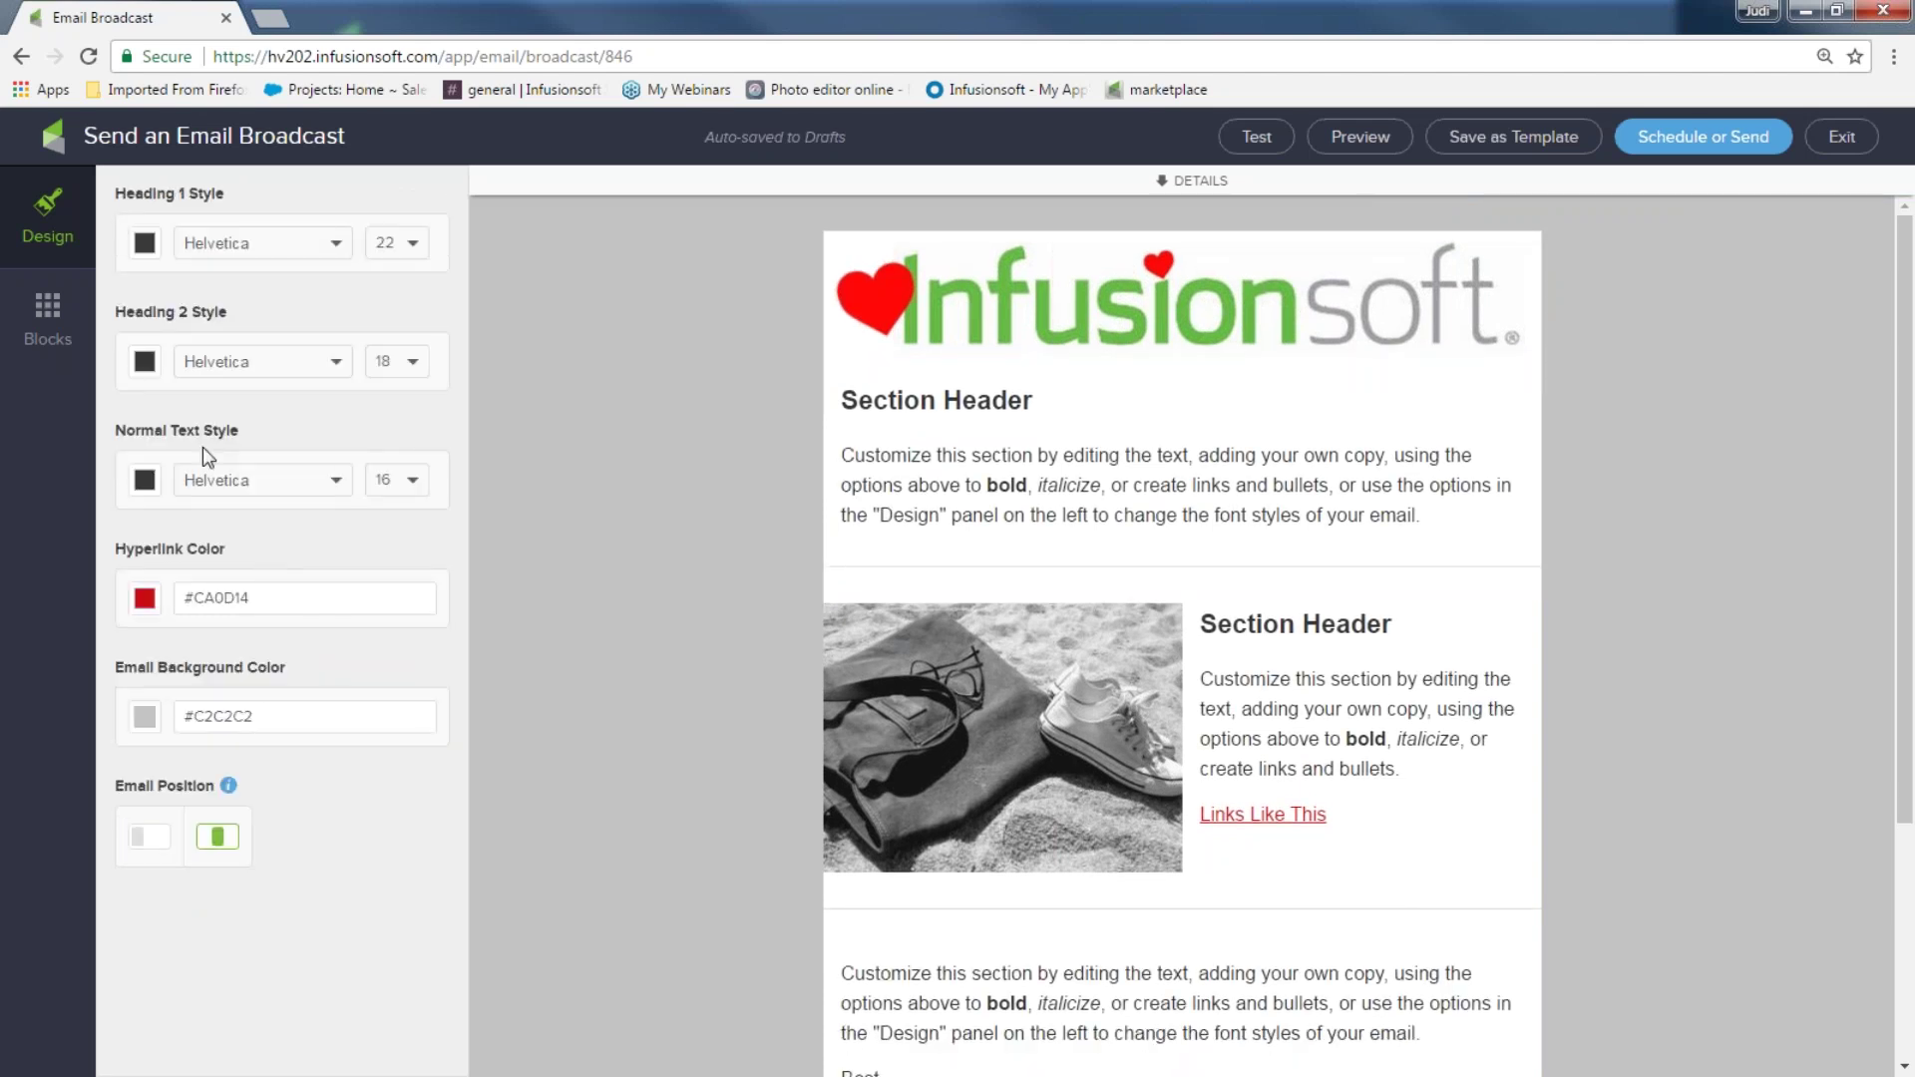
# - Set the logo banner's image description (alt text) to "company banner"
pyautogui.click(897, 344)
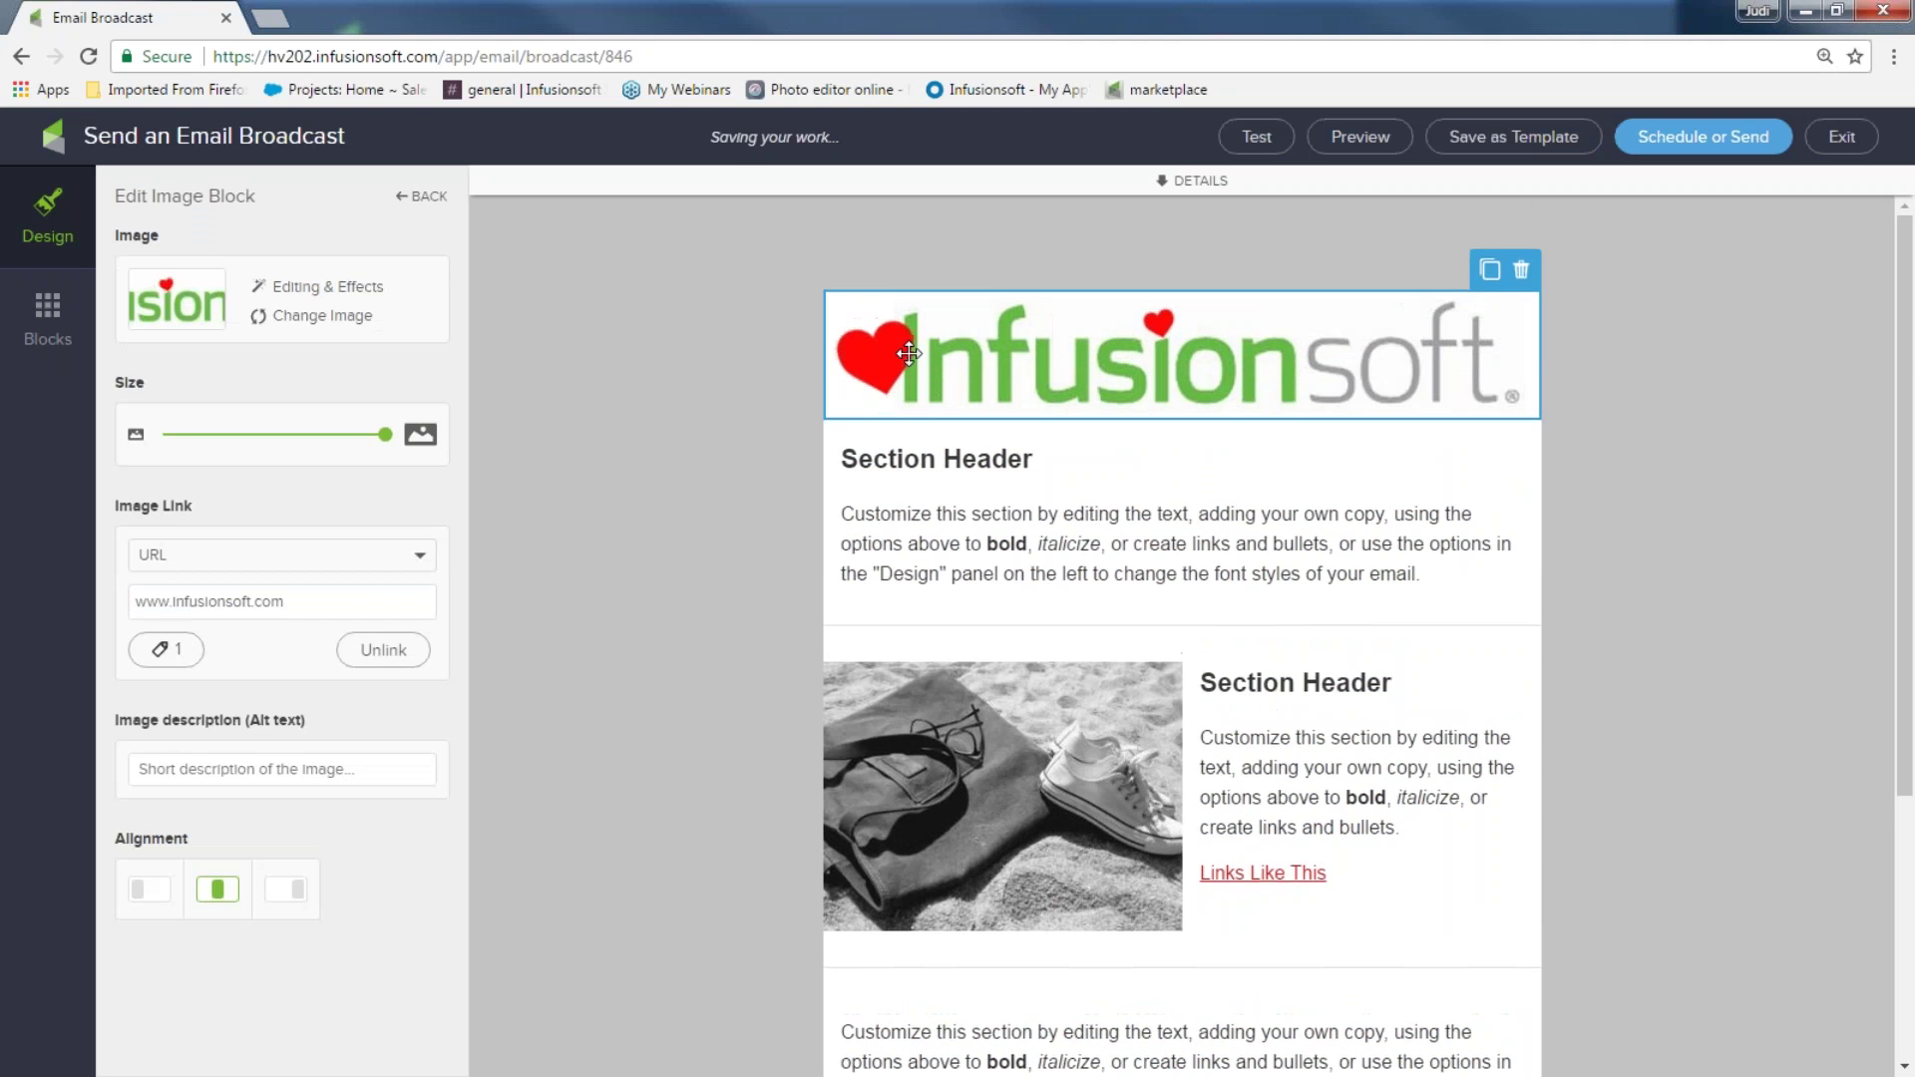
pyautogui.click(361, 559)
pyautogui.click(359, 559)
pyautogui.write('company banner')
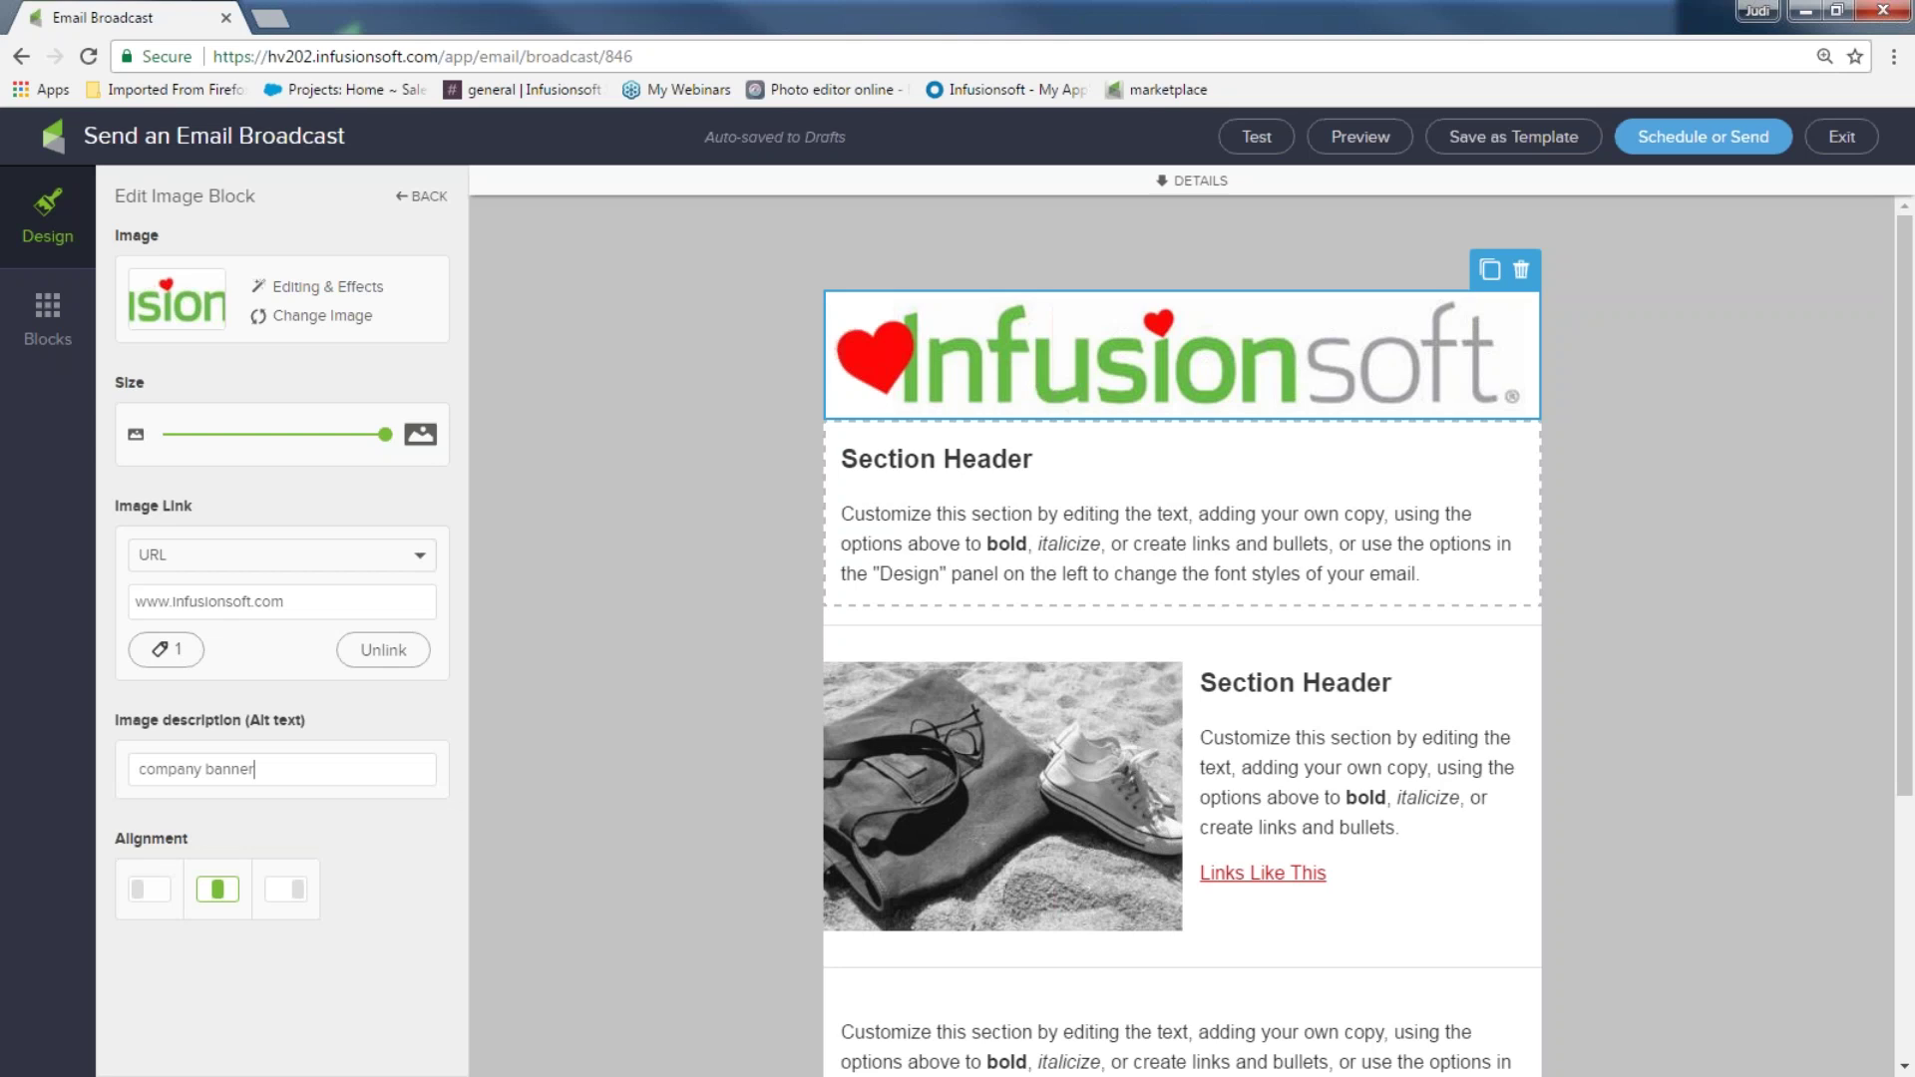
# - Replace the first section header below the banner with "Get the May Showers deal now!!!"
pyautogui.click(933, 514)
pyautogui.moveTo(933, 514); pyautogui.dragTo(1313, 538)
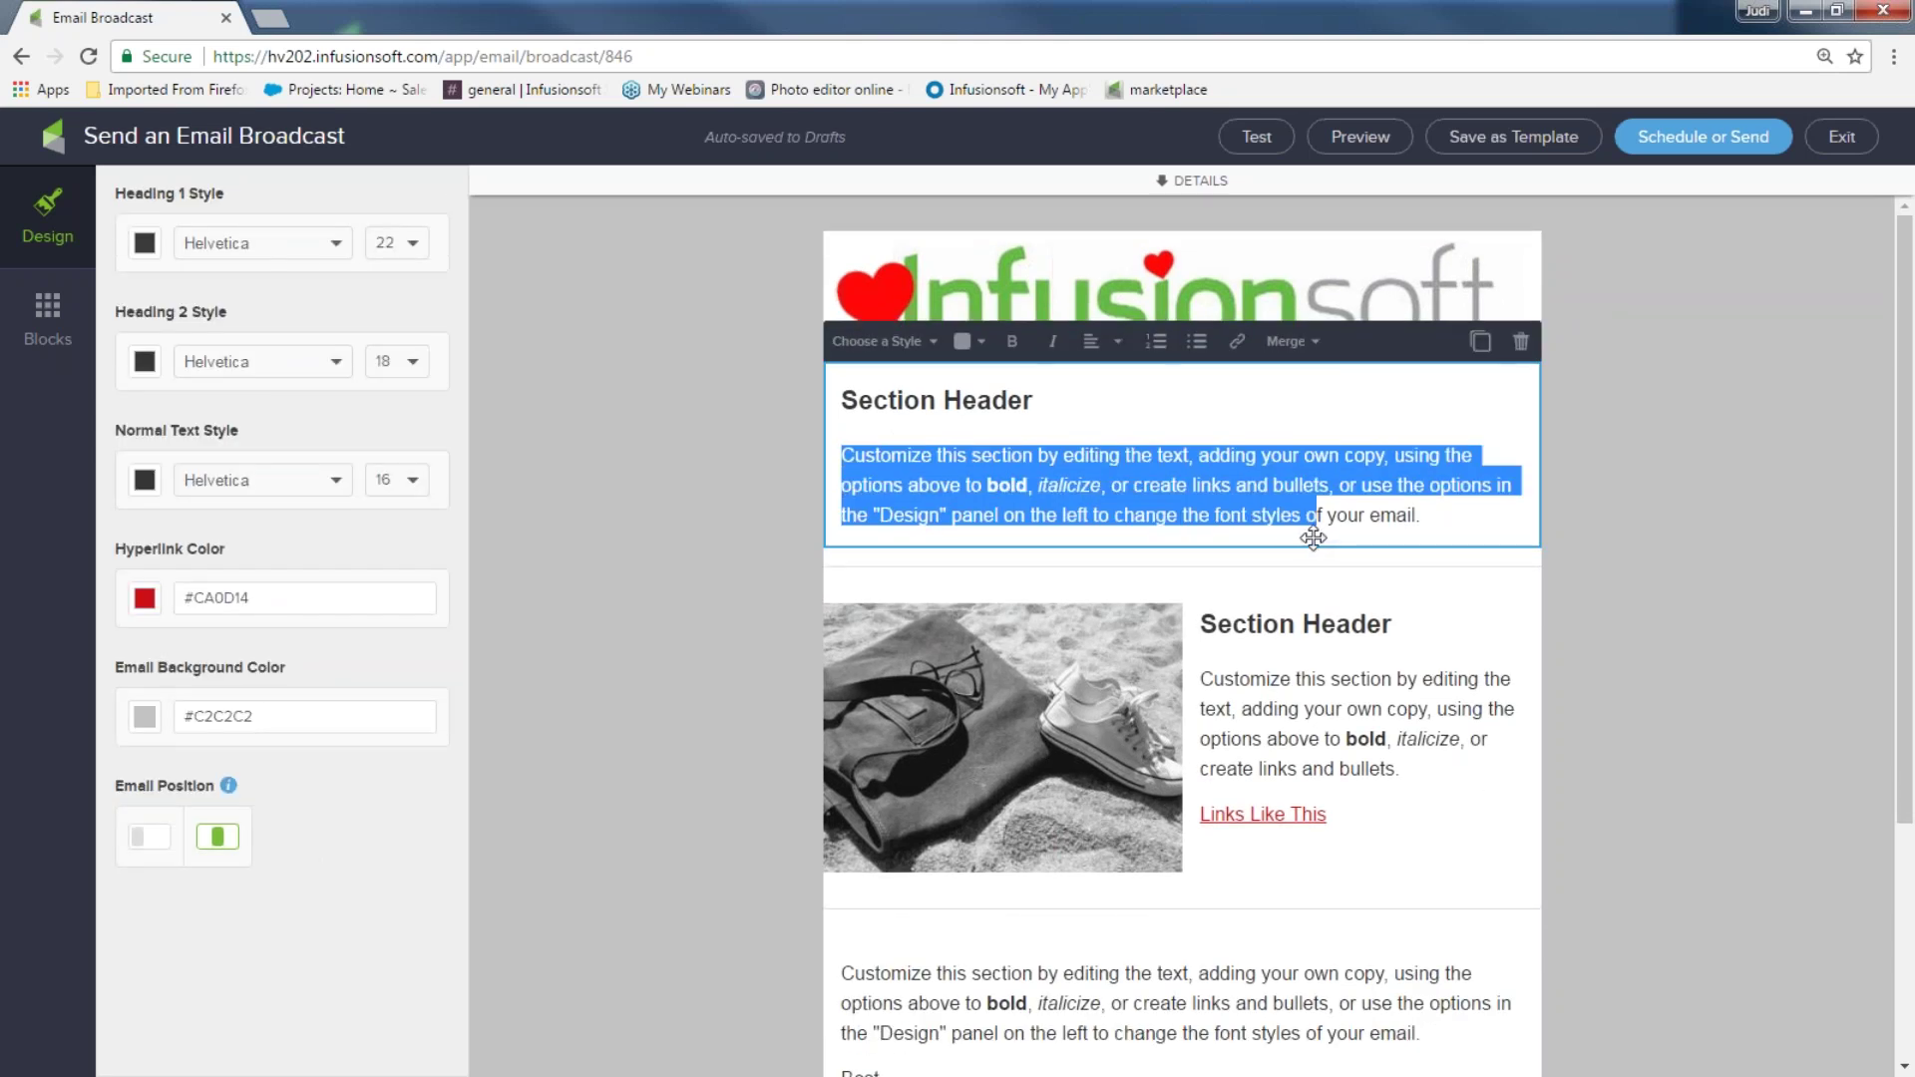
pyautogui.moveTo(1033, 400); pyautogui.dragTo(840, 401)
pyautogui.write('Get')
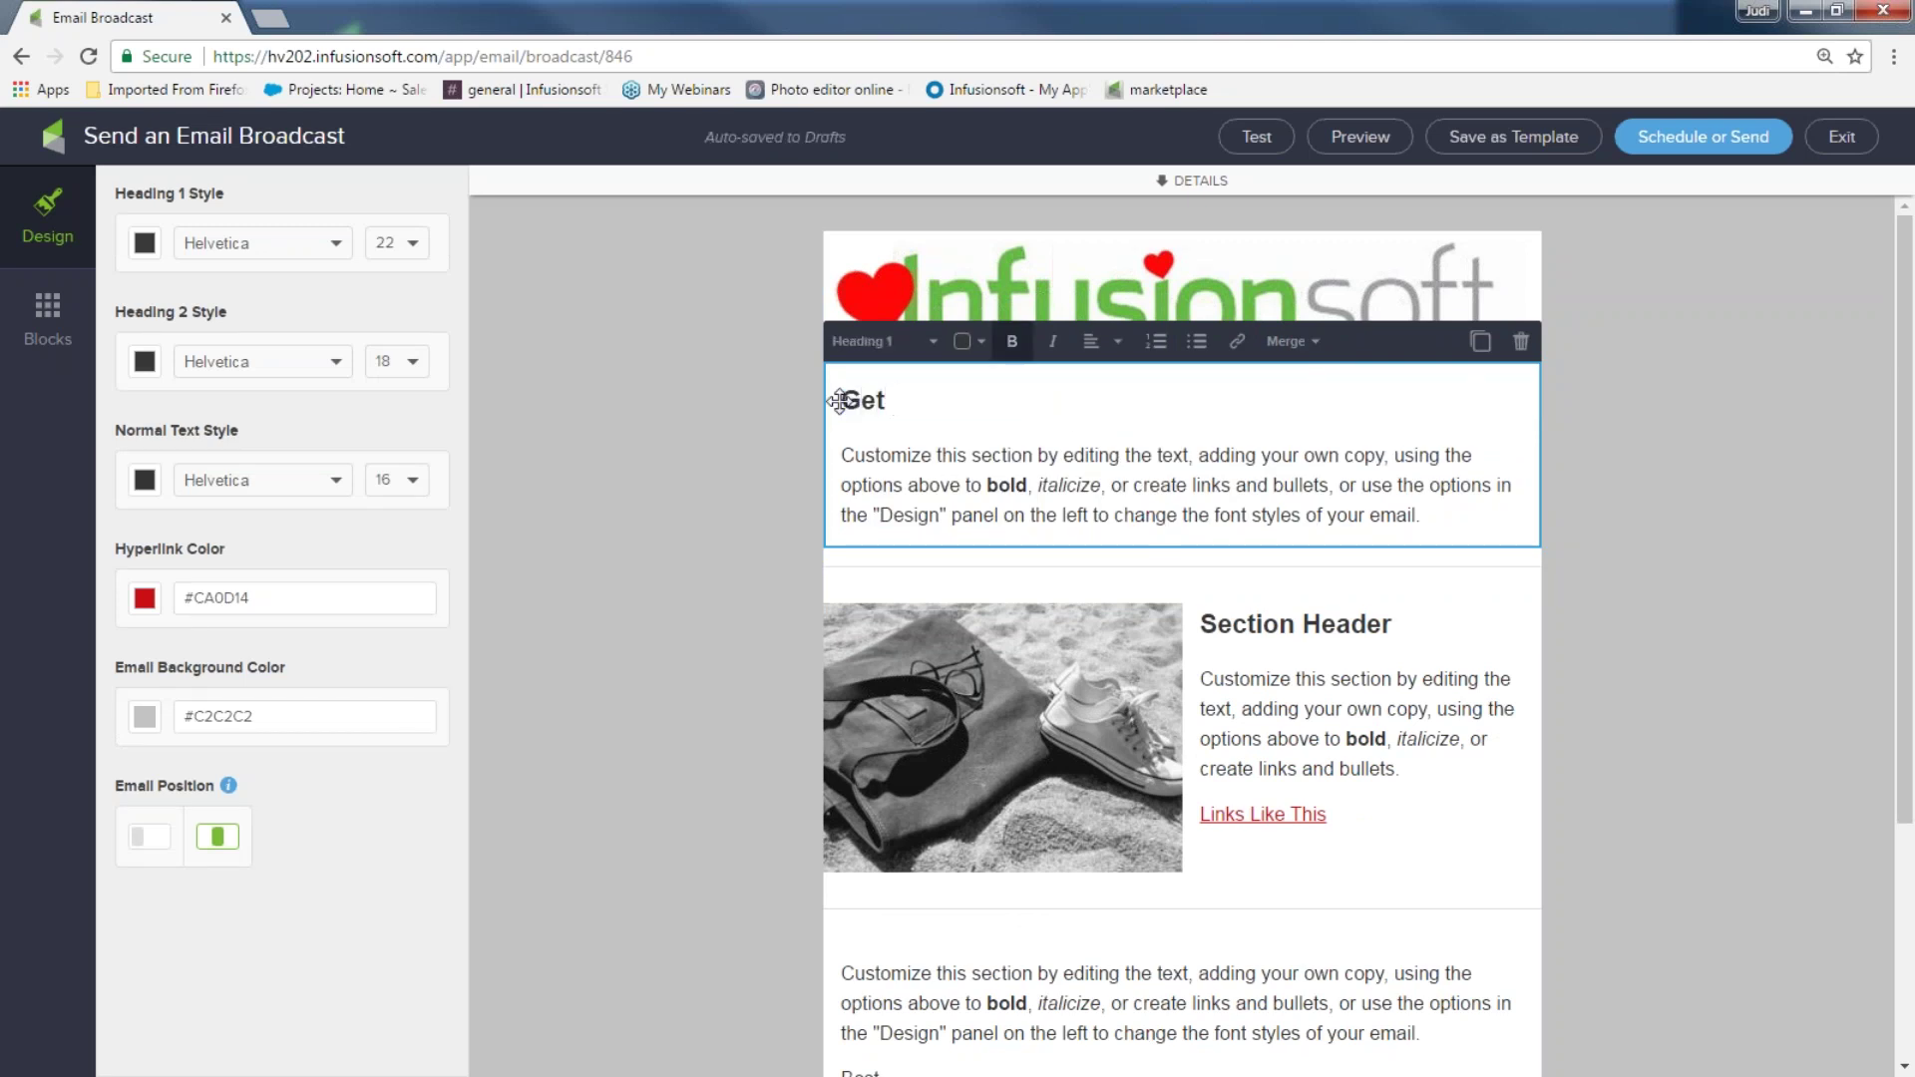
pyautogui.write(' the May Showers')
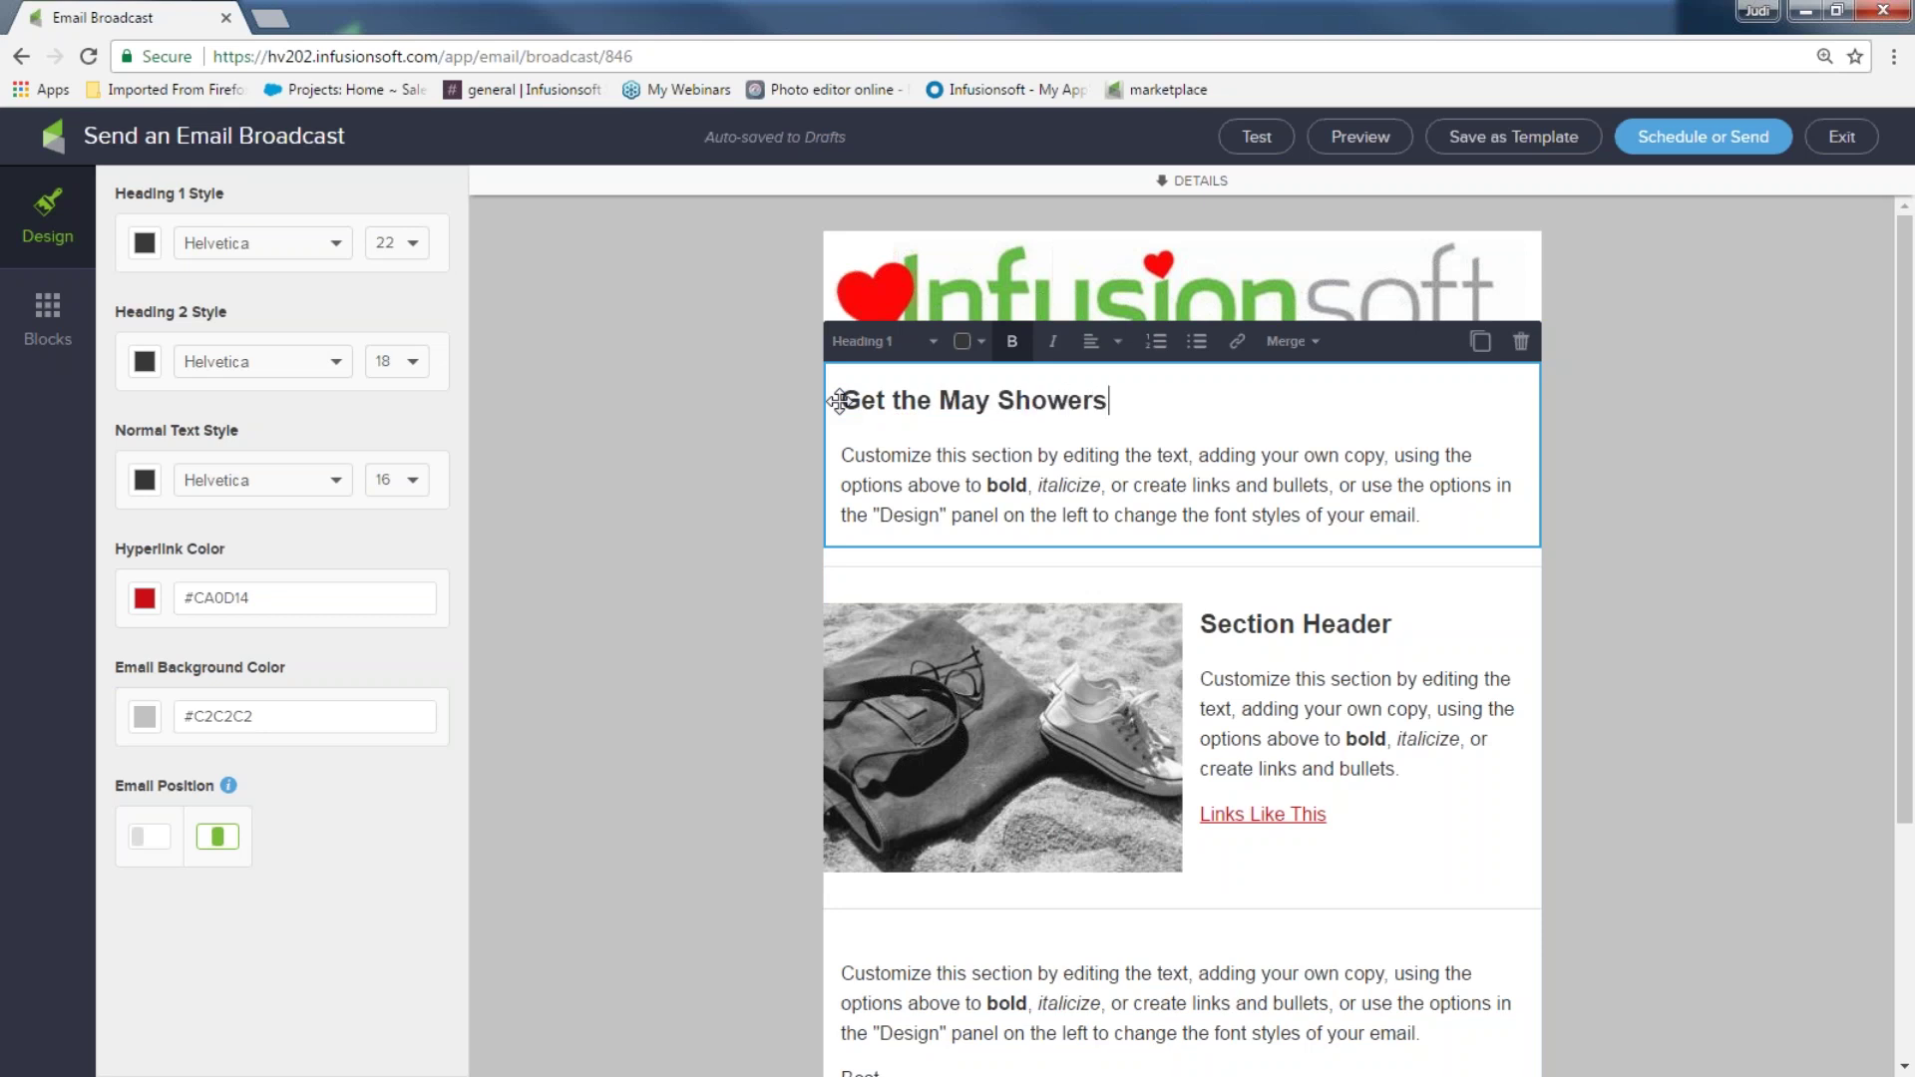
pyautogui.write(' deal now!!!')
# - Color the "Get the May Showers deal now!!!" heading red
pyautogui.moveTo(1264, 401); pyautogui.dragTo(843, 404)
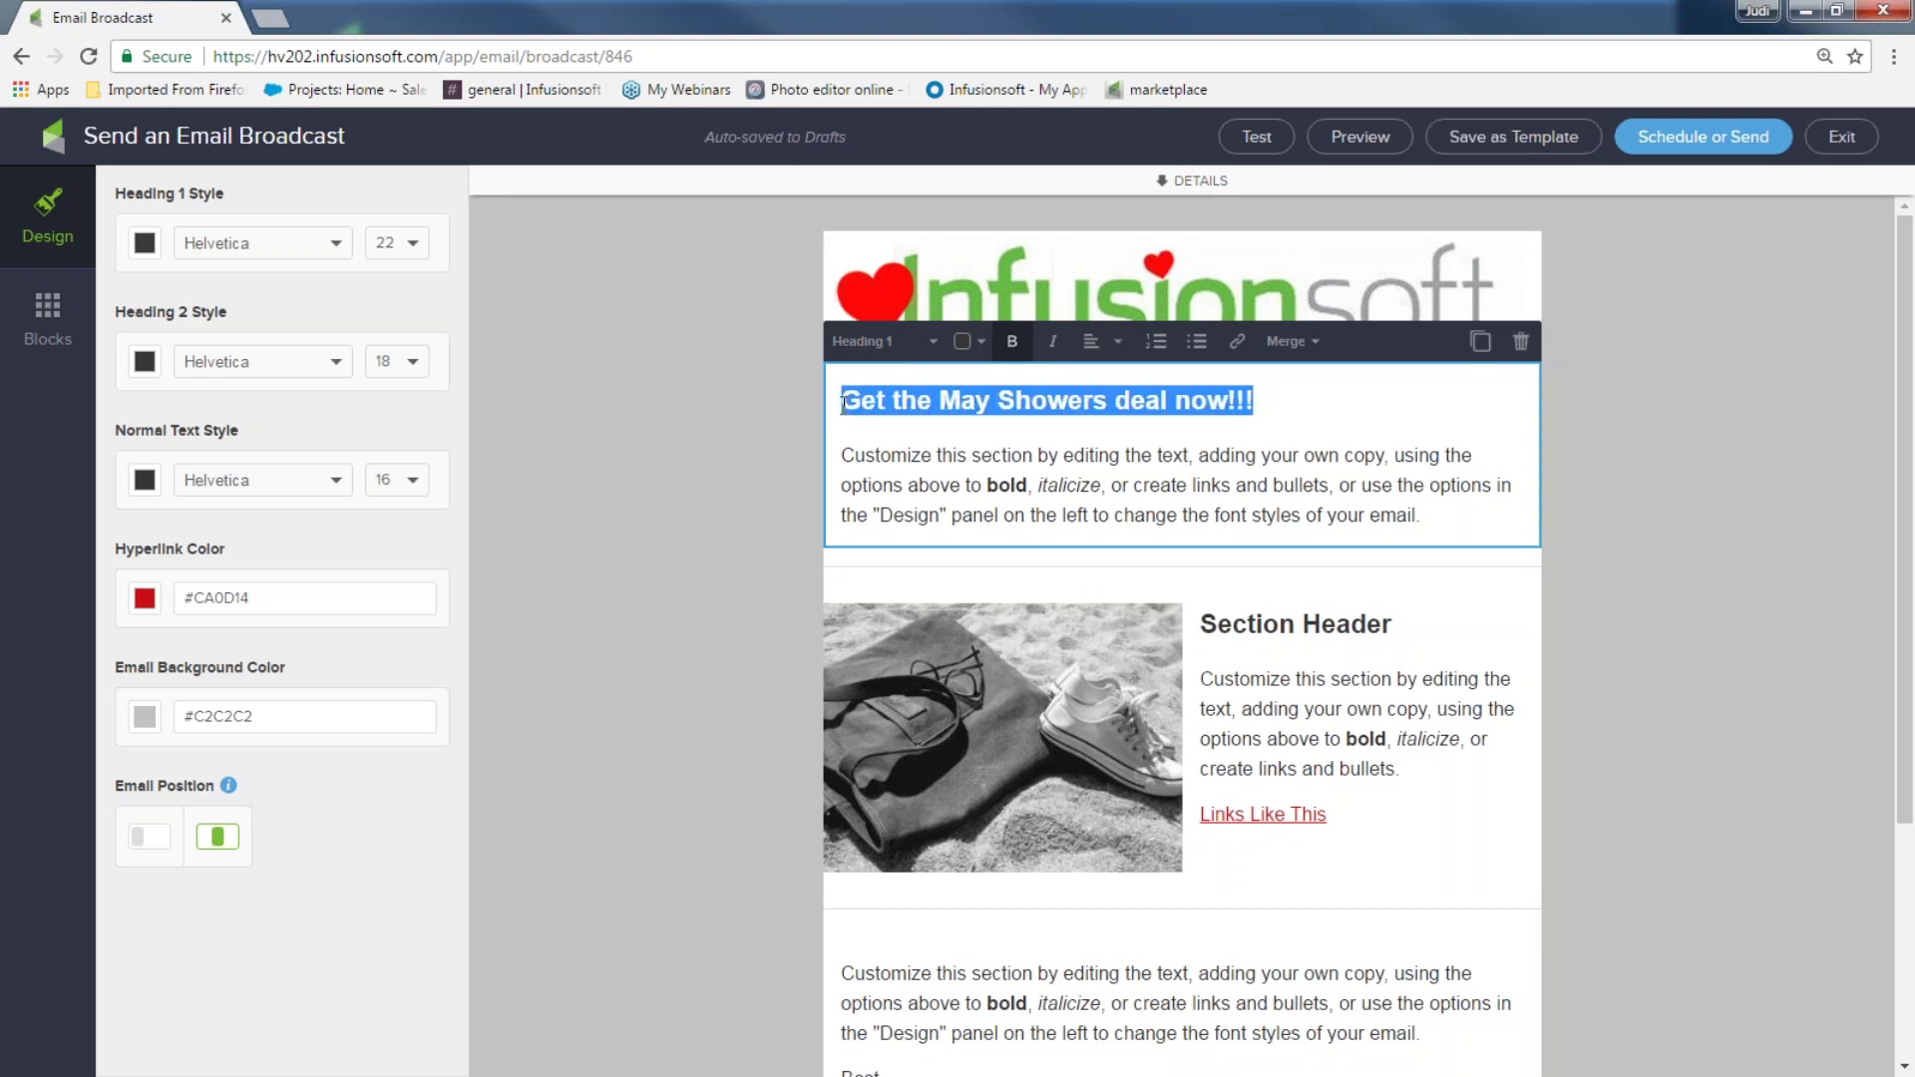
pyautogui.click(963, 344)
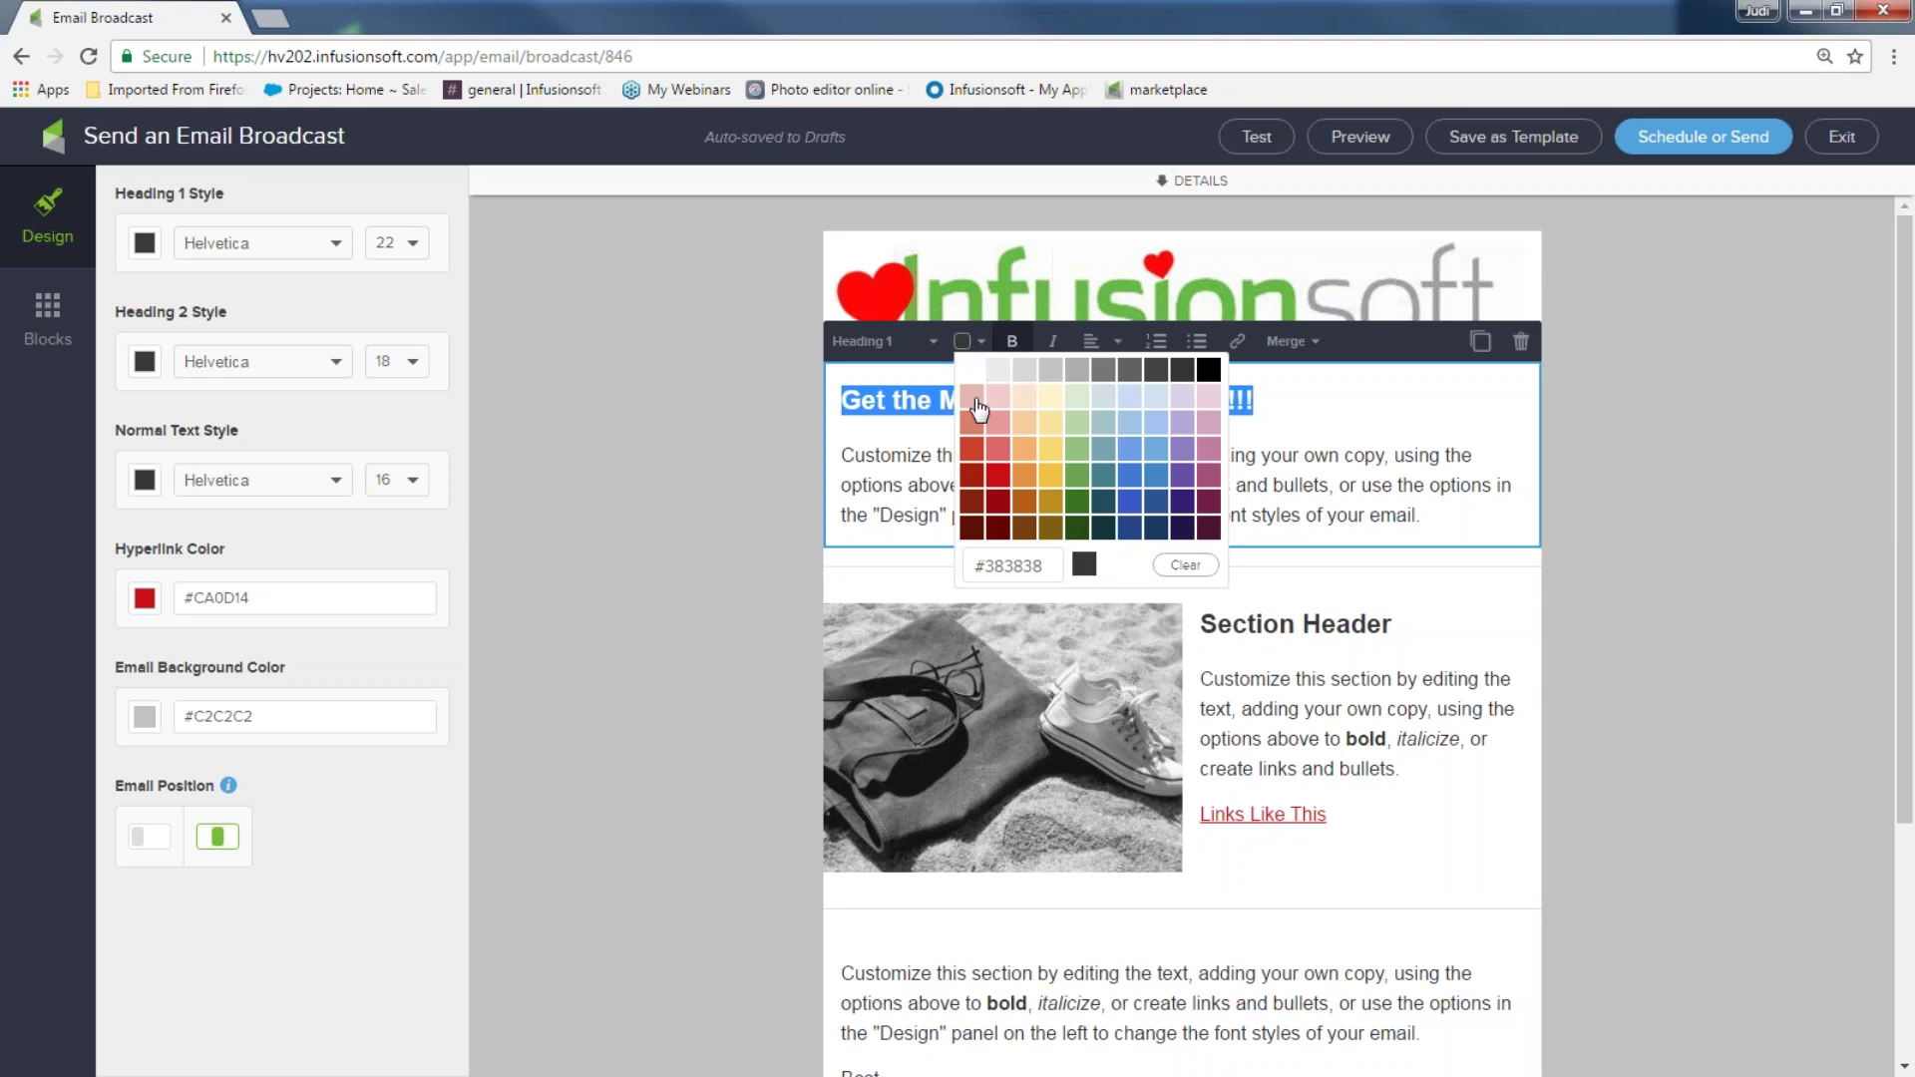
pyautogui.click(999, 476)
pyautogui.click(765, 476)
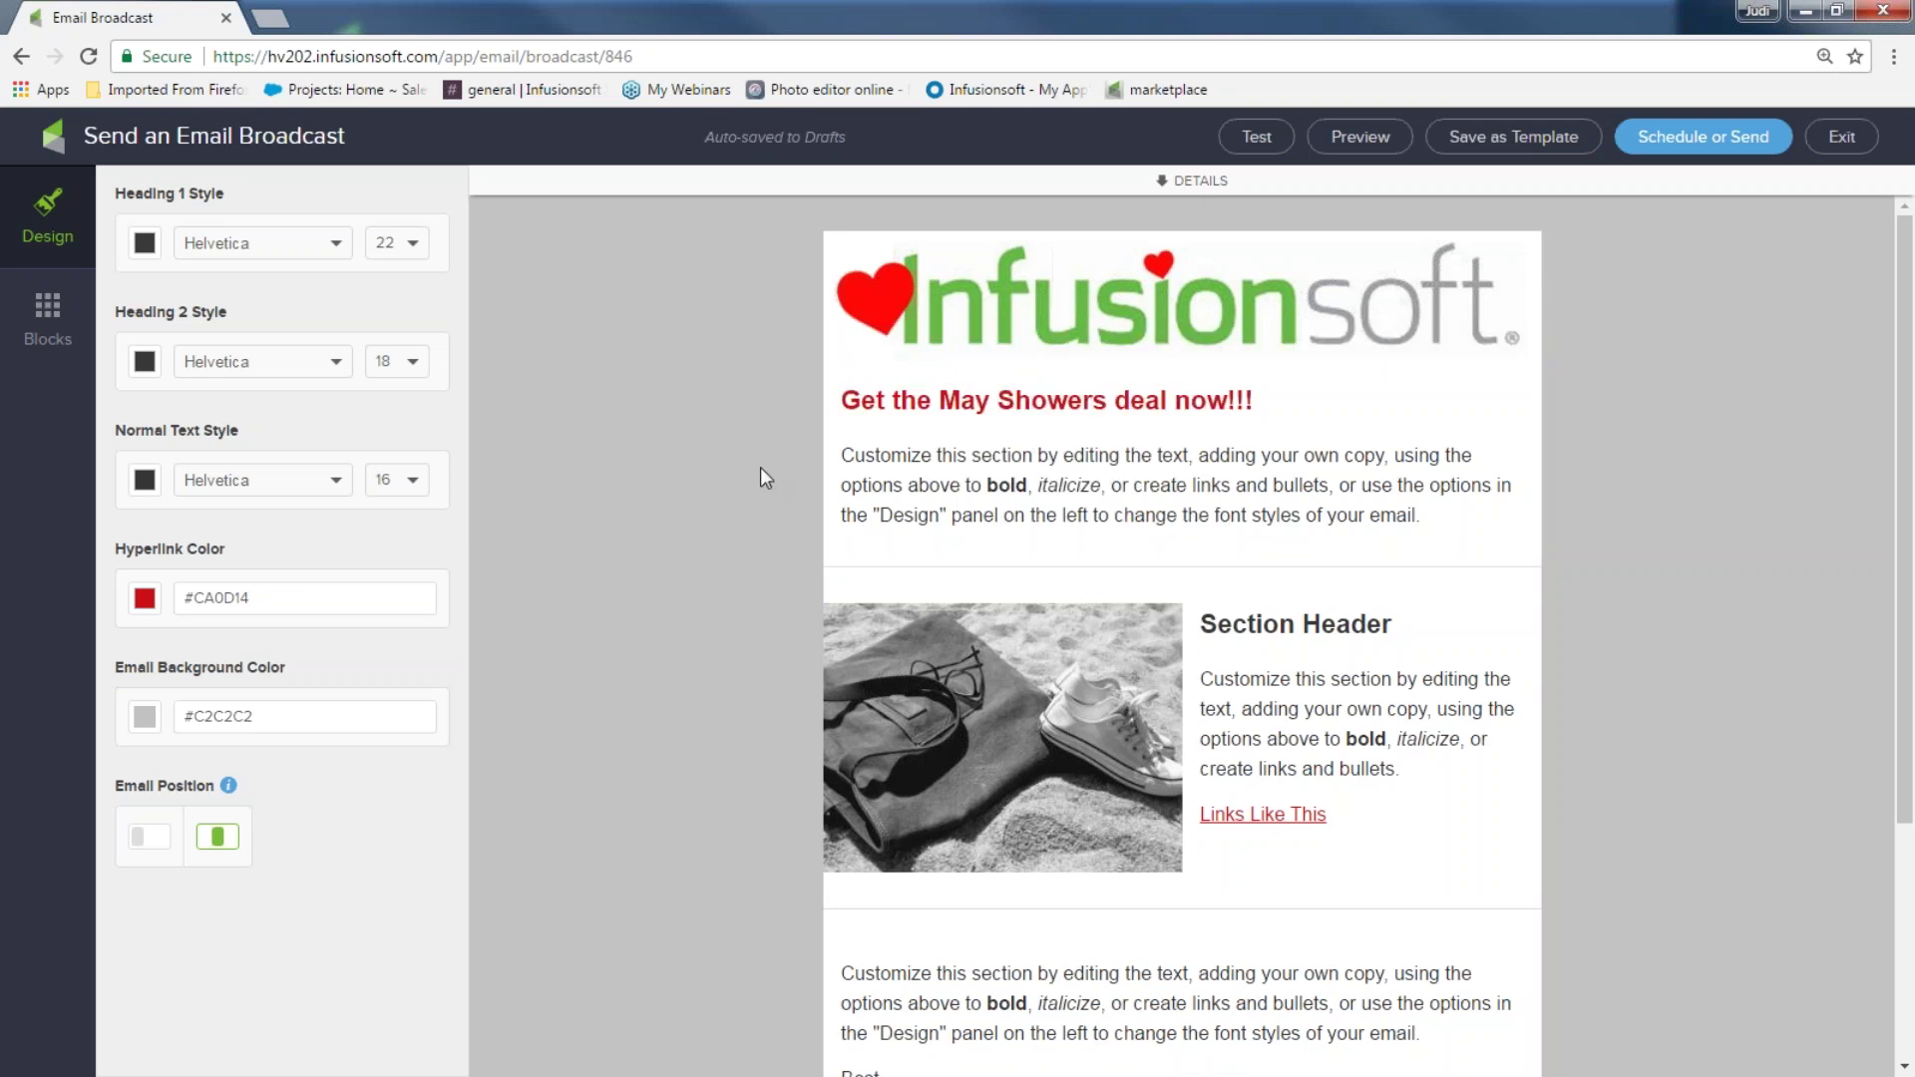
# - Append "Click here to find out more about my May Showers deal!!!" to the end of the first section's paragraph
pyautogui.moveTo(854, 455); pyautogui.dragTo(1459, 526)
pyautogui.click(1458, 526)
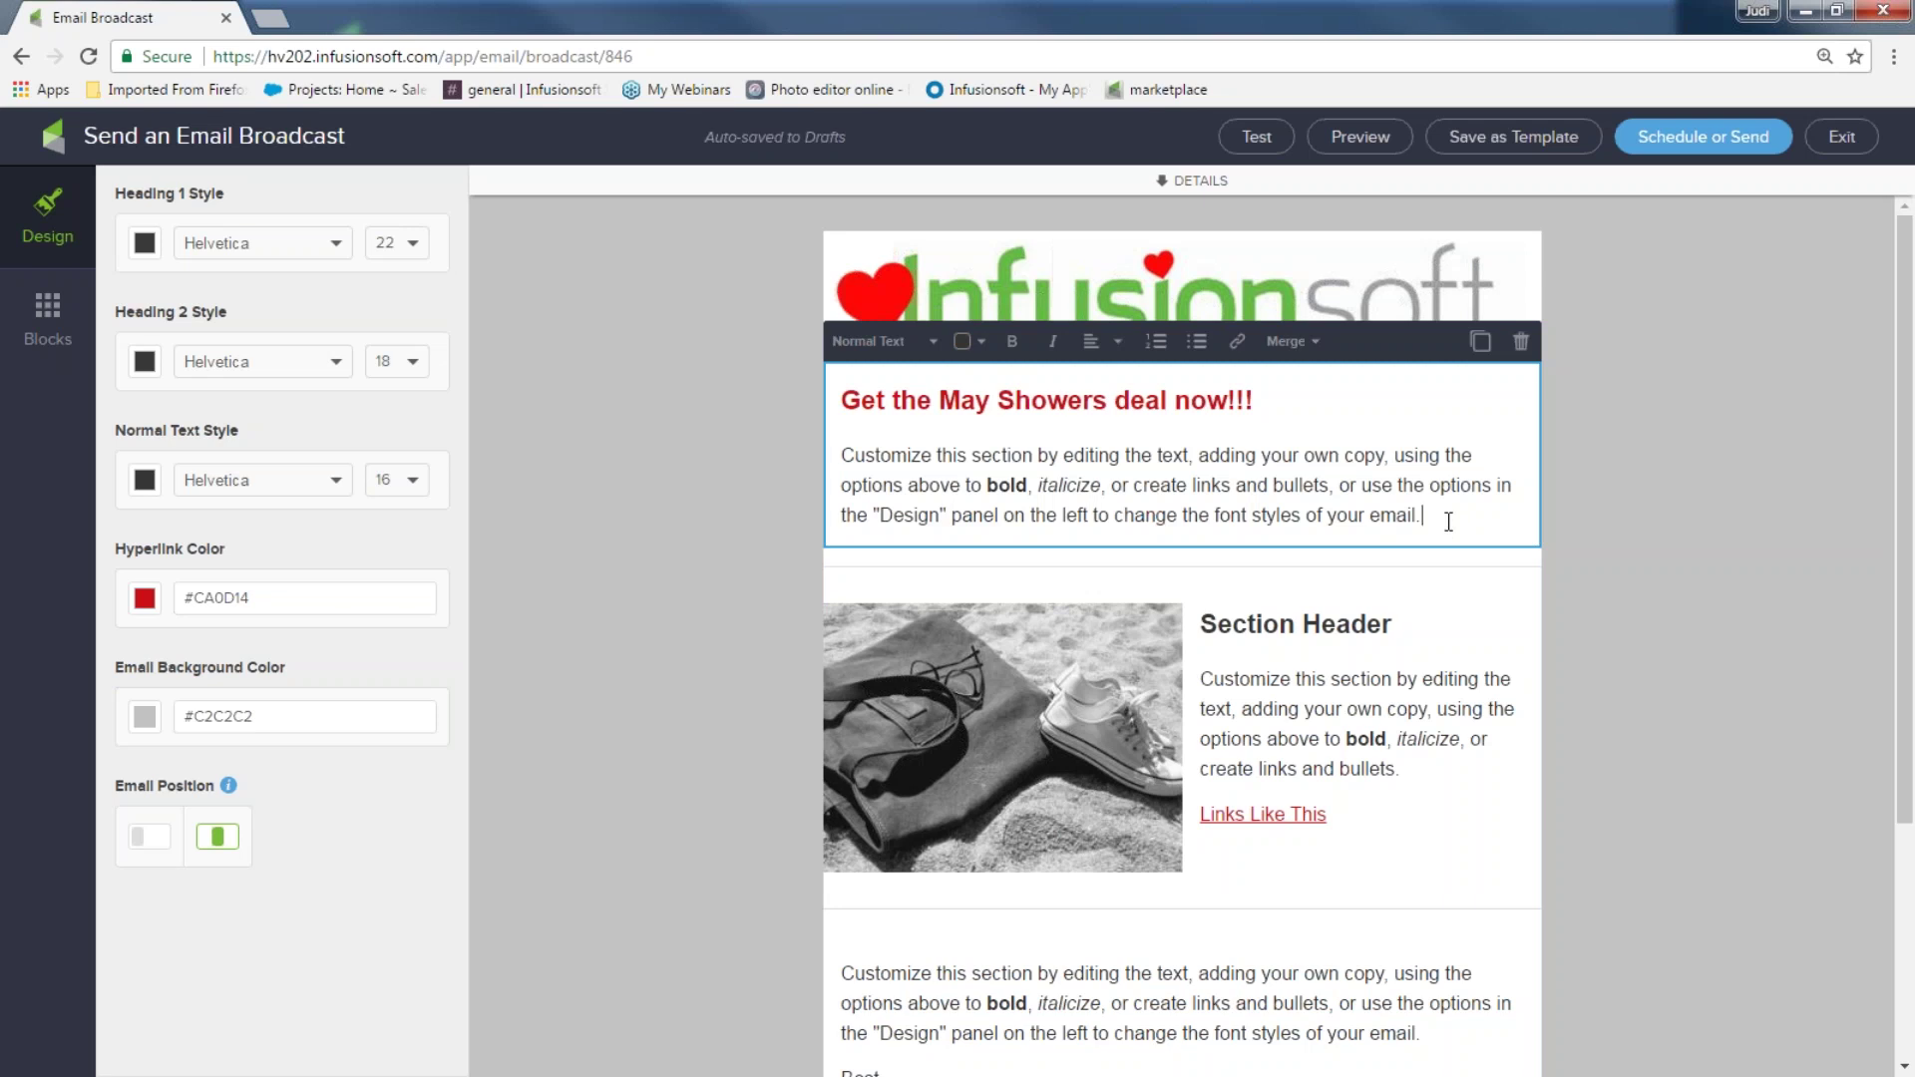
pyautogui.write('Click here to fin')
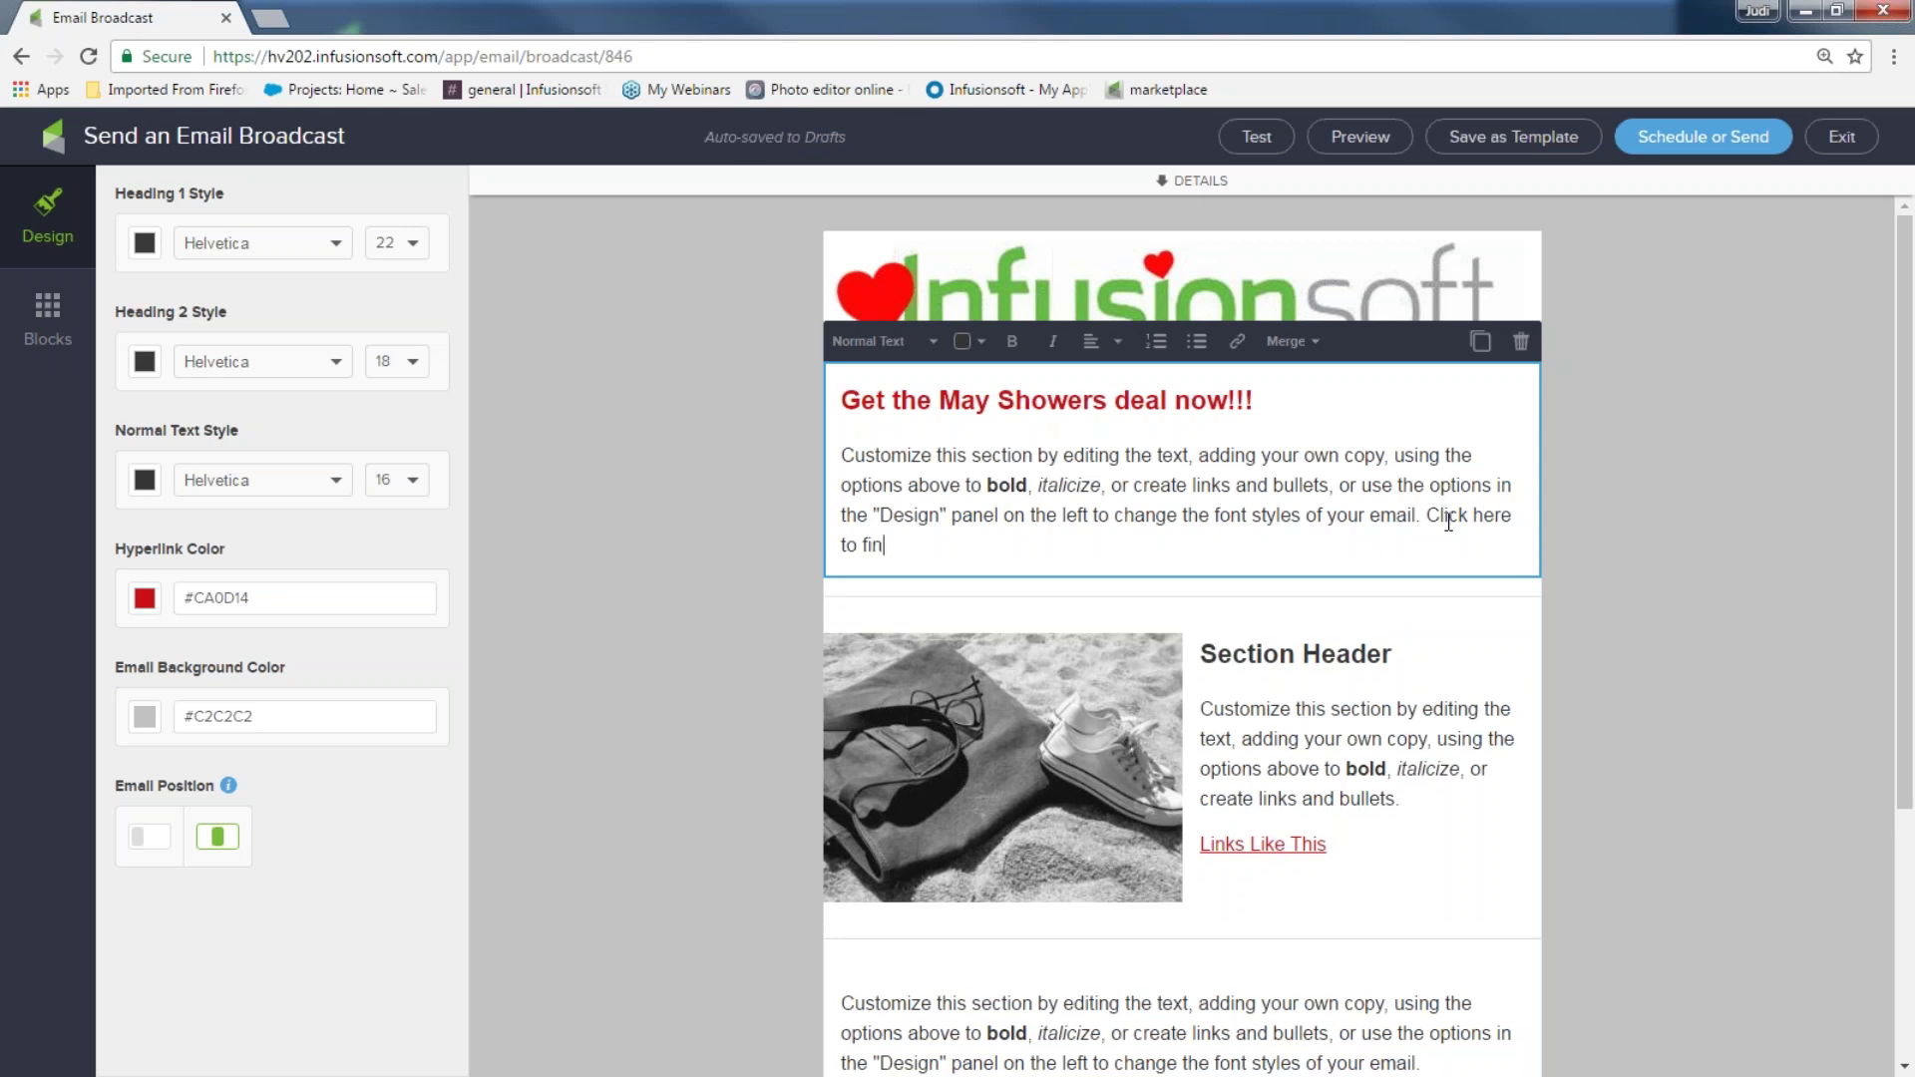
pyautogui.write('d out more about my May')
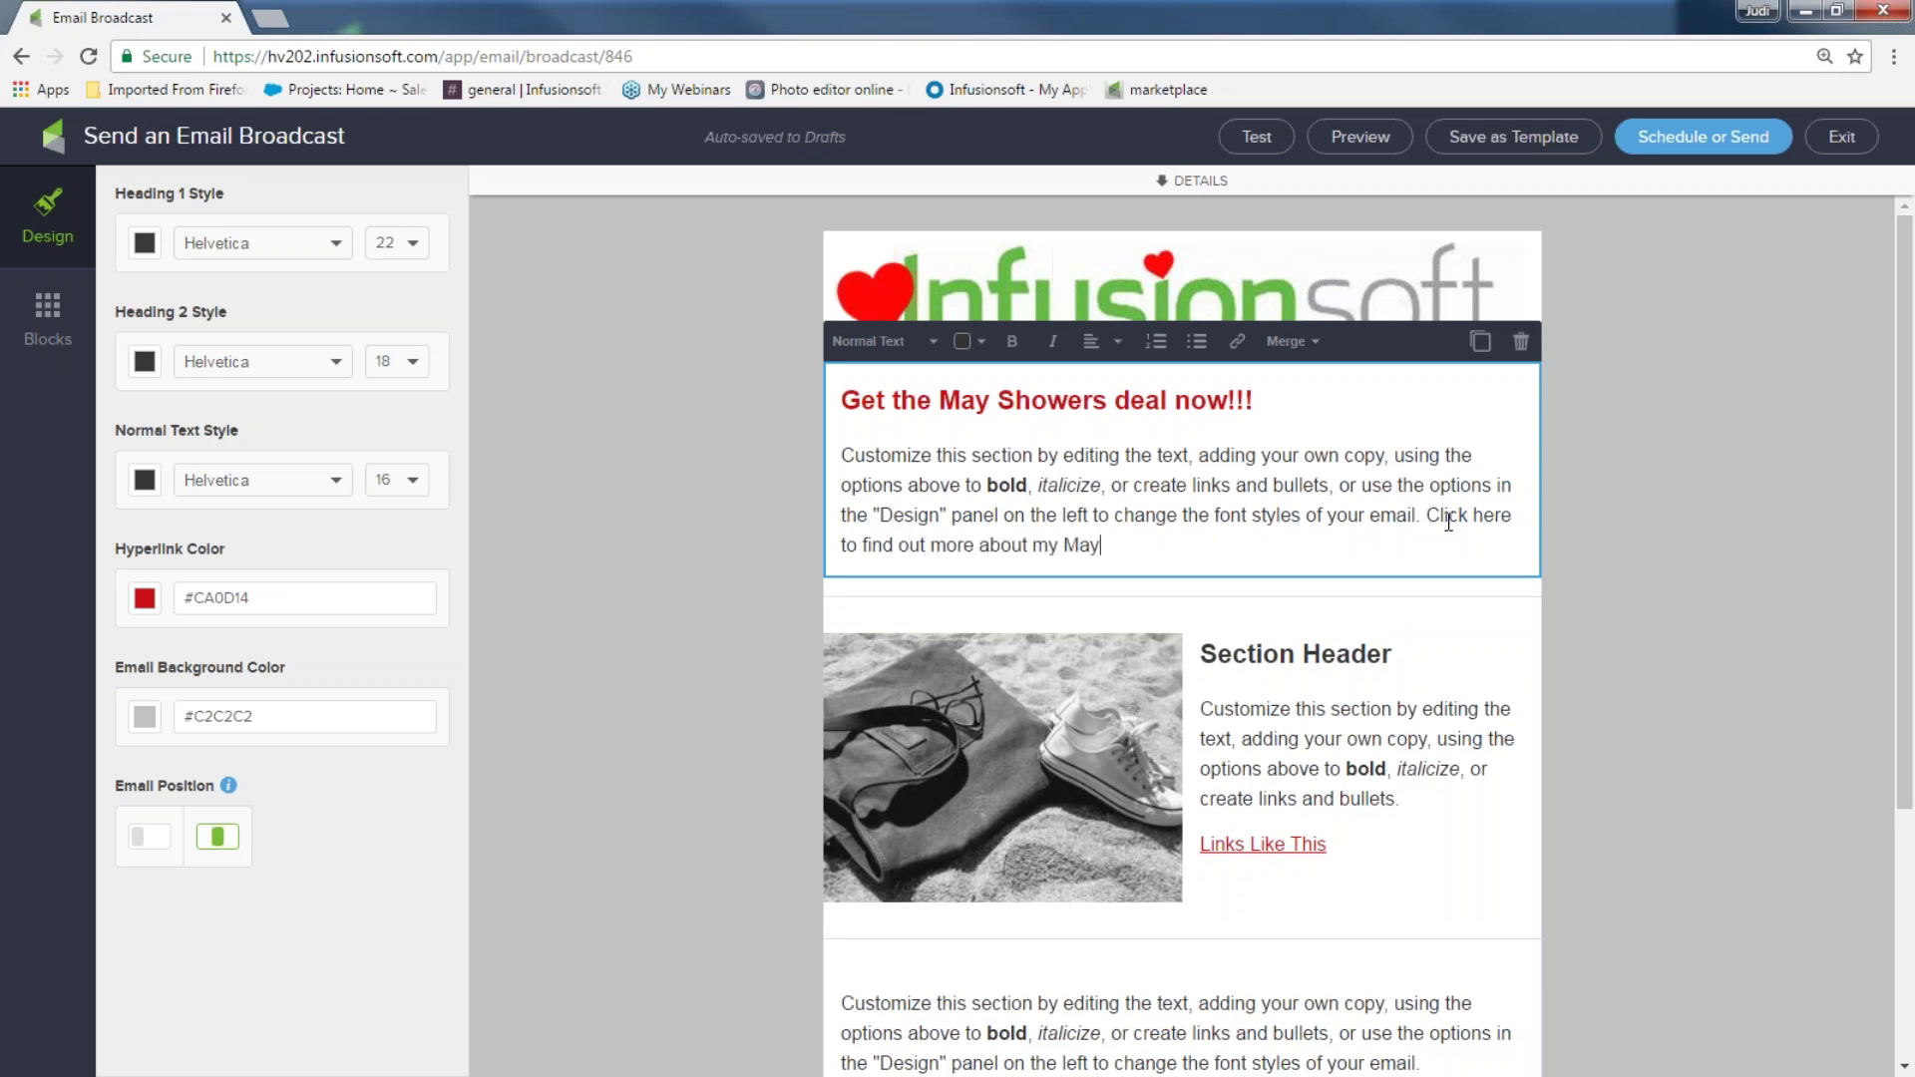
pyautogui.write(' Showers deal!!!')
# - Examine the hyperlink options for the "Click here to find out more about my May Showers deal!!!" sentence without inserting a link
pyautogui.moveTo(1424, 516); pyautogui.dragTo(1501, 543)
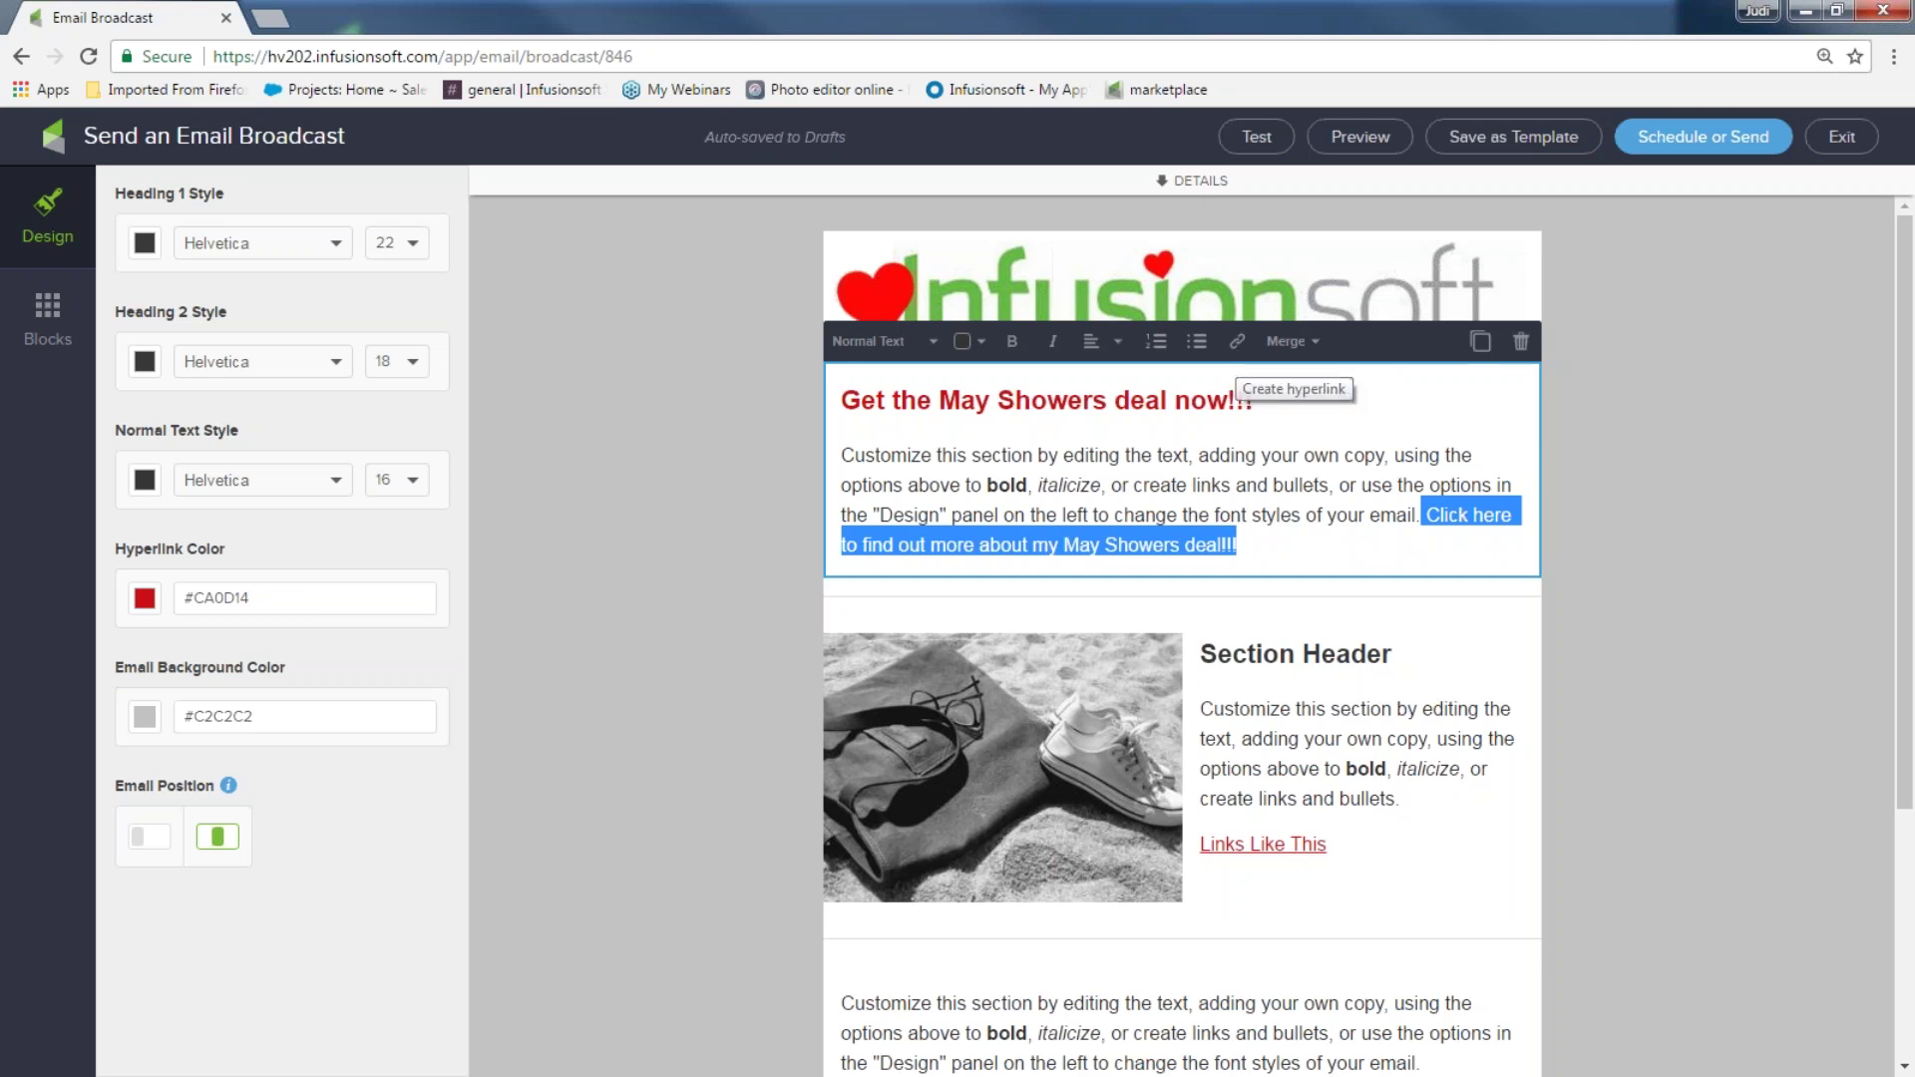
pyautogui.click(1240, 351)
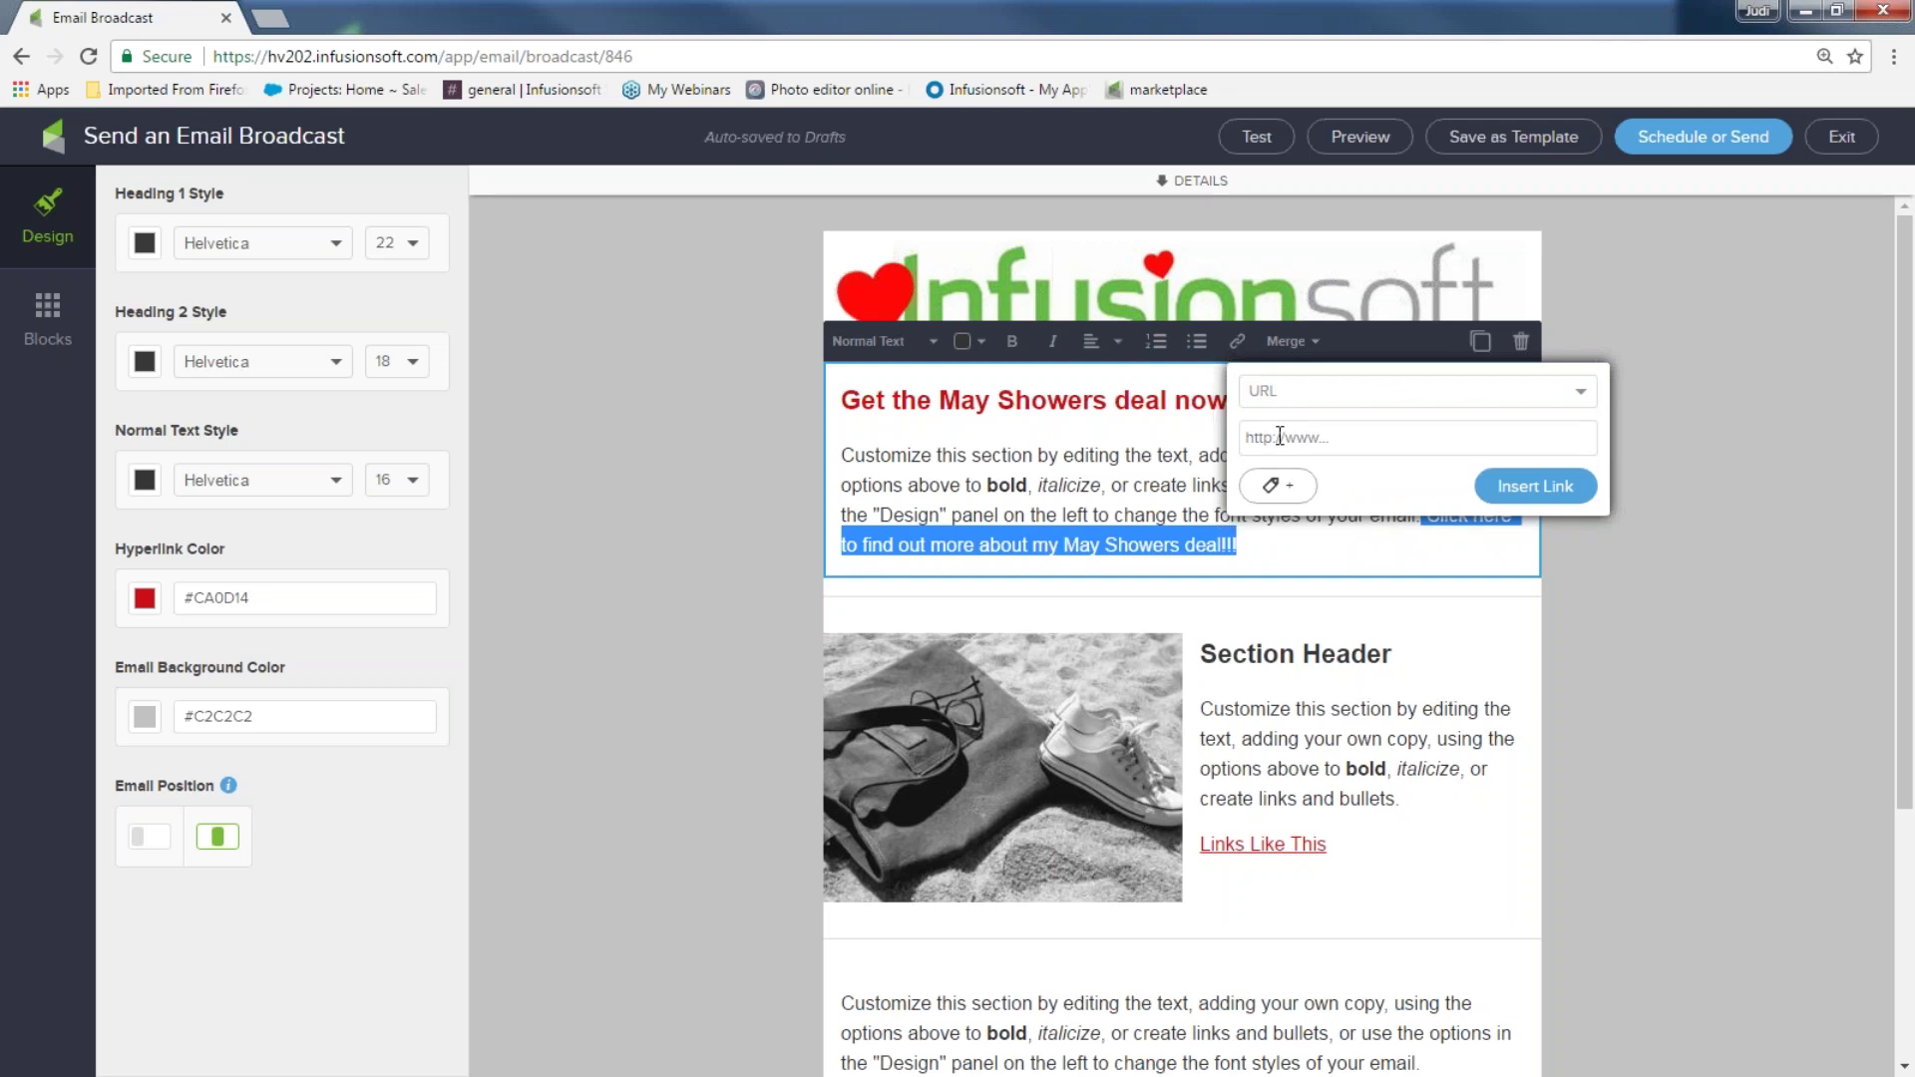
pyautogui.click(1646, 373)
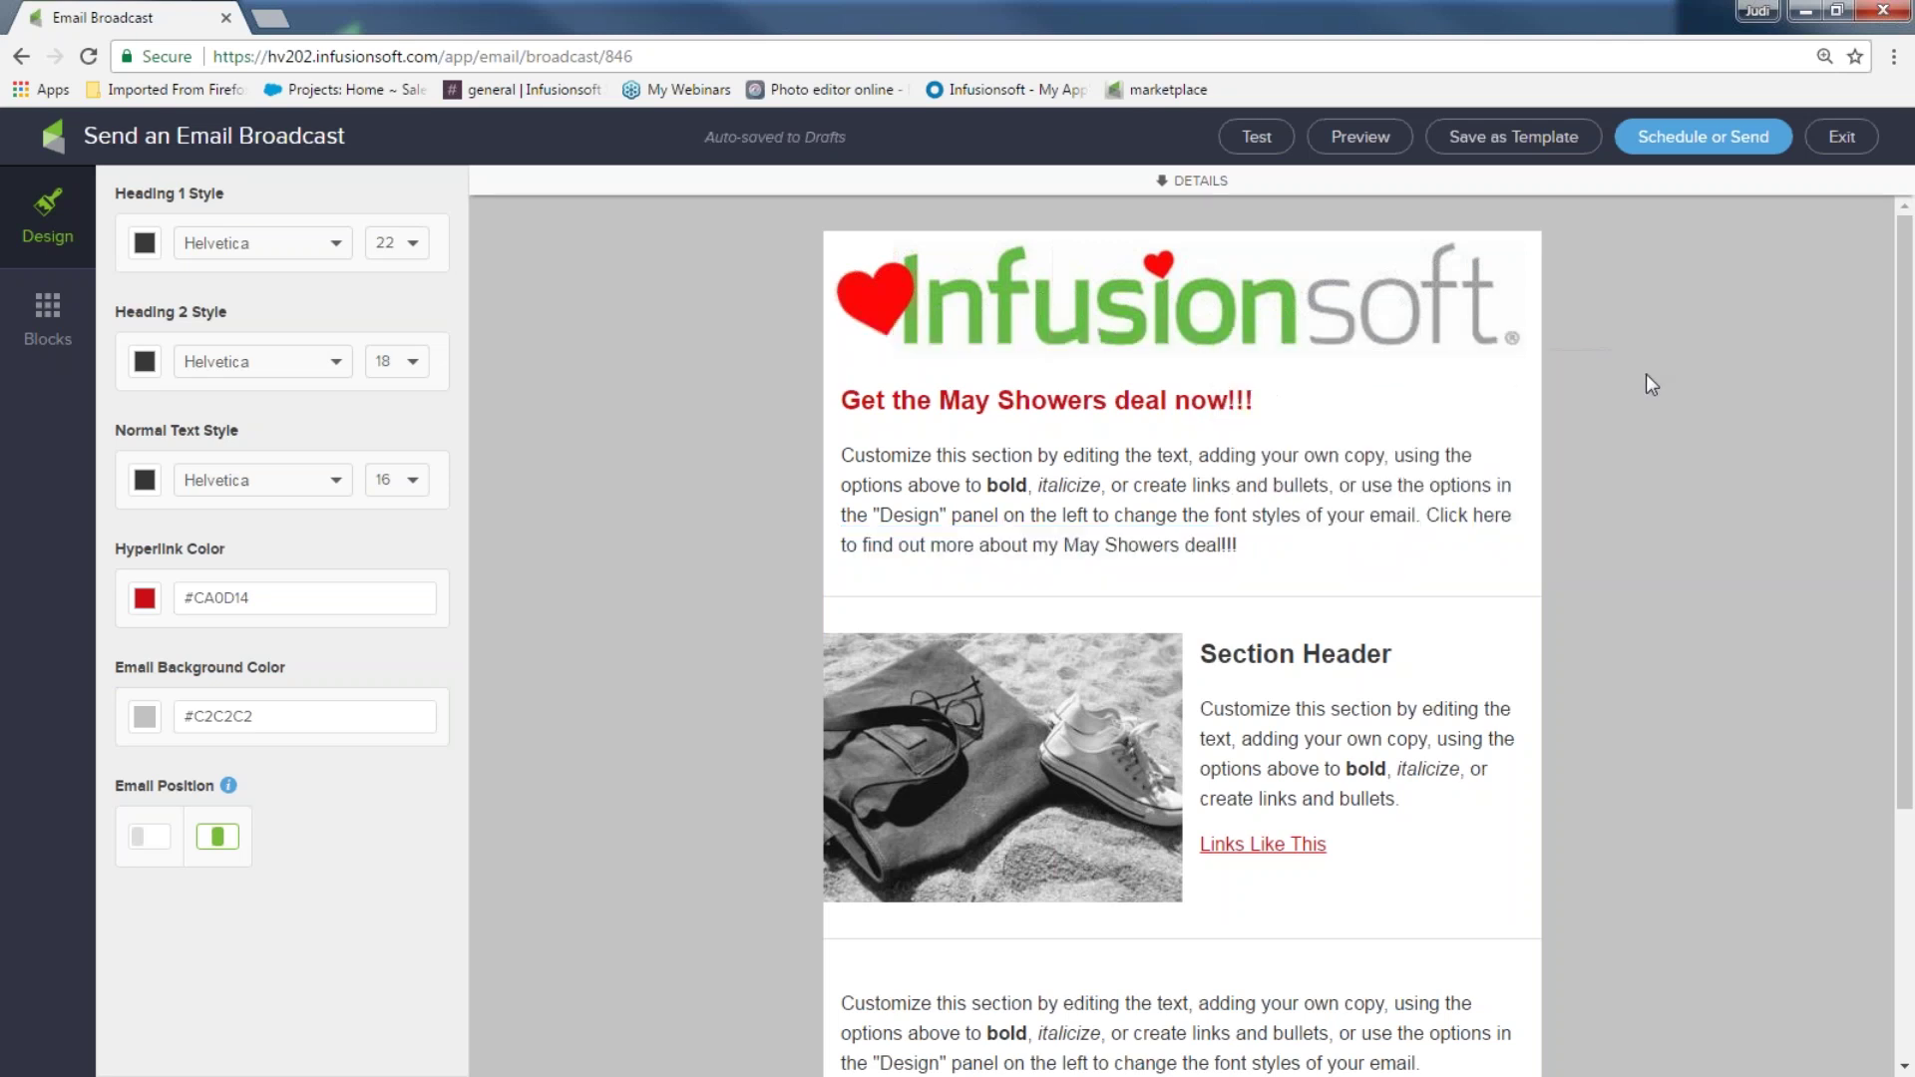
# - Reword the first section's closing sentence to "Click here to get my marketing ideas now!"
pyautogui.moveTo(1236, 545); pyautogui.dragTo(822, 576)
pyautogui.write('to get ')
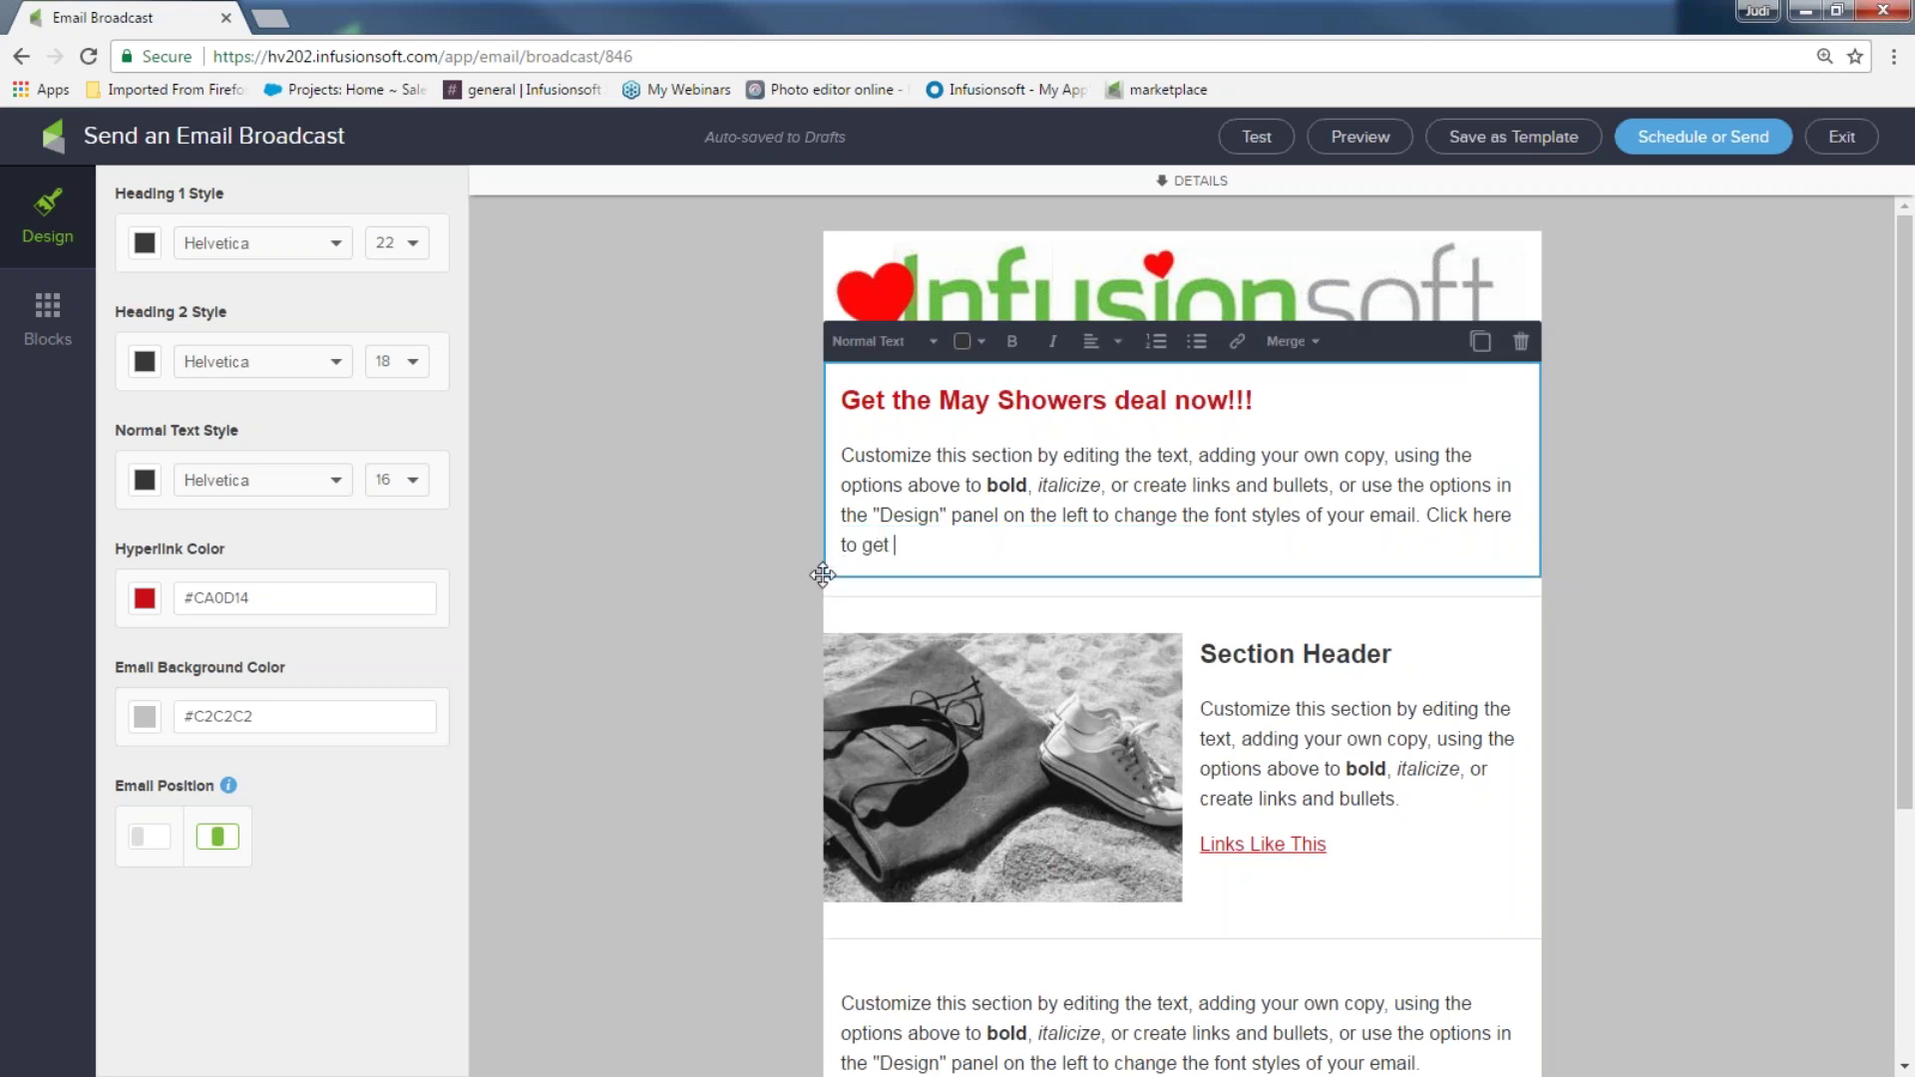
pyautogui.write('my marketing ideas now!')
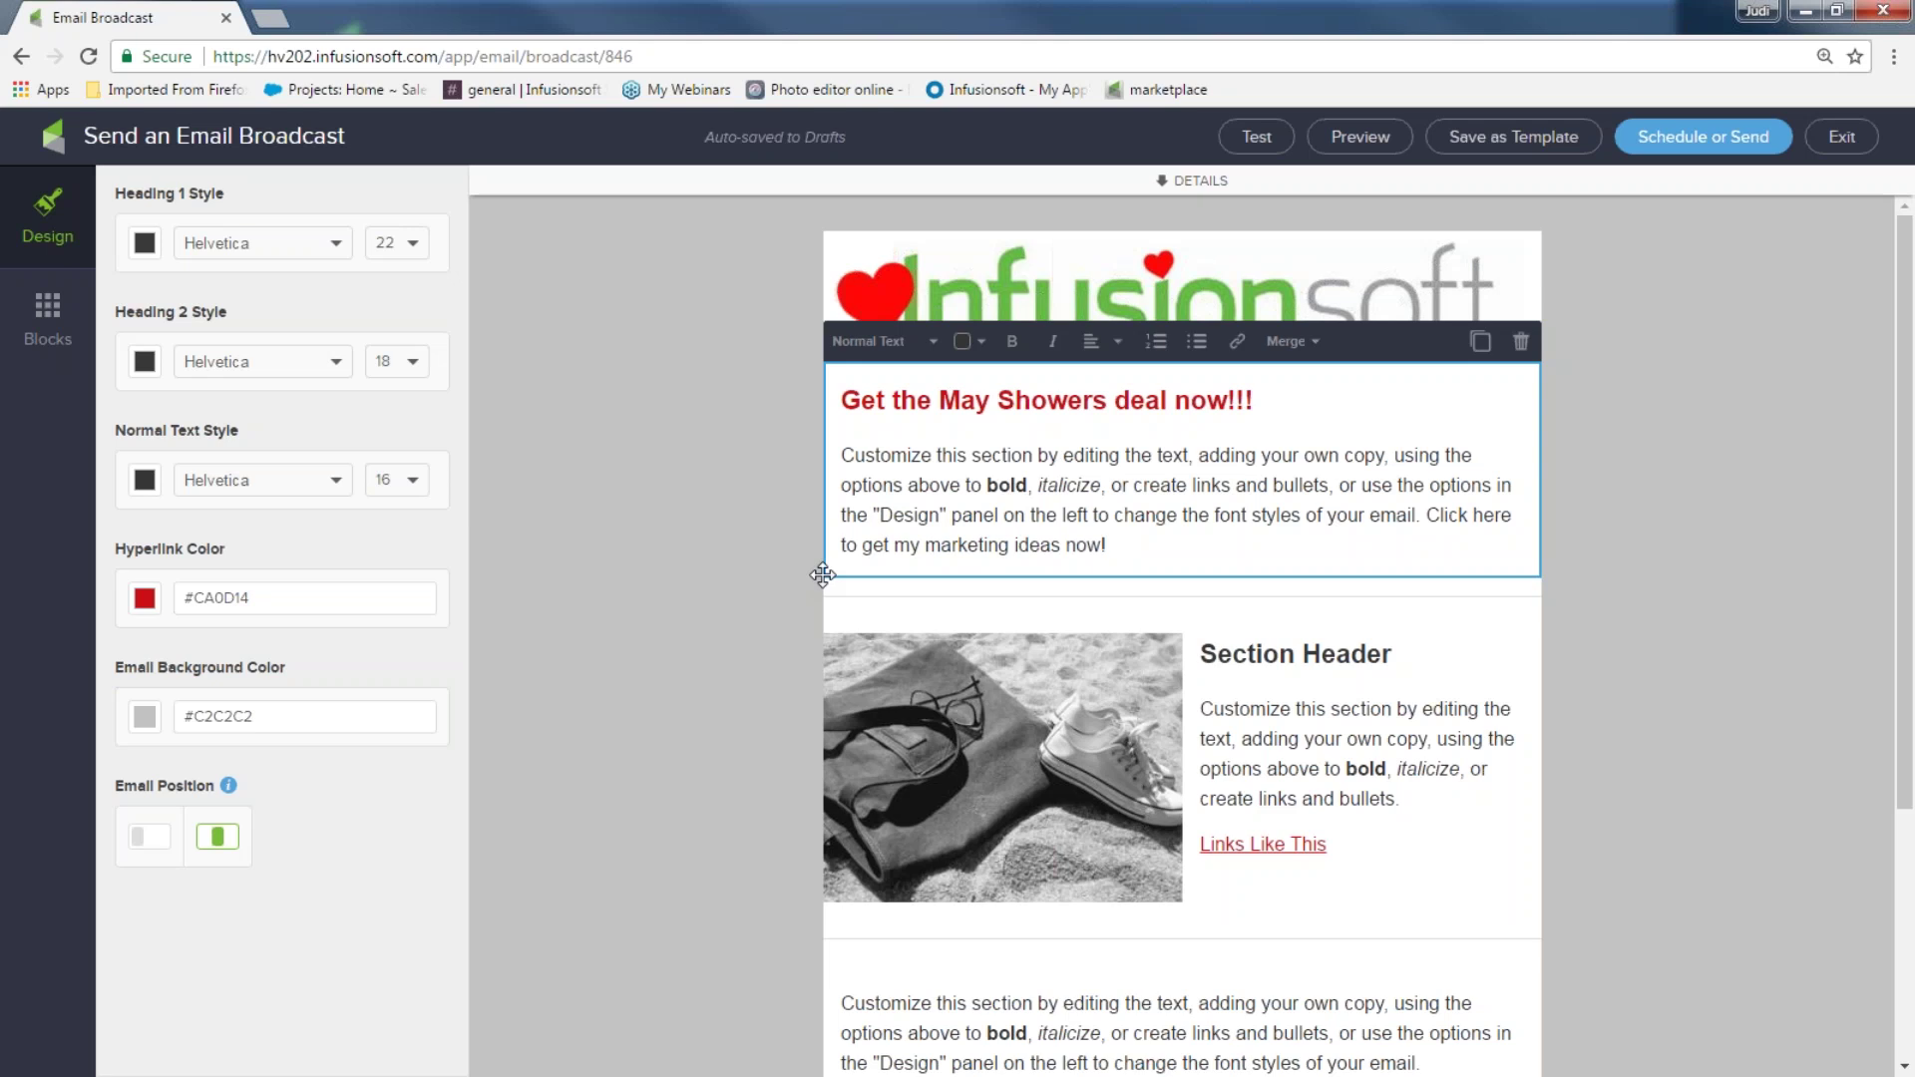
# - Set up a file download link to "5 Fun-Newsletter ideas 4U.docx" on the "Click here to get my marketing ideas now!" sentence
pyautogui.click(1424, 515)
pyautogui.hotkey('ctrl', 'shift', 'End')
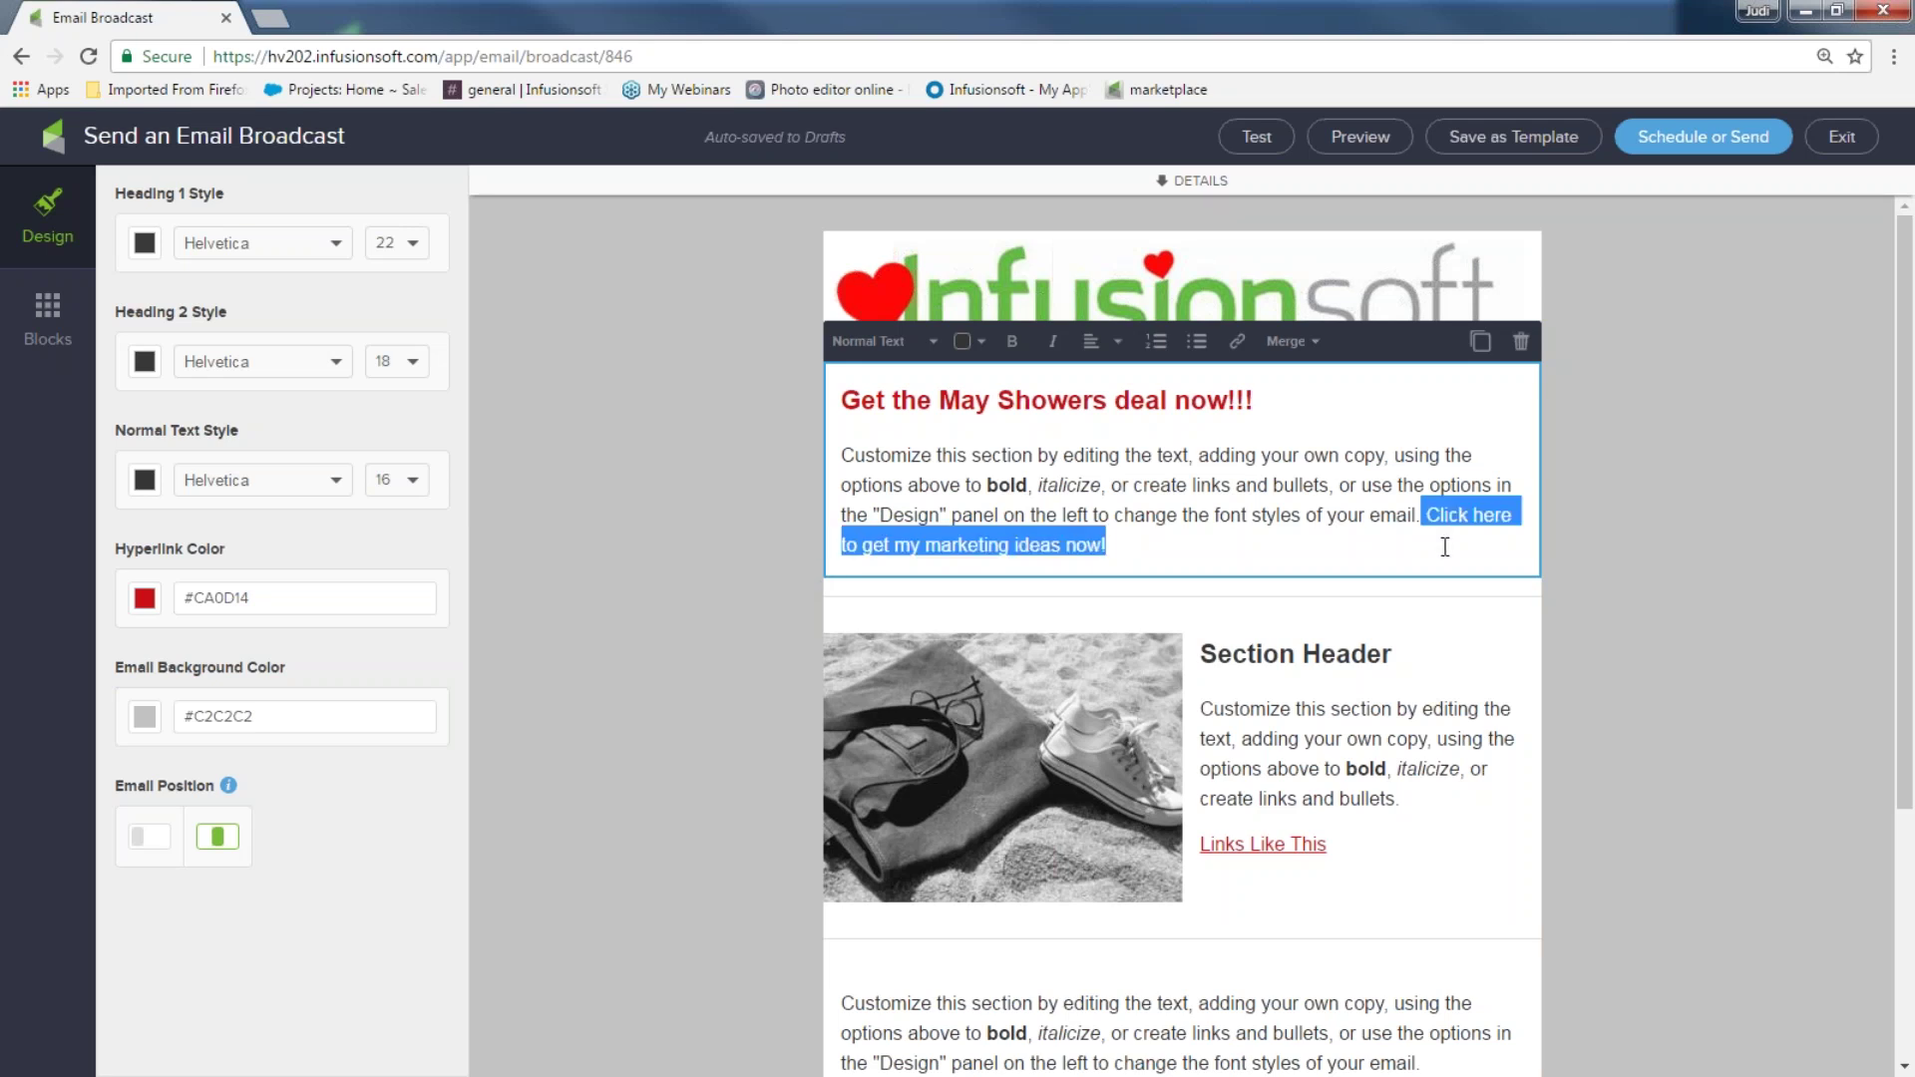
pyautogui.click(1238, 343)
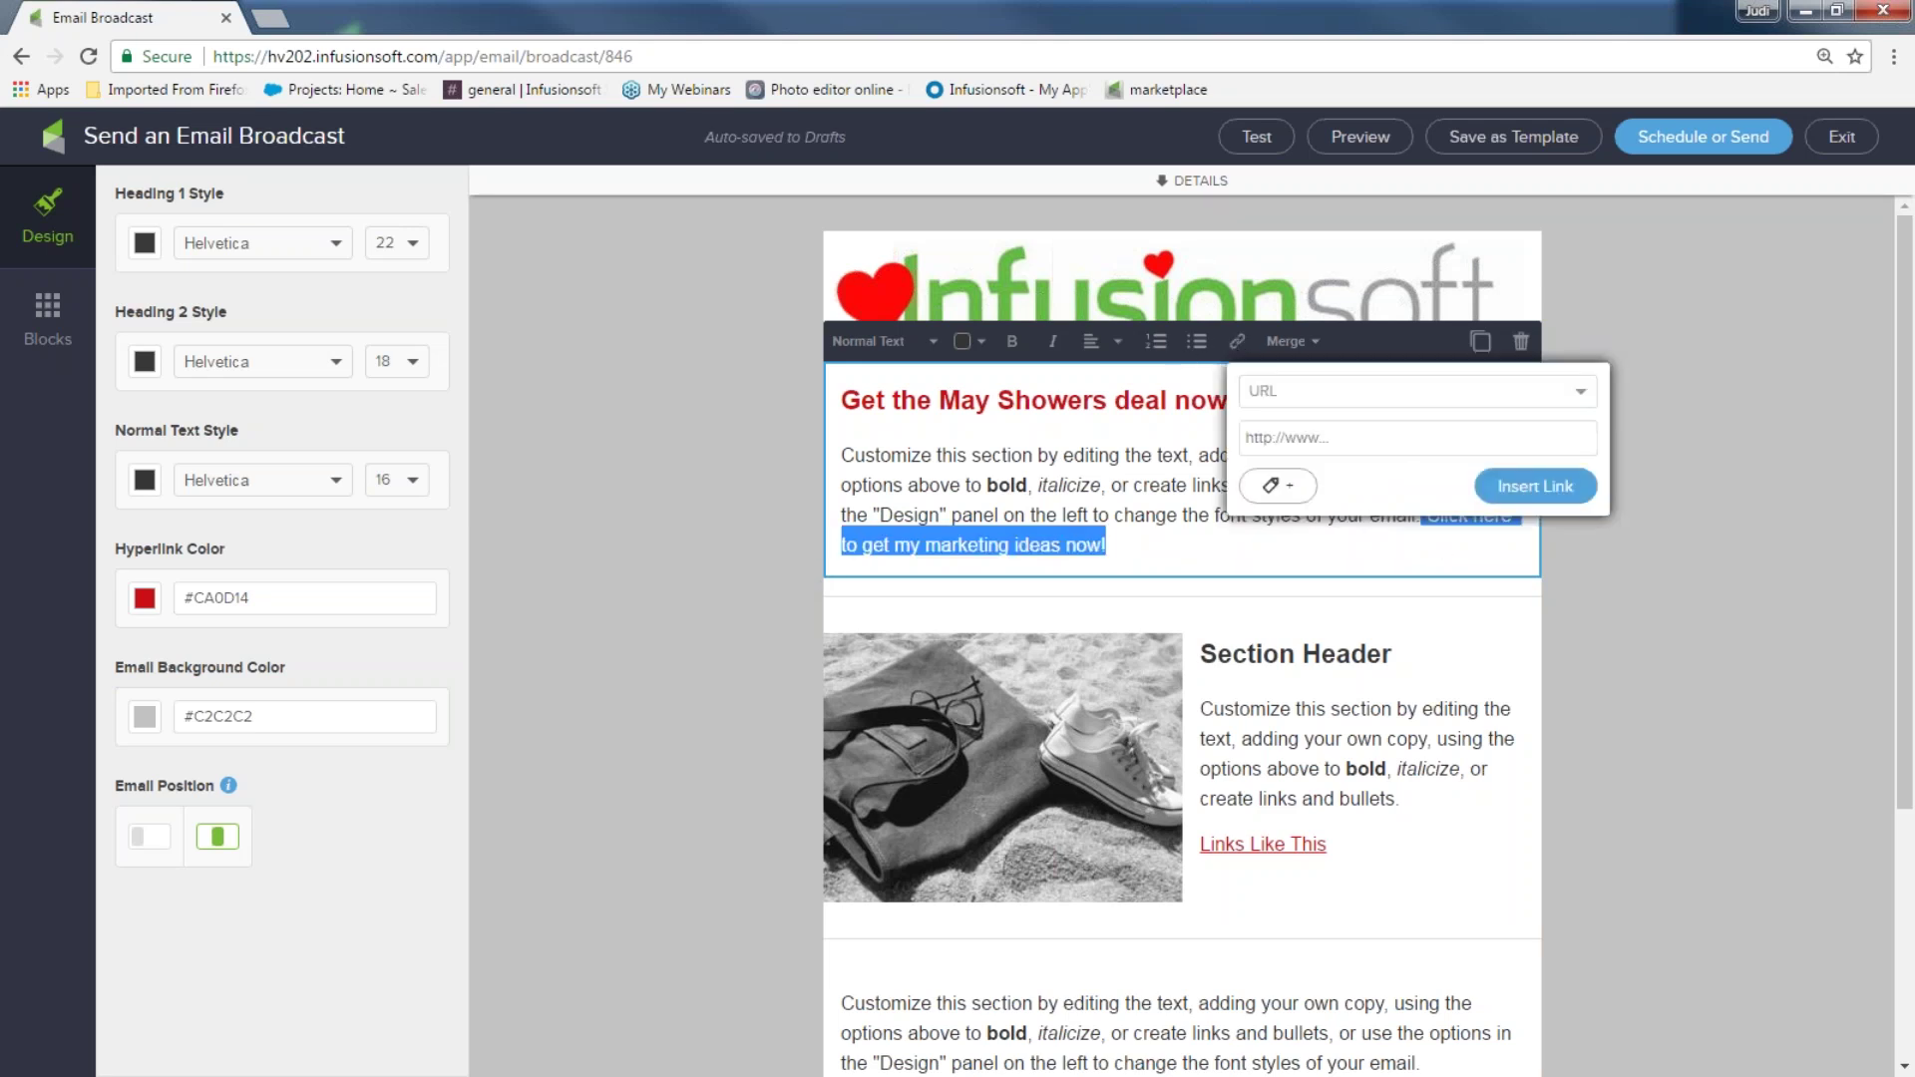
pyautogui.click(1582, 397)
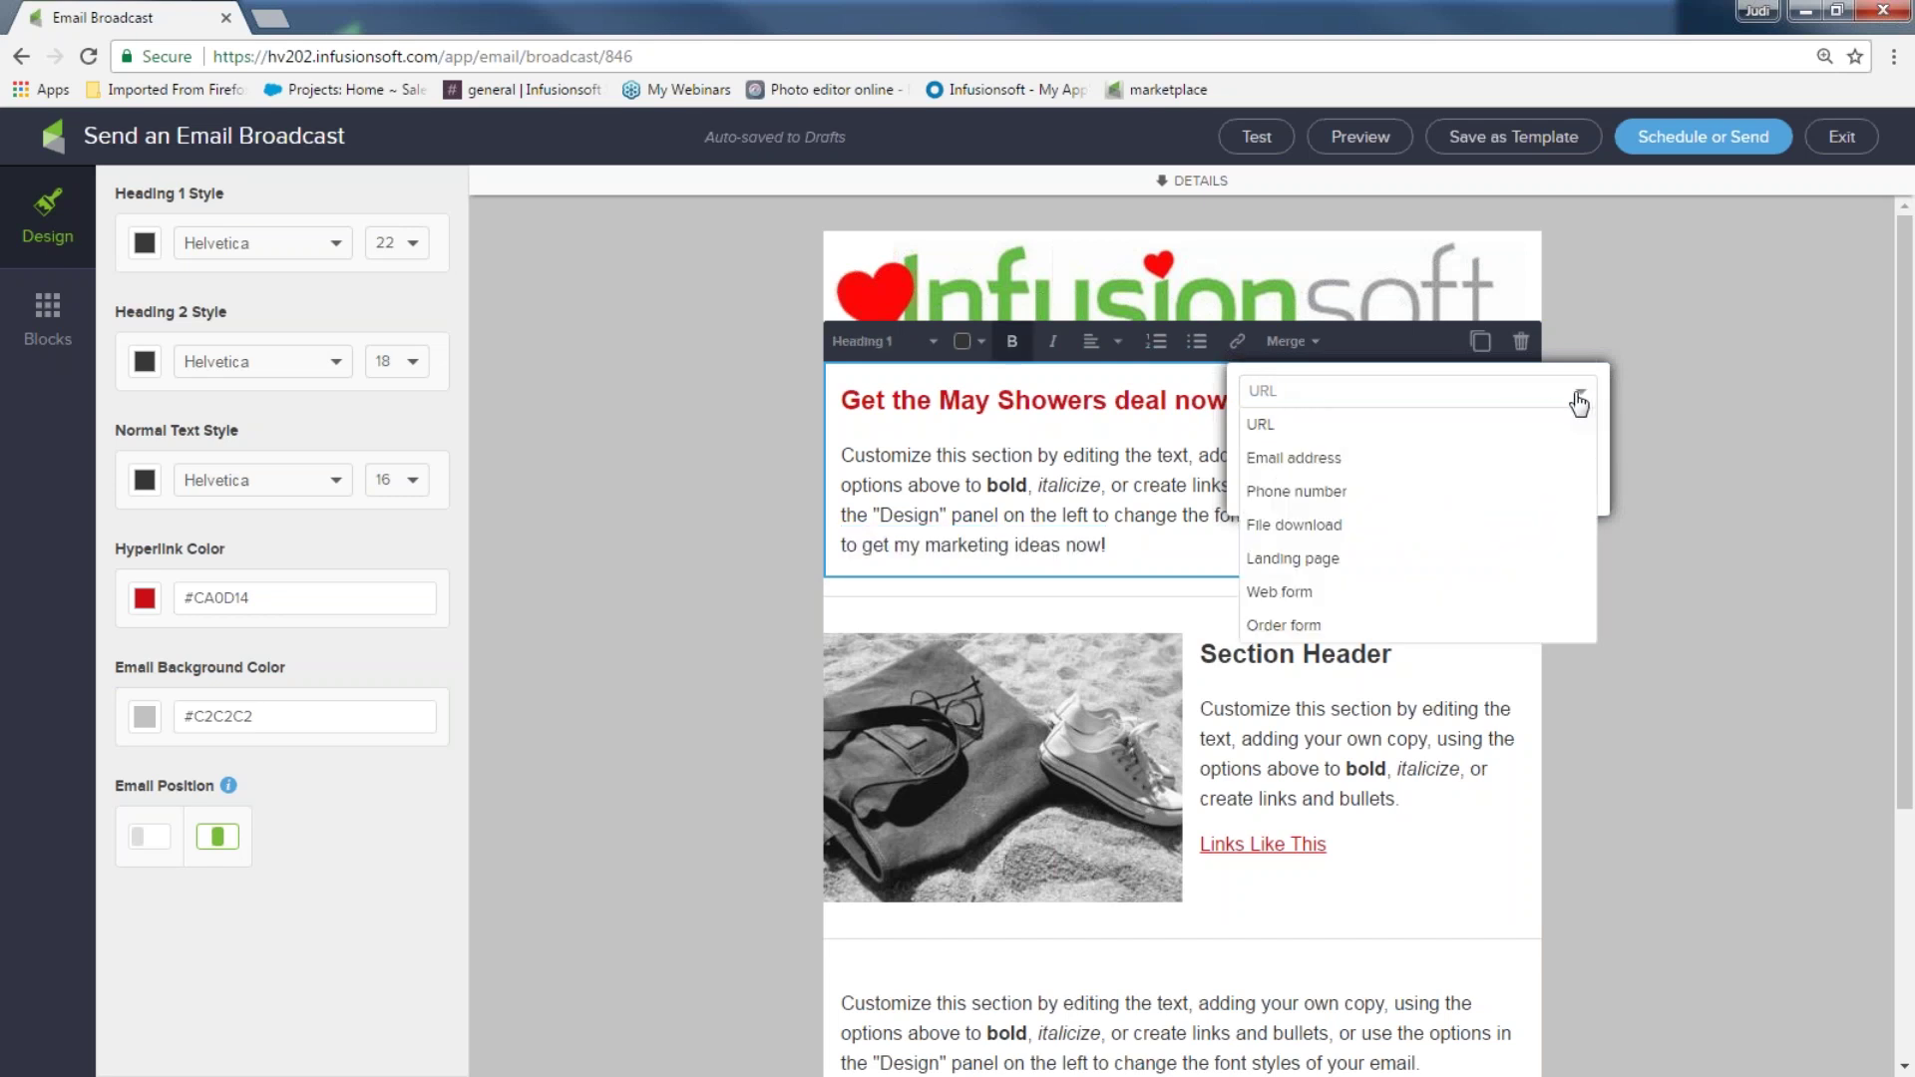
pyautogui.click(1303, 540)
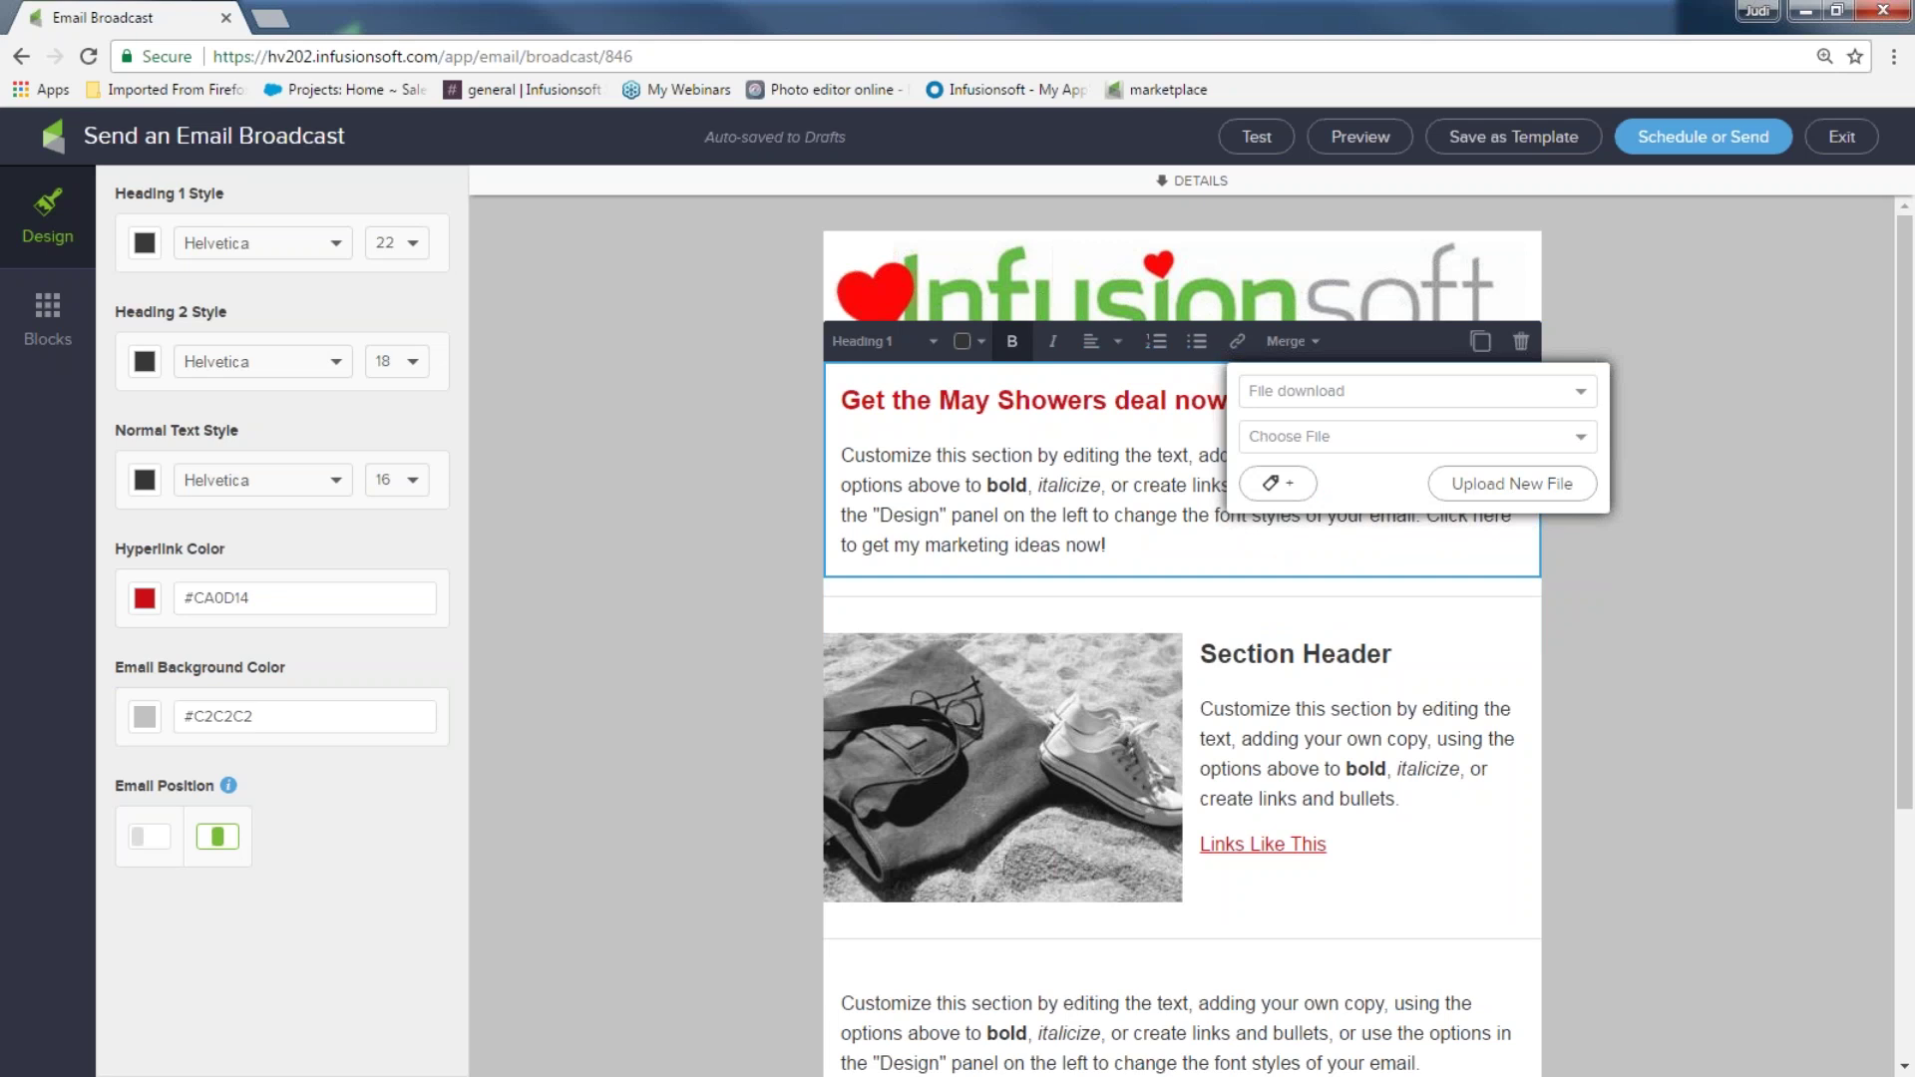
pyautogui.click(1583, 440)
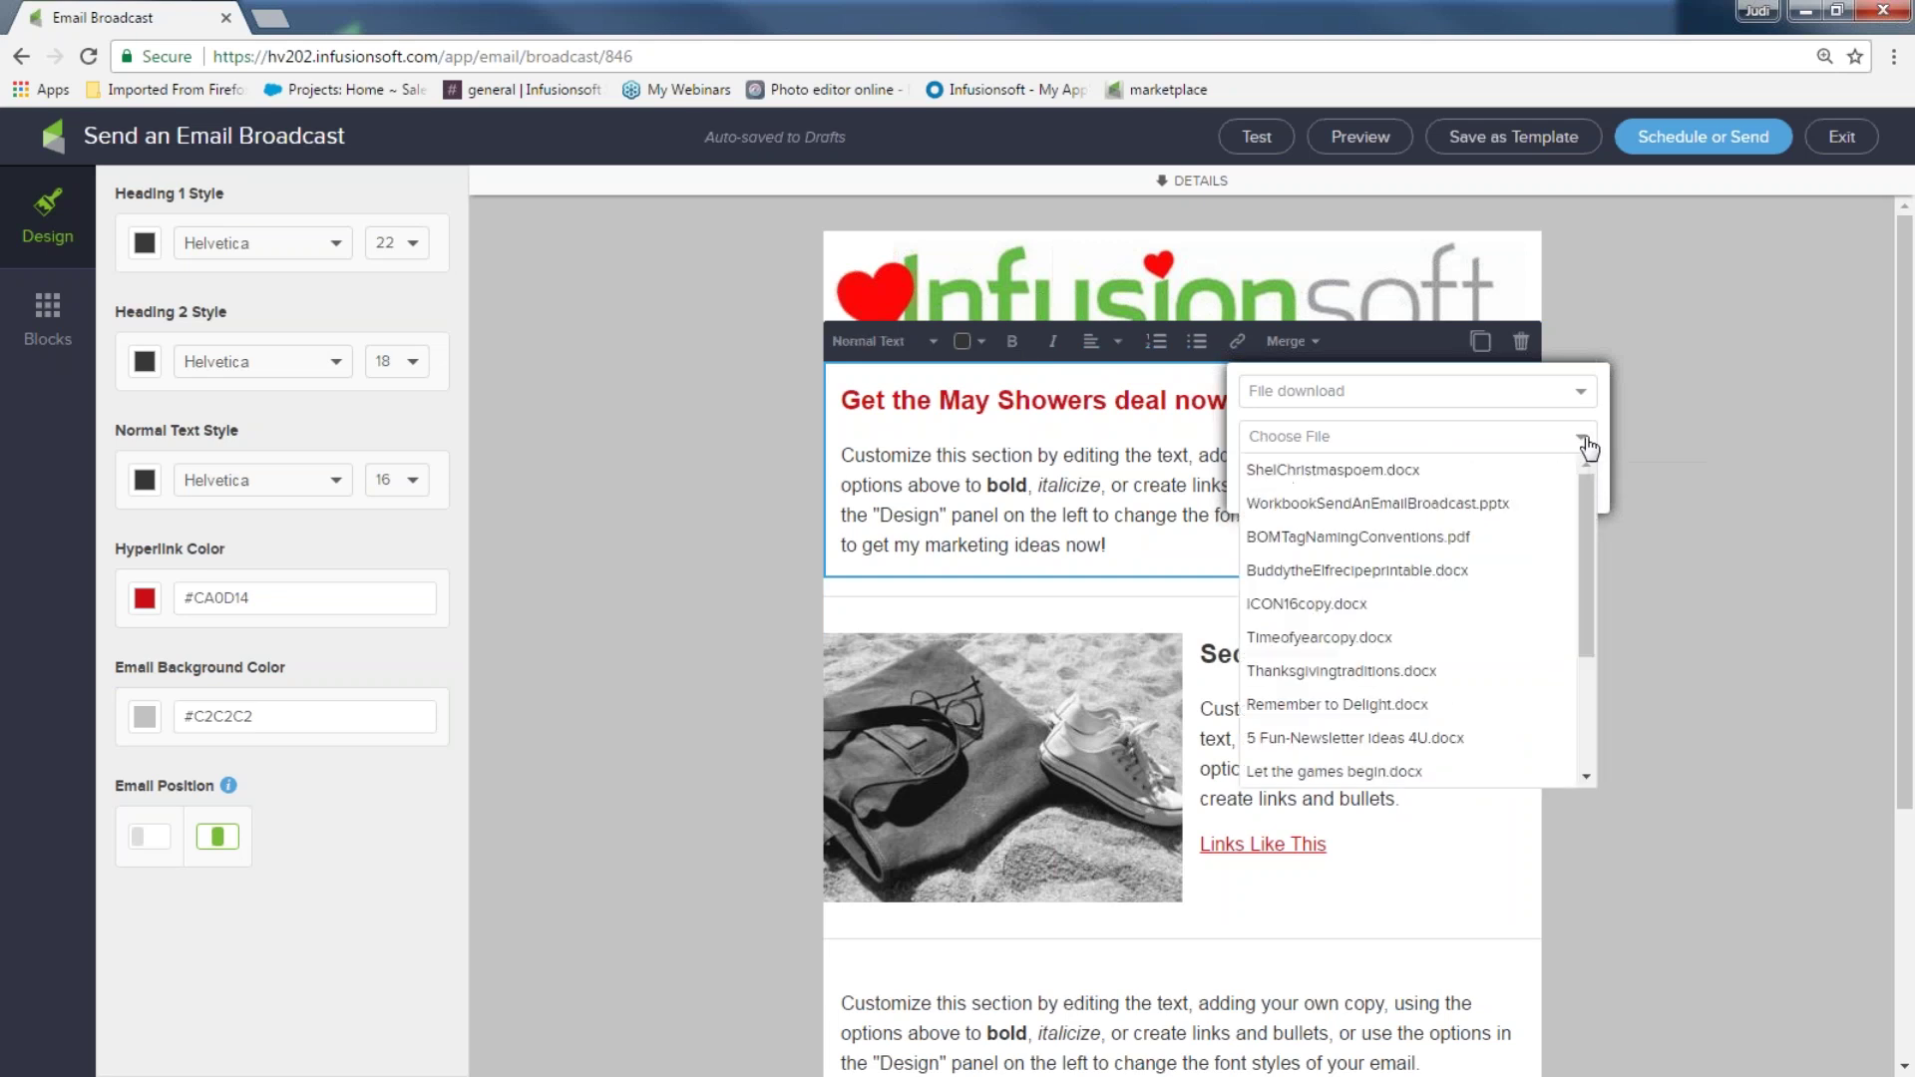
pyautogui.click(1383, 743)
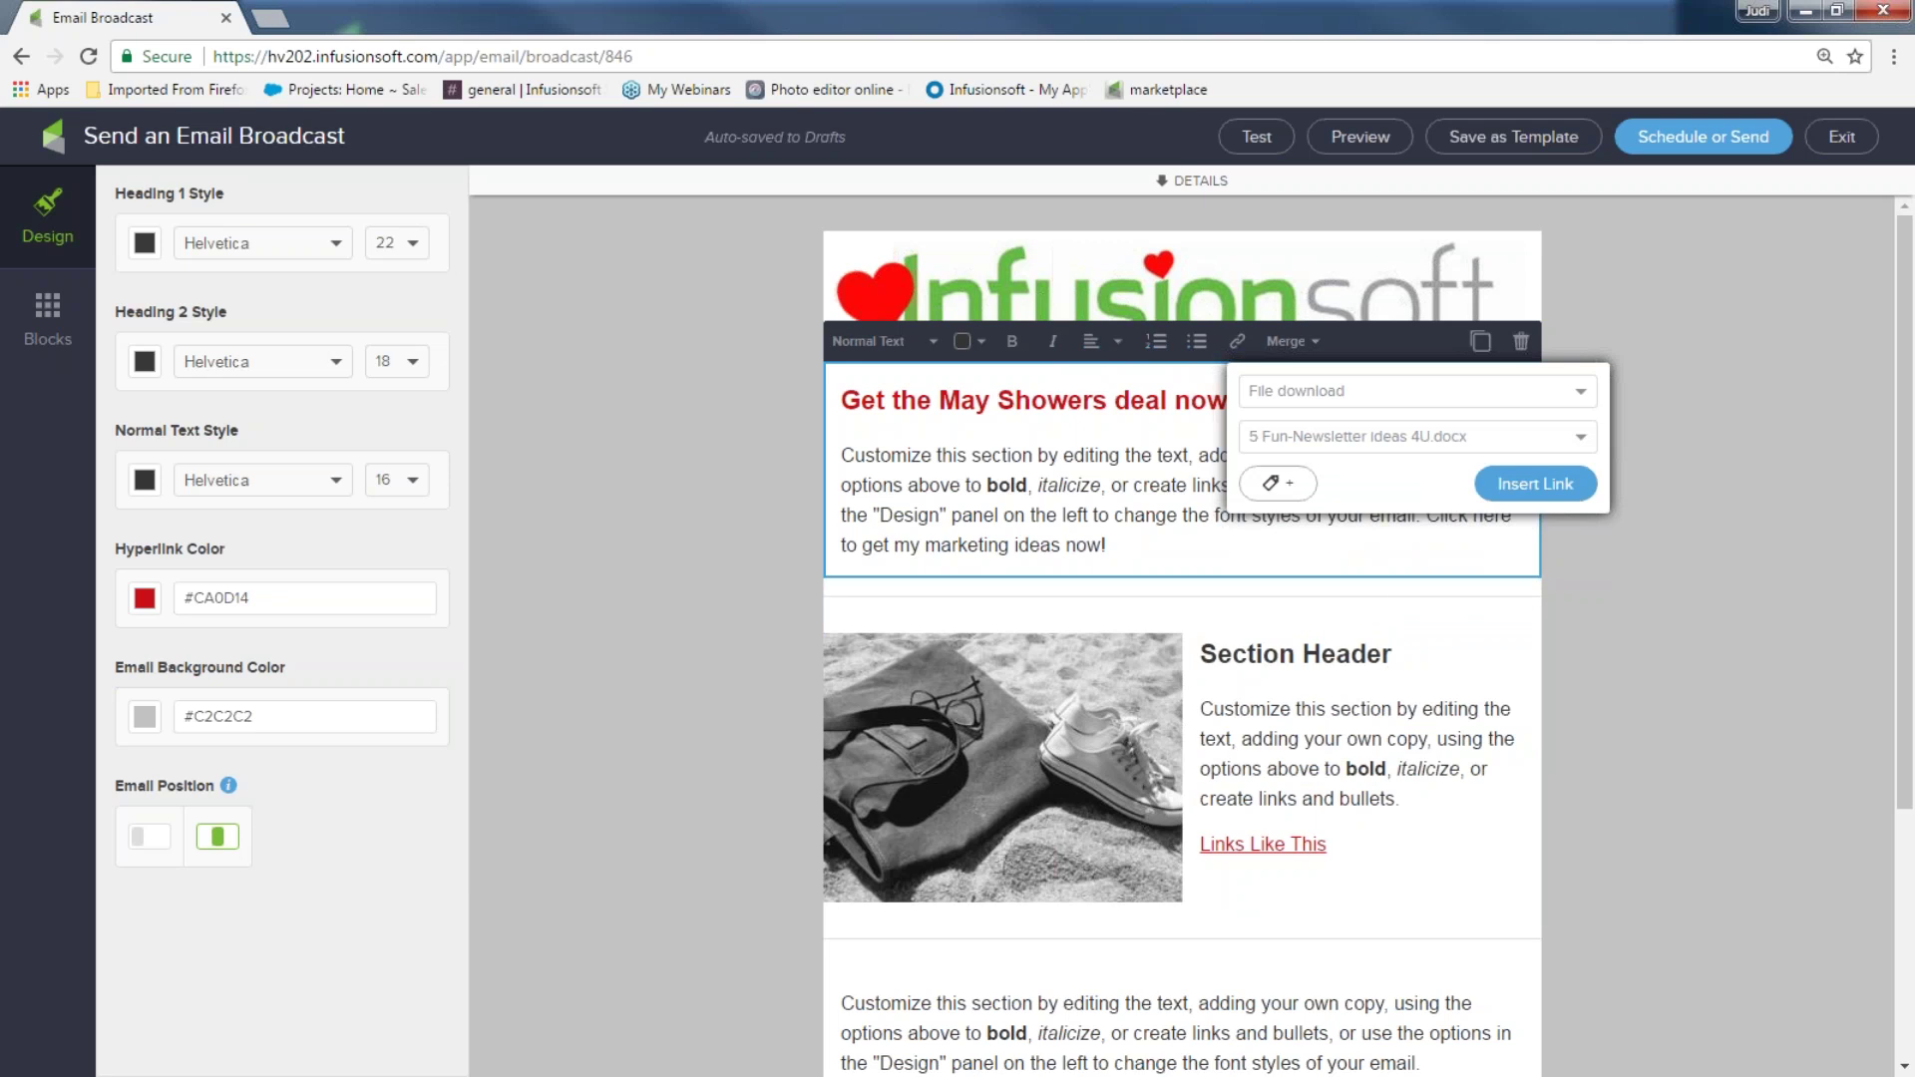
# - Apply the "downloaded ideas" tag to the file download link and insert the link
pyautogui.click(1272, 482)
pyautogui.click(1289, 504)
pyautogui.write('dow')
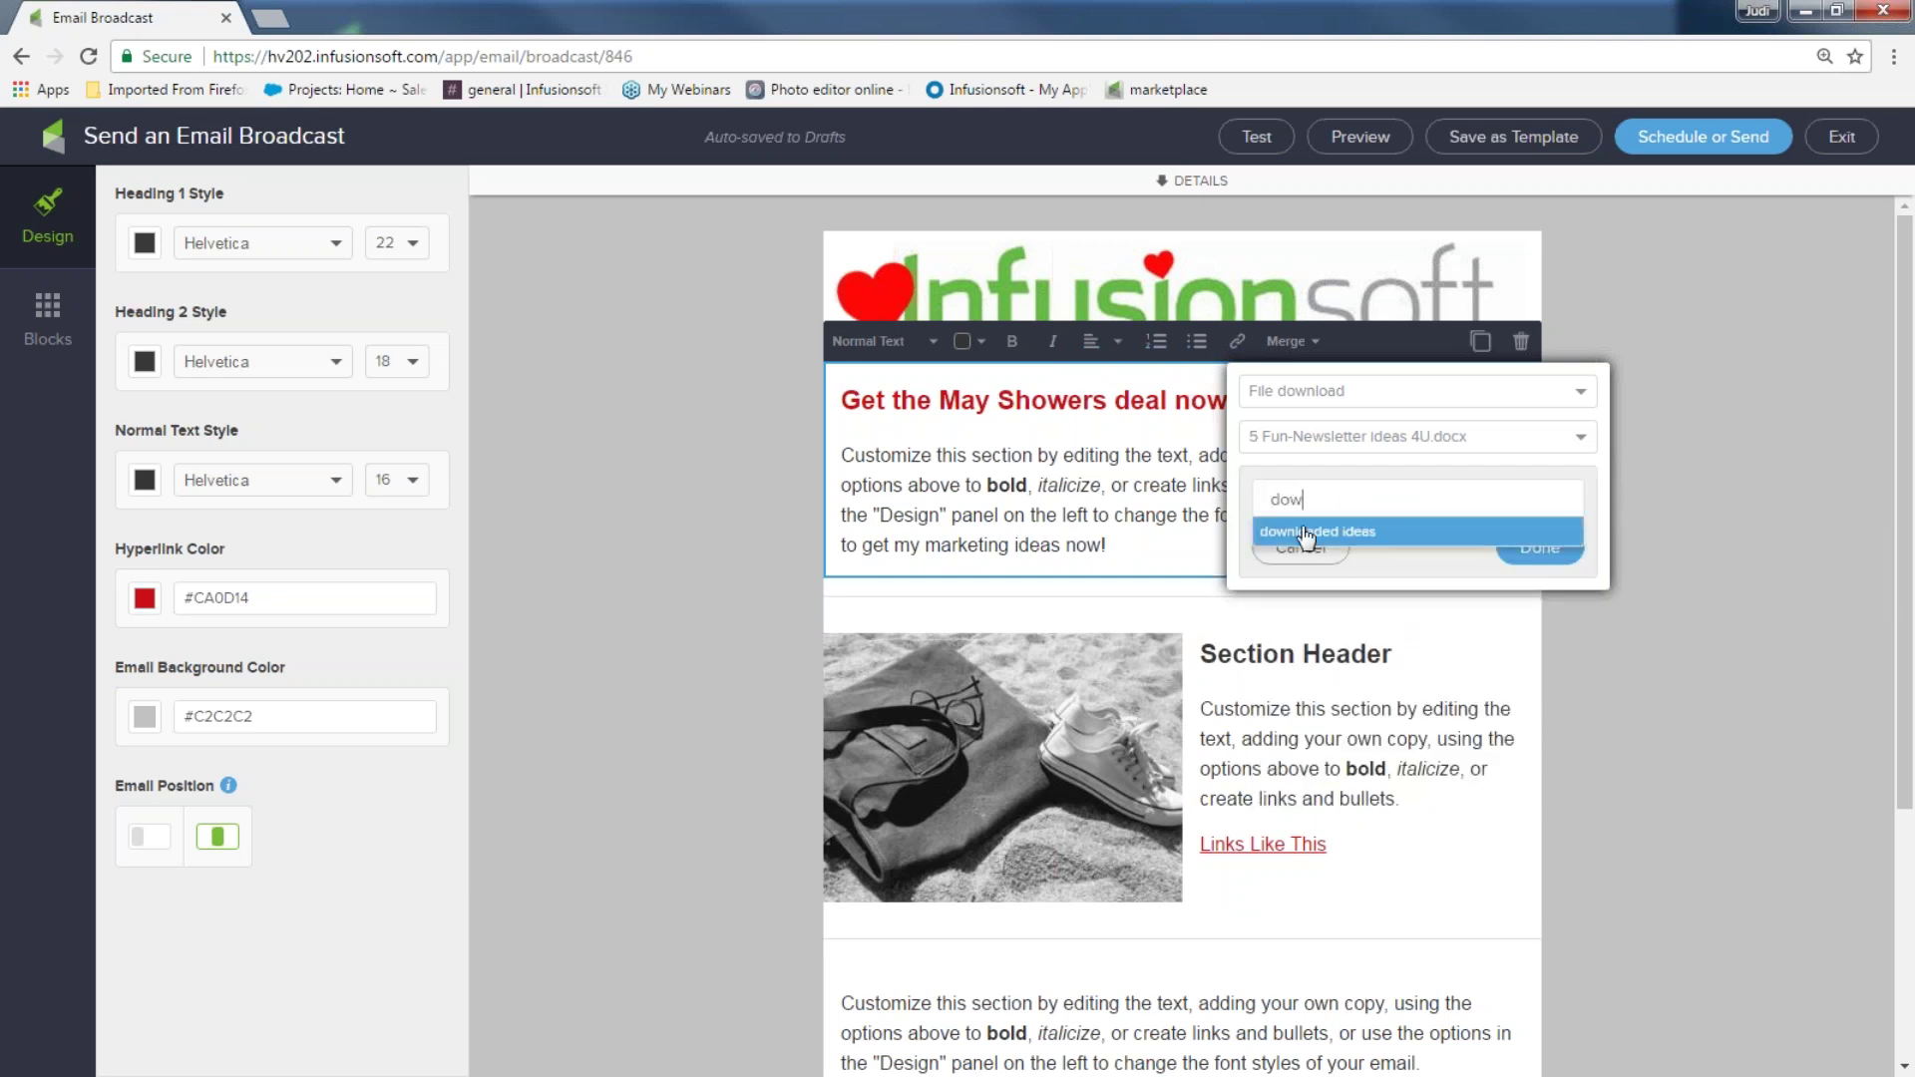
pyautogui.click(1304, 534)
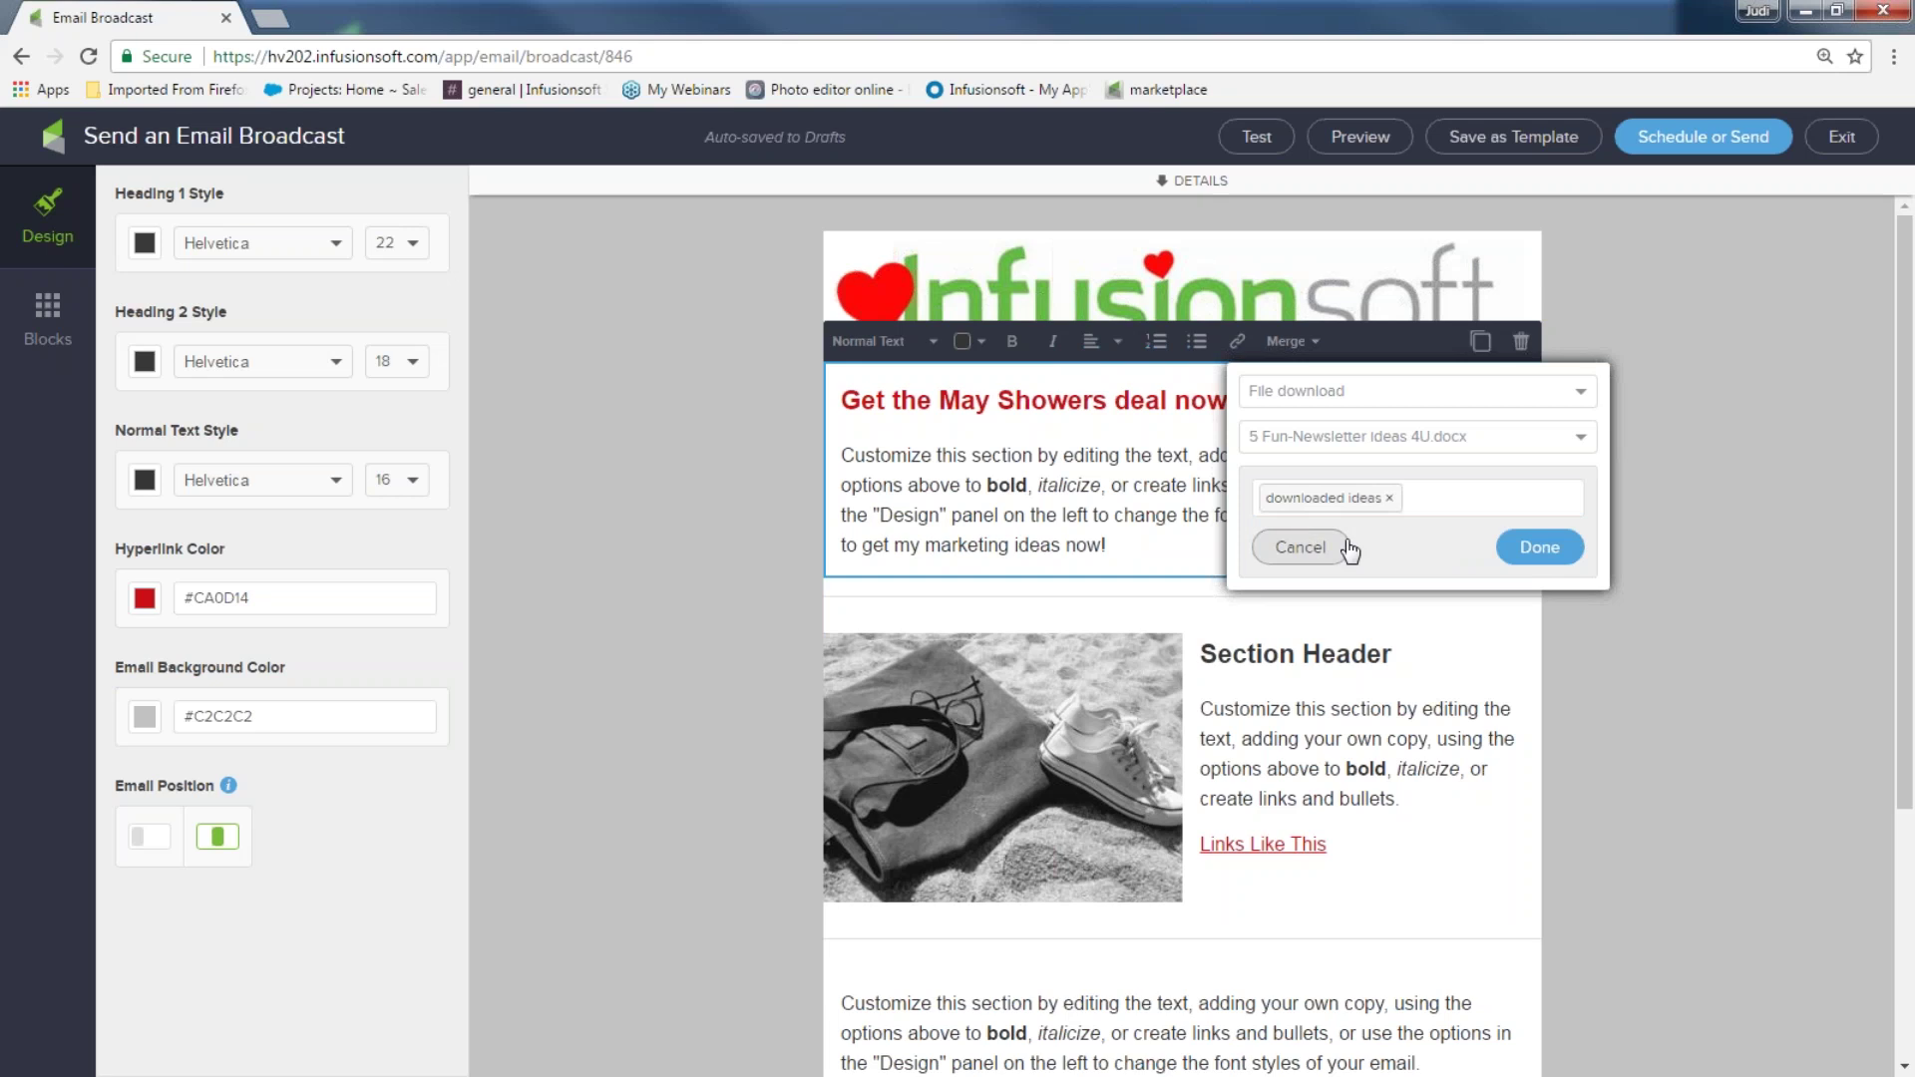
pyautogui.click(1539, 547)
pyautogui.click(1535, 483)
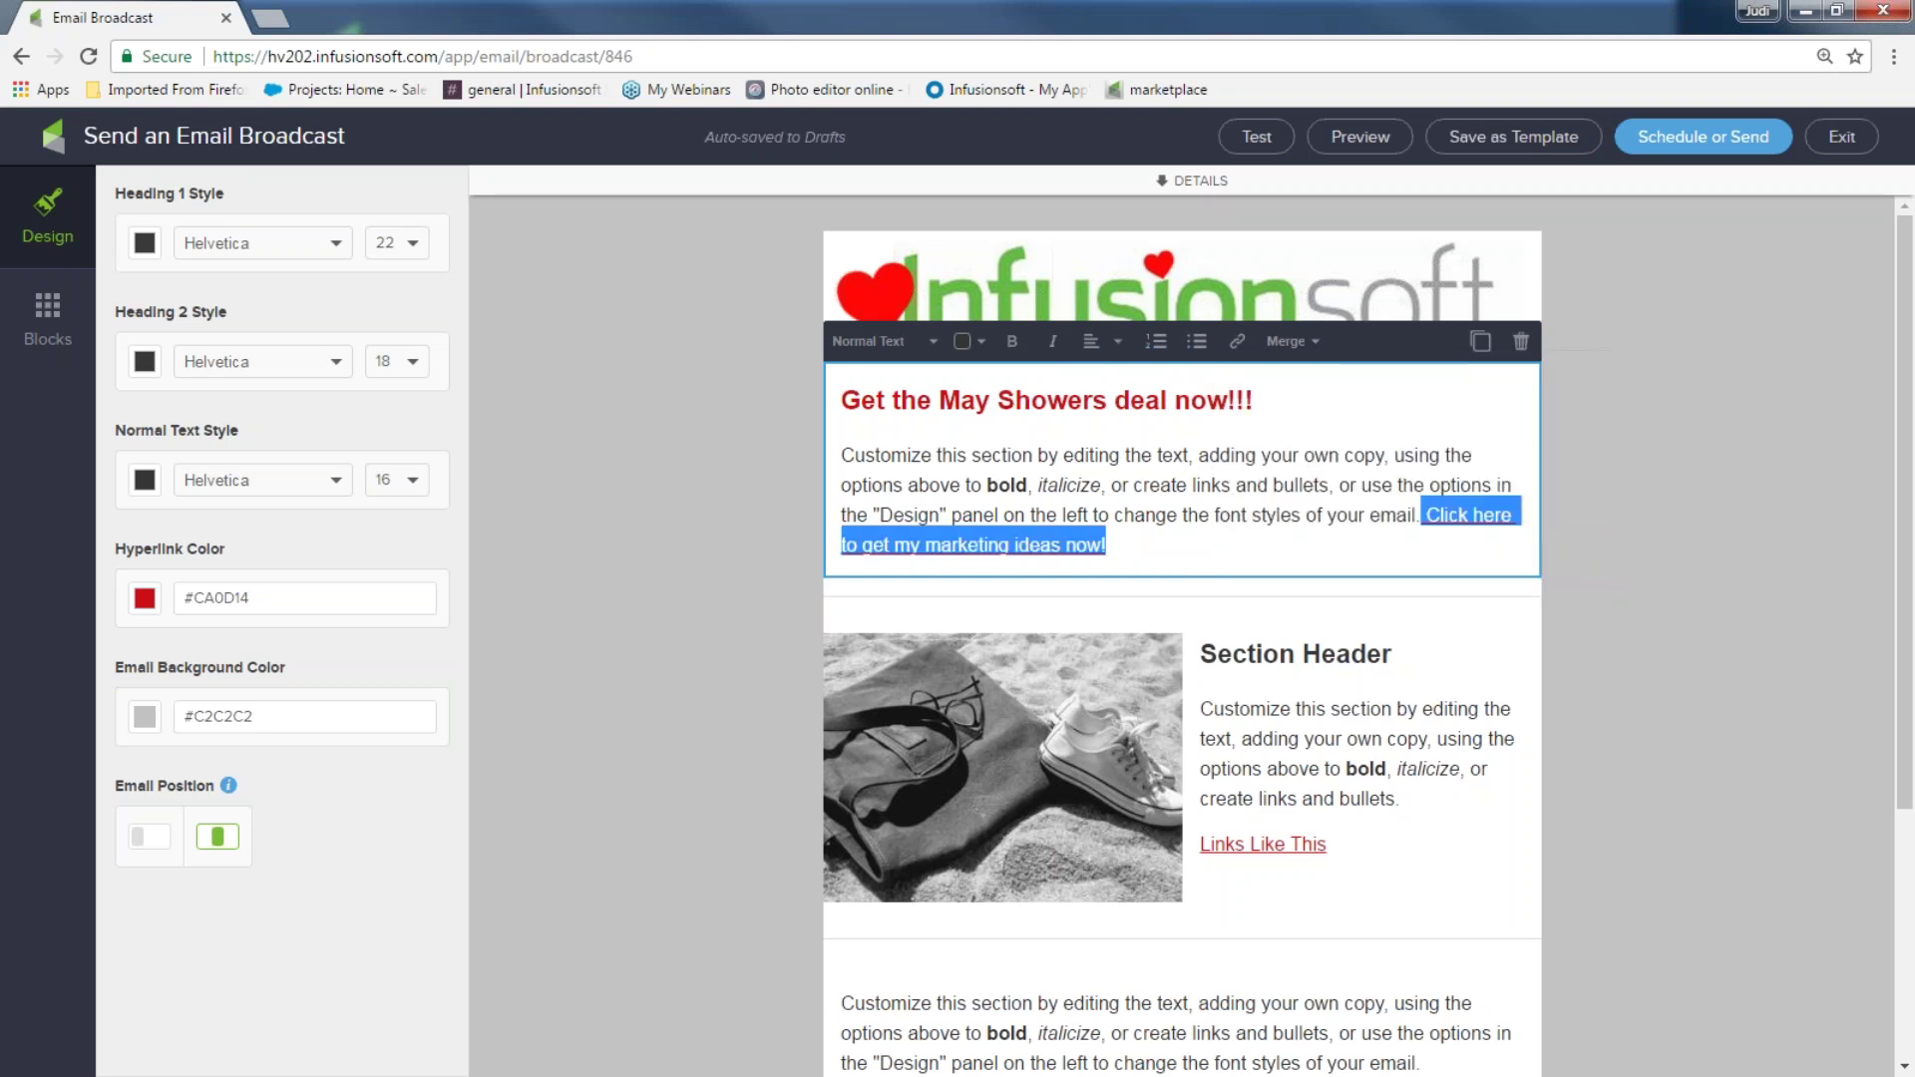
pyautogui.click(1706, 523)
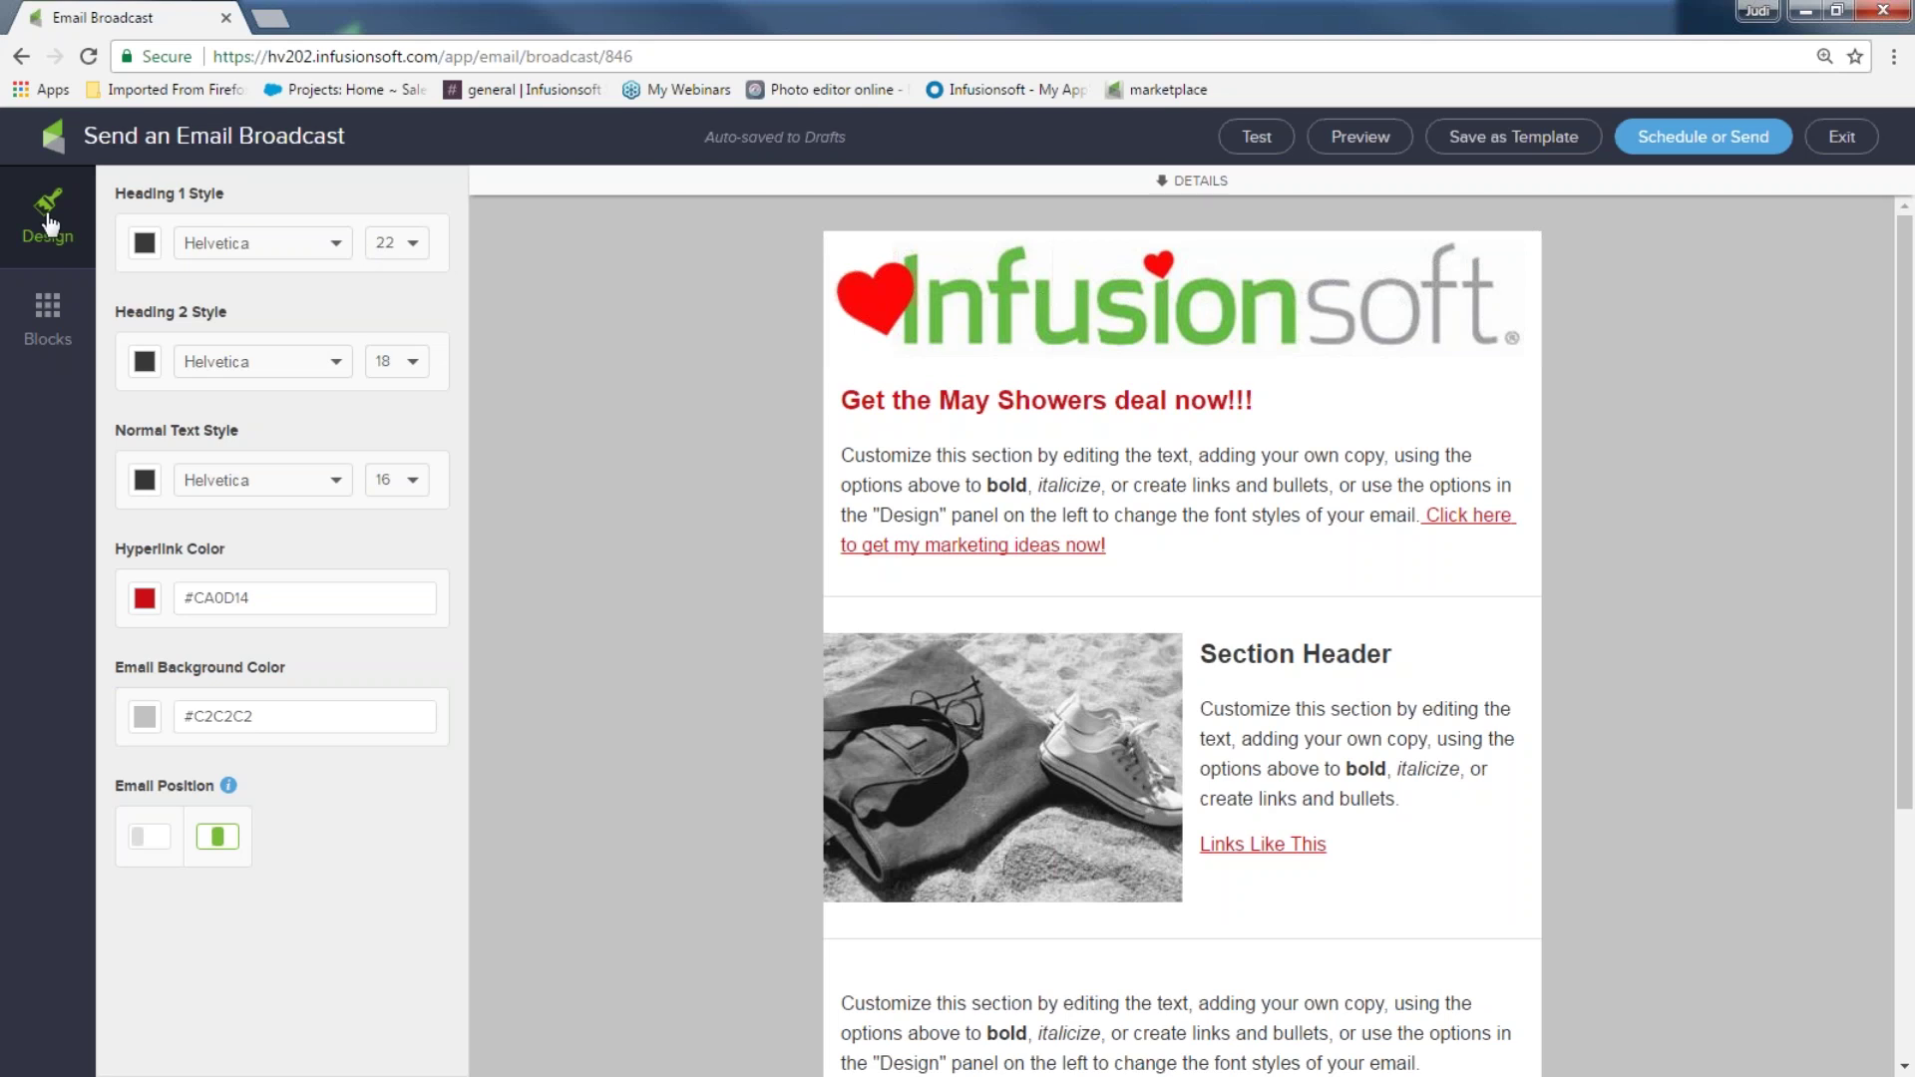
# - Set the email's hyperlink color to blue #3859C9
pyautogui.click(144, 601)
pyautogui.click(303, 758)
# - Shorten the divider below the first section slightly and color it blue #3859C9
pyautogui.click(1060, 598)
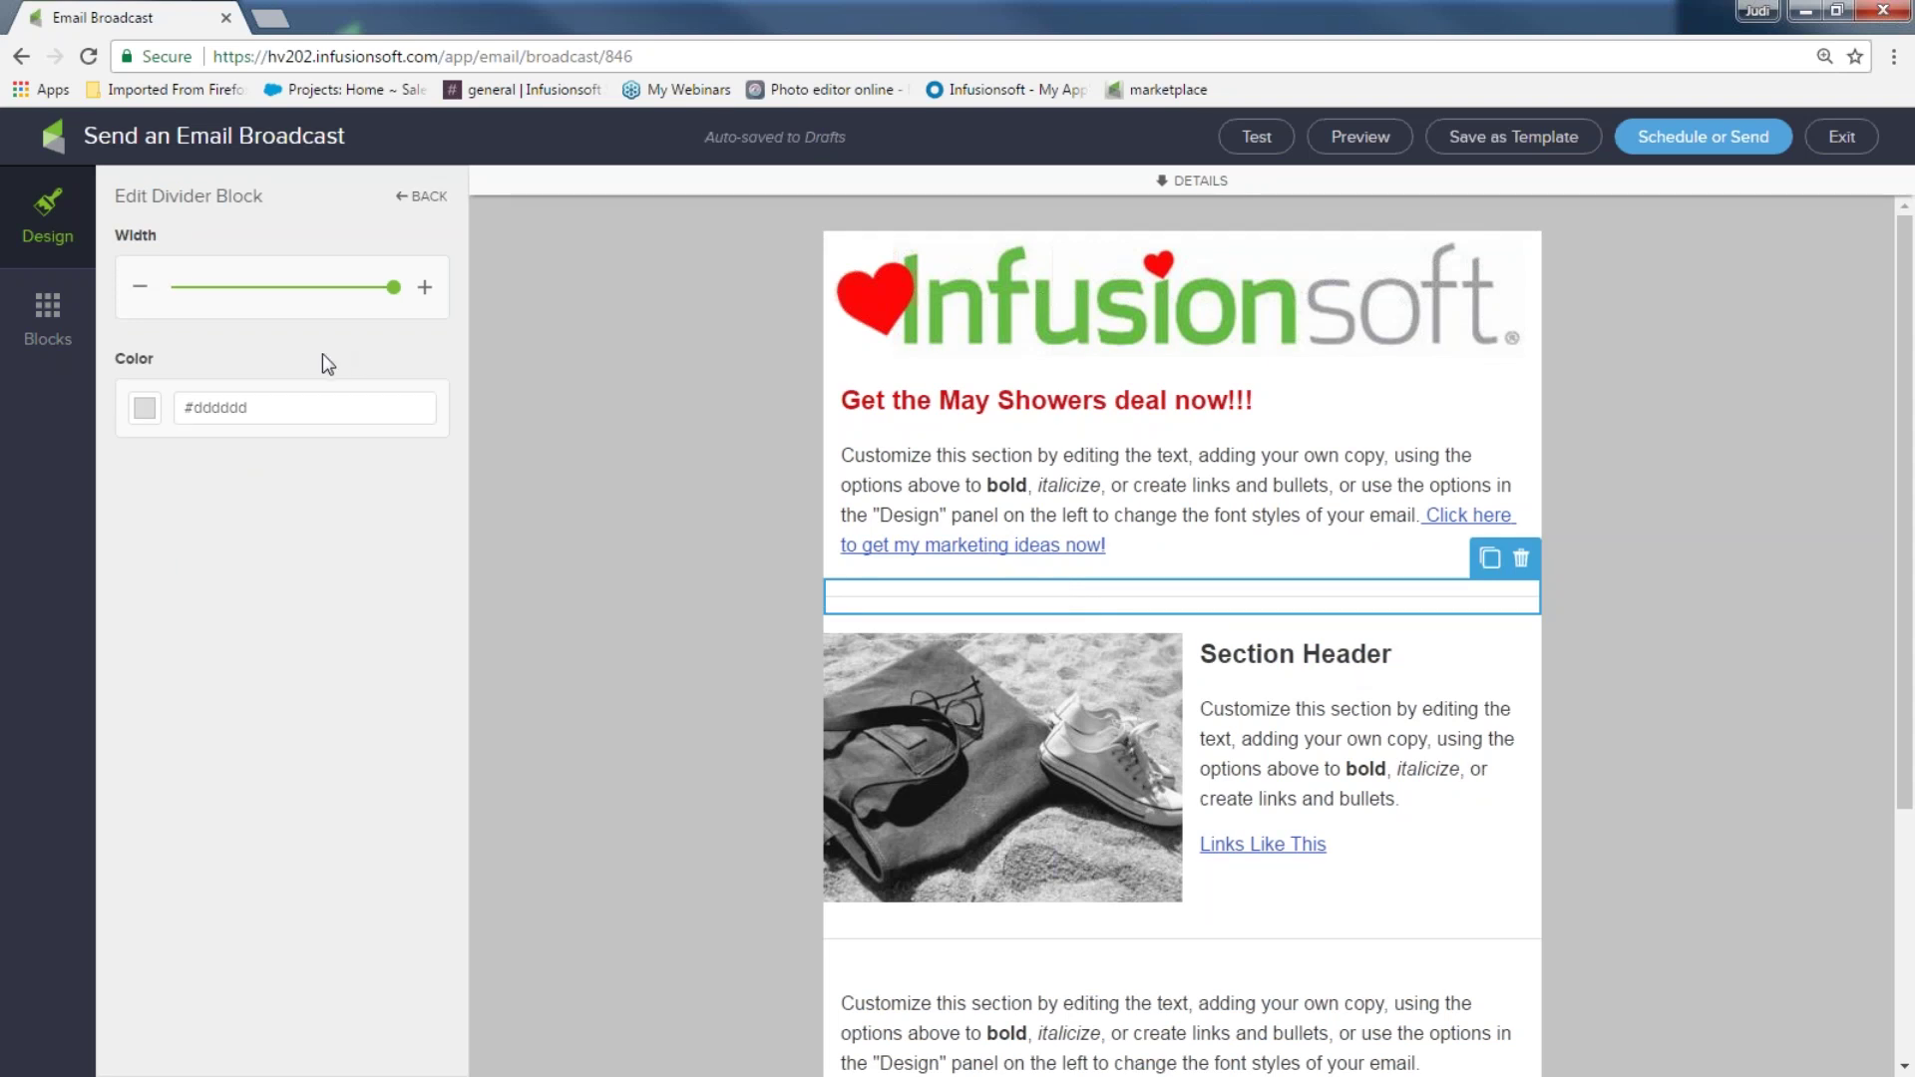
pyautogui.moveTo(395, 287)
pyautogui.mouseDown()
pyautogui.moveTo(325, 293)
pyautogui.moveTo(380, 297)
pyautogui.mouseUp()
pyautogui.click(142, 409)
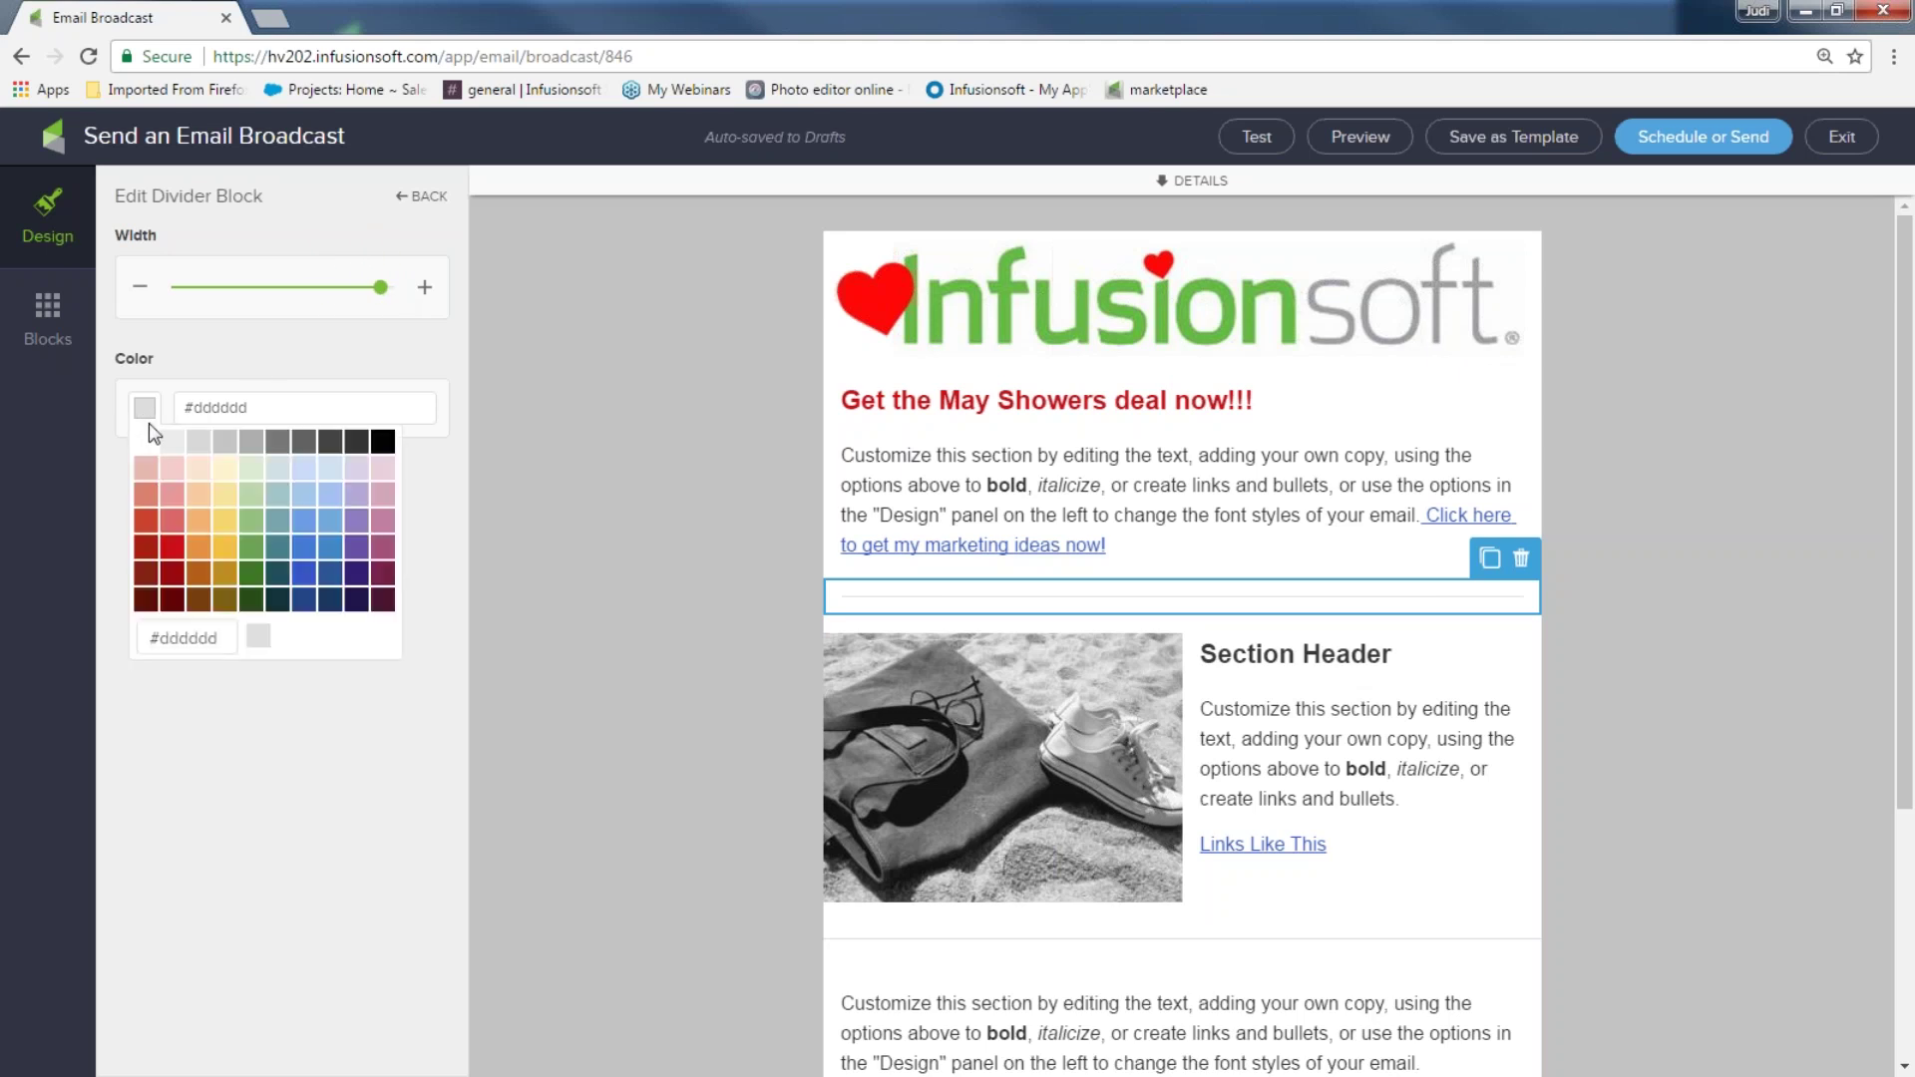
pyautogui.click(302, 570)
pyautogui.click(567, 538)
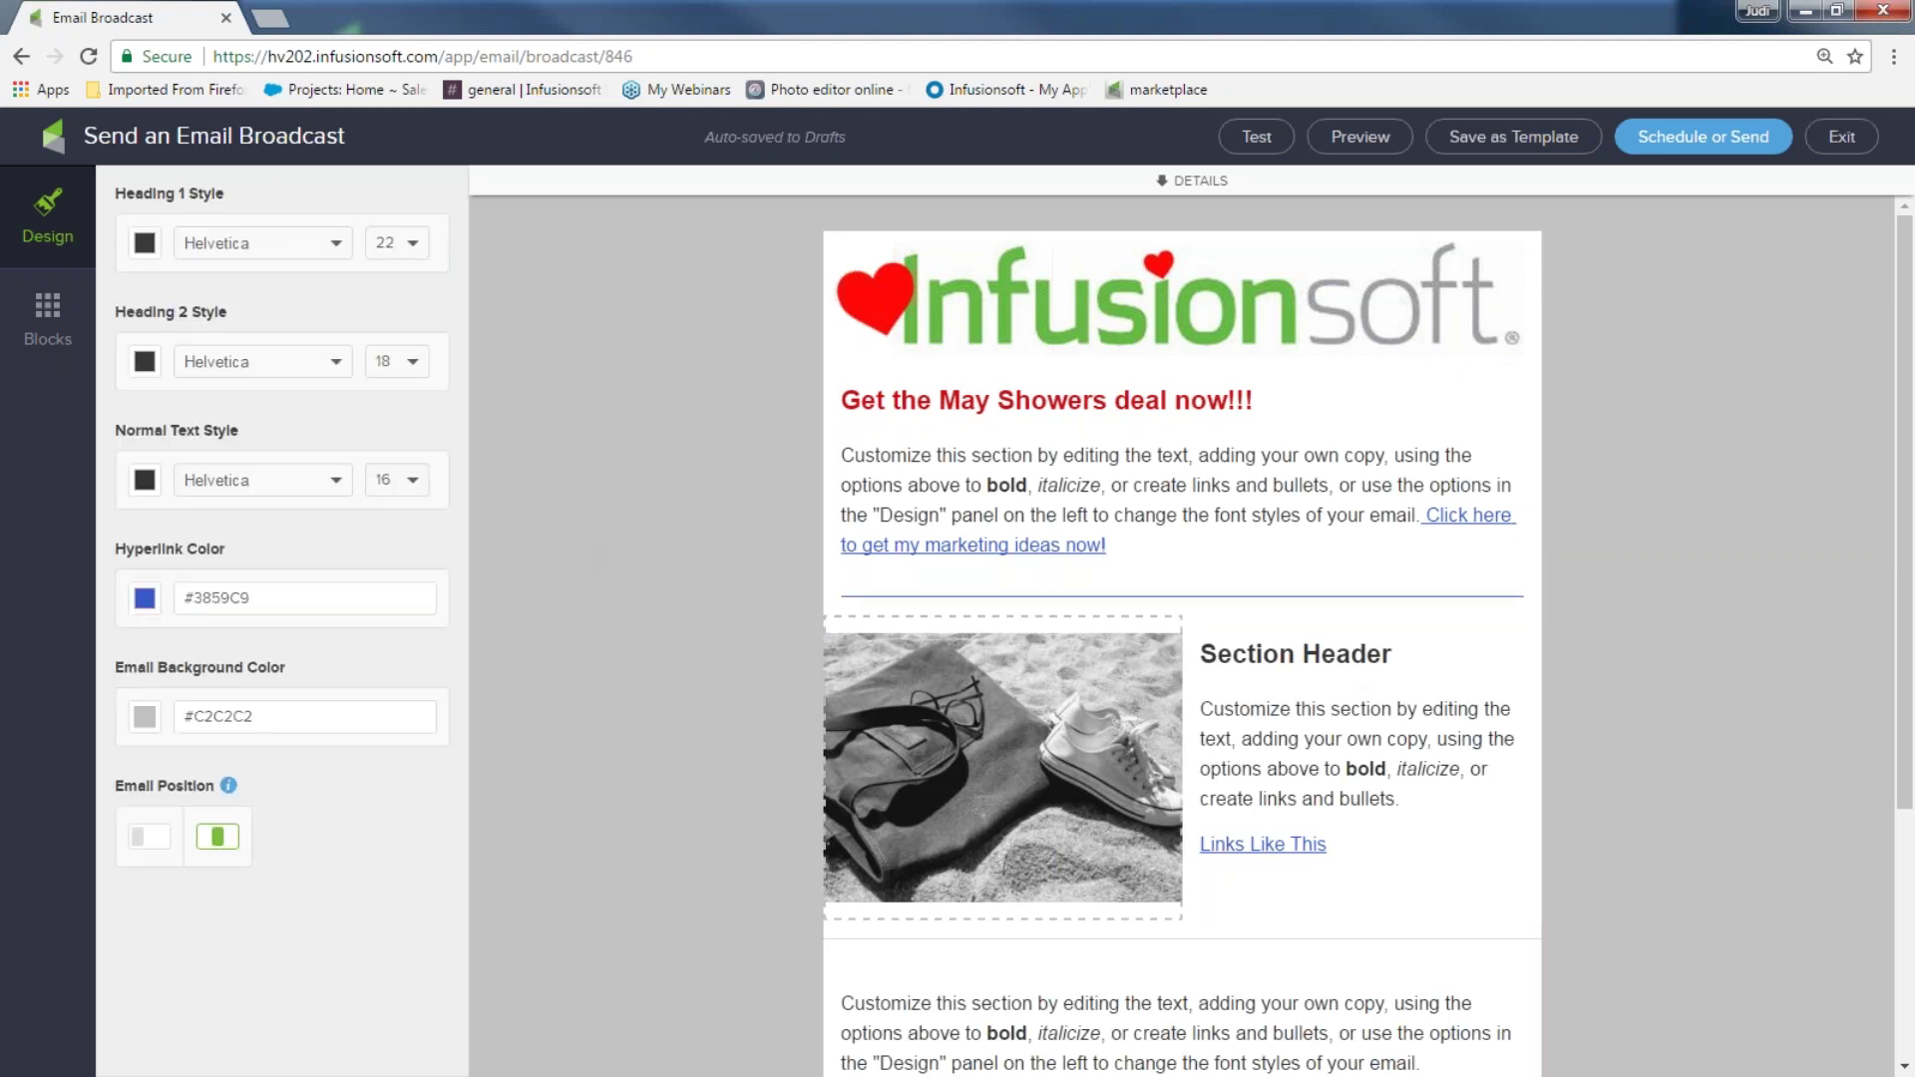
# - Replace the beach bag and sneaker photo with the "fun times" image from the image library
pyautogui.click(984, 714)
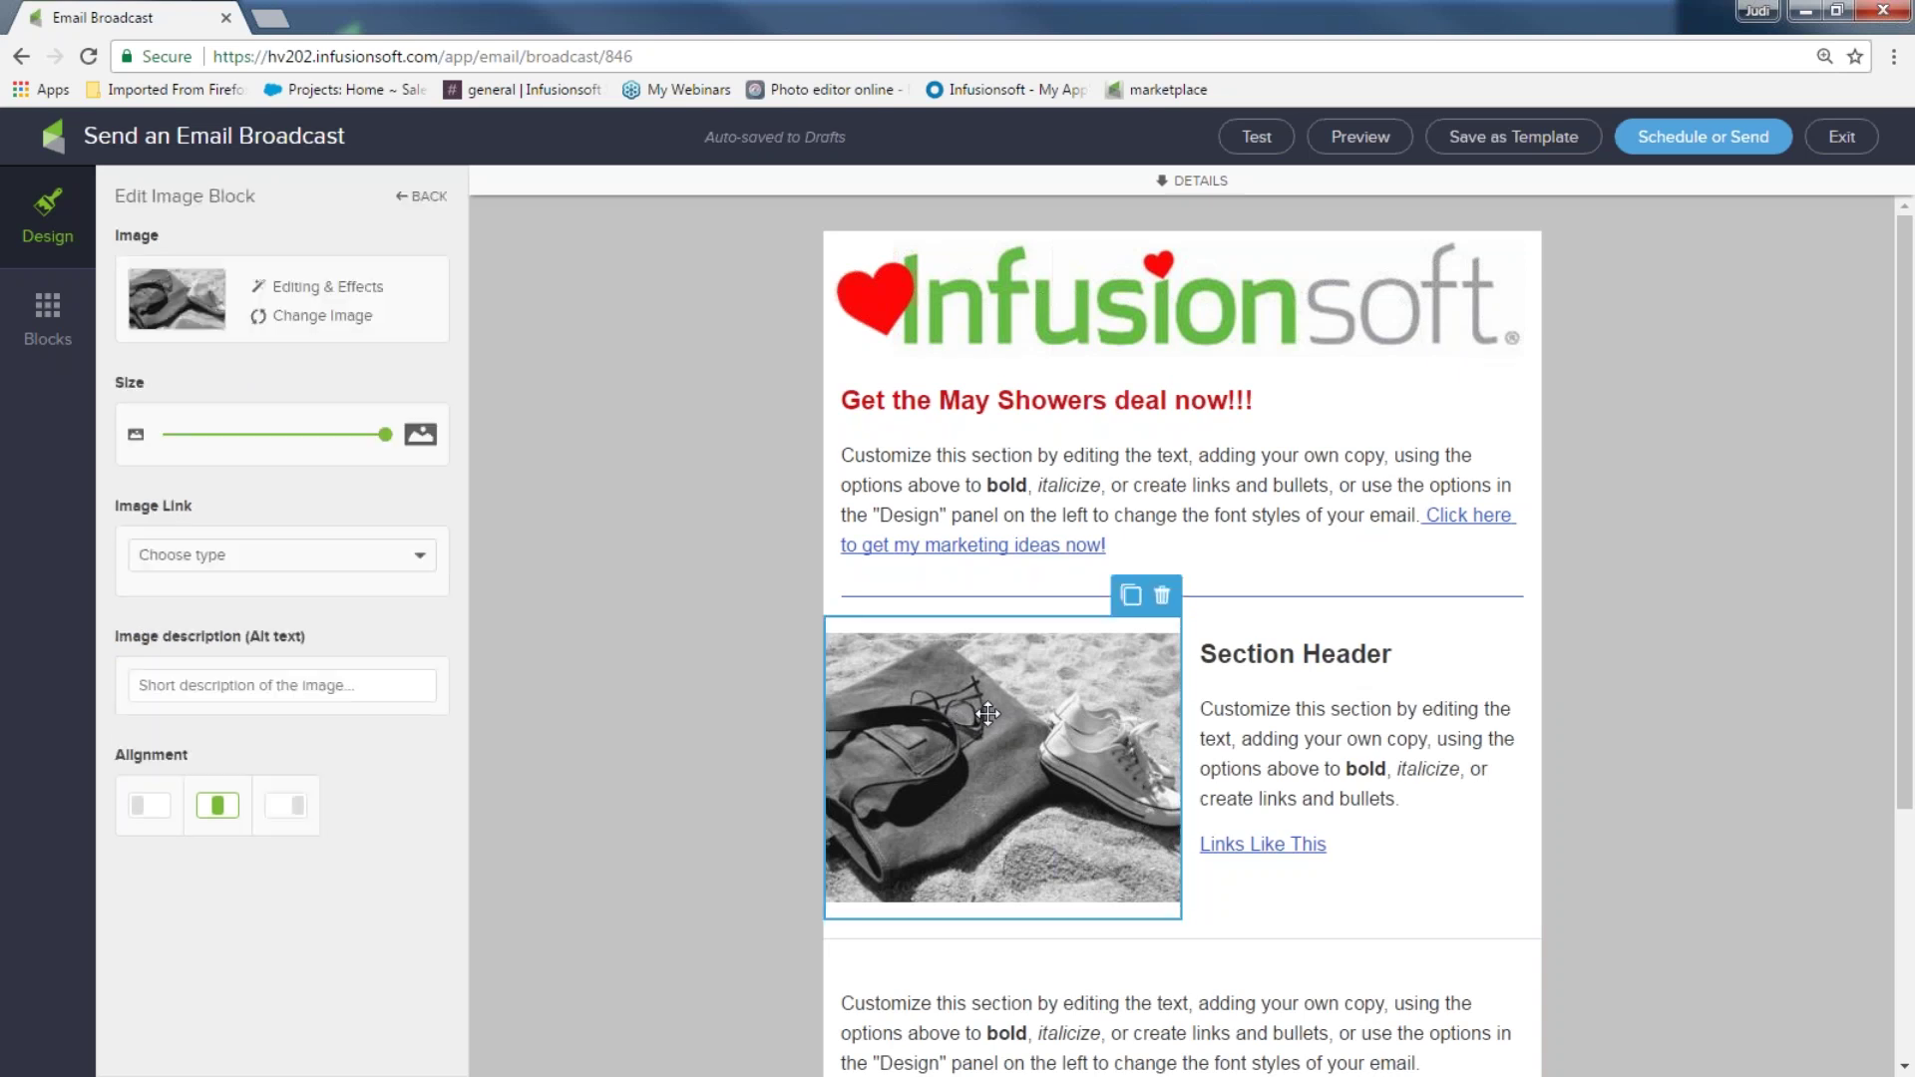
pyautogui.click(322, 315)
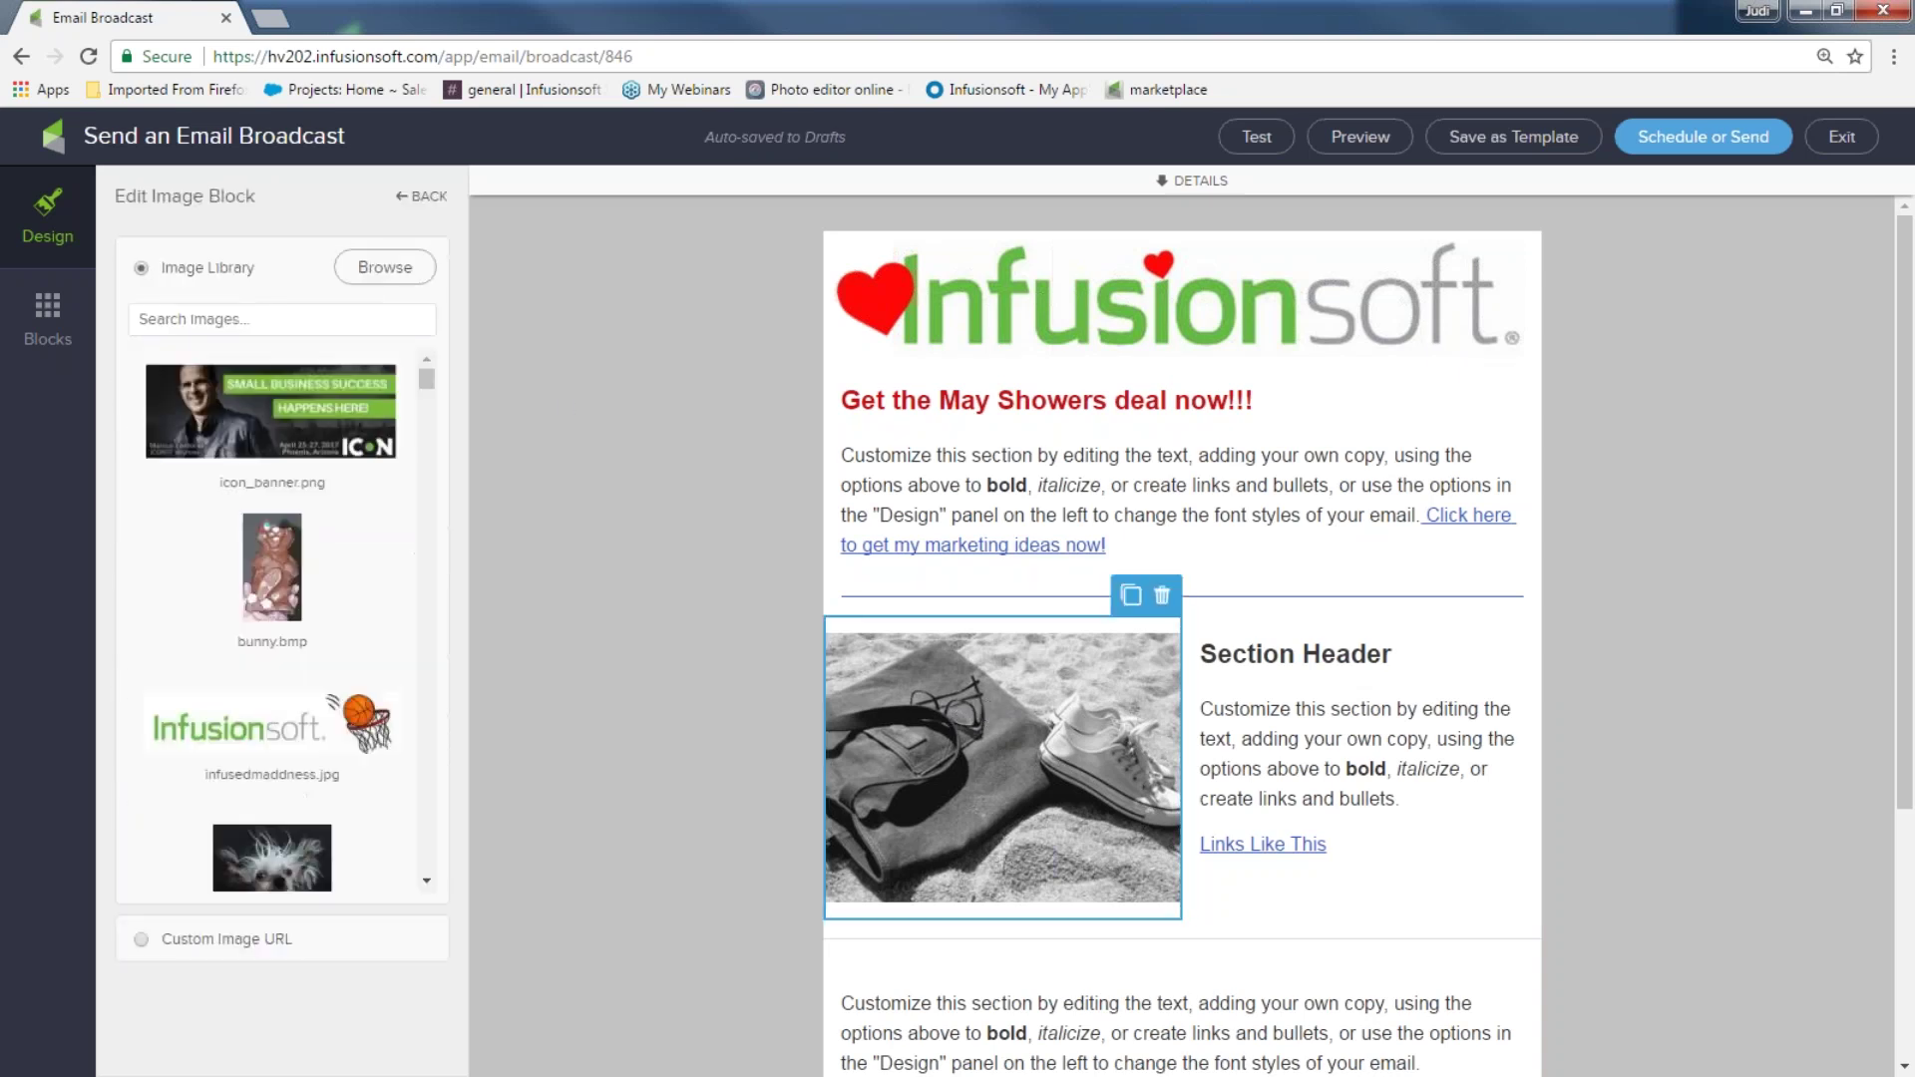
pyautogui.scroll(-3, 332, 756)
pyautogui.scroll(-4, 332, 756)
pyautogui.click(333, 756)
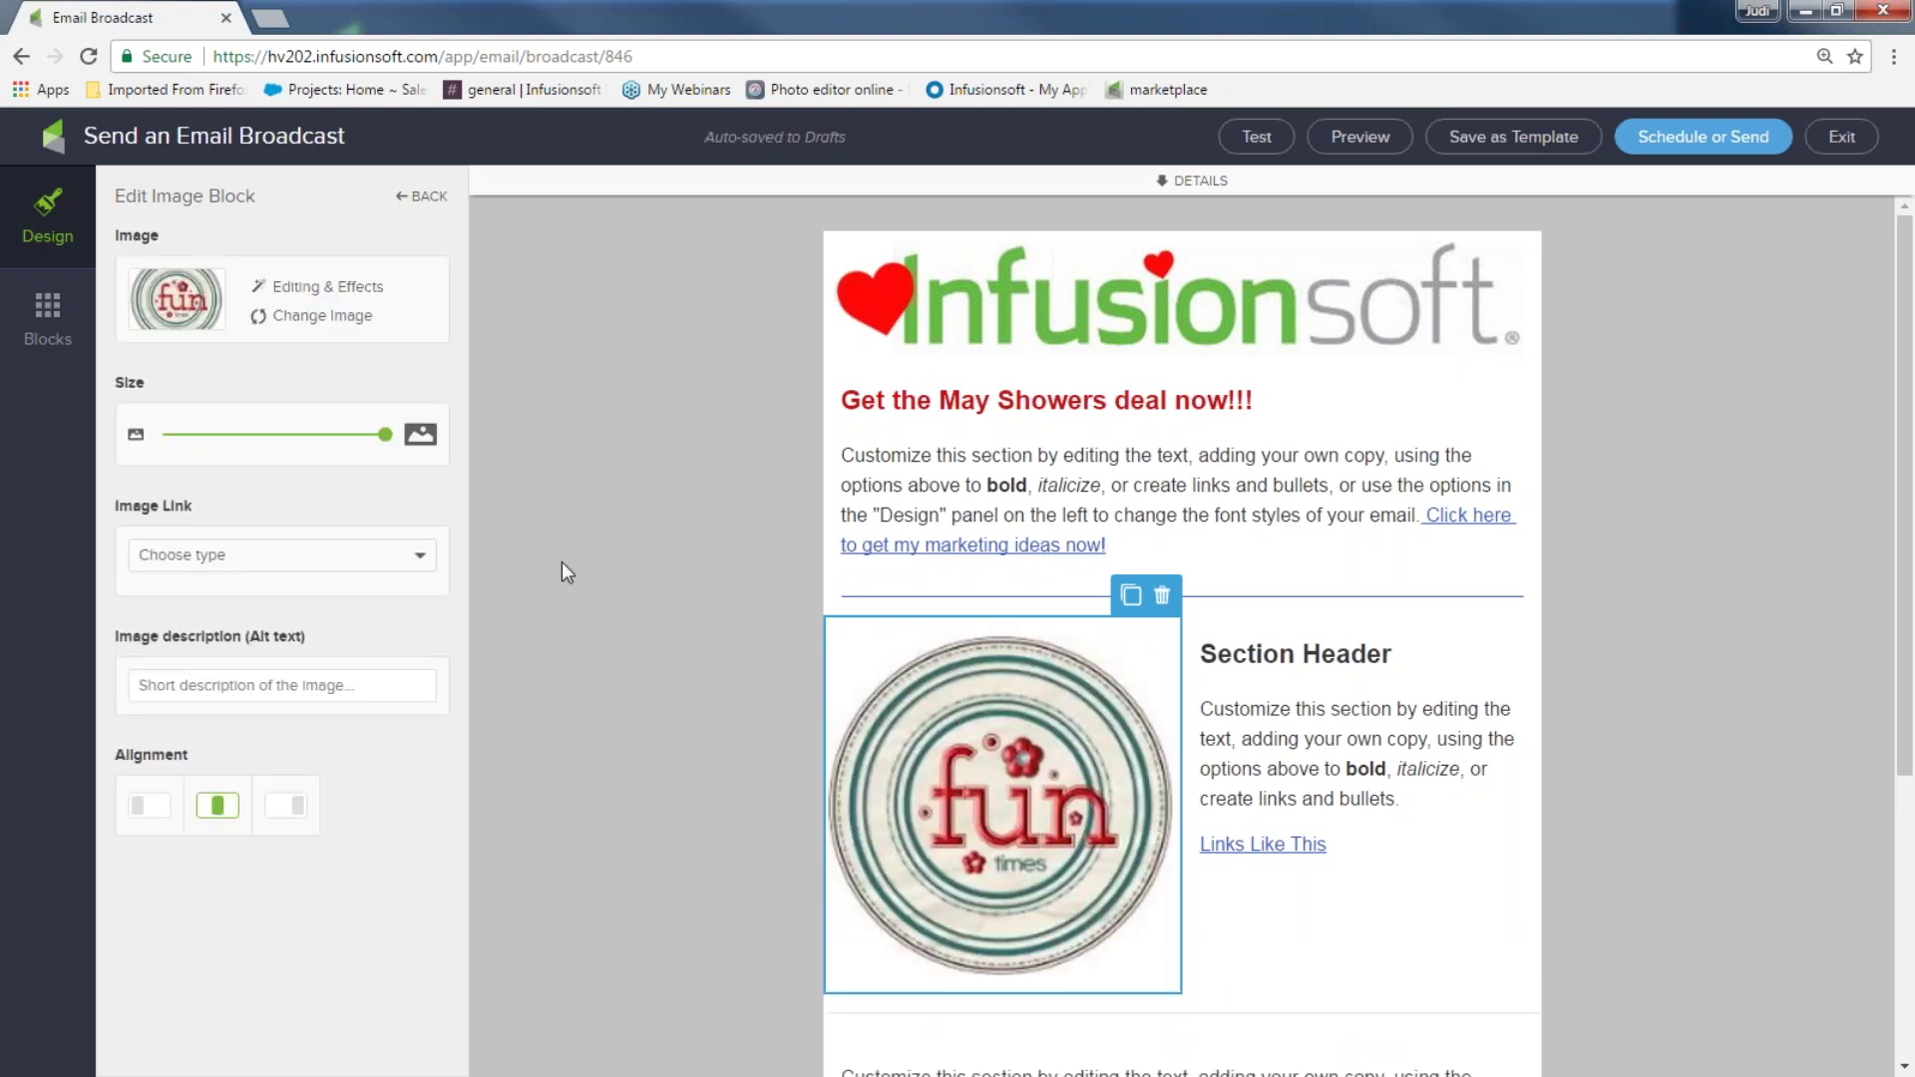
# - Shrink the "fun times" image to about two thirds of its width and set its alt text to "fun button"
pyautogui.moveTo(387, 435); pyautogui.dragTo(319, 446)
pyautogui.click(308, 569)
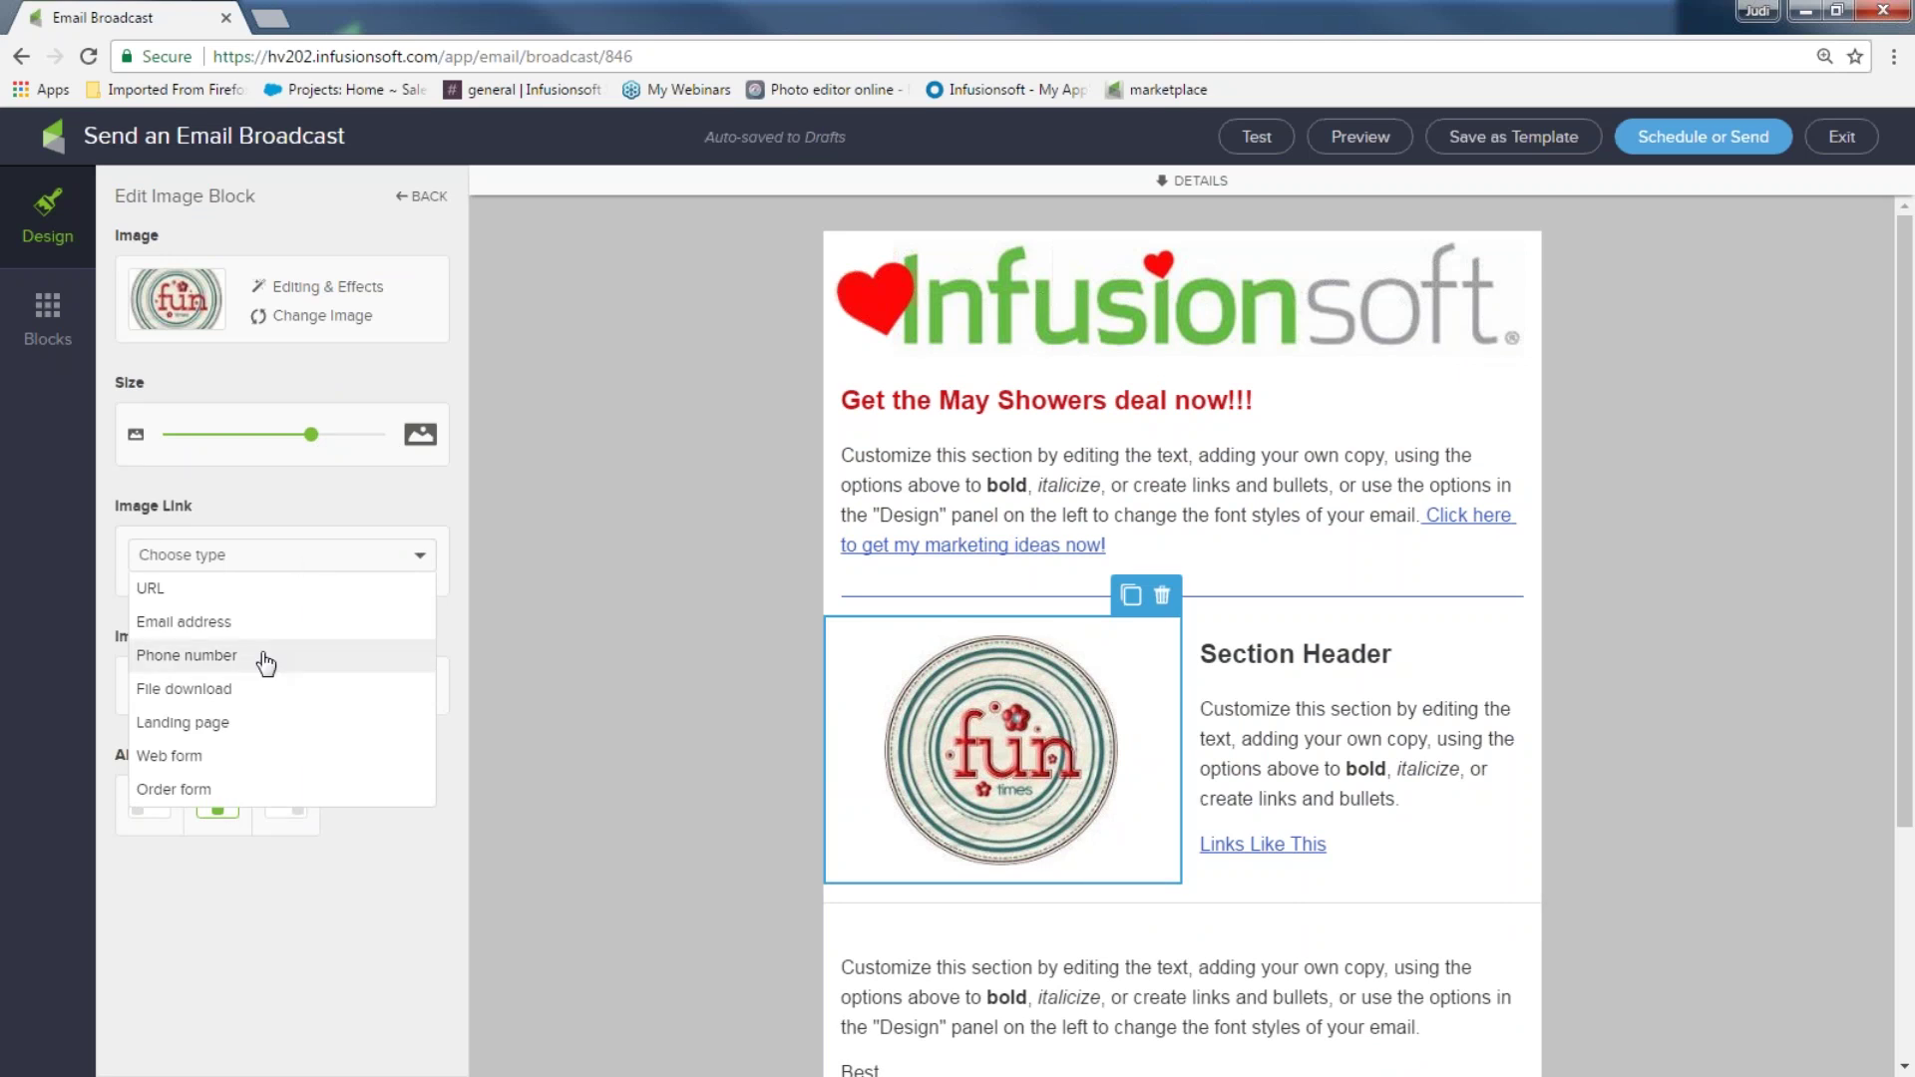
pyautogui.click(658, 535)
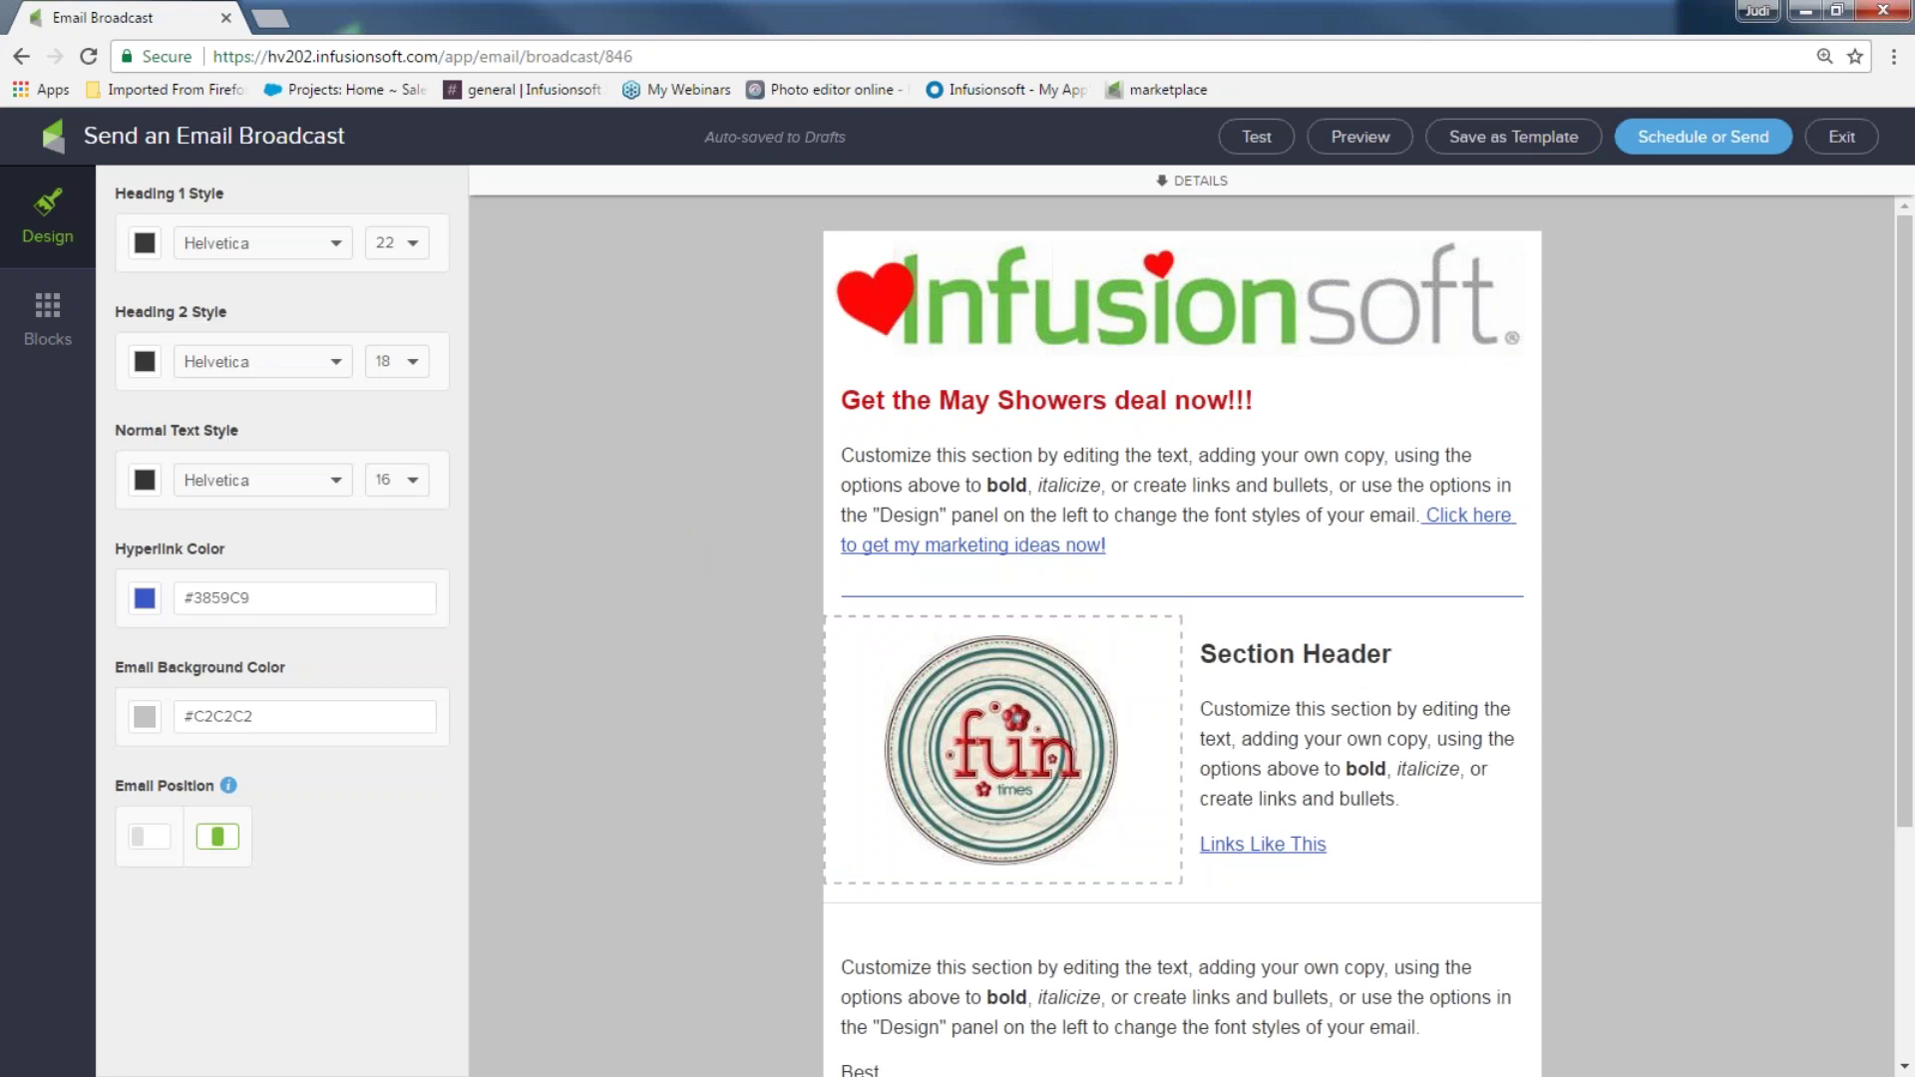
pyautogui.click(1000, 752)
pyautogui.click(250, 690)
pyautogui.write('fun button')
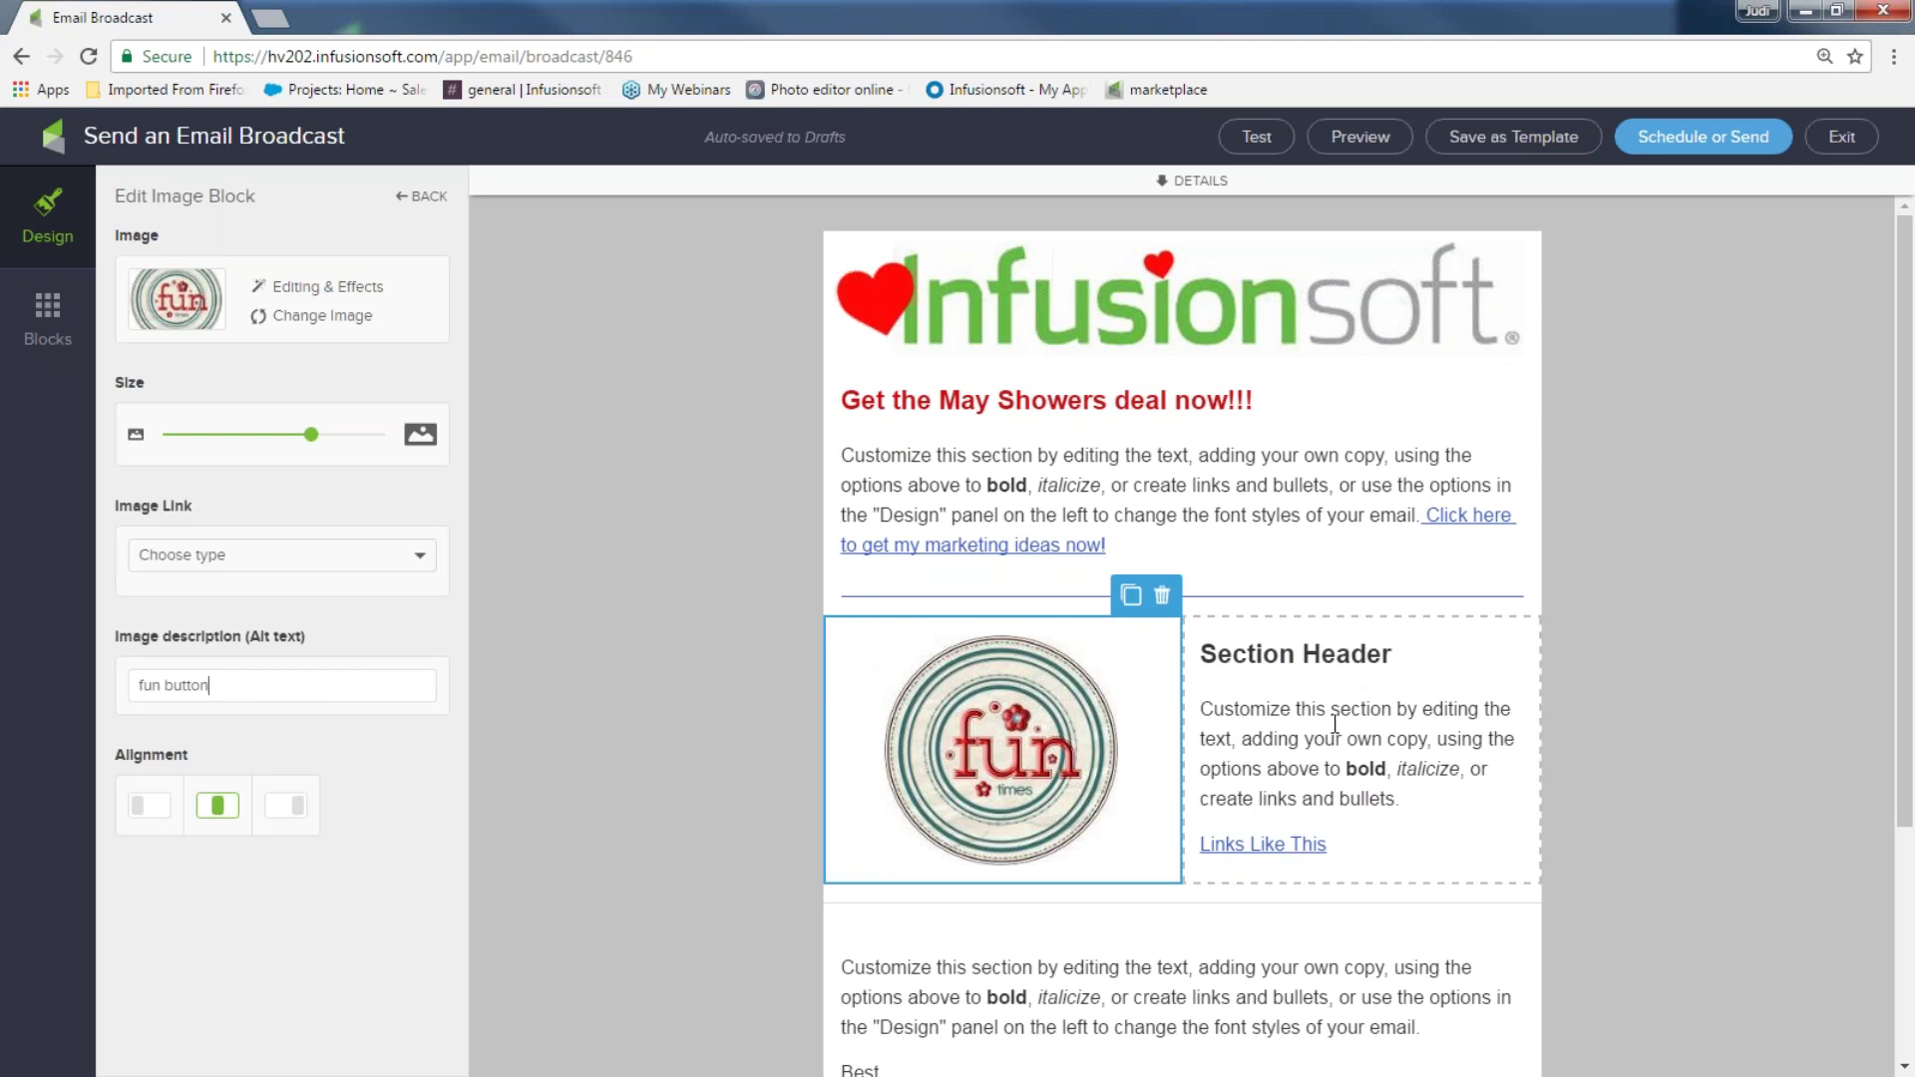
pyautogui.moveTo(1392, 660); pyautogui.dragTo(1197, 668)
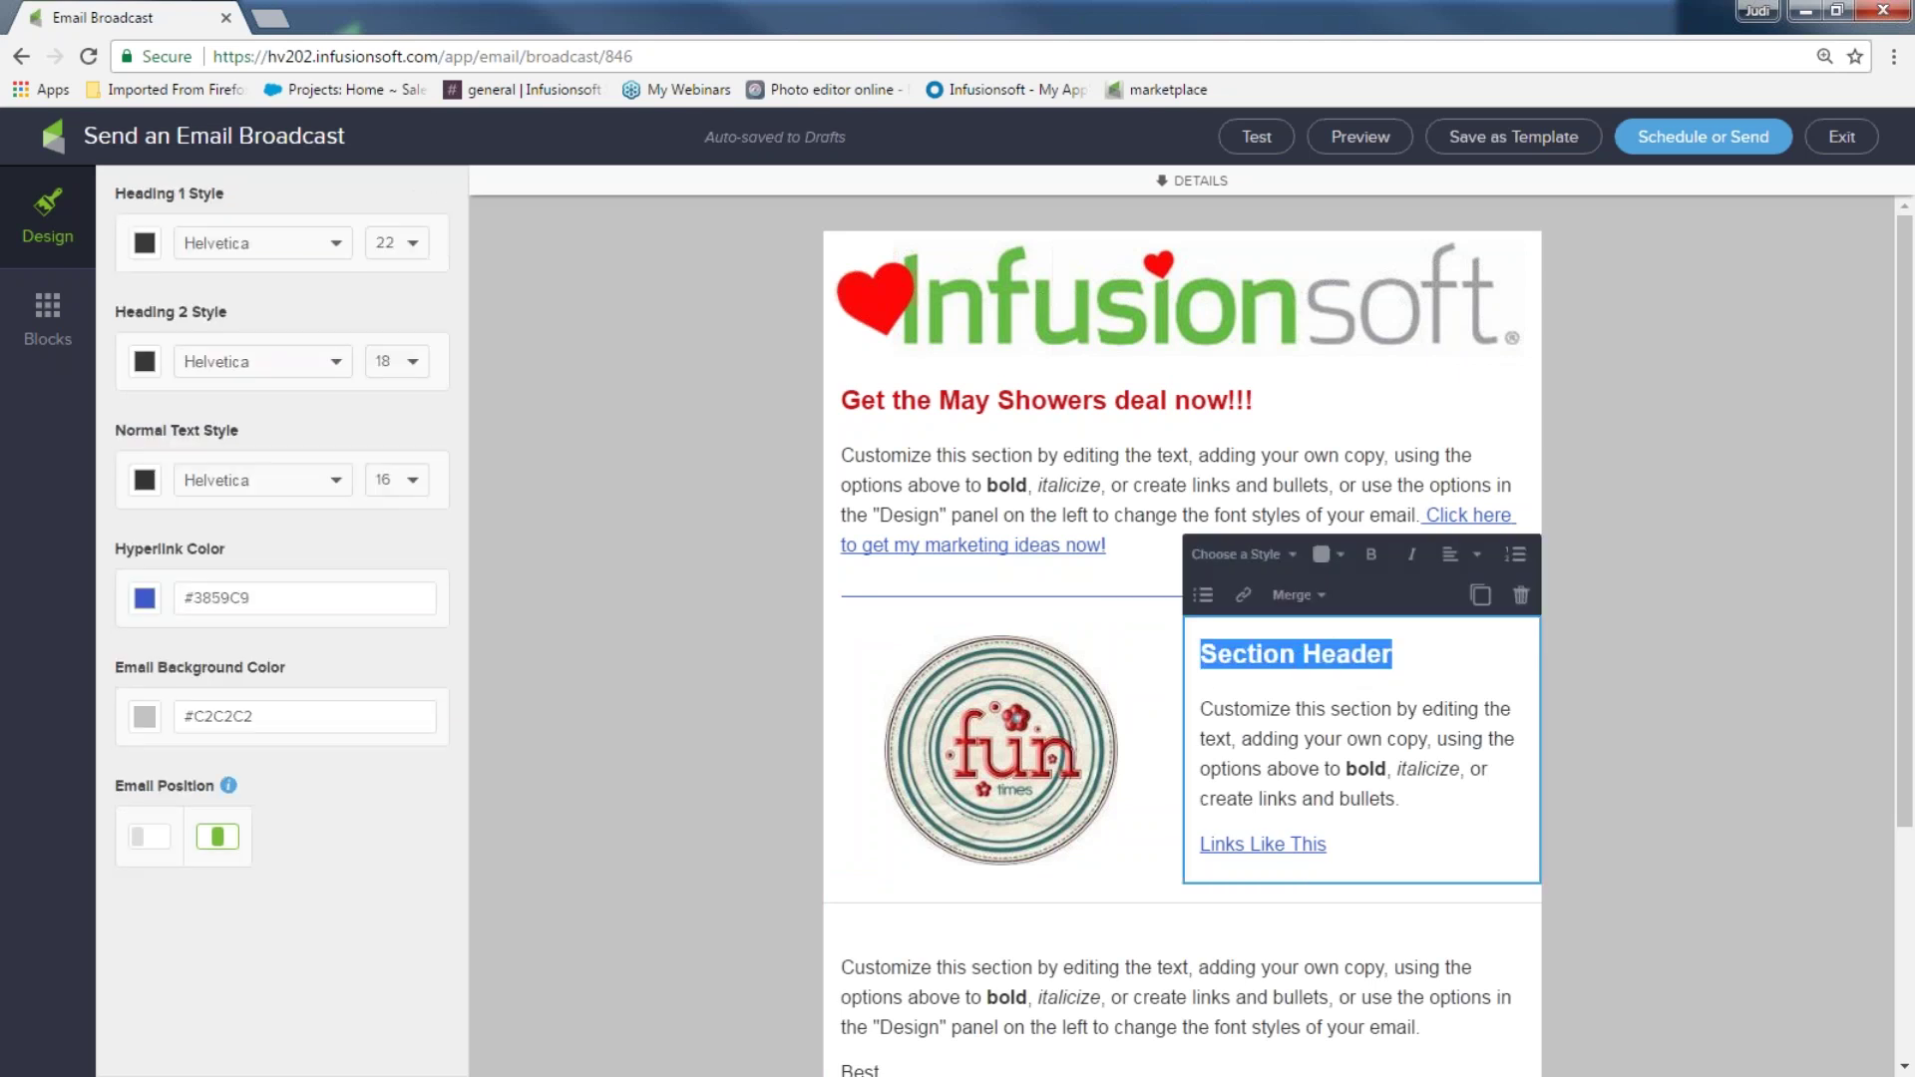
pyautogui.click(1331, 846)
pyautogui.moveTo(1331, 845); pyautogui.dragTo(1190, 843)
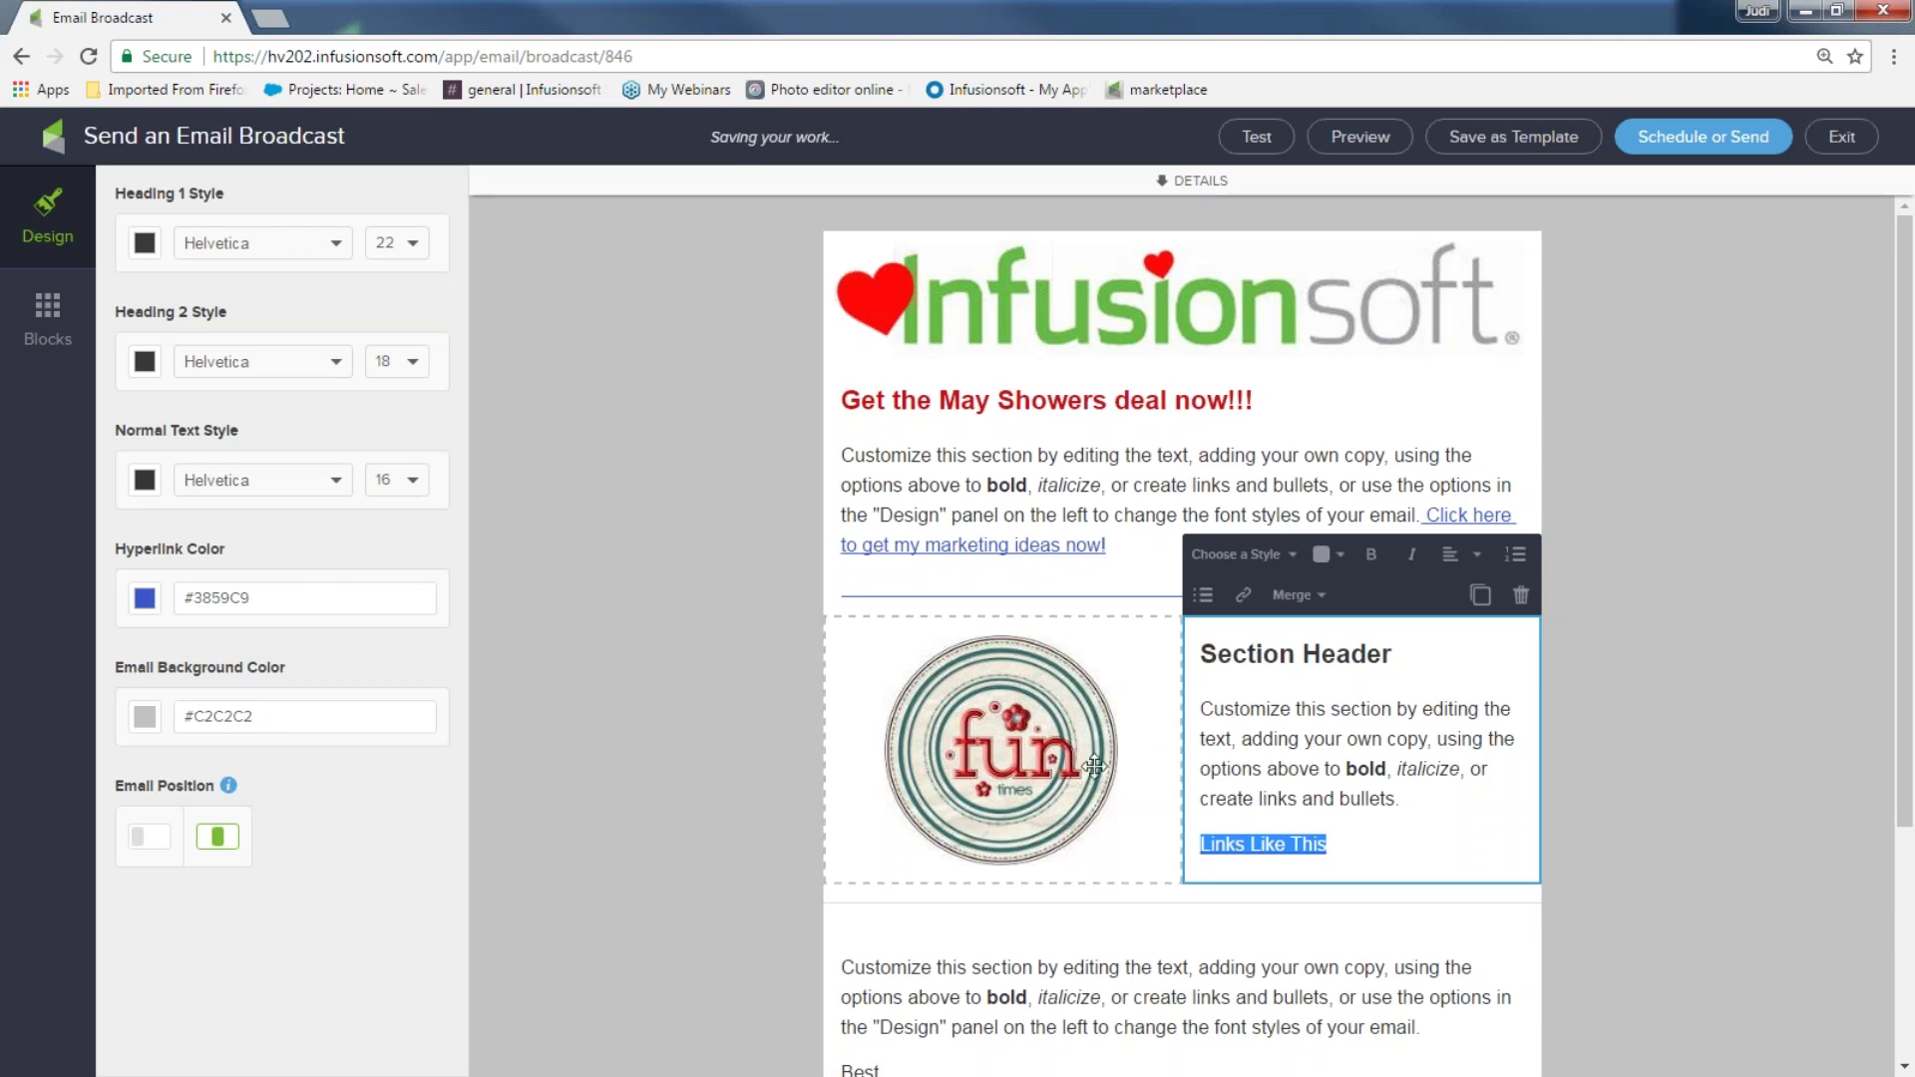
pyautogui.click(1792, 698)
# - Duplicate the blue divider above the "fun times" image
pyautogui.scroll(-2, 1785, 698)
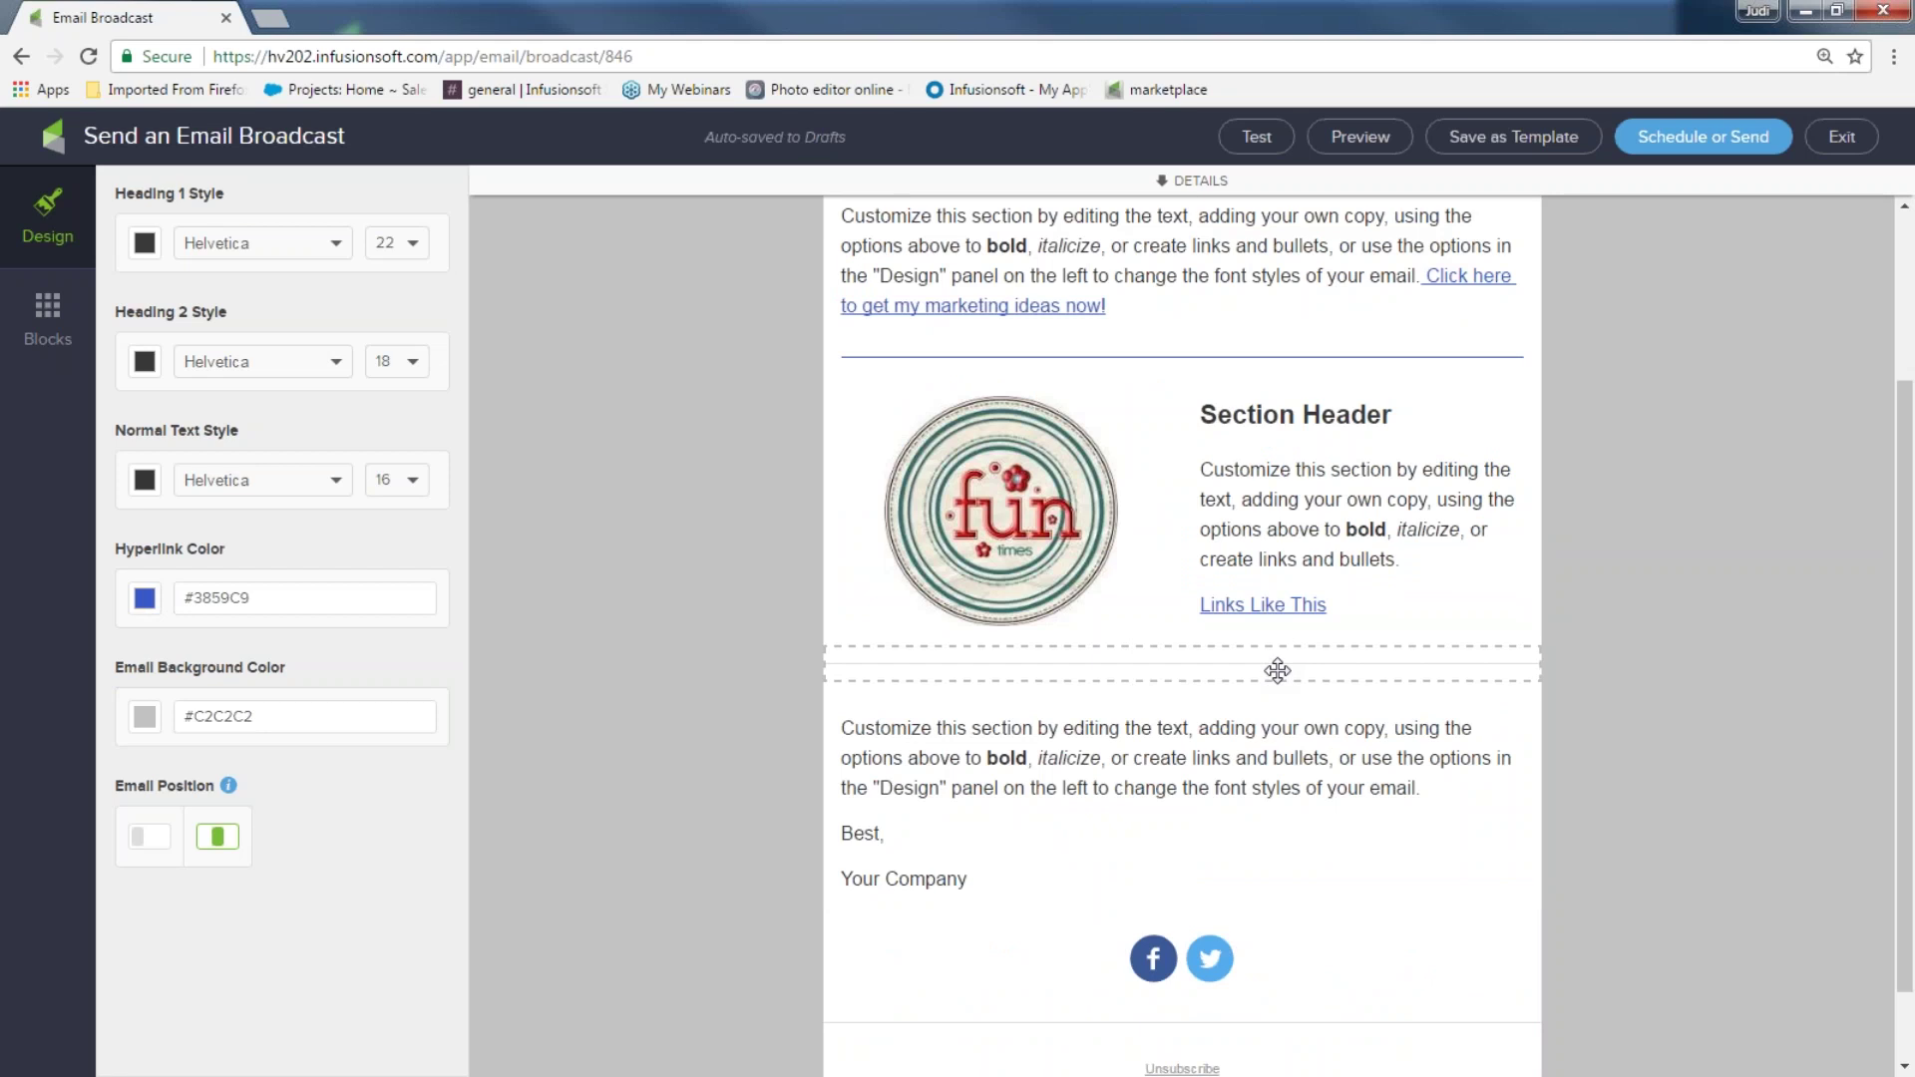
pyautogui.click(1277, 670)
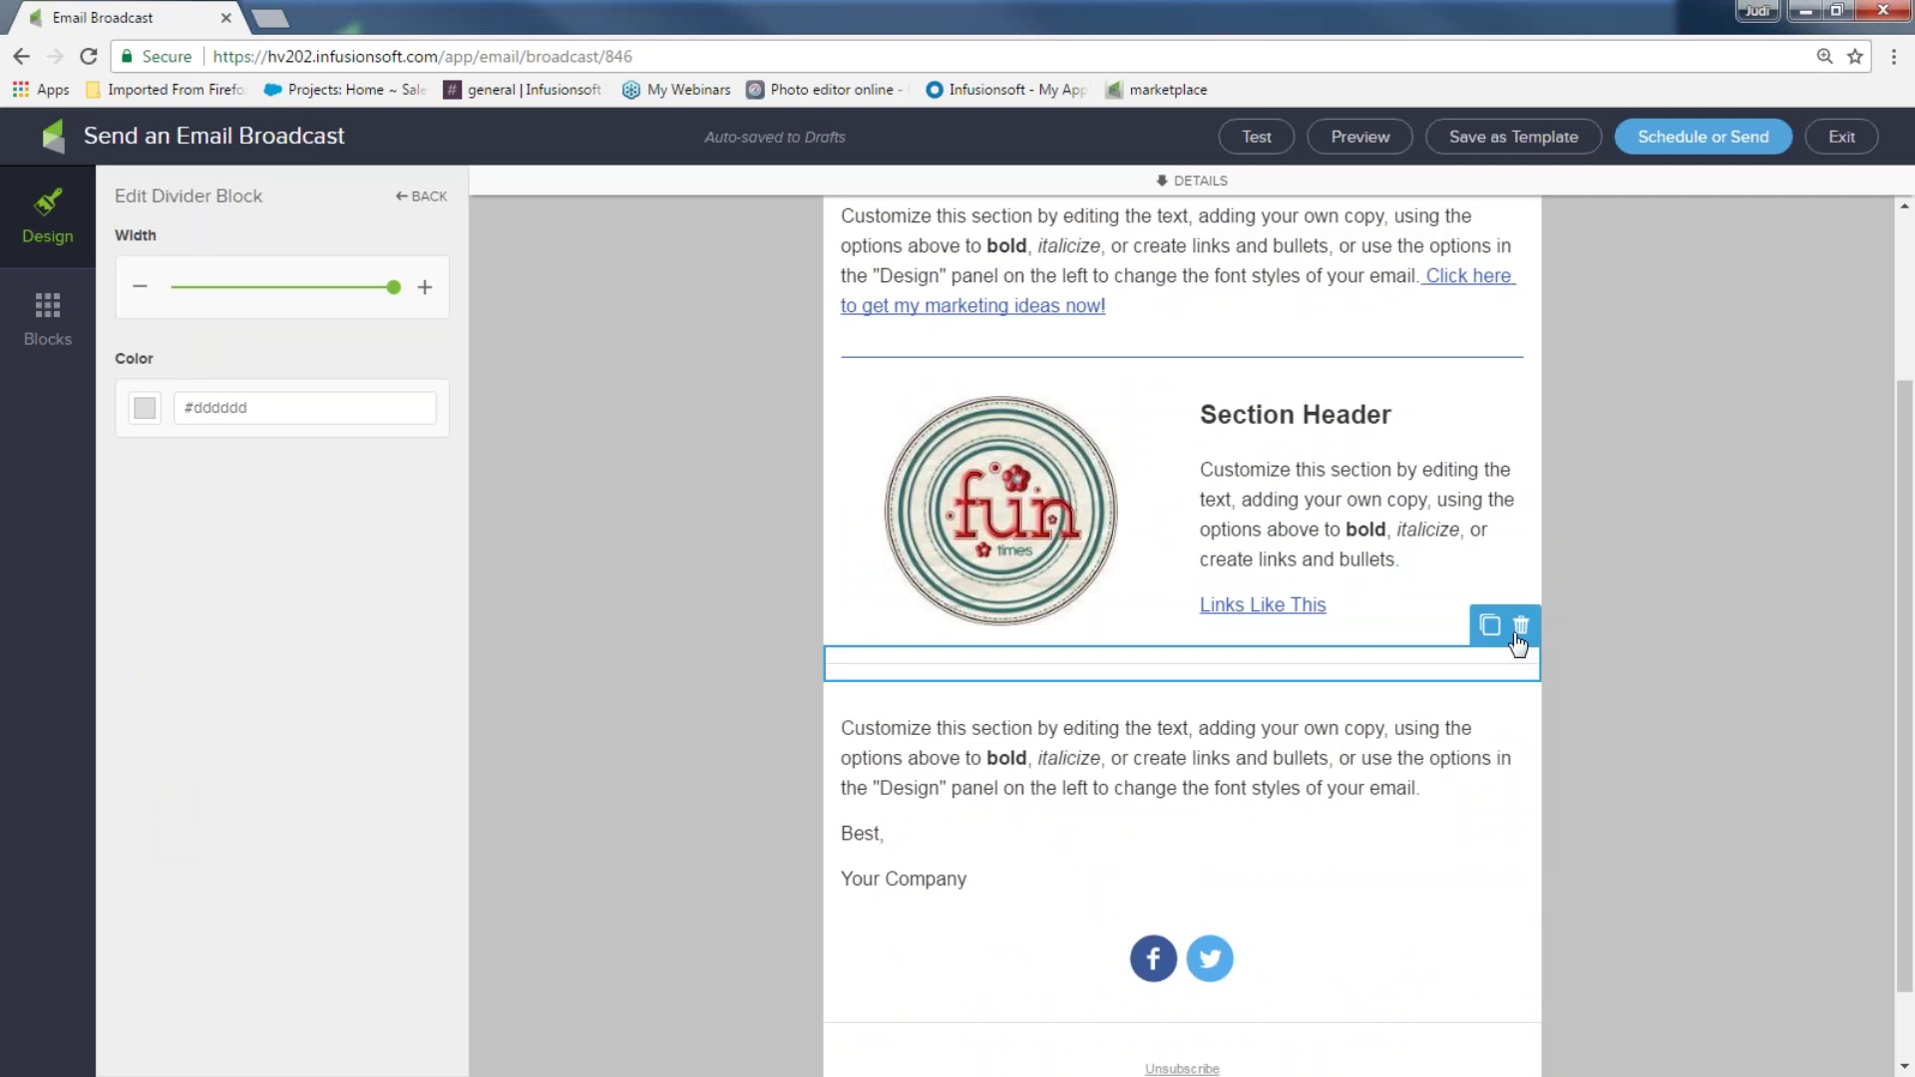
pyautogui.click(1410, 359)
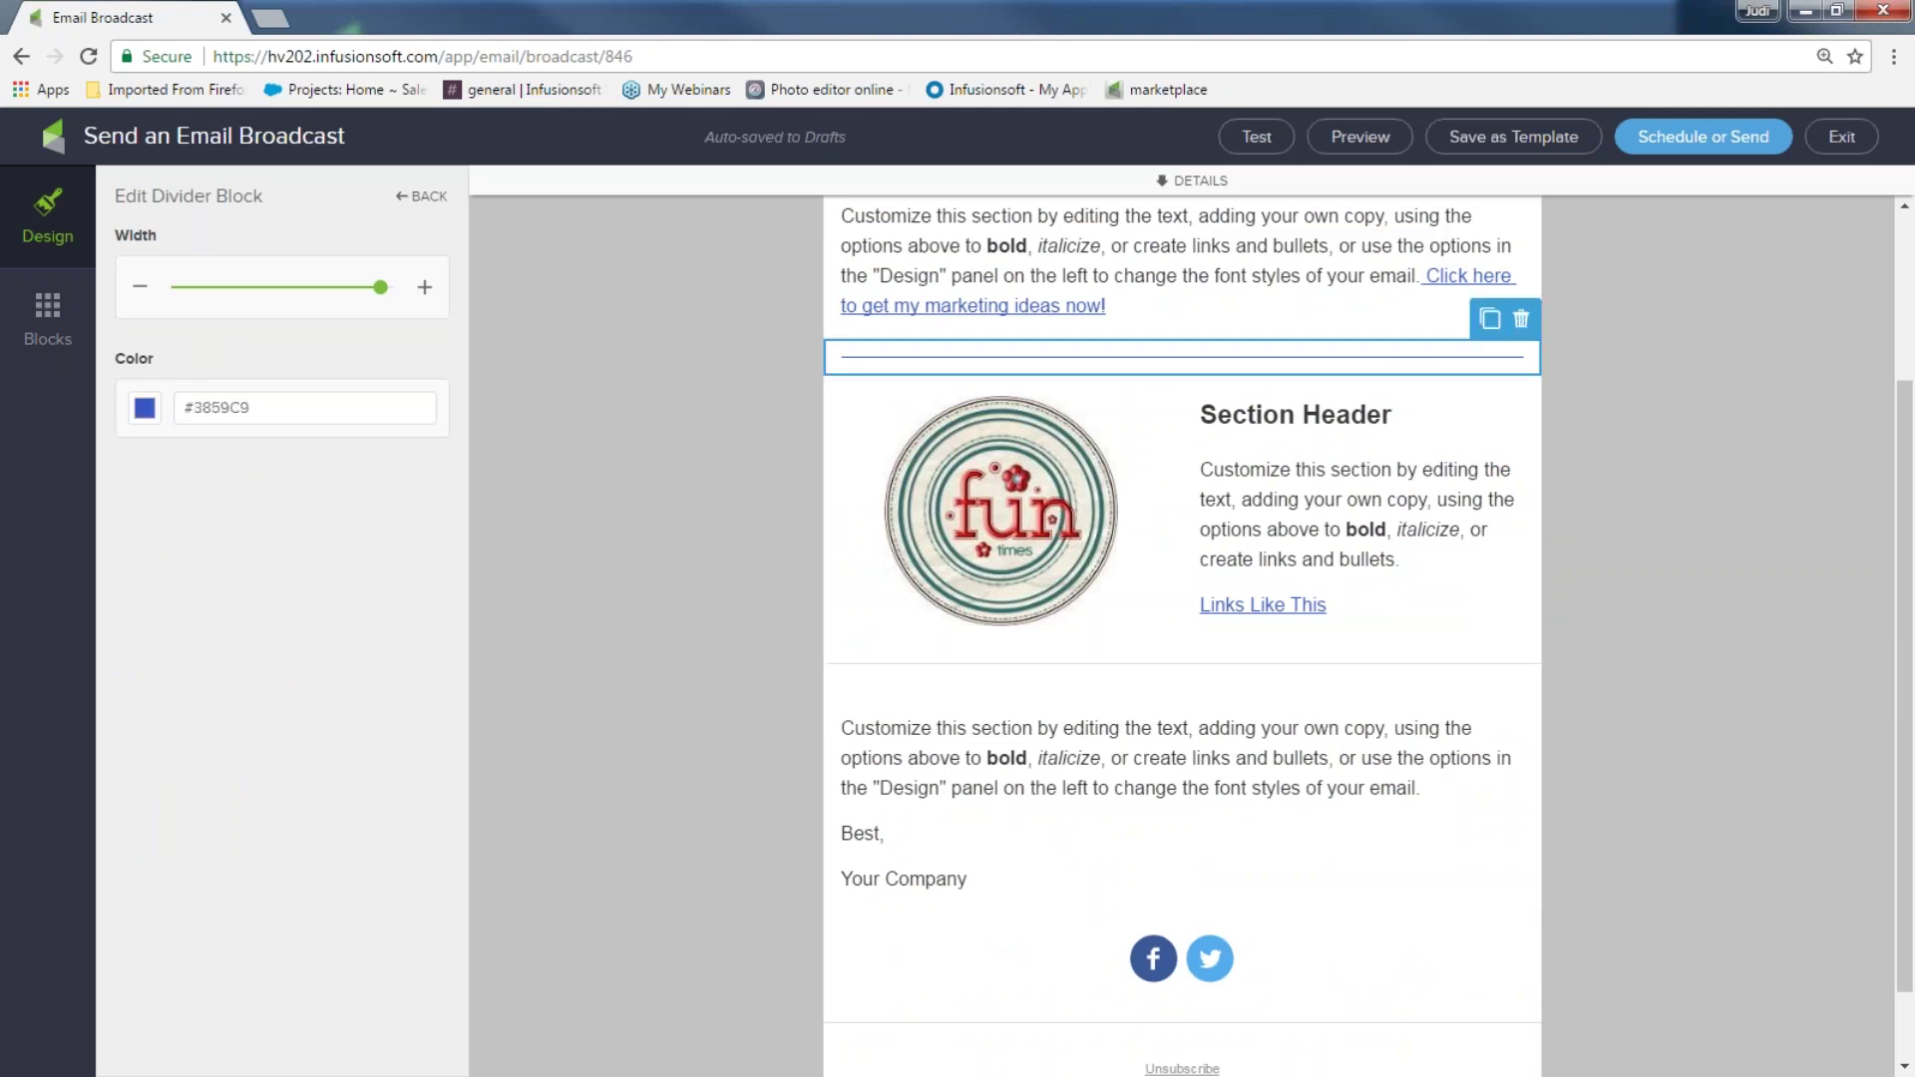
pyautogui.click(1490, 320)
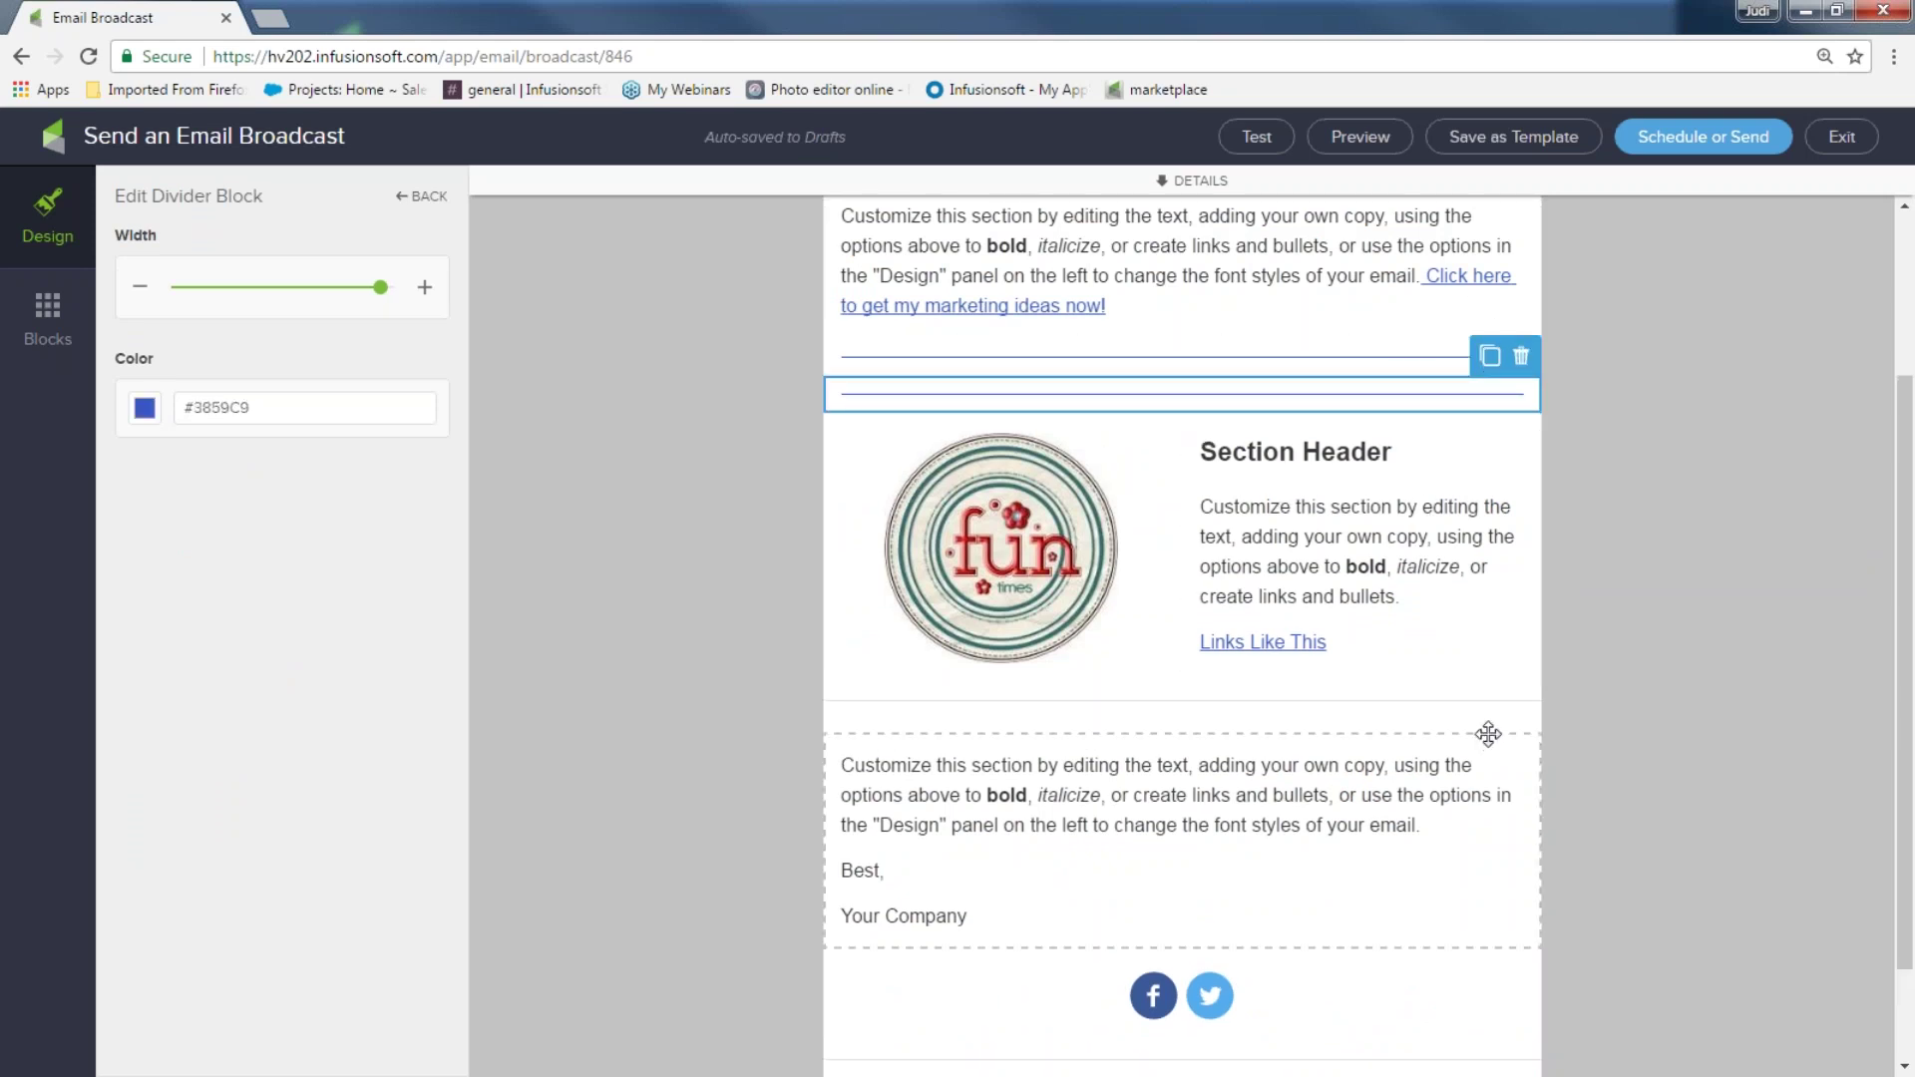
# - Delete the gray divider below the "fun times" image section
pyautogui.click(1476, 700)
pyautogui.click(1523, 663)
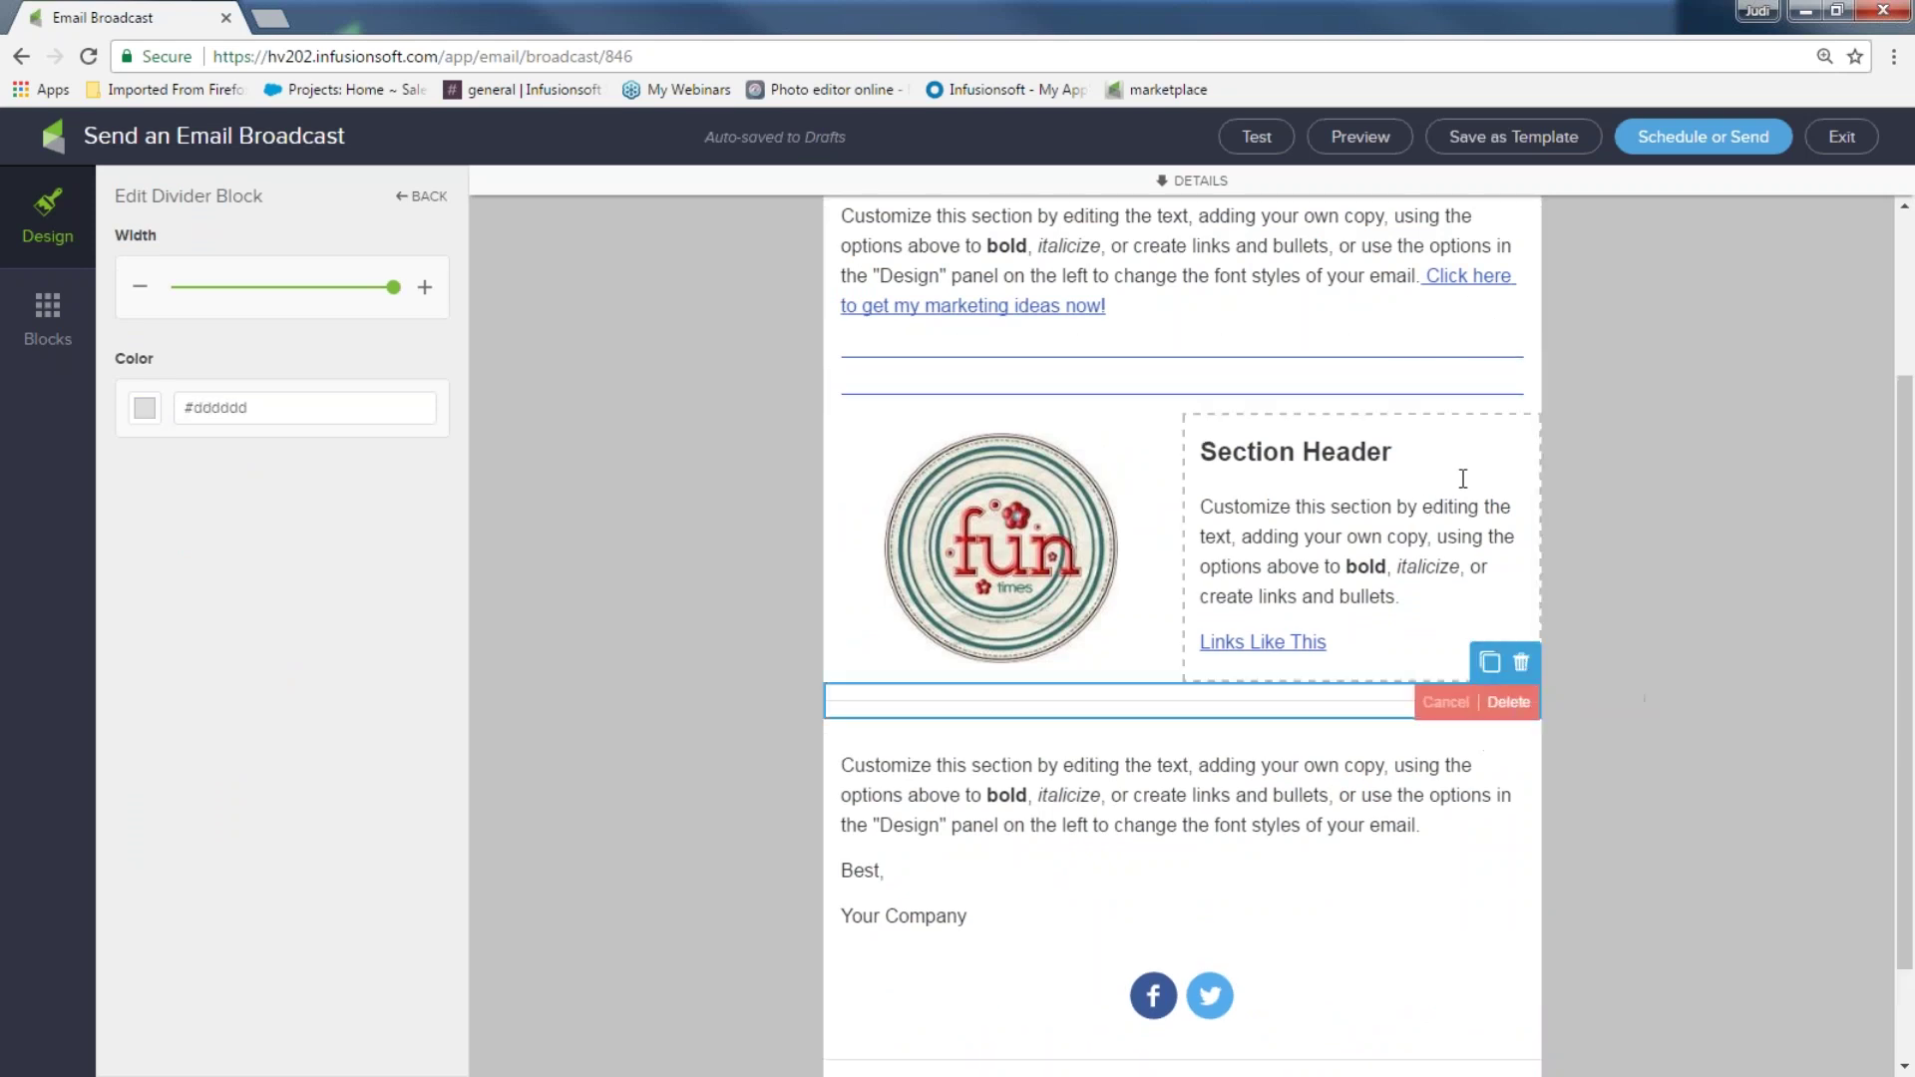
pyautogui.click(1513, 703)
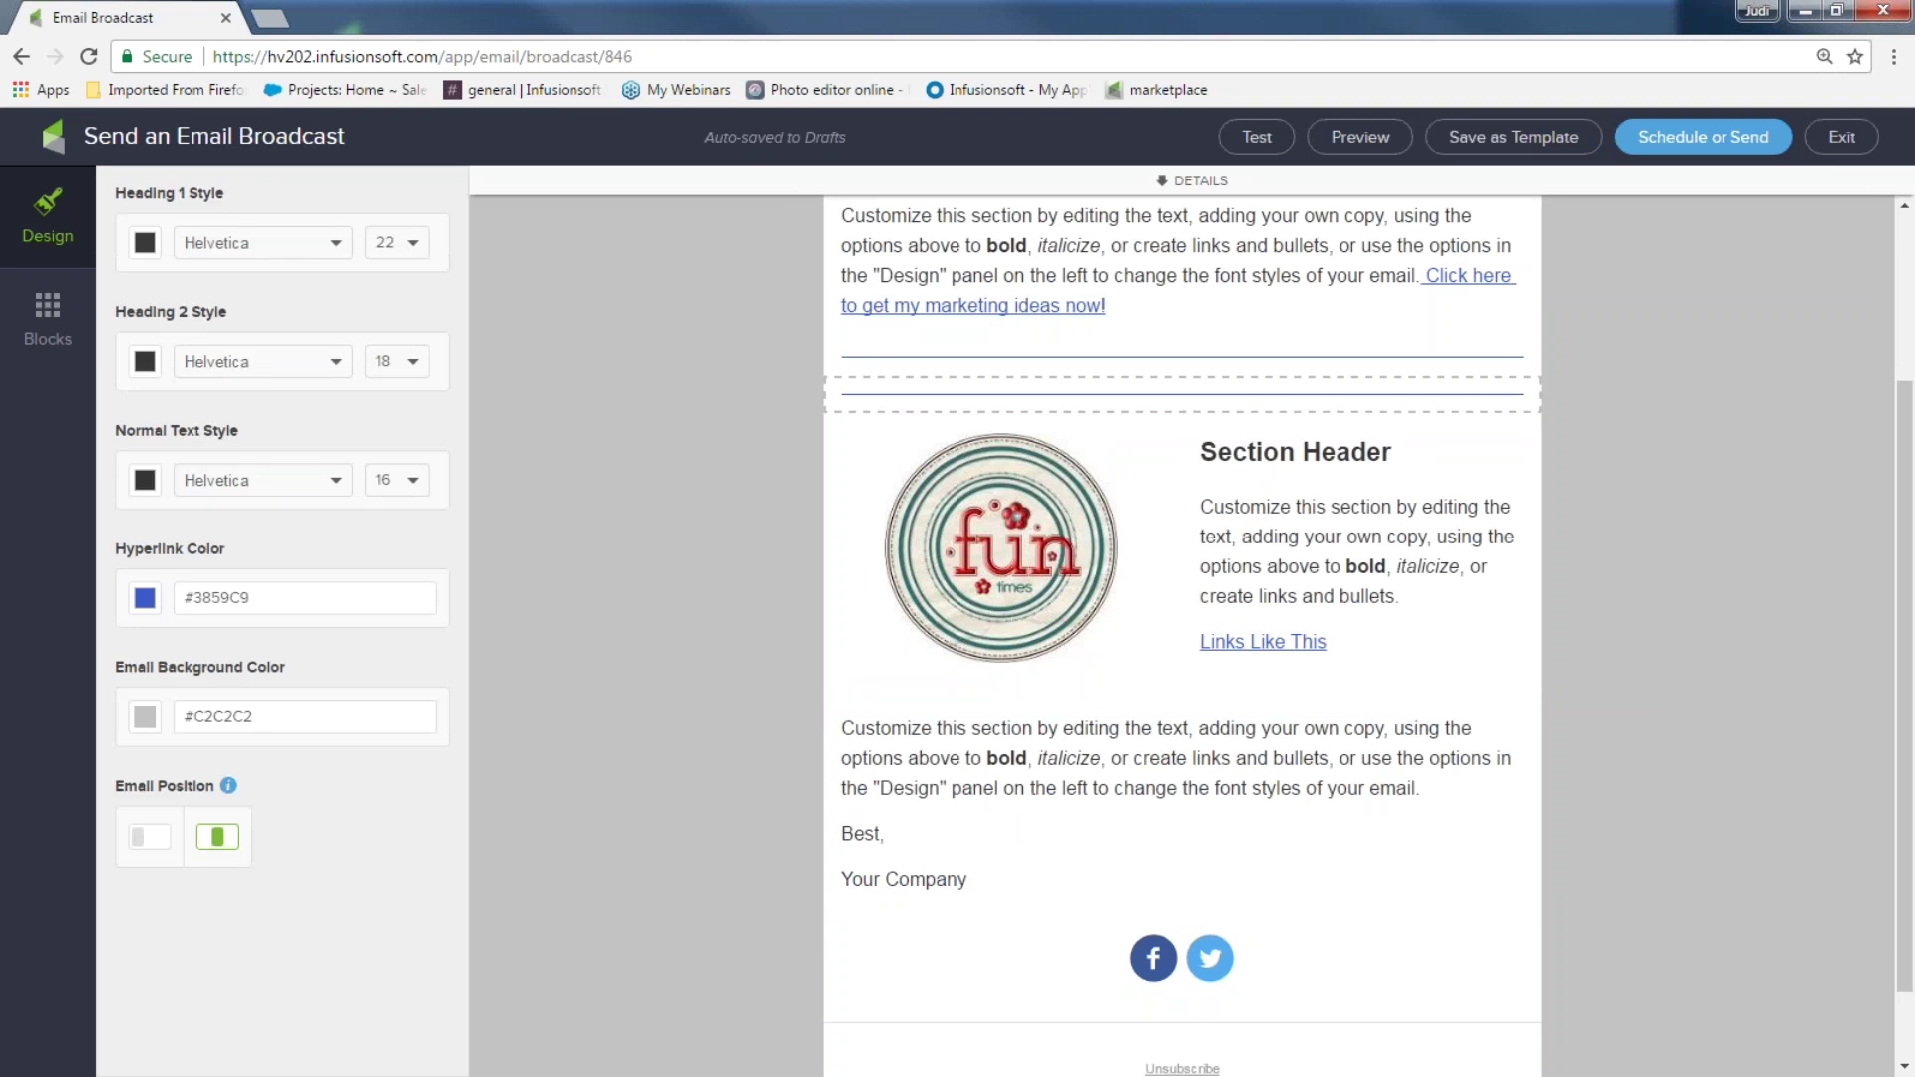
# - Move the duplicated blue divider below the "fun times" image section
pyautogui.click(1396, 394)
pyautogui.moveTo(1397, 394); pyautogui.dragTo(1212, 649)
pyautogui.click(1685, 616)
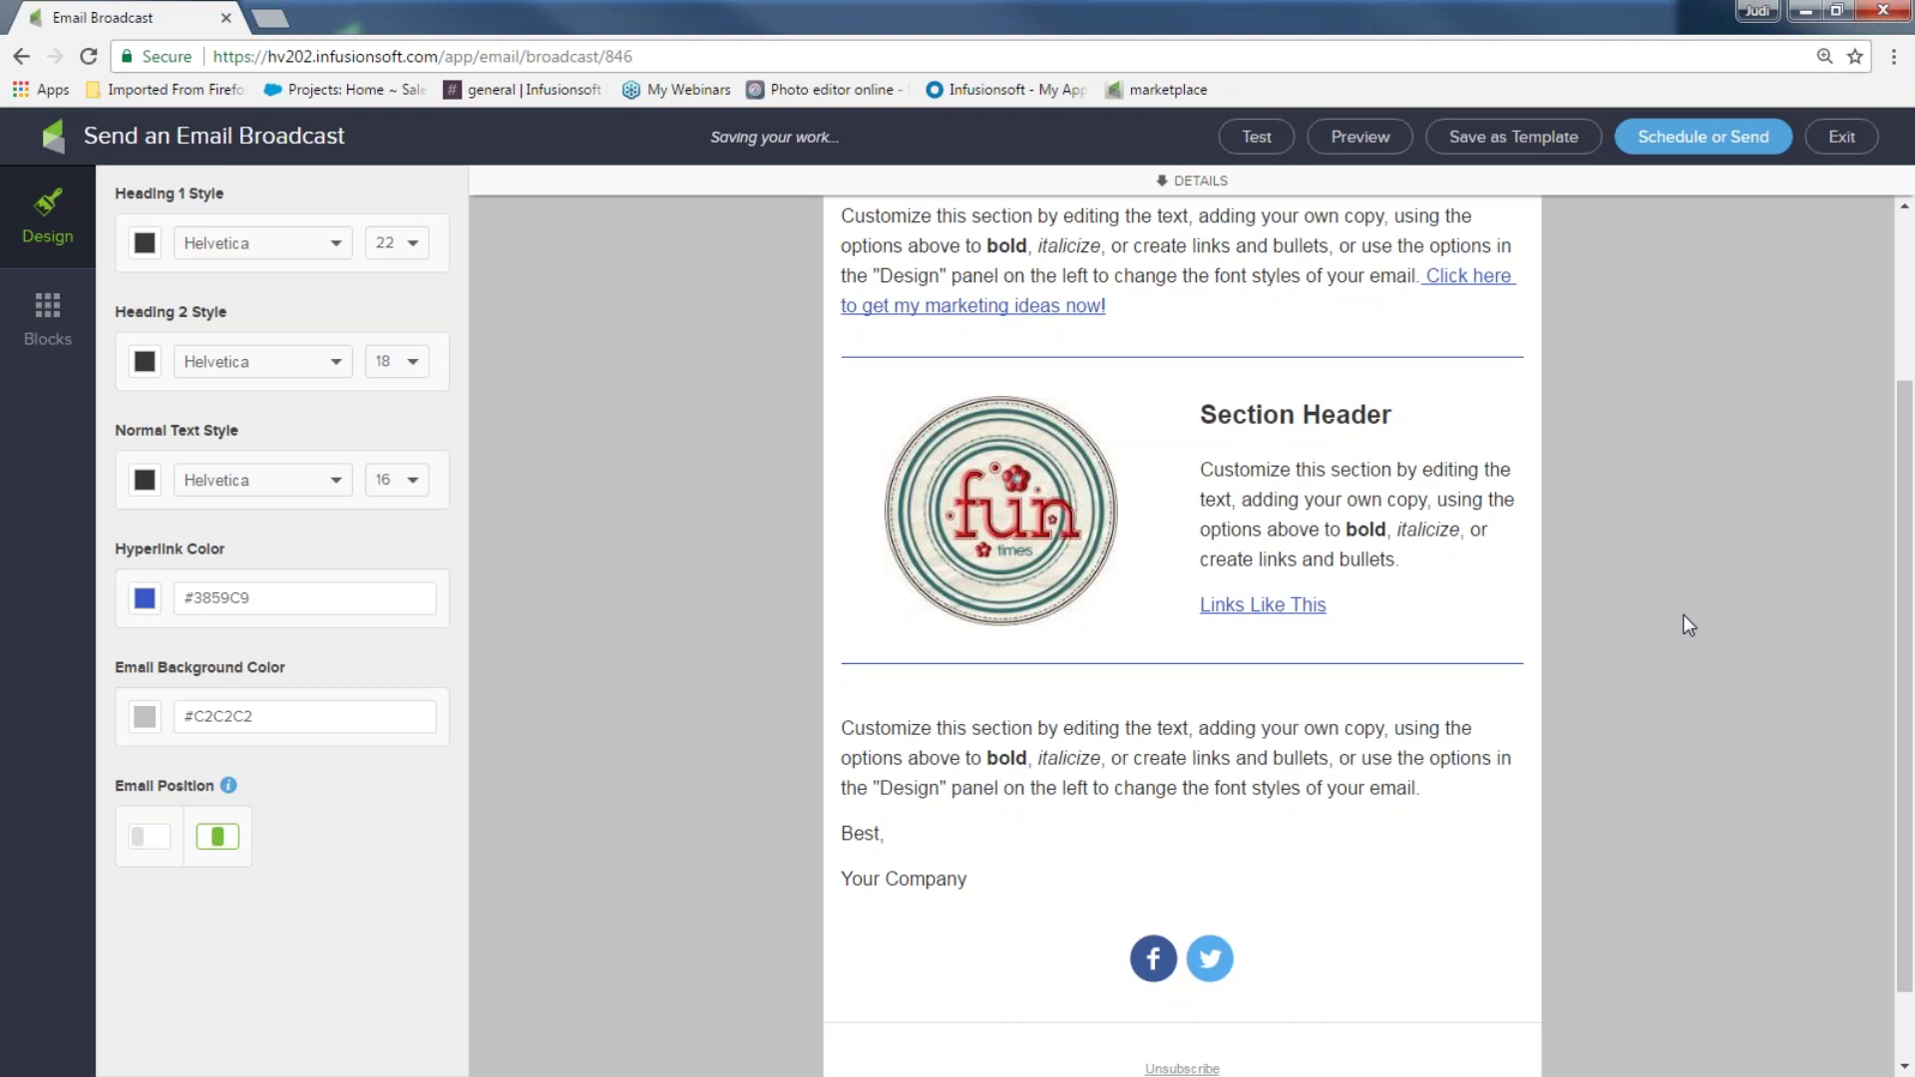
pyautogui.scroll(1, 1905, 615)
pyautogui.click(1368, 788)
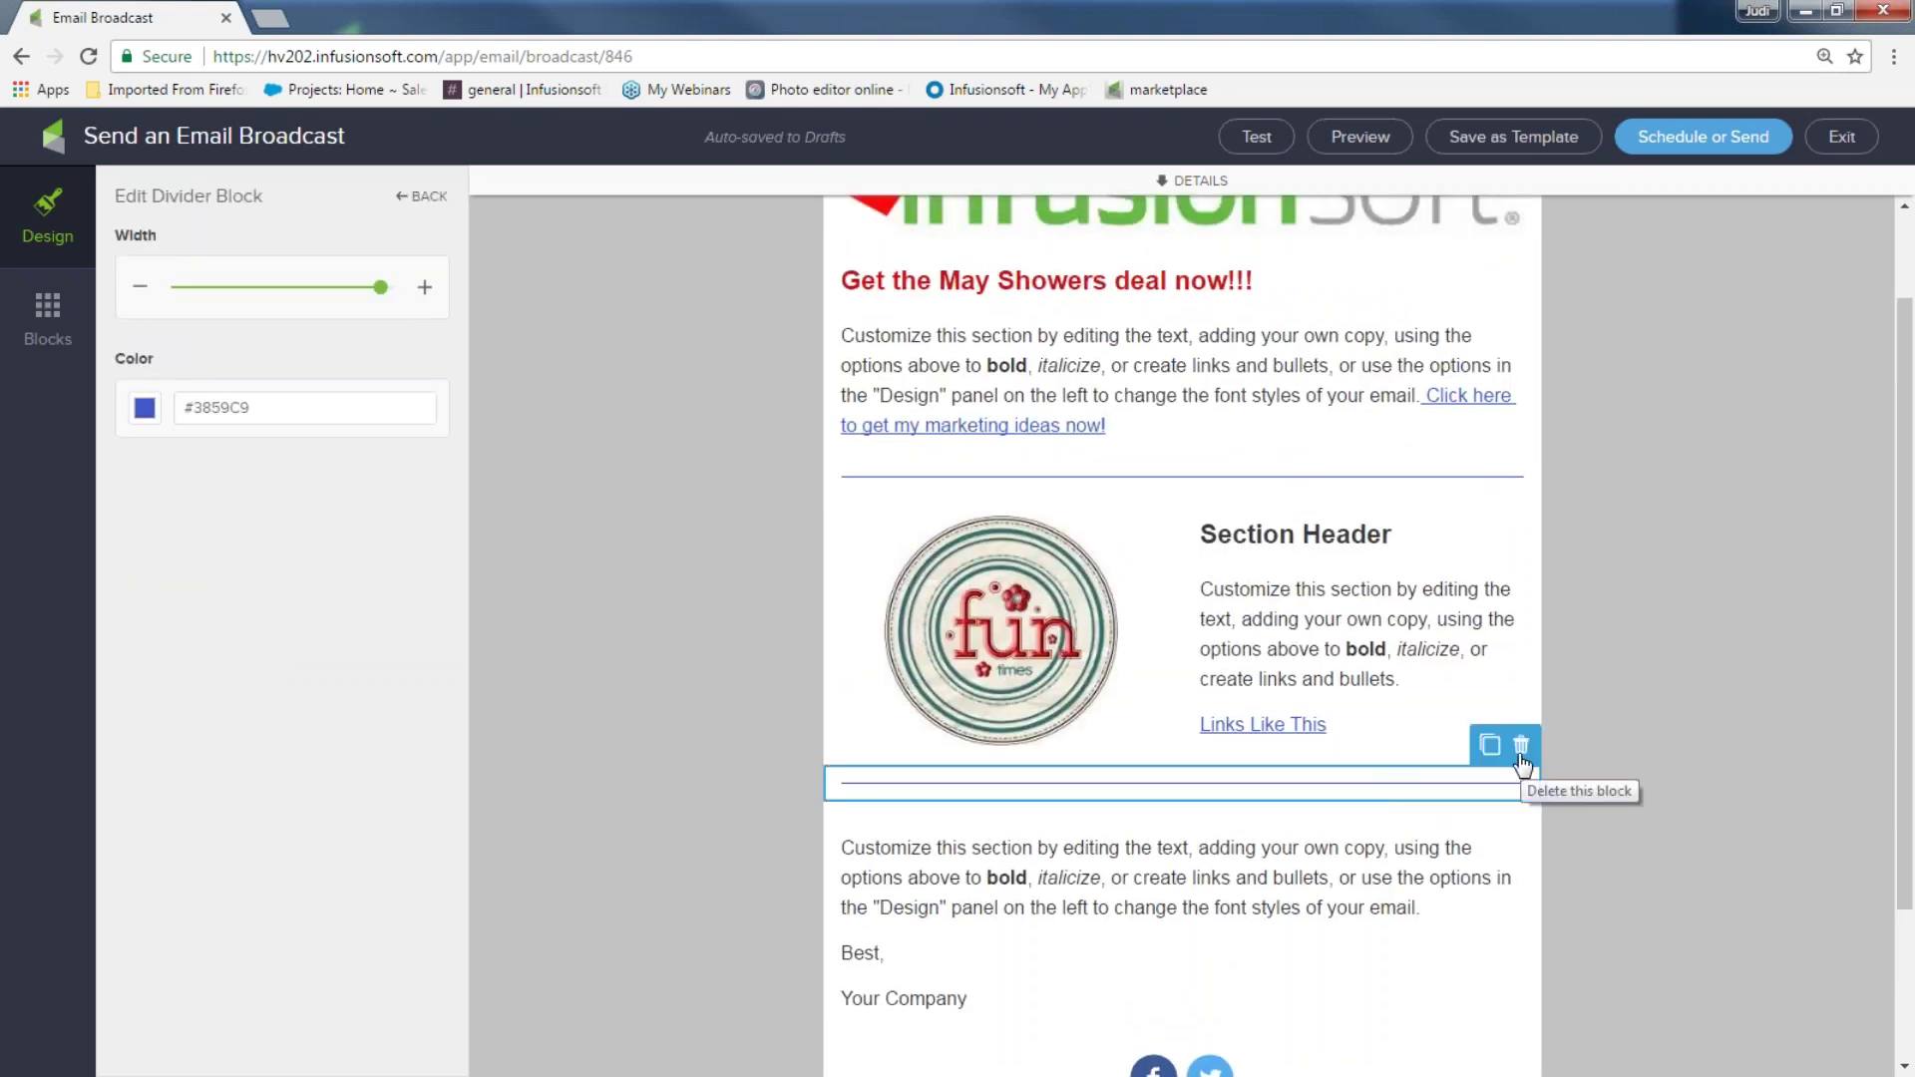
# - Delete the social block with the Facebook and Twitter icons below the sign-off
pyautogui.scroll(-2, 1565, 750)
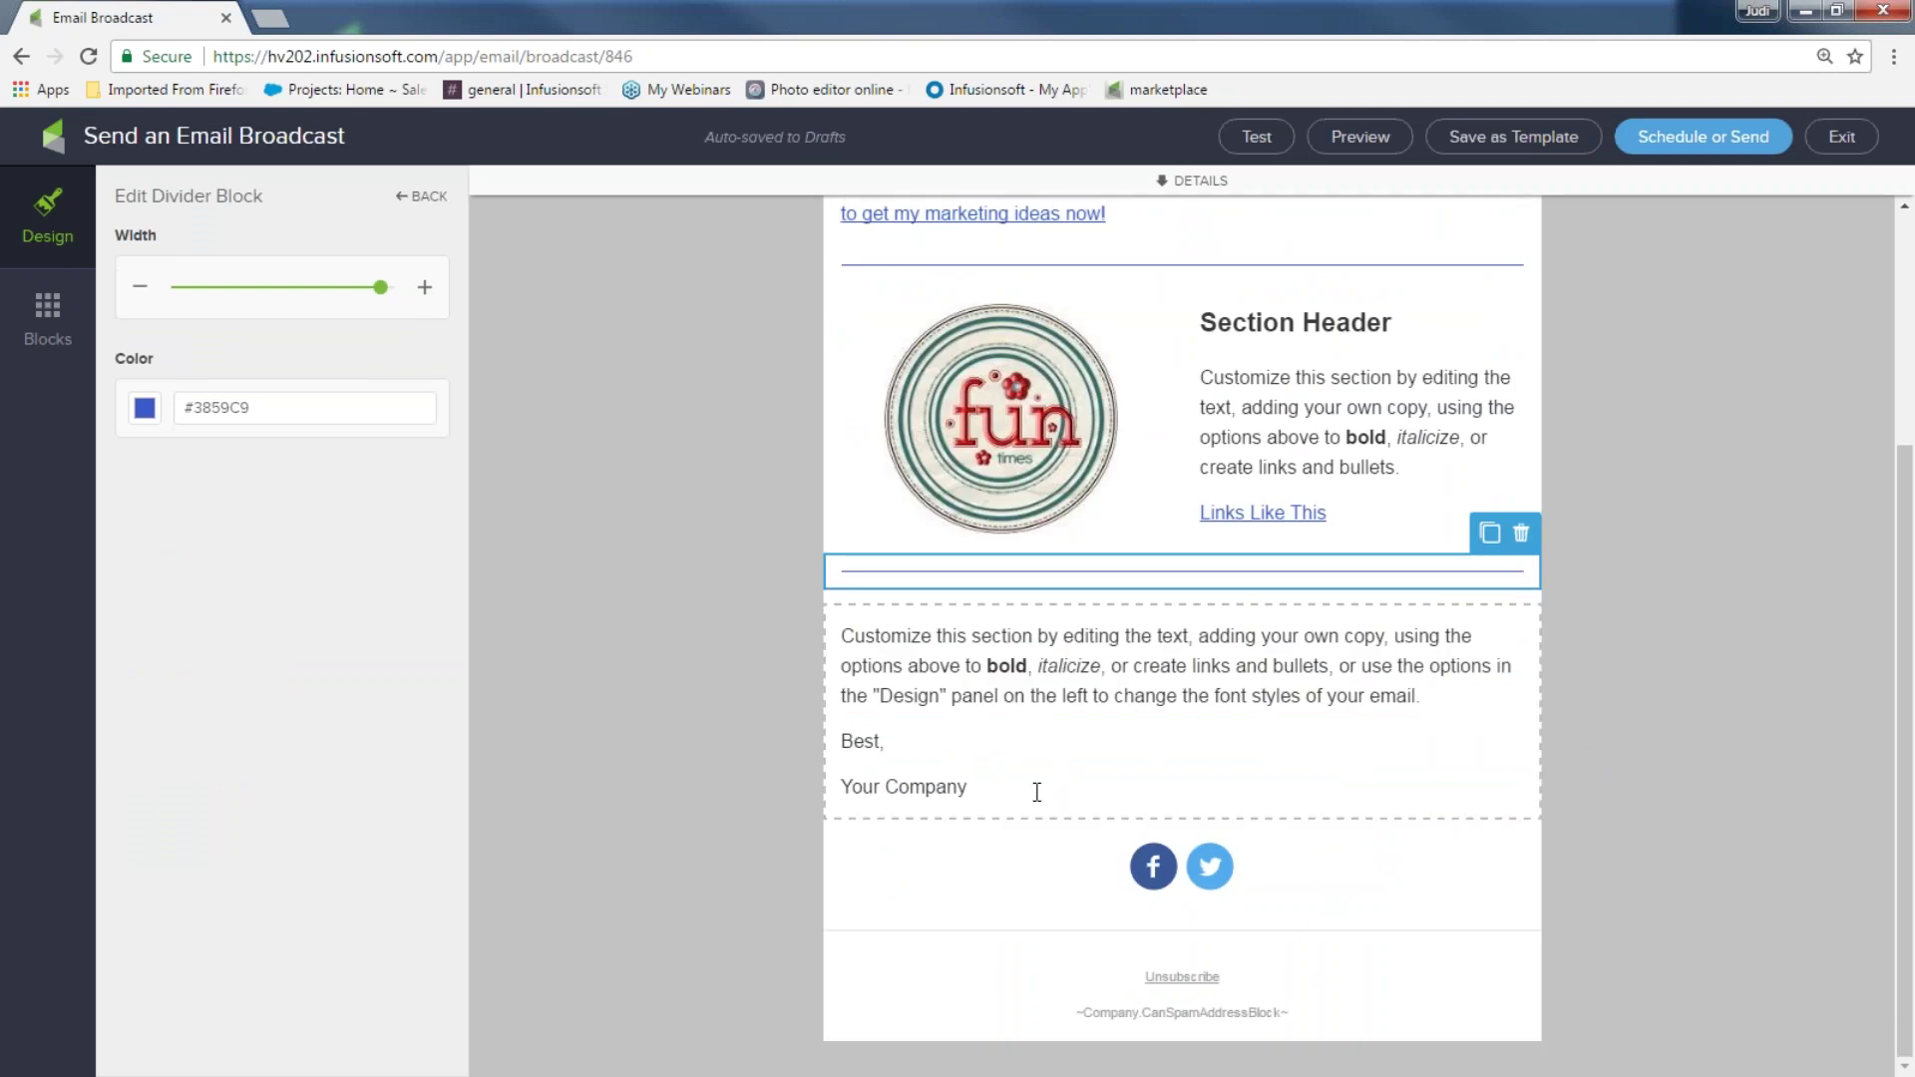
pyautogui.click(1135, 858)
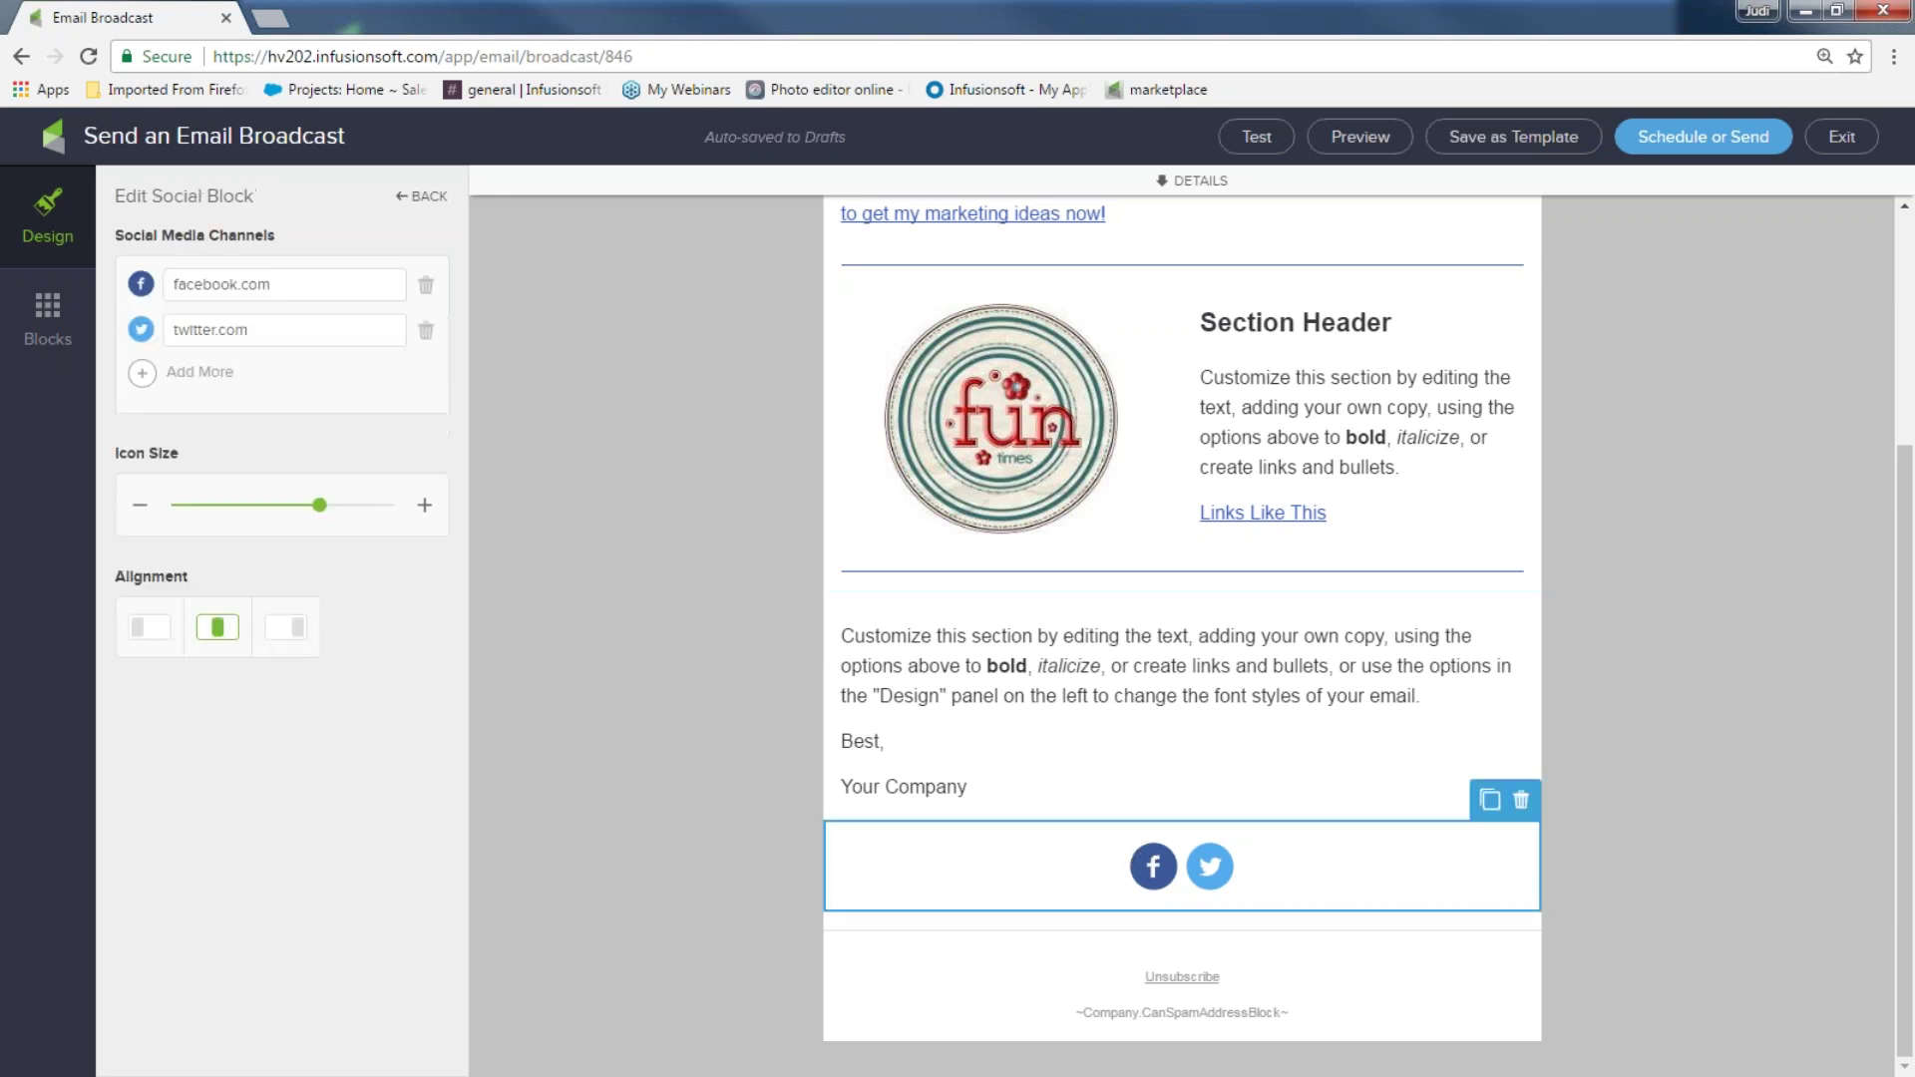
pyautogui.click(1517, 809)
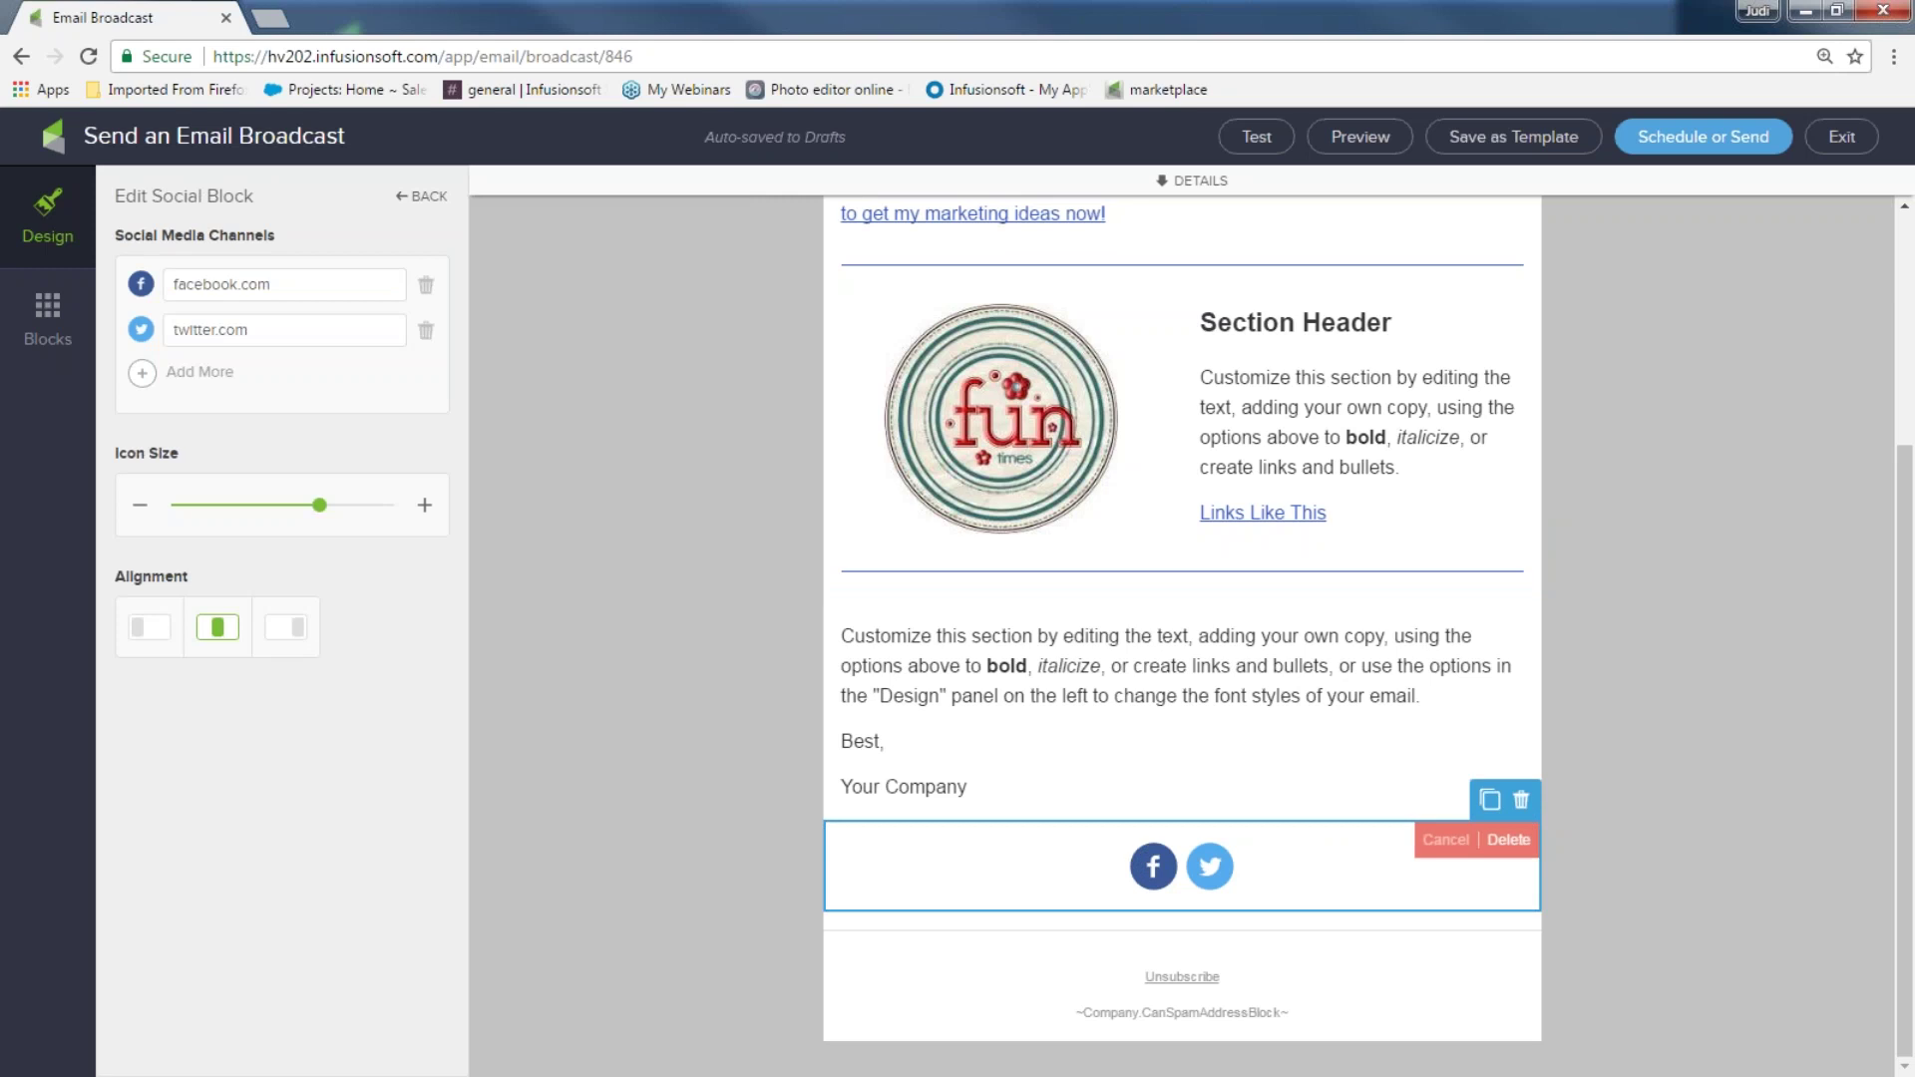
pyautogui.click(1510, 842)
pyautogui.scroll(3, 1654, 803)
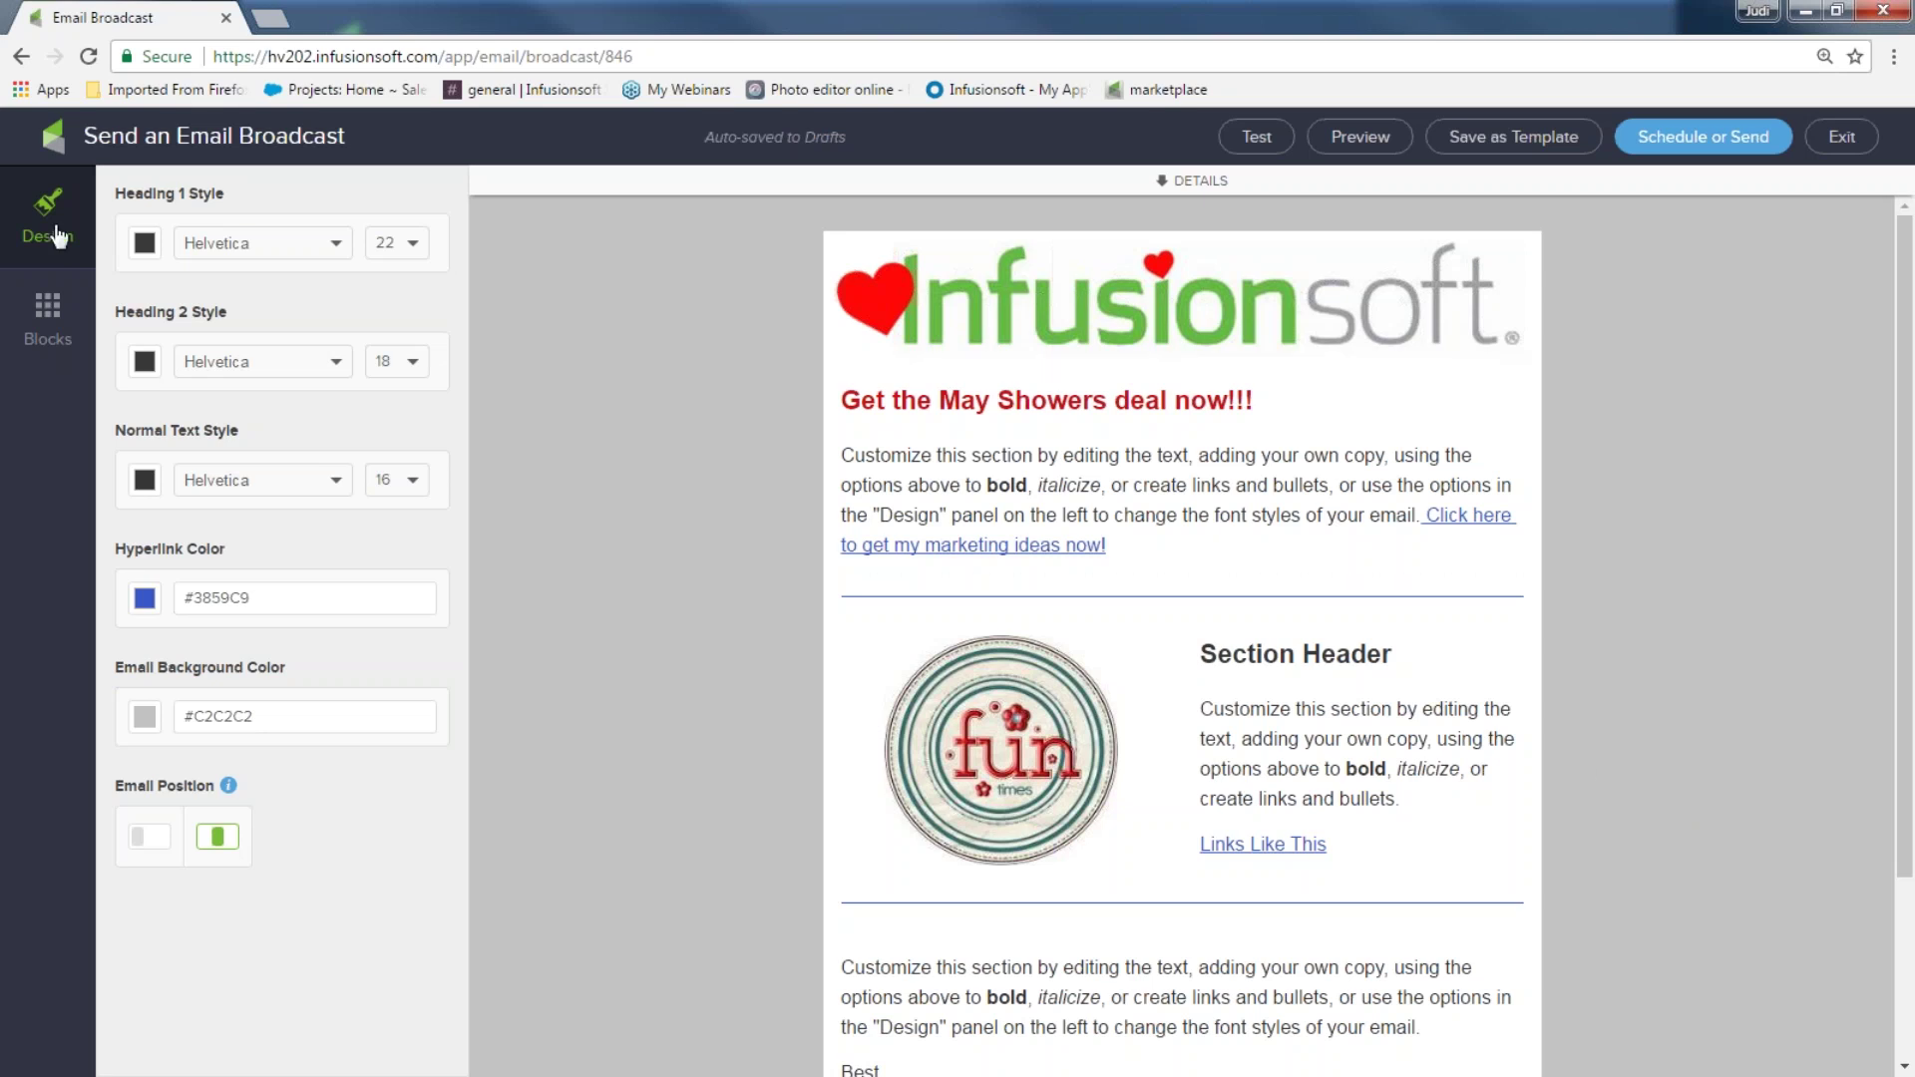
# - Add a video block directly below the Infusionsoft logo image
pyautogui.click(45, 321)
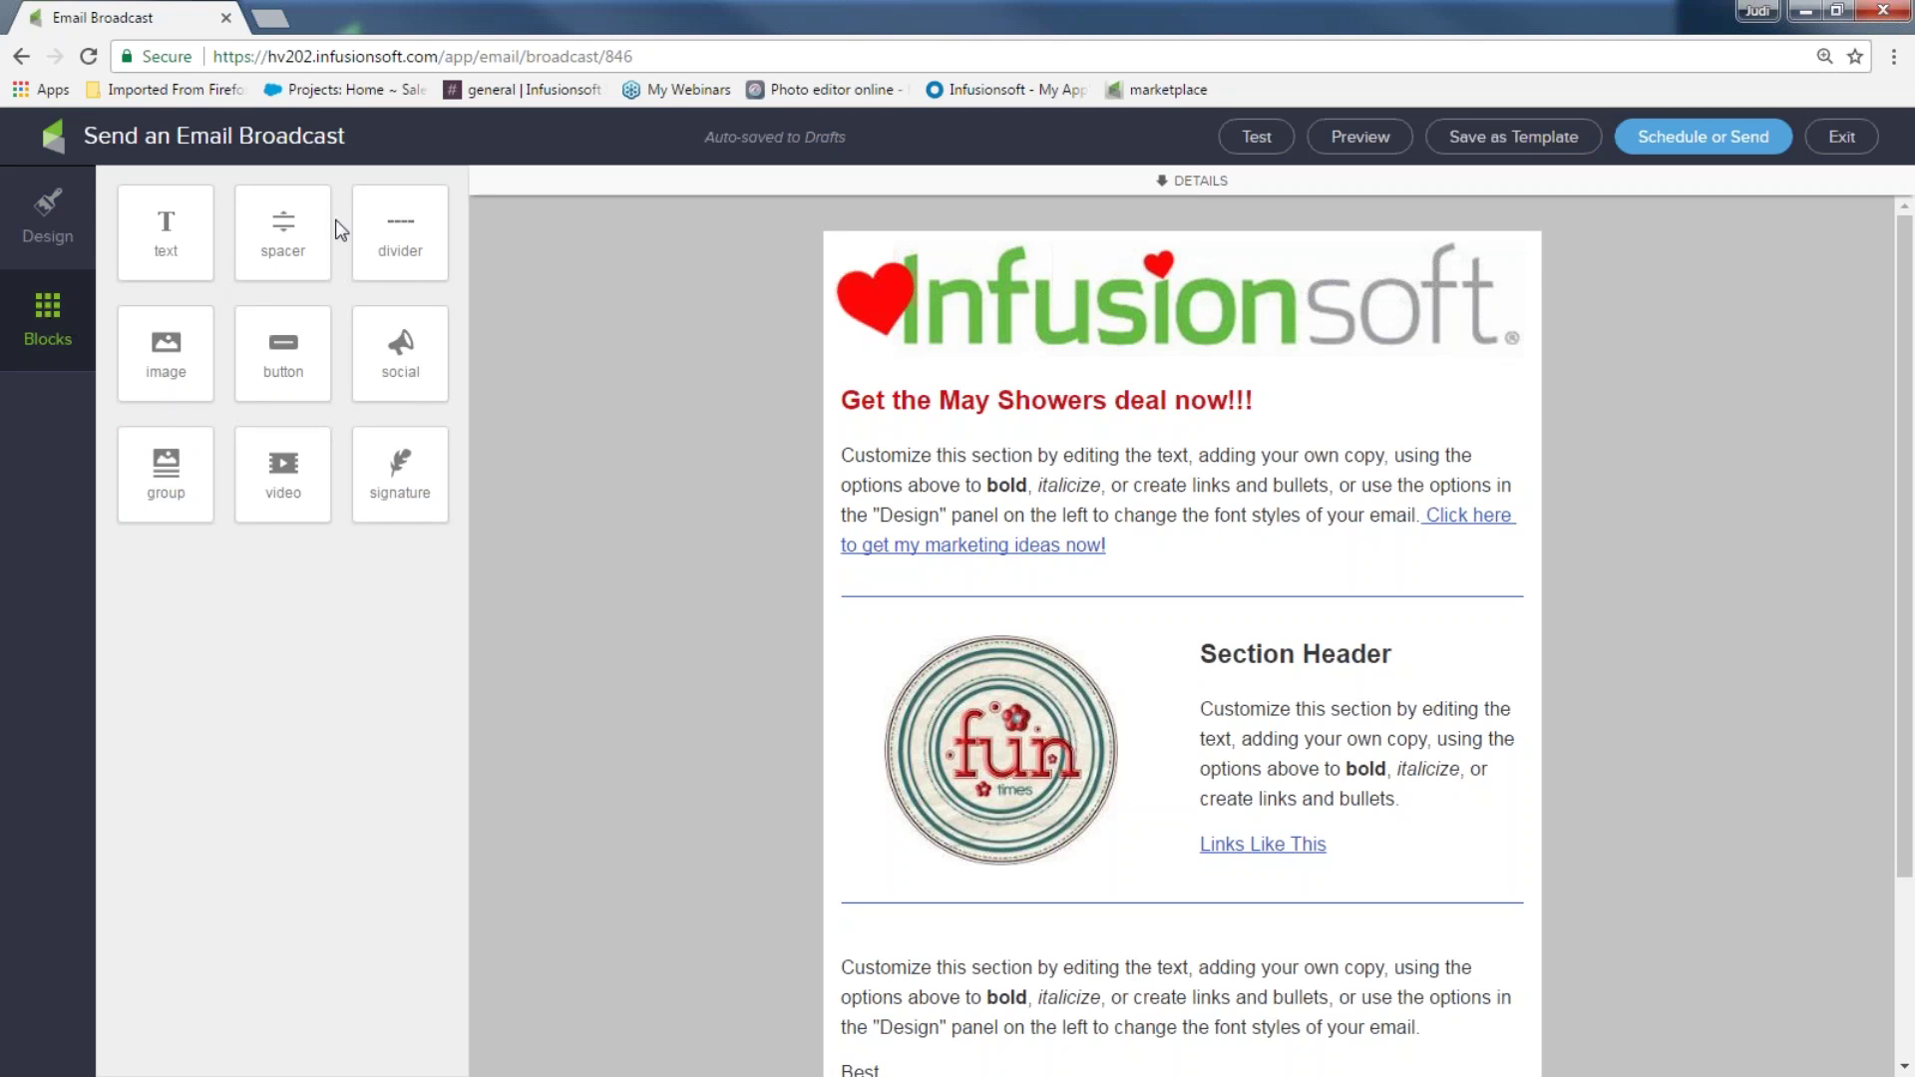
pyautogui.moveTo(283, 468); pyautogui.dragTo(1172, 350)
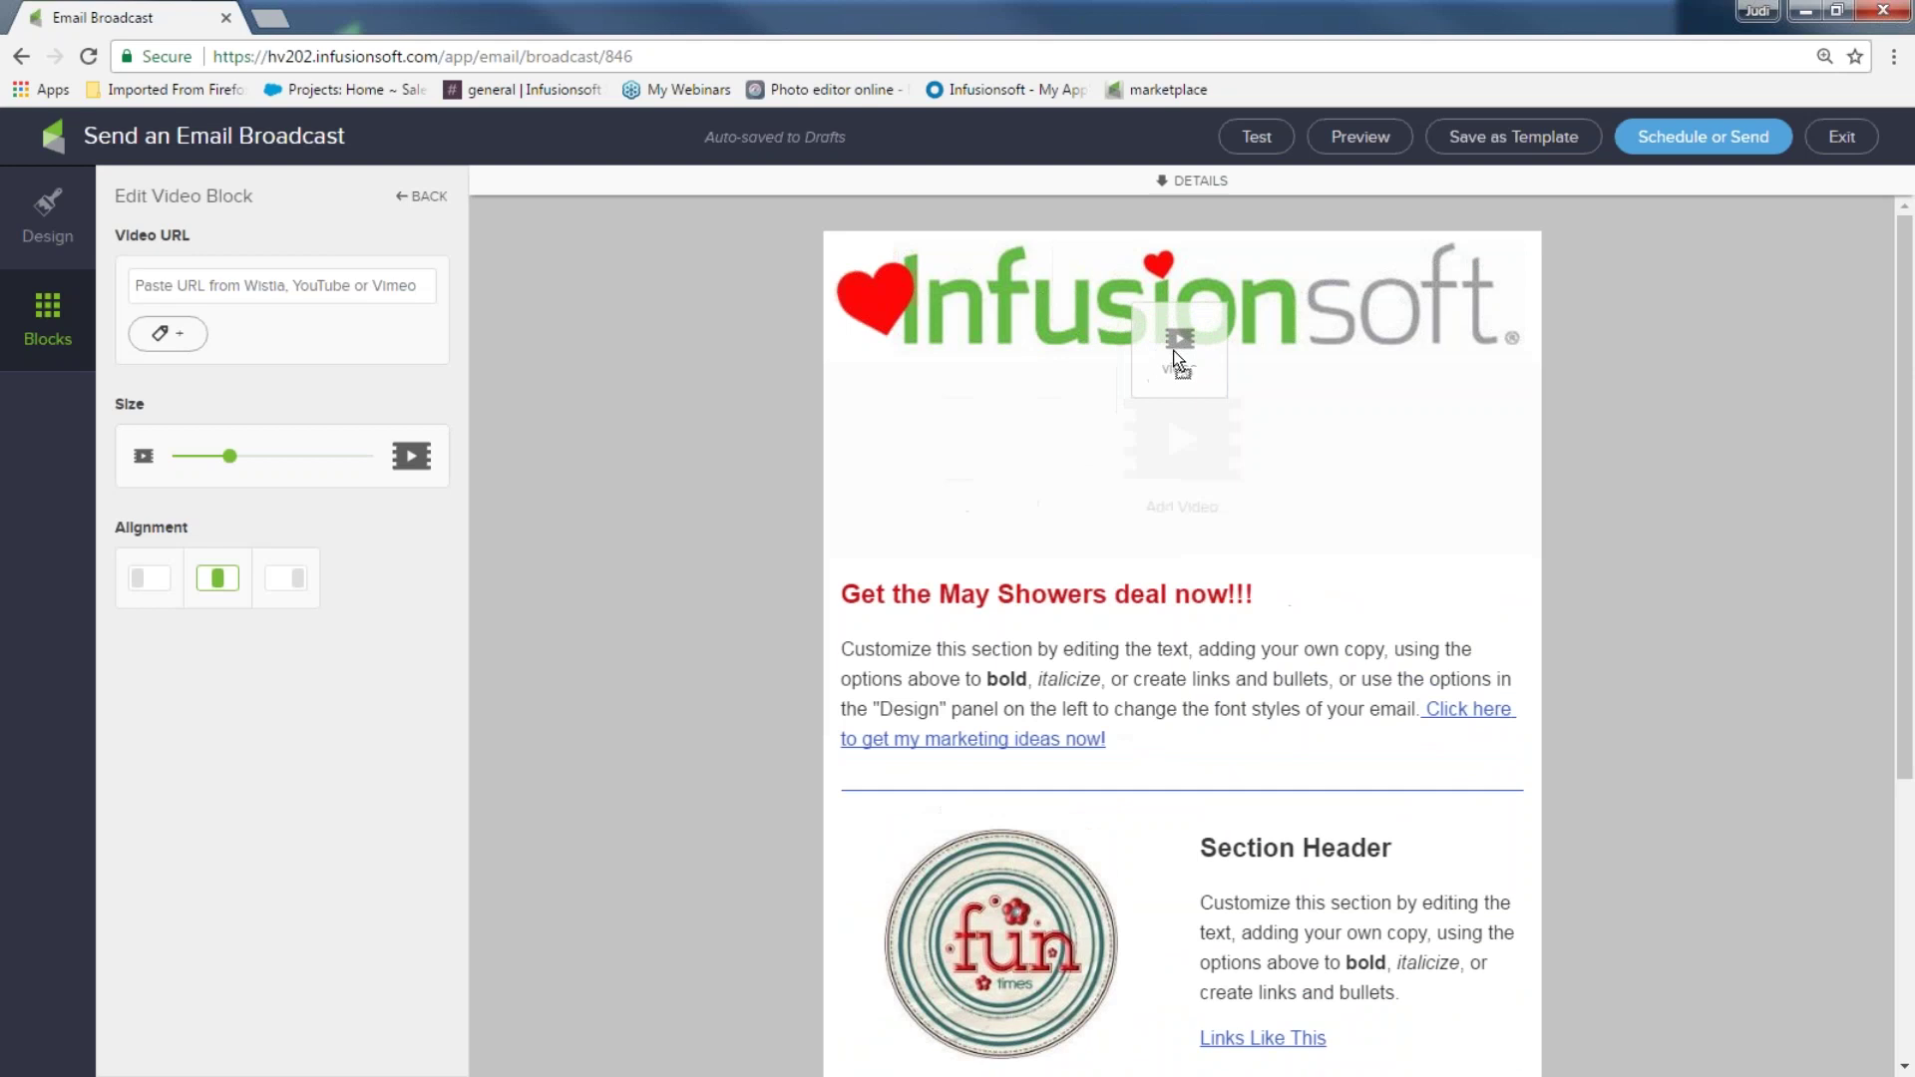
pyautogui.moveTo(1183, 417); pyautogui.dragTo(1183, 419)
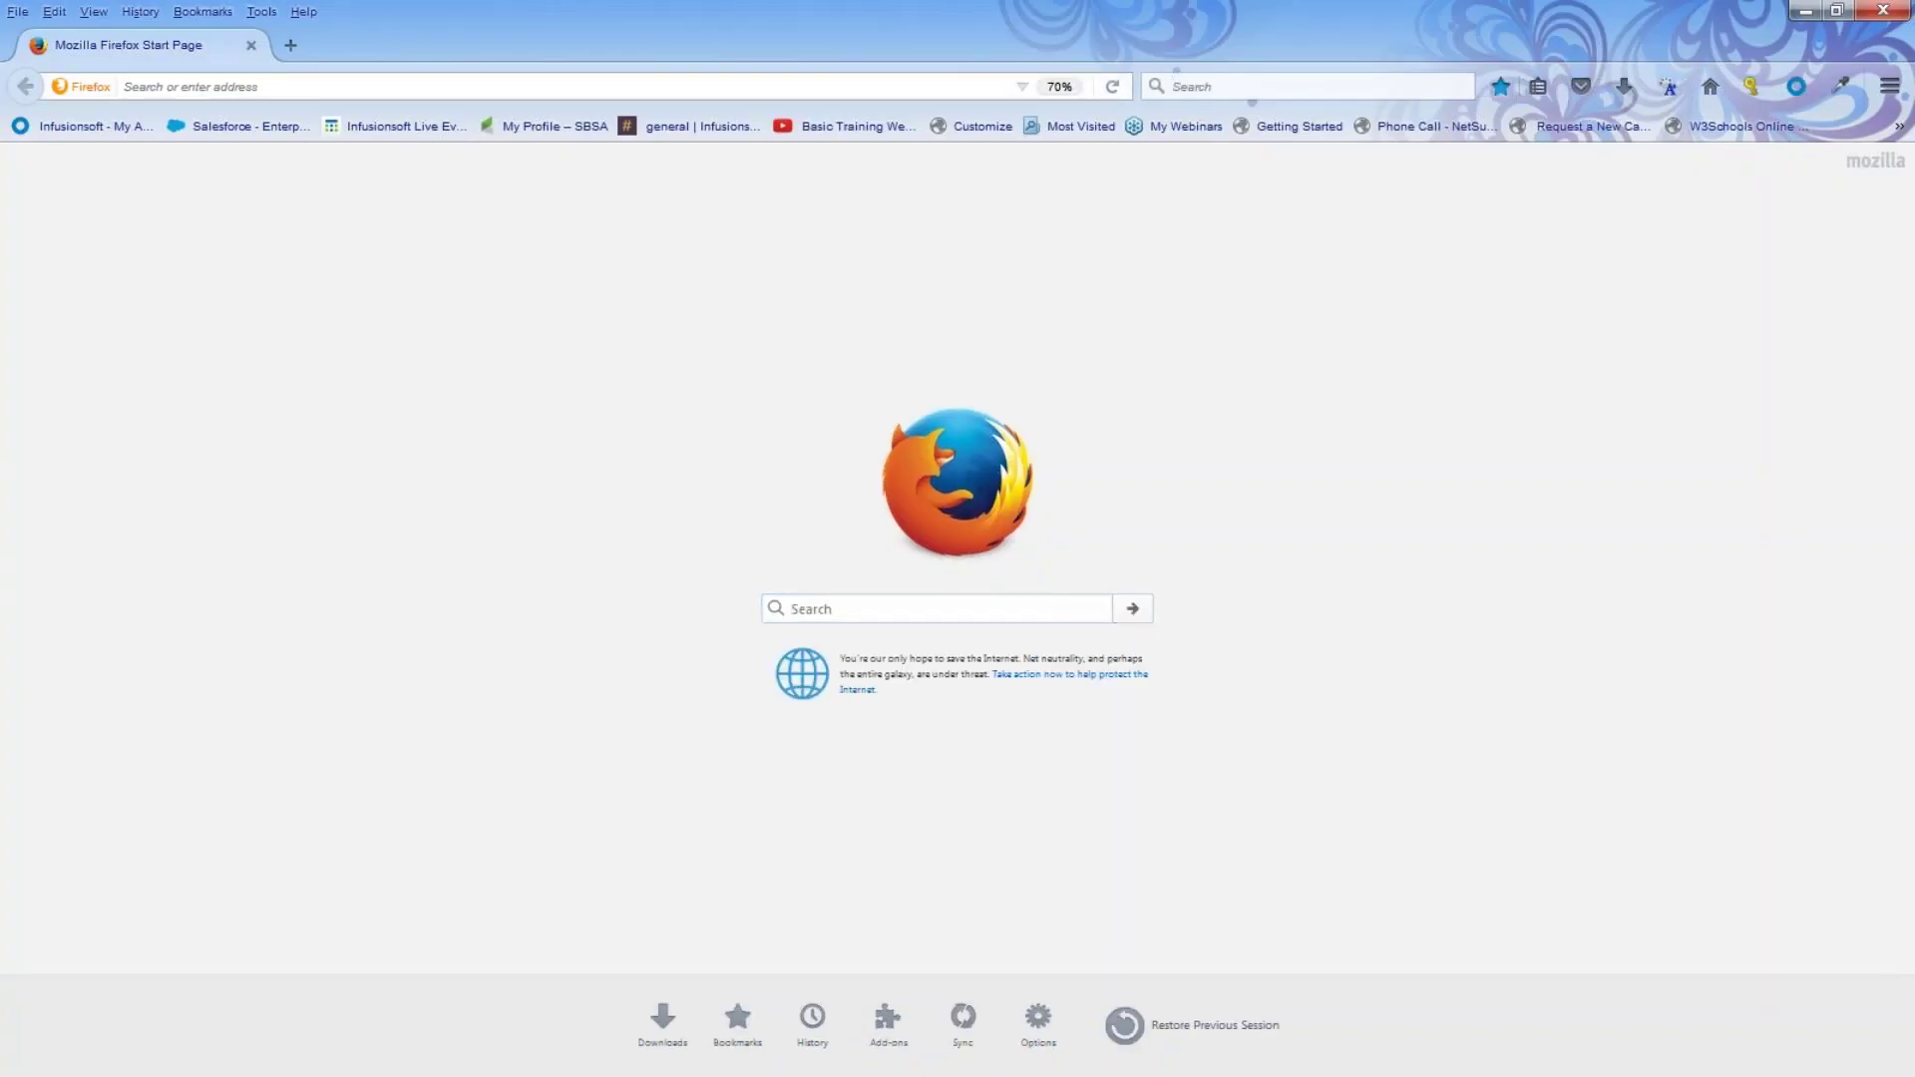
# - Switch to Firefox, go to youtube.com, and search for "raining video"
pyautogui.write('youtube.com')
pyautogui.press('Return')
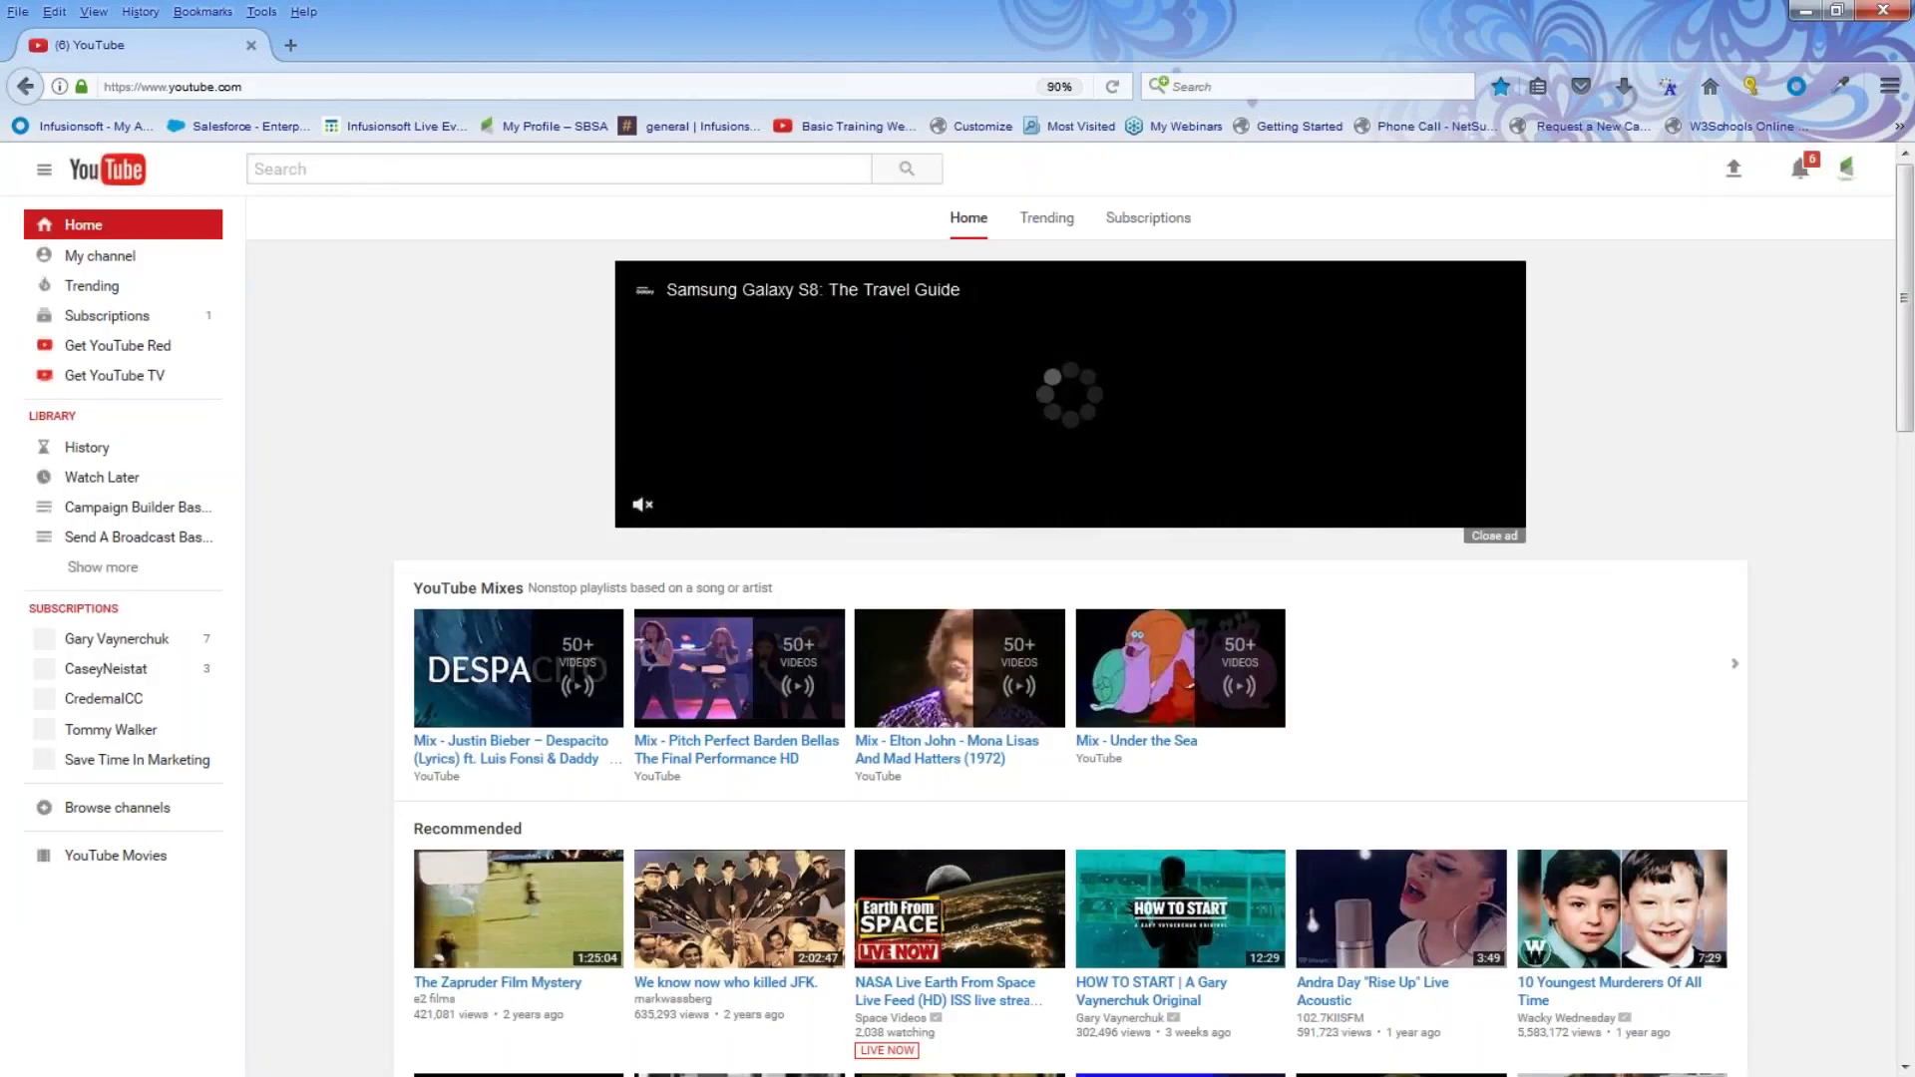
pyautogui.write('i')
pyautogui.write('raining ')
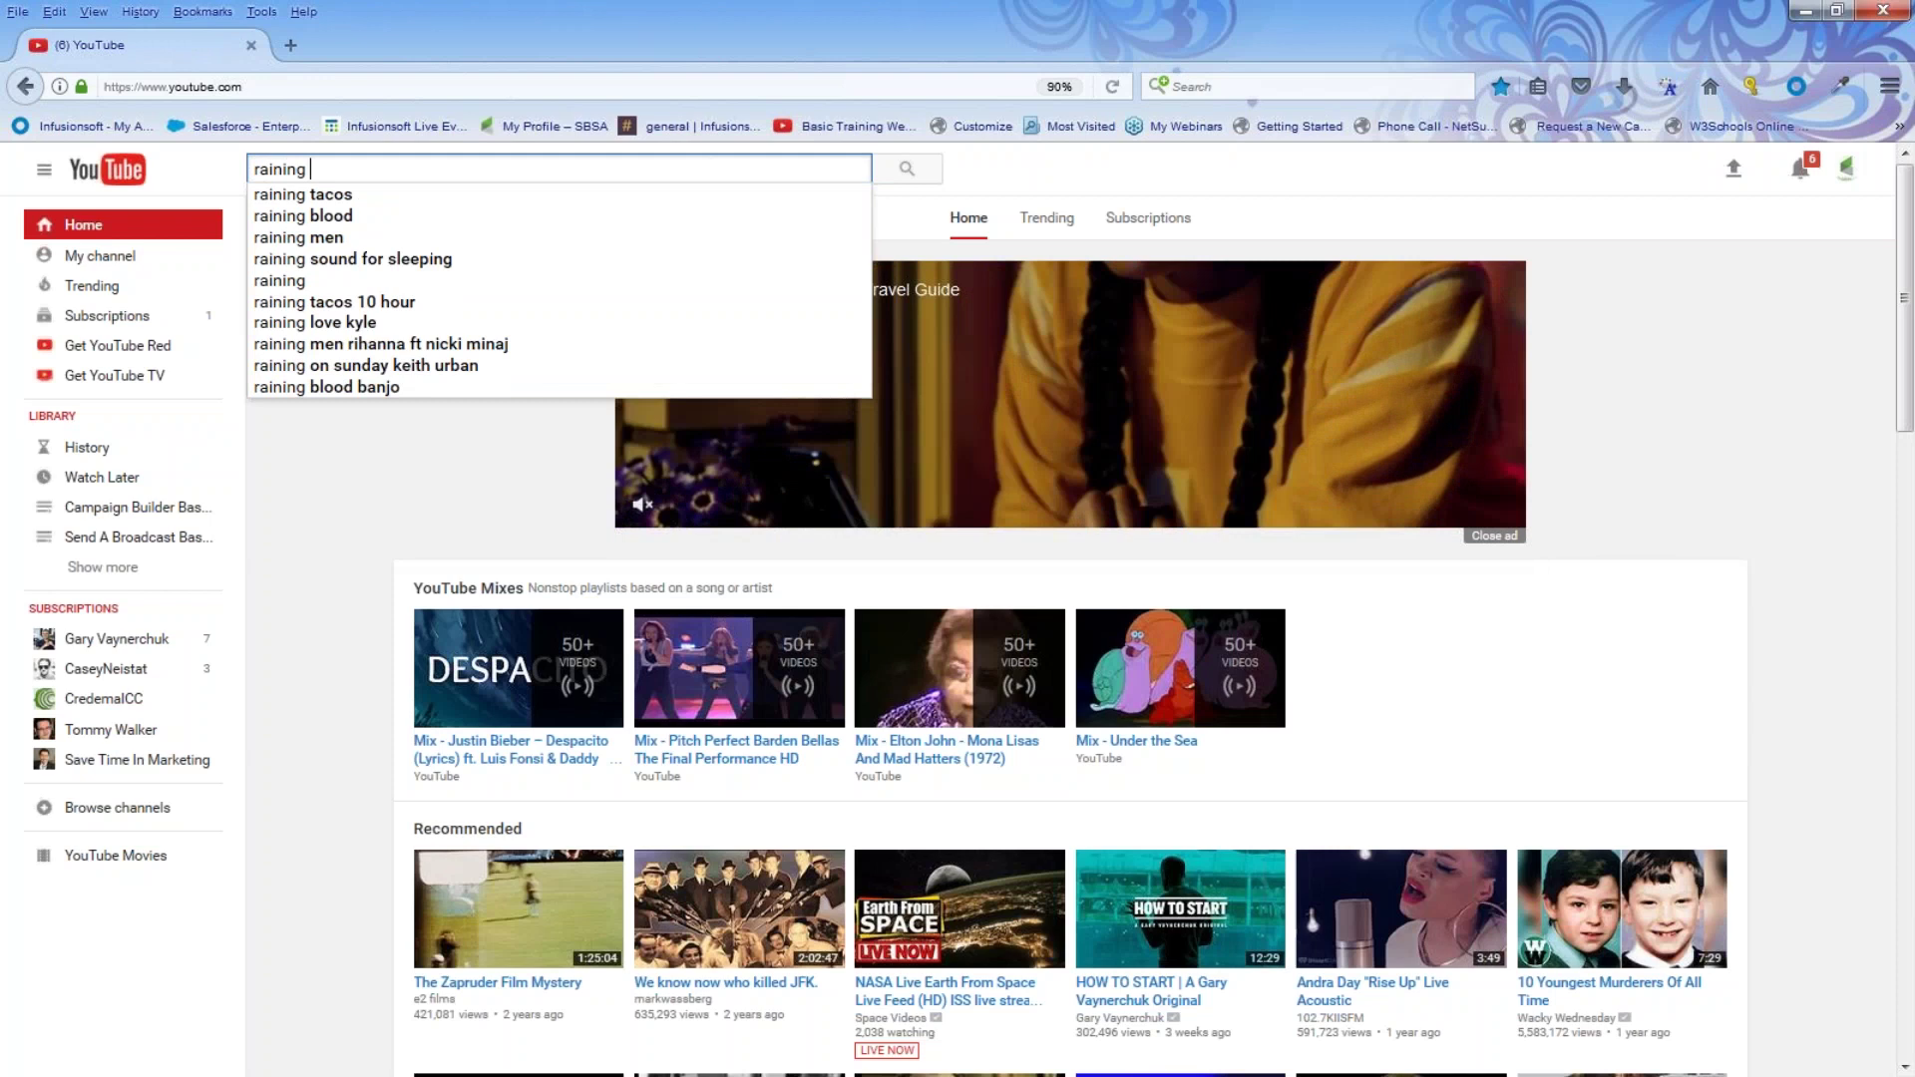
pyautogui.write('vide')
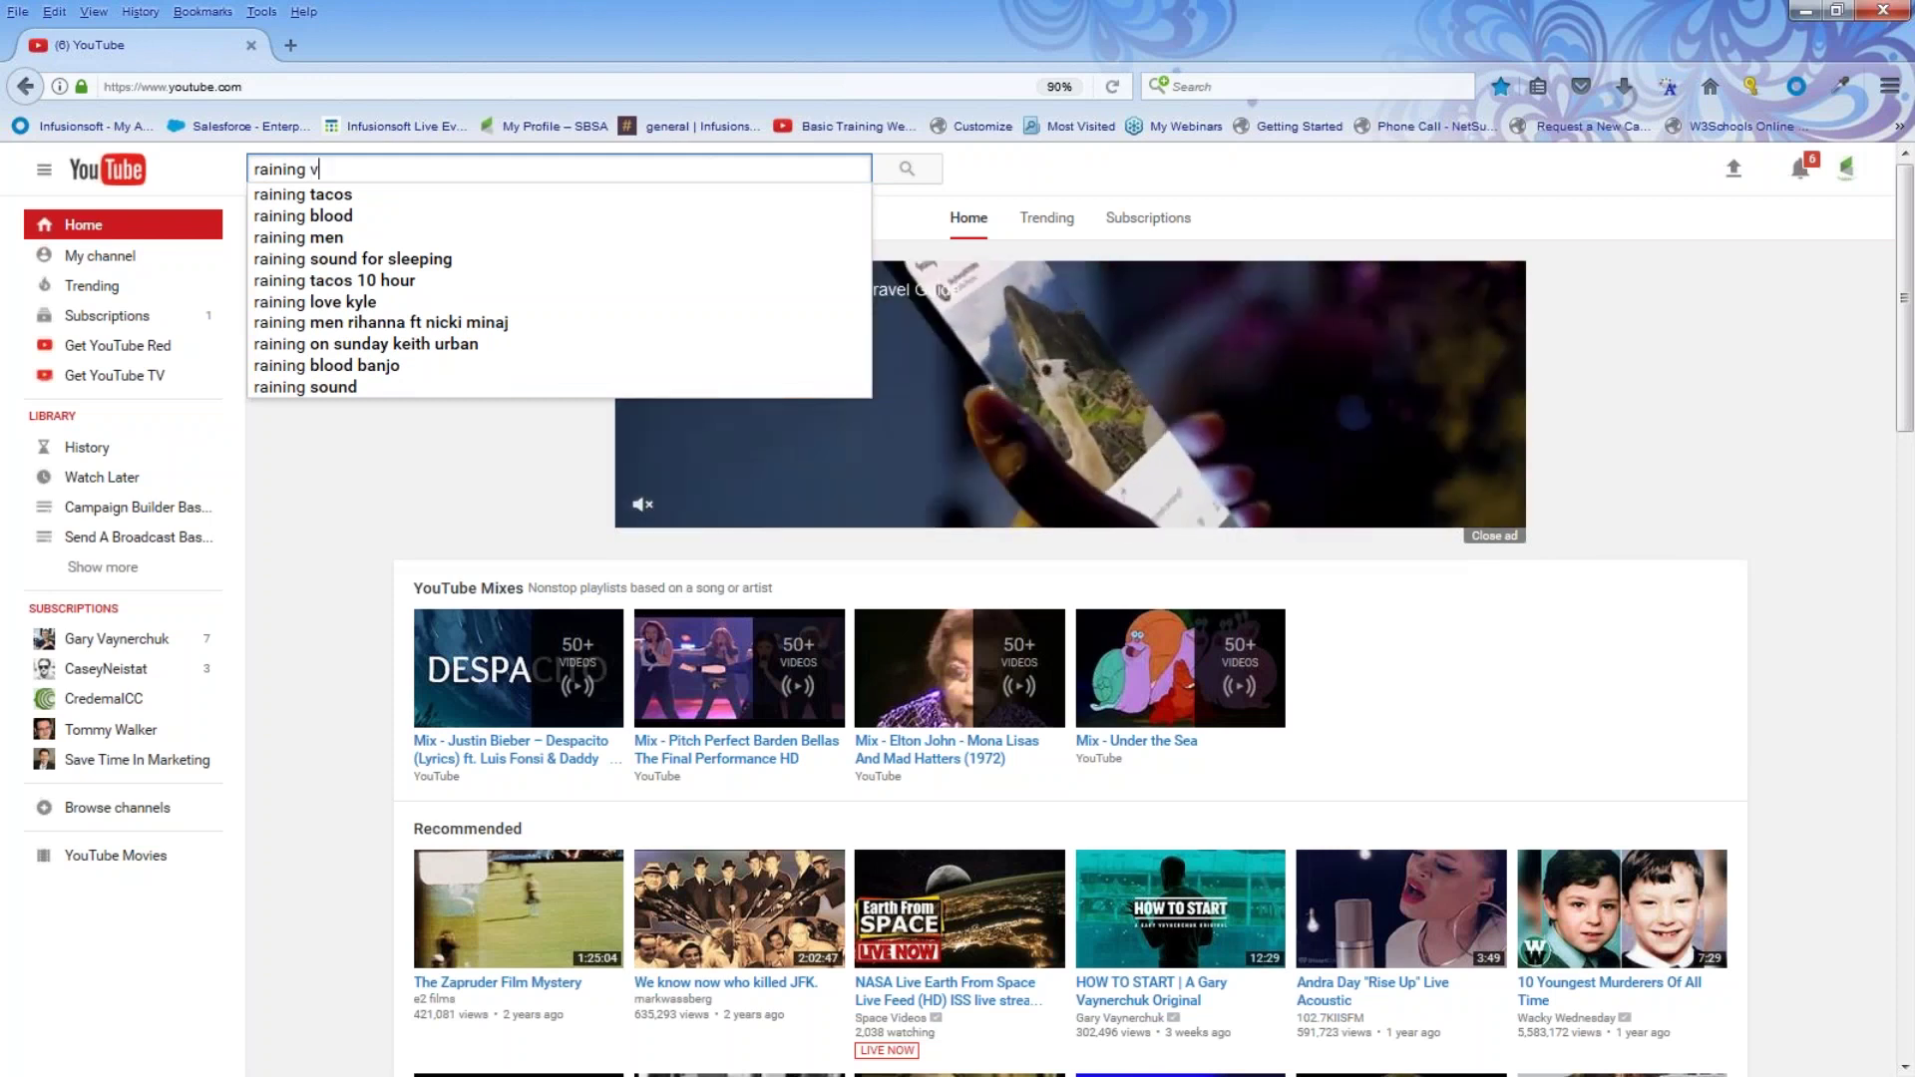
pyautogui.write('o')
pyautogui.press('Return')
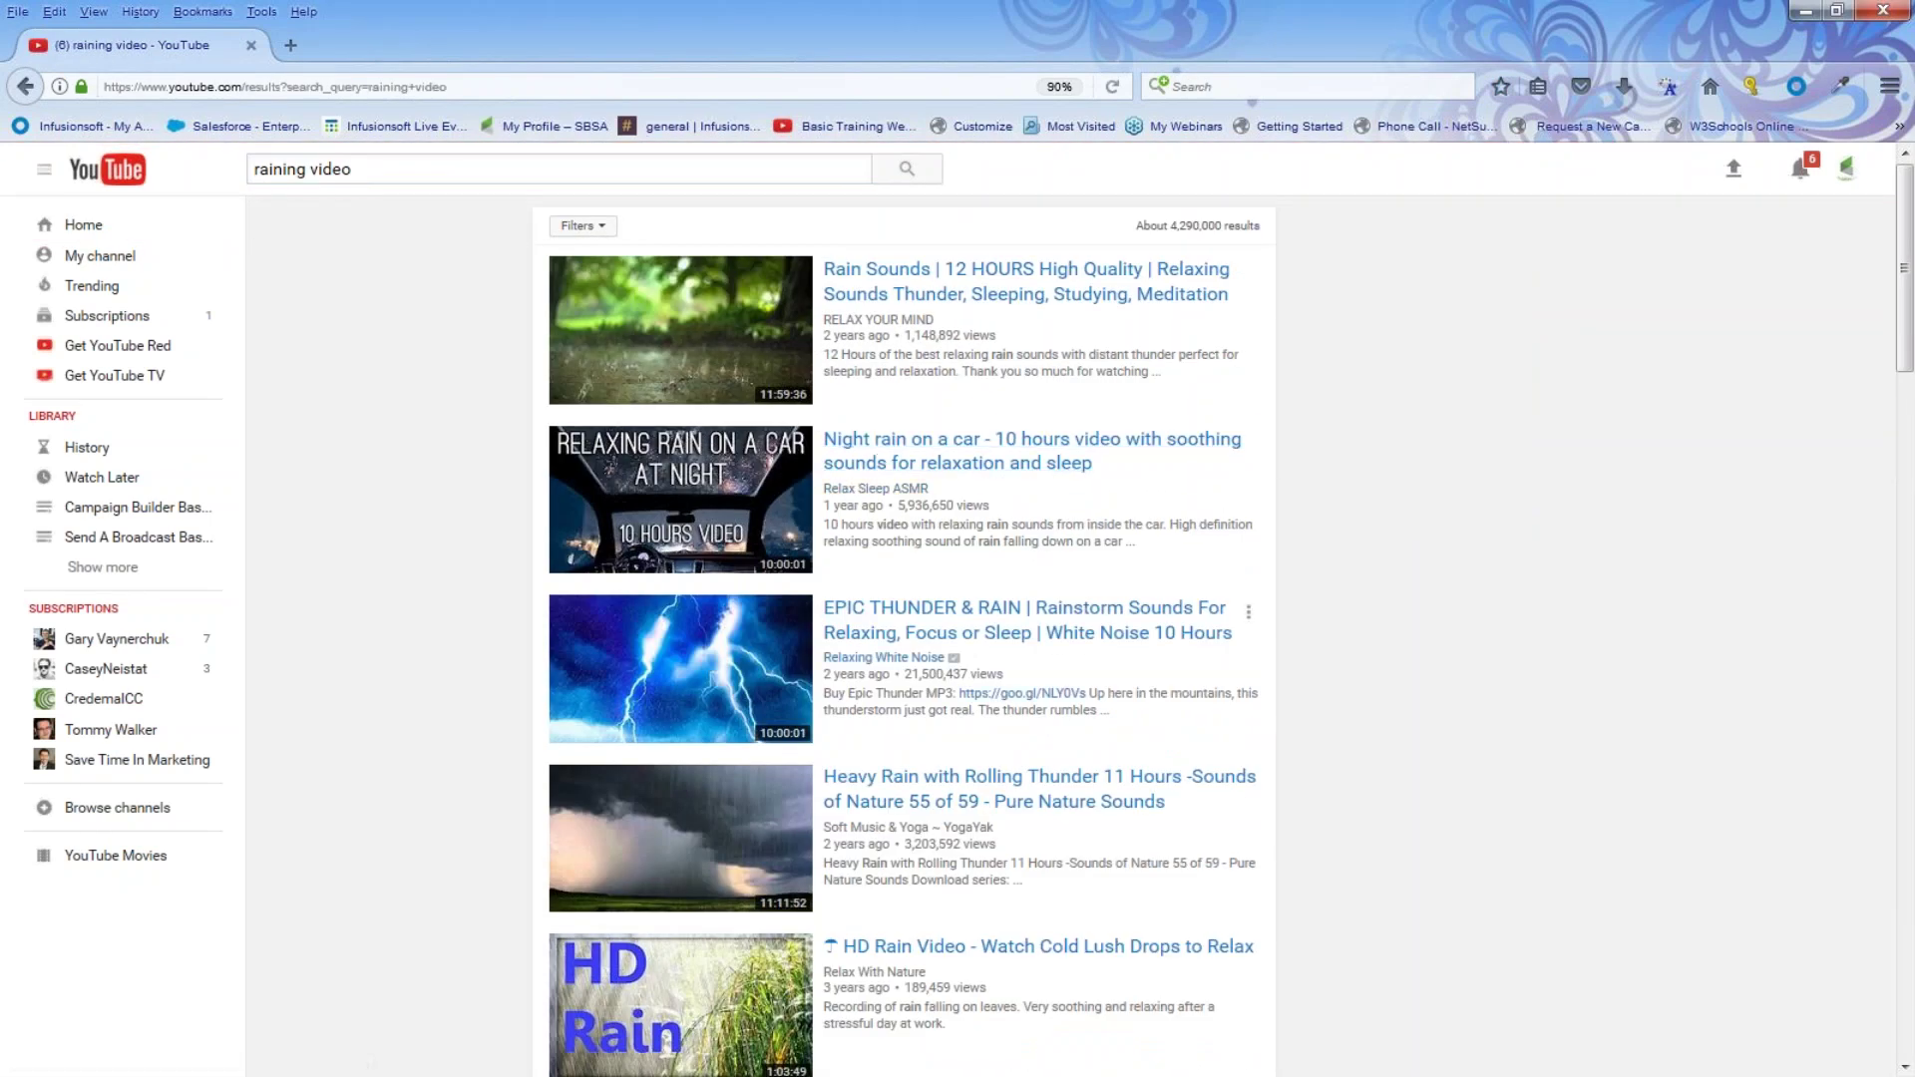
# - Open the "EPIC THUNDER & RAIN" video, pause playback, and copy its web address
pyautogui.click(940, 612)
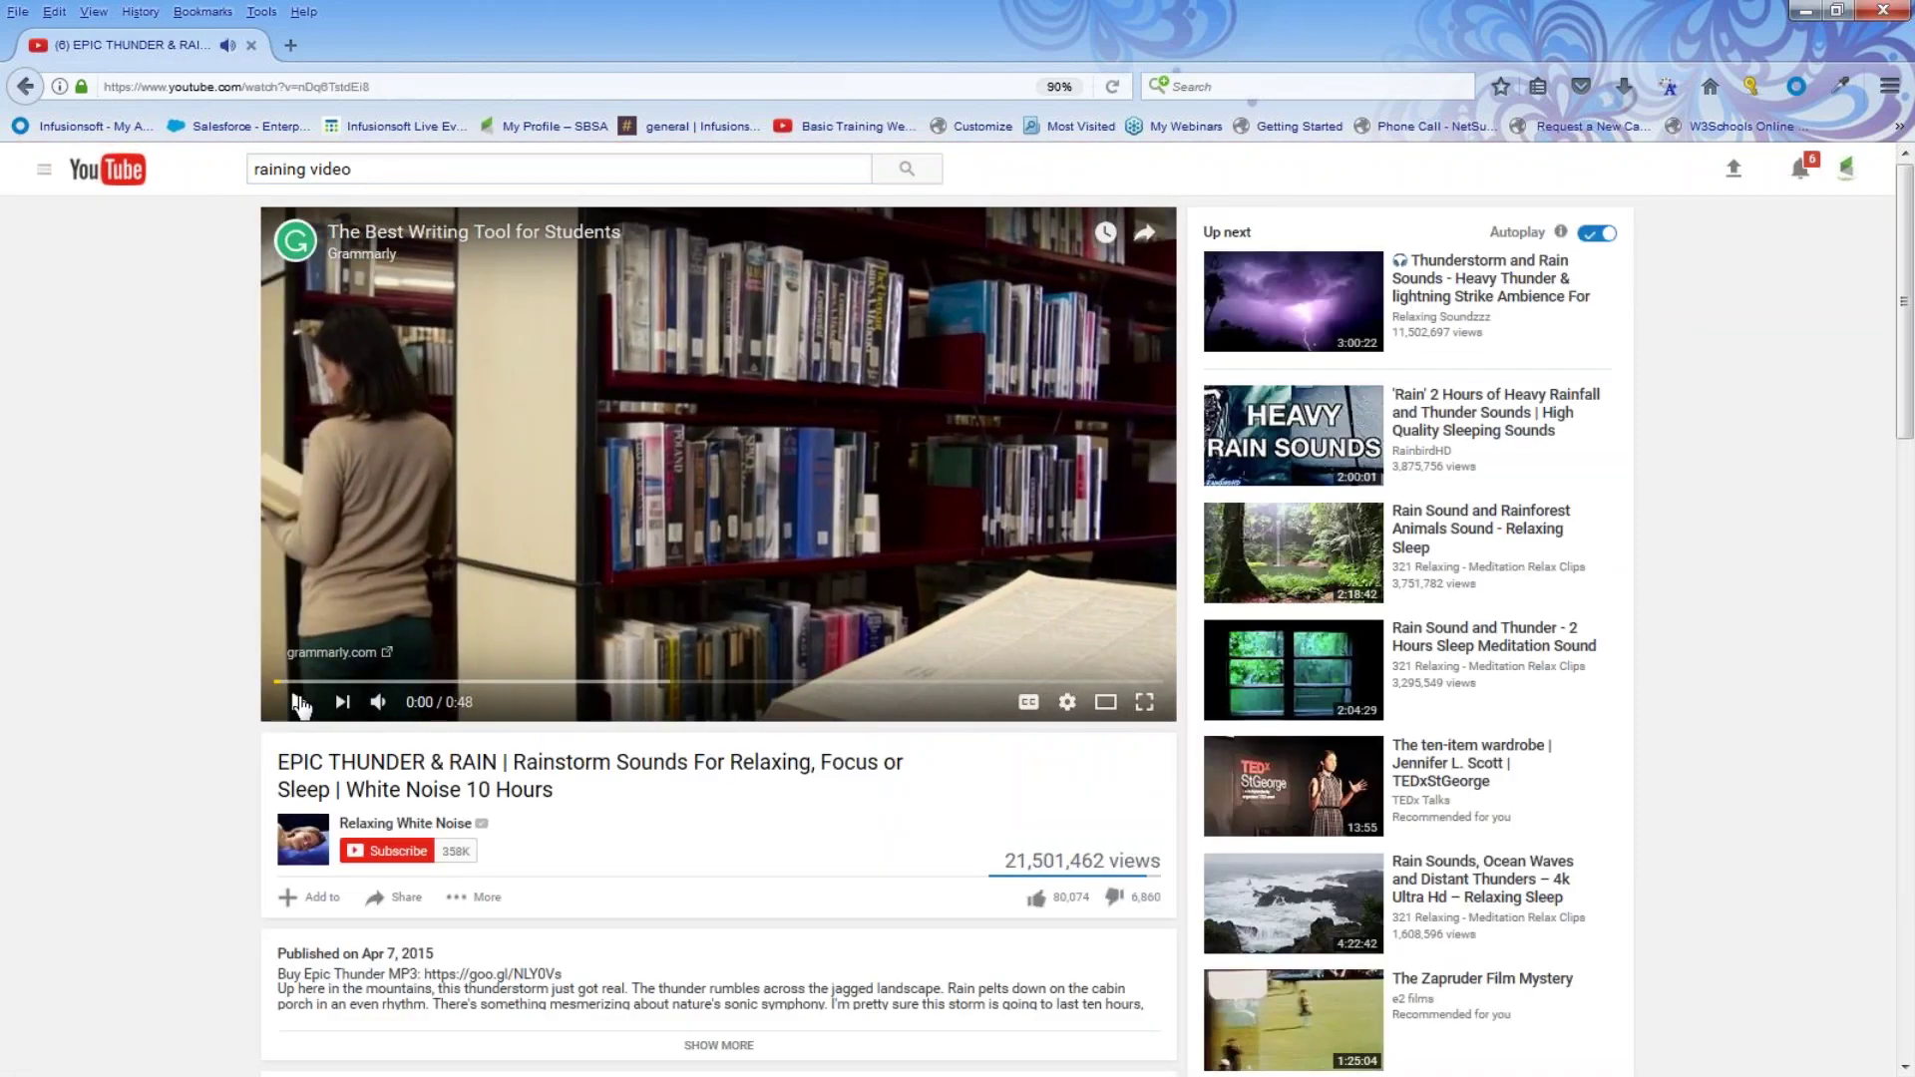
pyautogui.click(300, 702)
pyautogui.moveTo(370, 87); pyautogui.dragTo(77, 99)
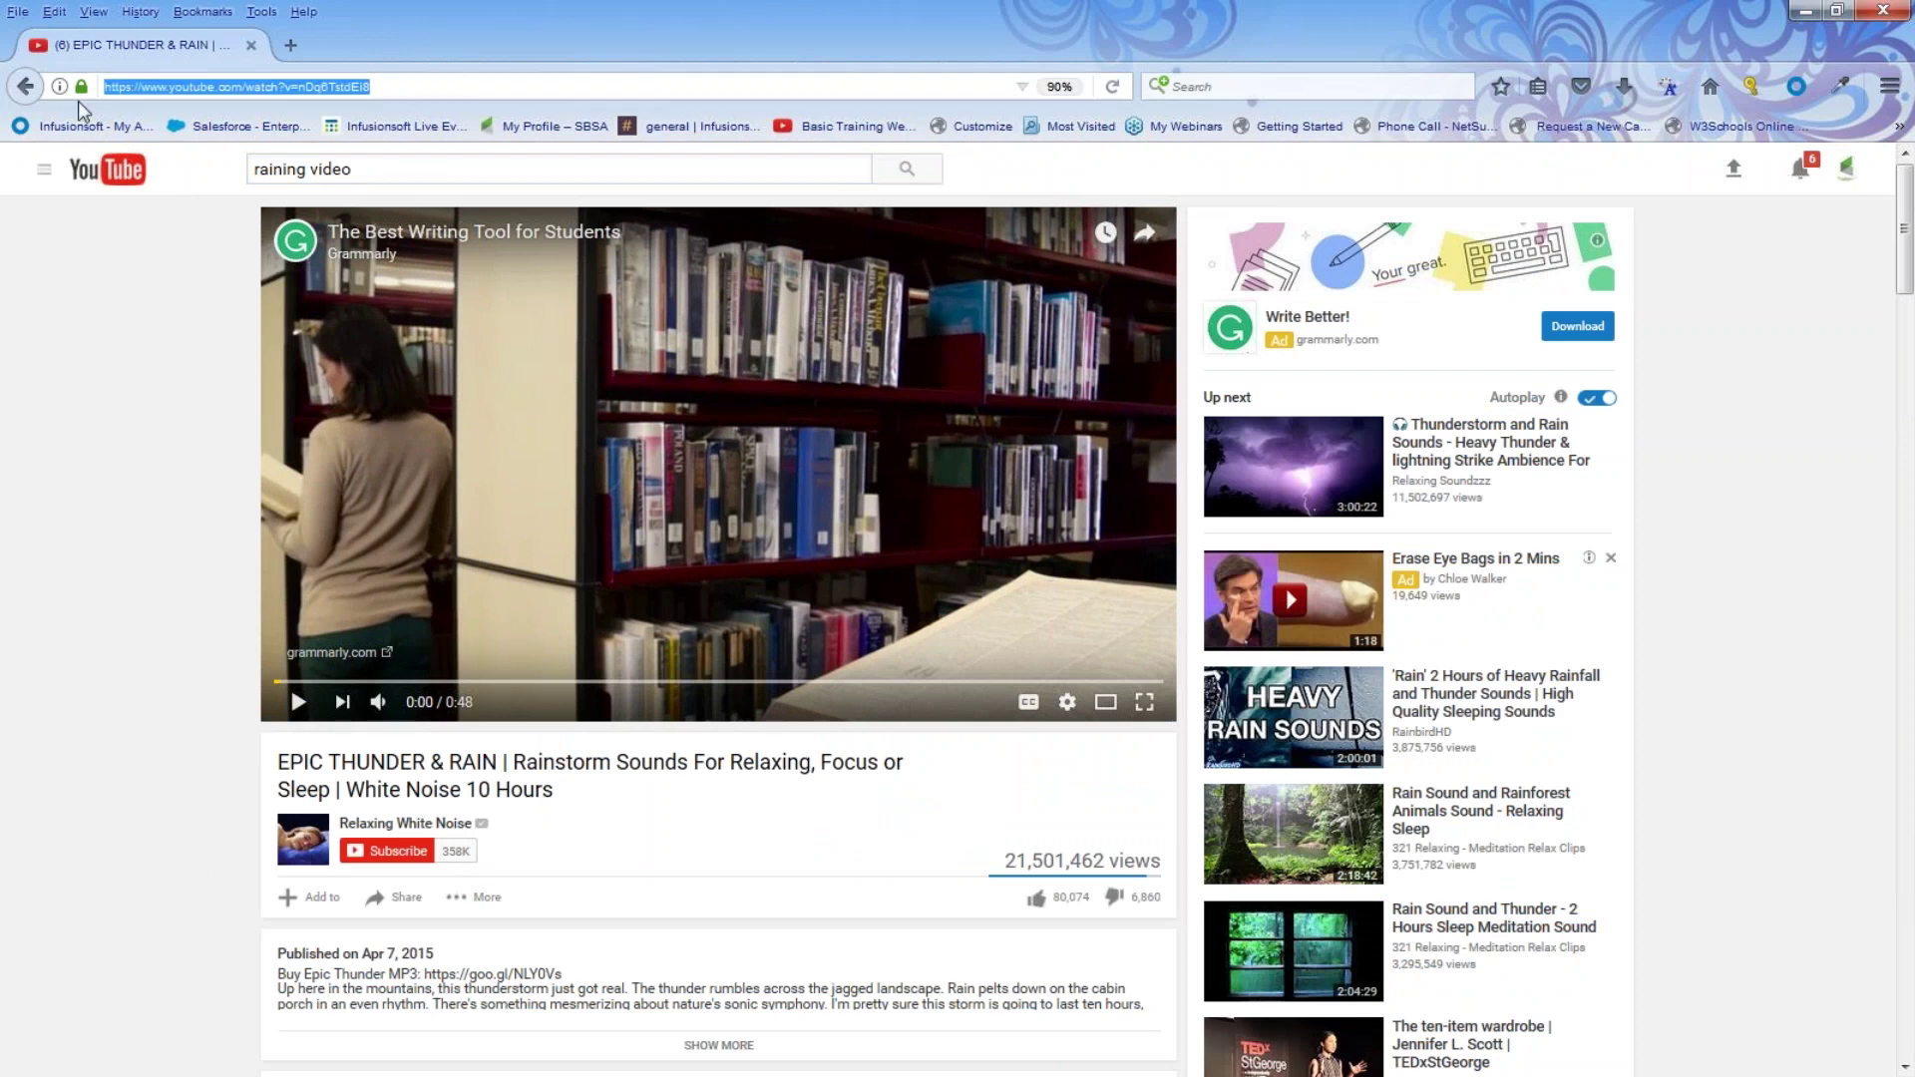
pyautogui.rightClick(190, 91)
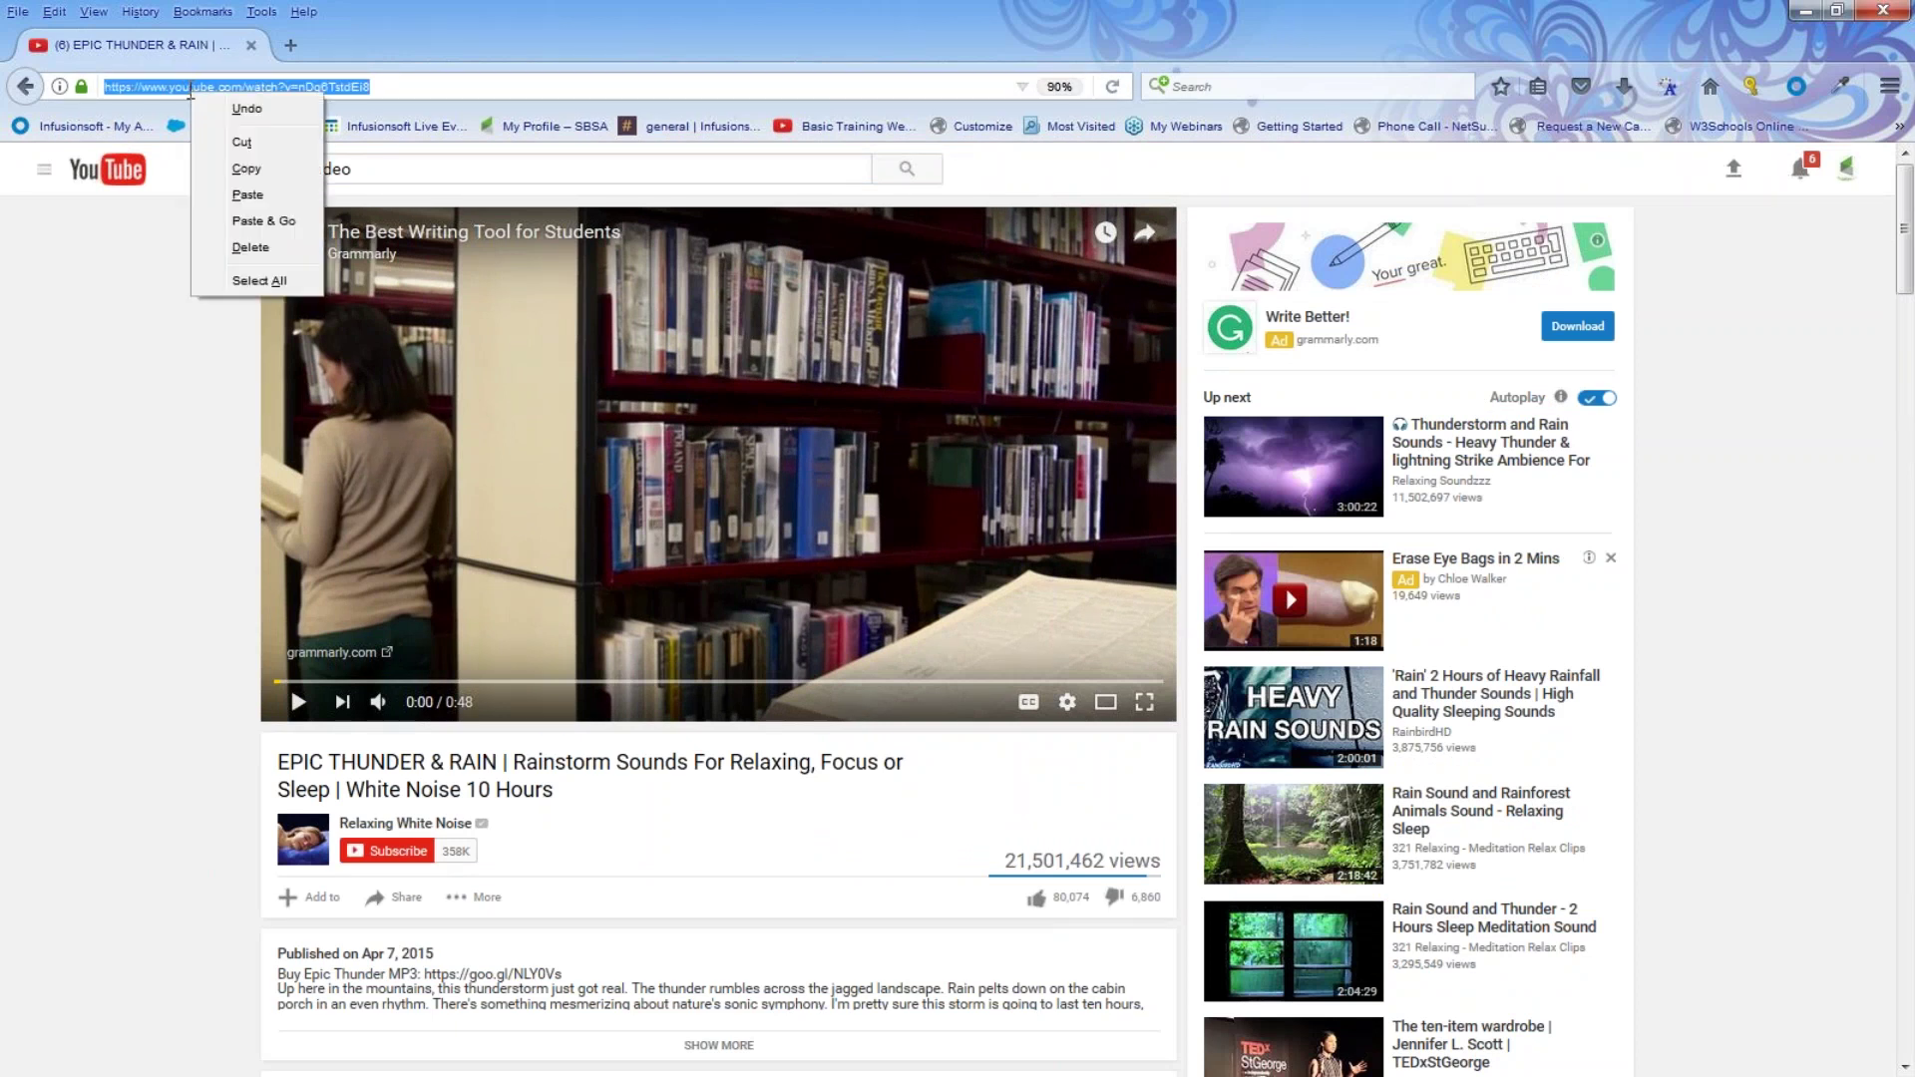
pyautogui.click(233, 168)
# - Return to the email broadcast and paste the copied YouTube address as the video block's URL
pyautogui.click(1805, 12)
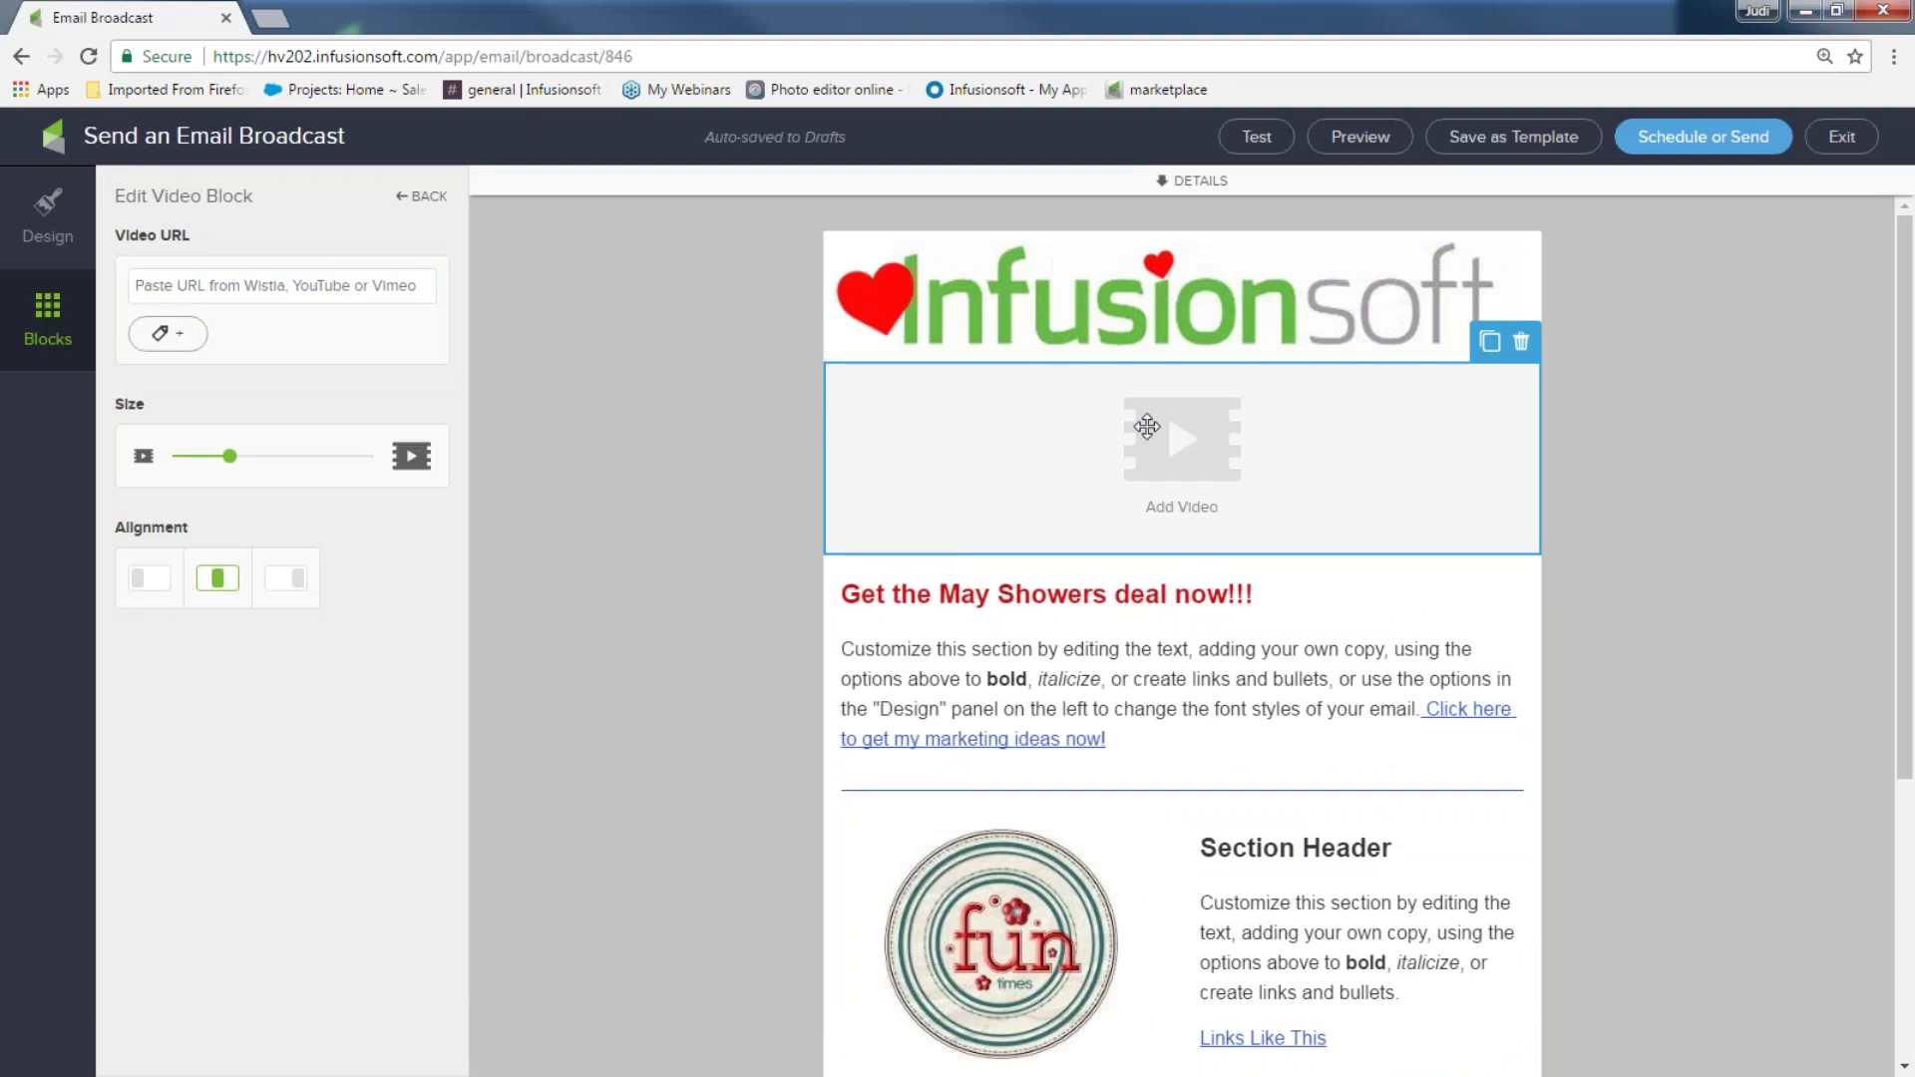
pyautogui.rightClick(214, 288)
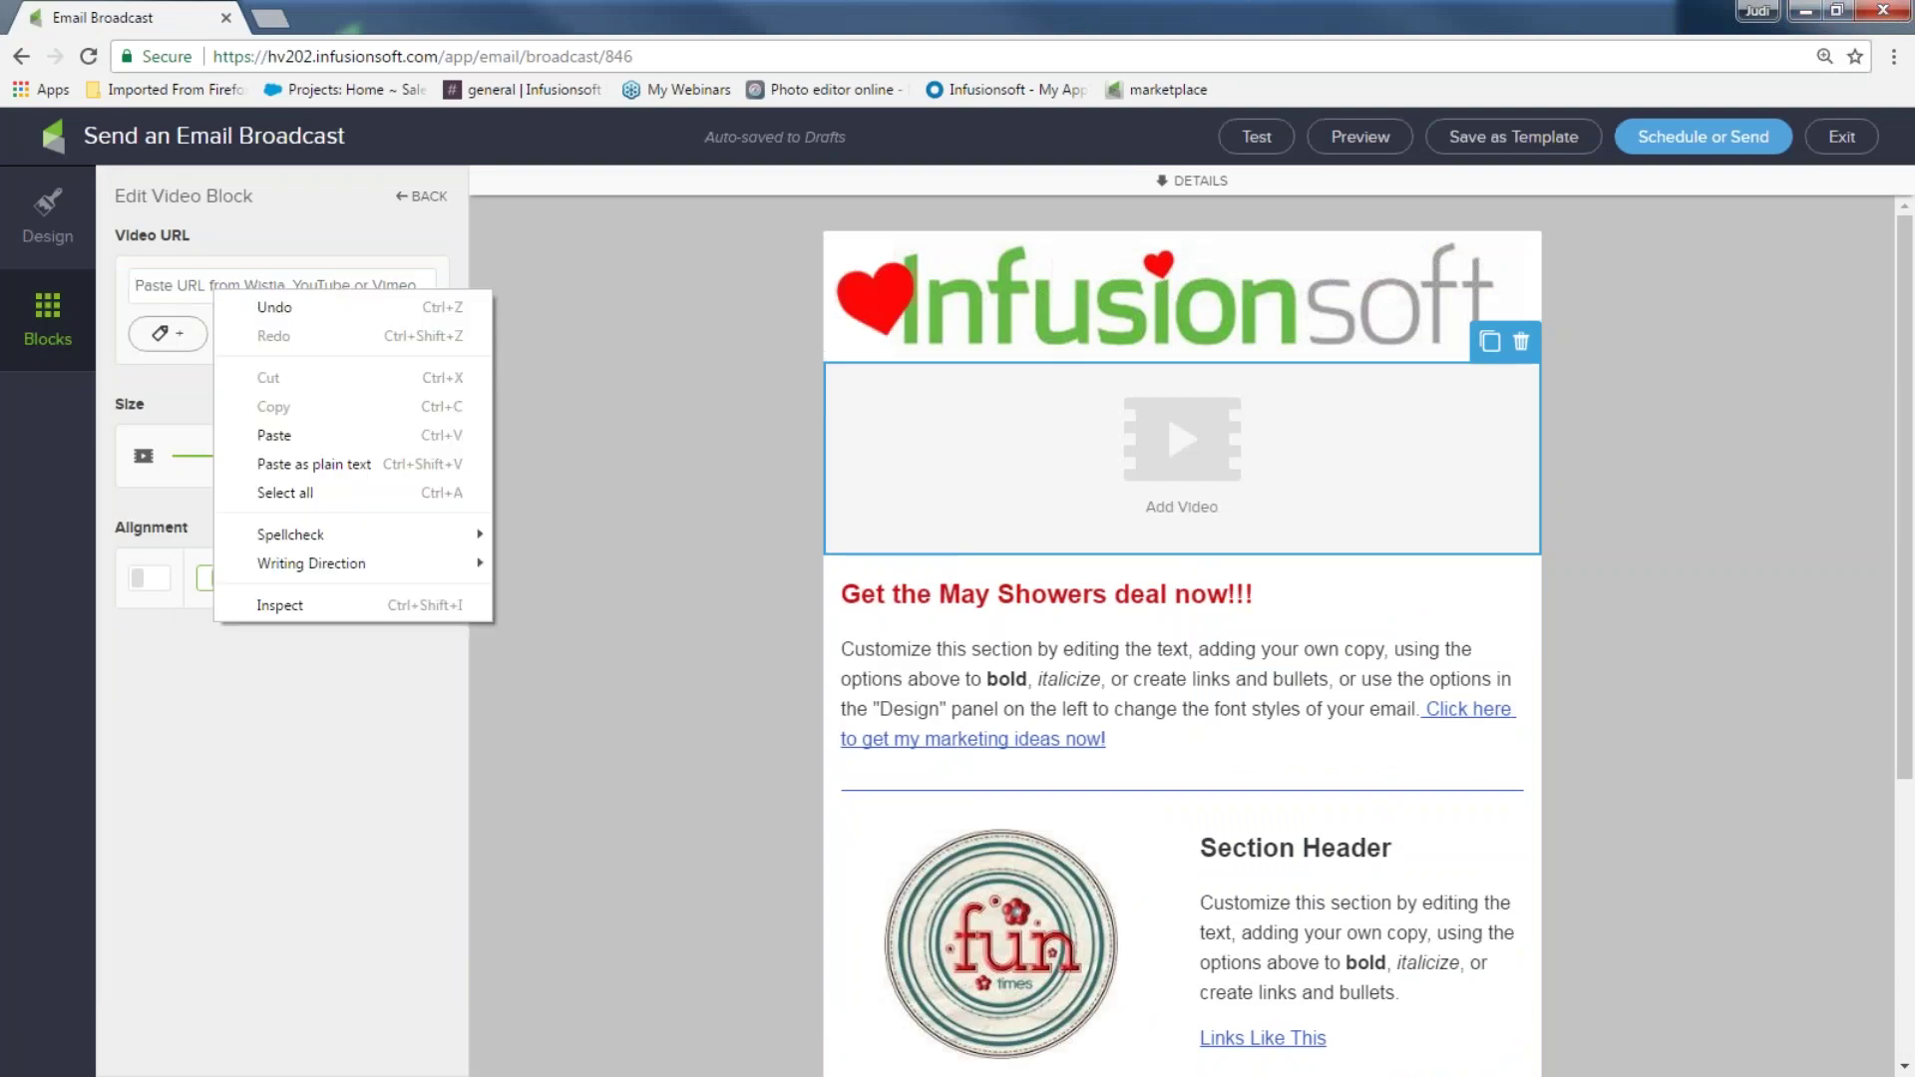
pyautogui.click(279, 437)
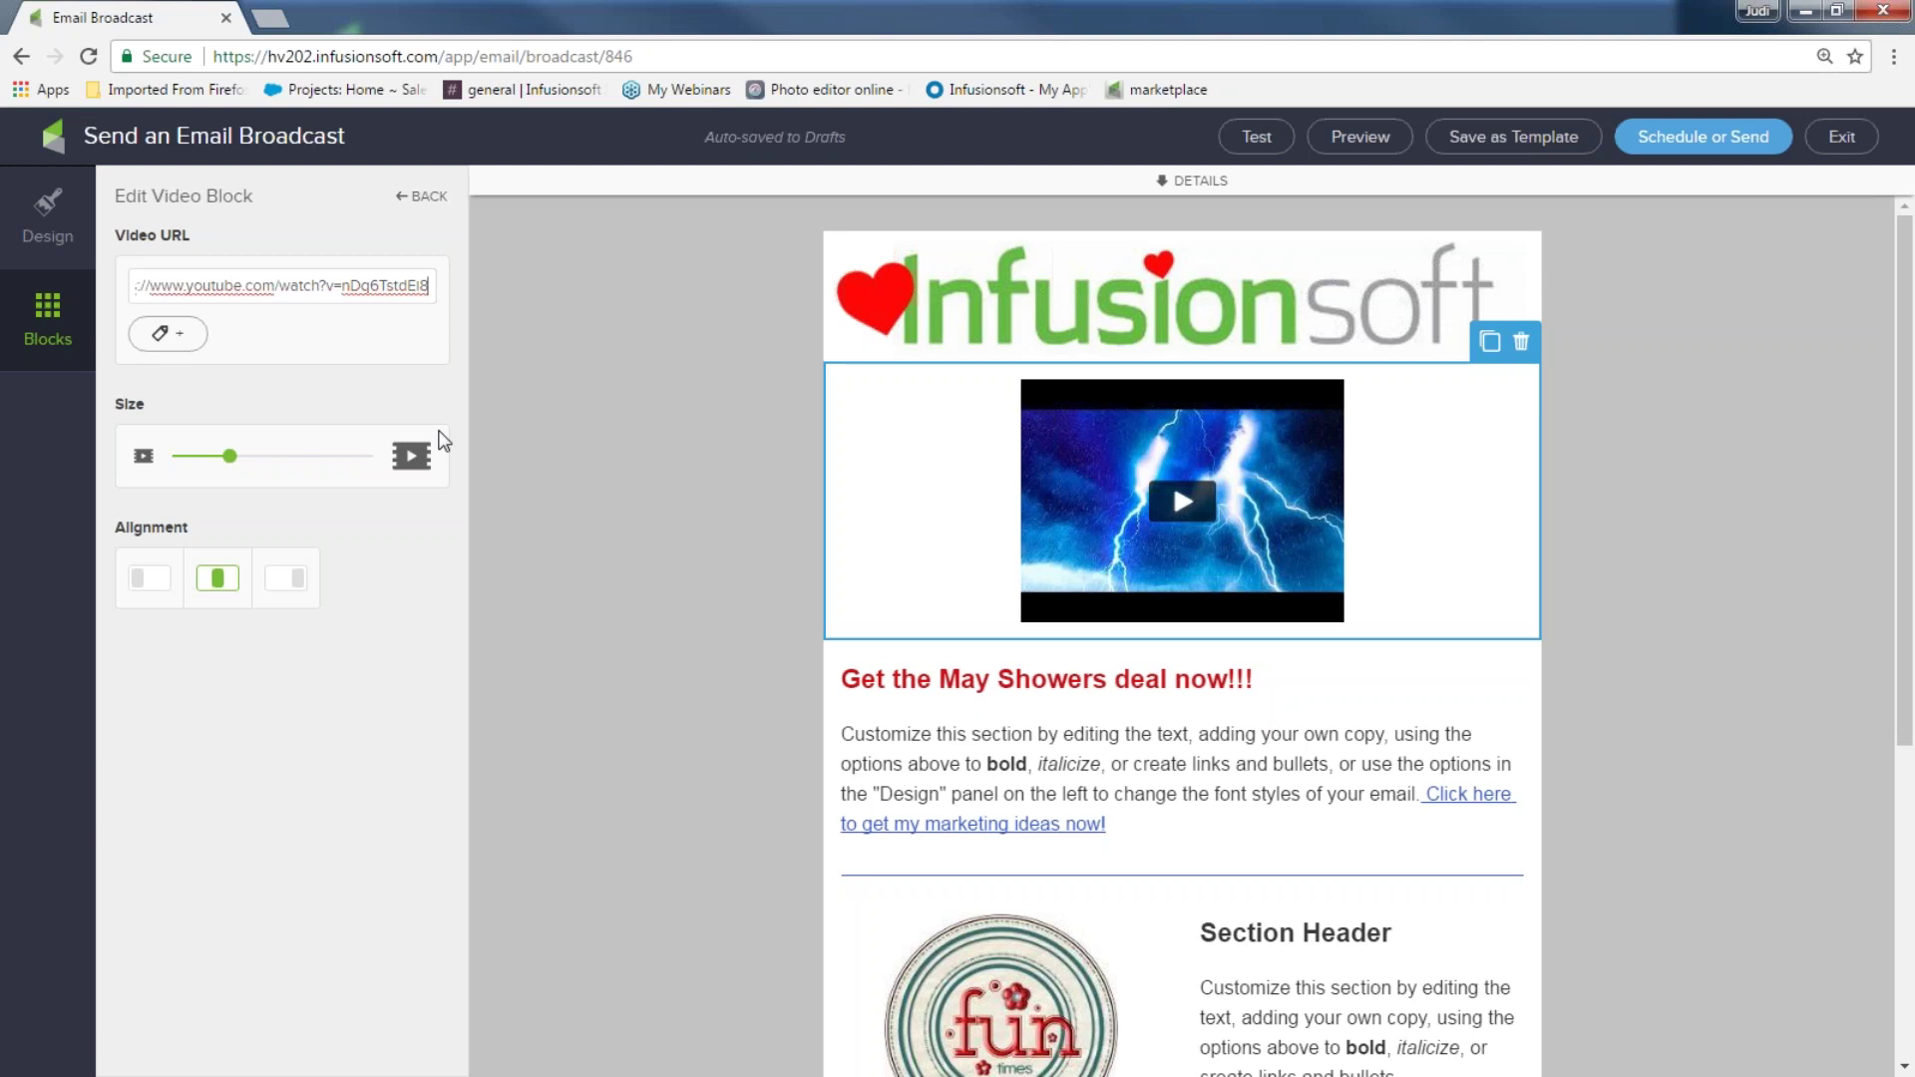
# - Apply the tag "clicked on video" to the video link and enlarge the video to about 70% of the email's width
pyautogui.click(185, 340)
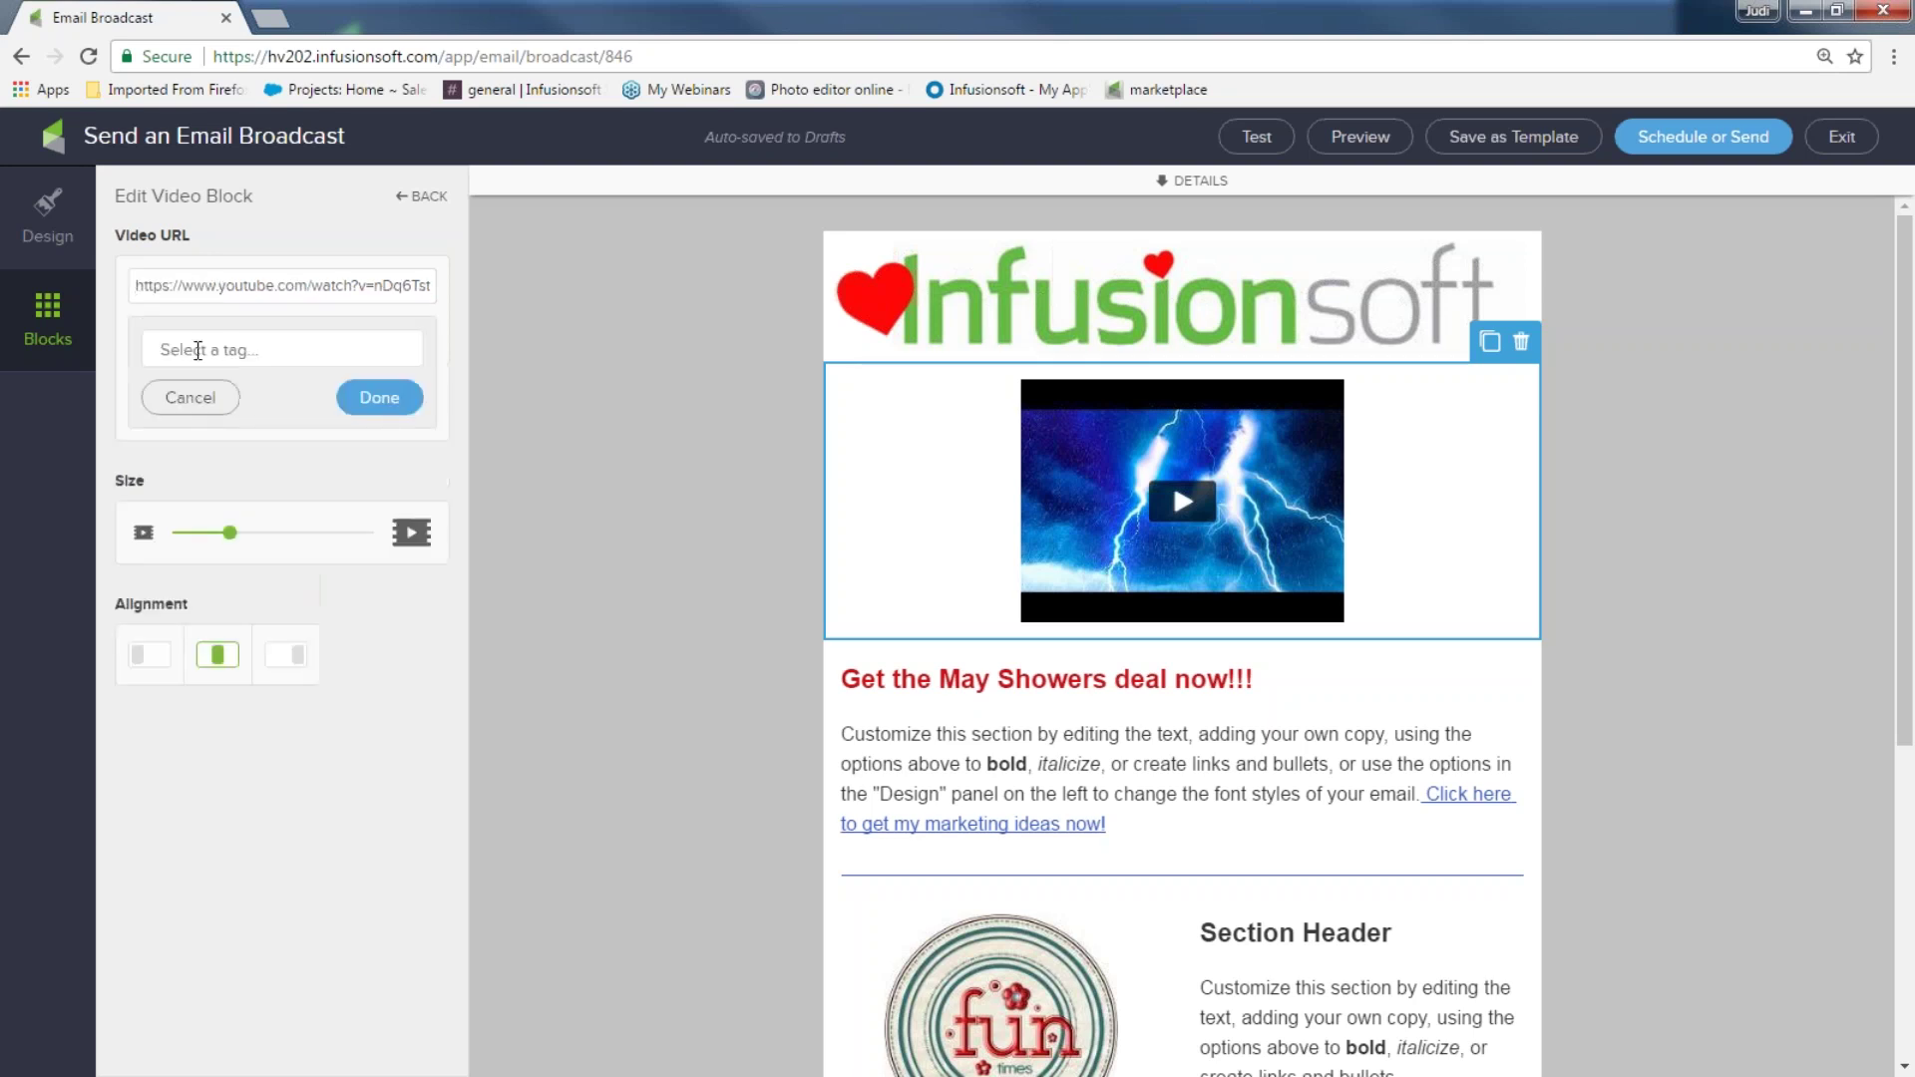
pyautogui.click(220, 351)
pyautogui.write('cl')
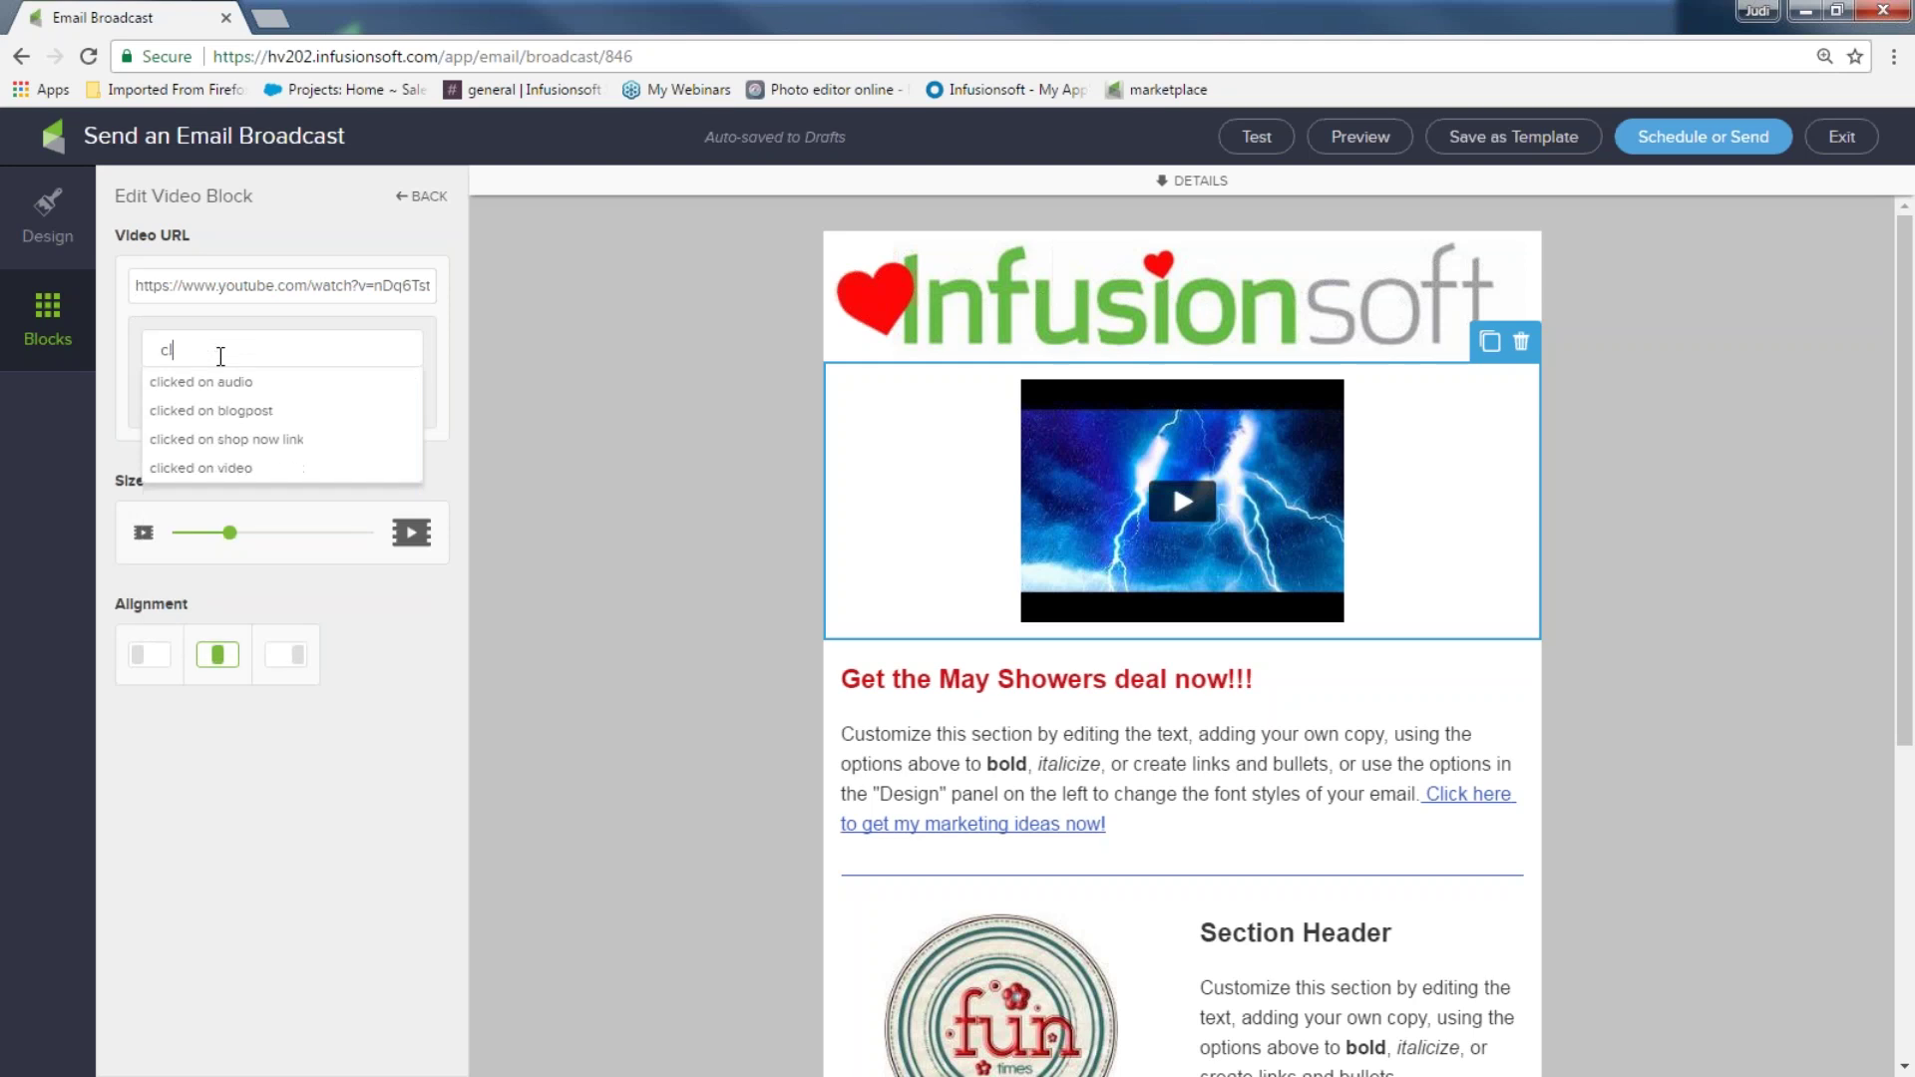
pyautogui.click(235, 469)
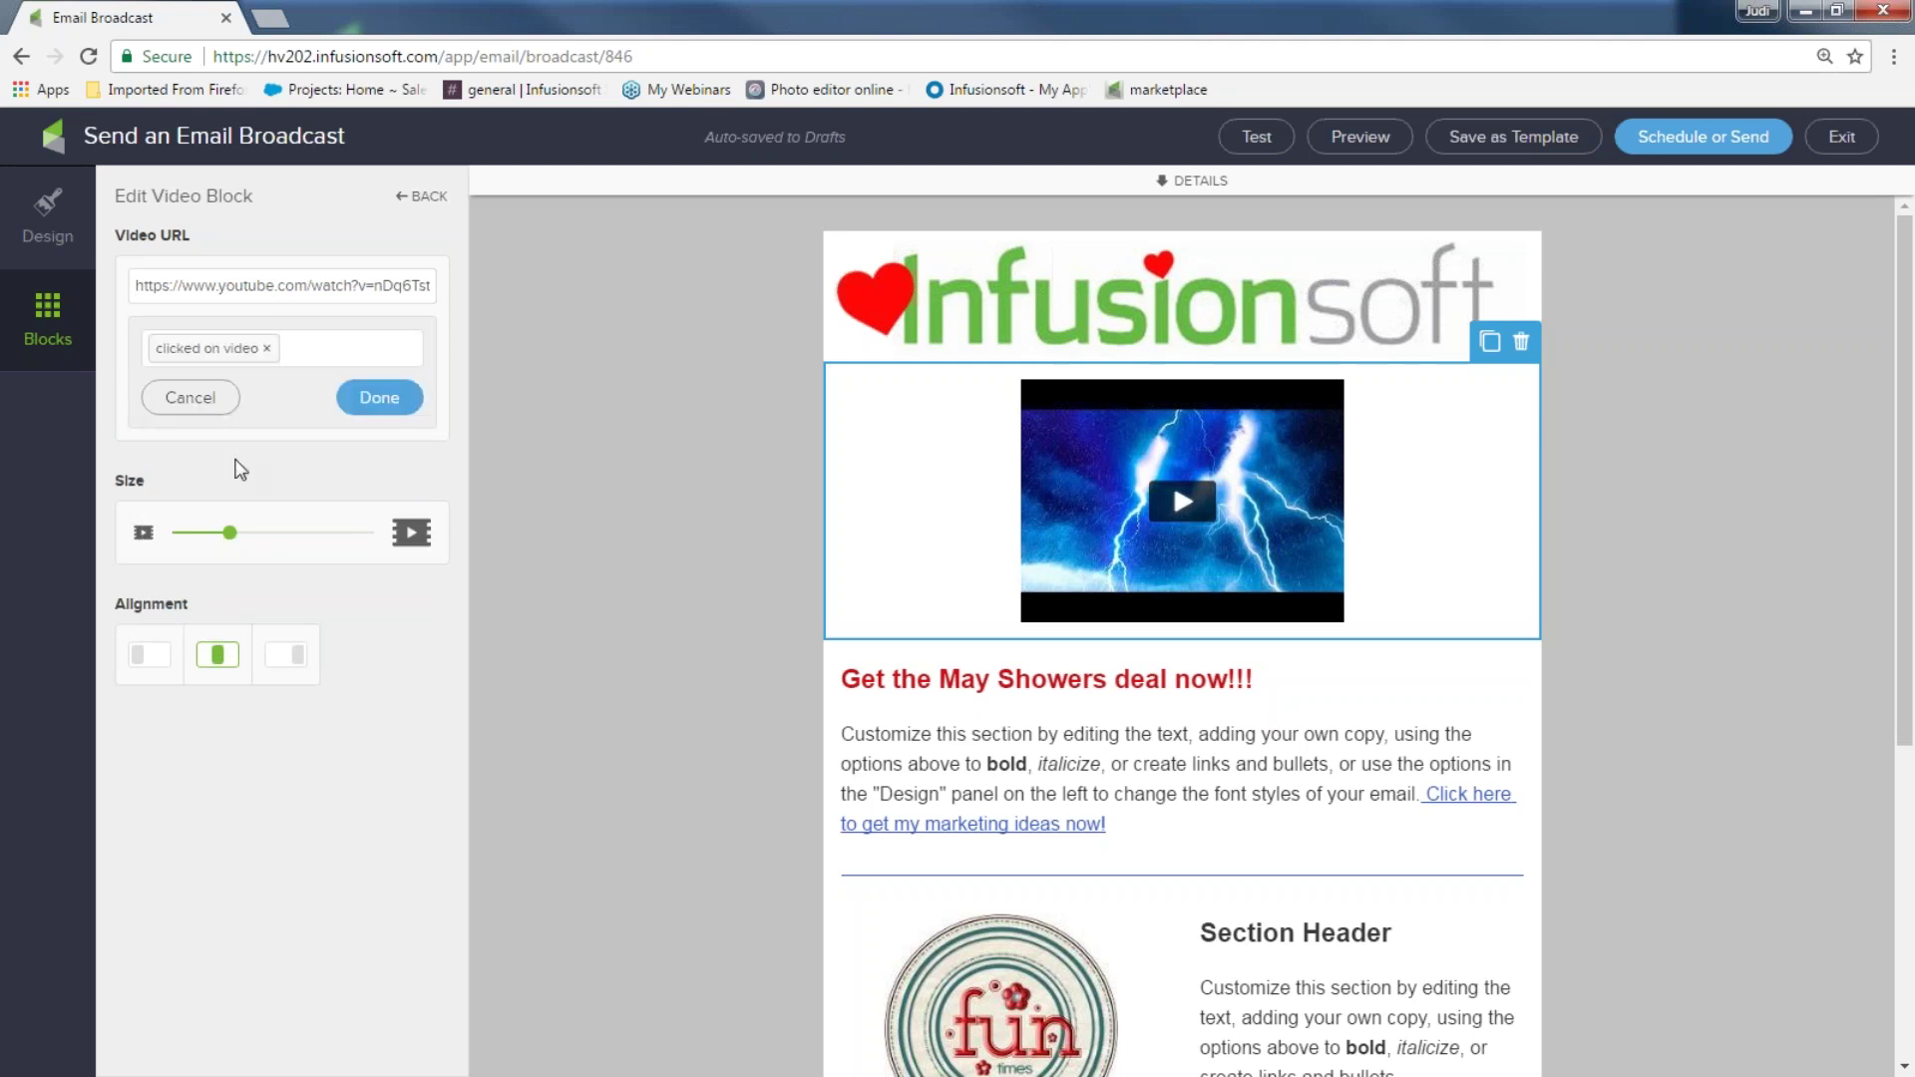
pyautogui.click(377, 398)
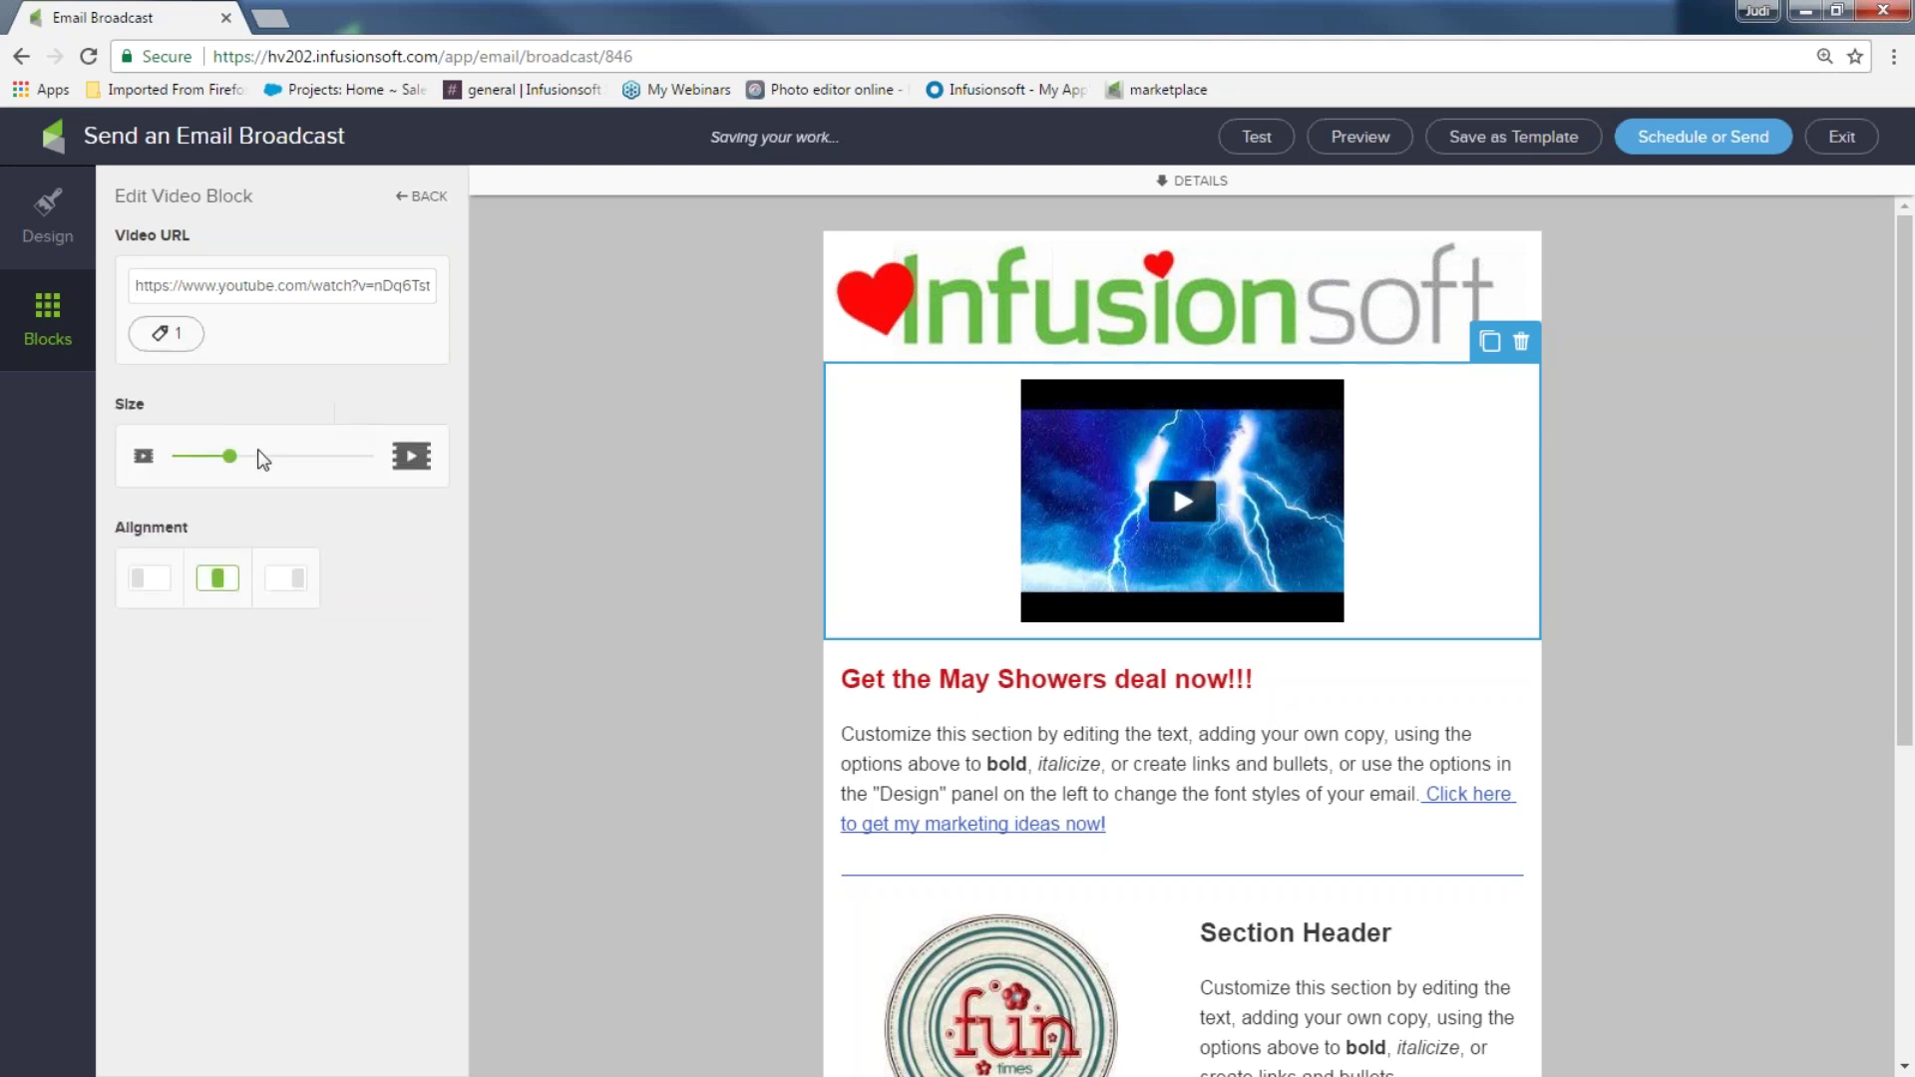
pyautogui.moveTo(230, 456); pyautogui.dragTo(314, 477)
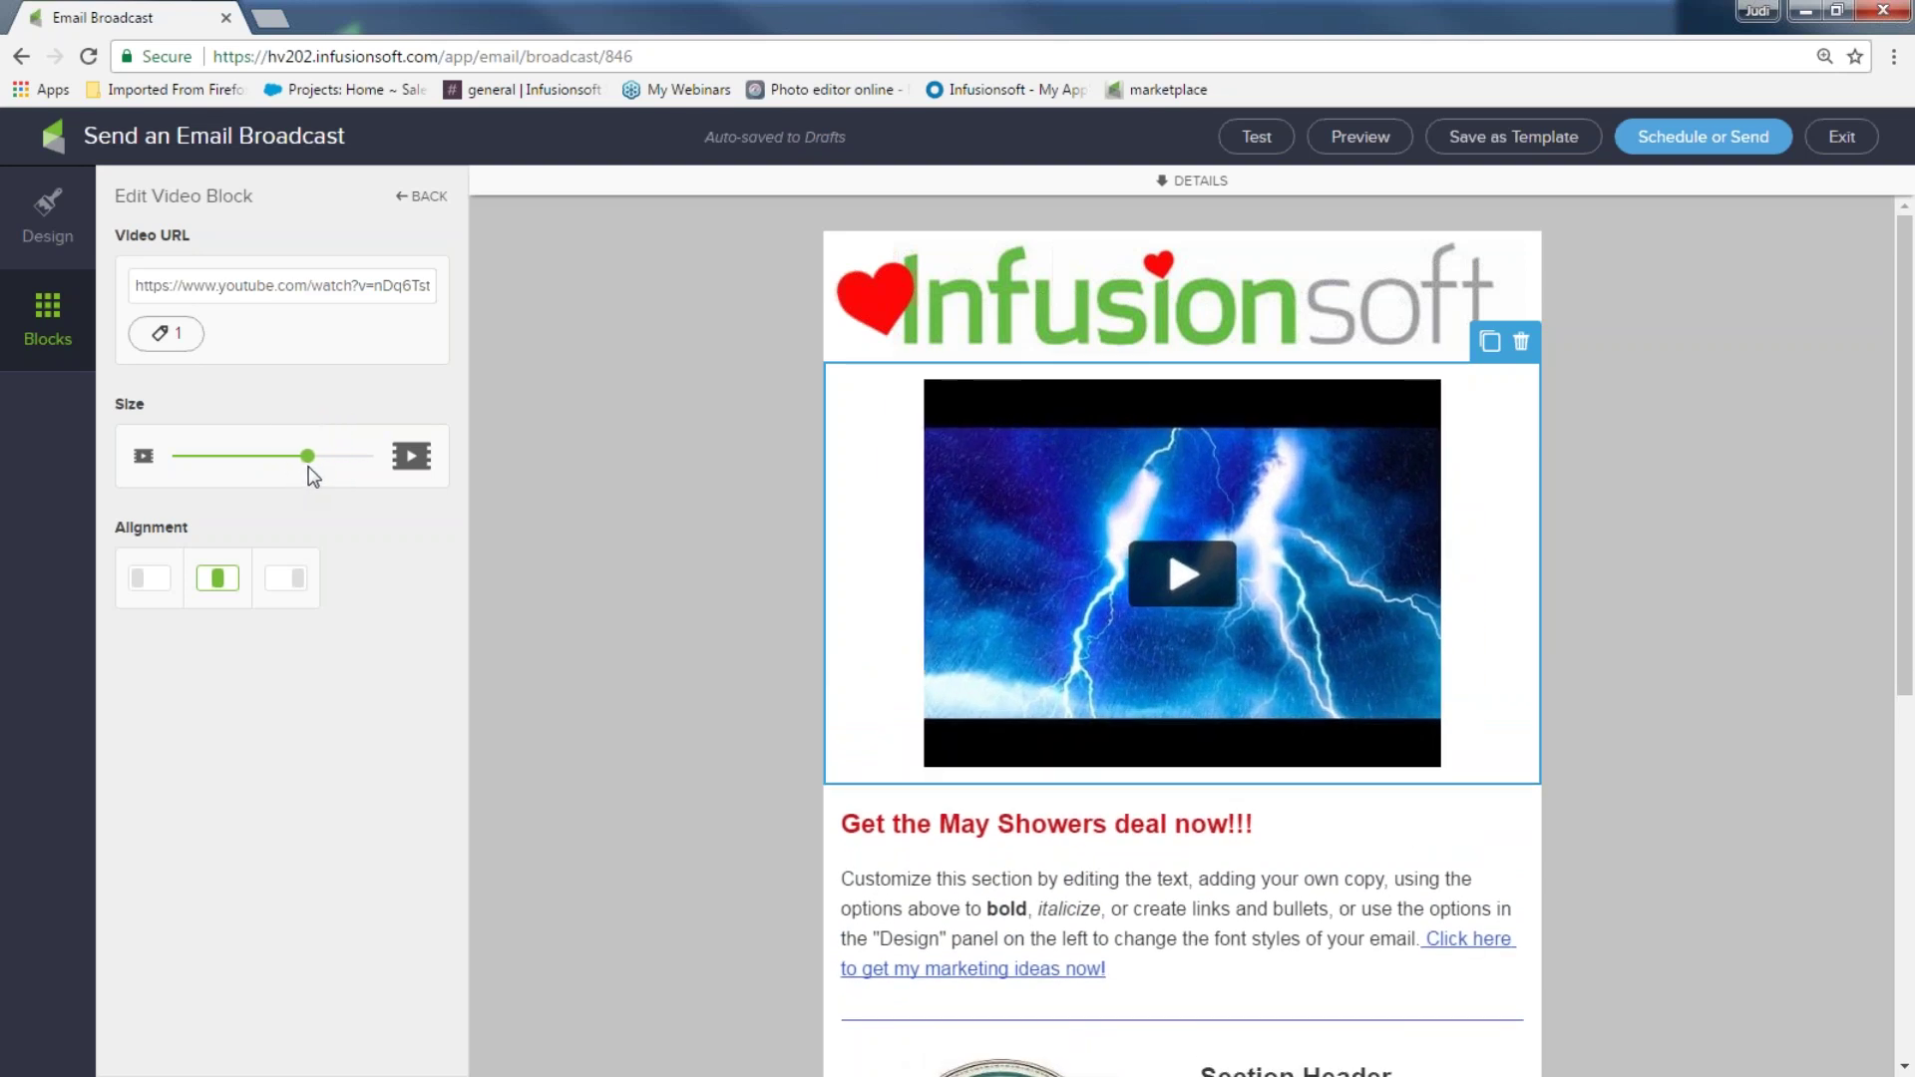
pyautogui.click(616, 620)
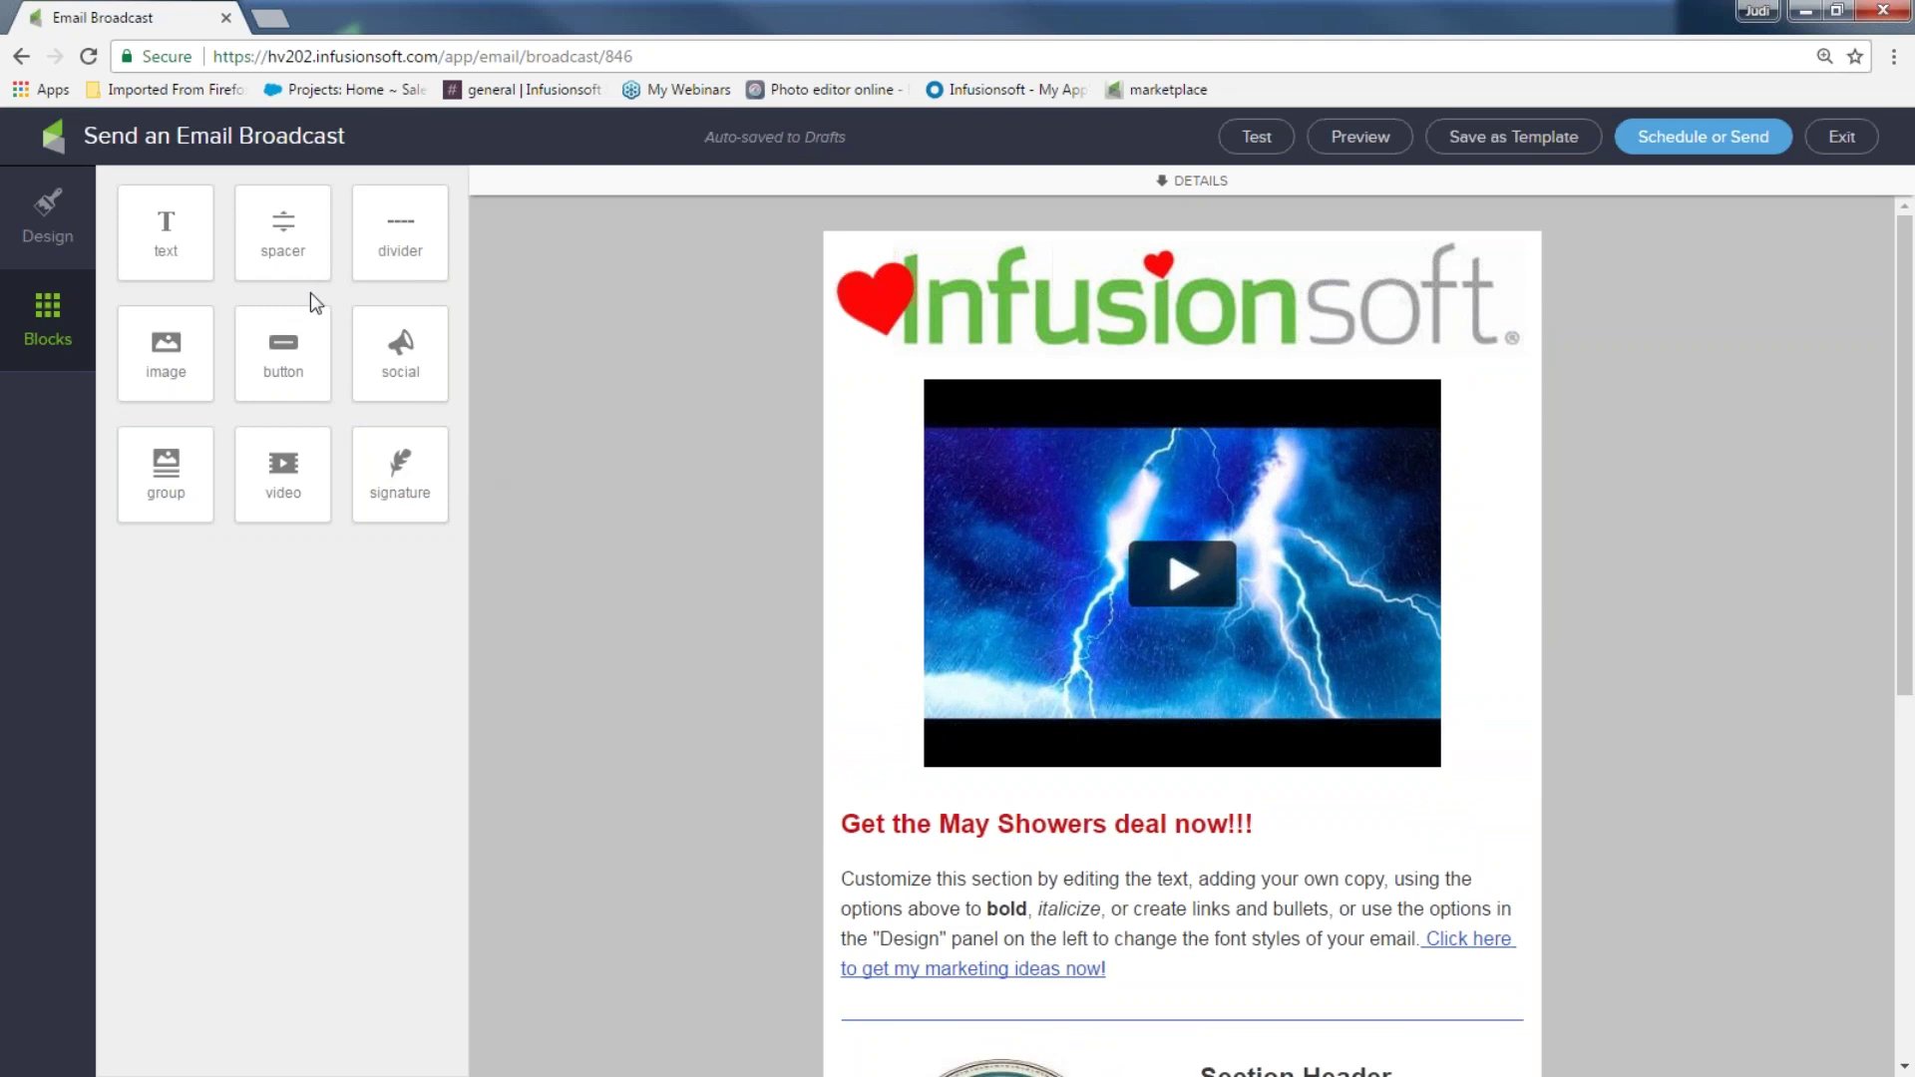
# - Add a text block below the video and delete it again
pyautogui.moveTo(165, 229); pyautogui.dragTo(1222, 806)
pyautogui.moveTo(1423, 877); pyautogui.dragTo(779, 783)
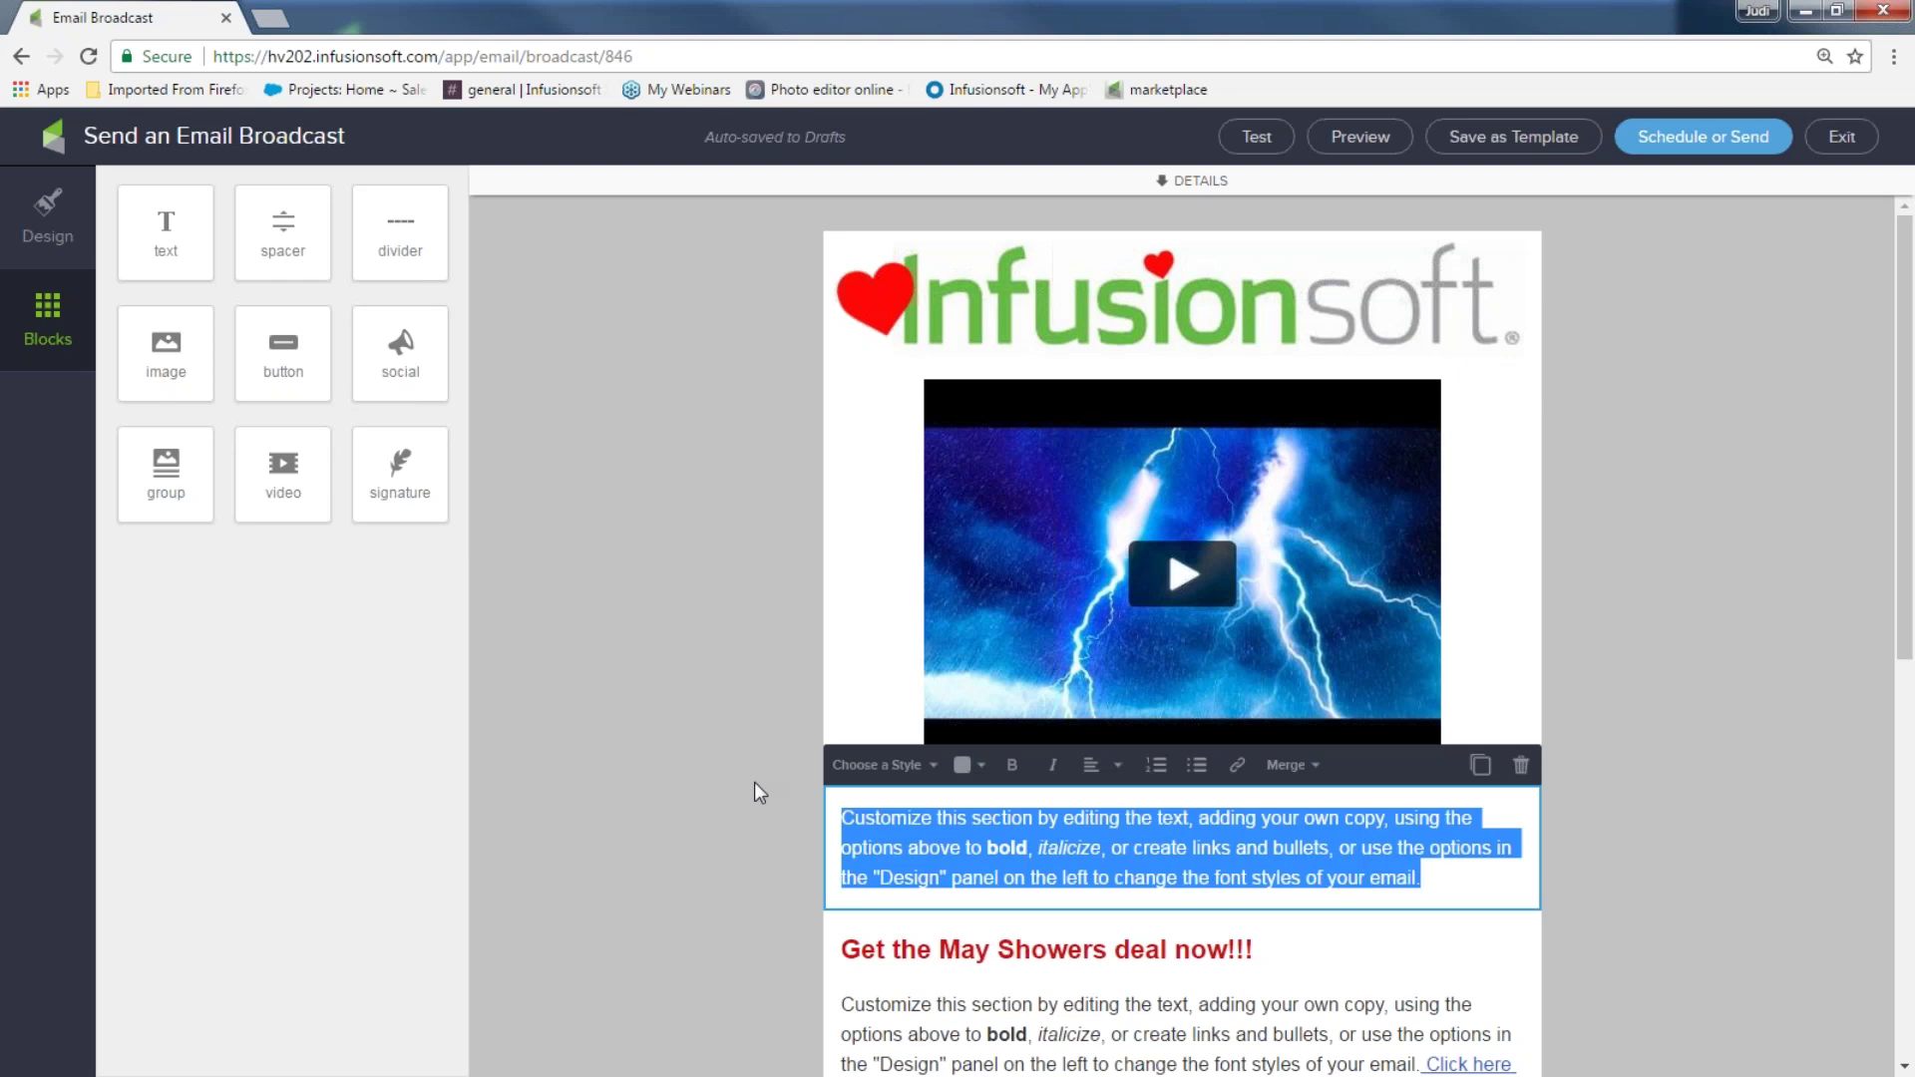
pyautogui.click(1520, 766)
pyautogui.click(1508, 804)
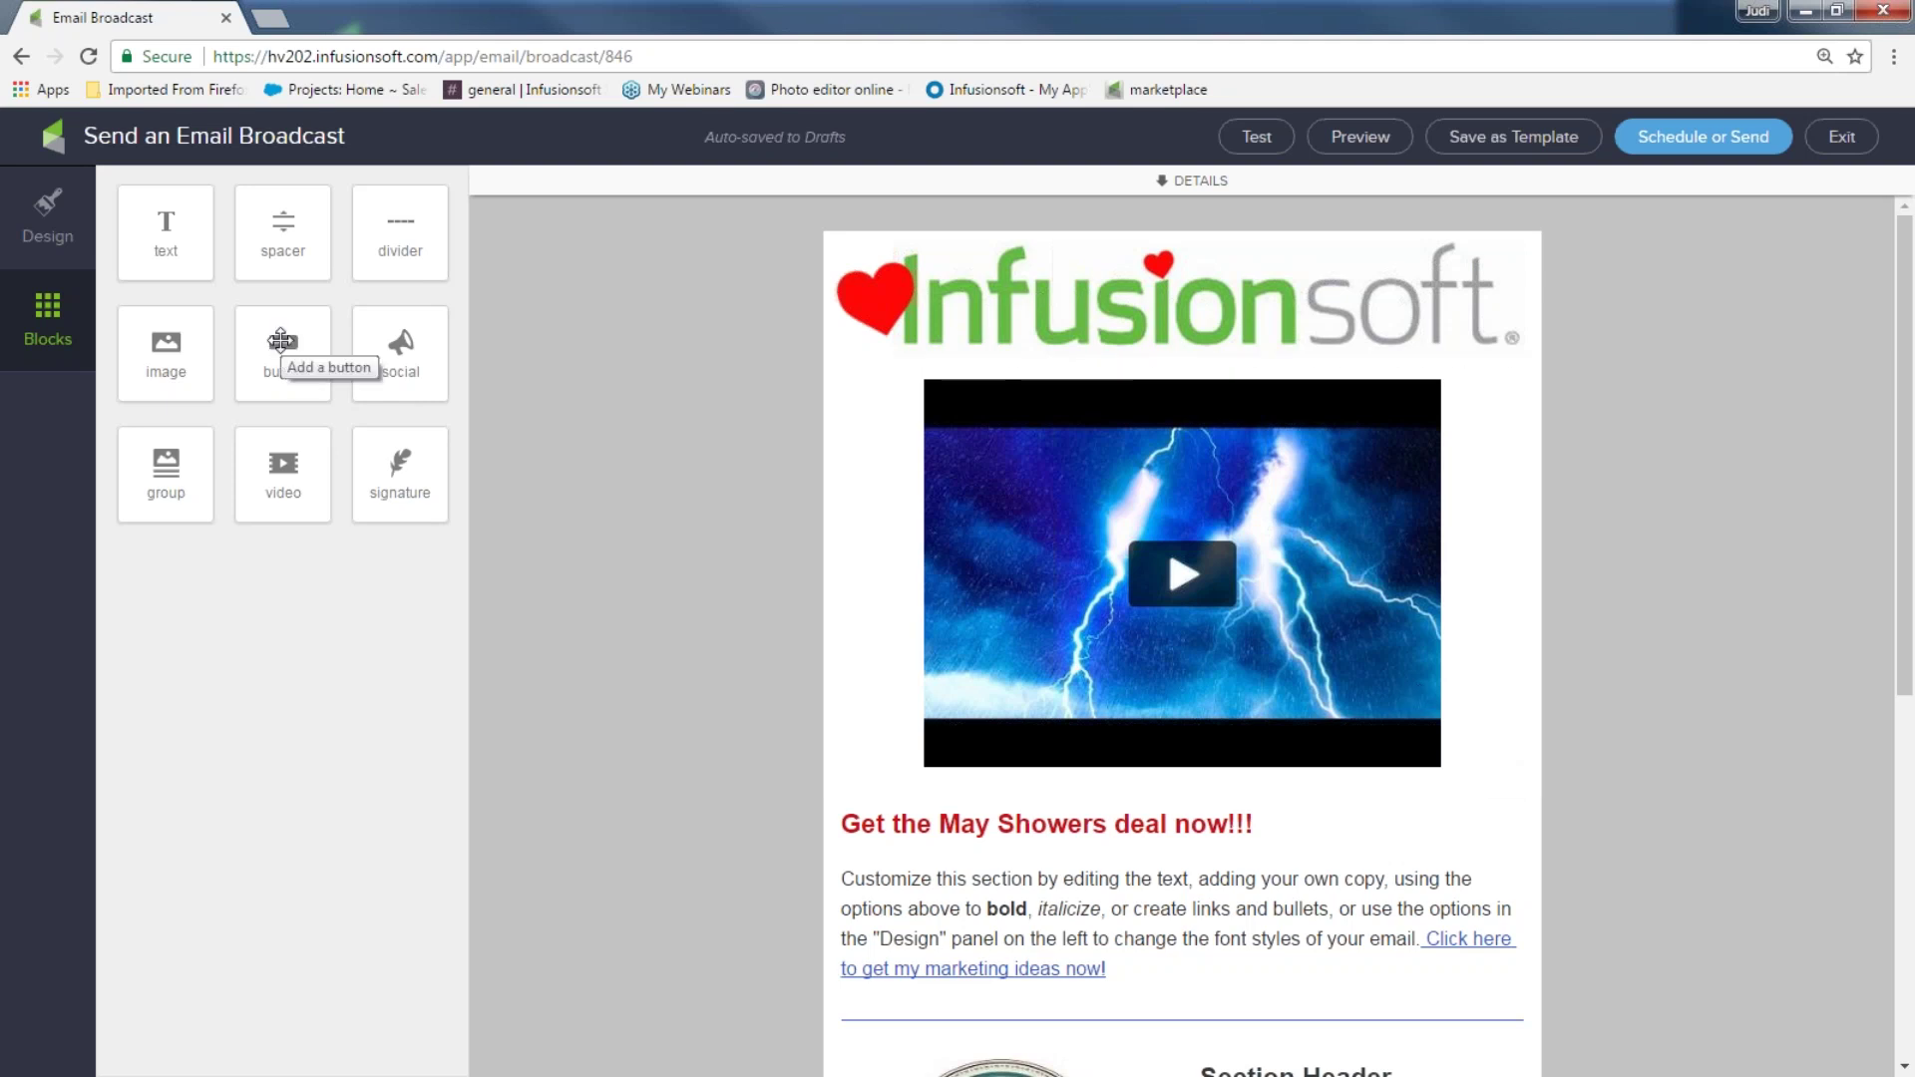
# - Add a button block below the video with the text "get a storm of ideas now!!"
pyautogui.moveTo(281, 341); pyautogui.dragTo(1097, 802)
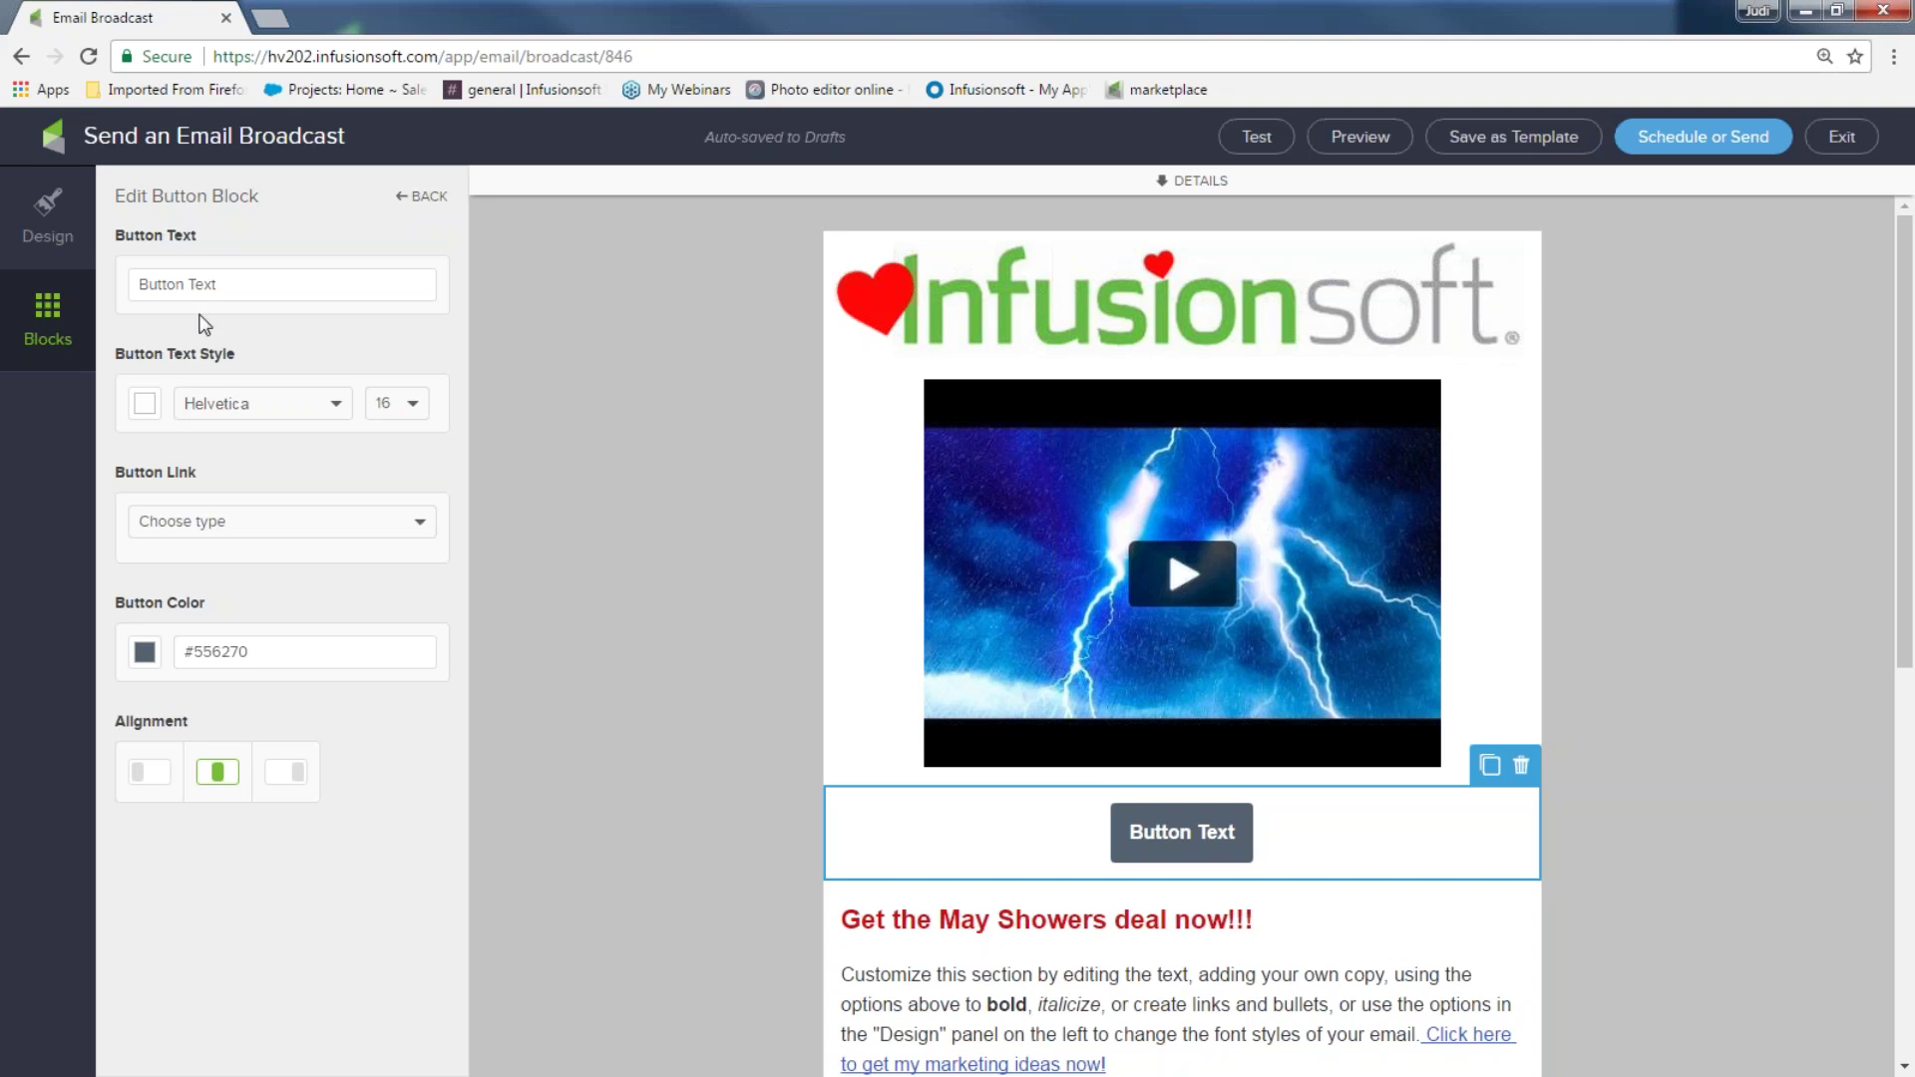
pyautogui.moveTo(229, 286); pyautogui.dragTo(137, 285)
pyautogui.write('get ideas')
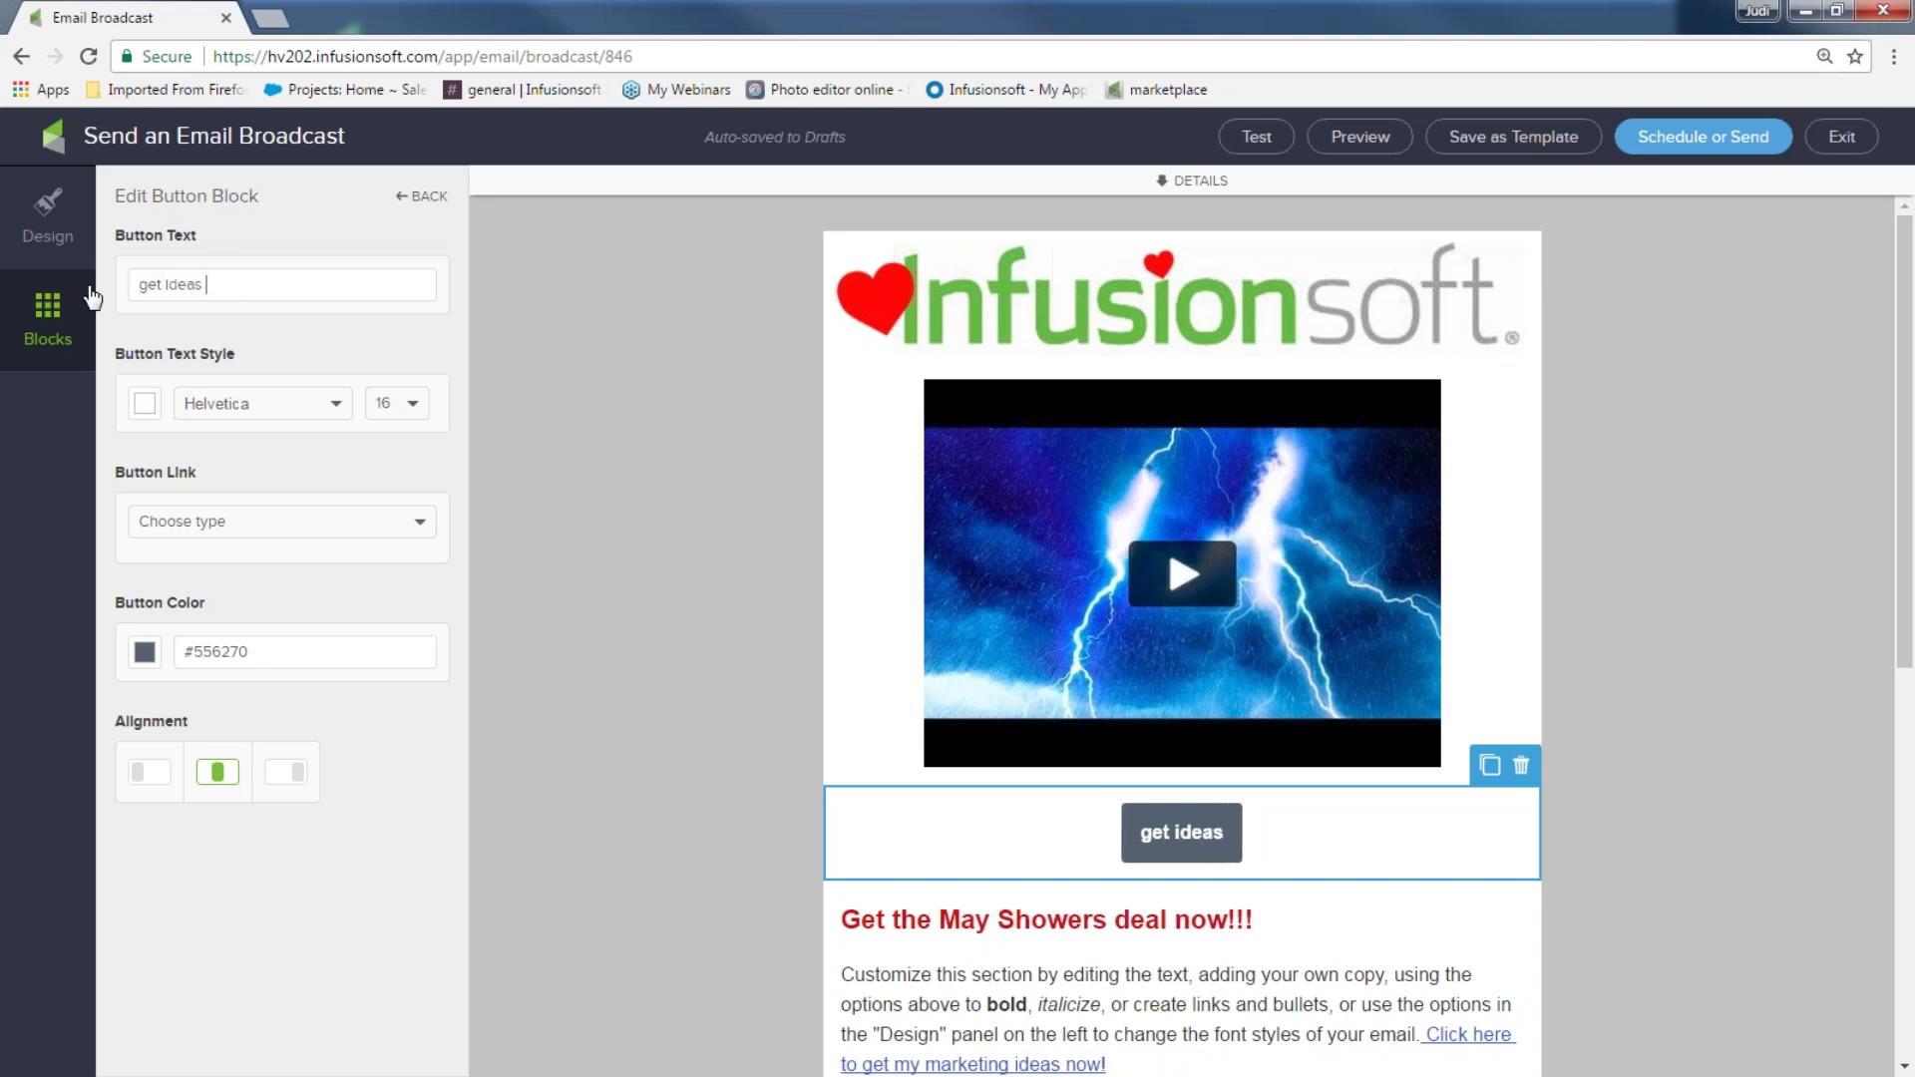
pyautogui.press('BackSpace')
pyautogui.press('BackSpace')
pyautogui.press('BackSpace')
pyautogui.press('BackSpace')
pyautogui.press('BackSpace')
pyautogui.press('BackSpace')
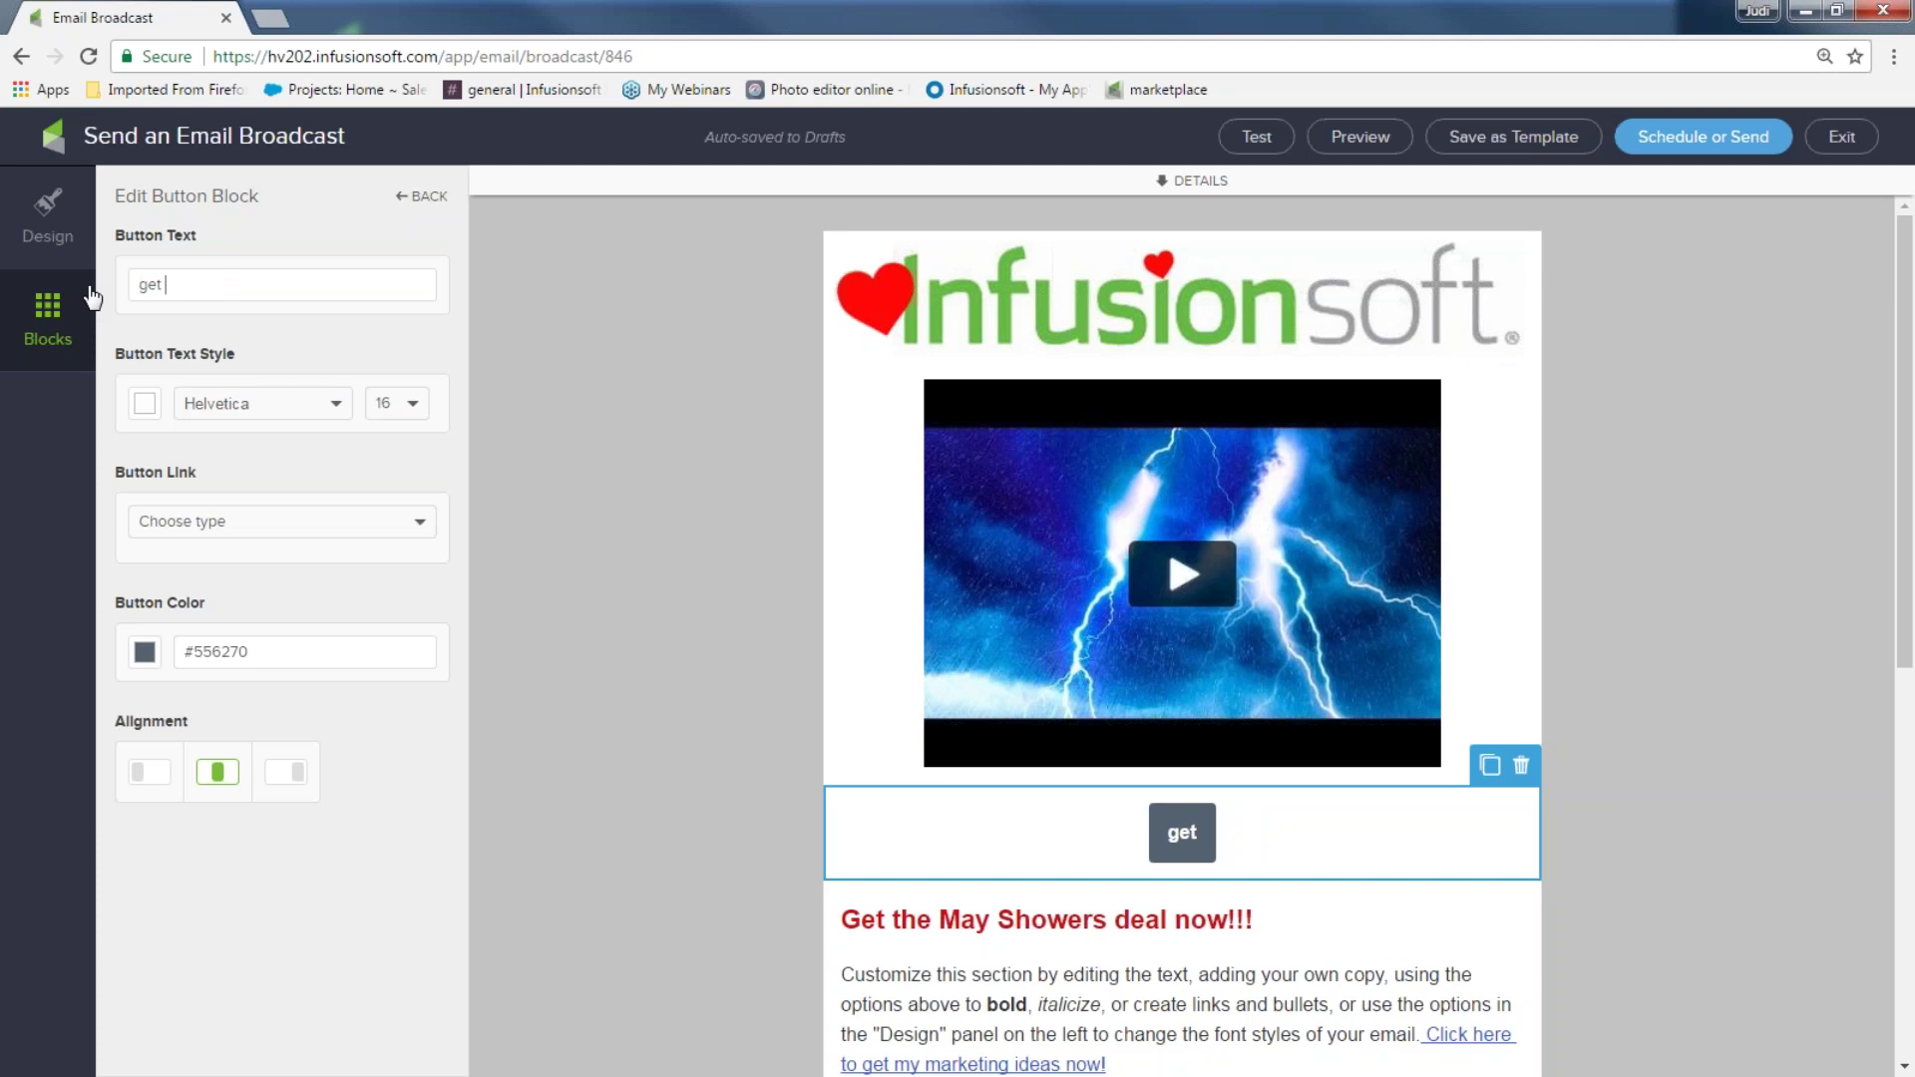
pyautogui.write('a storm of ide3a')
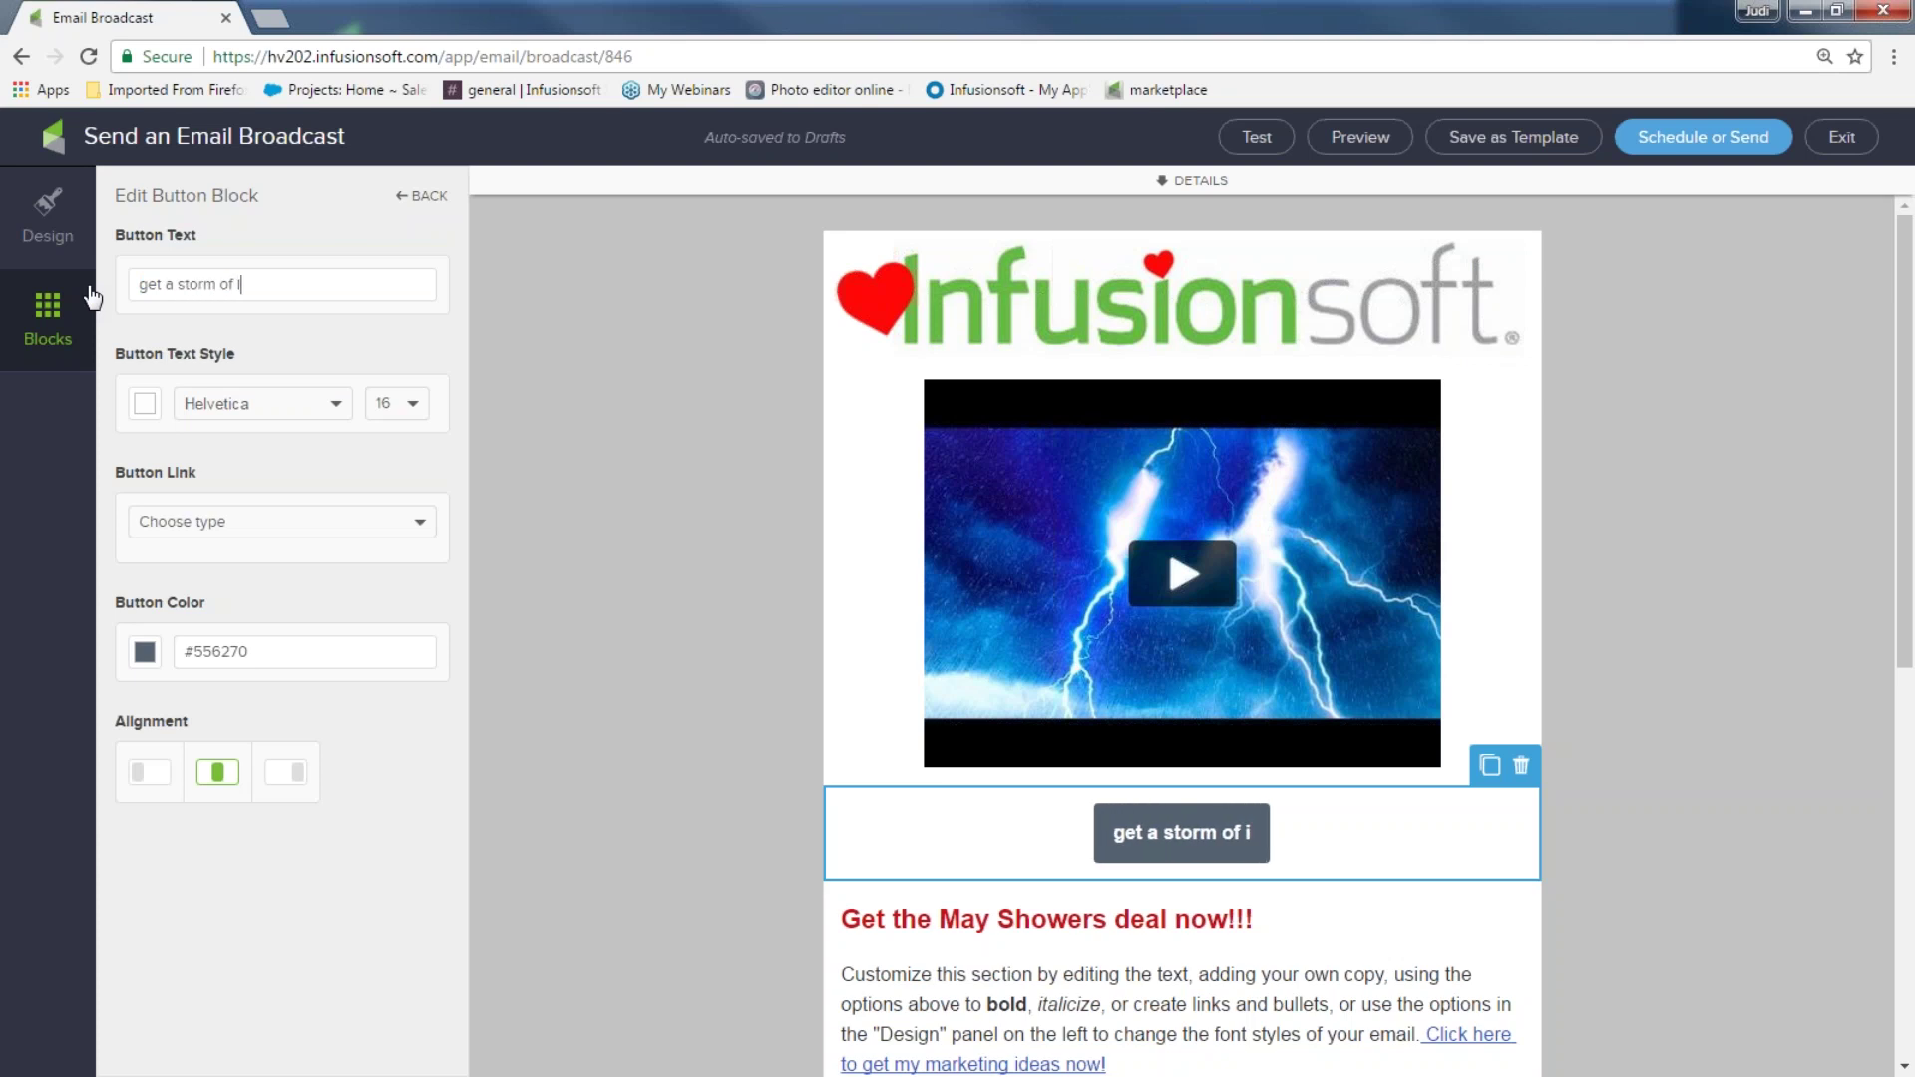
pyautogui.press('BackSpace')
pyautogui.press('BackSpace')
pyautogui.write('as n')
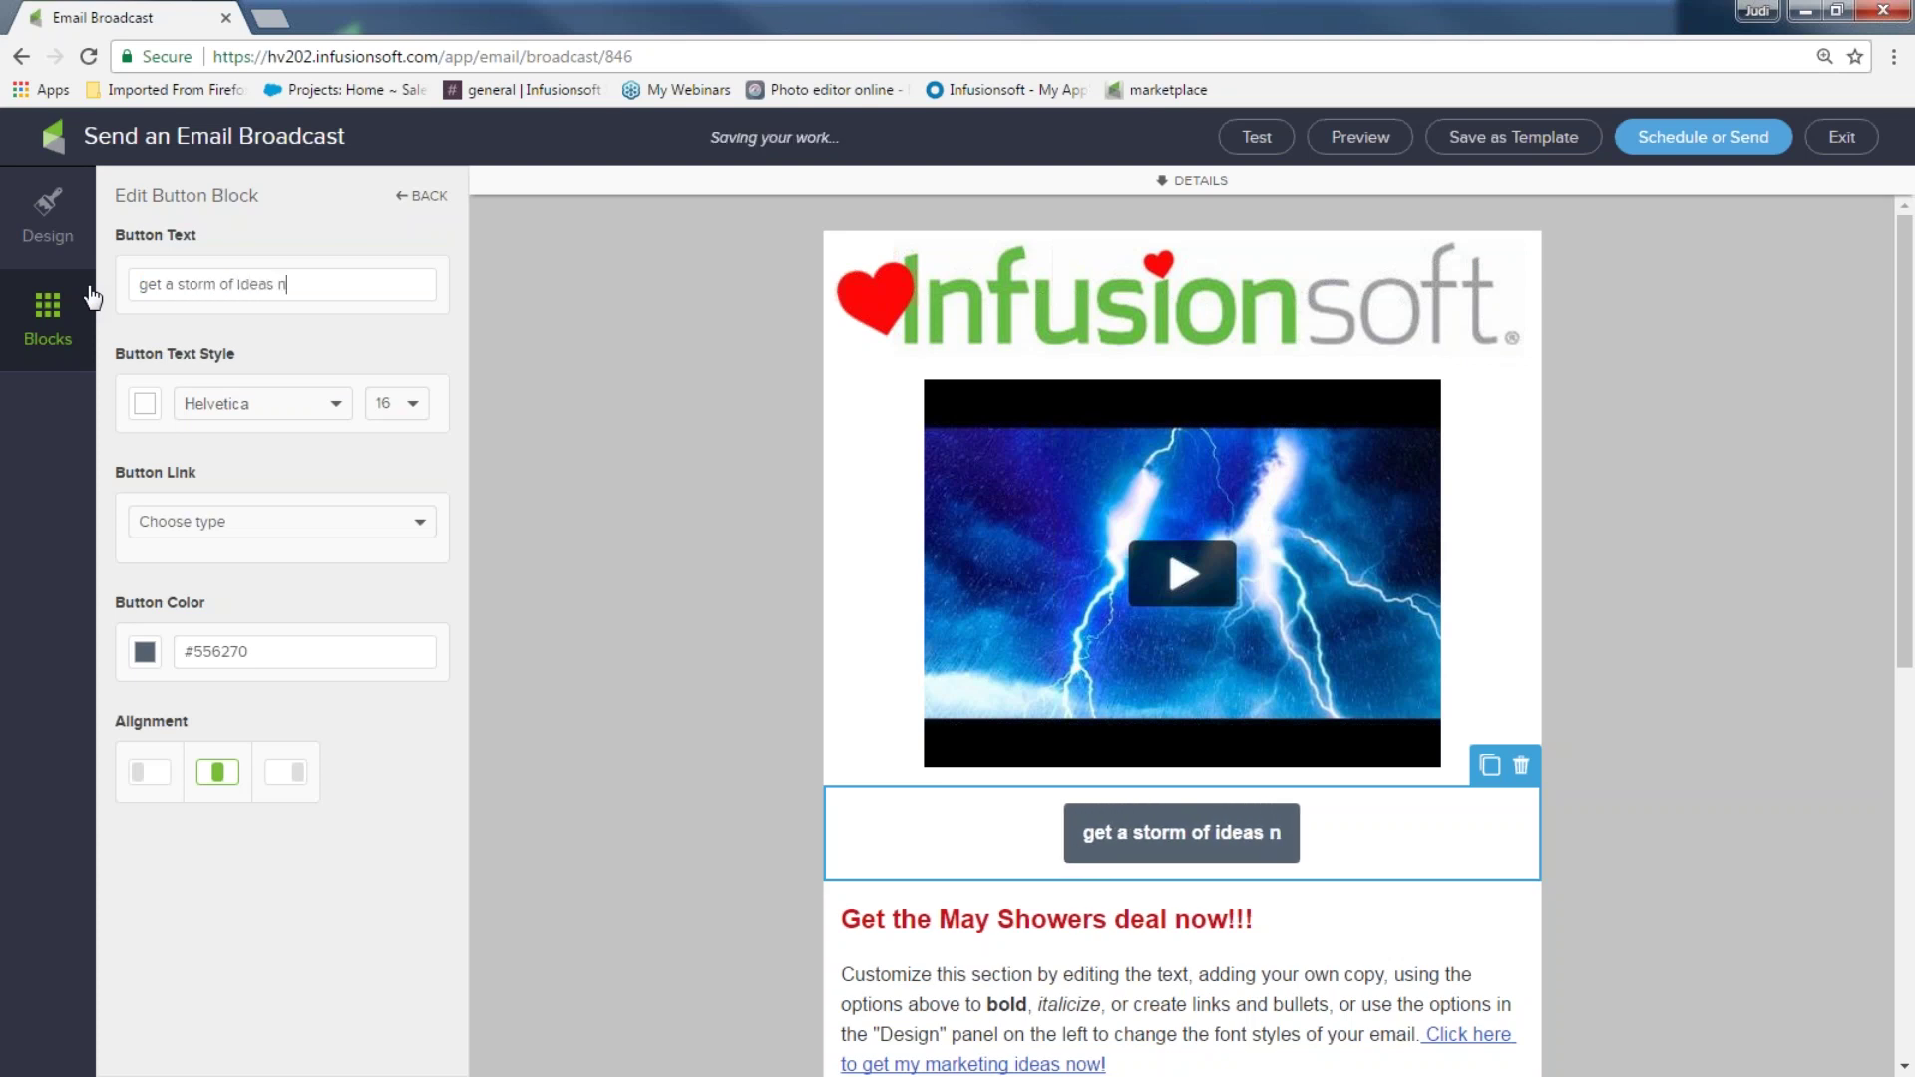
pyautogui.write('ow!!')
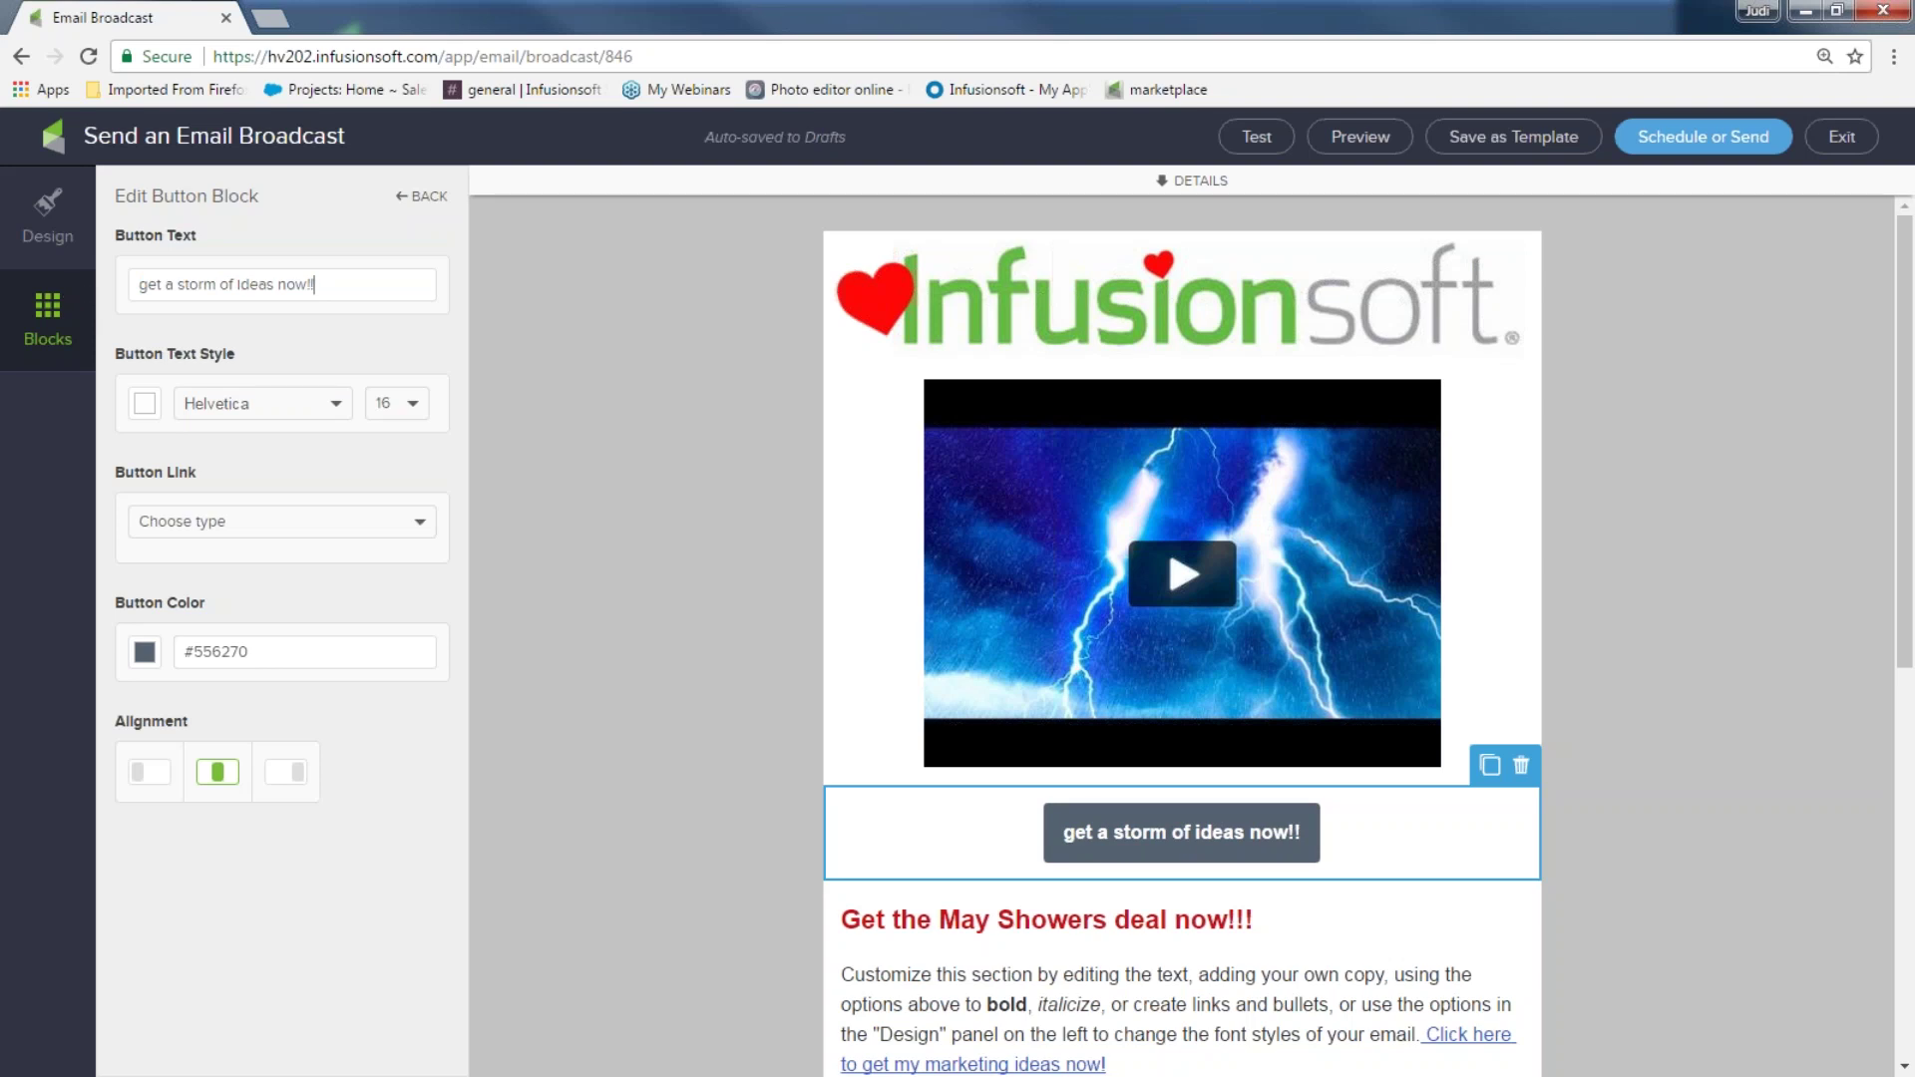
# - Link the button to the URL of the YouTube thunderstorm video
pyautogui.click(238, 522)
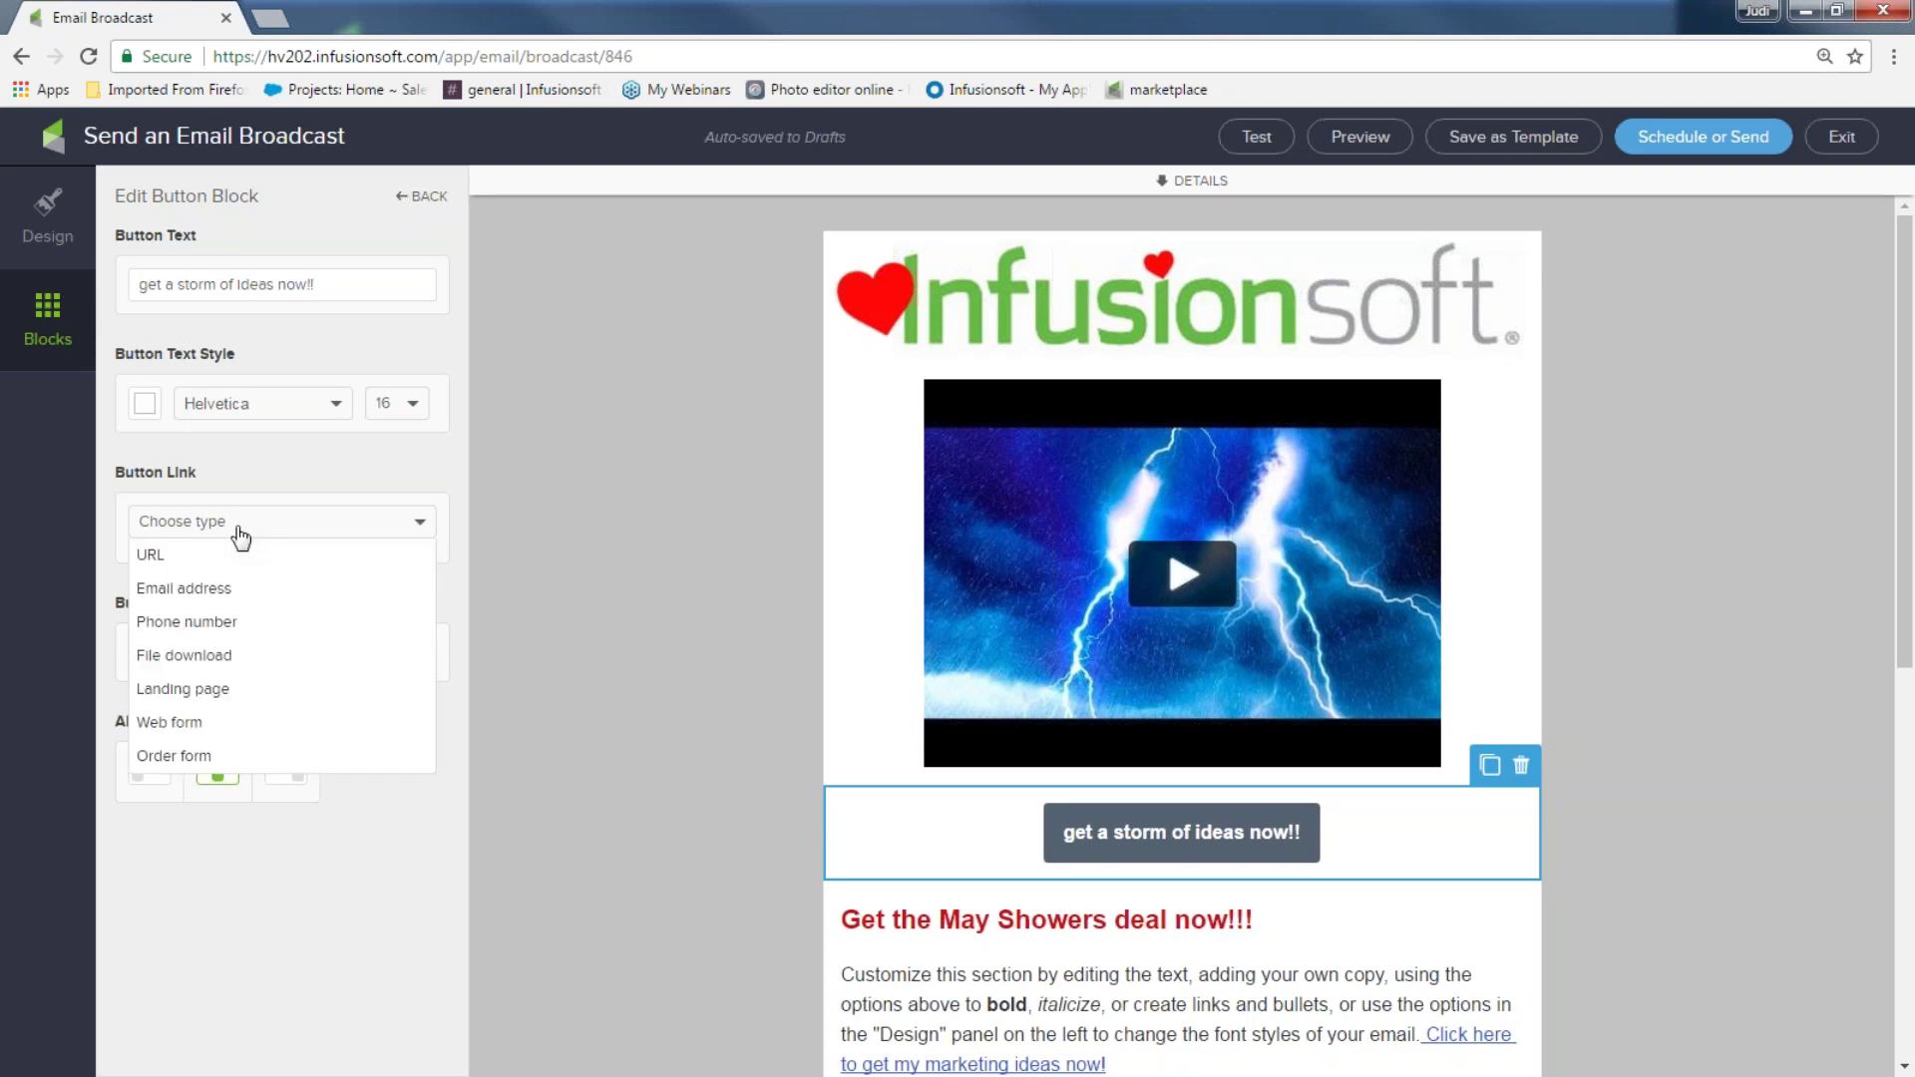
pyautogui.click(228, 555)
pyautogui.click(241, 575)
pyautogui.write('https://www.youtube.com/watch?v=nDq6TstdEI8')
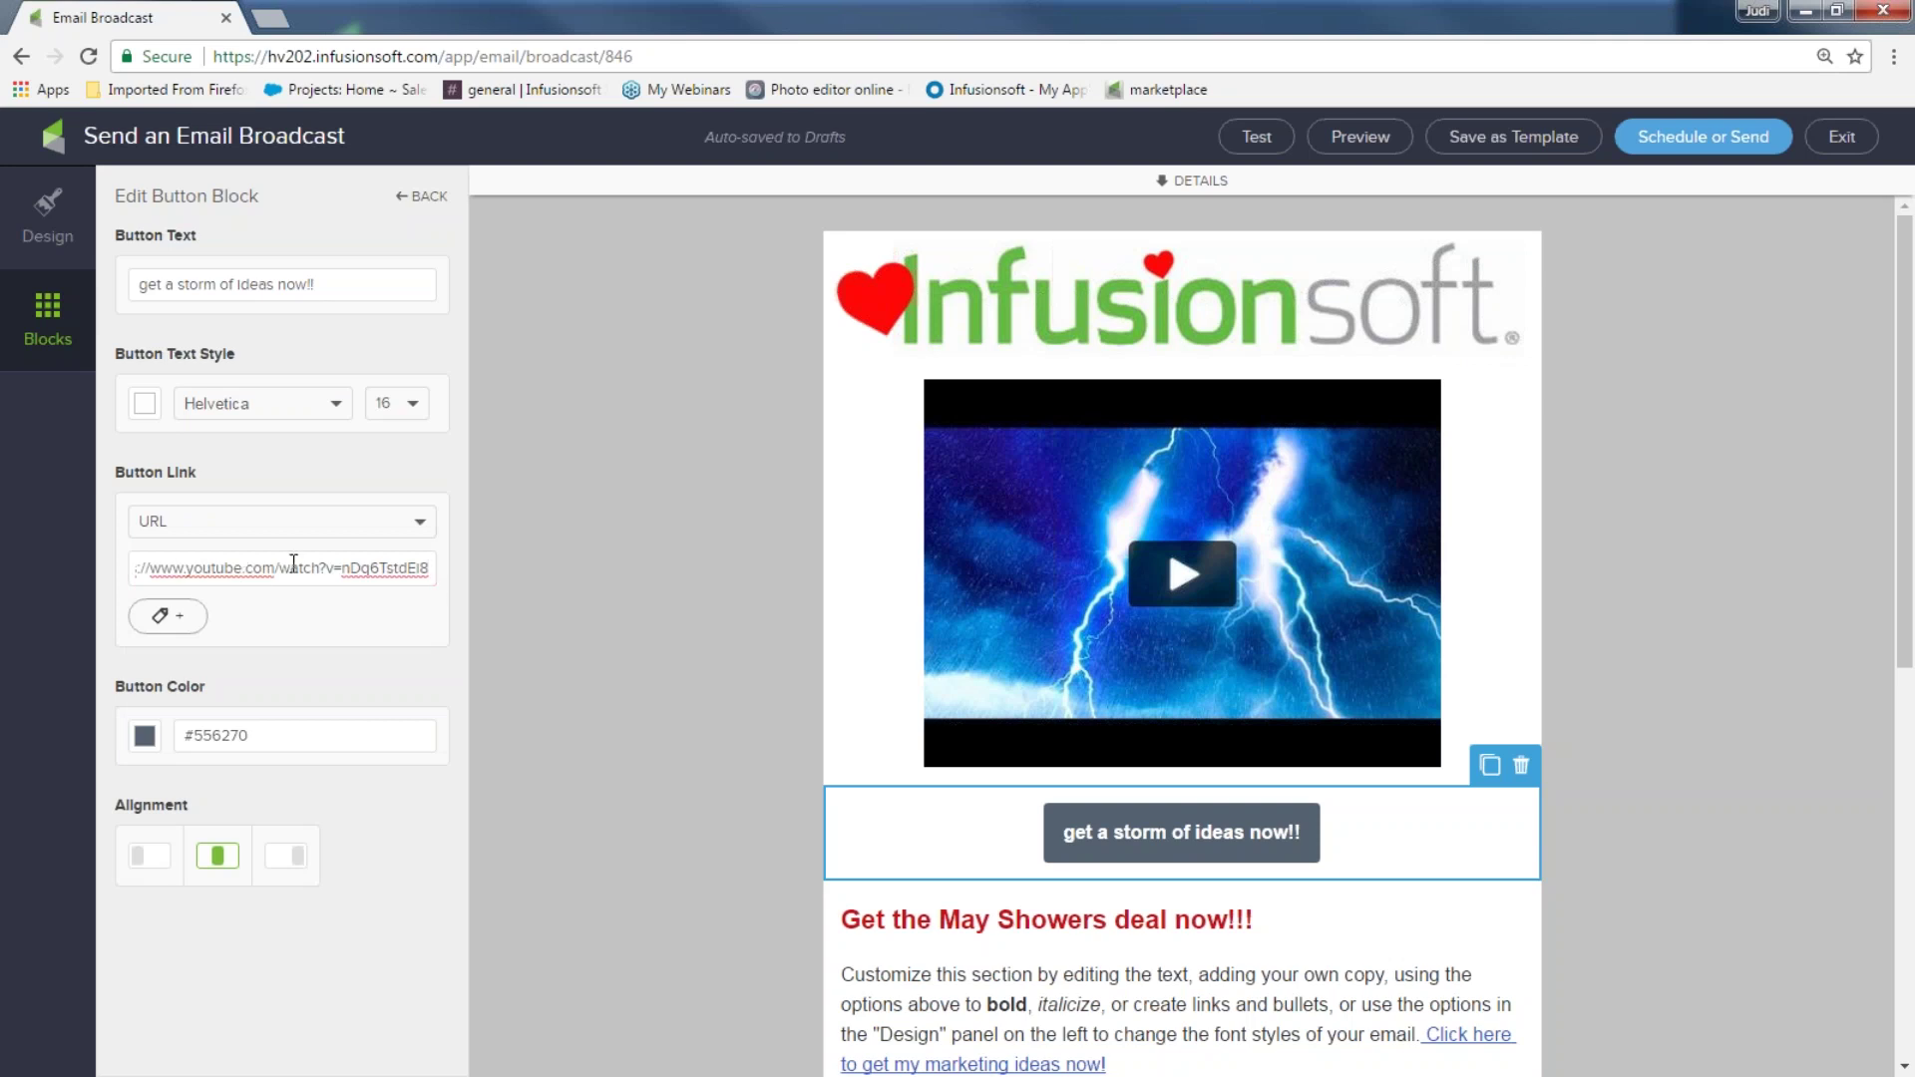
# - Set the button's link to a file download of "5 Fun-Newsletter ideas 4U.docx"
pyautogui.click(427, 539)
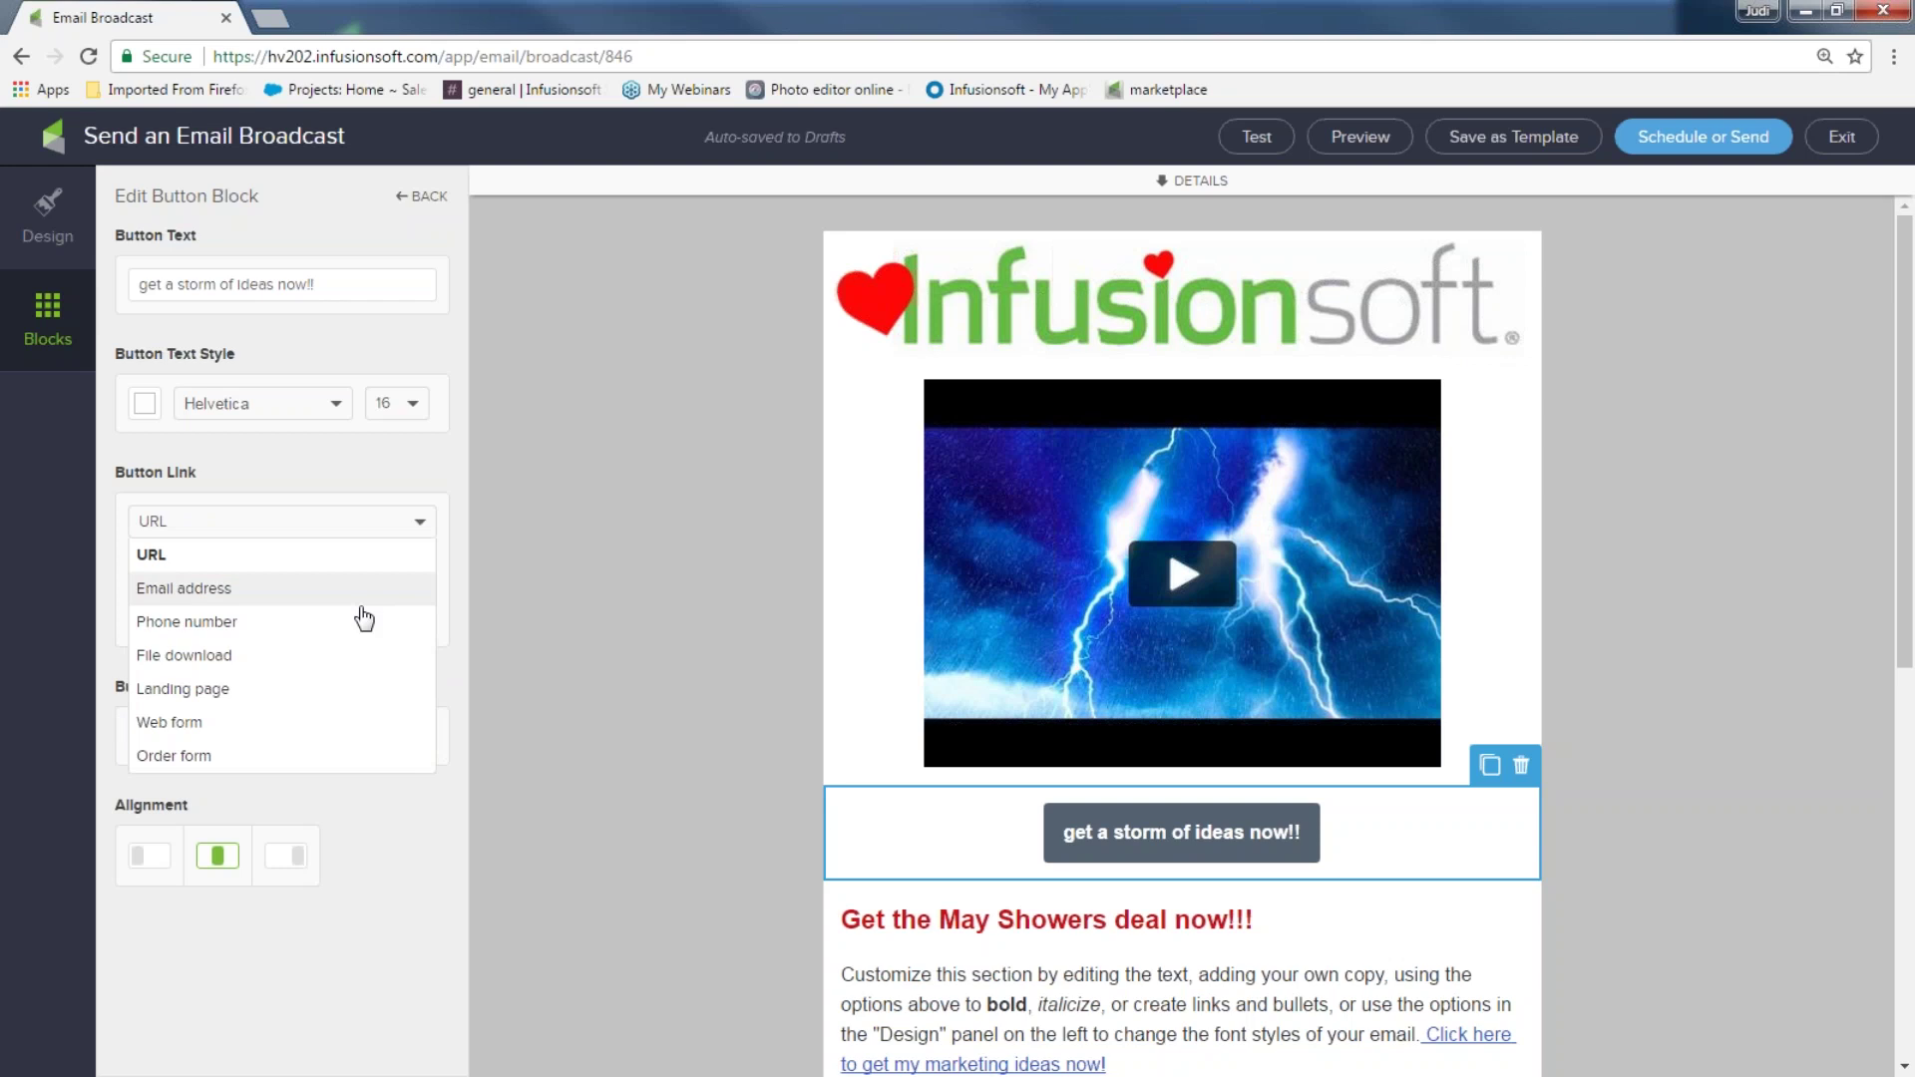
pyautogui.click(342, 659)
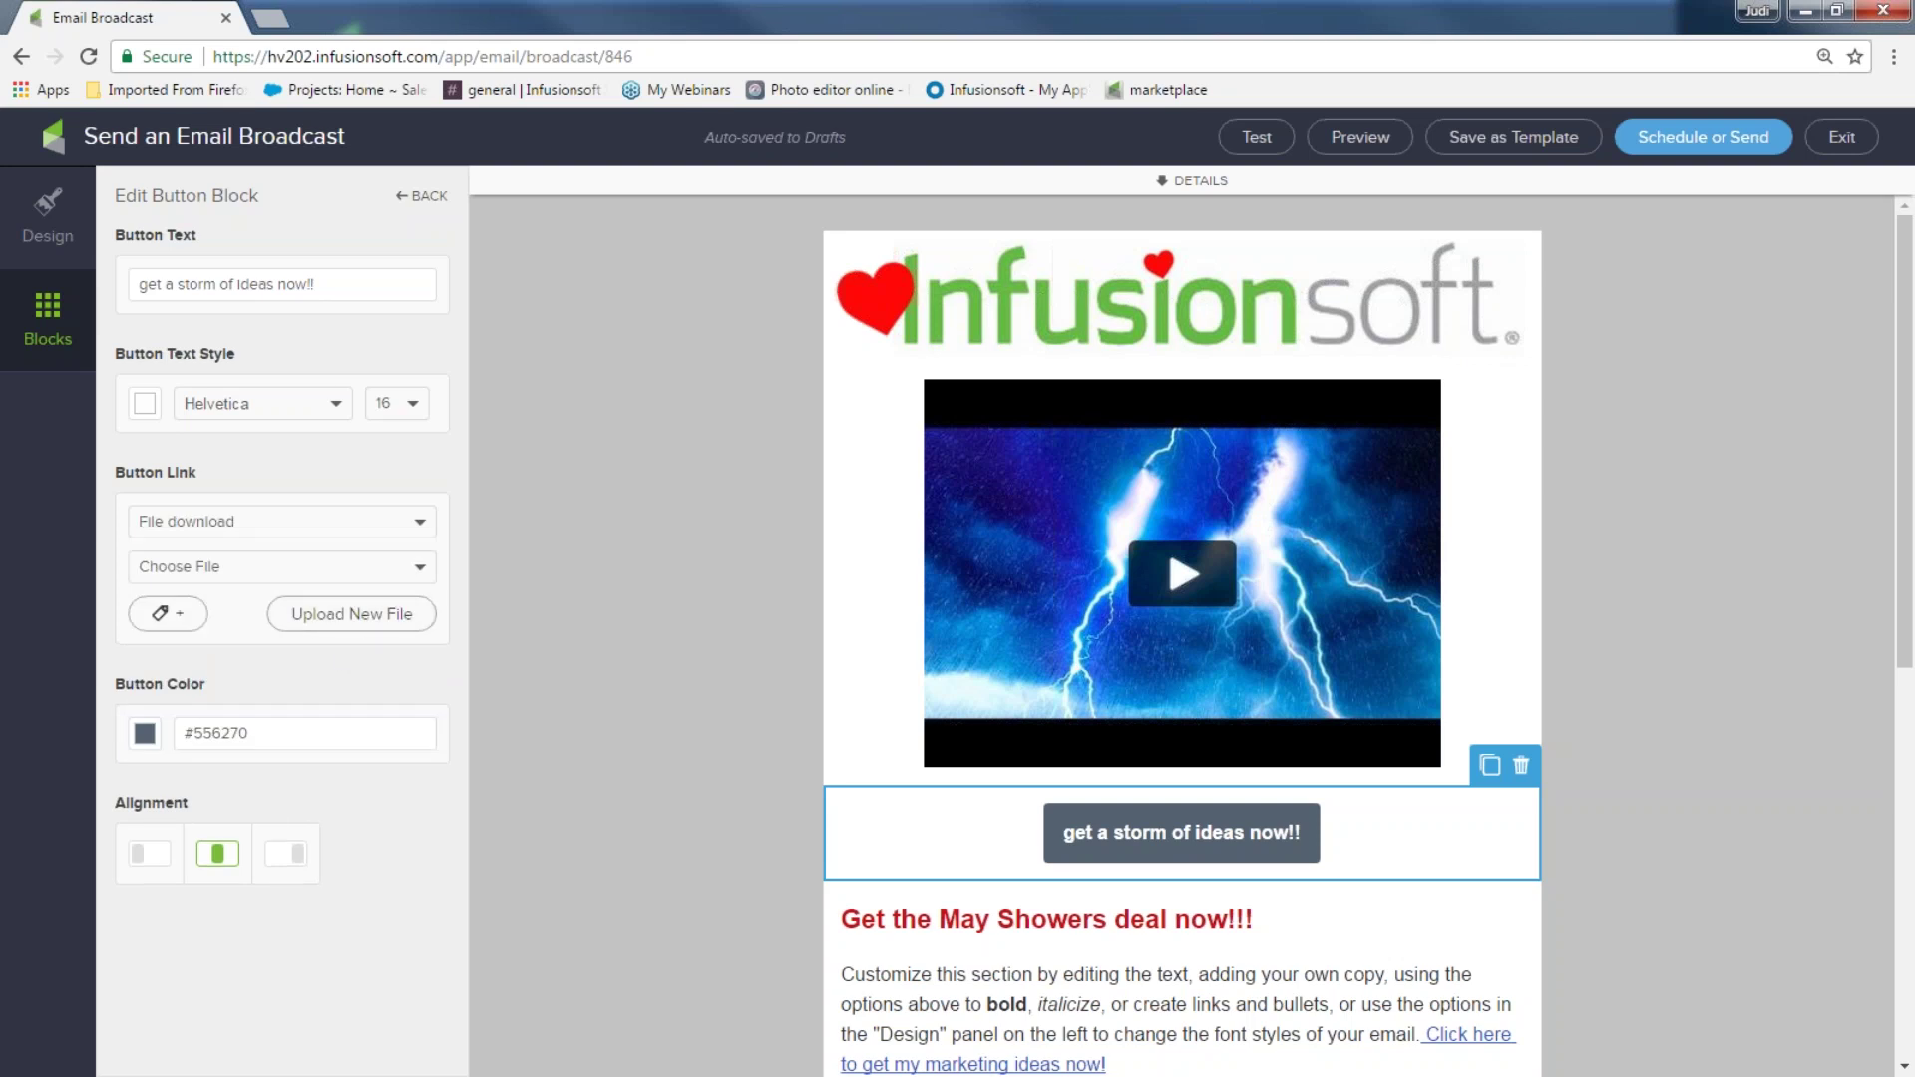
pyautogui.click(418, 570)
pyautogui.click(342, 870)
# - Search the tags for "dow" and apply the matching tag to the button's file download link
pyautogui.click(164, 618)
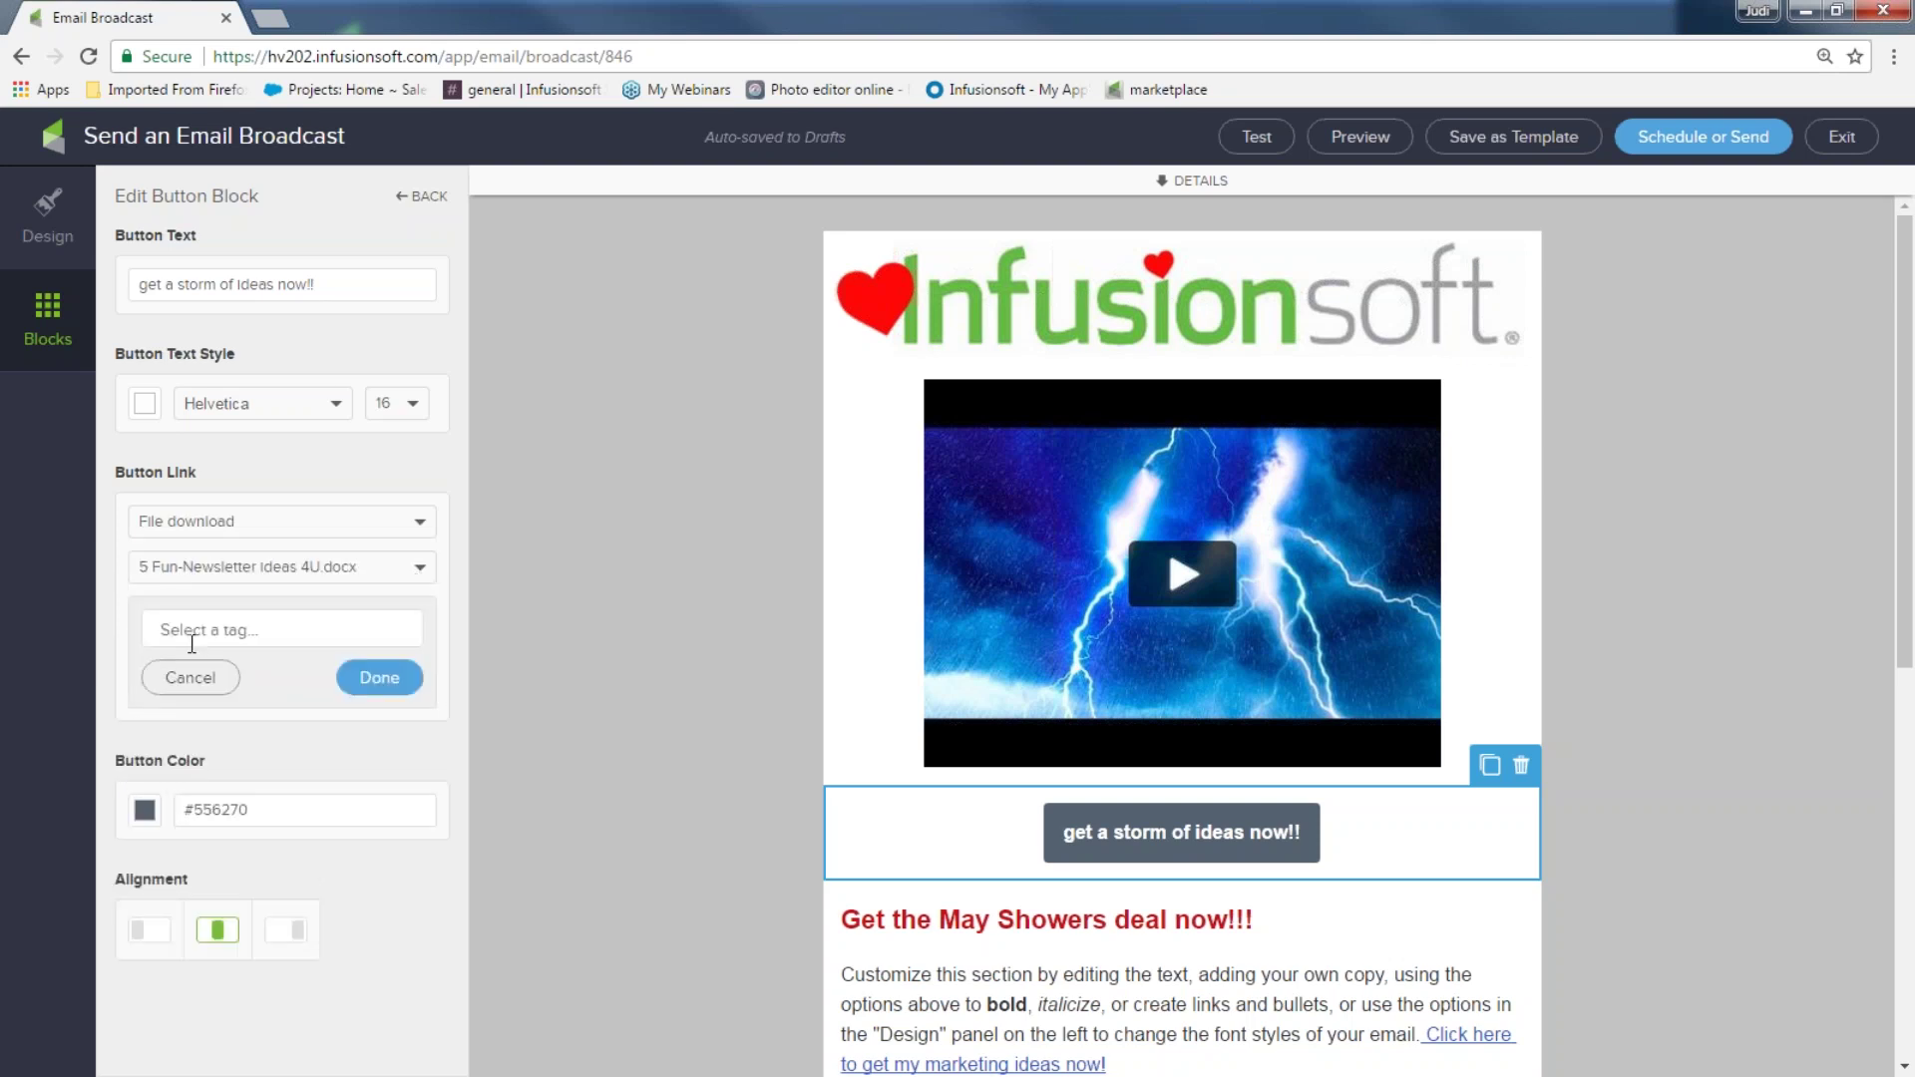
pyautogui.click(192, 631)
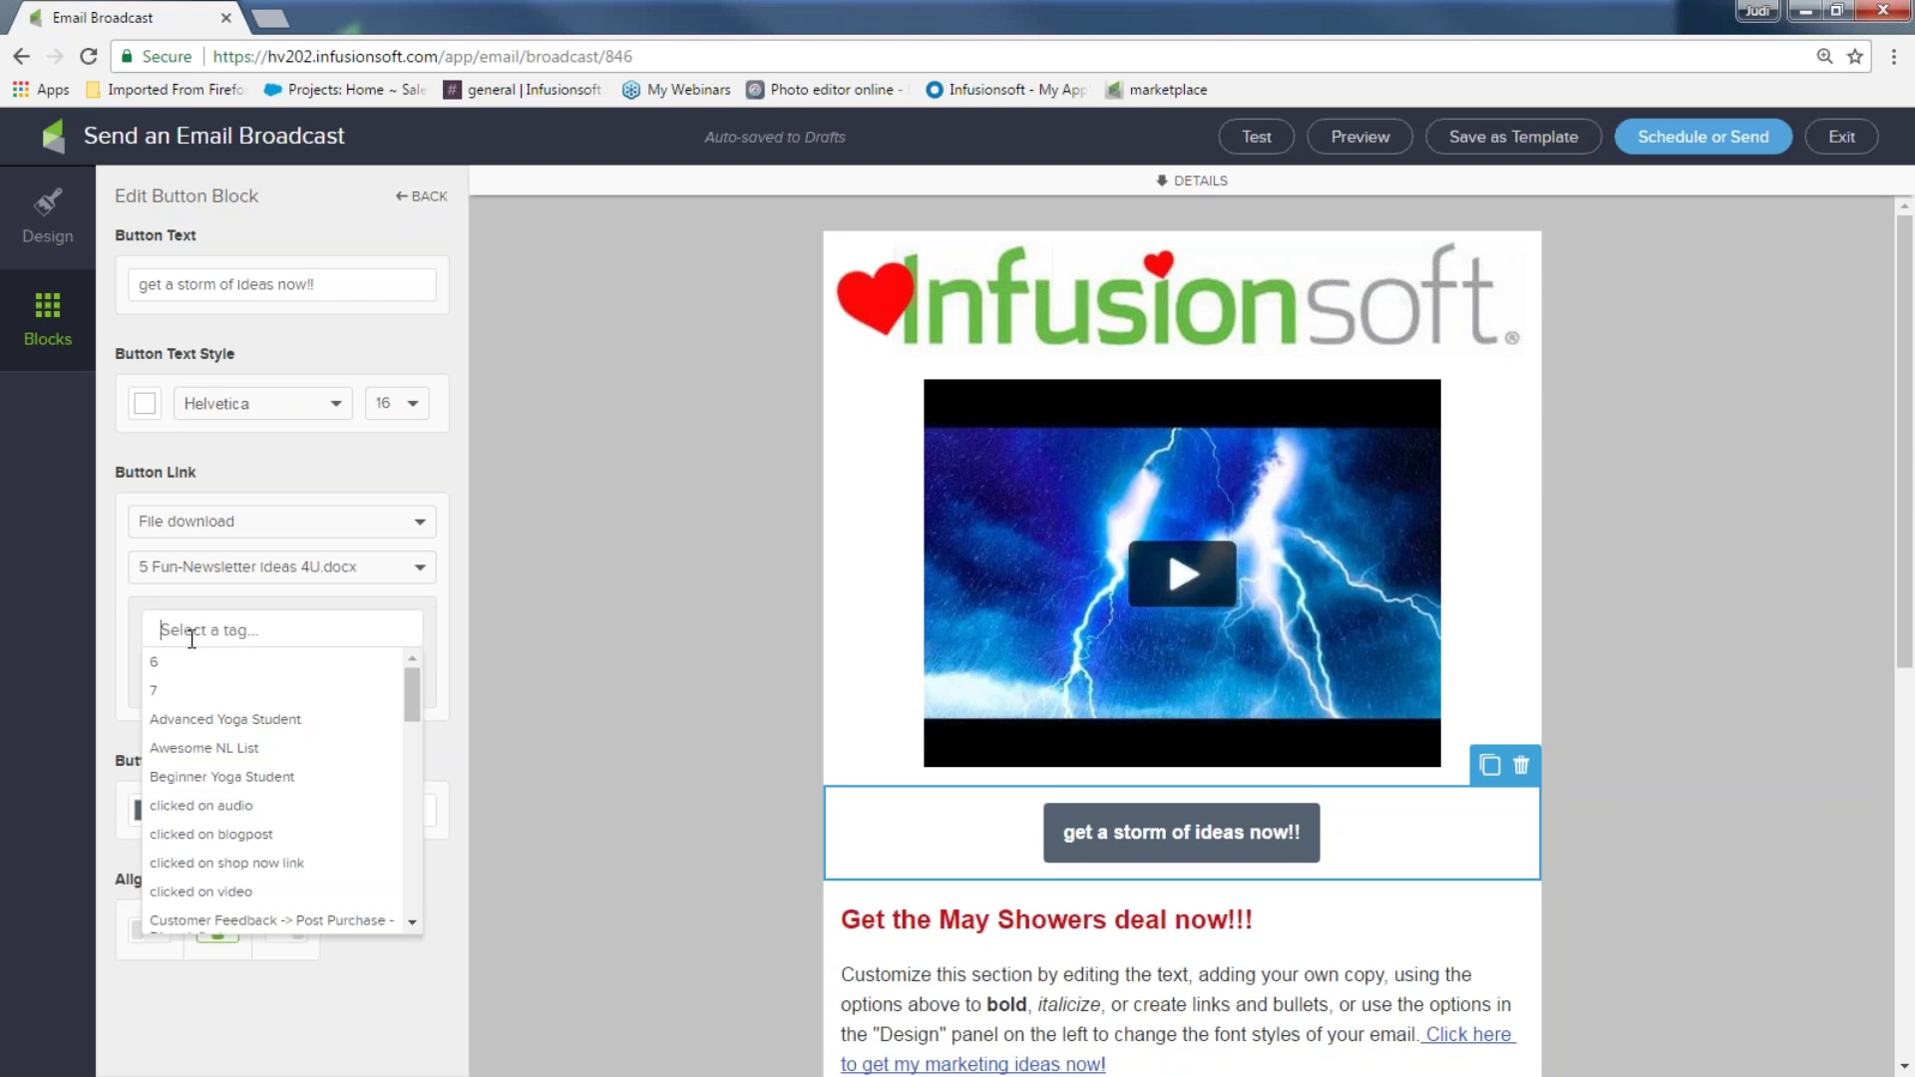
pyautogui.write('dow')
pyautogui.click(204, 662)
pyautogui.click(391, 679)
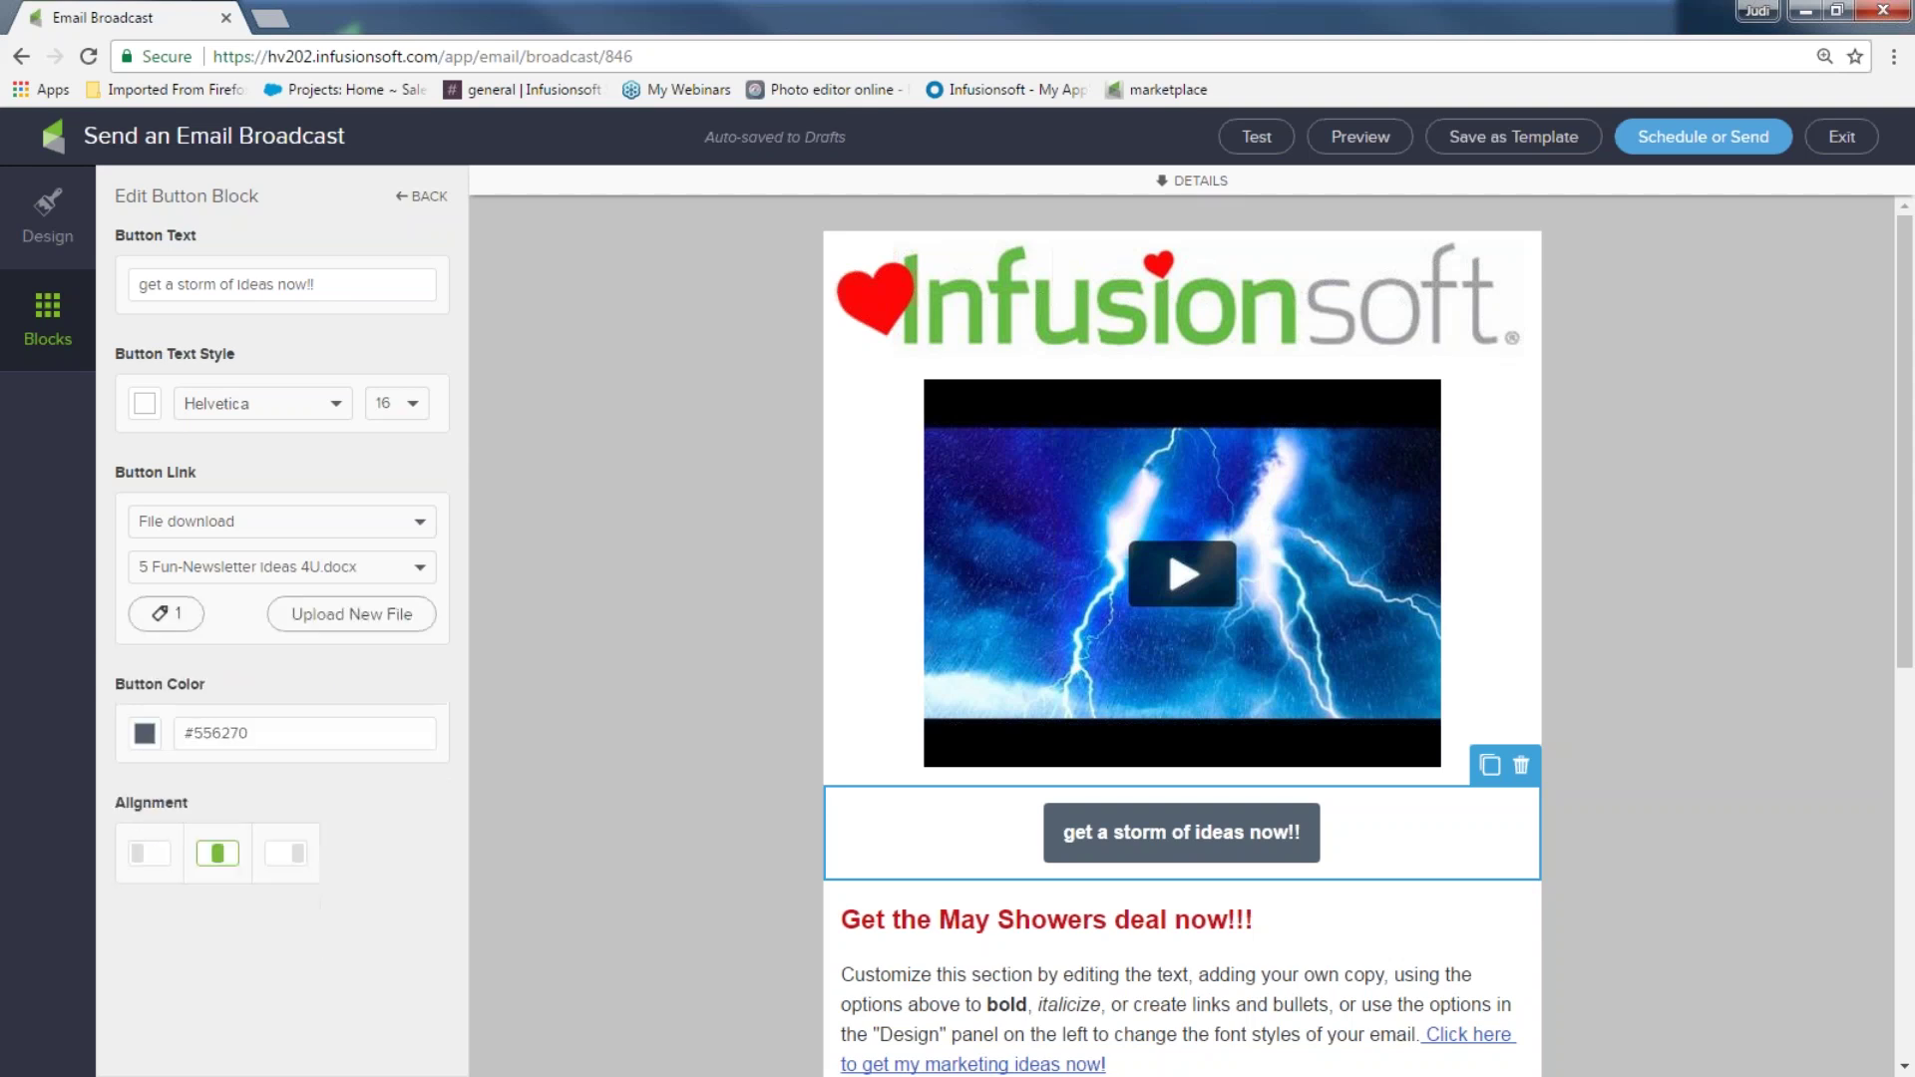
# - Change the color of the "get a storm of ideas now!!" button to light blue
pyautogui.click(145, 735)
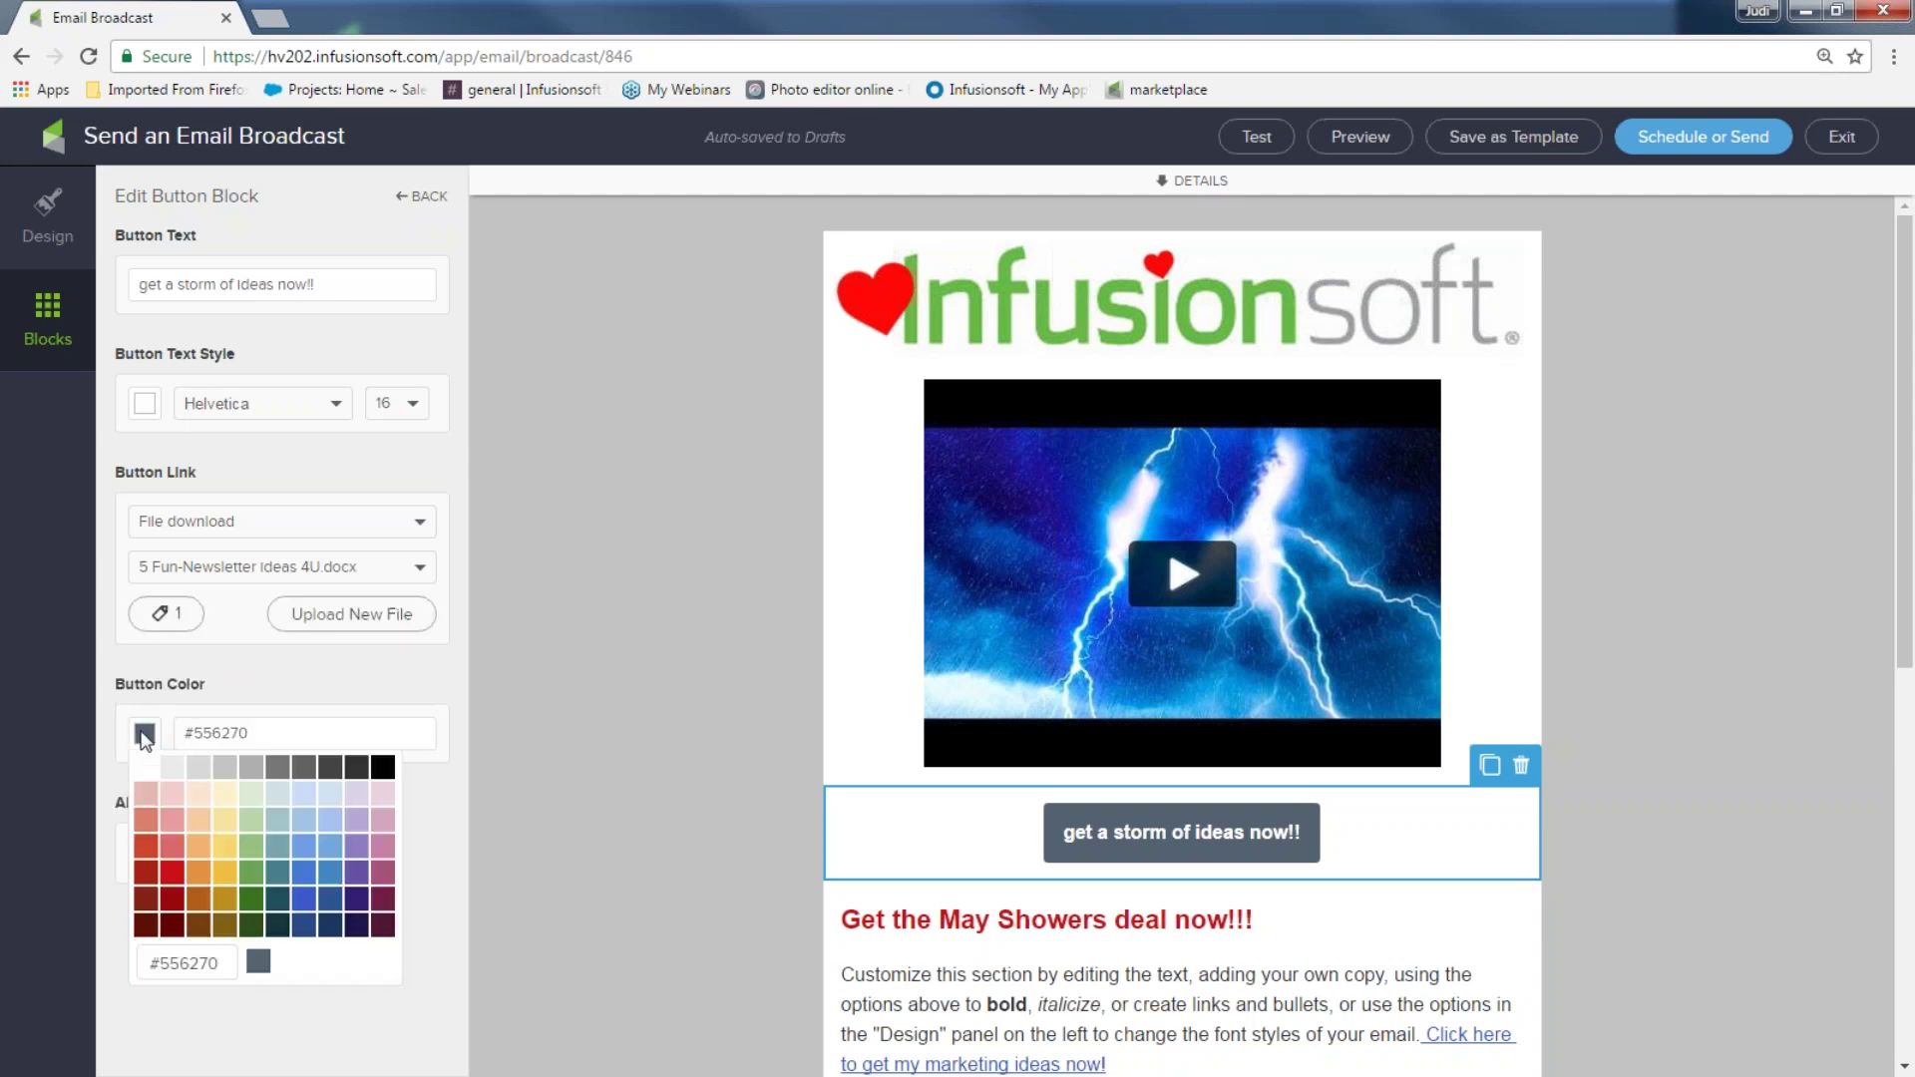
pyautogui.click(303, 850)
pyautogui.click(550, 755)
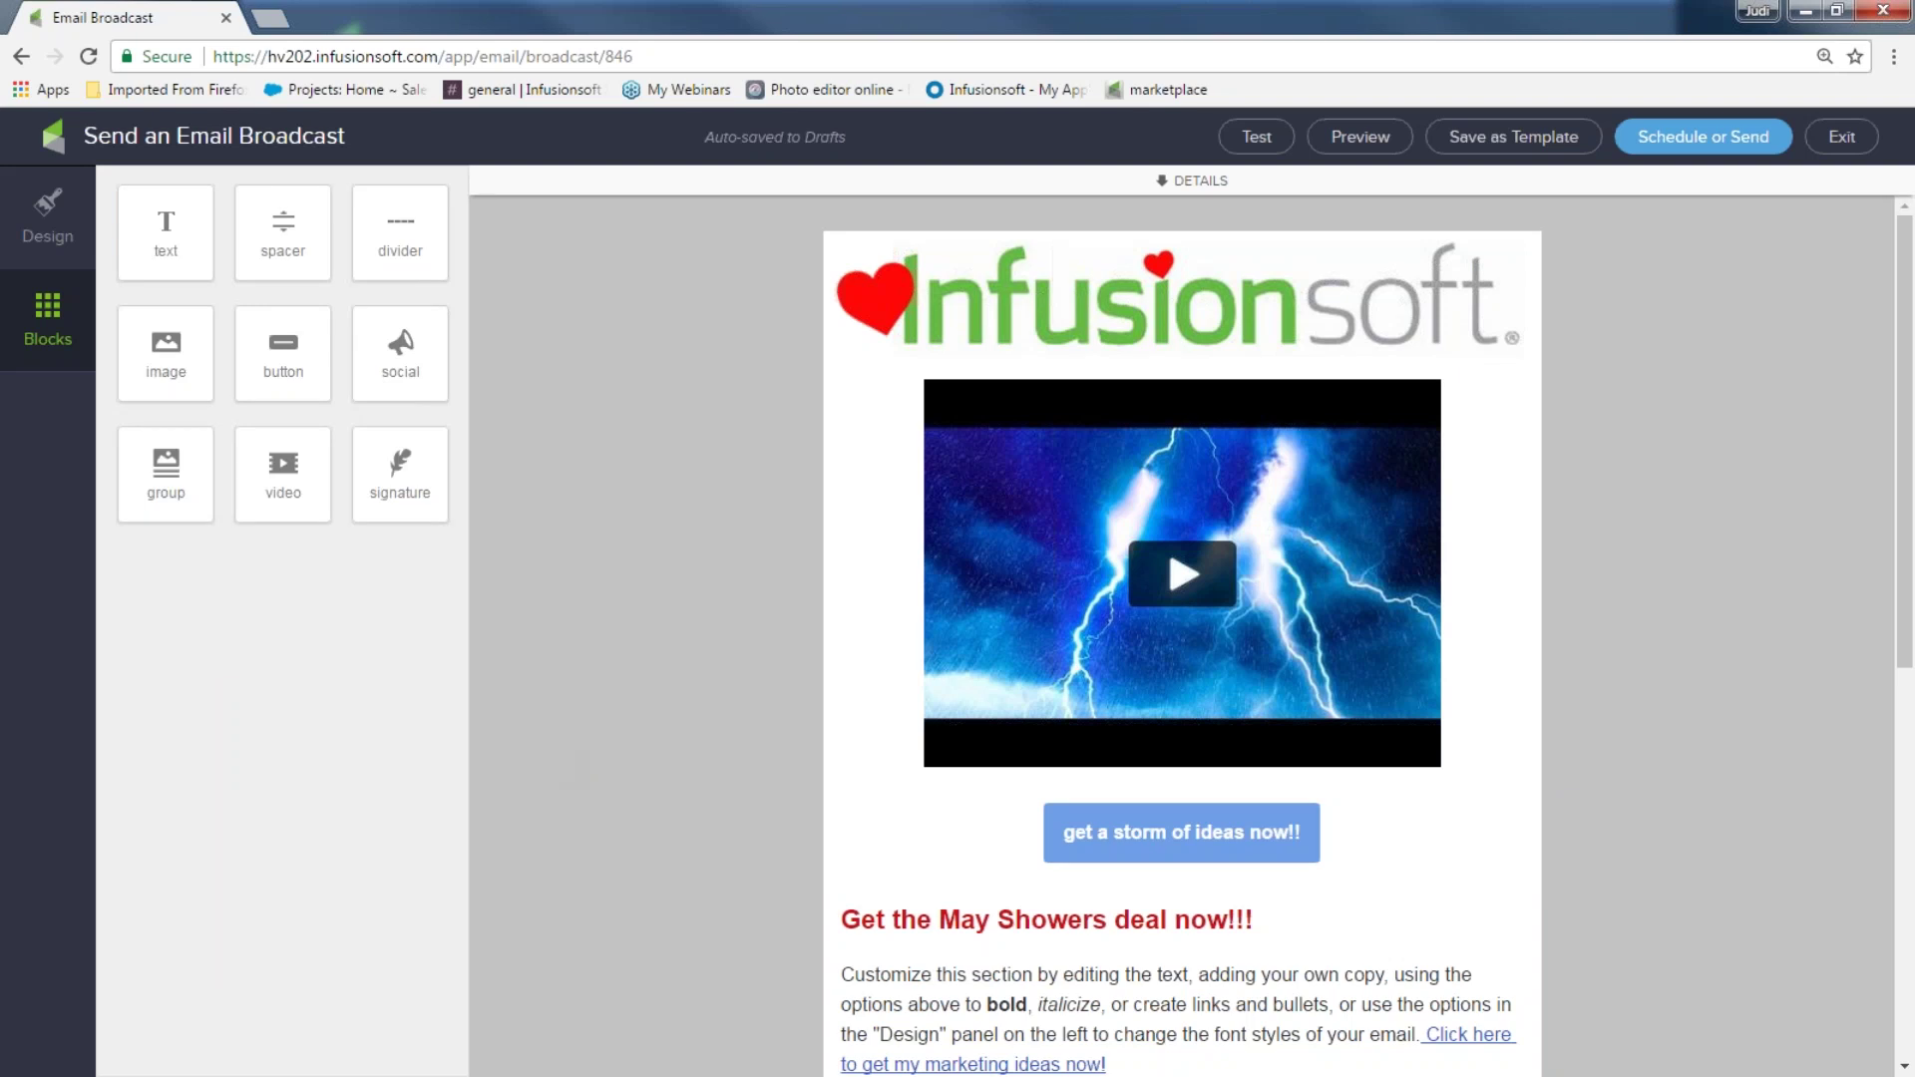
# - Place a second button block beside the "get a storm of ideas now!!" button and delete it again
pyautogui.moveTo(276, 357); pyautogui.dragTo(957, 852)
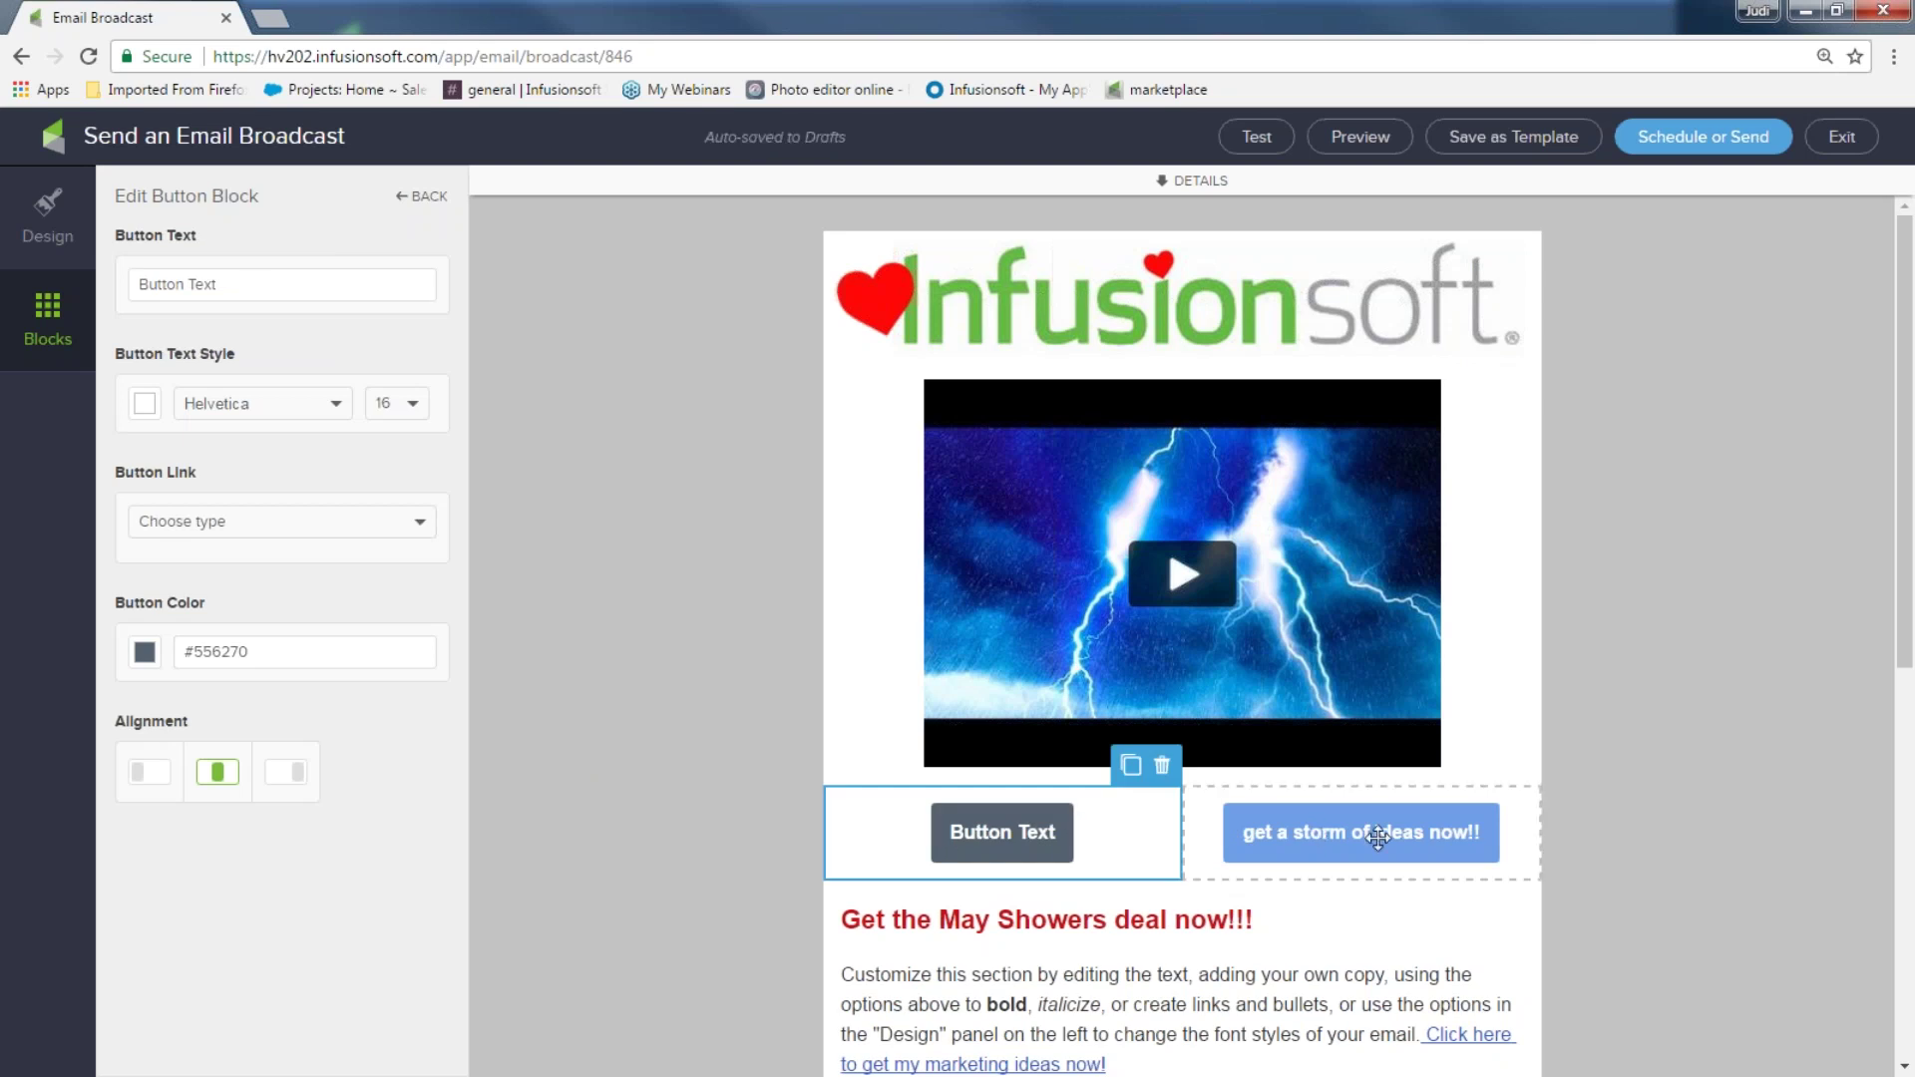
pyautogui.click(1162, 766)
pyautogui.click(1157, 808)
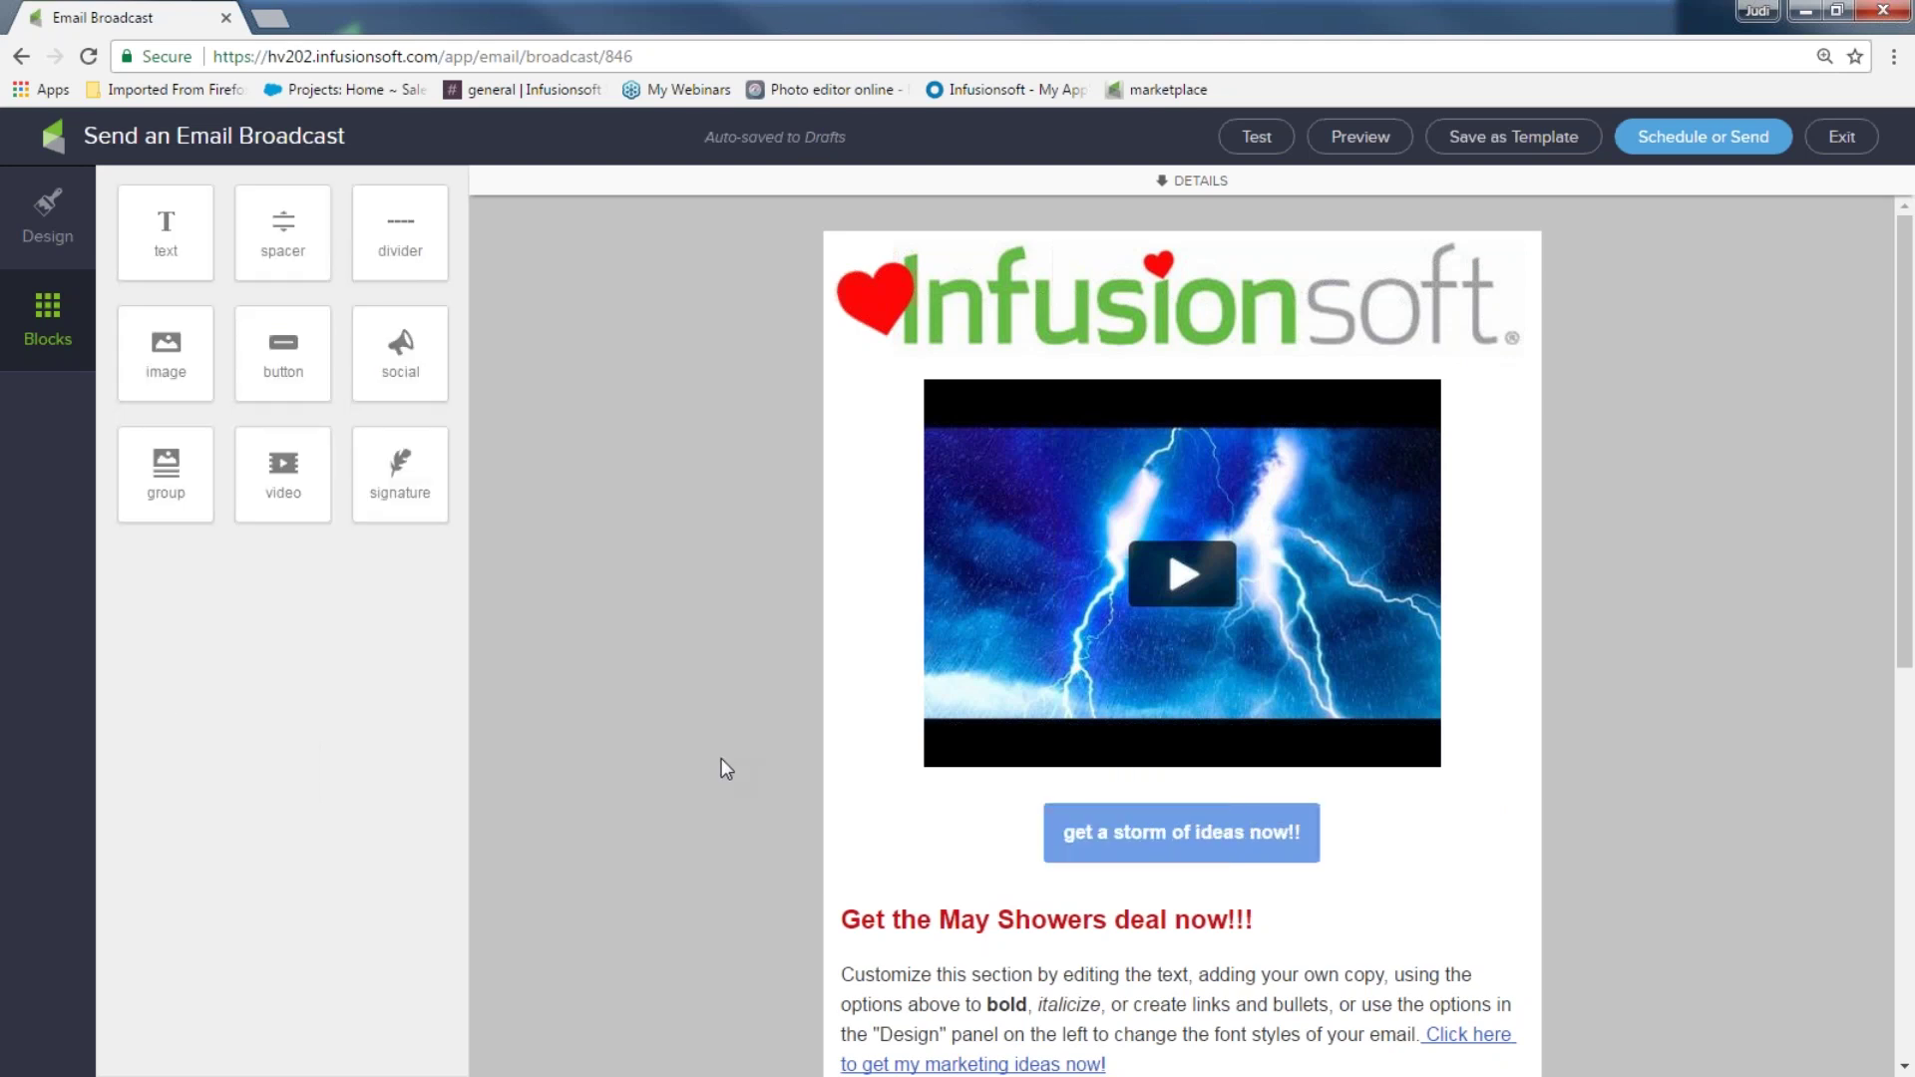
# - Delete the lightning video block from the email
pyautogui.click(1372, 529)
pyautogui.click(1521, 344)
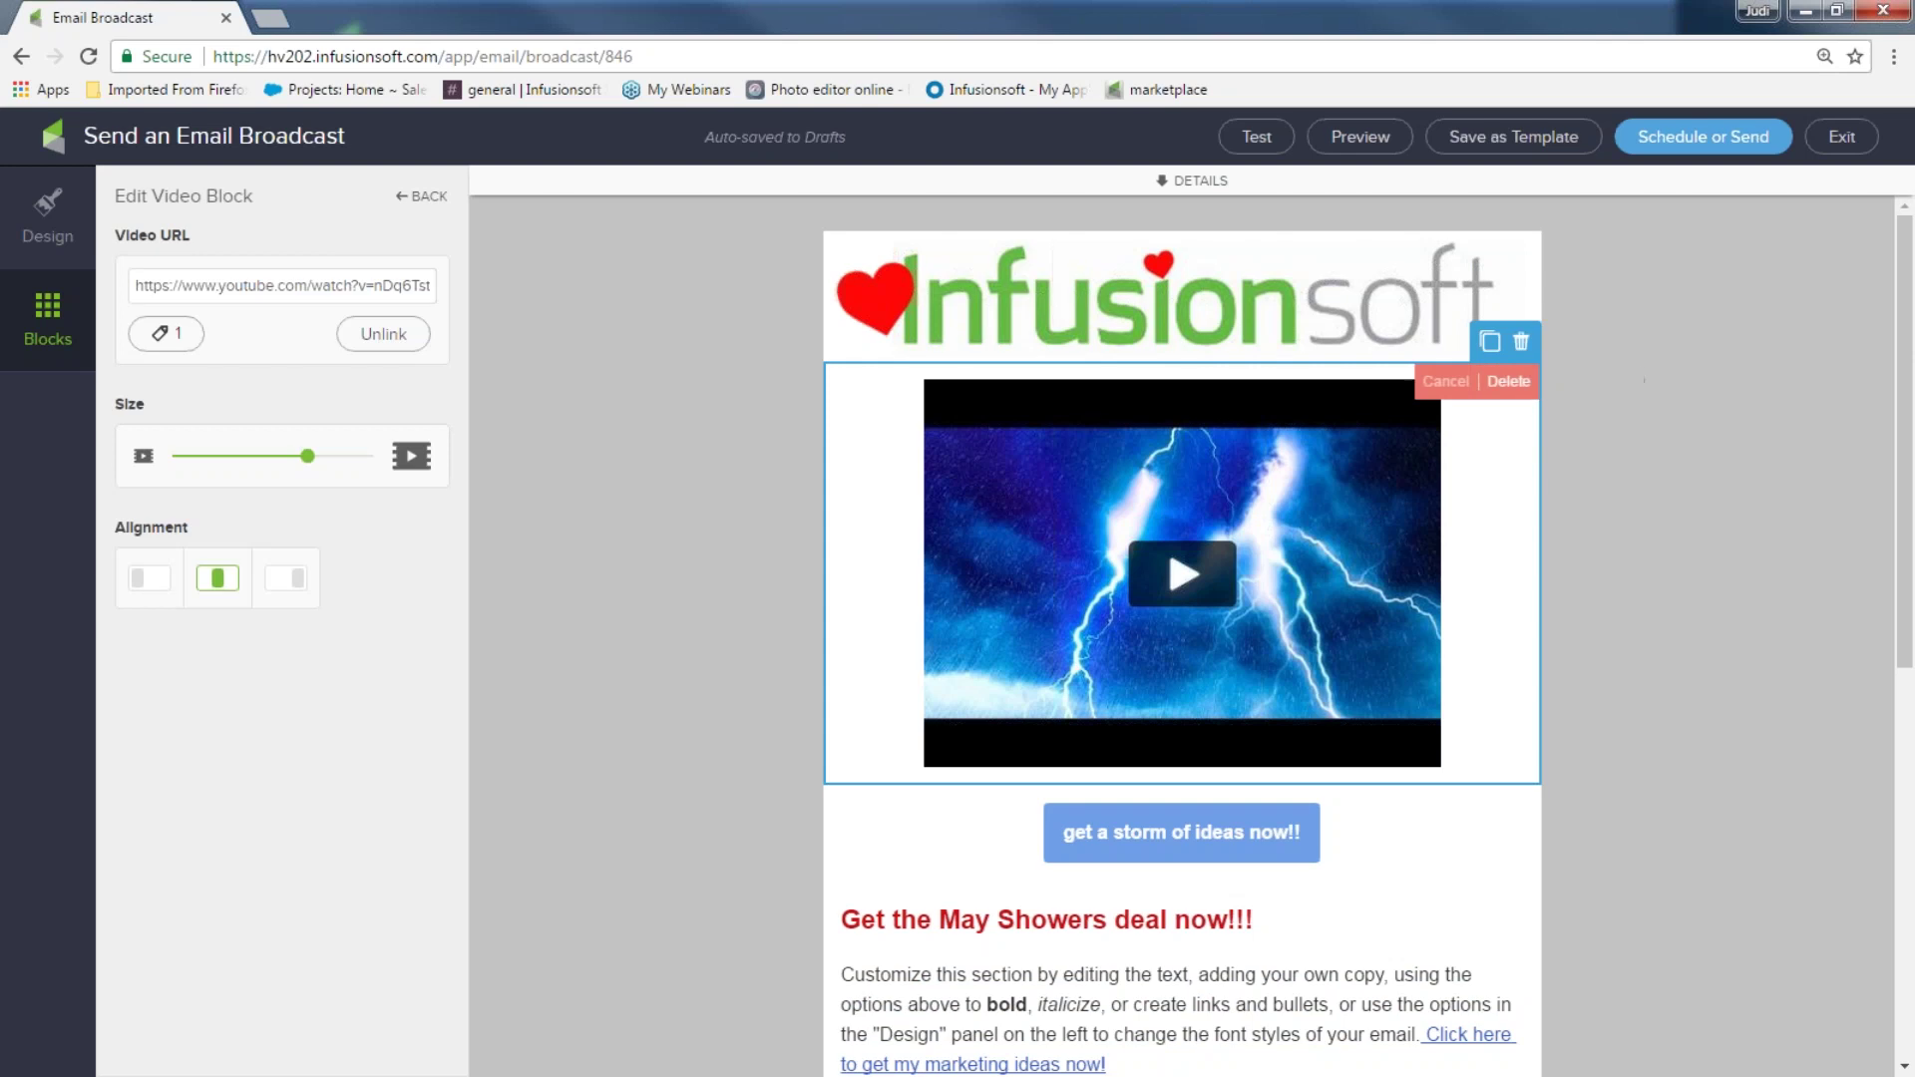
pyautogui.click(1506, 385)
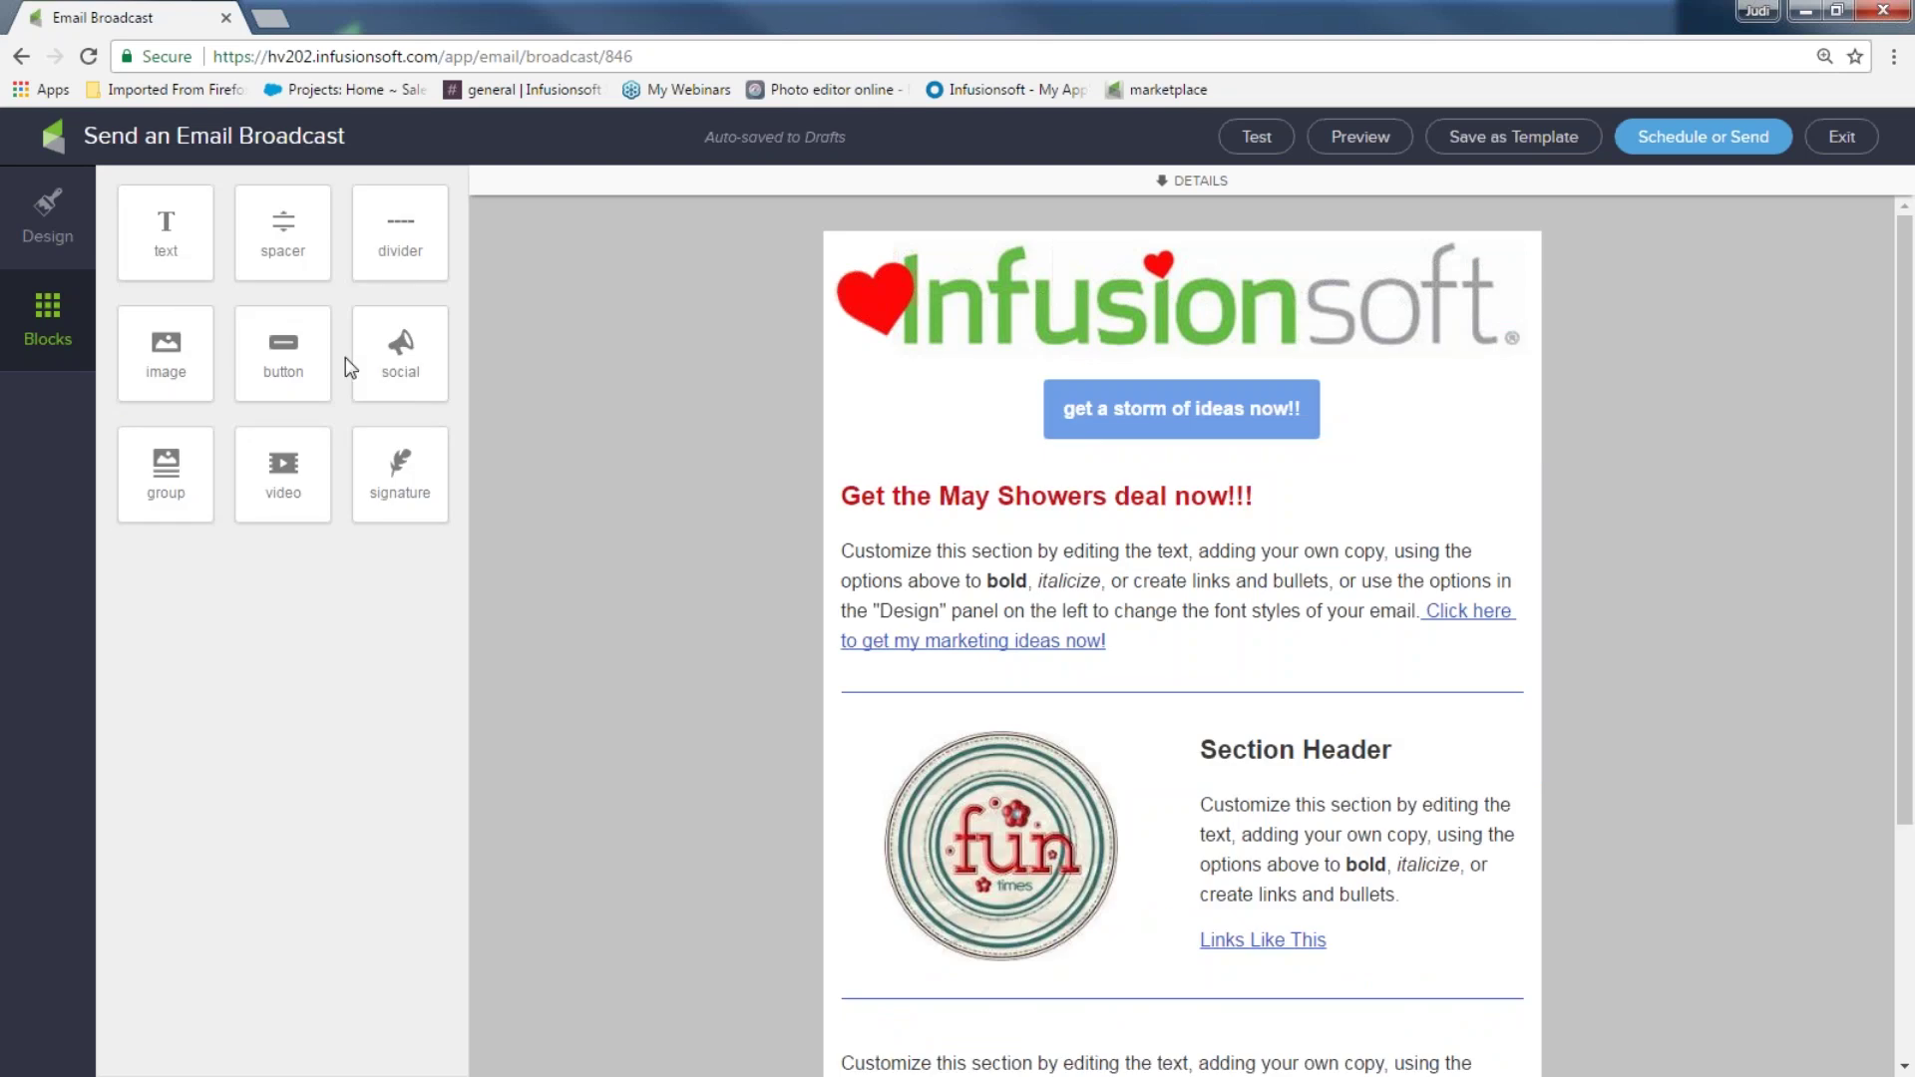
# - Add an image block between the logo and the download button and look through the image library
pyautogui.moveTo(165, 354); pyautogui.dragTo(1167, 450)
pyautogui.scroll(-5, 329, 538)
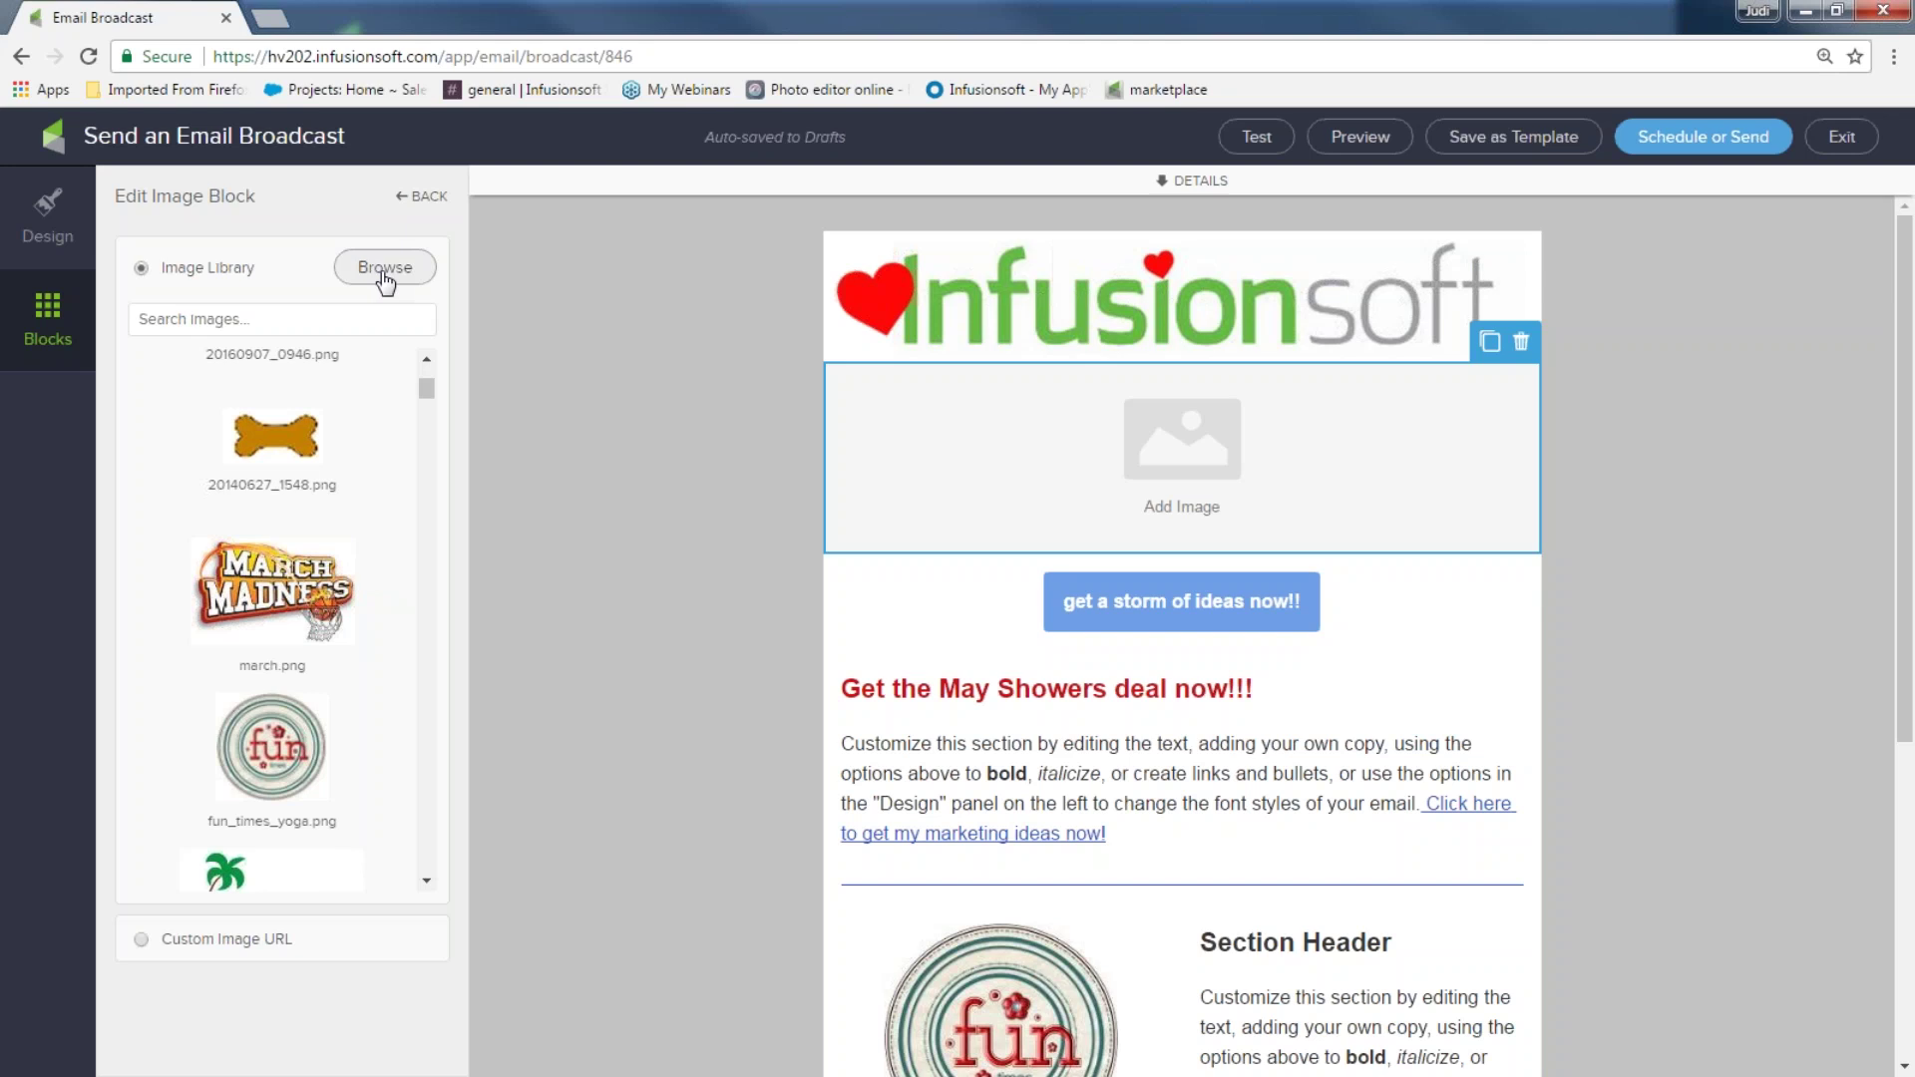
pyautogui.scroll(-4, 351, 423)
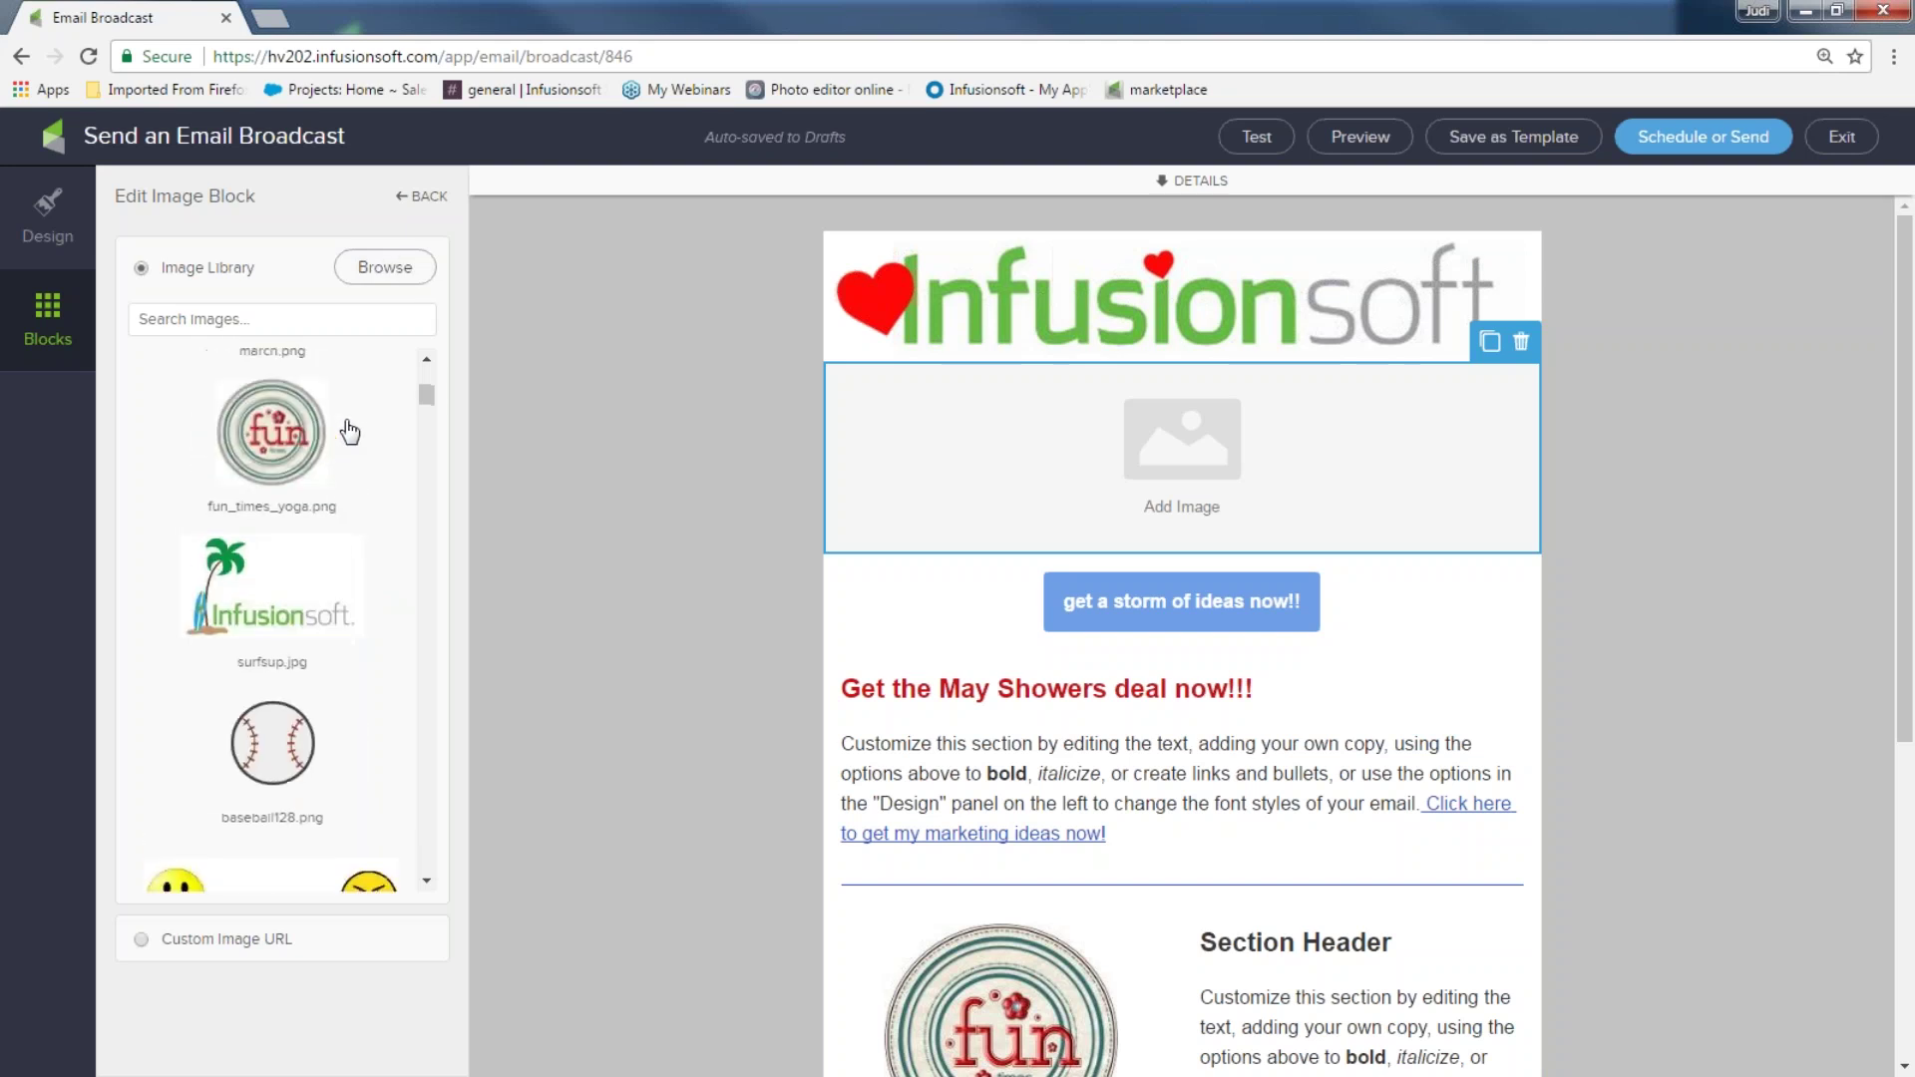
pyautogui.scroll(5, 351, 428)
# - Try to upload an image from the "Fun IS stuff" folder on the Desktop into the image block
pyautogui.click(385, 267)
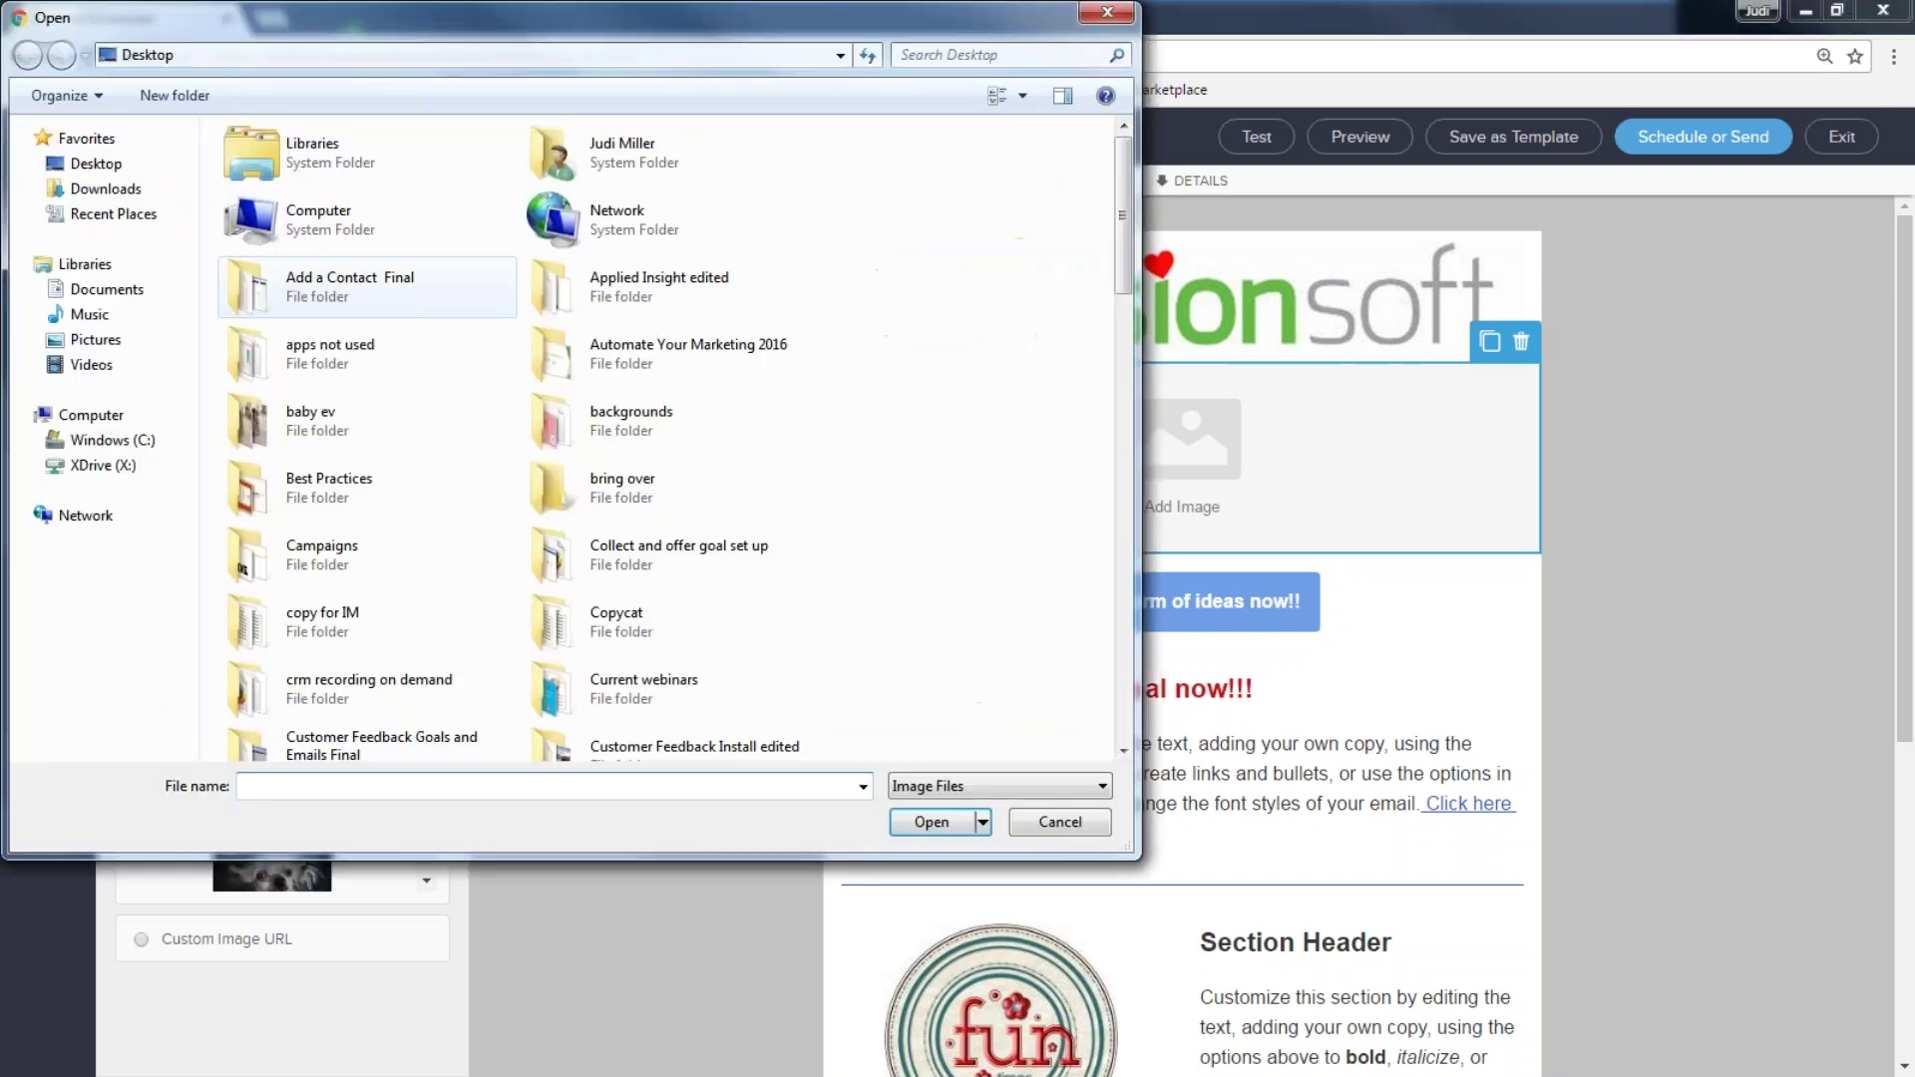
pyautogui.click(189, 56)
pyautogui.scroll(-5, 155, 309)
pyautogui.click(165, 372)
pyautogui.click(792, 468)
pyautogui.click(920, 827)
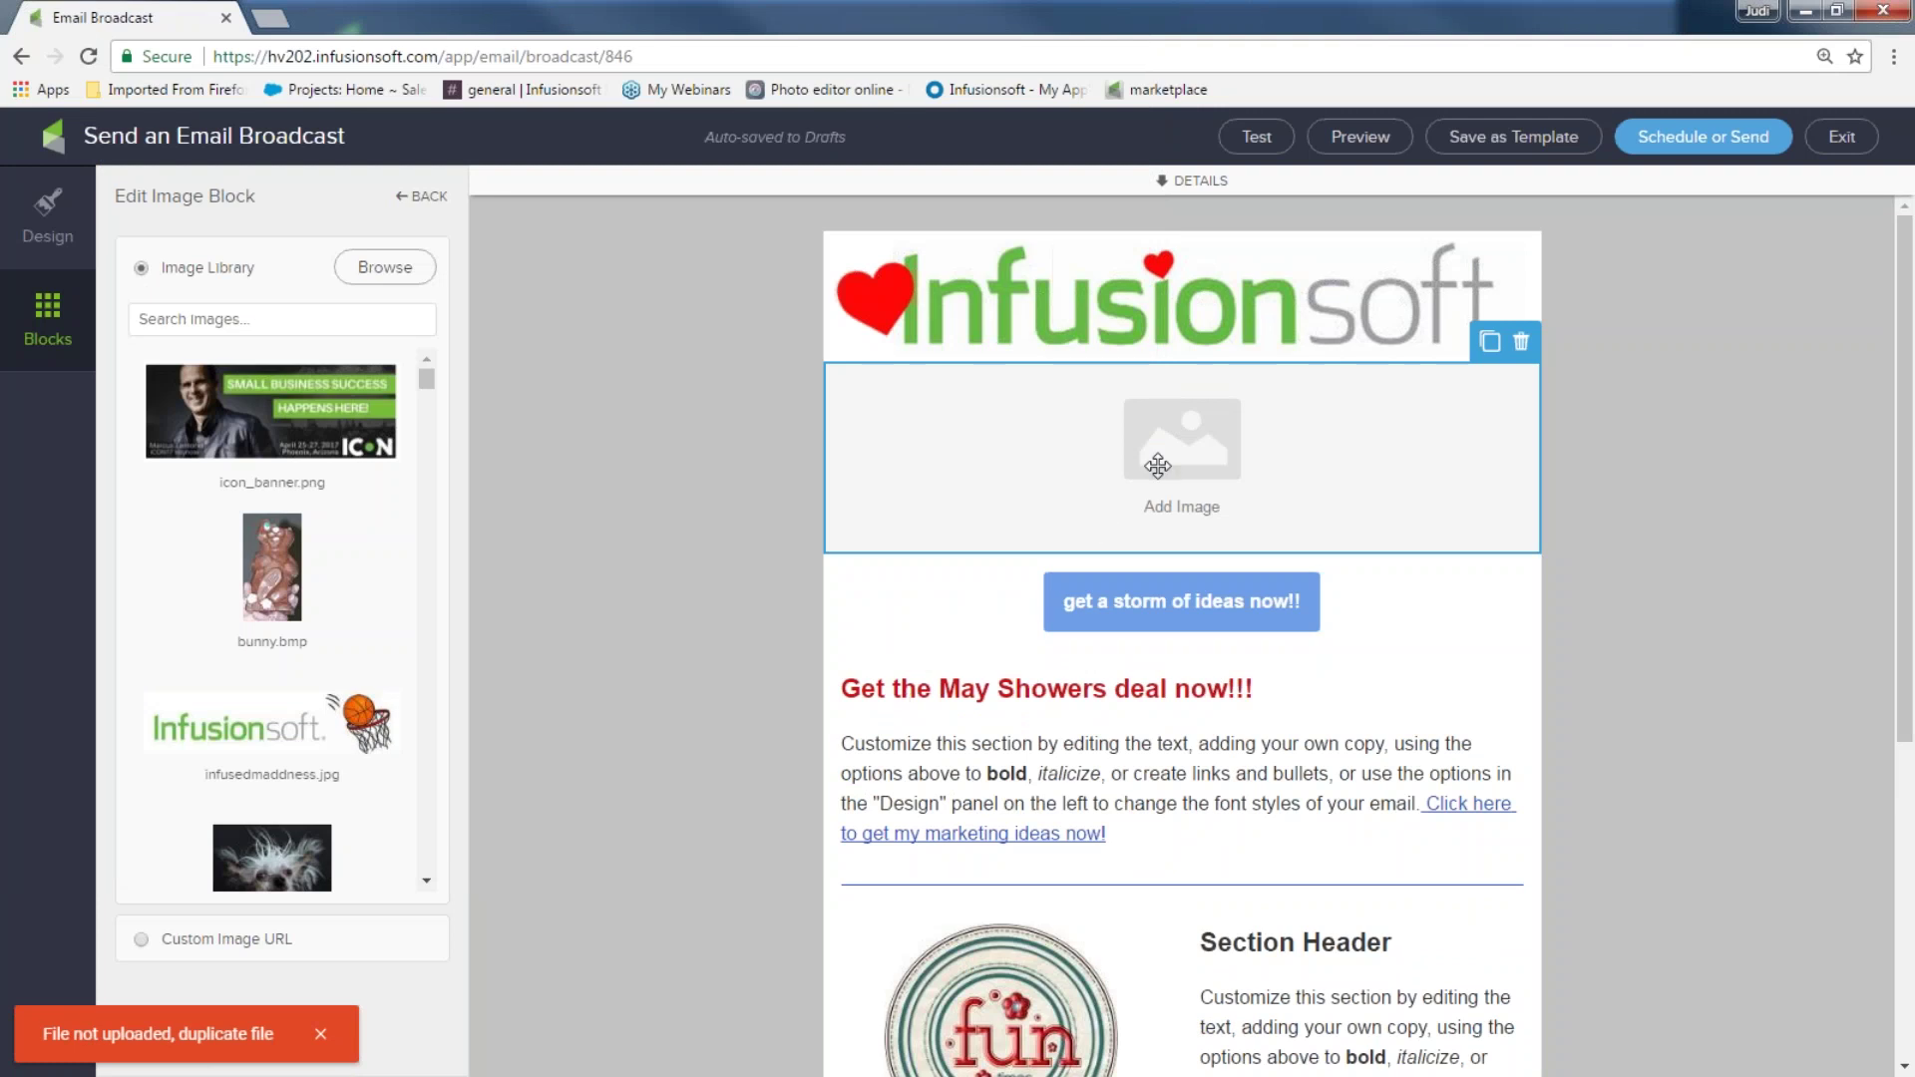
# - Upload the little_fox image from the "Fun IS stuff" folder into the image block and reduce its displayed size
pyautogui.click(382, 271)
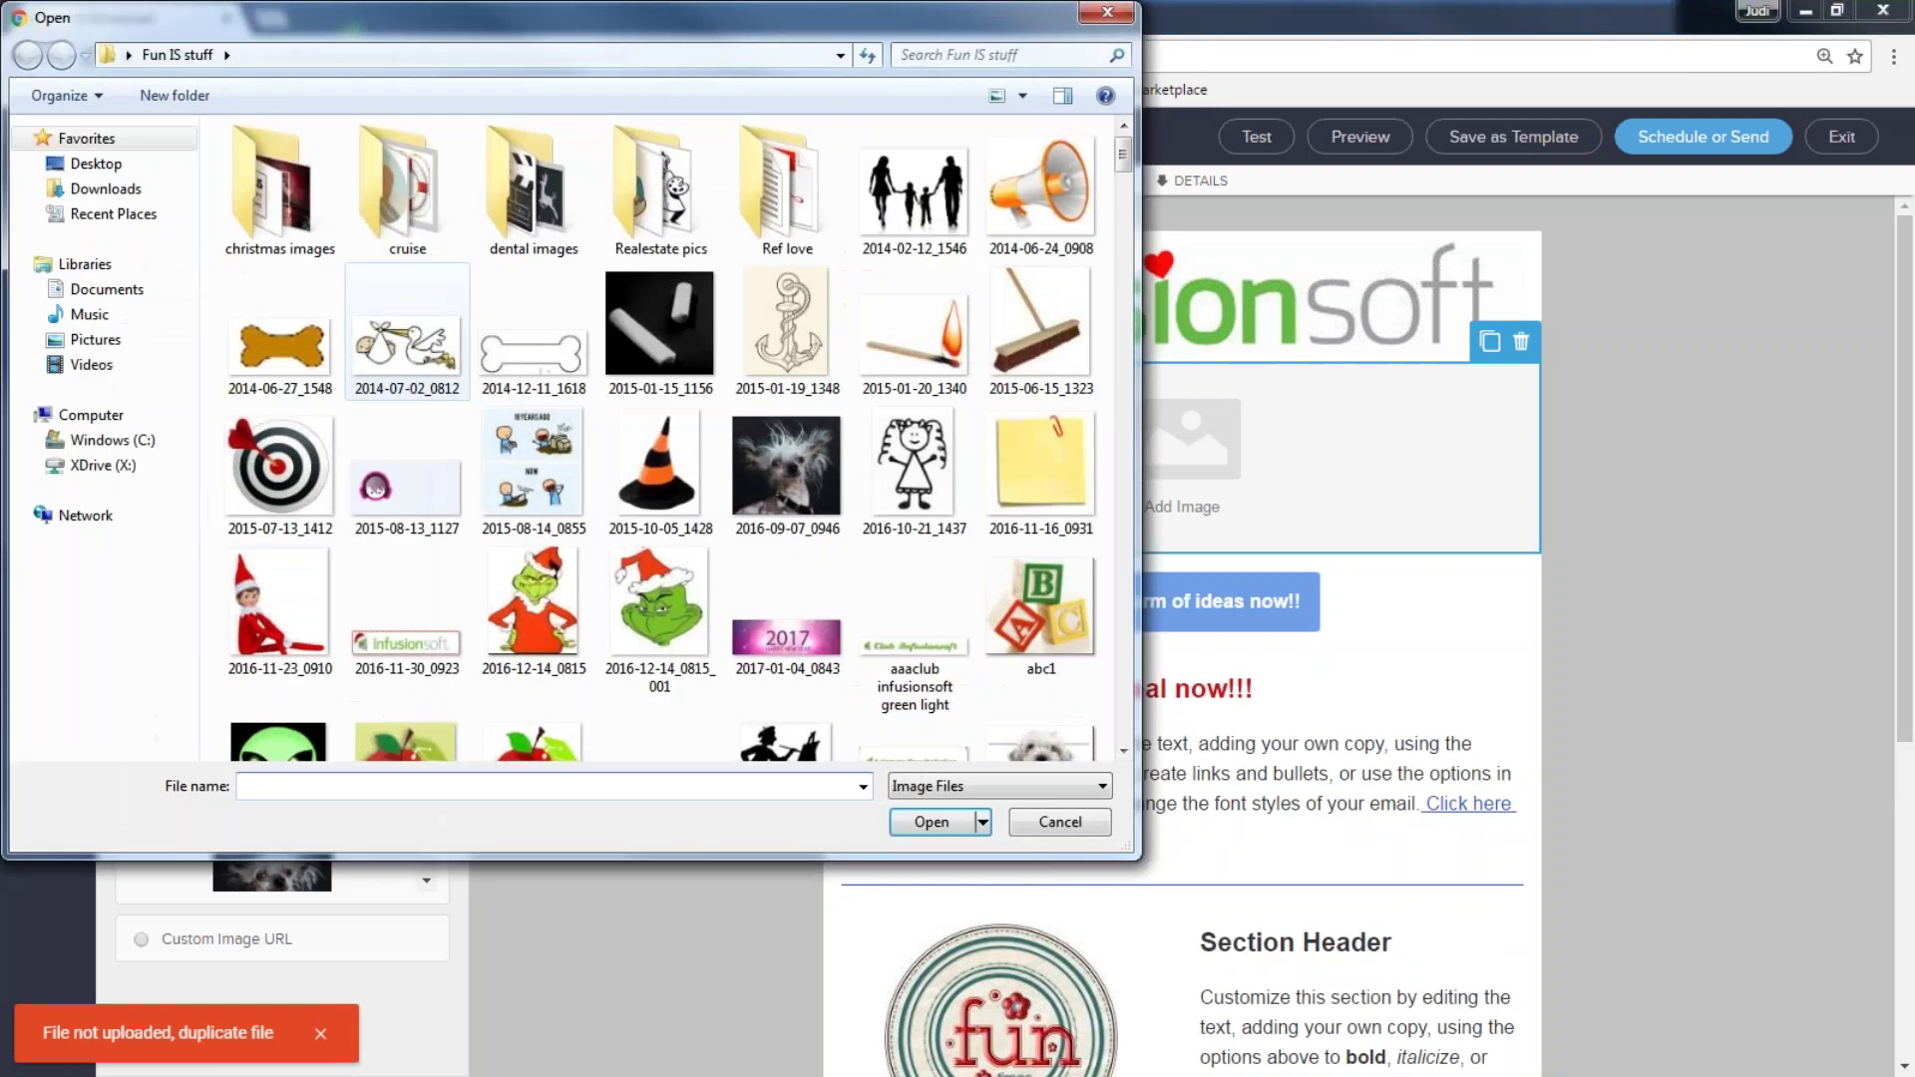
pyautogui.moveTo(1125, 160); pyautogui.dragTo(1141, 477)
pyautogui.click(926, 476)
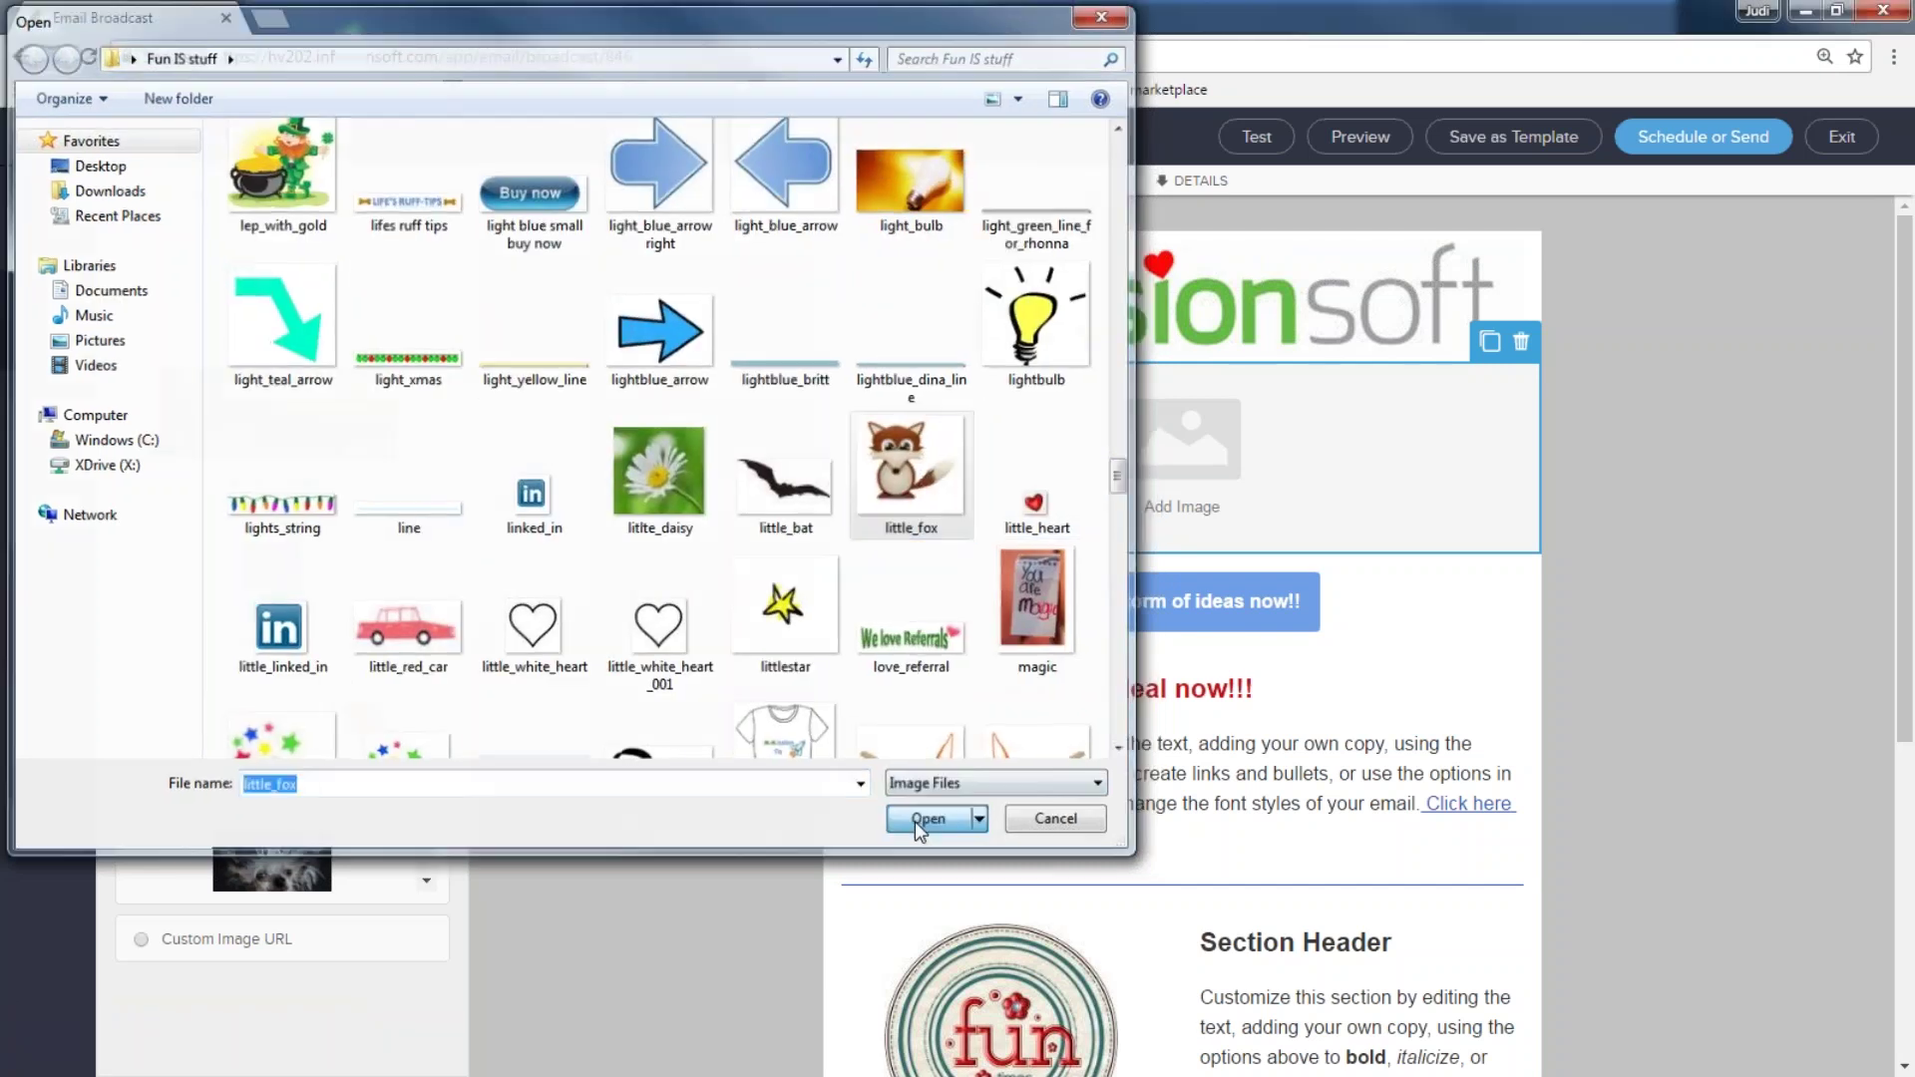
pyautogui.click(914, 822)
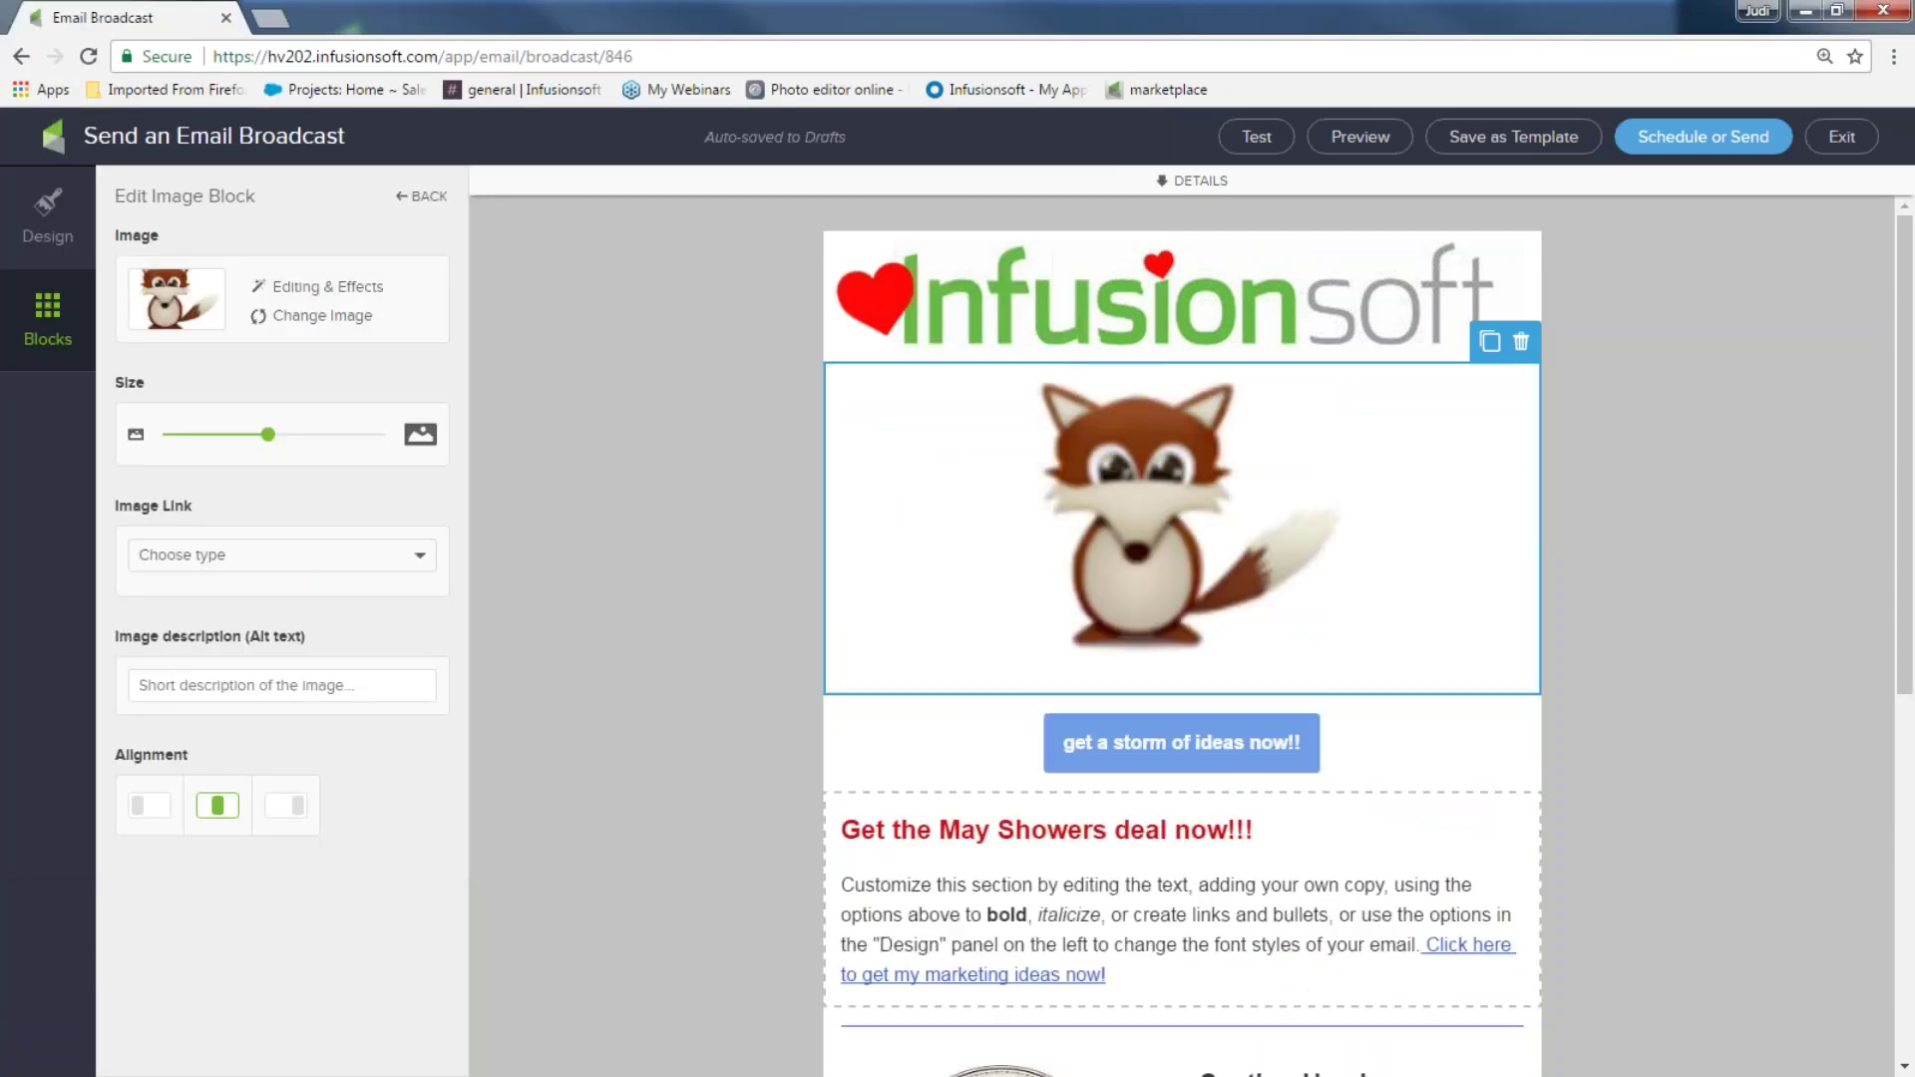
pyautogui.moveTo(266, 434); pyautogui.dragTo(225, 441)
pyautogui.click(564, 481)
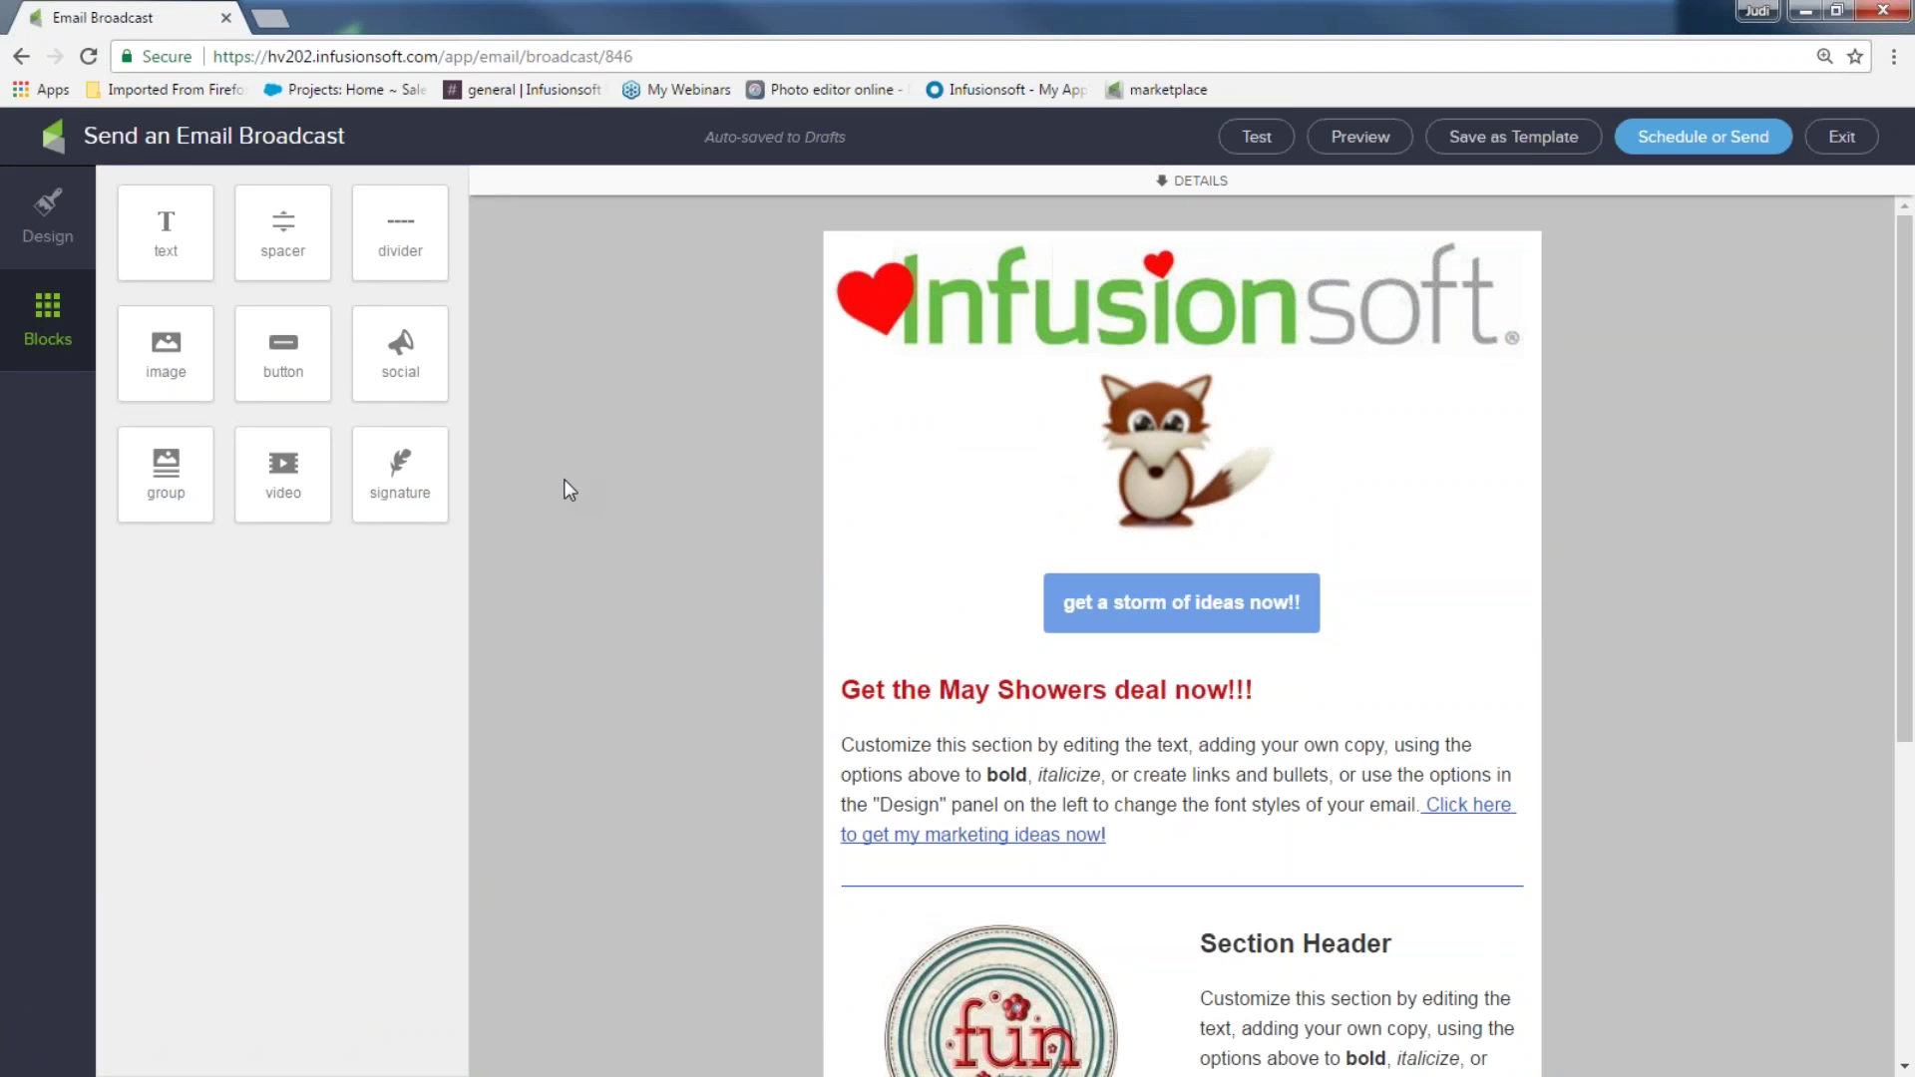
# - Add a social block below the logo with placeholder links "www" for Facebook and "ww" for Twitter
pyautogui.moveTo(394, 344); pyautogui.dragTo(778, 391)
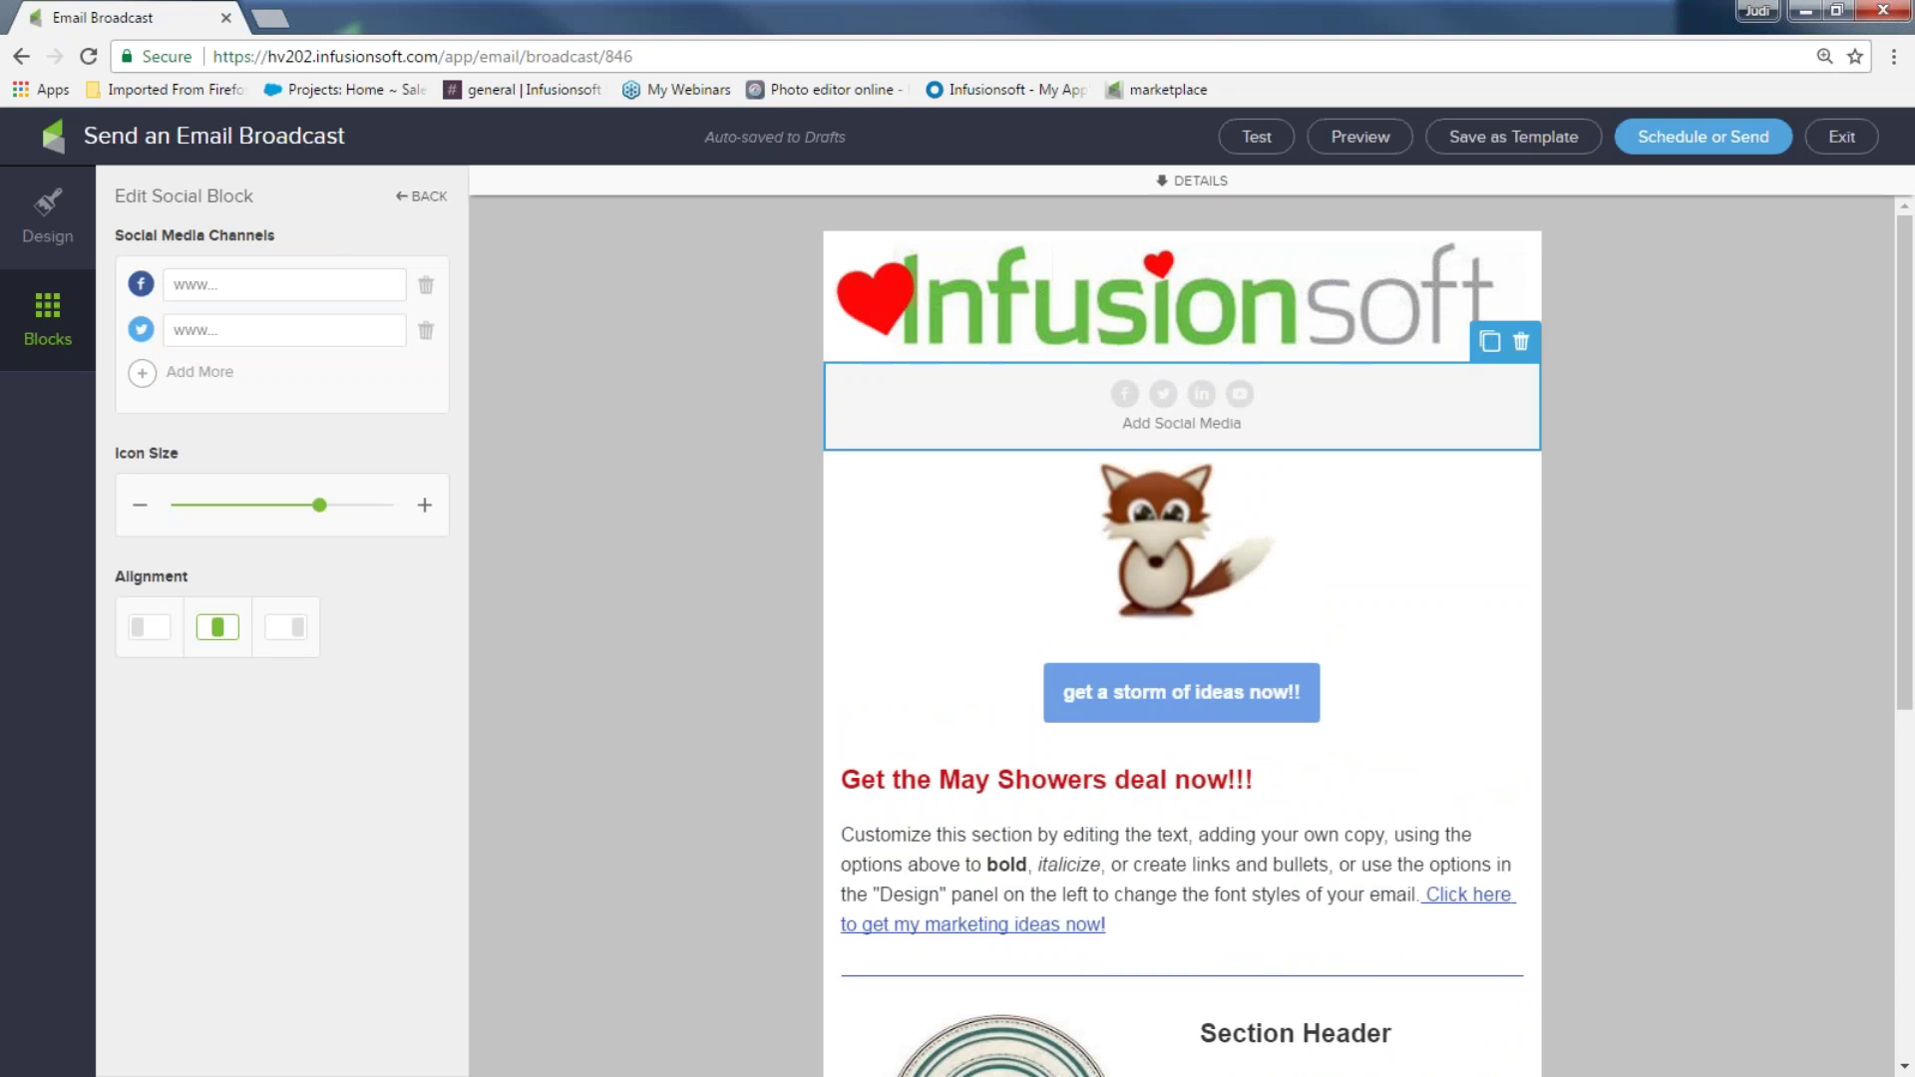
pyautogui.click(197, 289)
pyautogui.write('www')
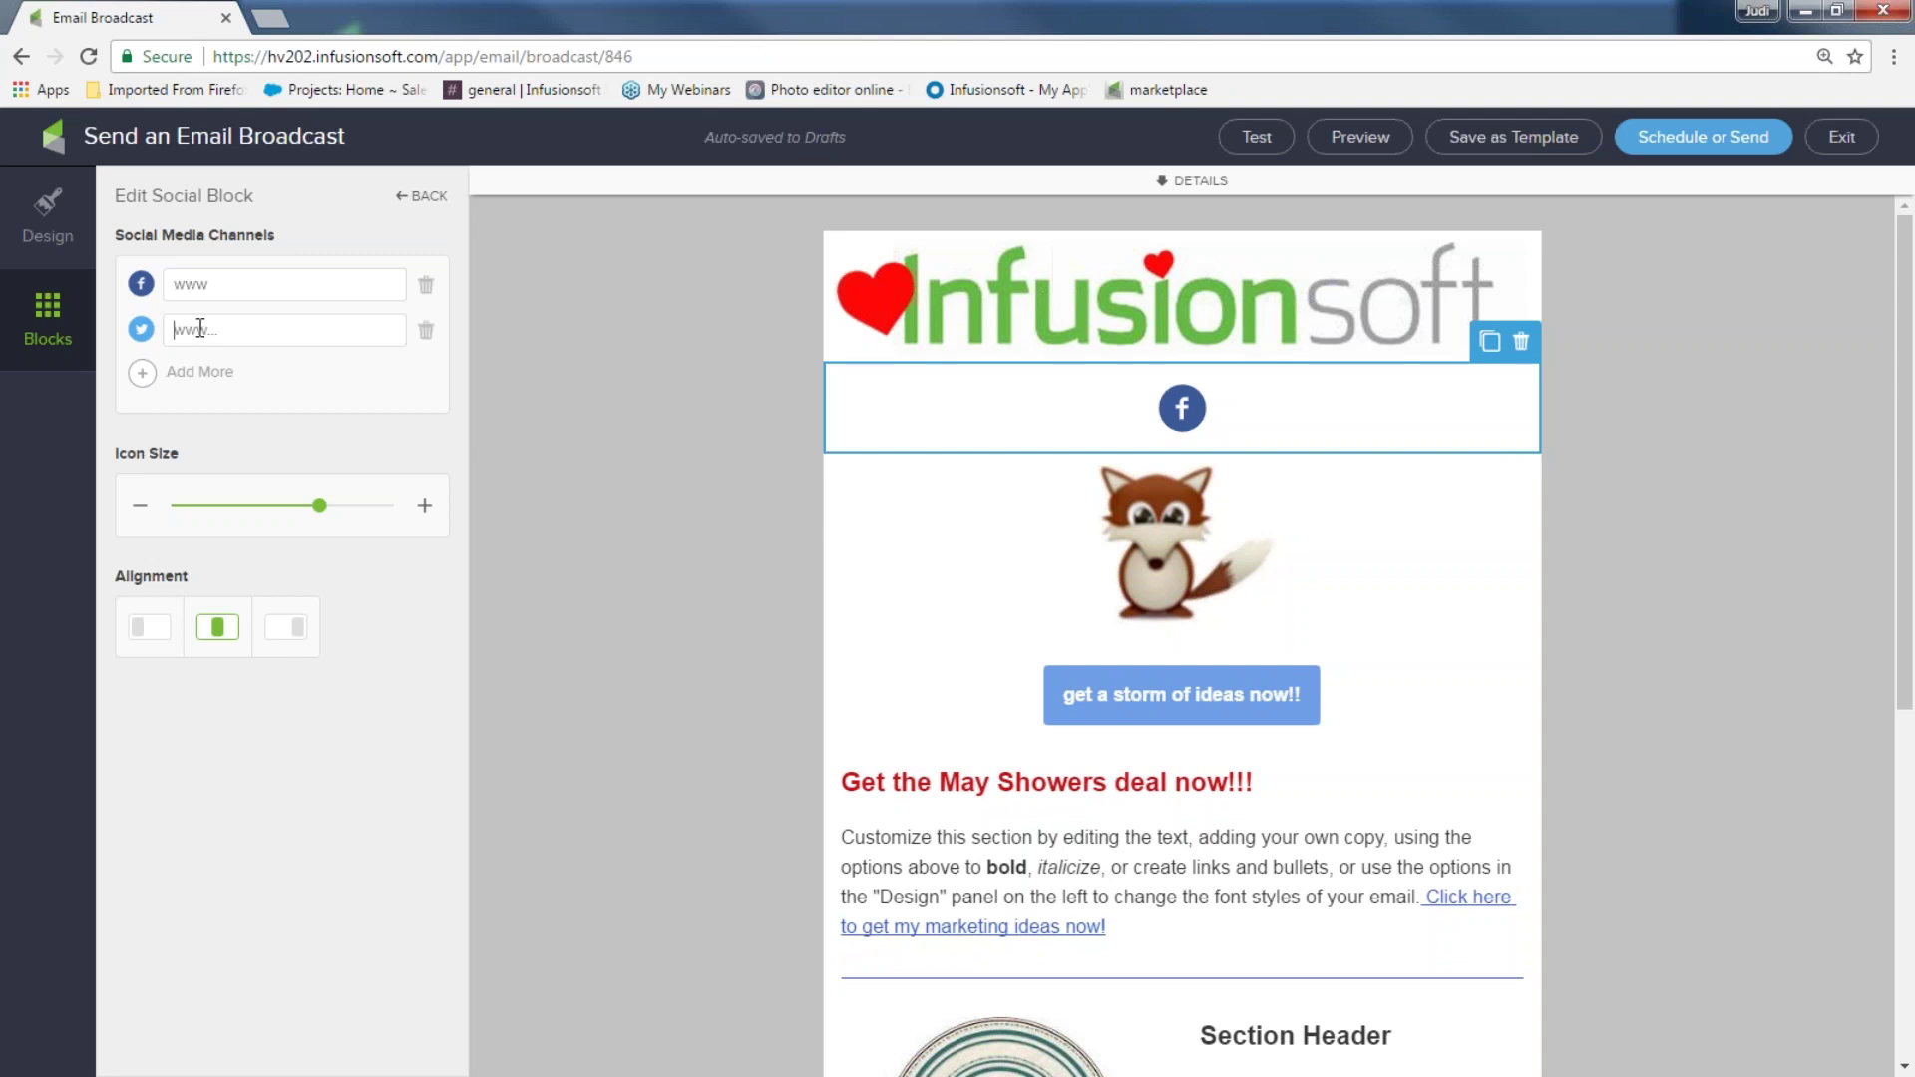
pyautogui.write('ww')
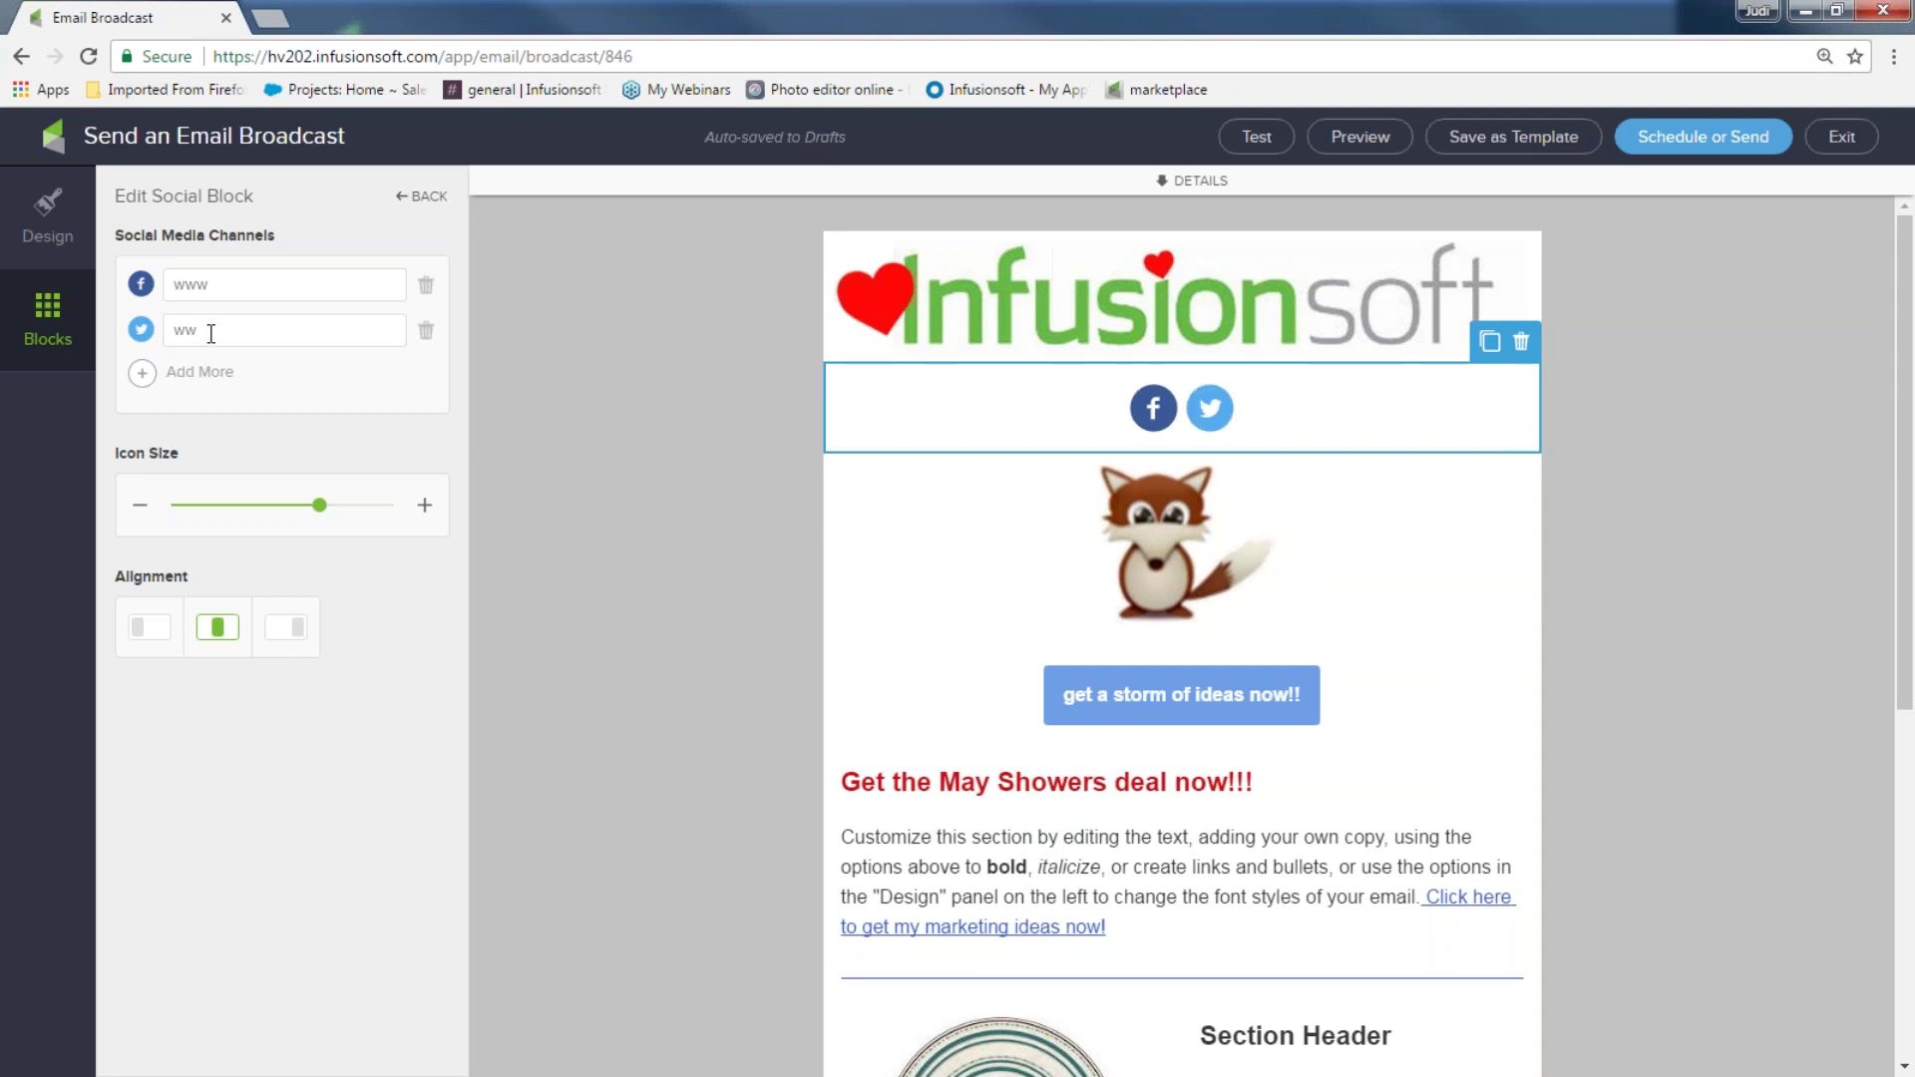
# - Add YouTube and Pinterest channels to the social block, each with the placeholder link "ww"
pyautogui.click(144, 375)
pyautogui.click(205, 377)
pyautogui.write('ww')
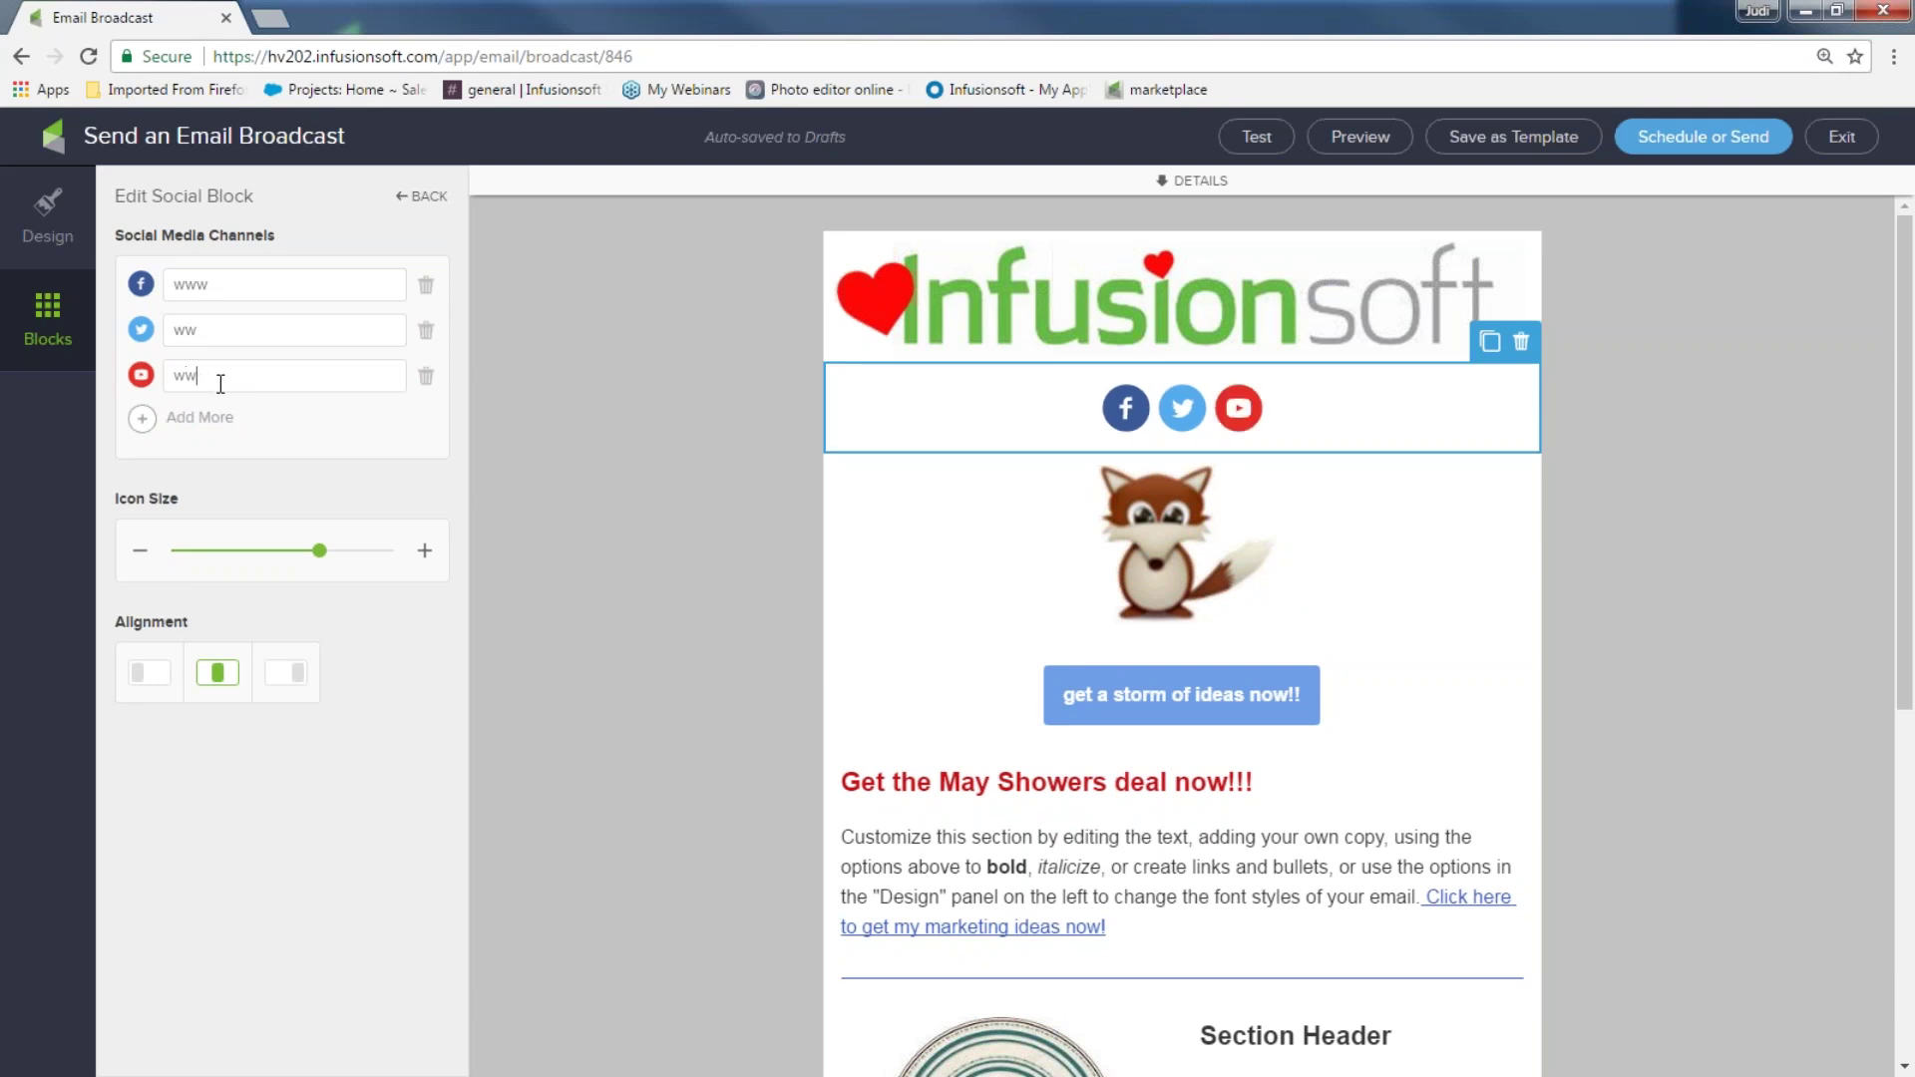
pyautogui.click(145, 419)
pyautogui.click(245, 419)
pyautogui.write('ww')
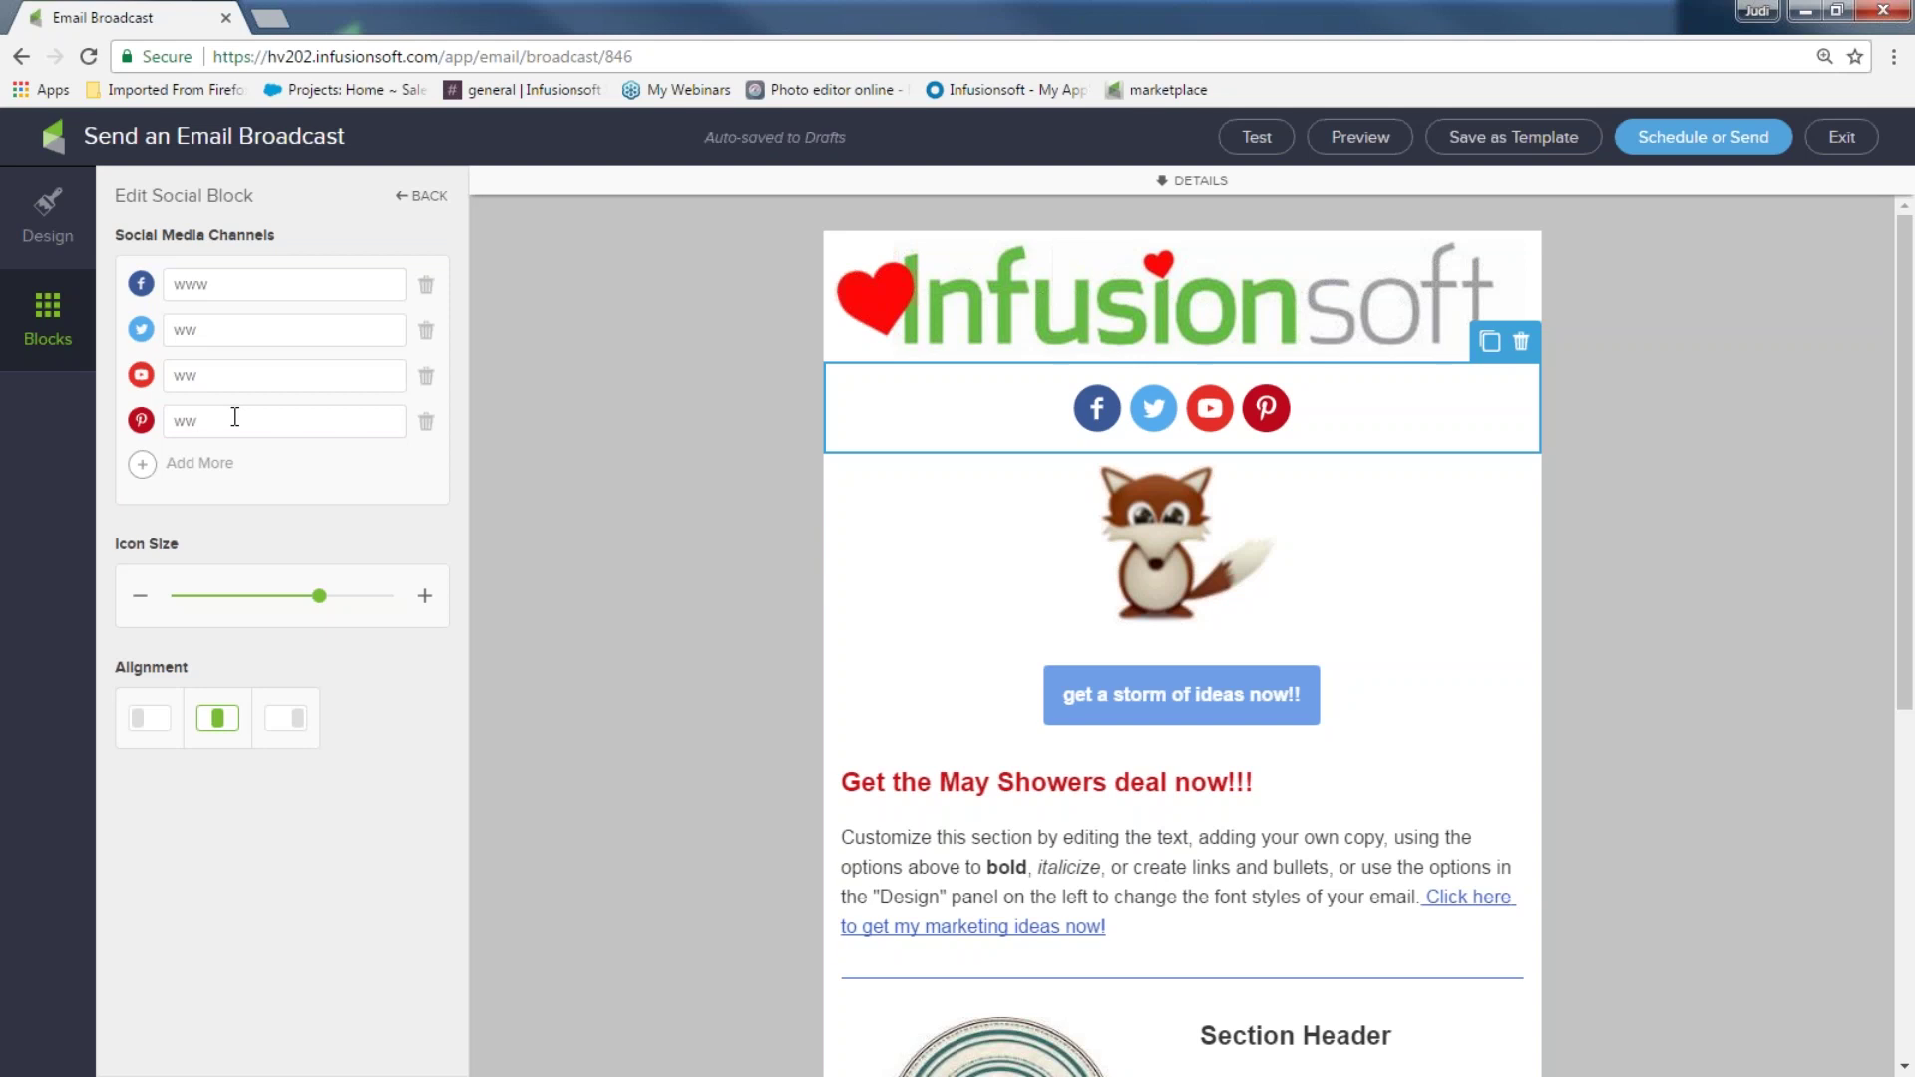
# - Duplicate the social block and move the copy to the end of the email, just above the Unsubscribe line
pyautogui.click(1488, 343)
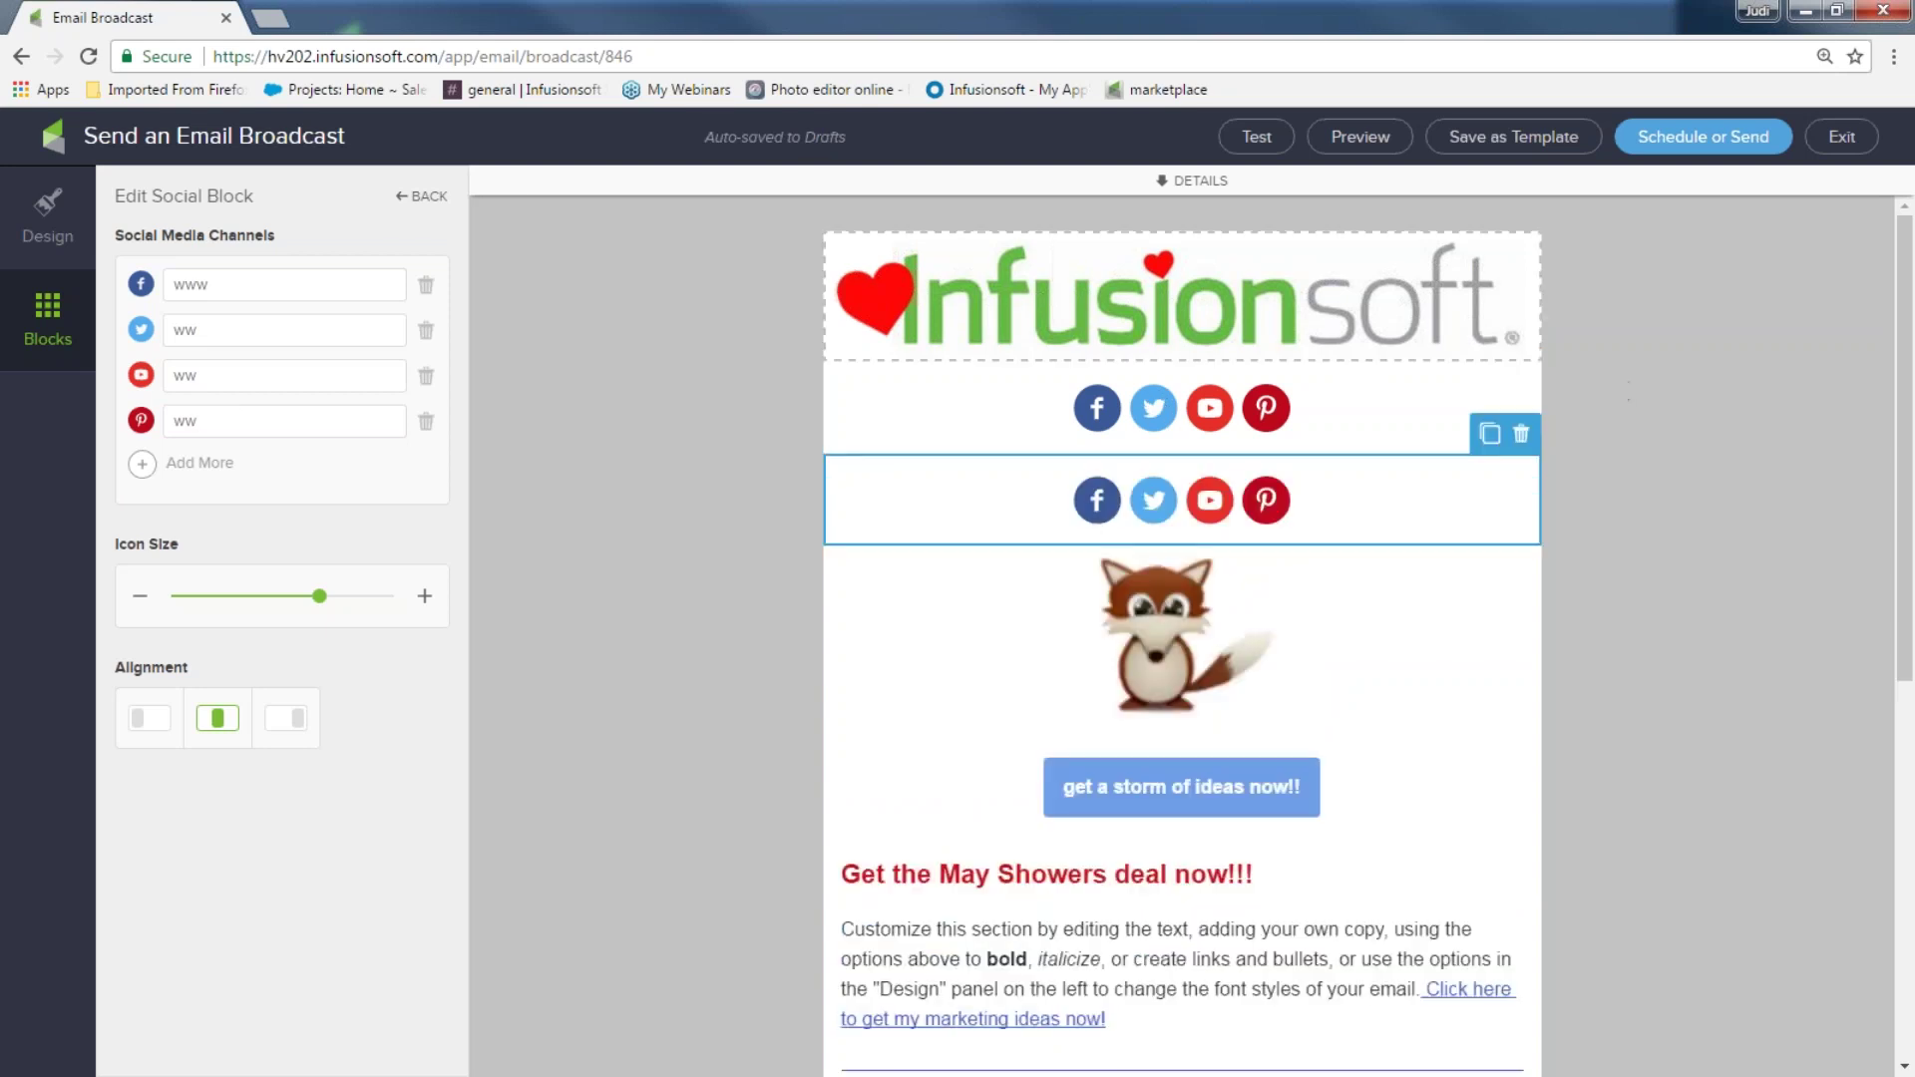
pyautogui.moveTo(1418, 481); pyautogui.dragTo(1362, 977)
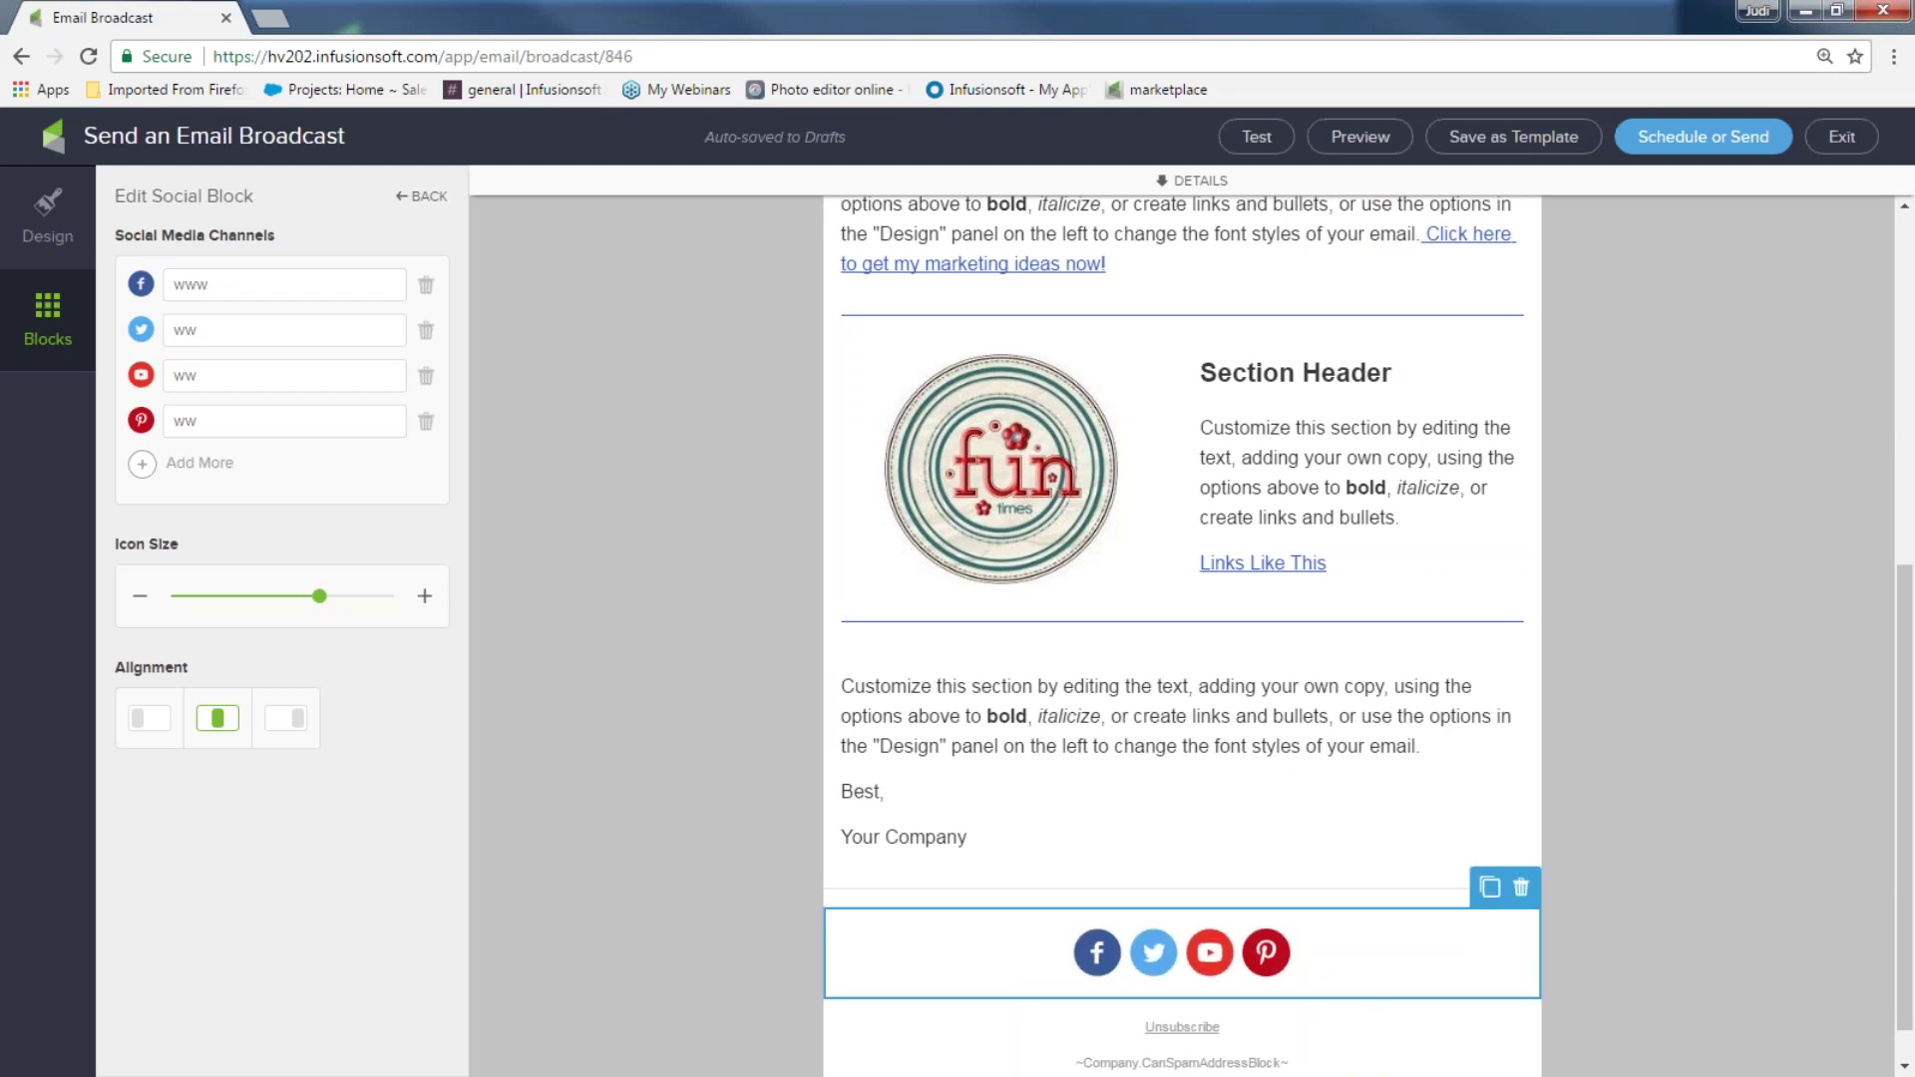
pyautogui.scroll(7, 1303, 928)
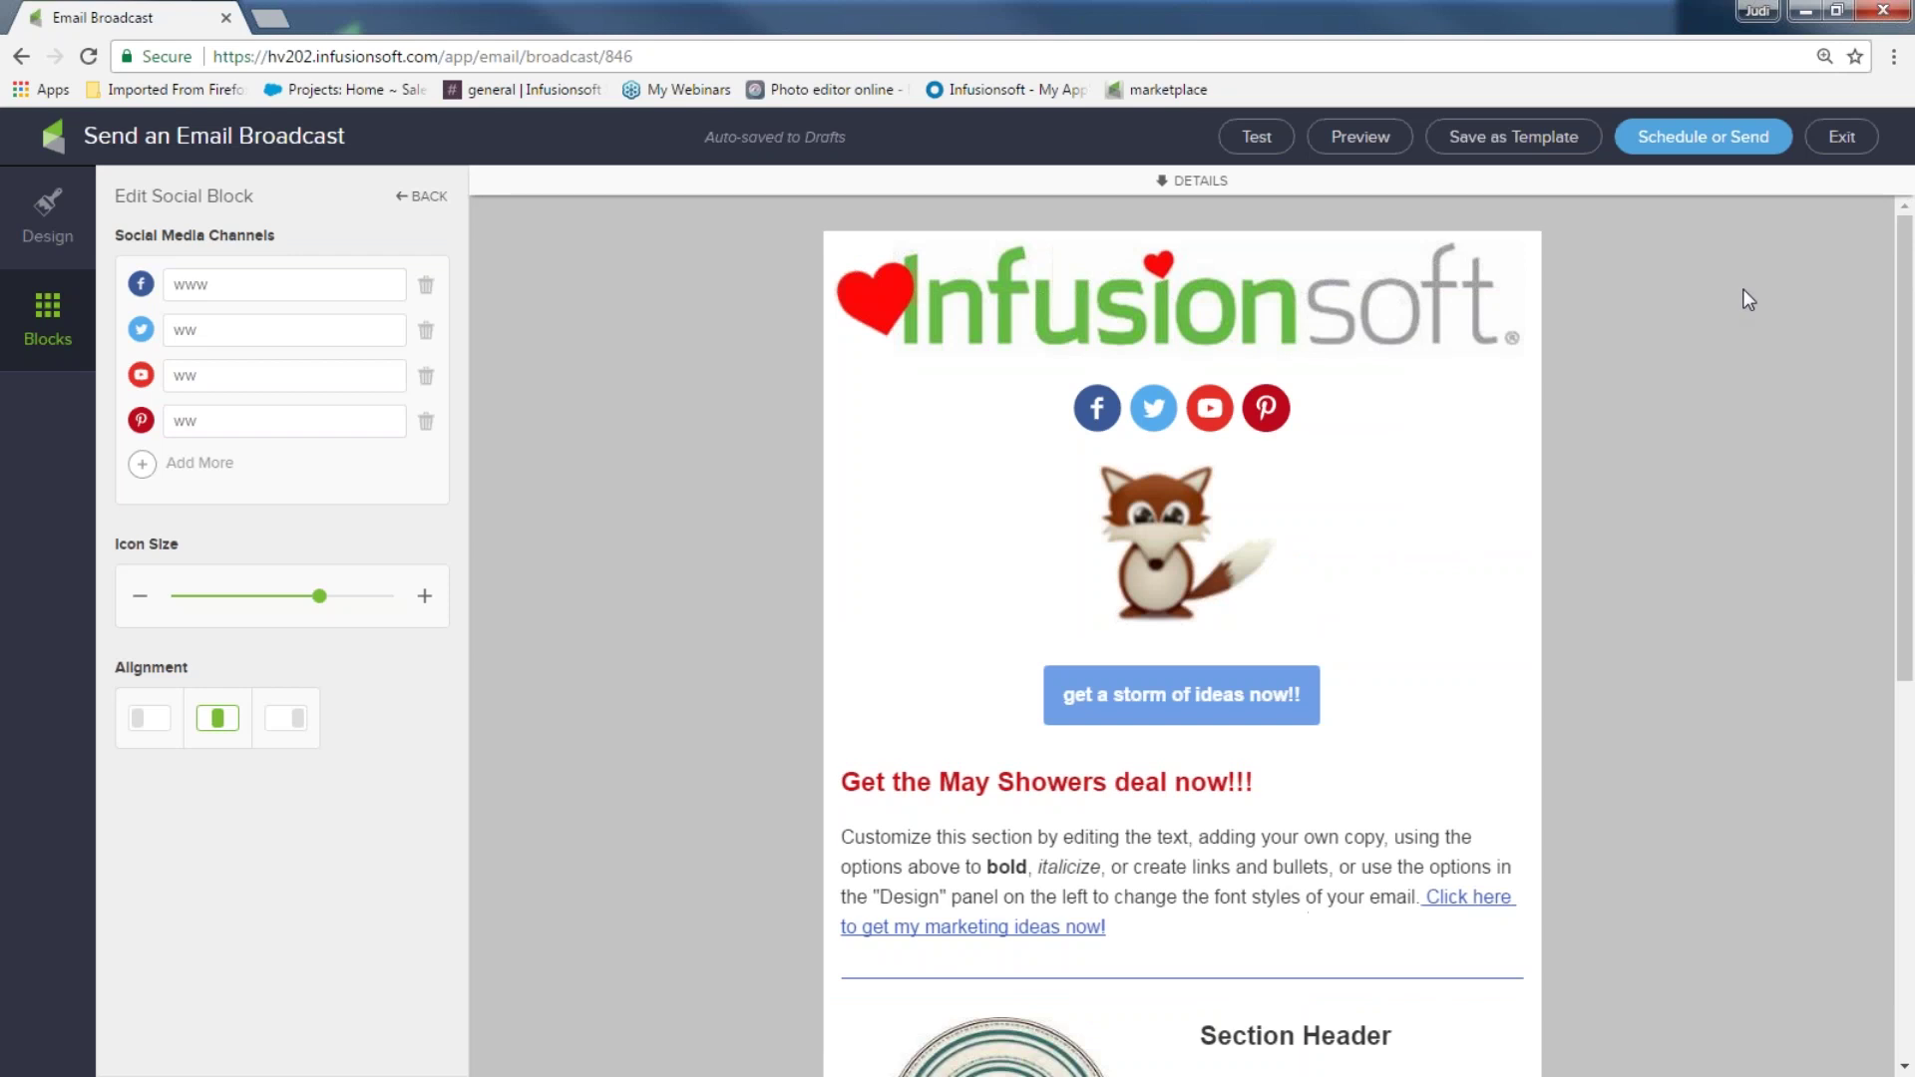
# - Preview the email in desktop and mobile layouts, check the mobile version down to its footer, and close the preview
pyautogui.click(1363, 142)
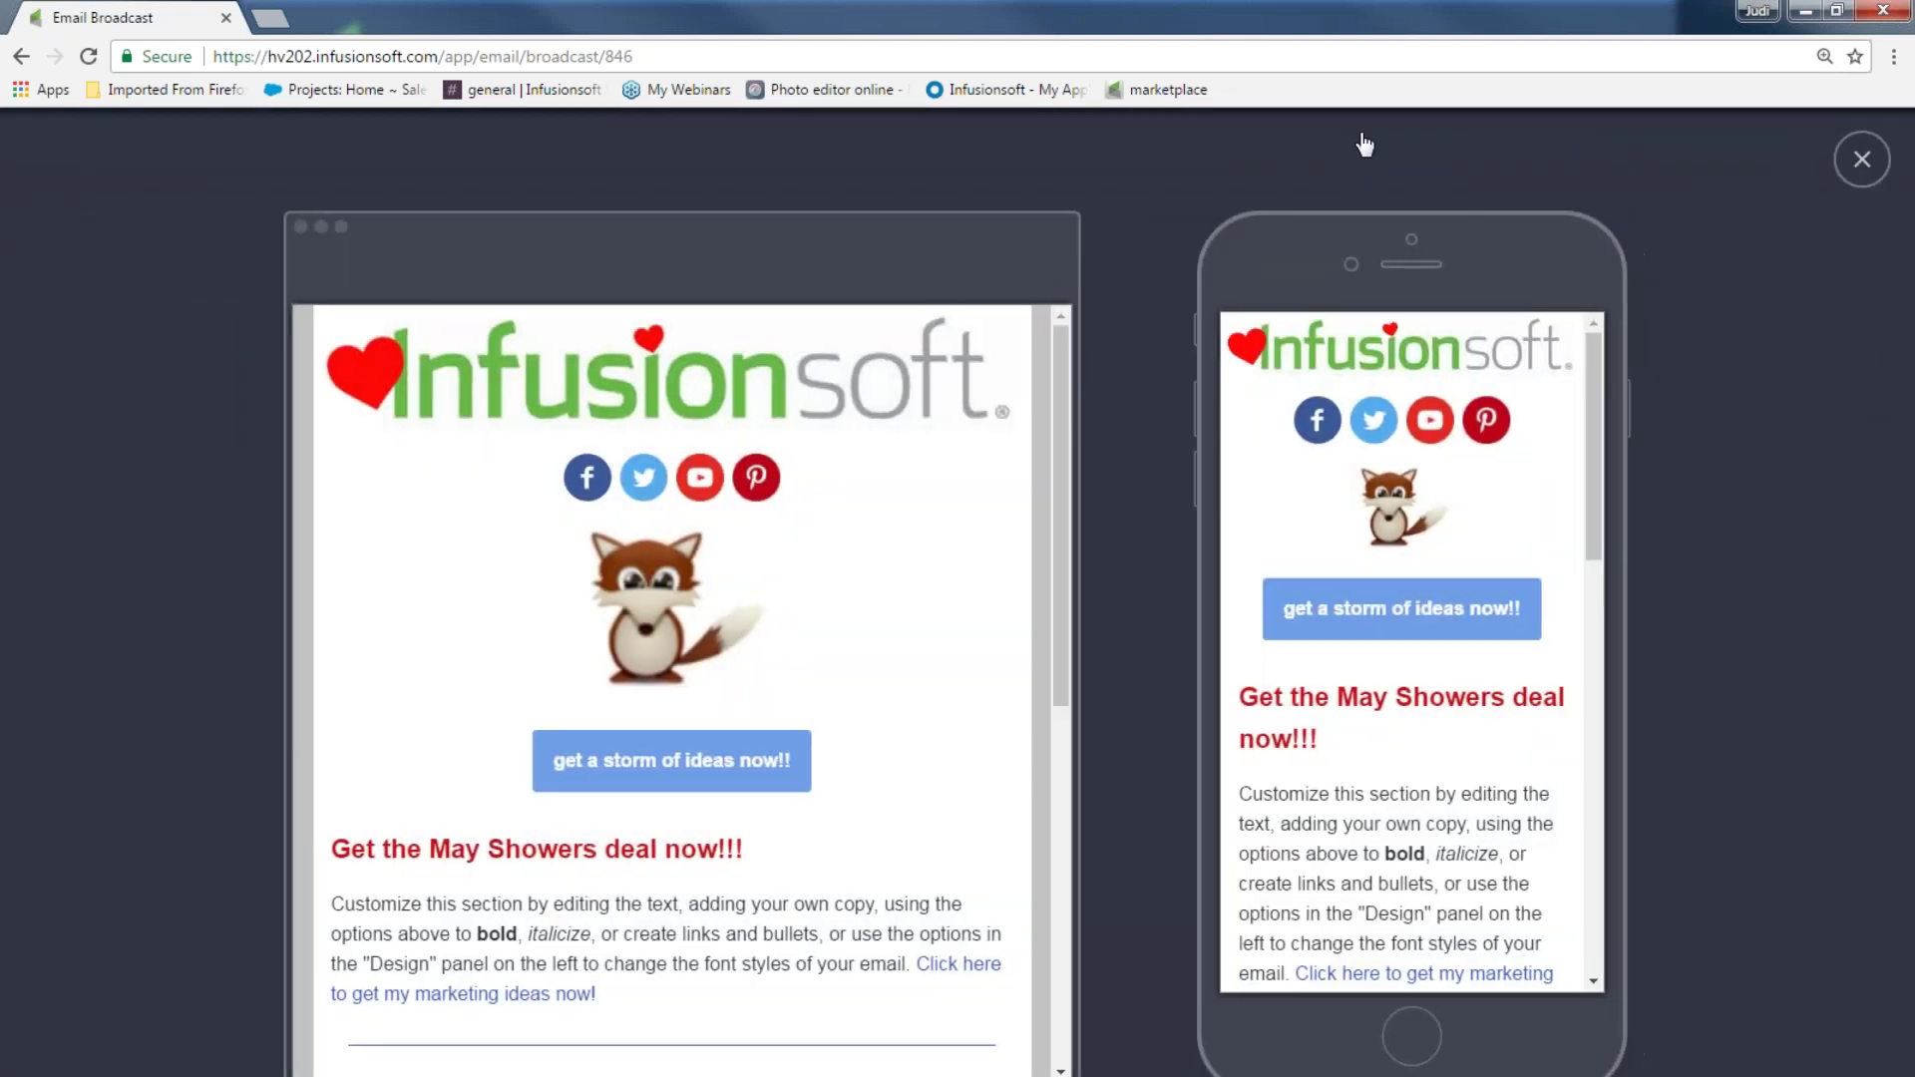
pyautogui.scroll(-3, 1501, 445)
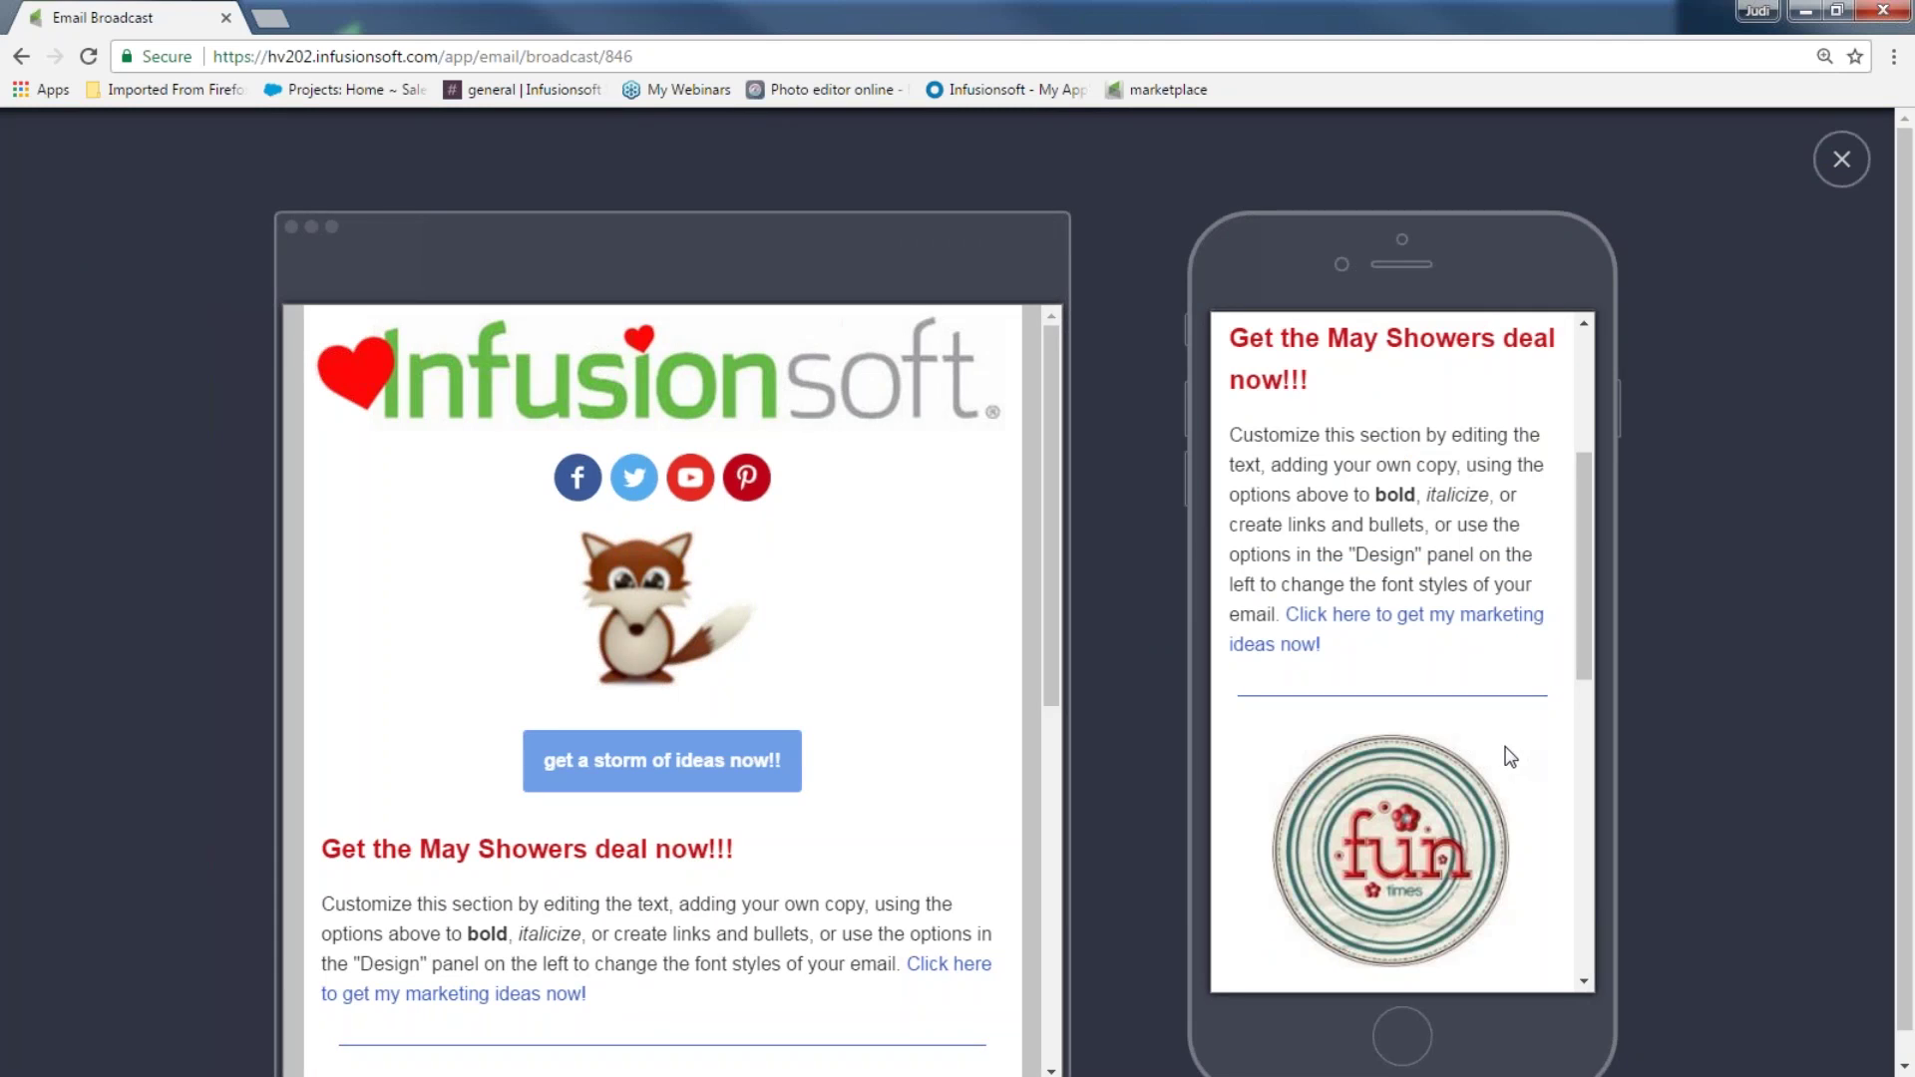
pyautogui.scroll(-7, 1510, 756)
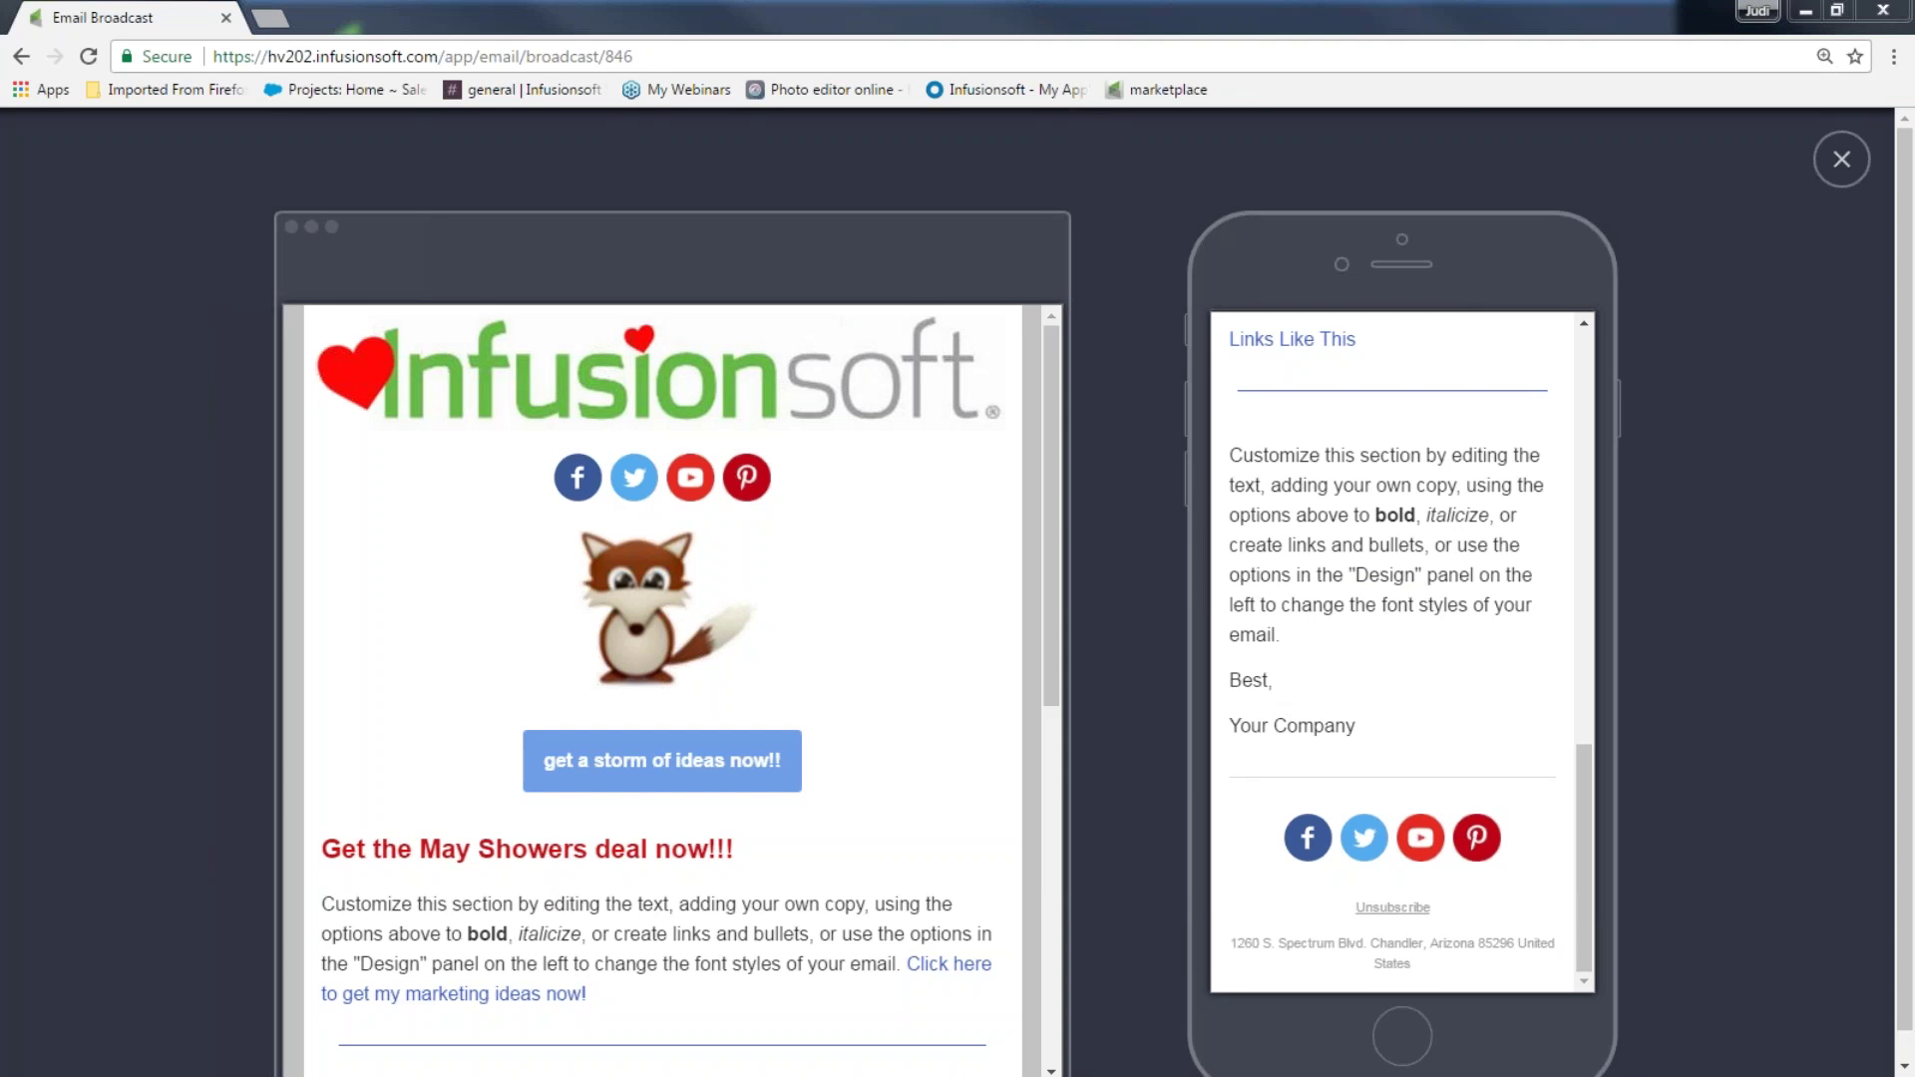
pyautogui.click(1841, 160)
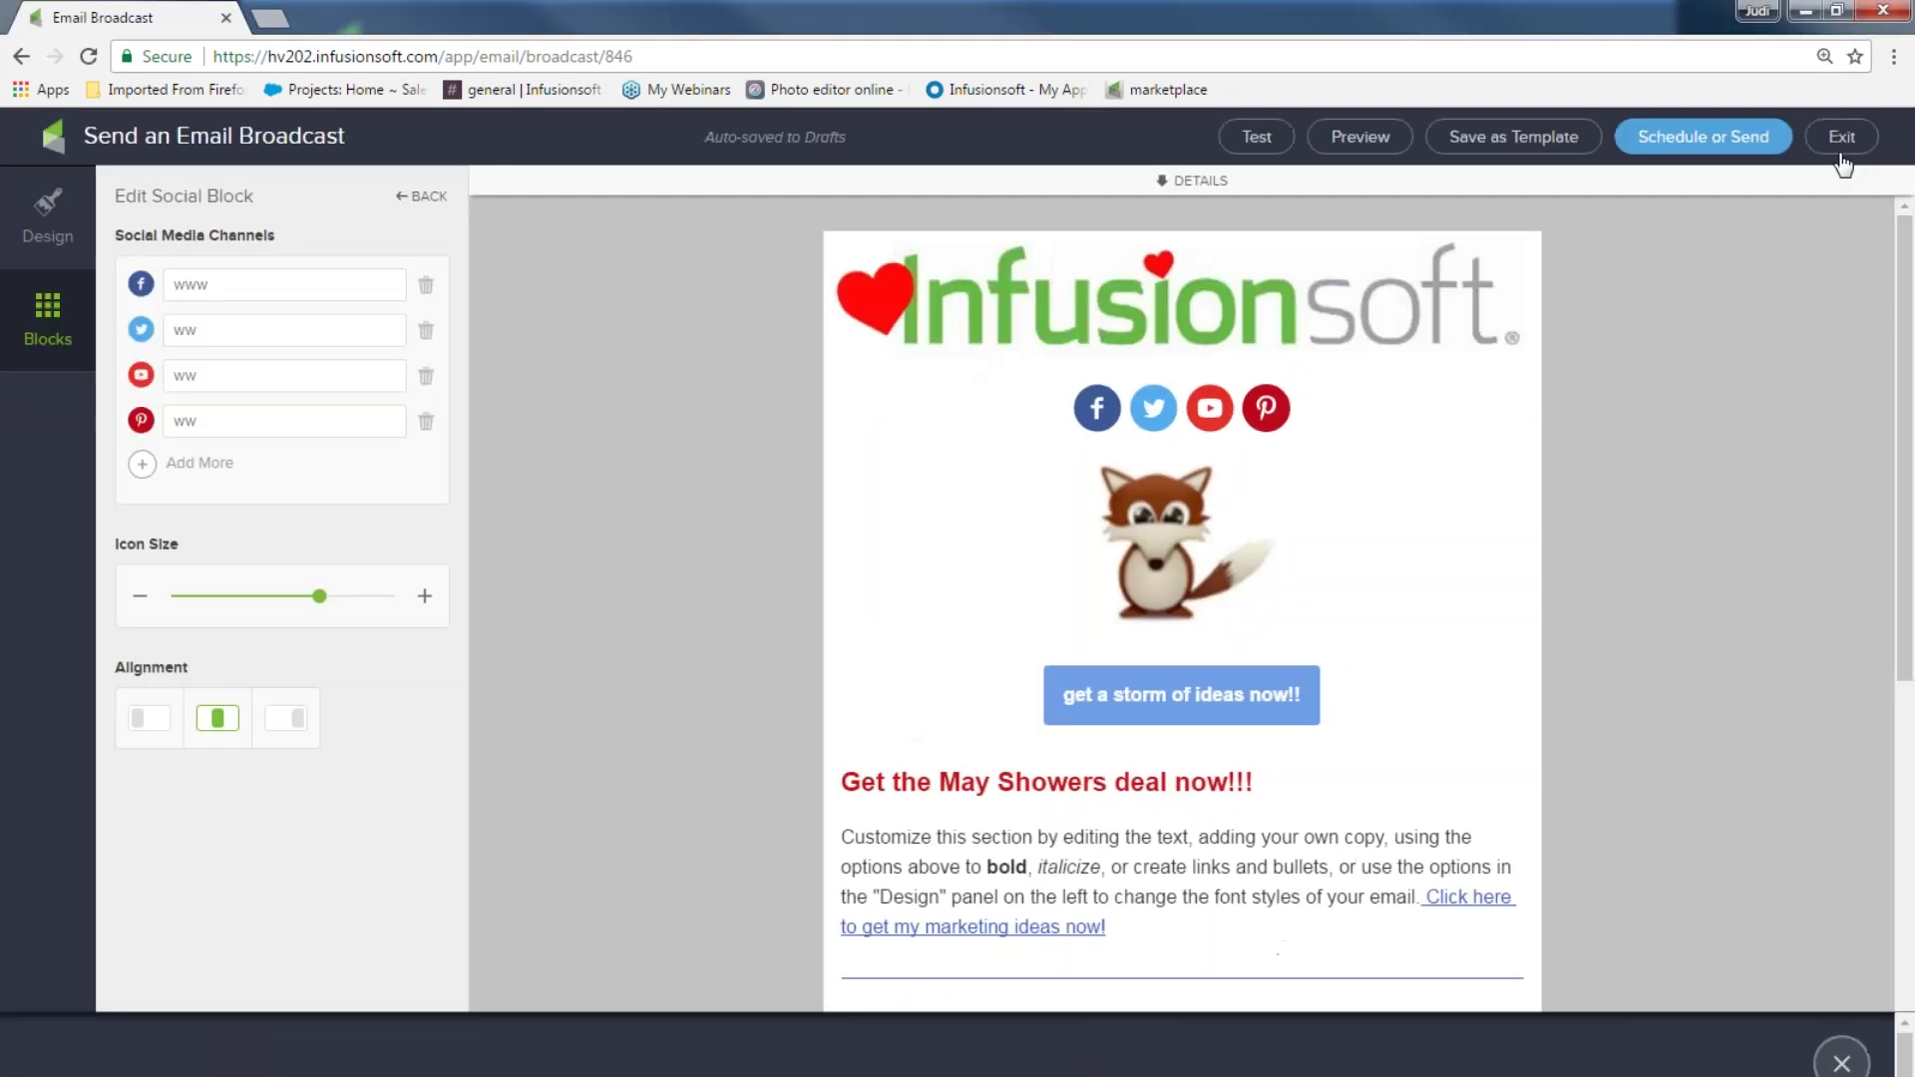
# - Add a signature block below the lower social icons and move it up beneath the closing "Your Company" text
pyautogui.scroll(-7, 1038, 479)
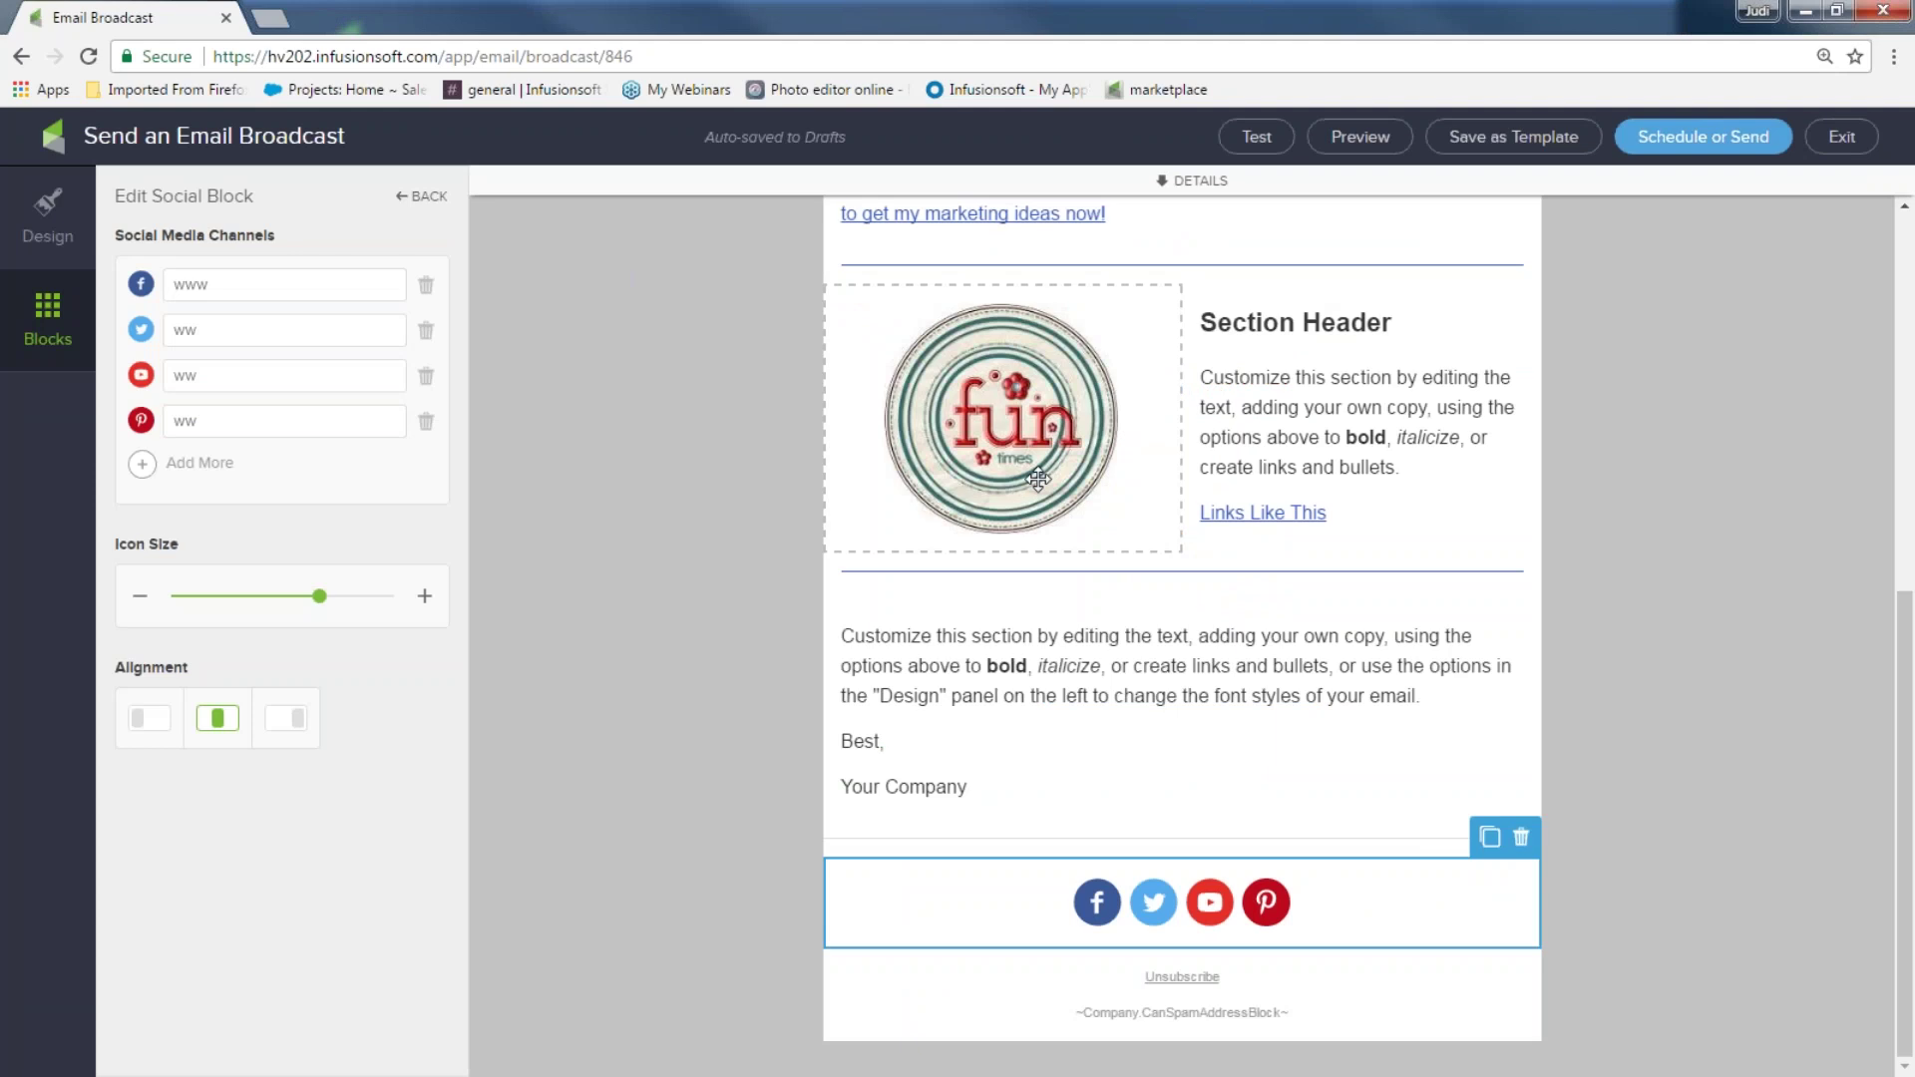
pyautogui.click(48, 332)
pyautogui.moveTo(400, 461)
pyautogui.mouseDown()
pyautogui.moveTo(942, 869)
pyautogui.moveTo(975, 981)
pyautogui.mouseUp()
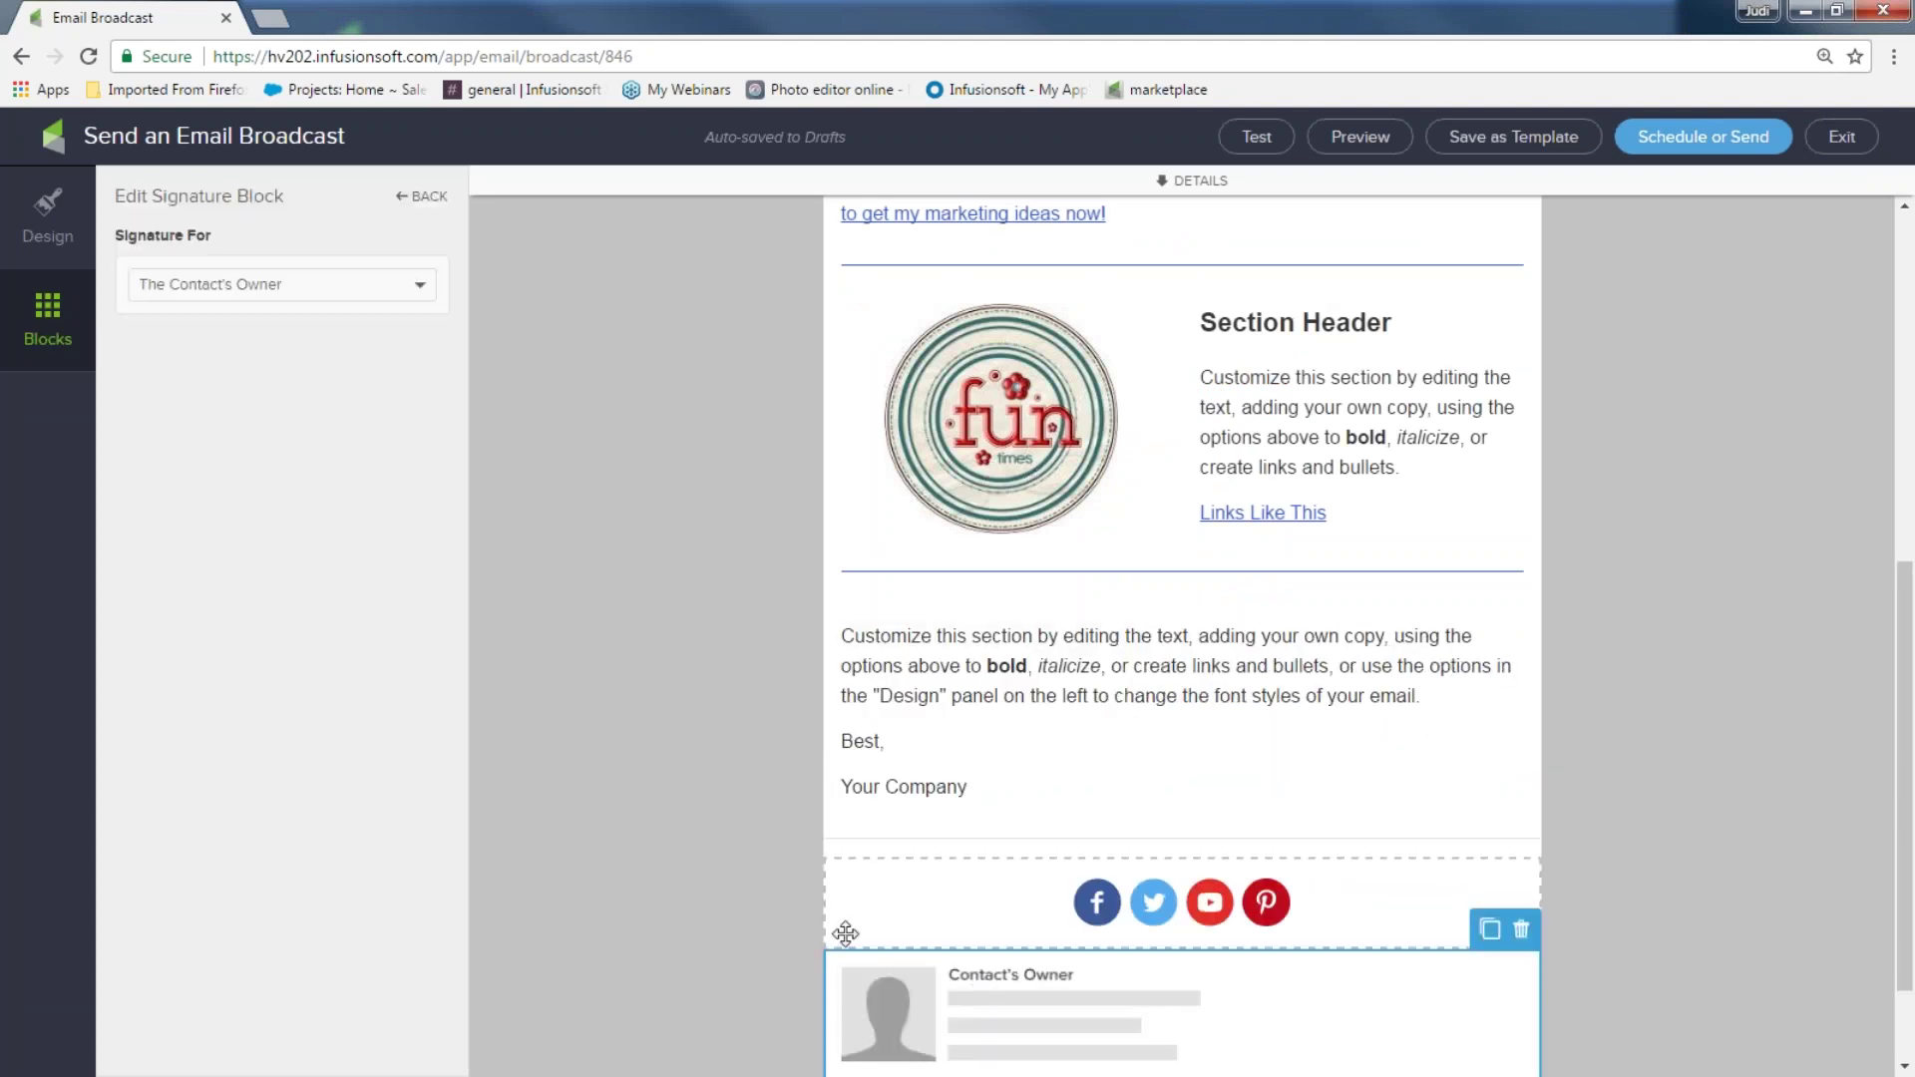
pyautogui.moveTo(995, 838)
pyautogui.mouseDown()
pyautogui.moveTo(985, 776)
pyautogui.moveTo(985, 839)
pyautogui.mouseUp()
pyautogui.moveTo(984, 839); pyautogui.dragTo(977, 835)
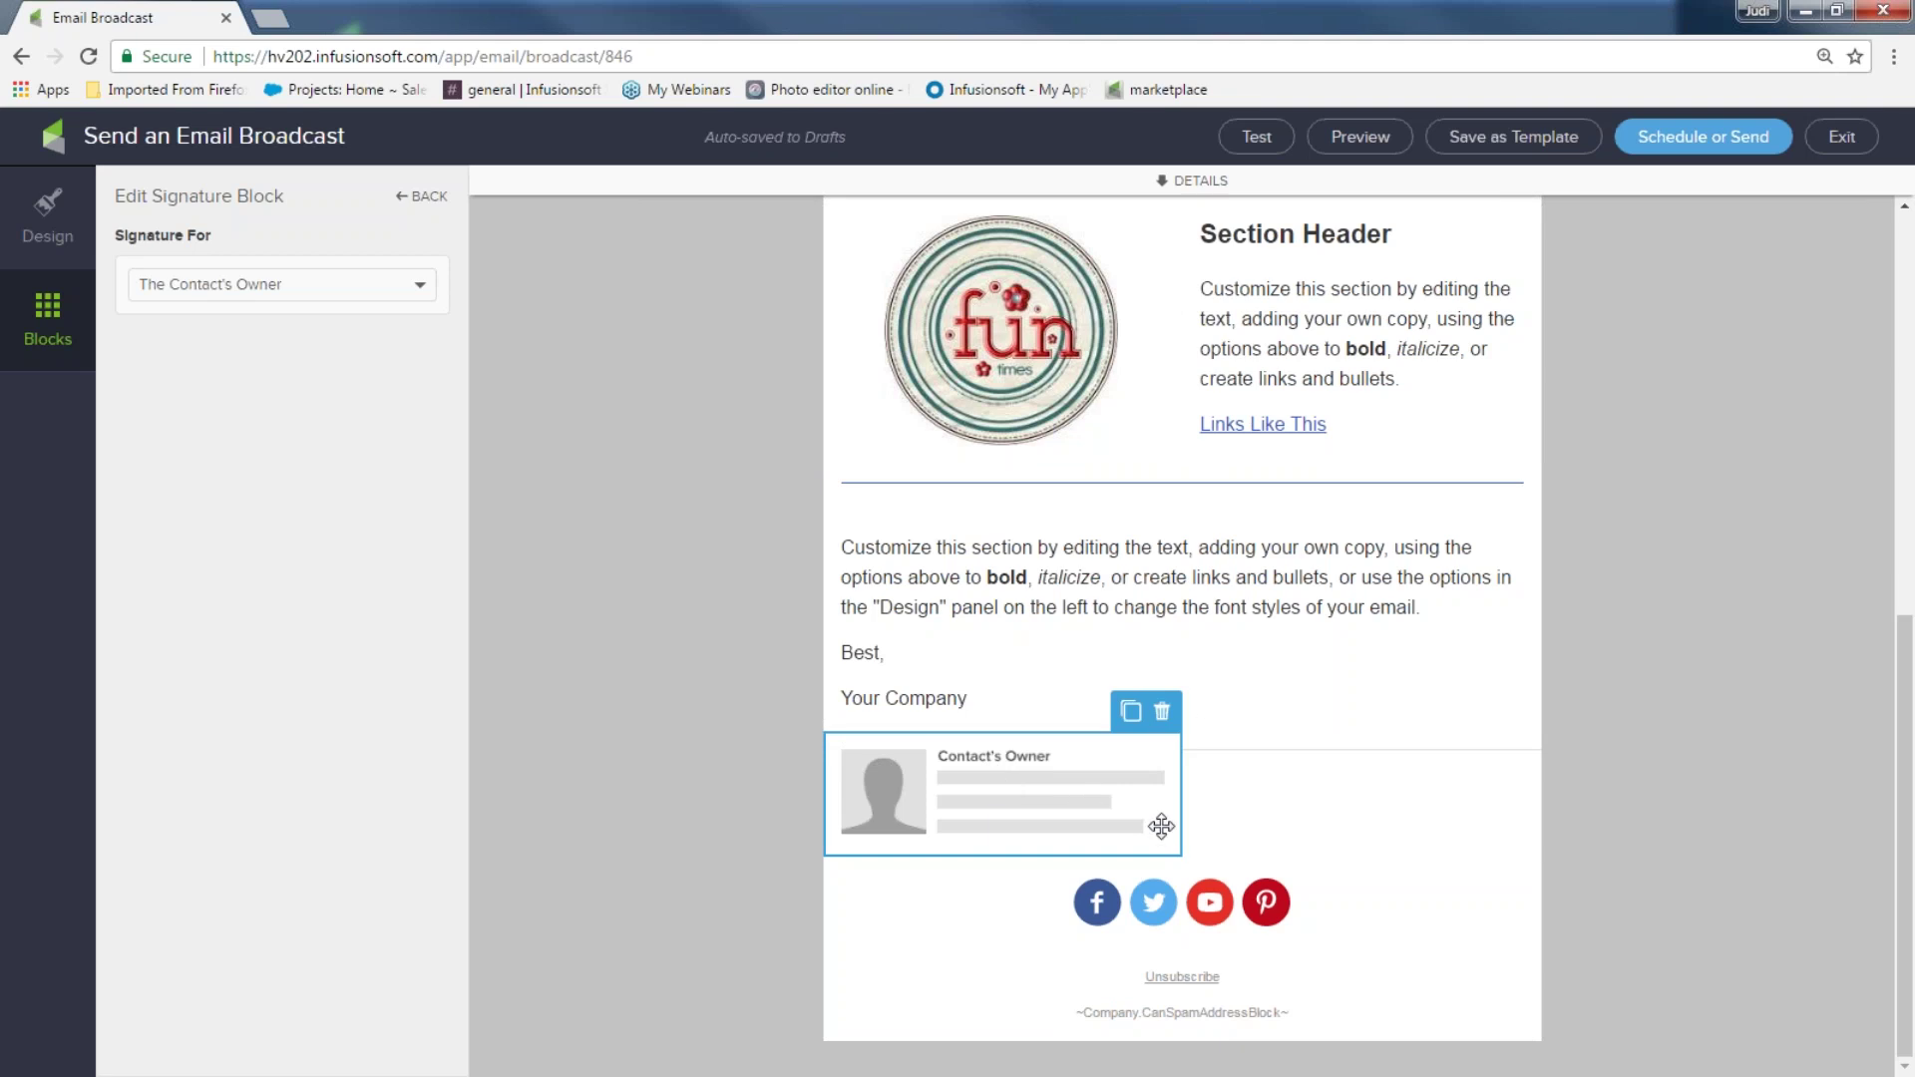
# - Set the signature to the first listed user instead of the contact's owner and move the block below the social icons
pyautogui.click(419, 287)
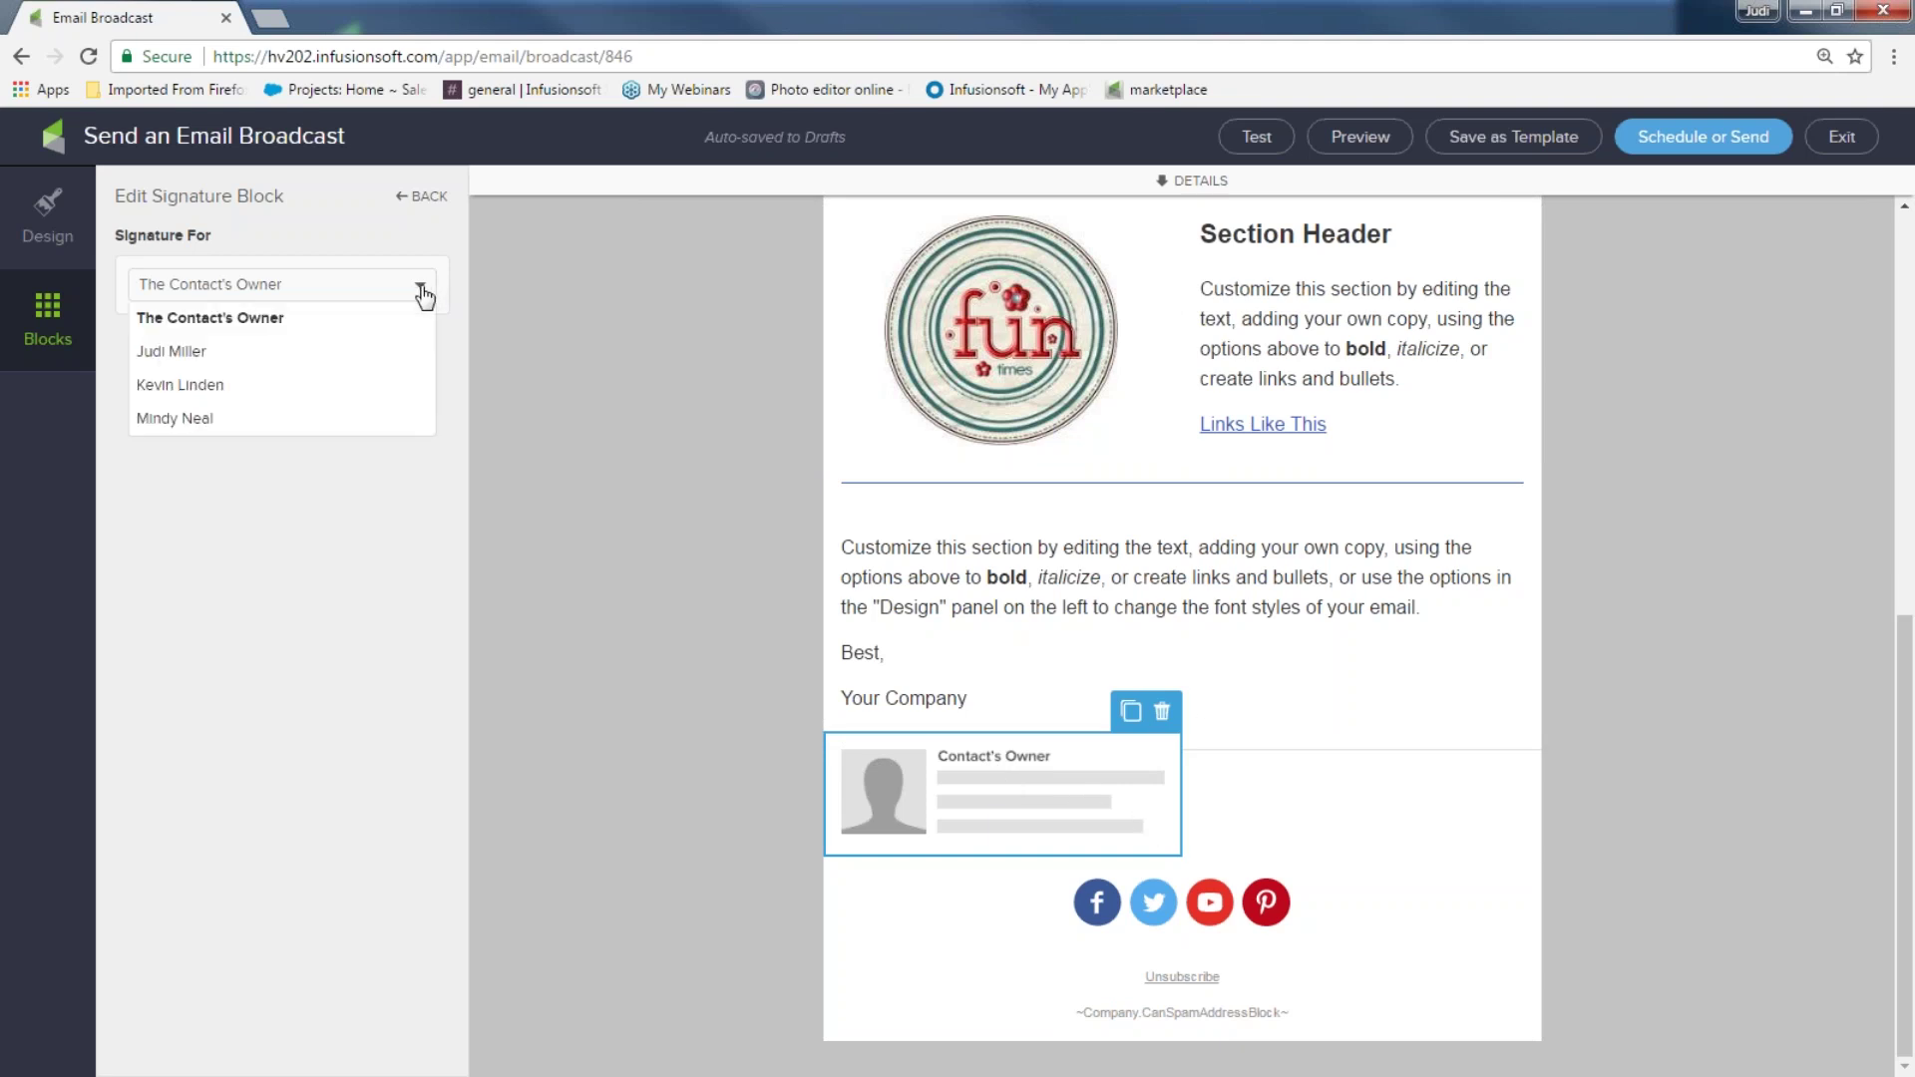
pyautogui.click(324, 354)
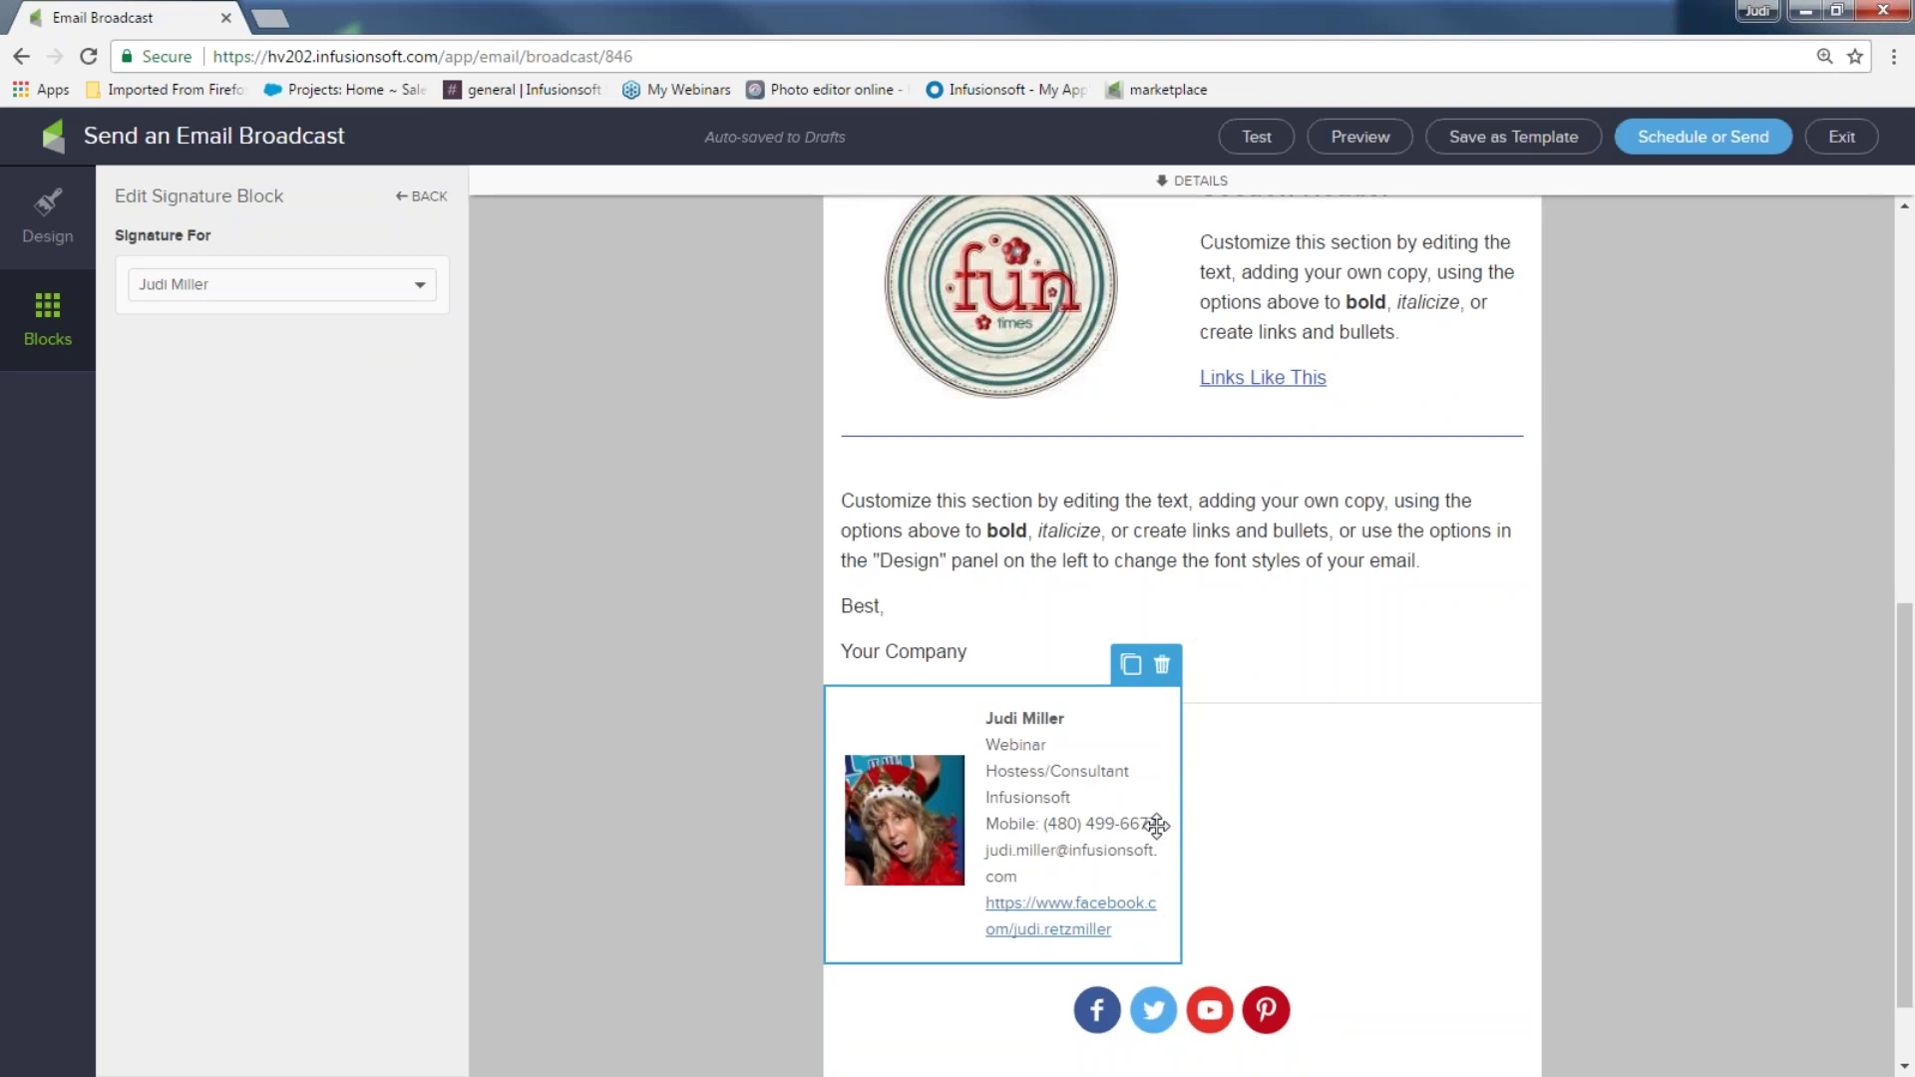
pyautogui.moveTo(1038, 744)
pyautogui.mouseDown()
pyautogui.moveTo(1147, 933)
pyautogui.moveTo(1146, 896)
pyautogui.mouseUp()
pyautogui.click(1668, 806)
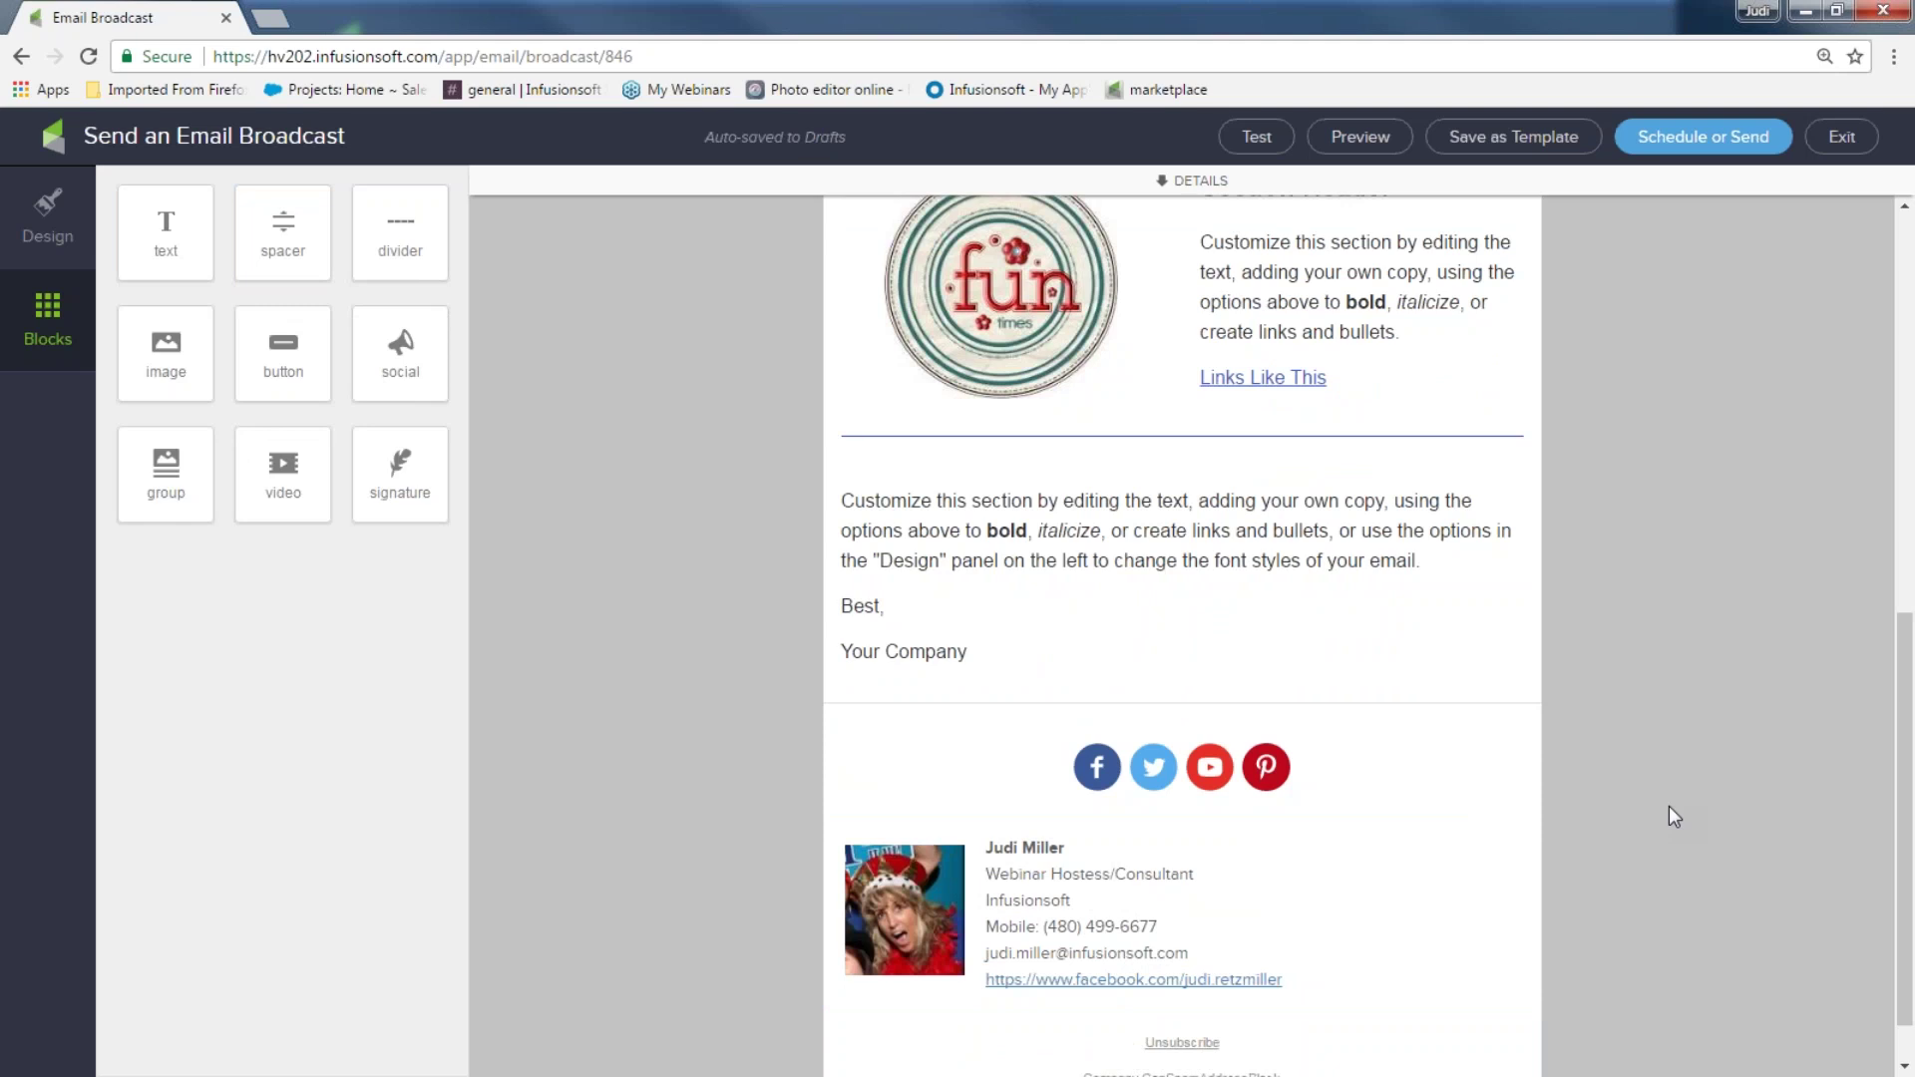
# - Delete the signature block below the social icons
pyautogui.click(1409, 836)
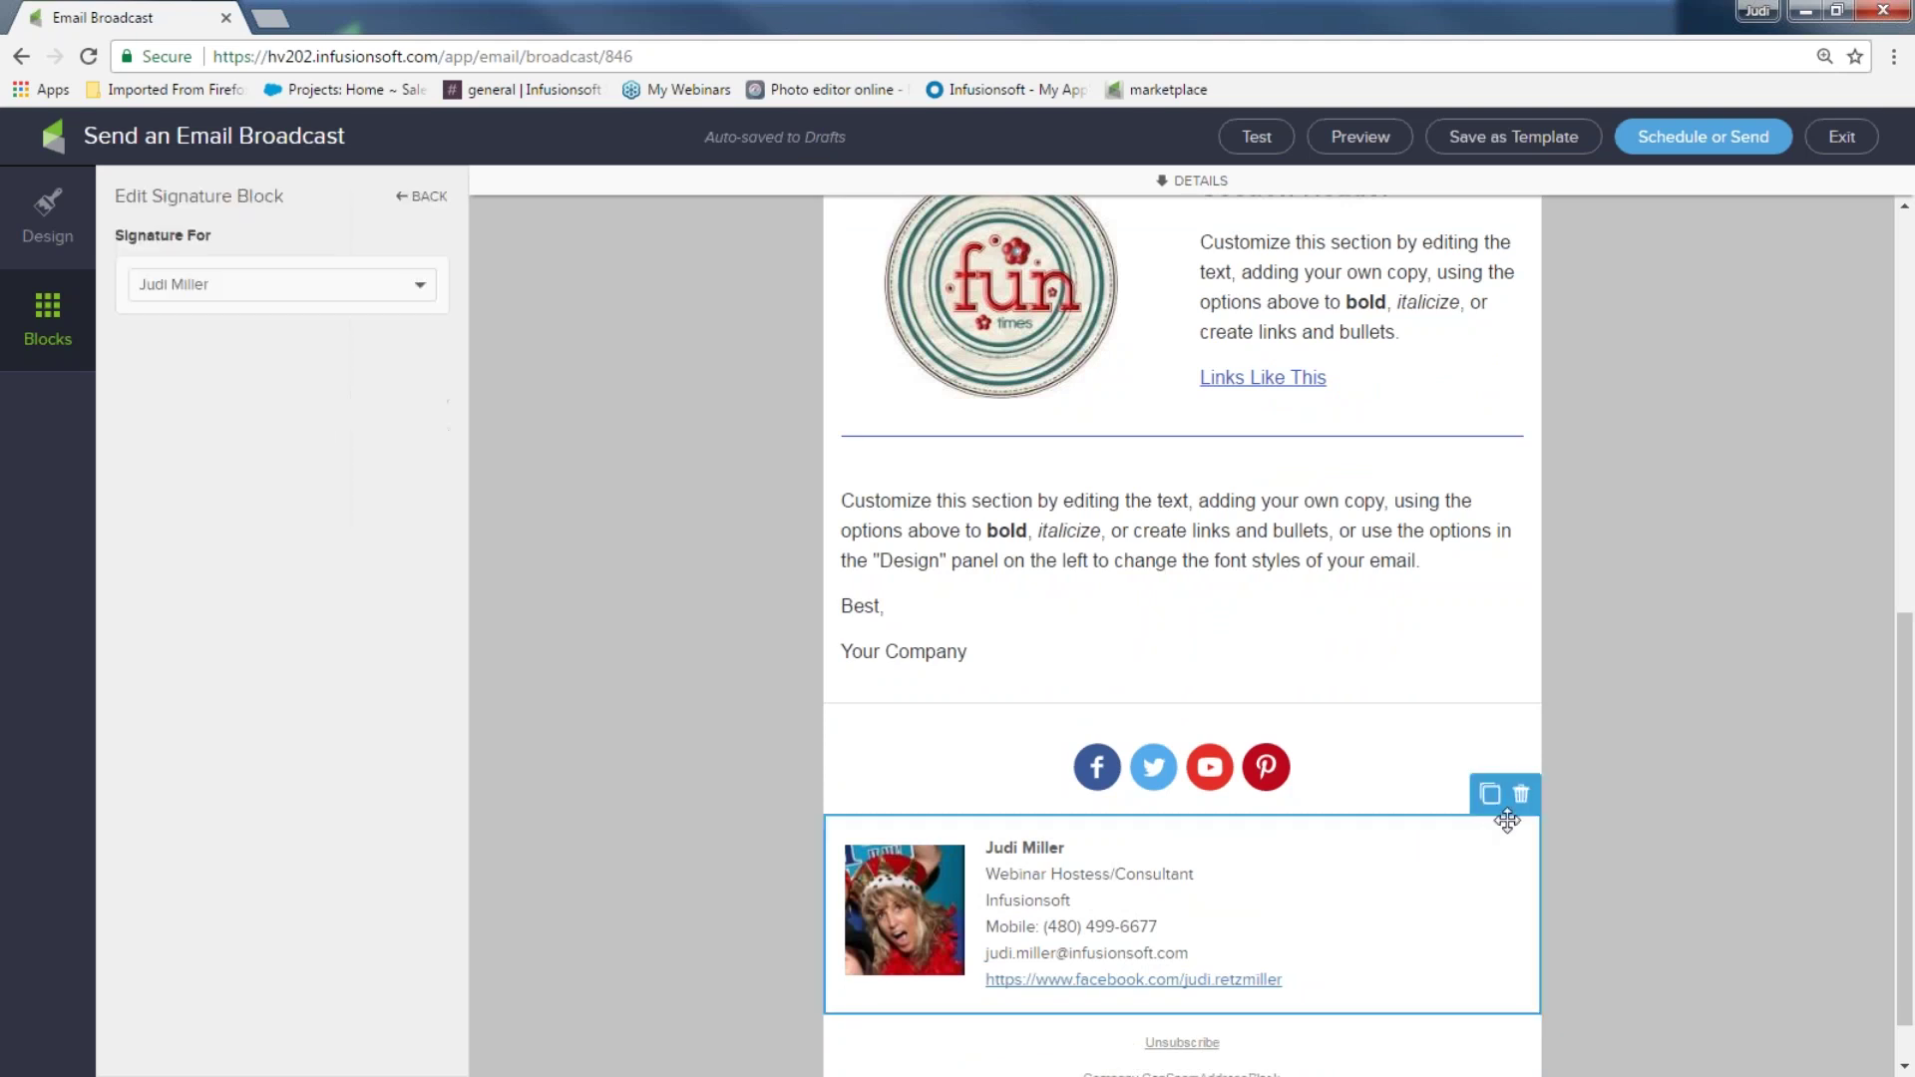
pyautogui.click(1521, 794)
pyautogui.click(1508, 833)
# - Append "and image can go here too!" to the "Your Company" line in the closing text block
pyautogui.click(885, 743)
pyautogui.click(983, 789)
pyautogui.write('and ')
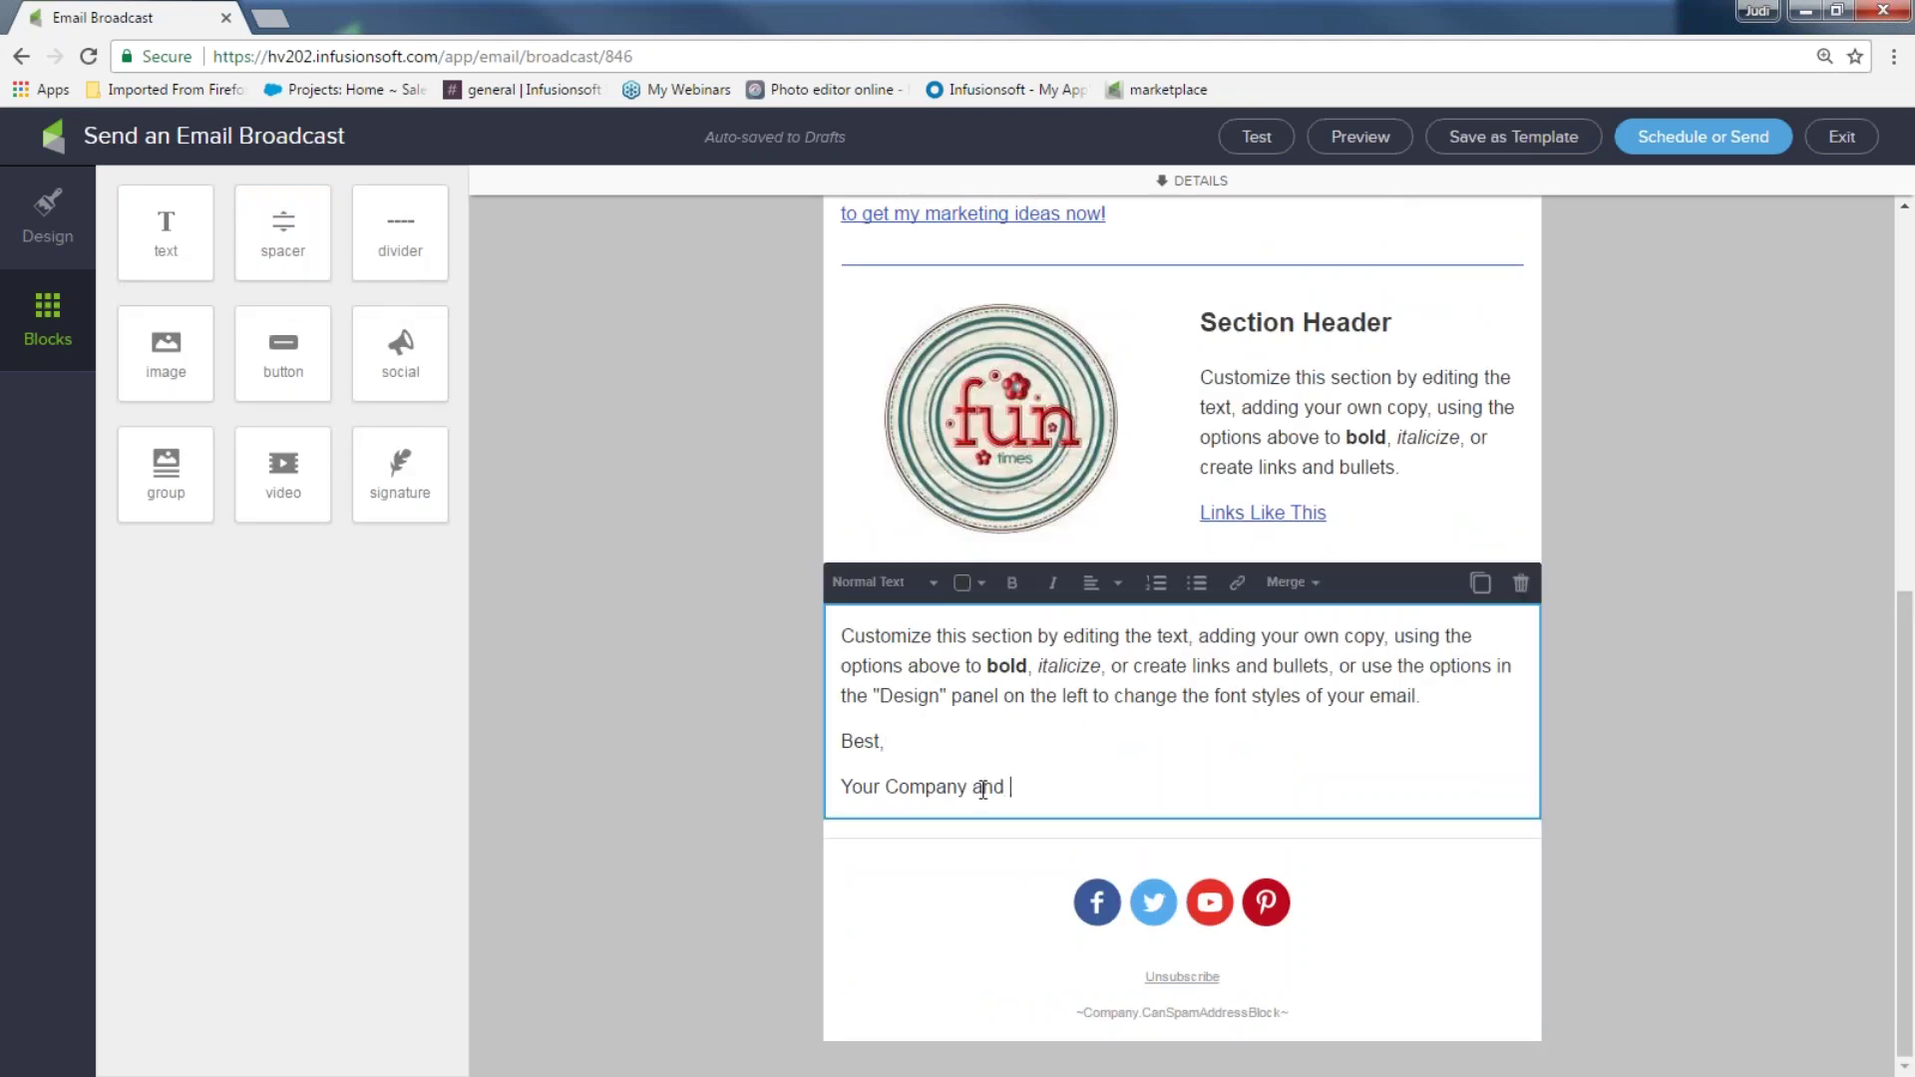
pyautogui.write('image can go here too!')
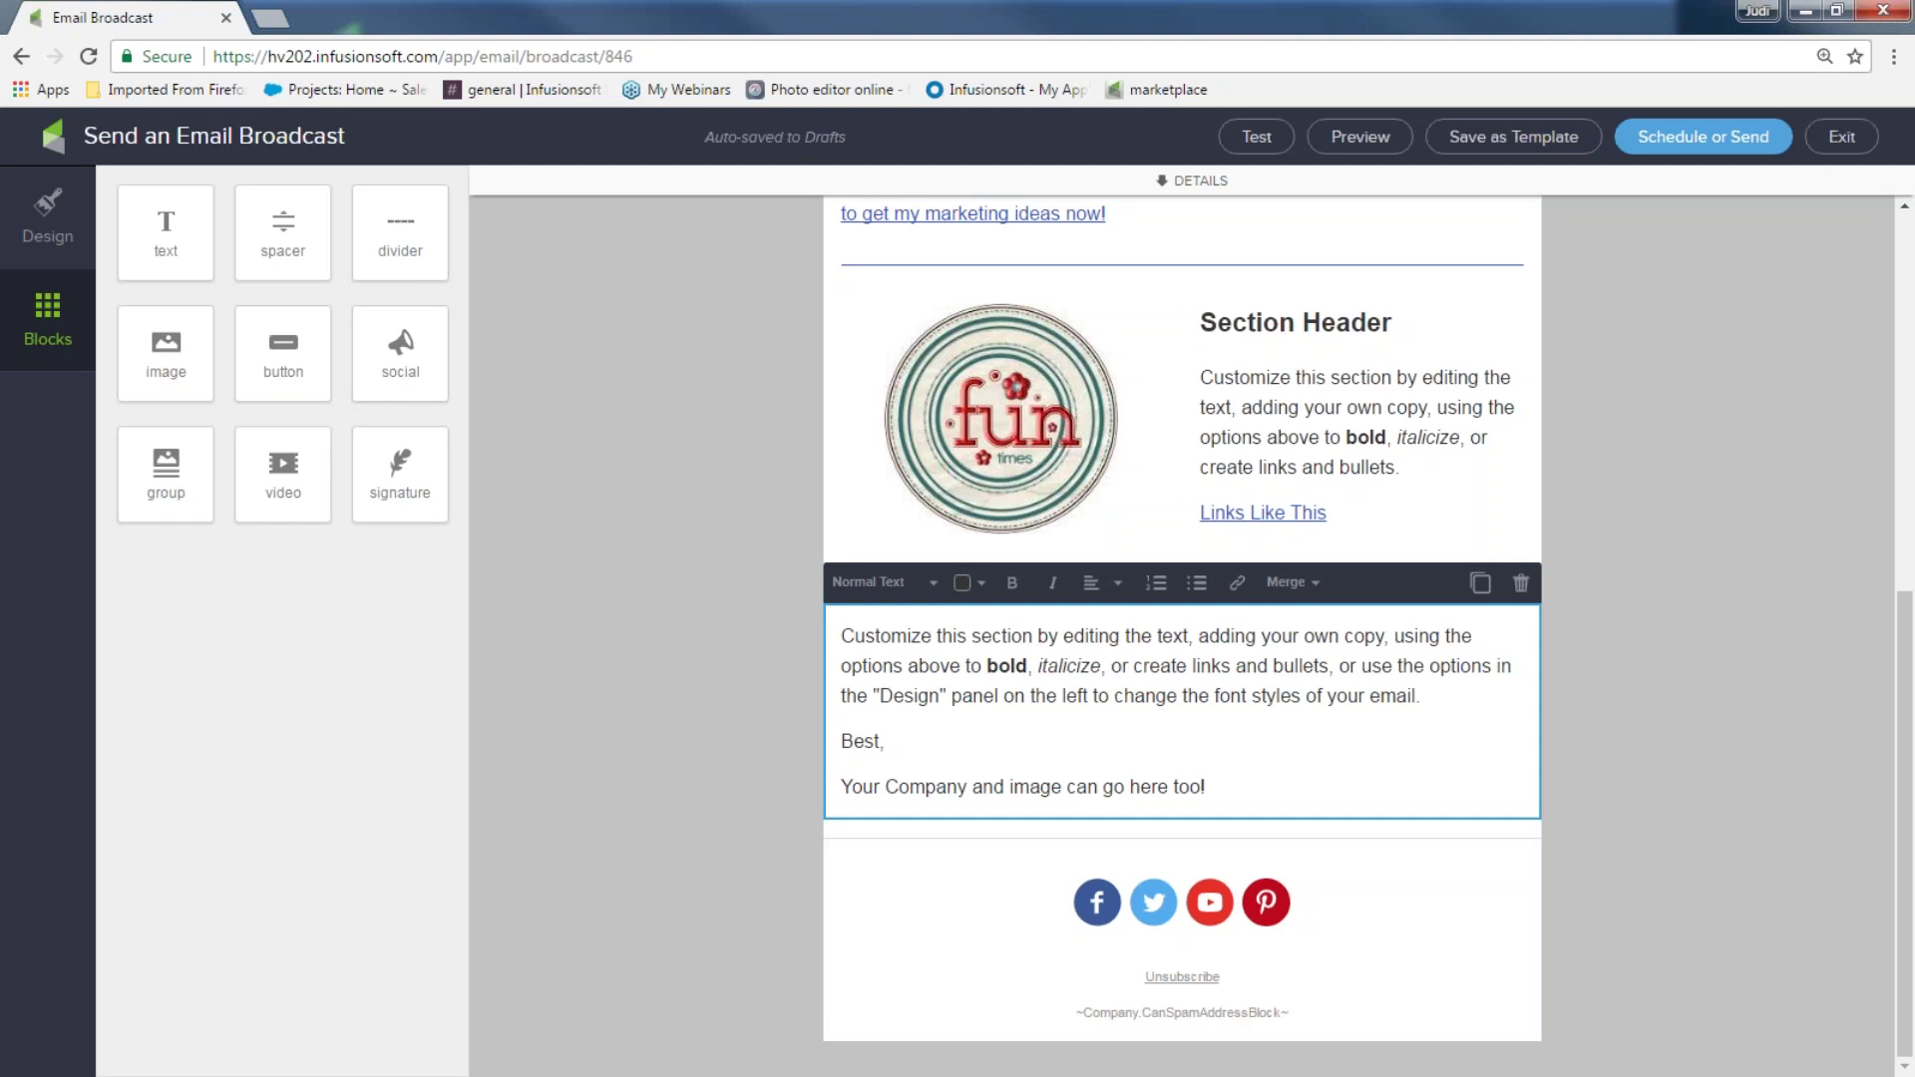
# - Leave the current broadcast and create another one from the saved "Happy NL" template
pyautogui.hotkey('alt', 'Left')
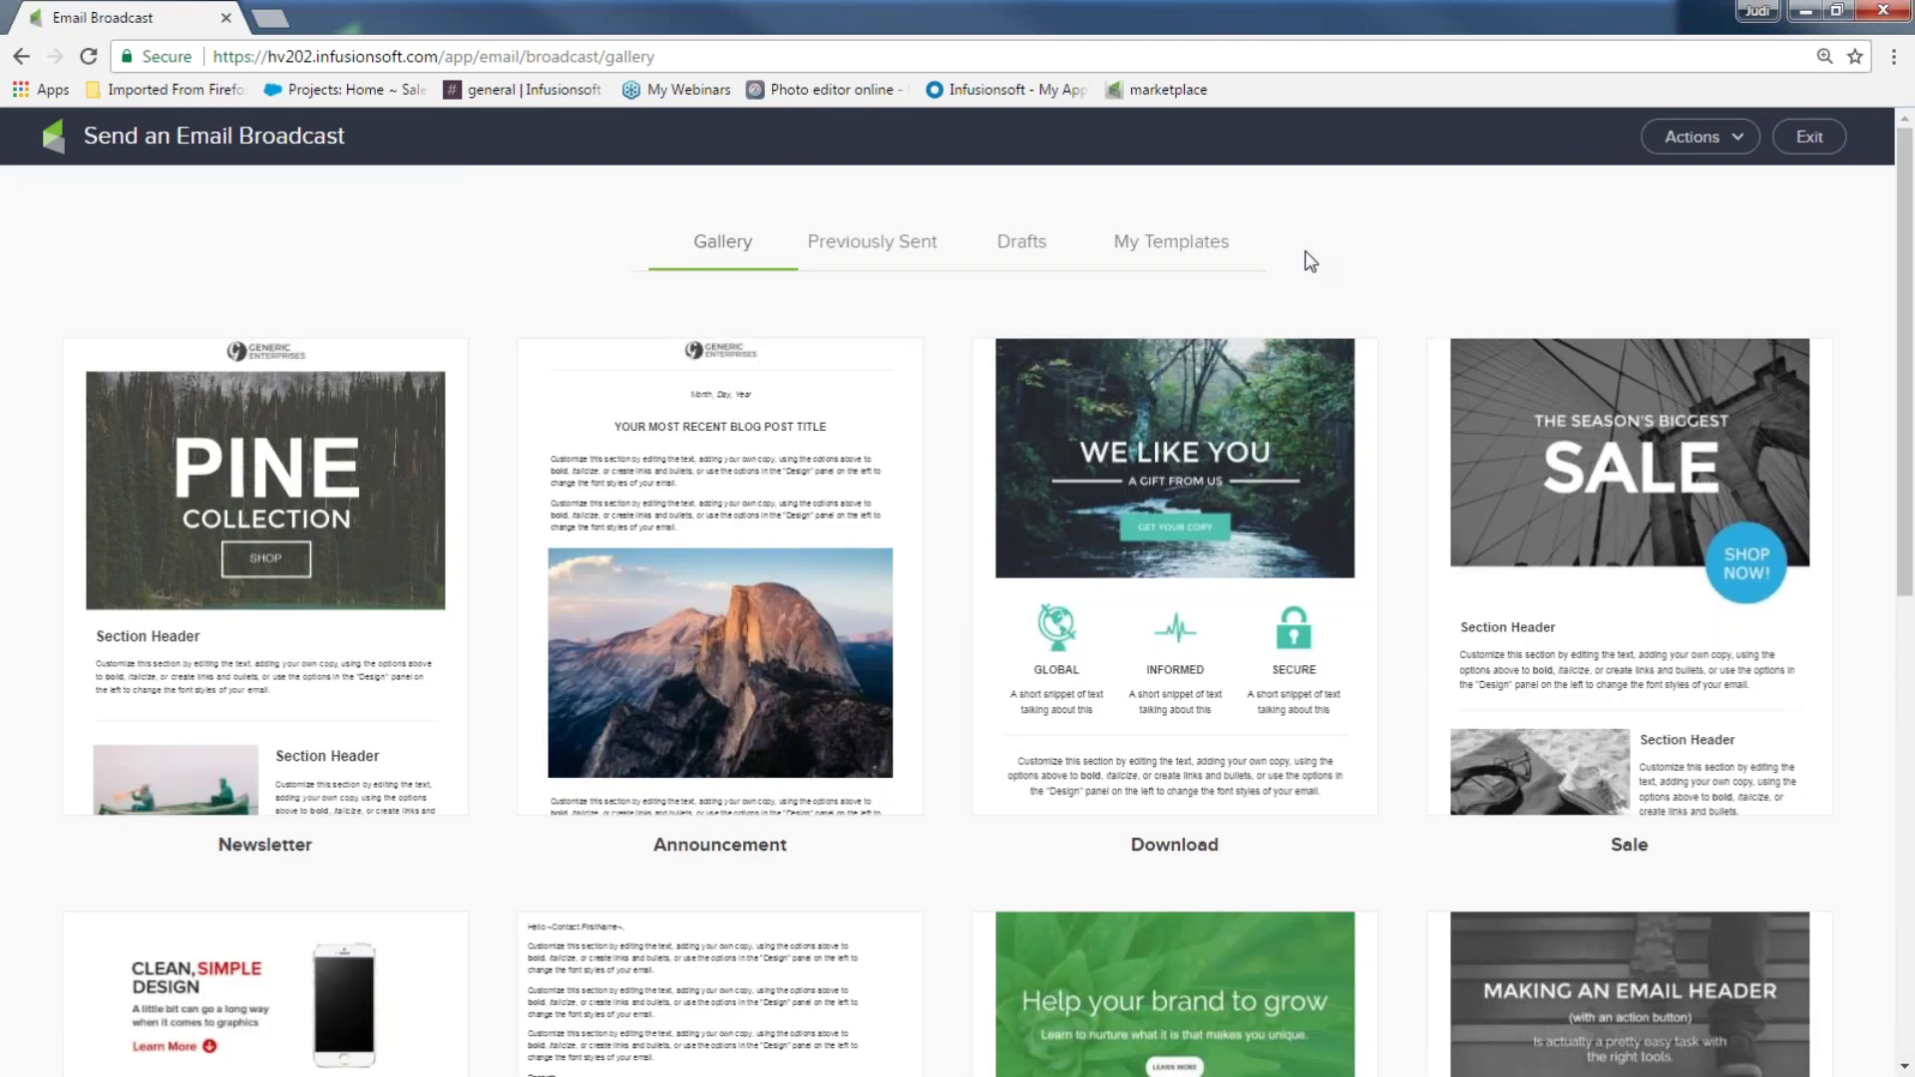
pyautogui.click(1157, 246)
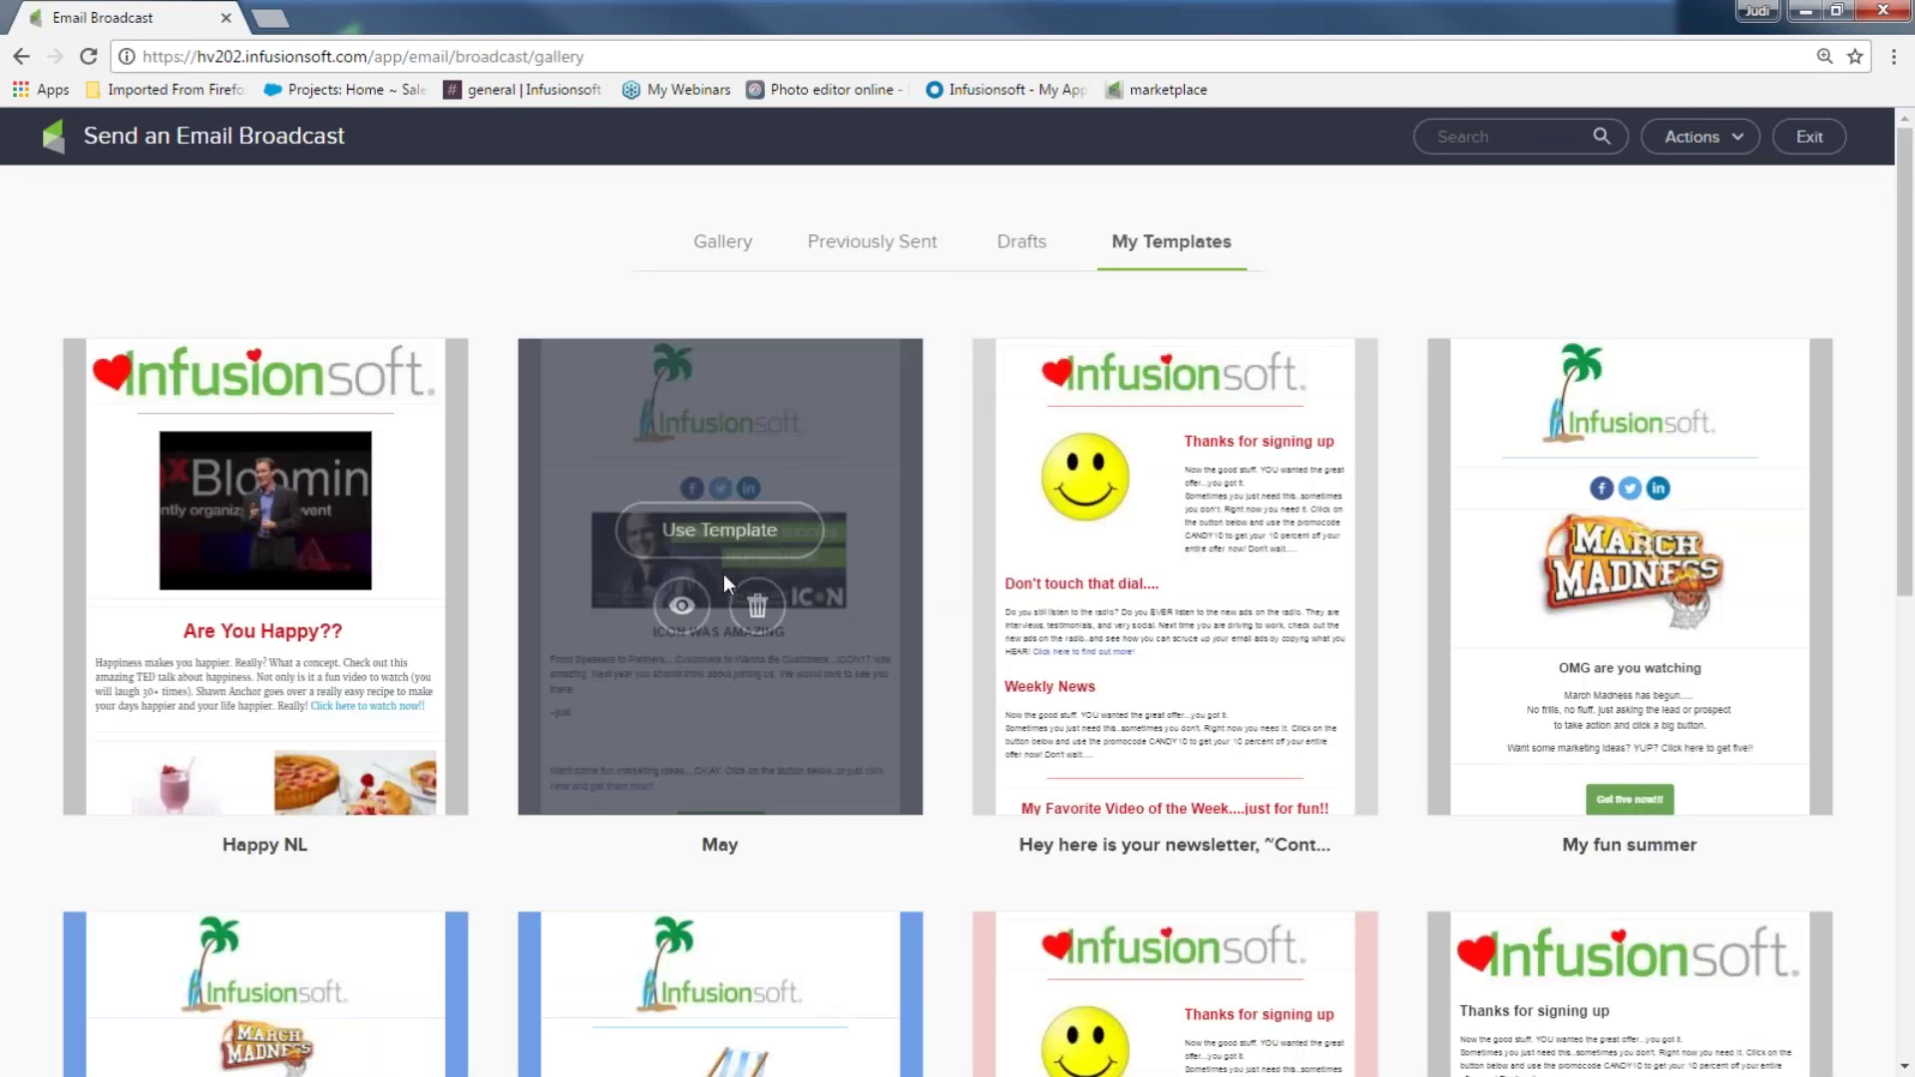
pyautogui.moveTo(365, 553)
pyautogui.click(311, 534)
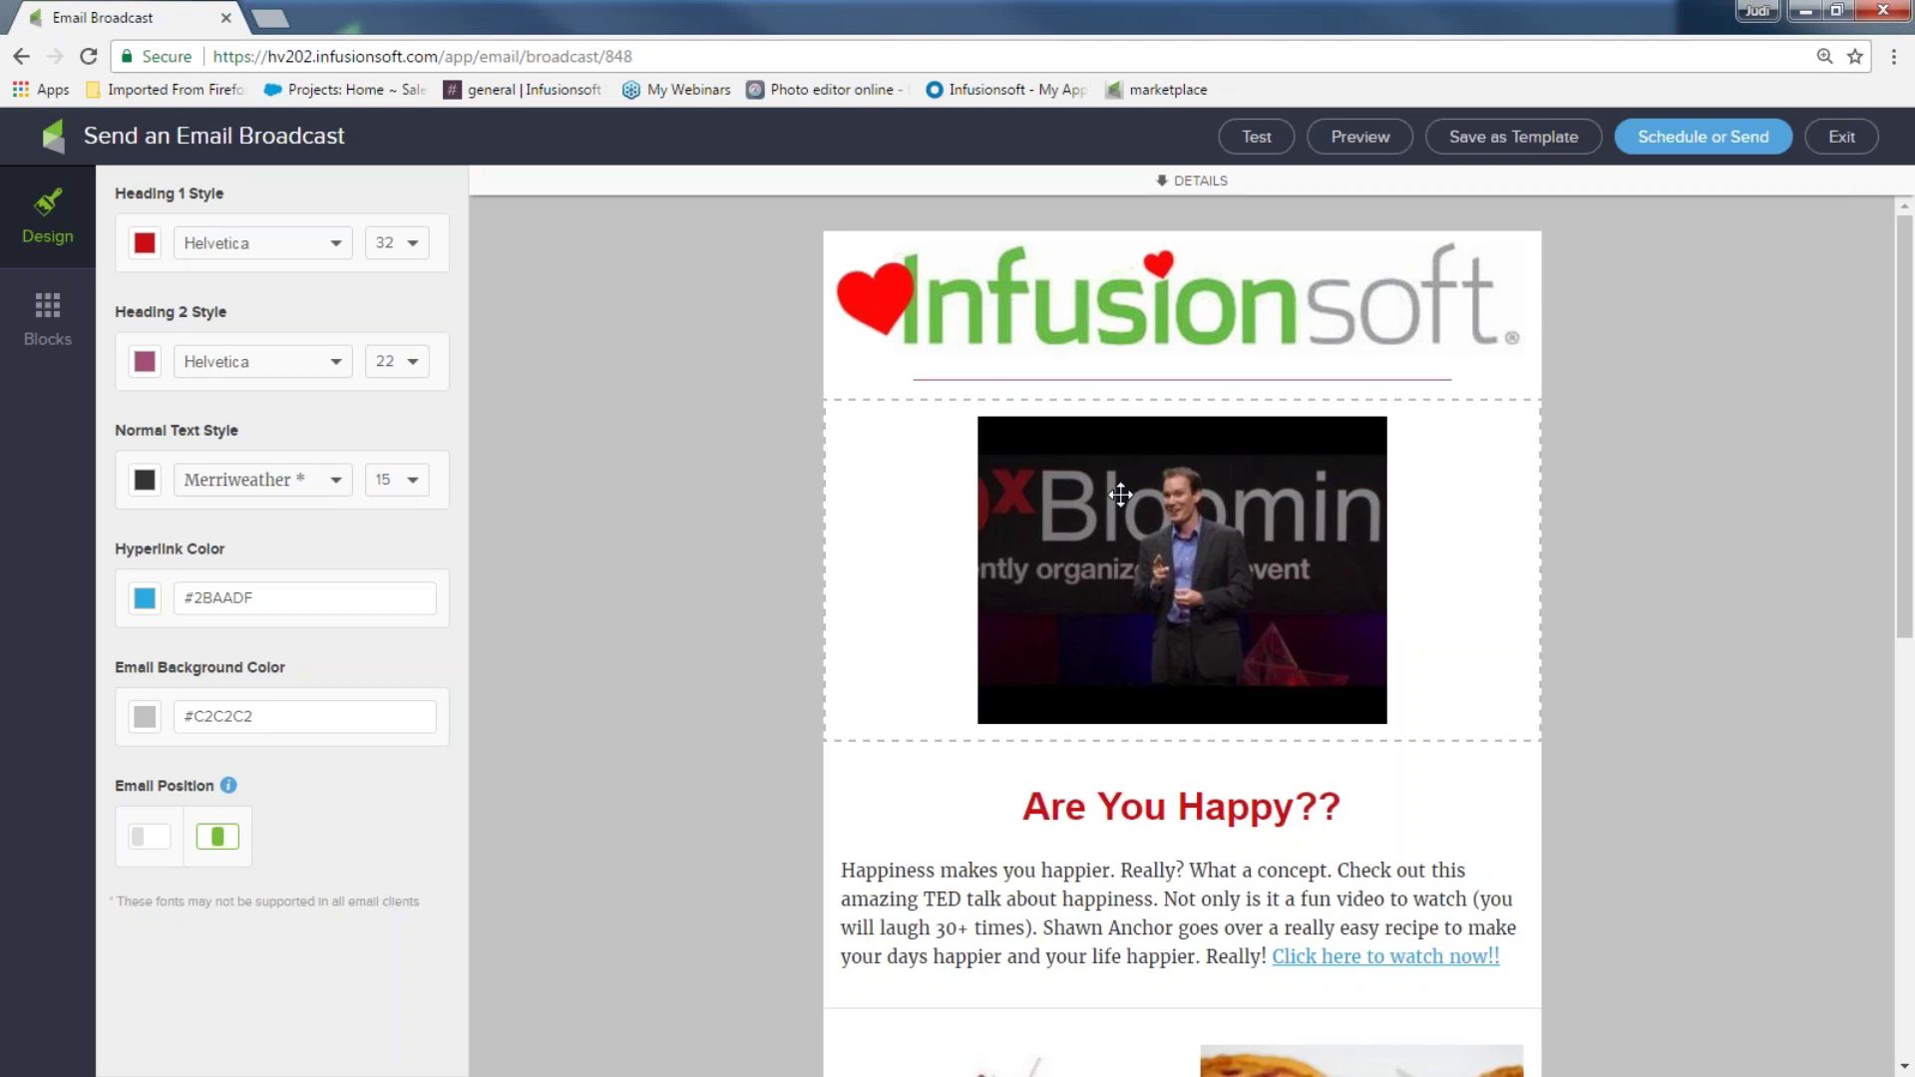
# - Try several hyperlink colors for the email and set it to the blue #3859C9
pyautogui.scroll(-3, 1120, 495)
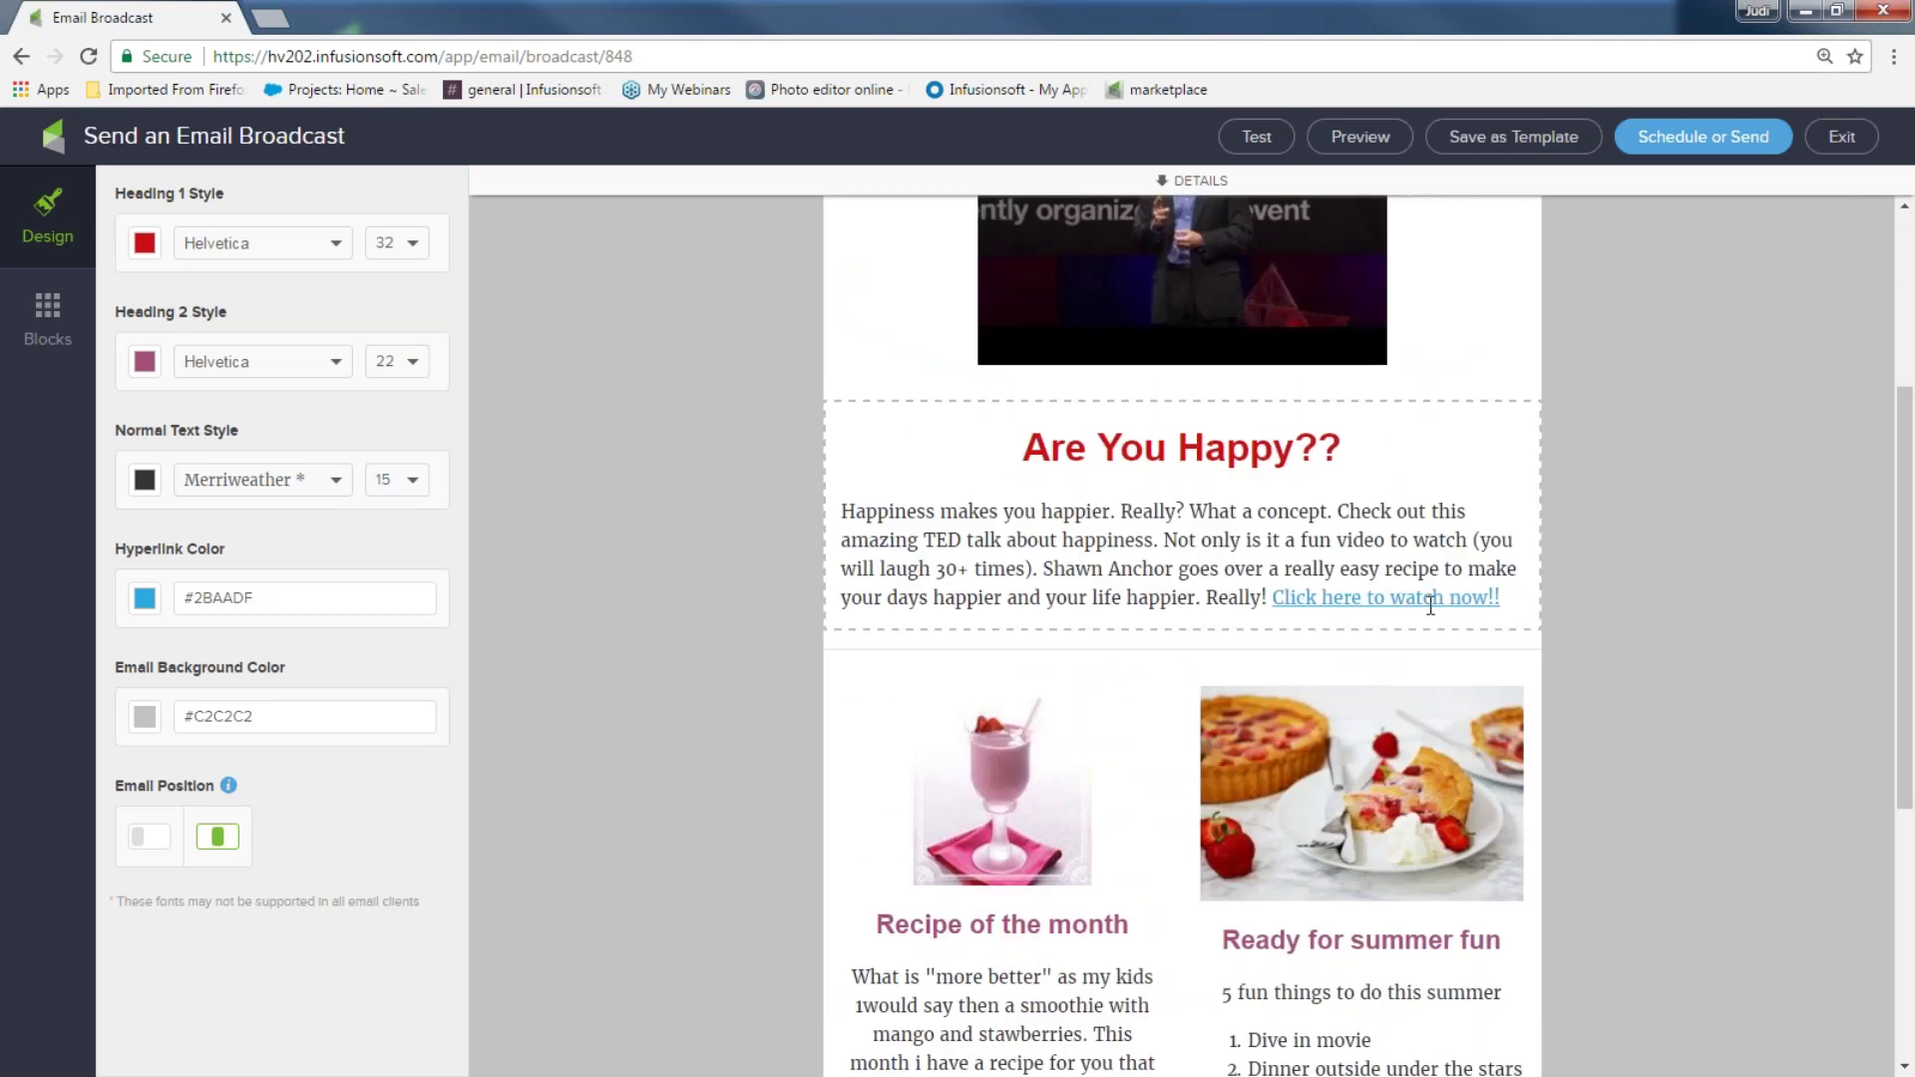
pyautogui.click(144, 598)
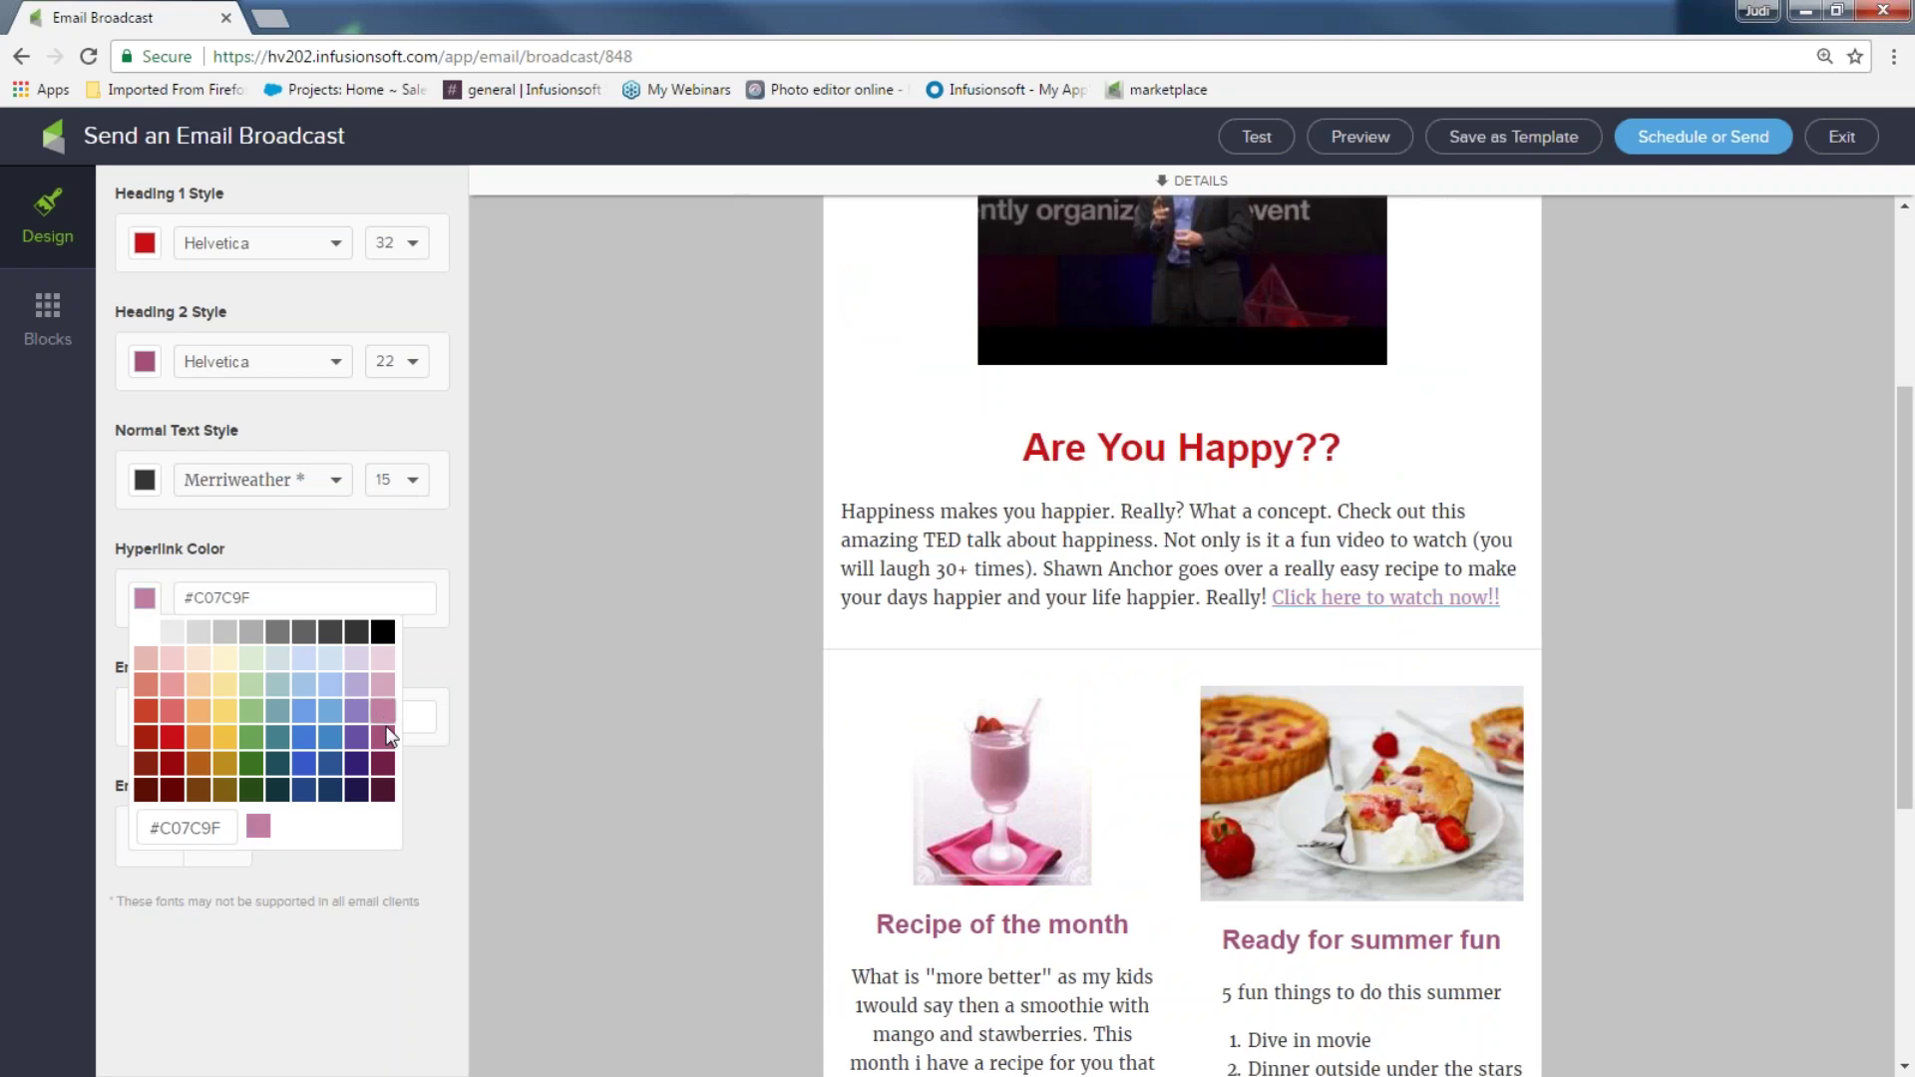
pyautogui.click(383, 763)
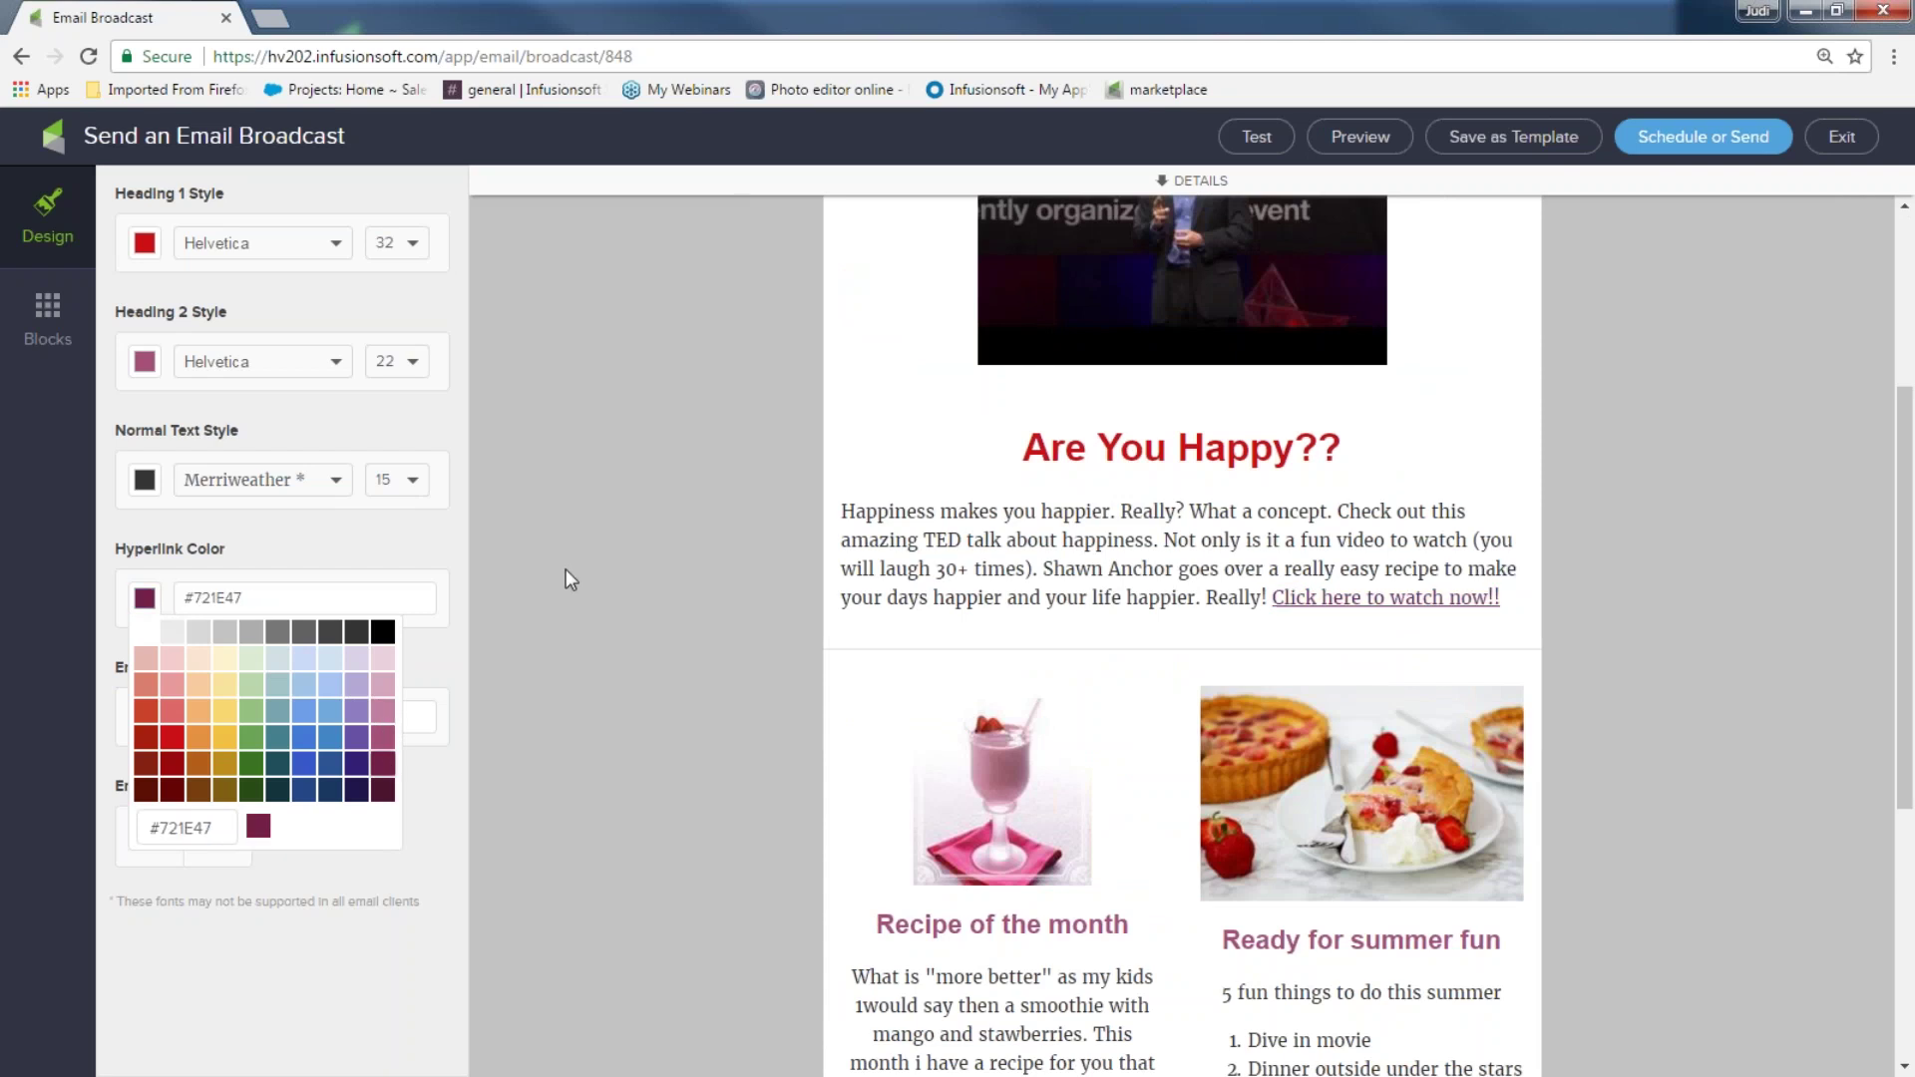
pyautogui.click(298, 736)
pyautogui.click(306, 758)
# - Look through the whole newsletter and set the email background color to the pale blue #D1E0E3
pyautogui.scroll(-3, 622, 562)
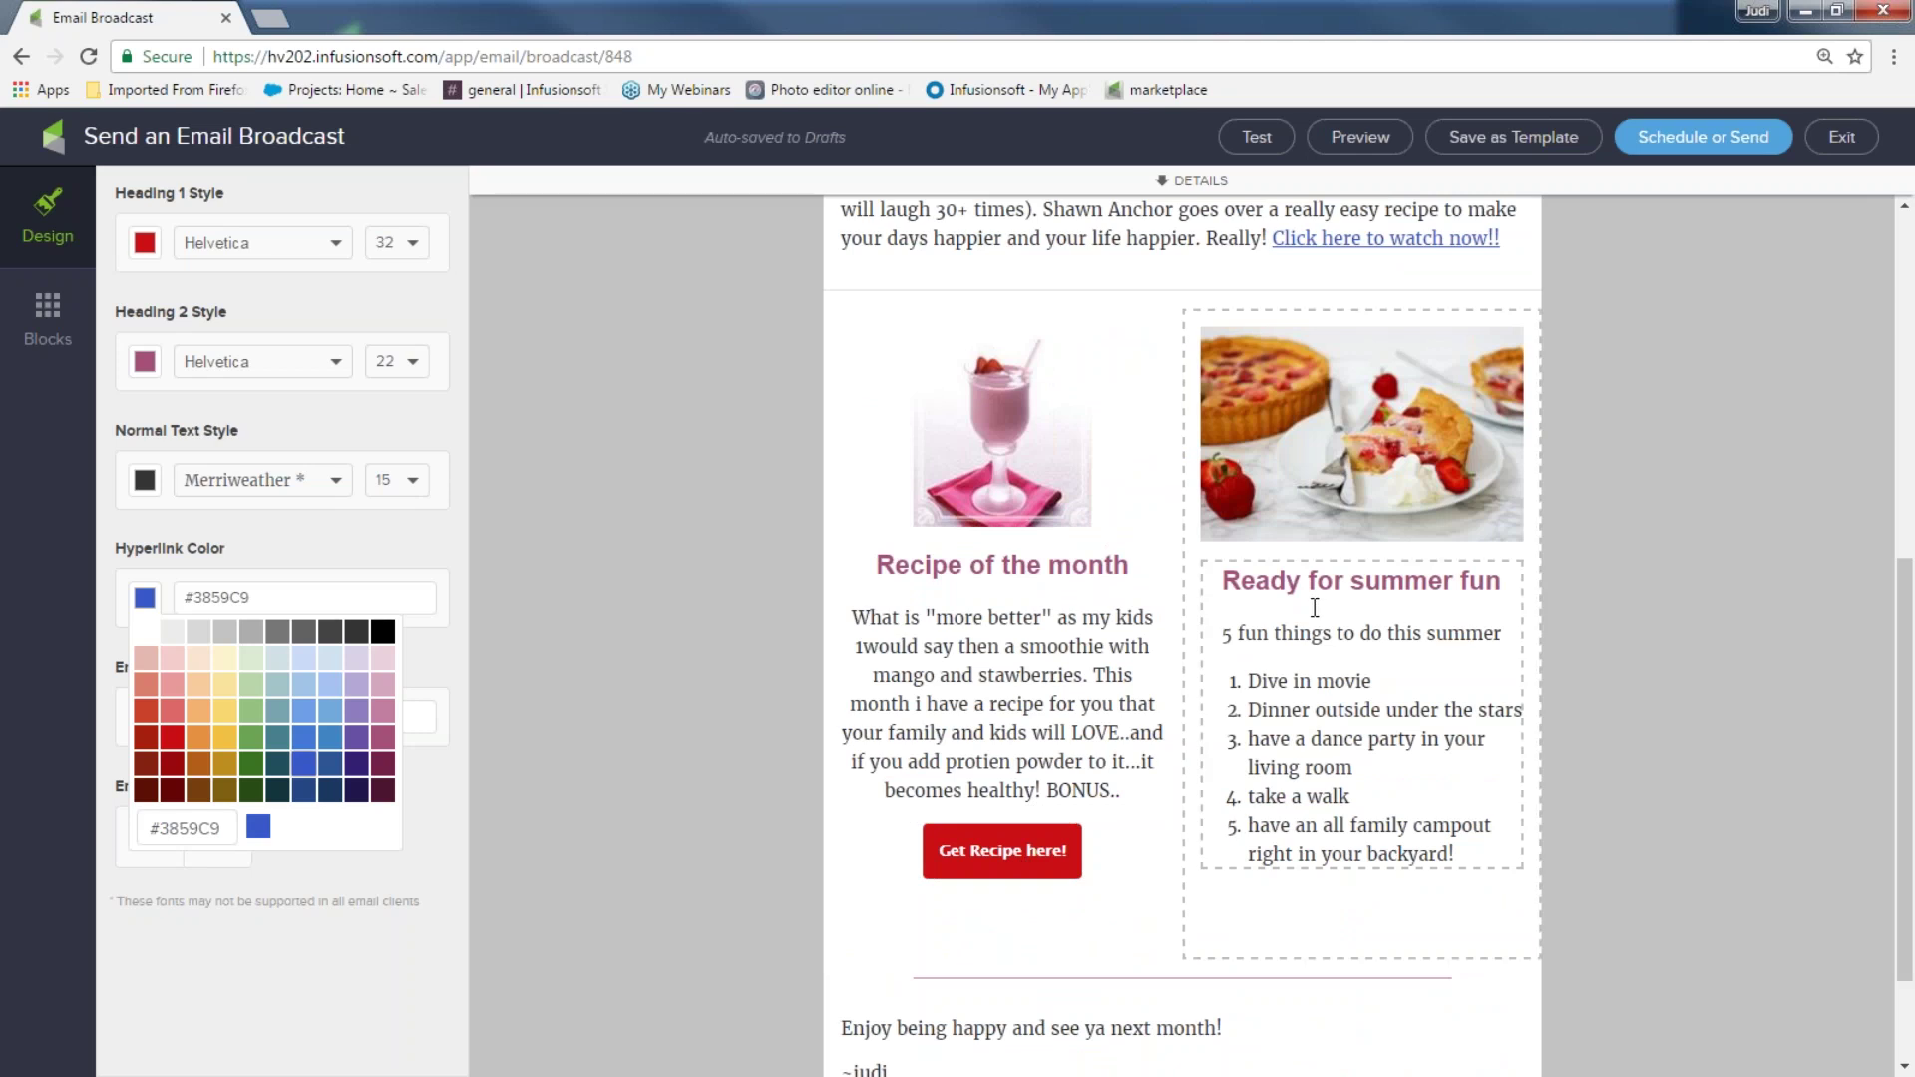
pyautogui.scroll(-2, 1358, 801)
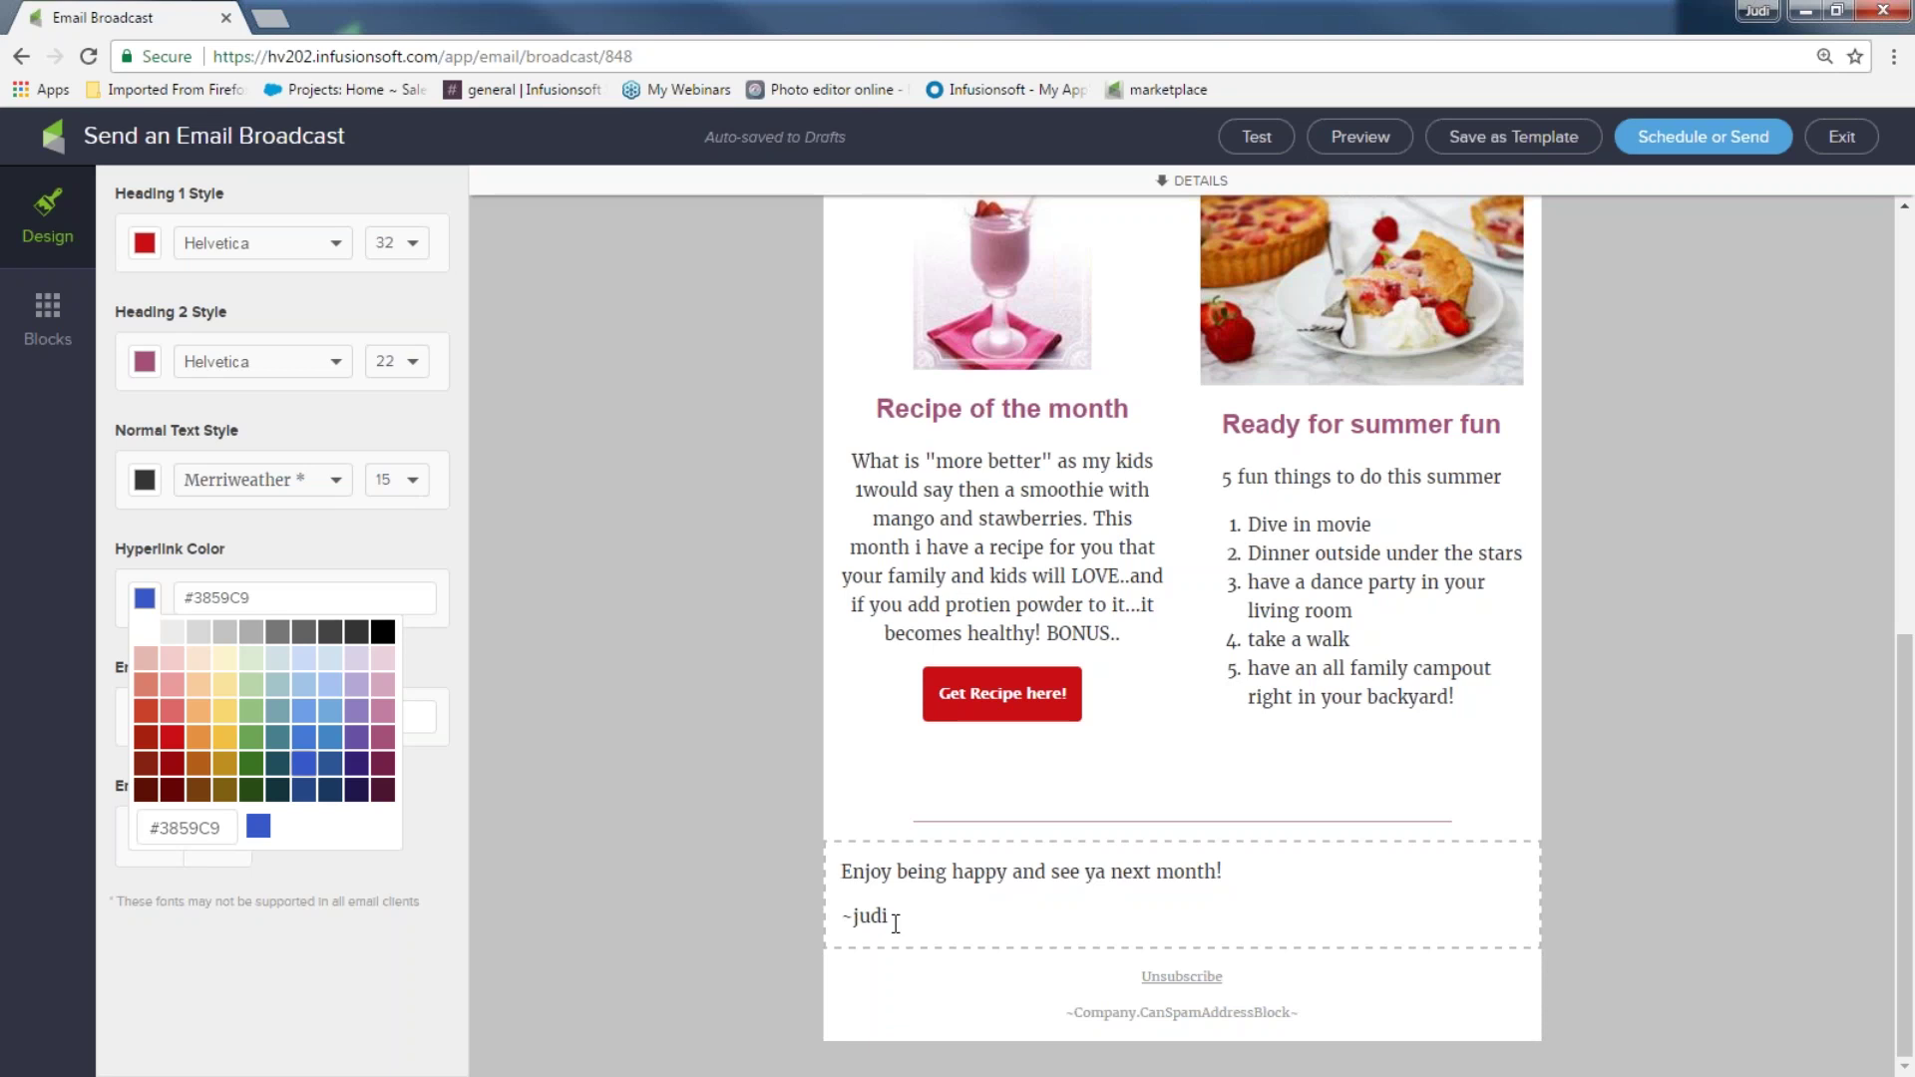
pyautogui.scroll(9, 895, 923)
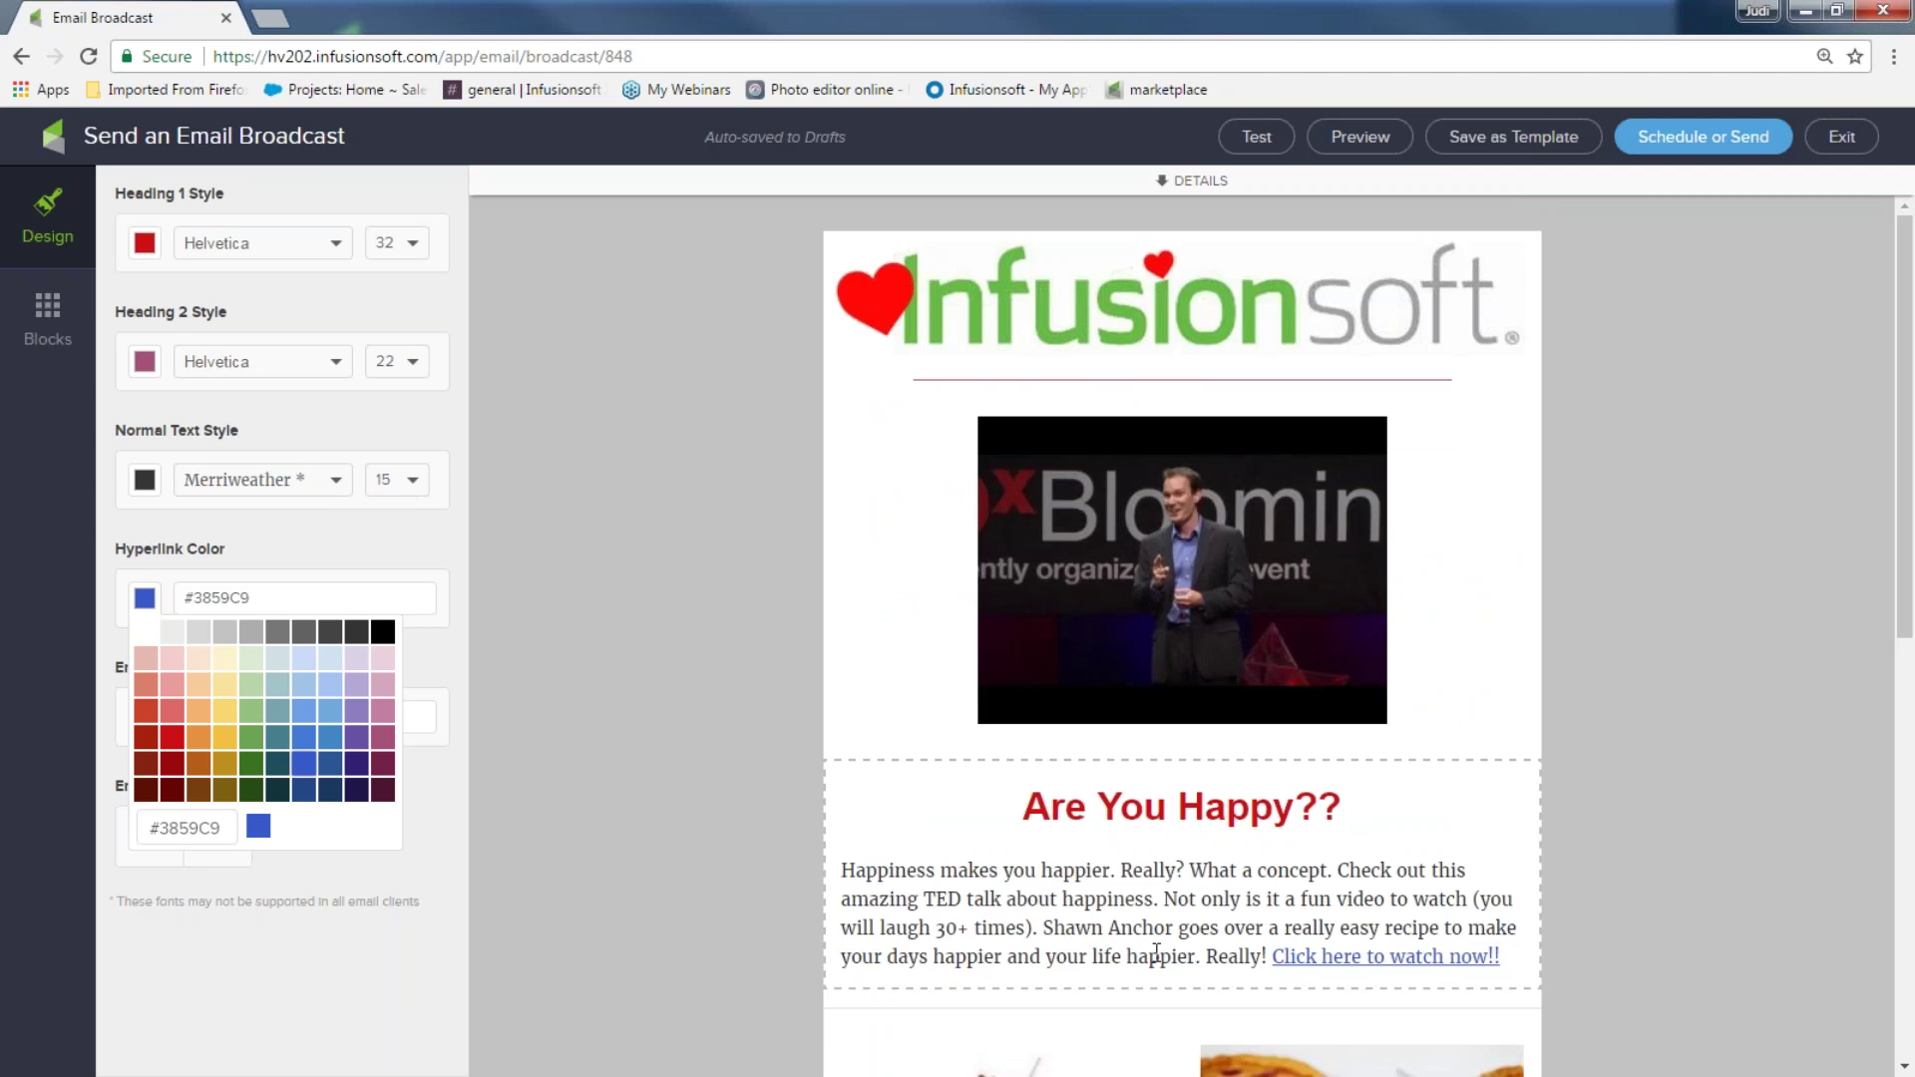
pyautogui.click(653, 918)
pyautogui.click(145, 724)
pyautogui.click(279, 804)
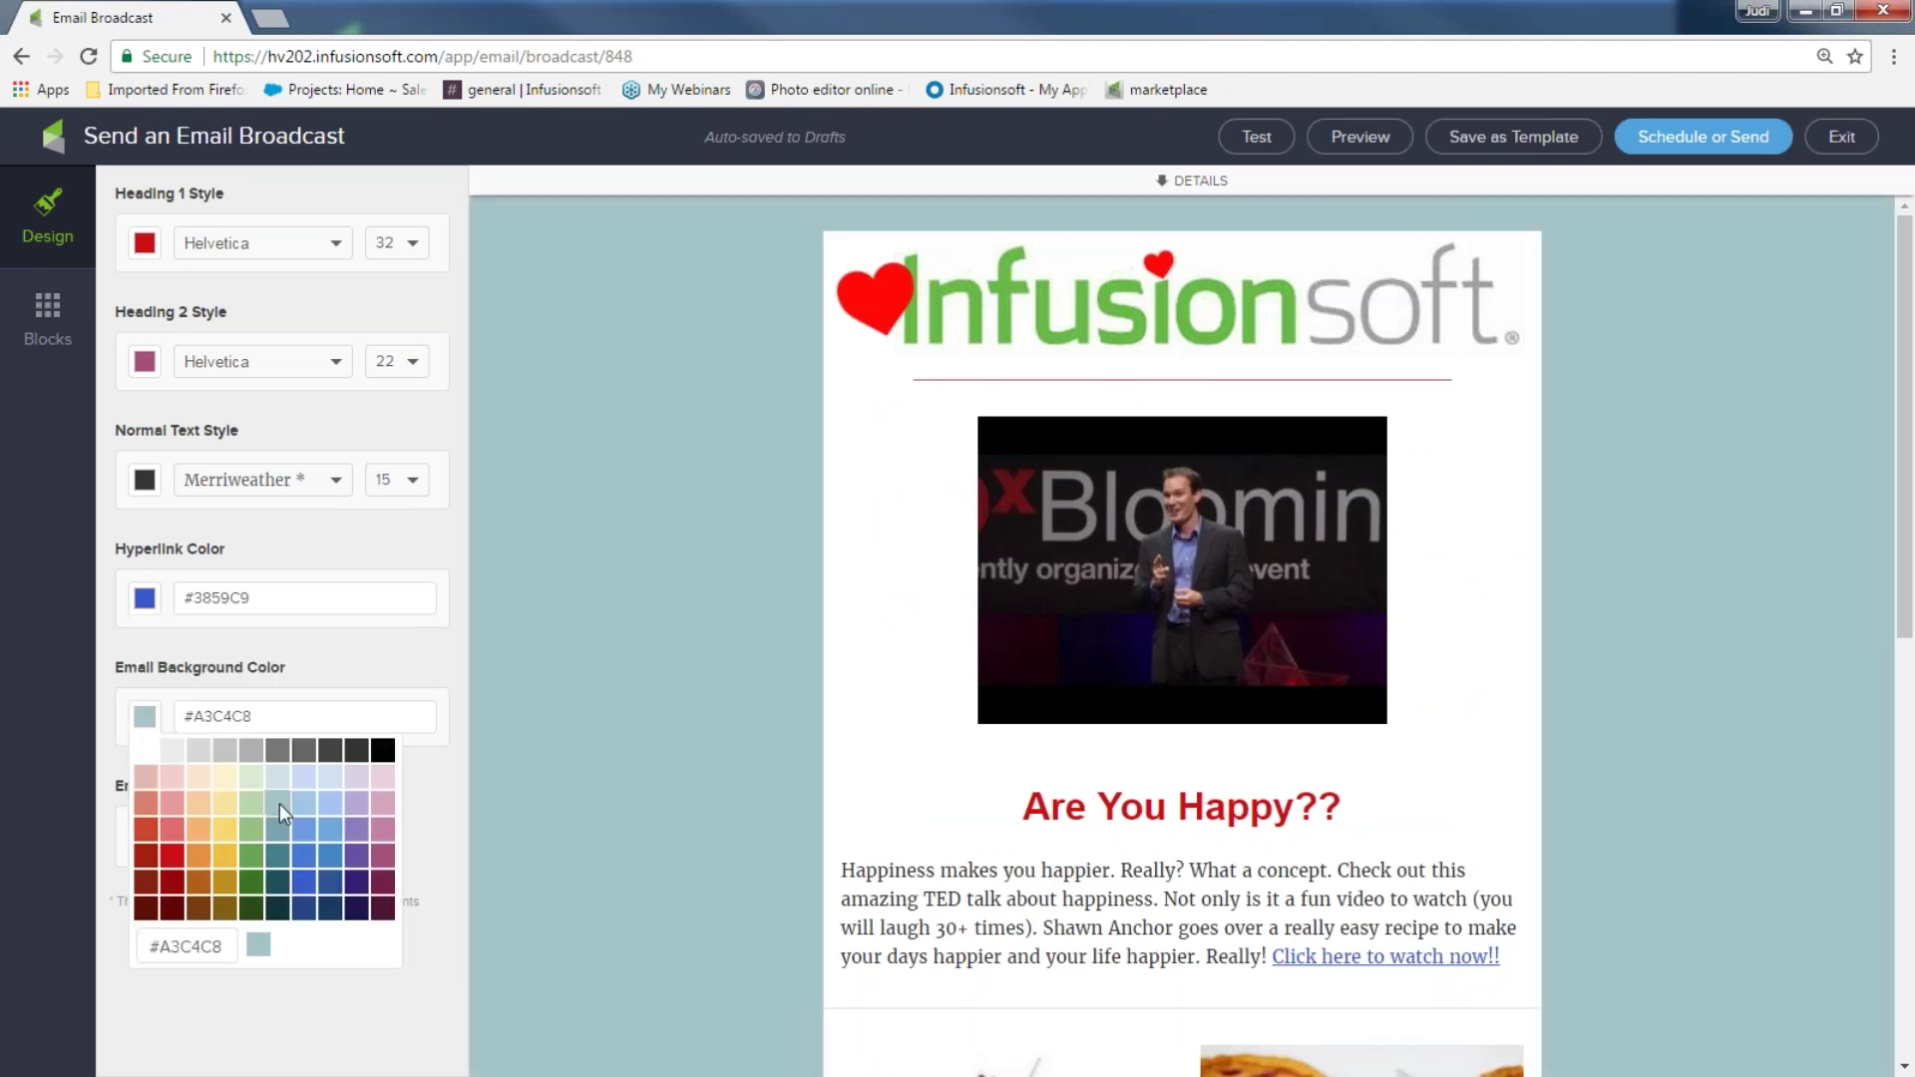
pyautogui.click(280, 781)
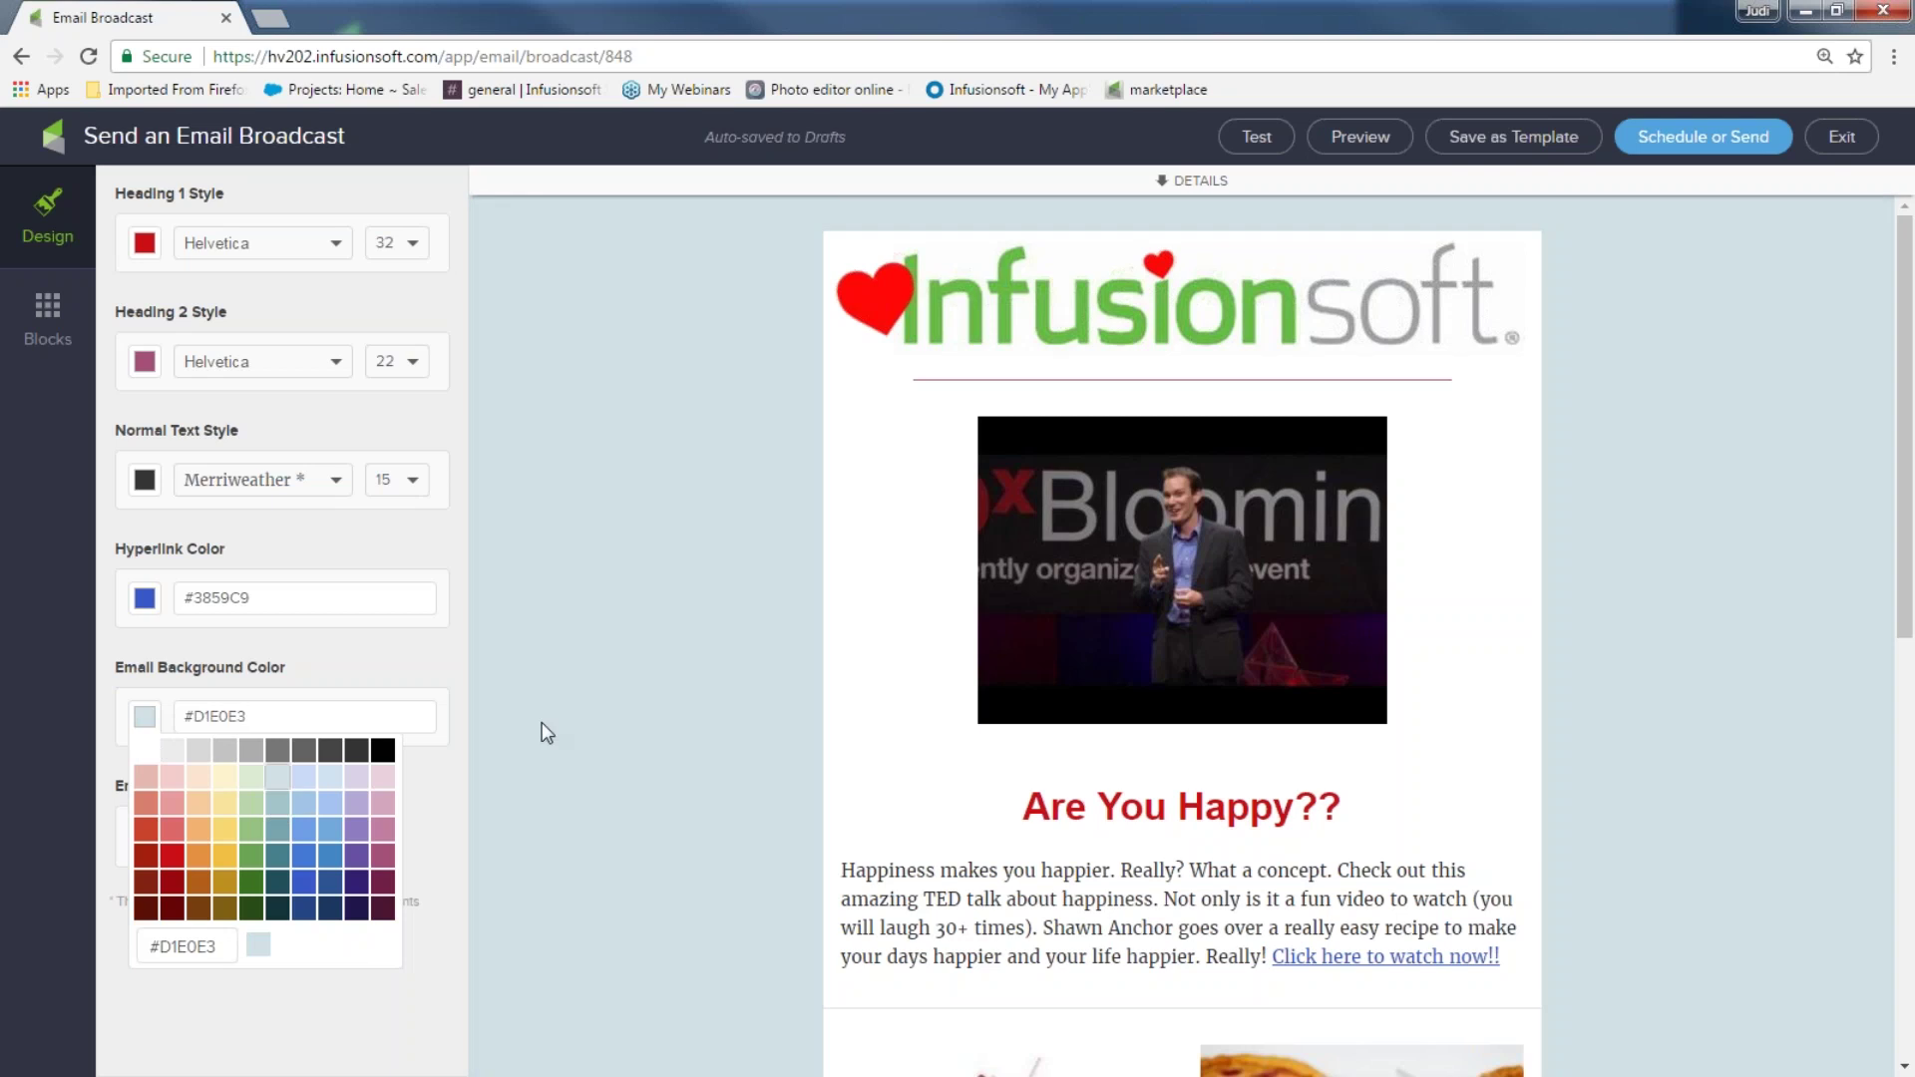
pyautogui.click(577, 716)
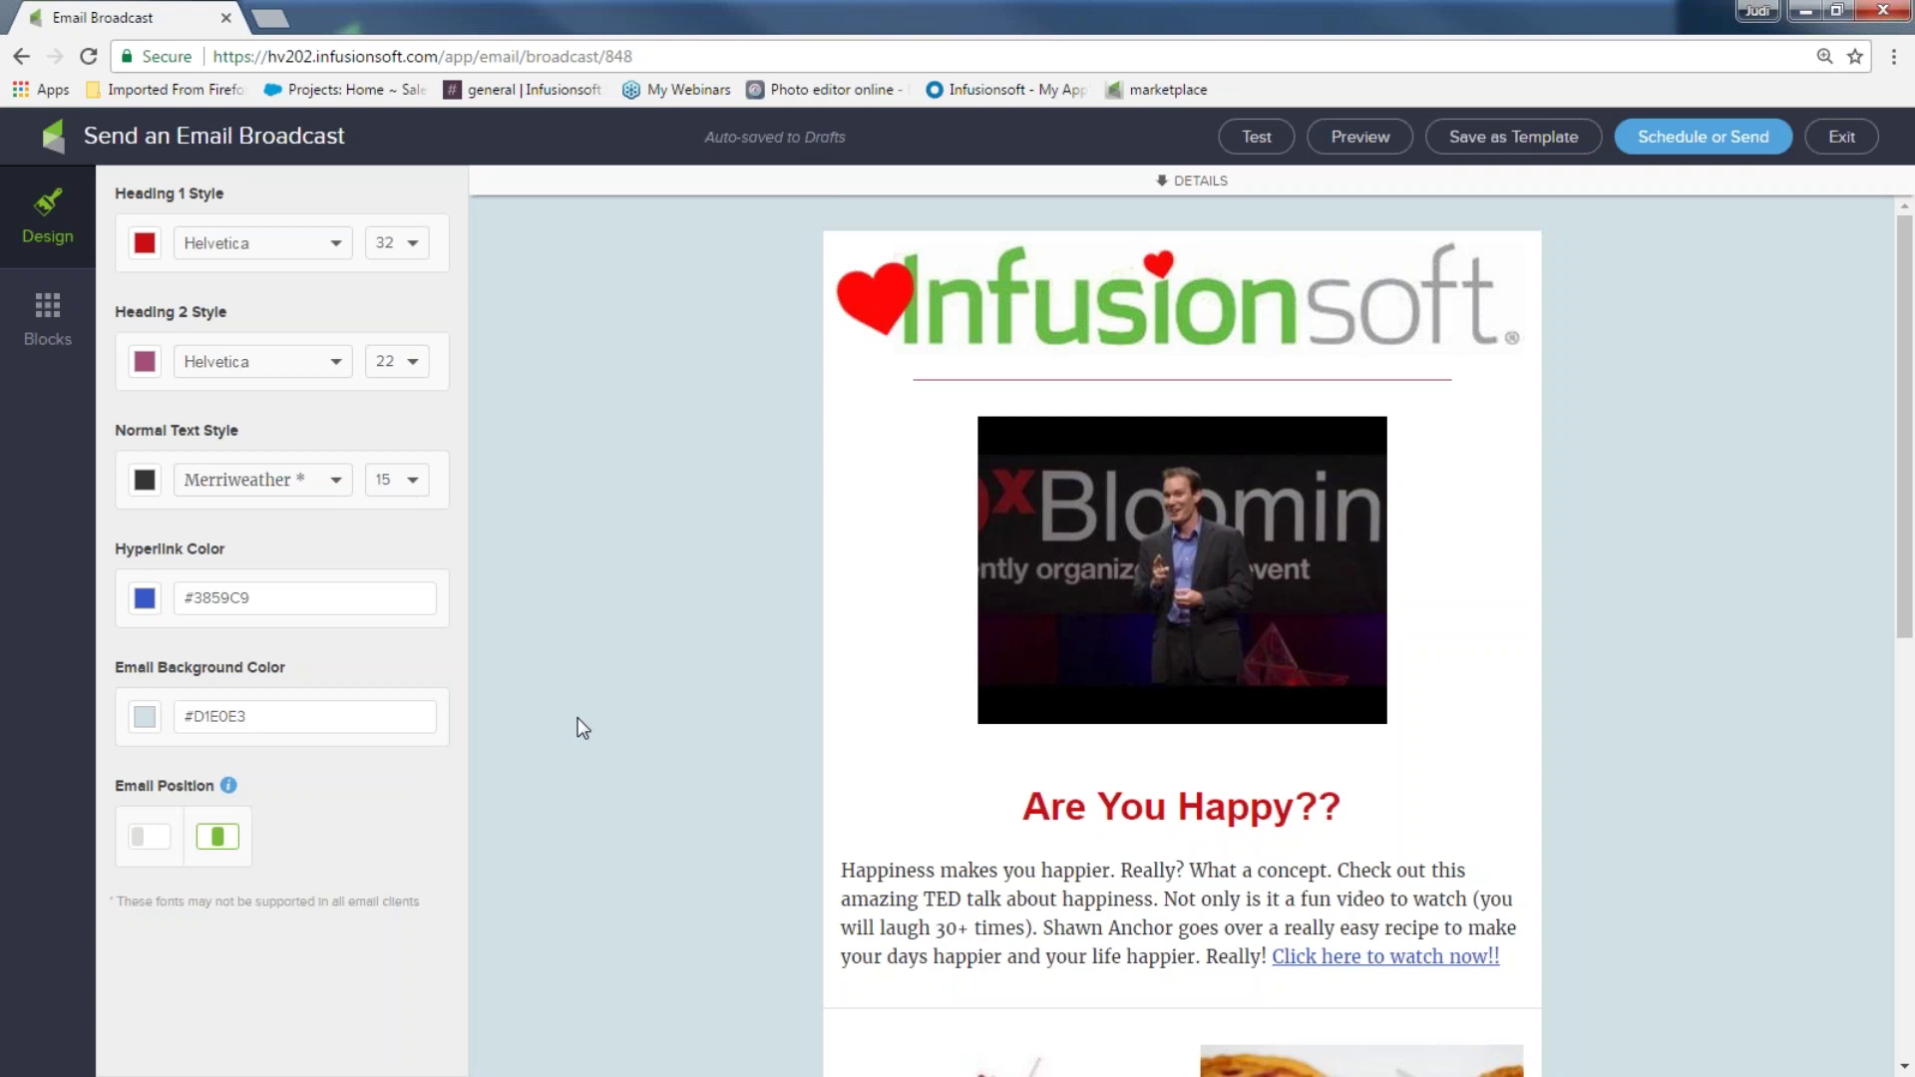
# - Exit the email editor and the template gallery and return to the dashboard
pyautogui.click(1838, 140)
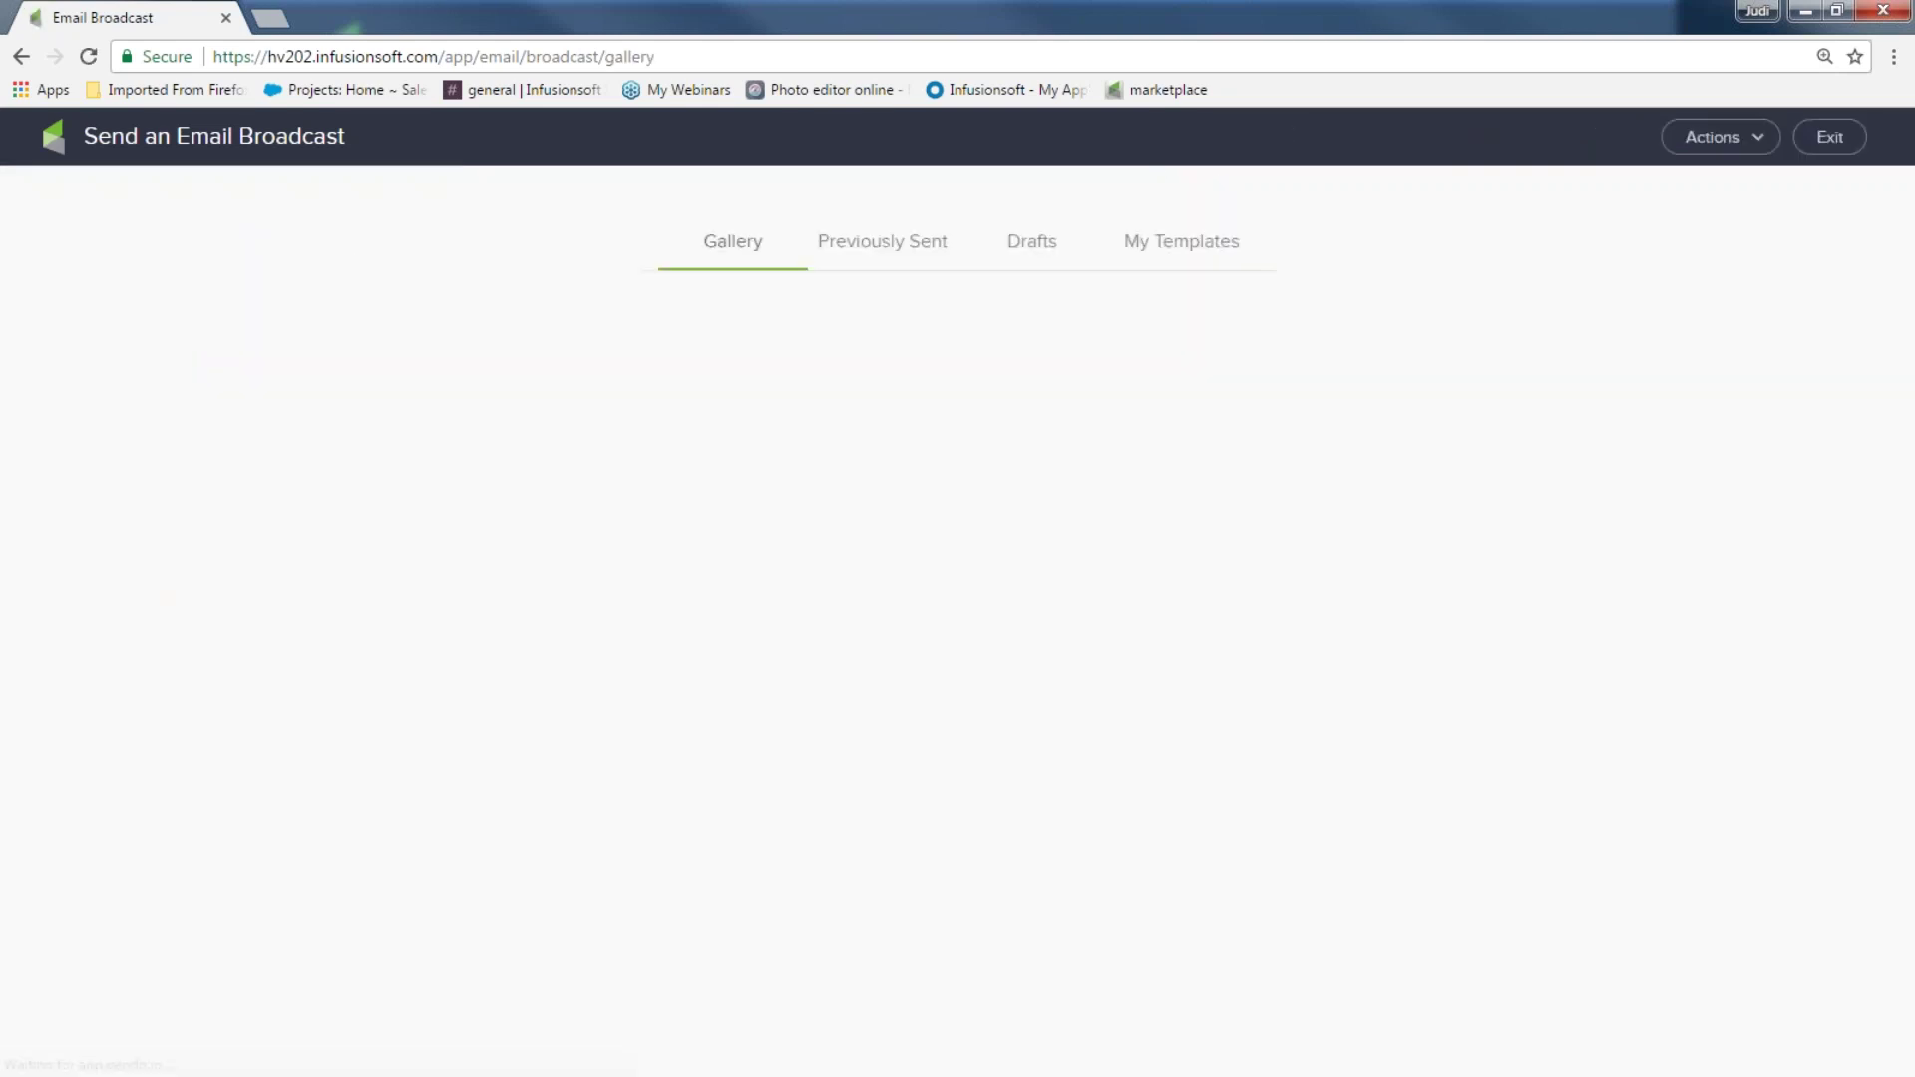
pyautogui.click(1811, 140)
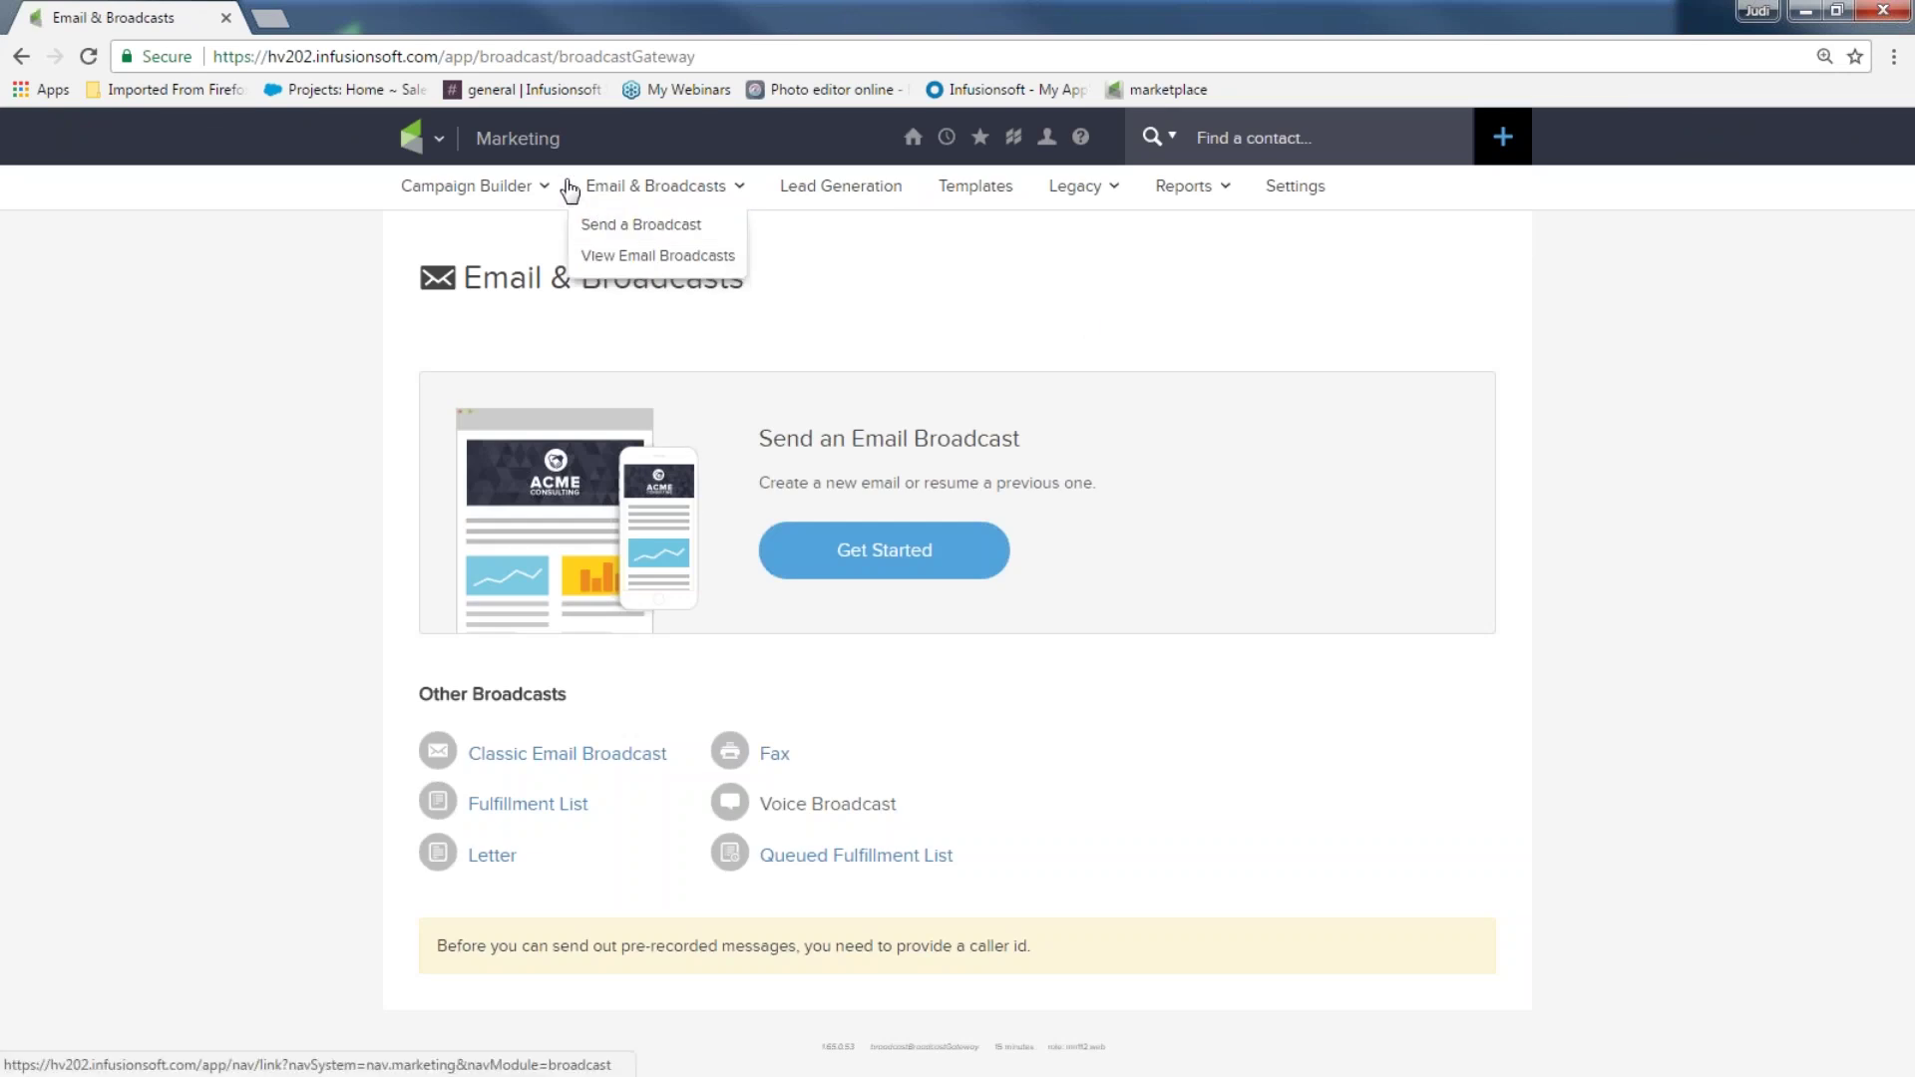
pyautogui.moveTo(912, 137)
pyautogui.click(897, 280)
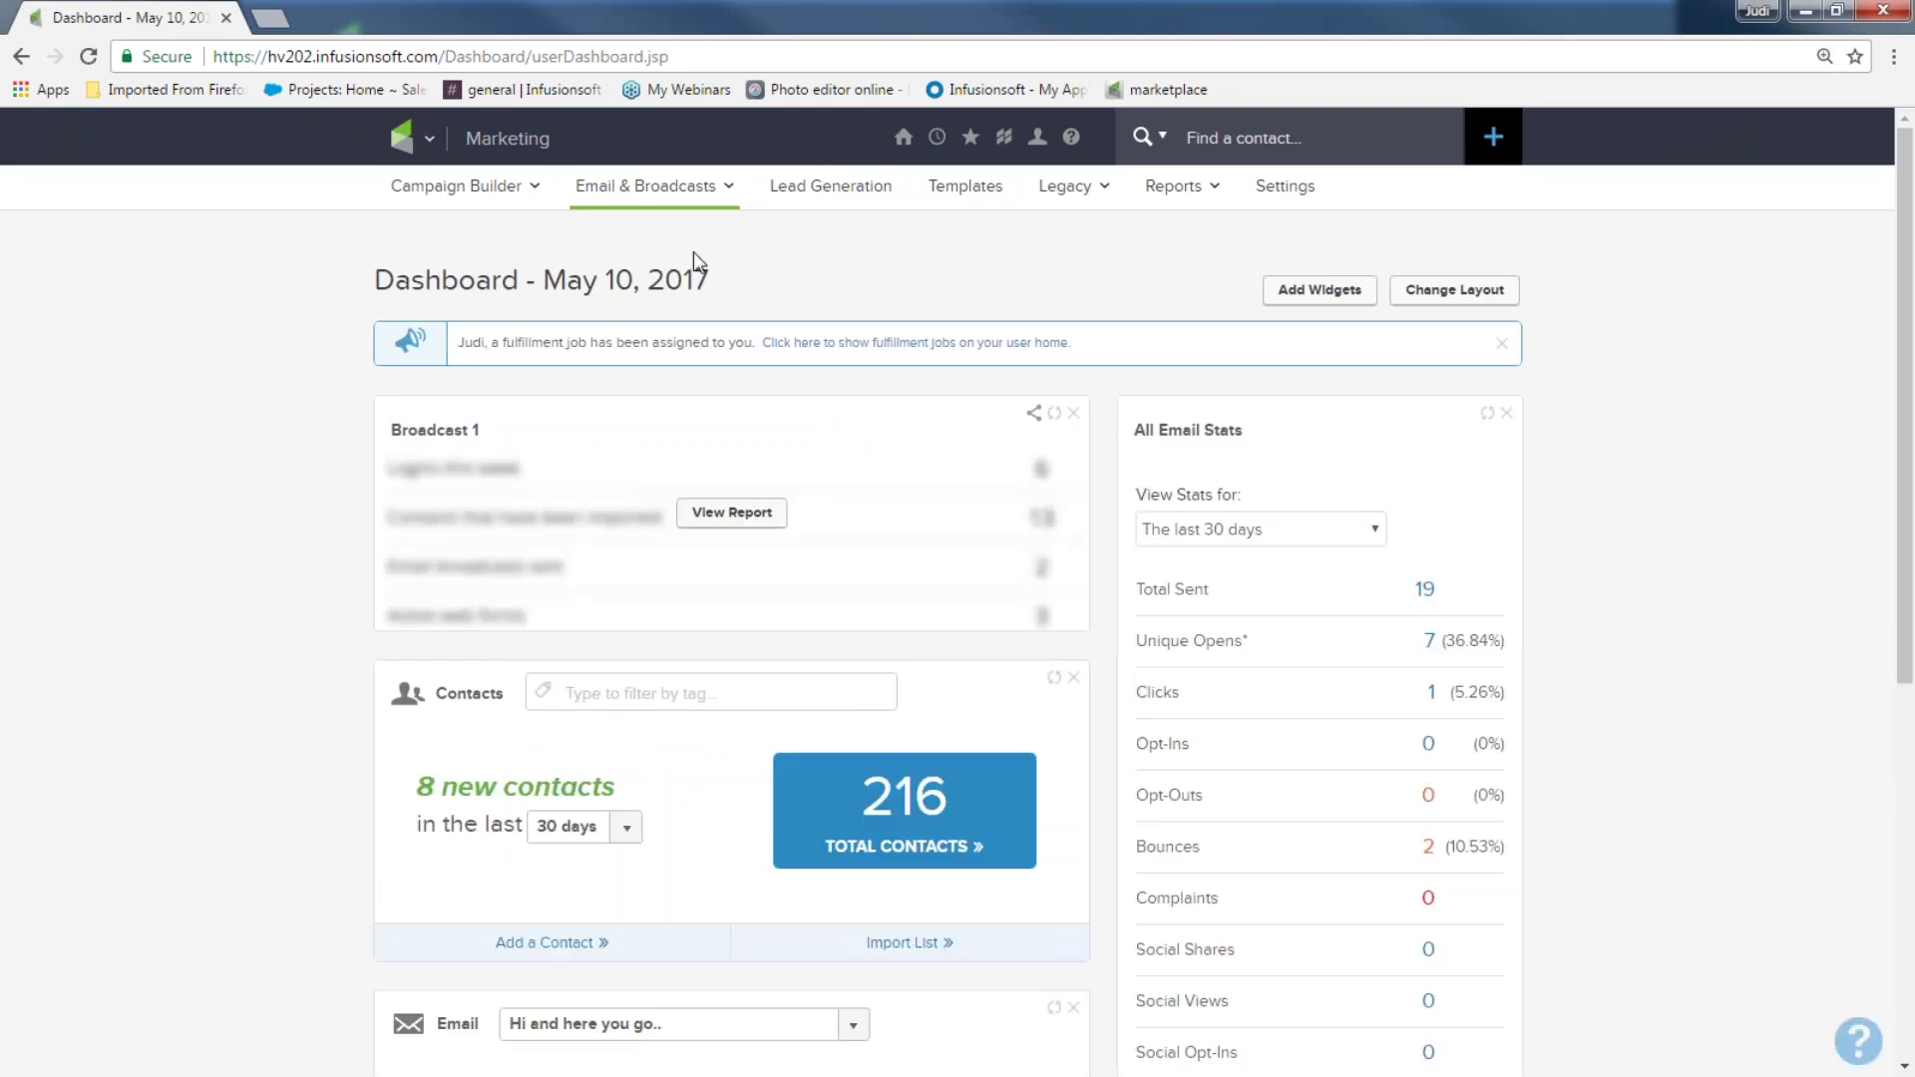
# - Start a new email broadcast from the marketing Email & Broadcasts page
pyautogui.click(429, 142)
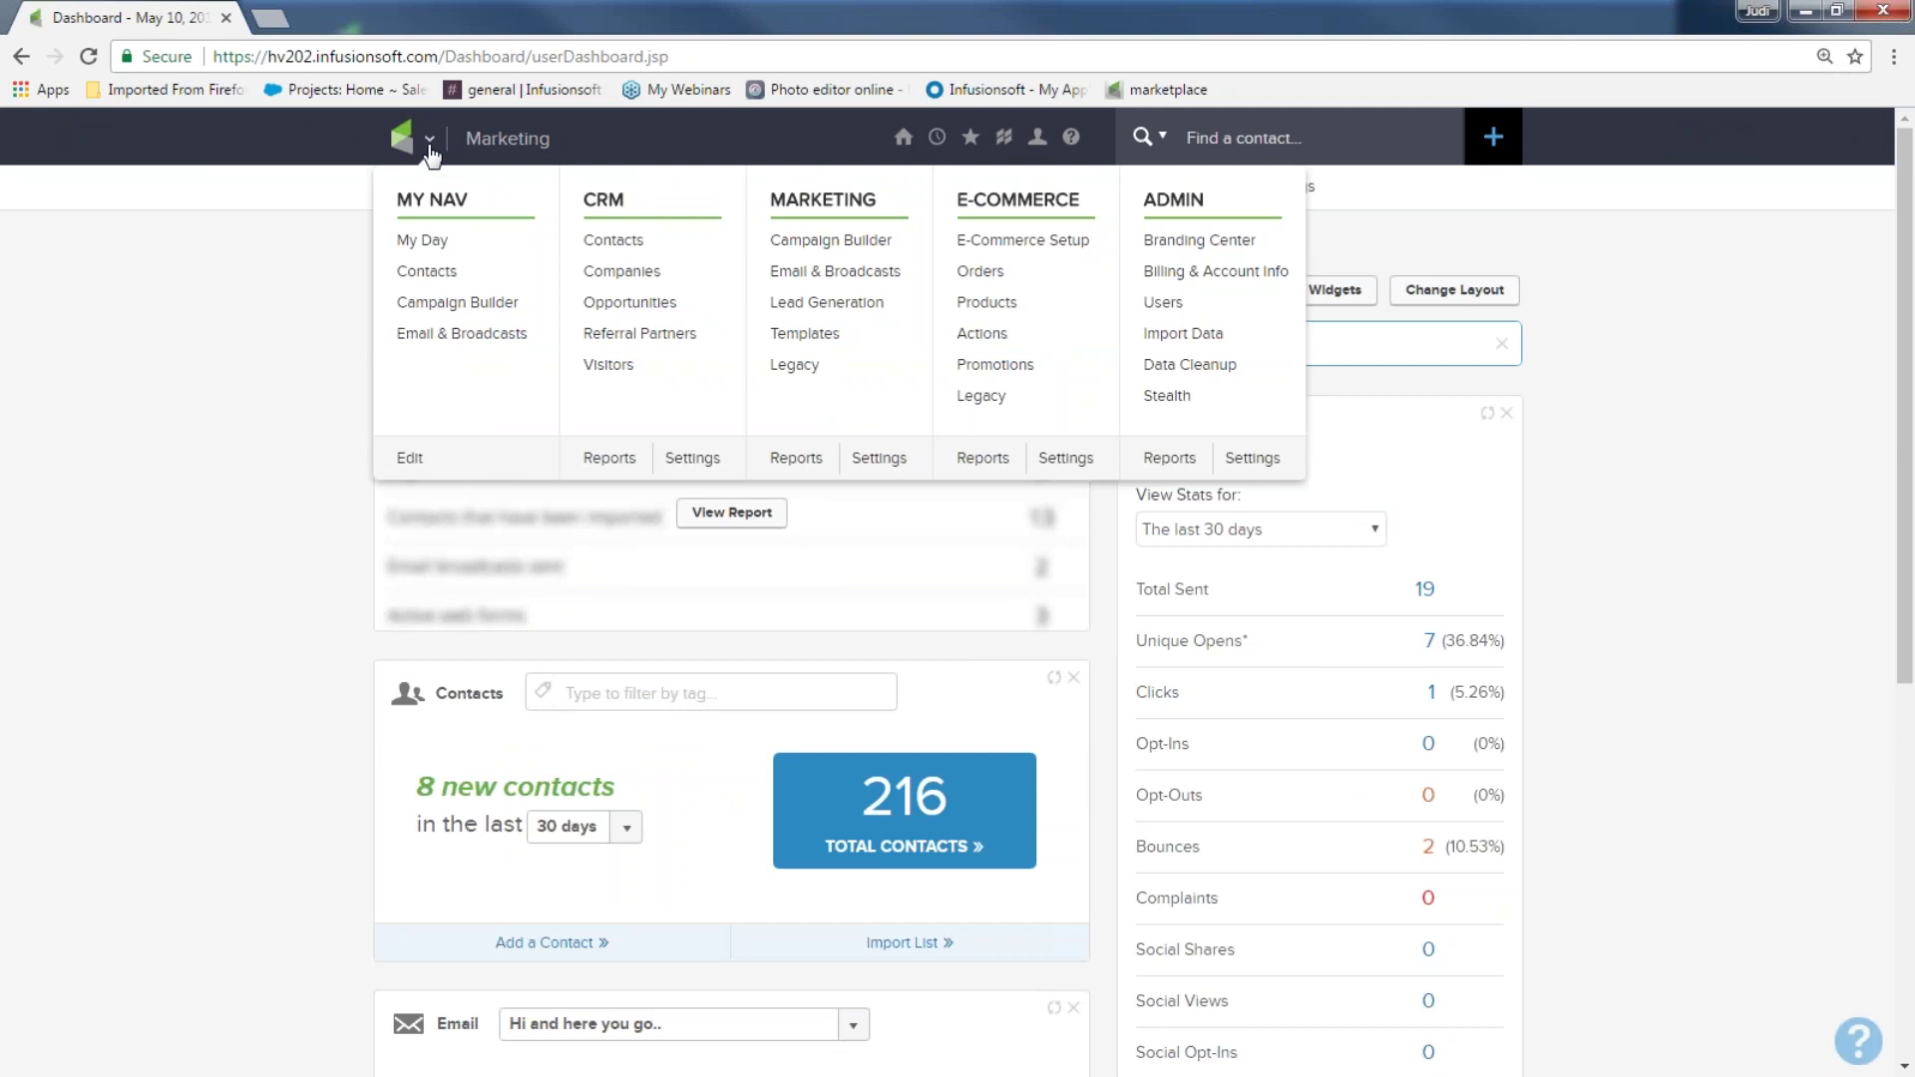
pyautogui.click(819, 275)
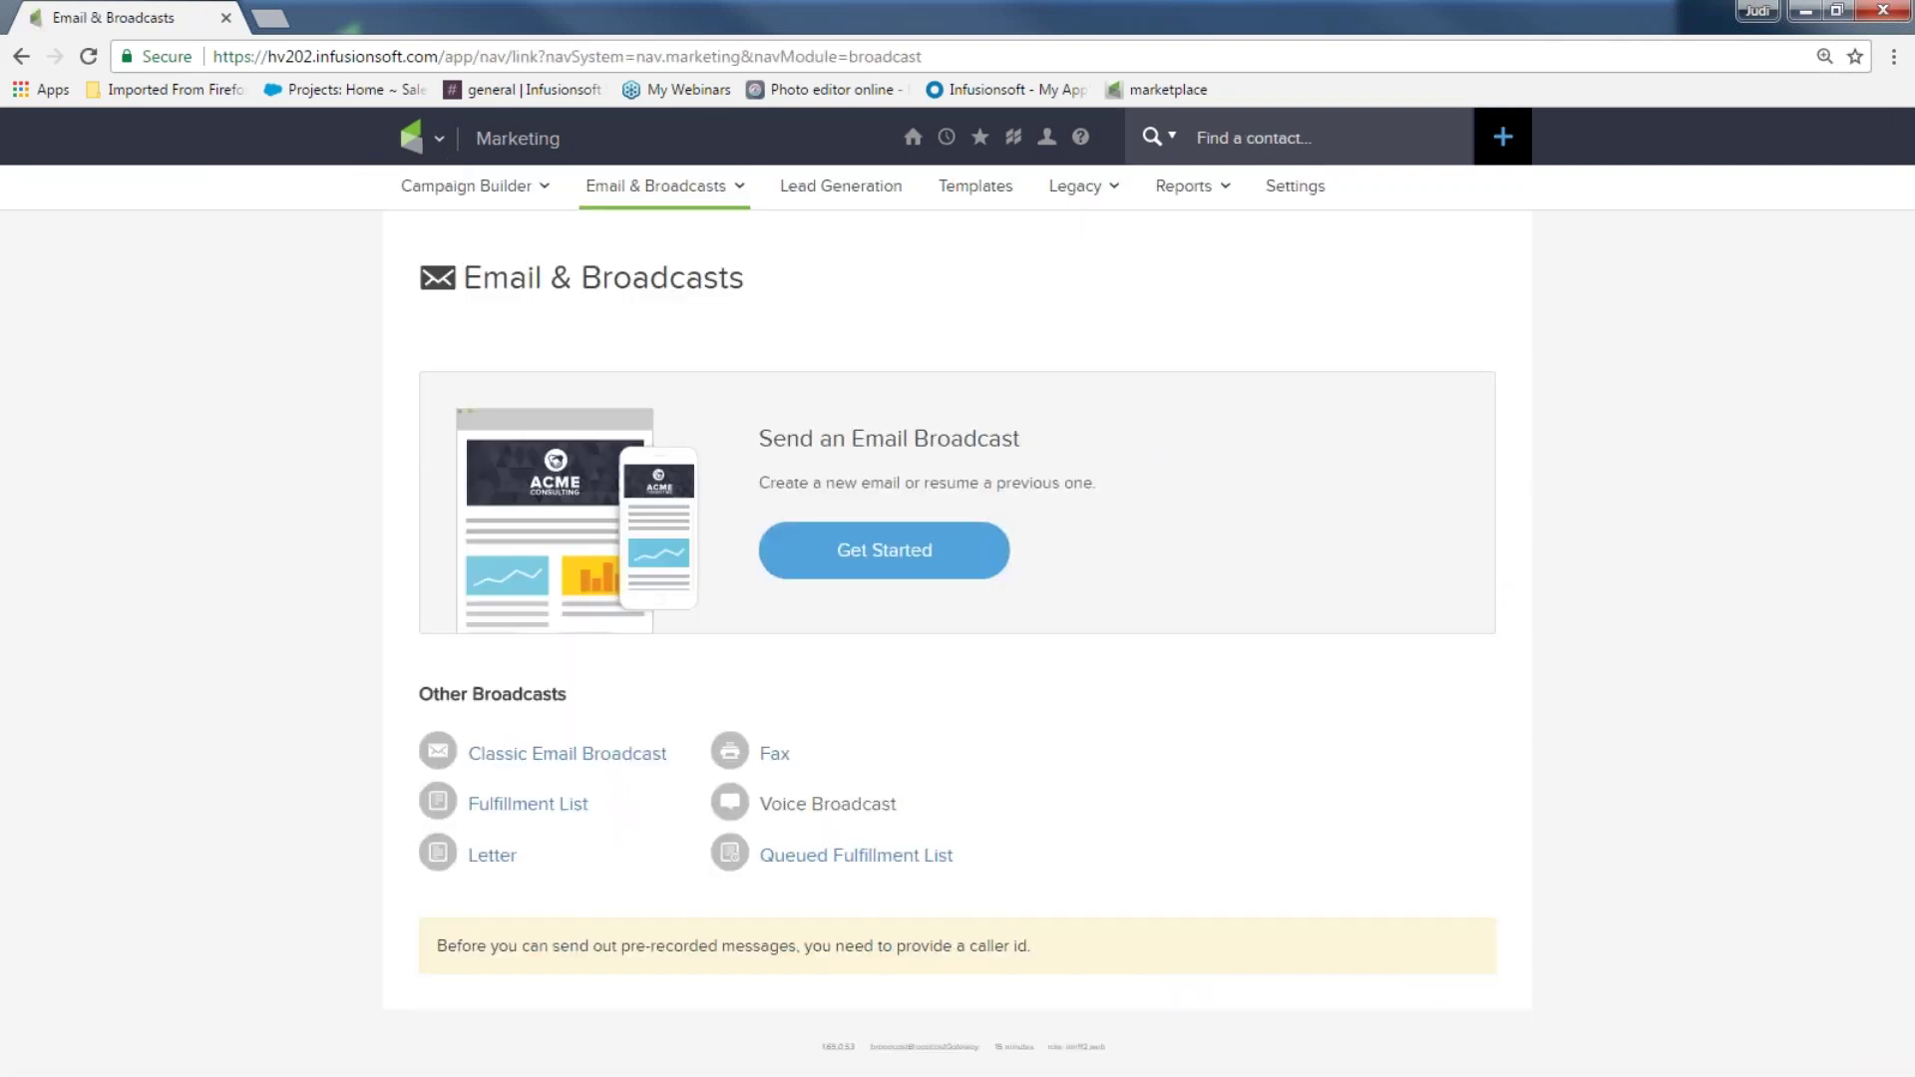
pyautogui.click(883, 551)
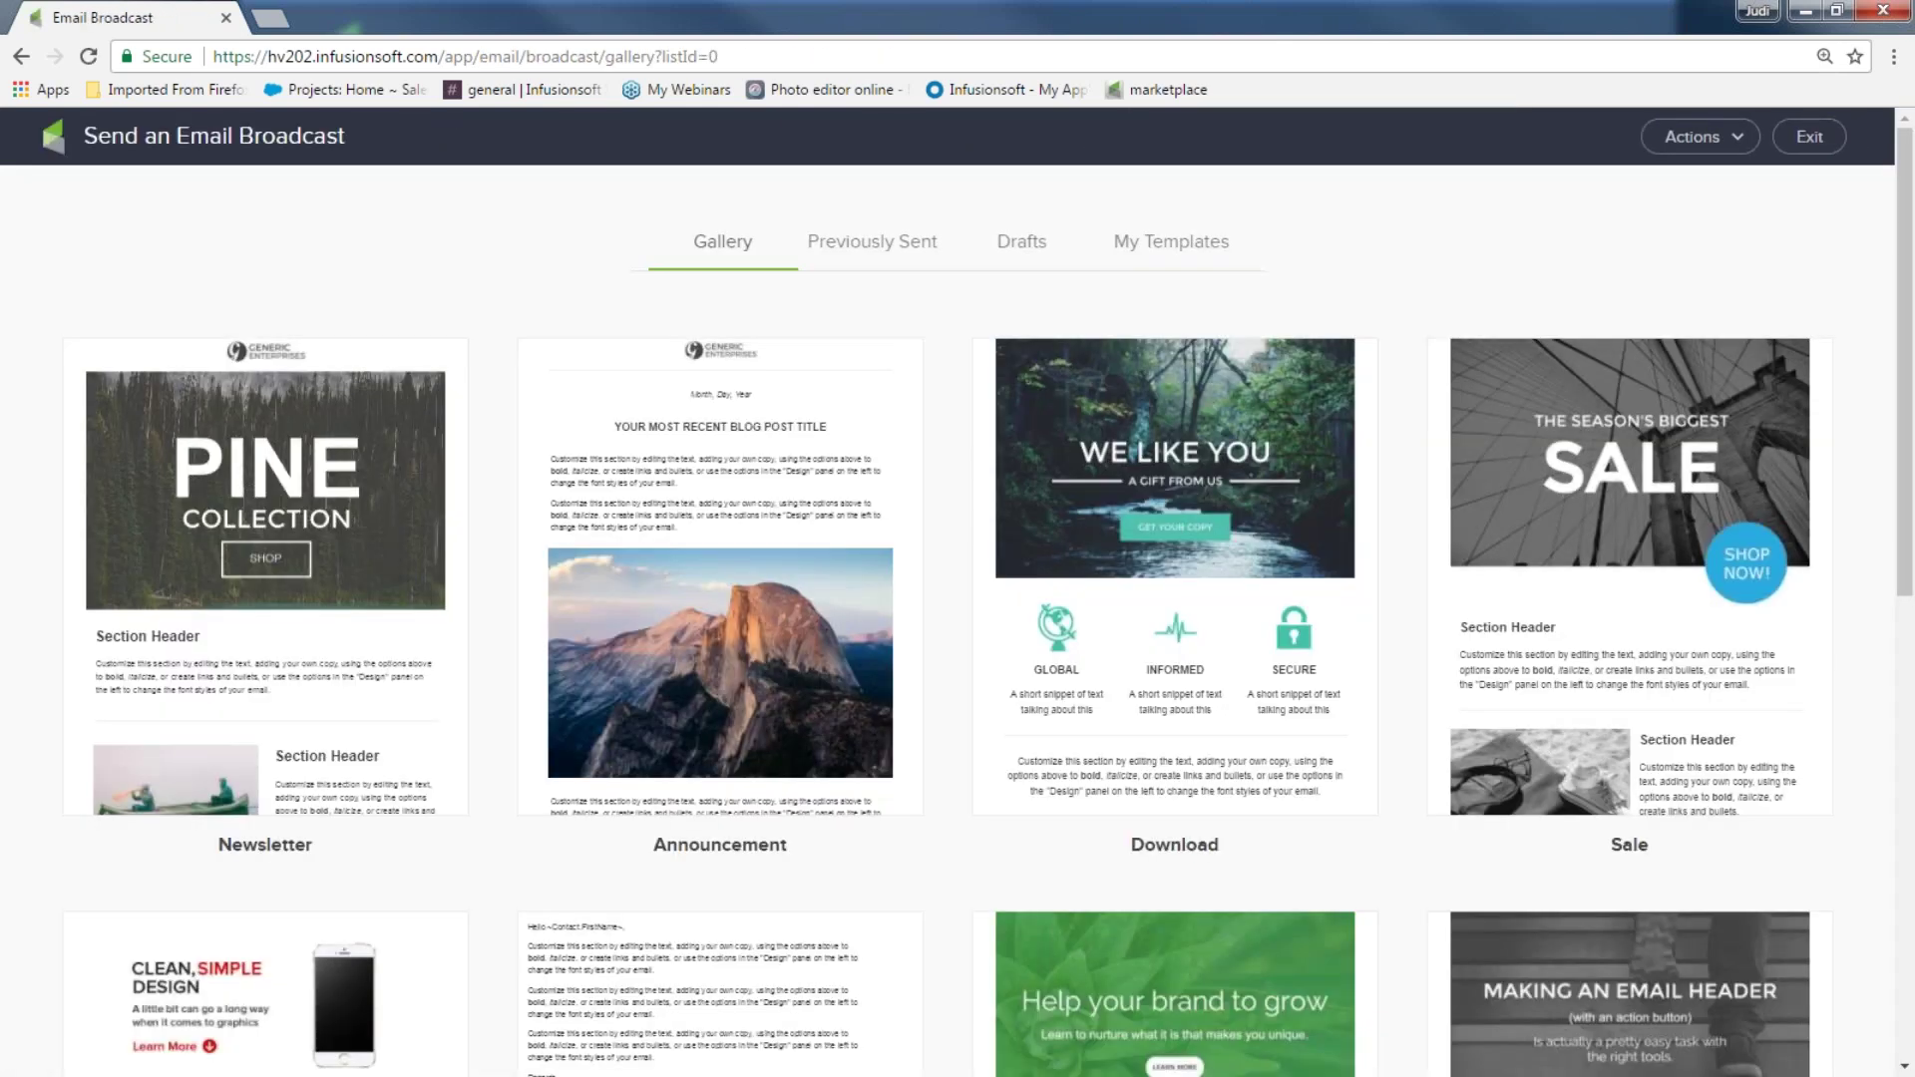
# - Look through the saved templates and use "Happy NL" for the new broadcast
pyautogui.click(1125, 244)
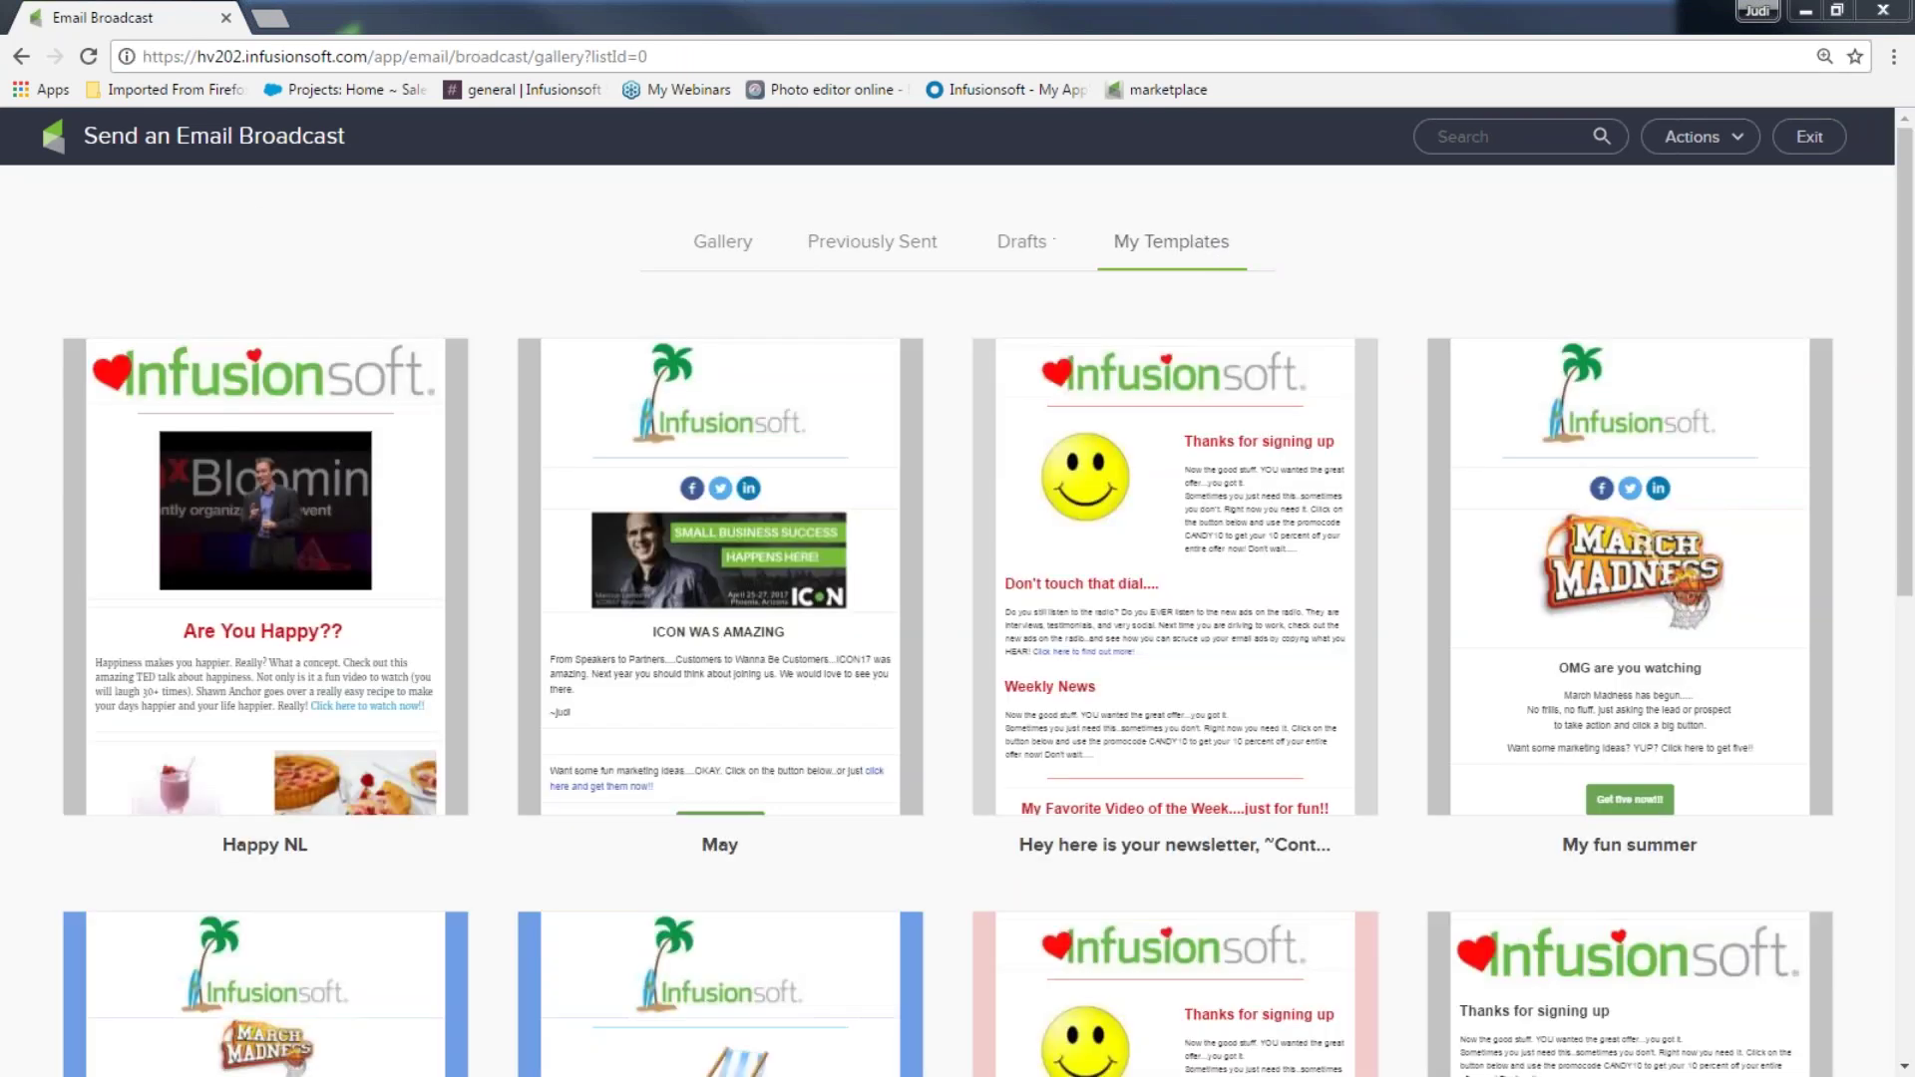
pyautogui.moveTo(334, 406)
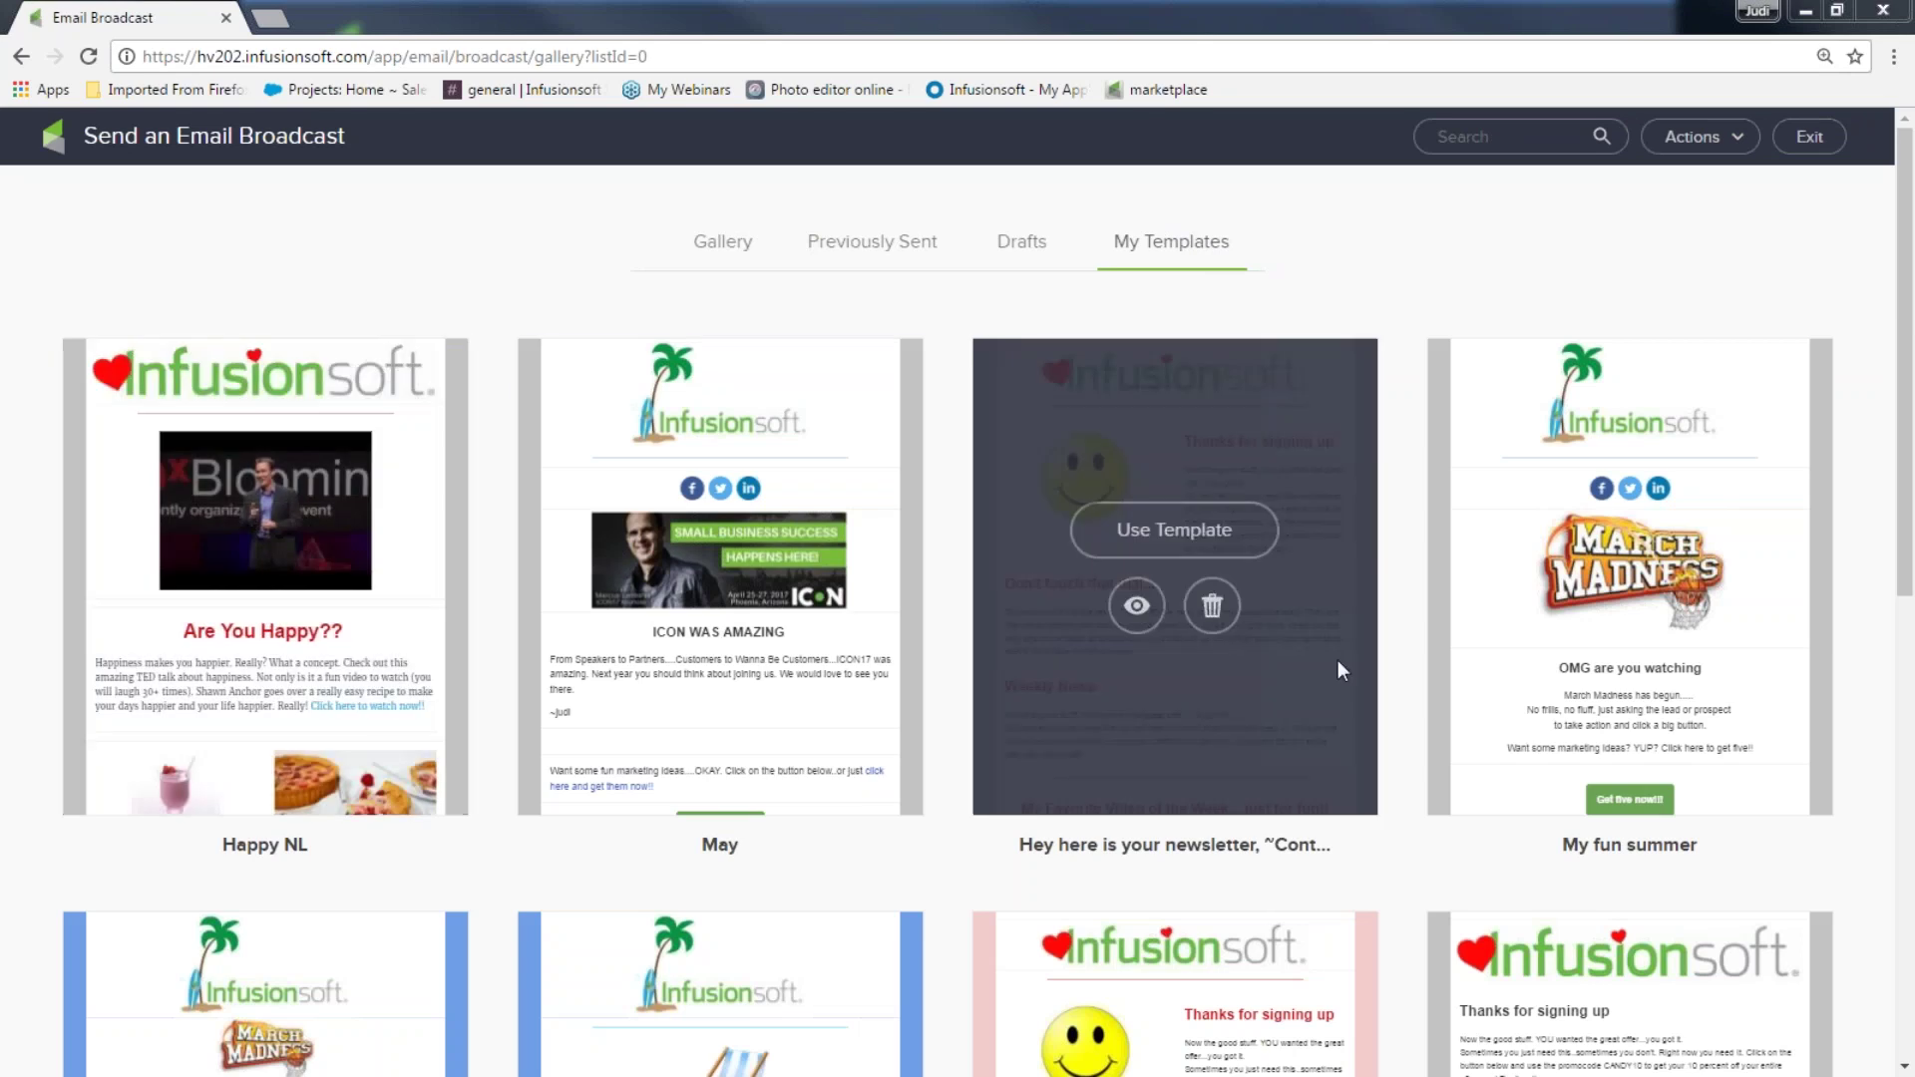
pyautogui.moveTo(1909, 583); pyautogui.dragTo(1912, 1012)
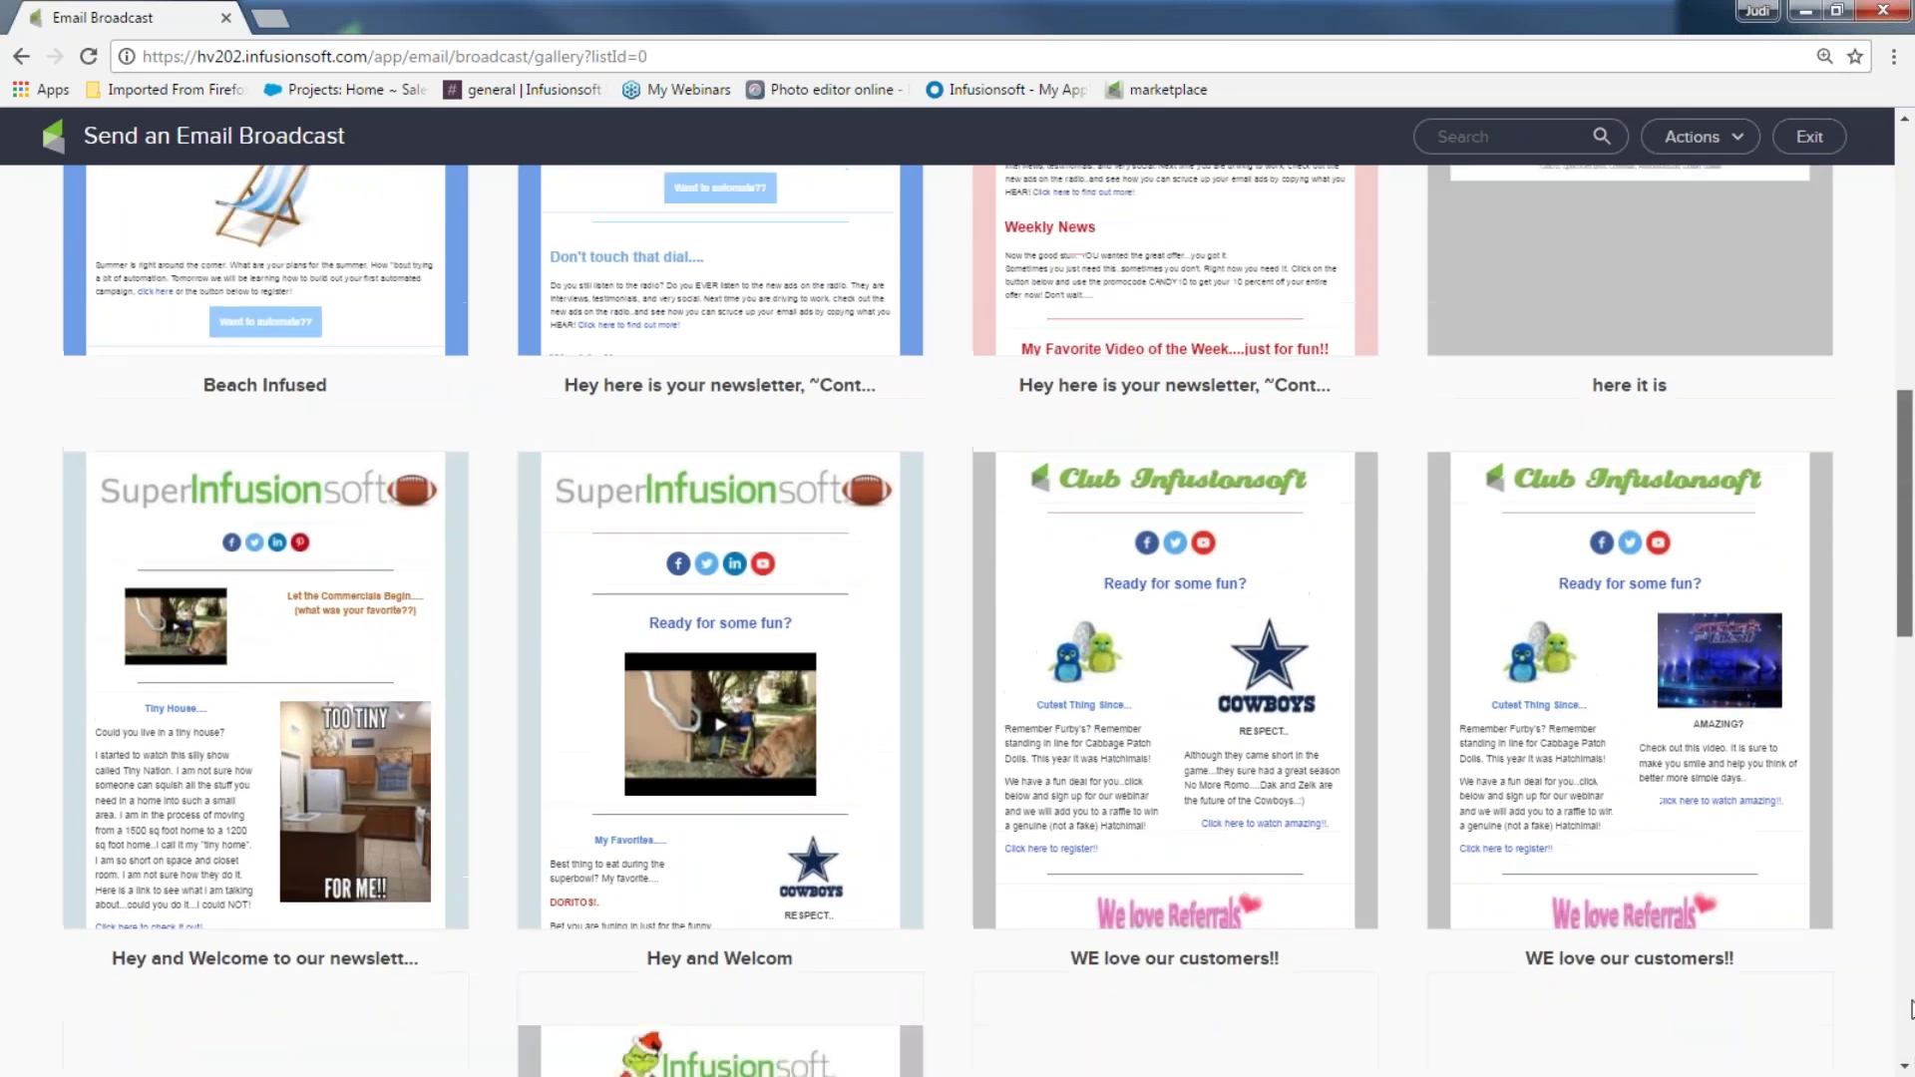
pyautogui.scroll(5, 1908, 902)
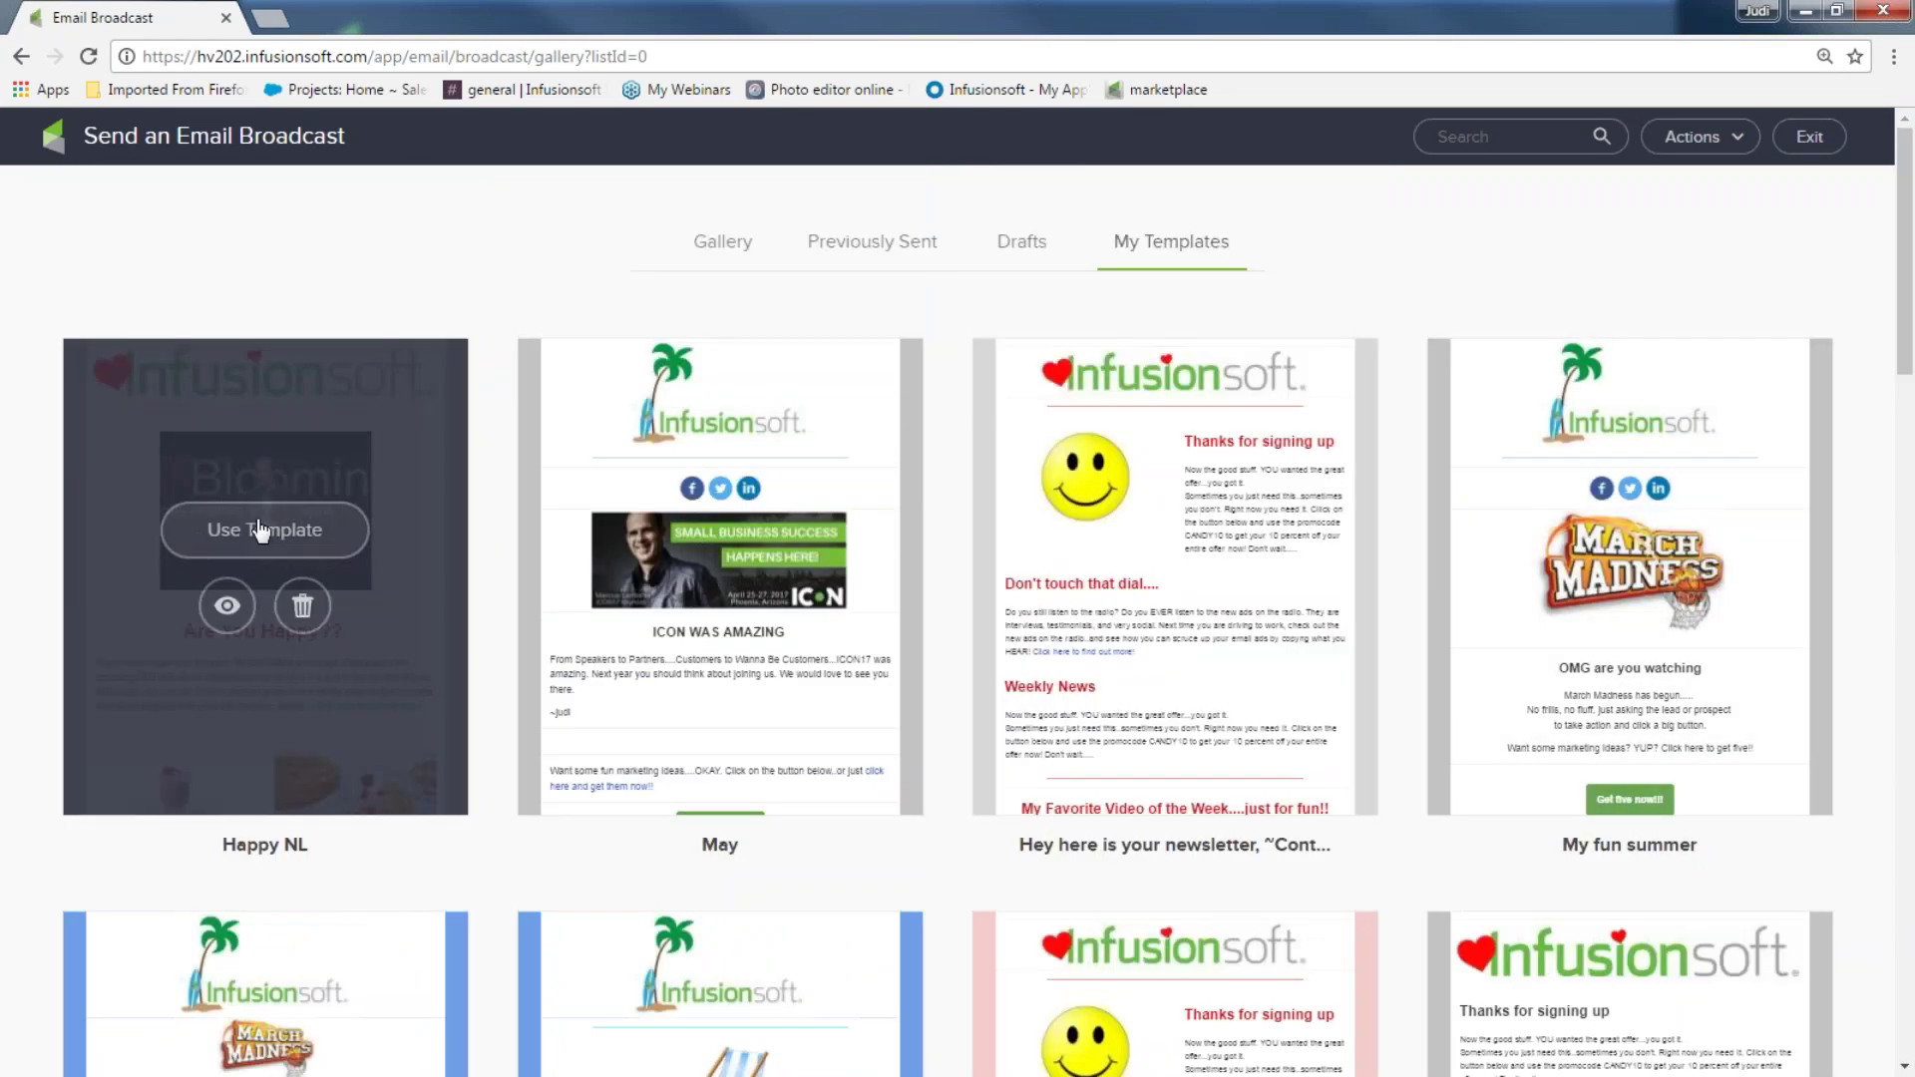
pyautogui.click(262, 529)
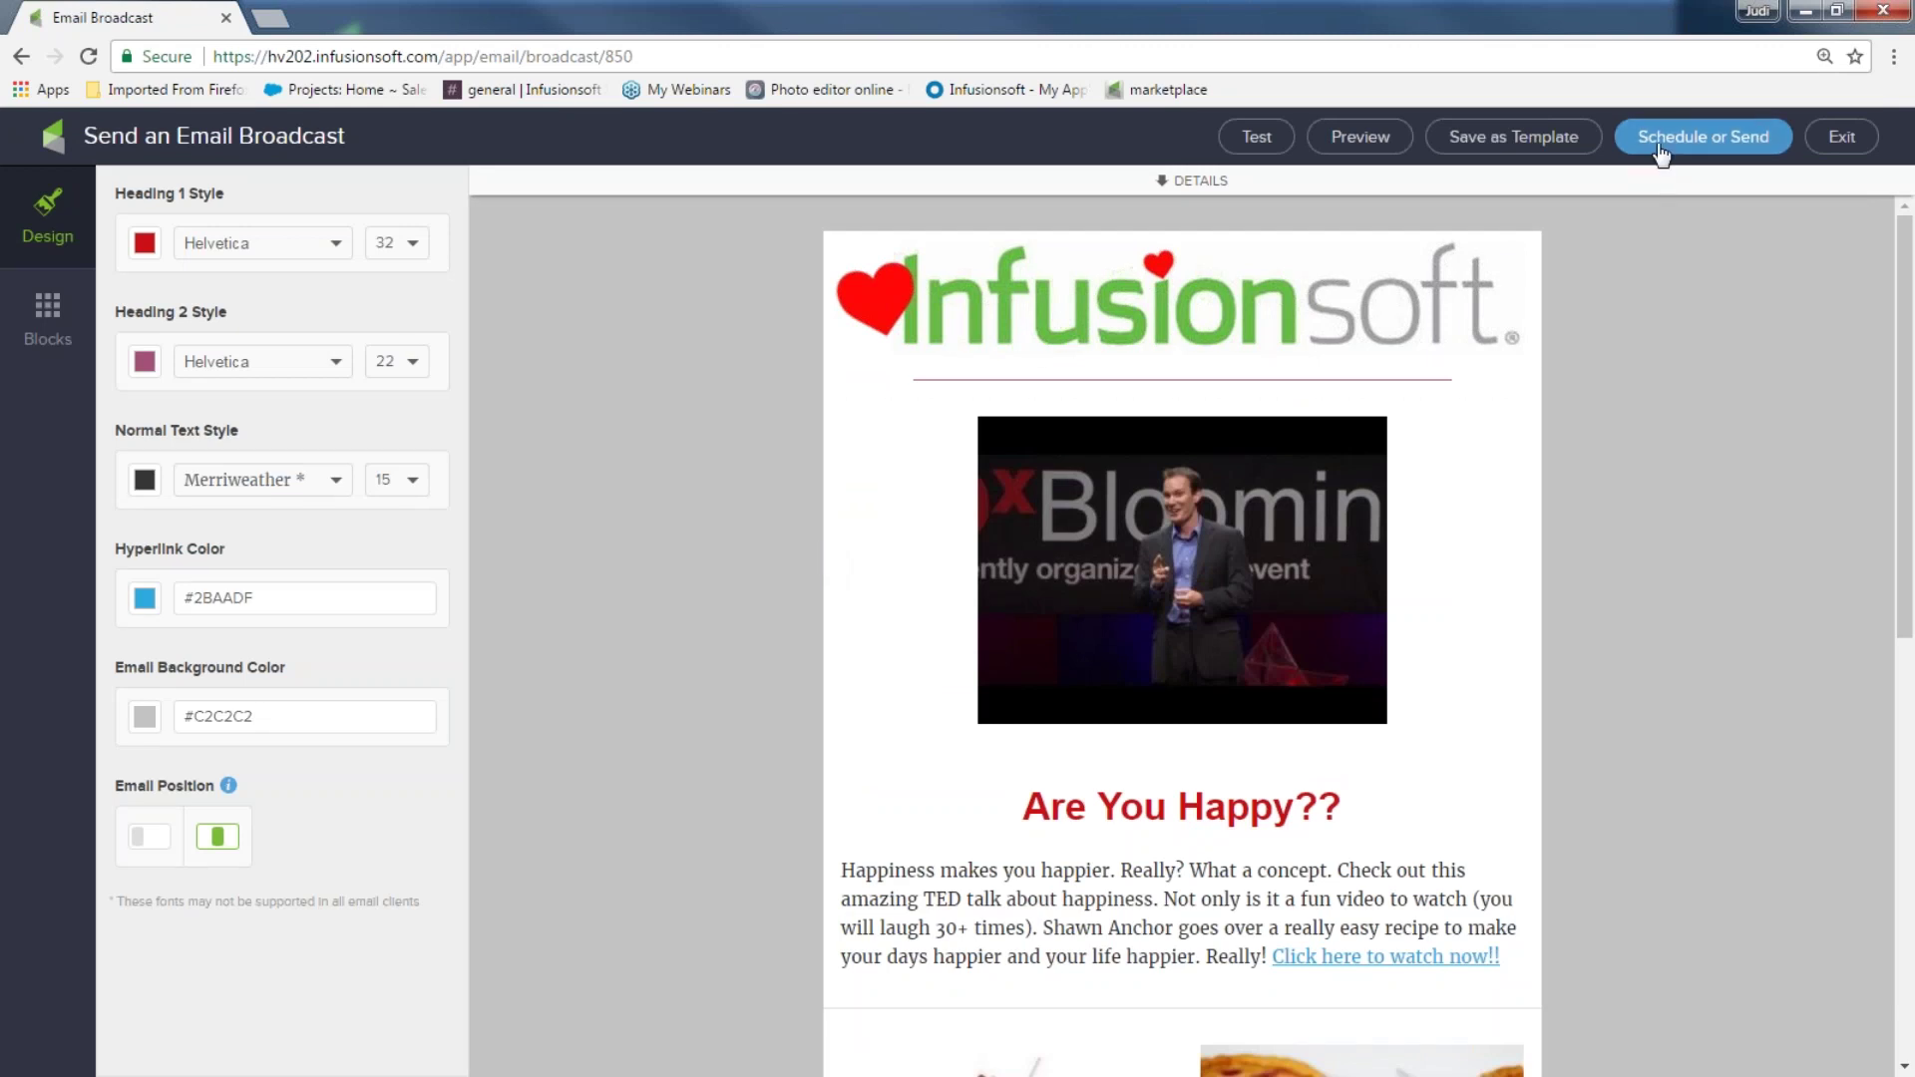
# - Review the email broadcast checklist for sending and close it
pyautogui.click(1732, 149)
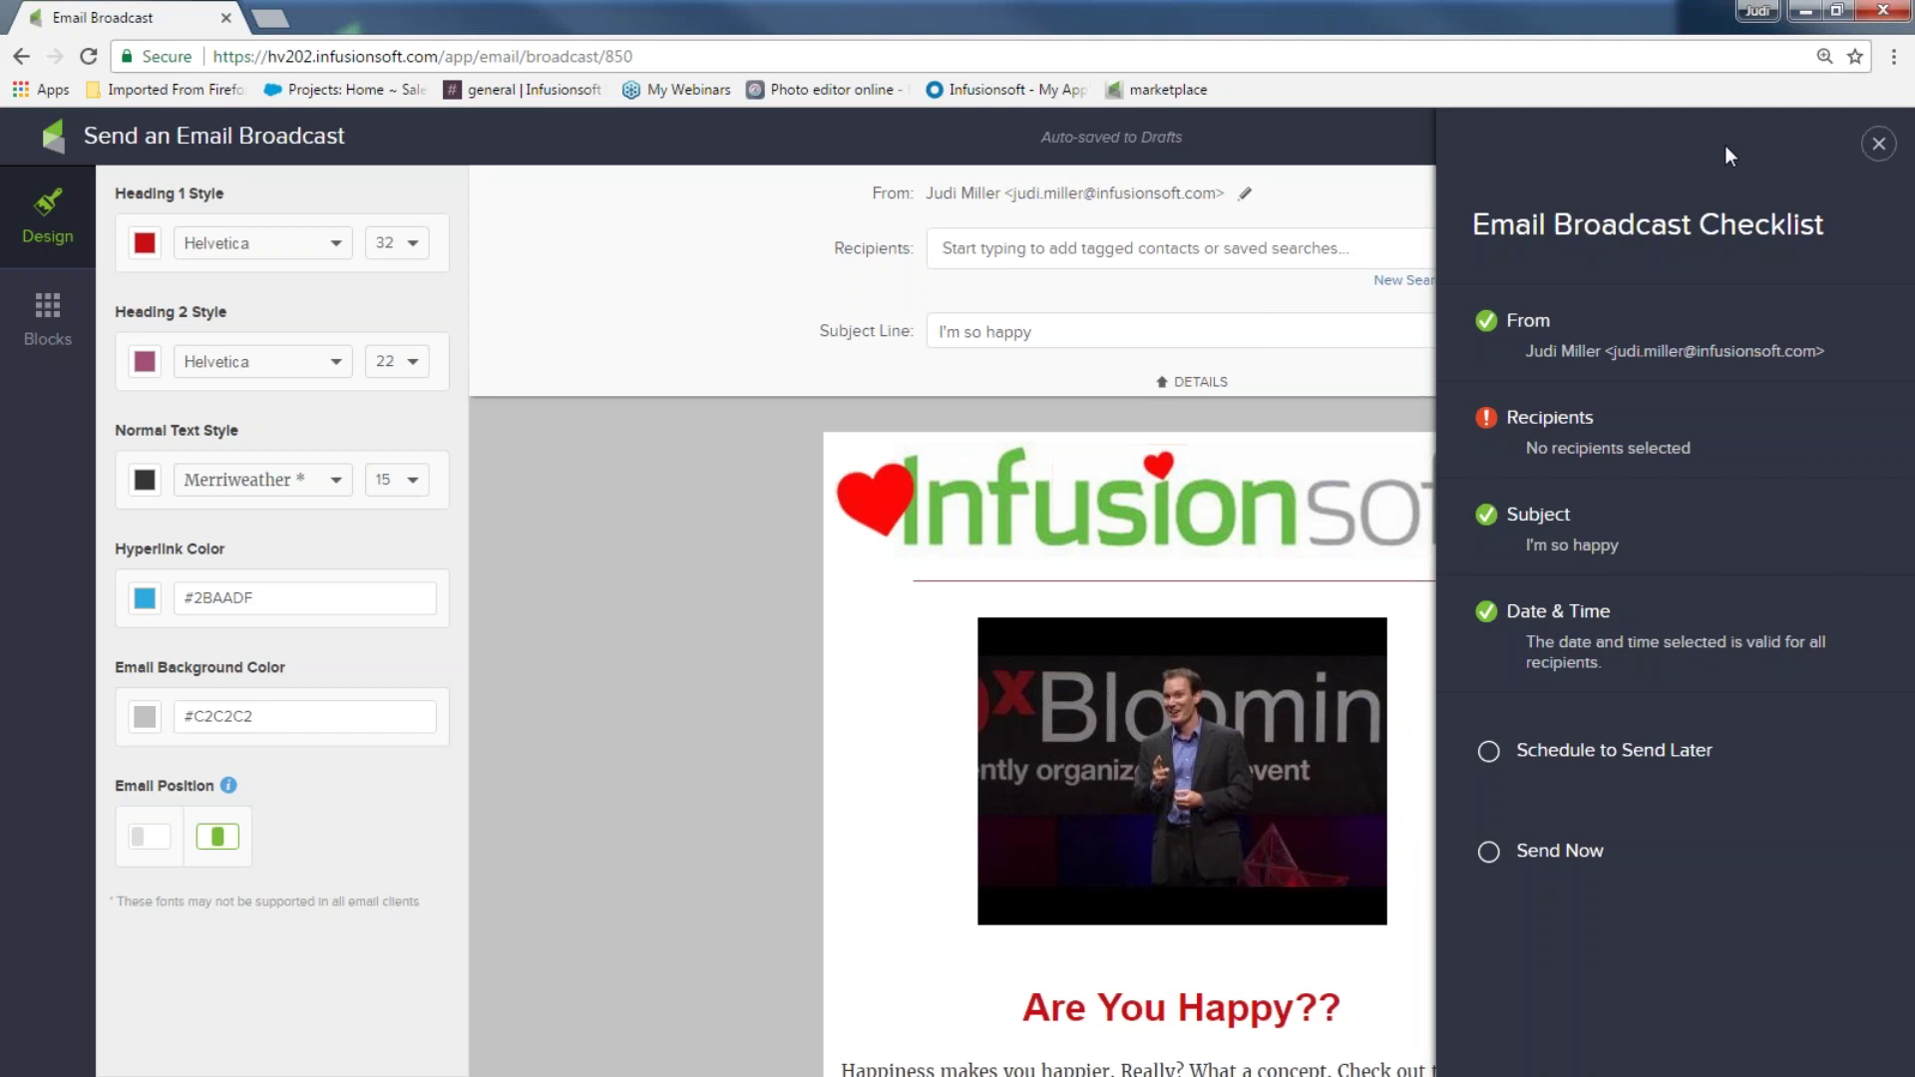
pyautogui.click(1878, 143)
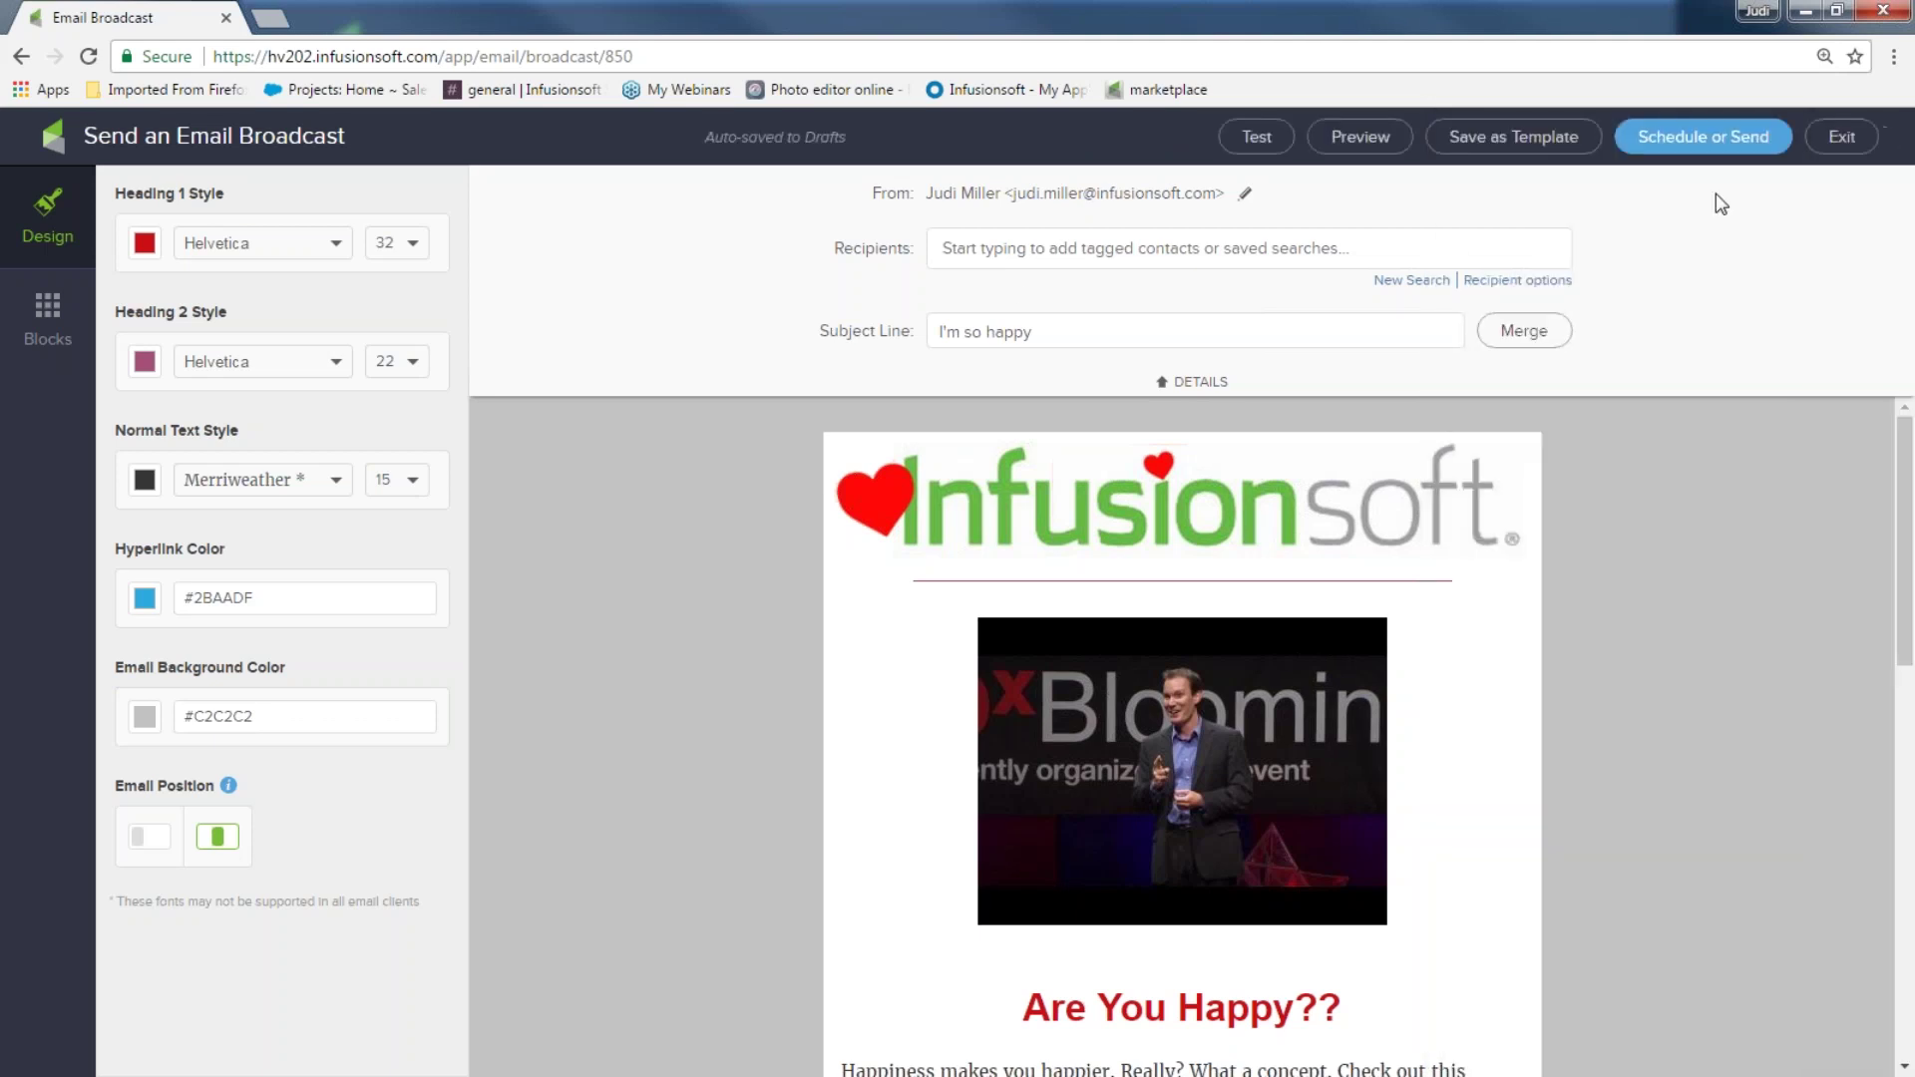
# - Try the saved search "123 Search May attendees" as the broadcast's recipients and remove it again
pyautogui.click(969, 247)
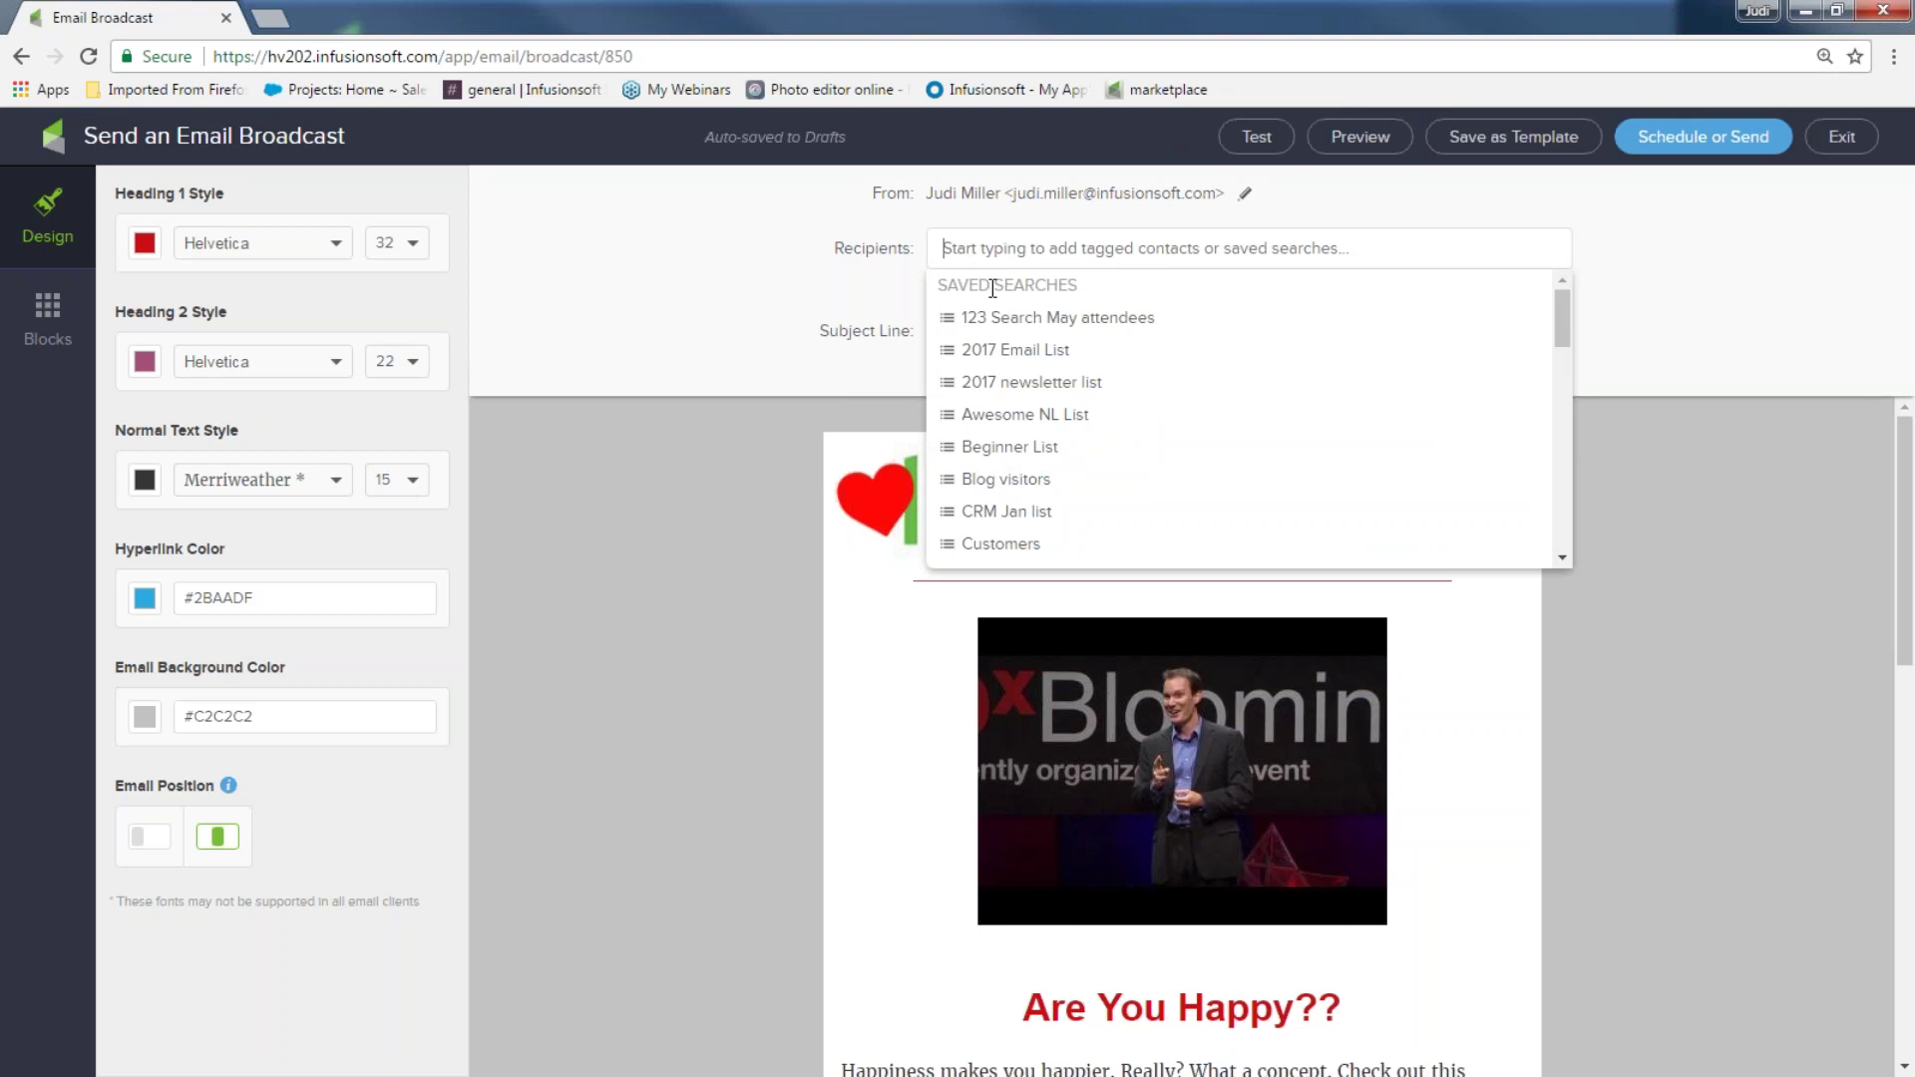
pyautogui.click(1007, 317)
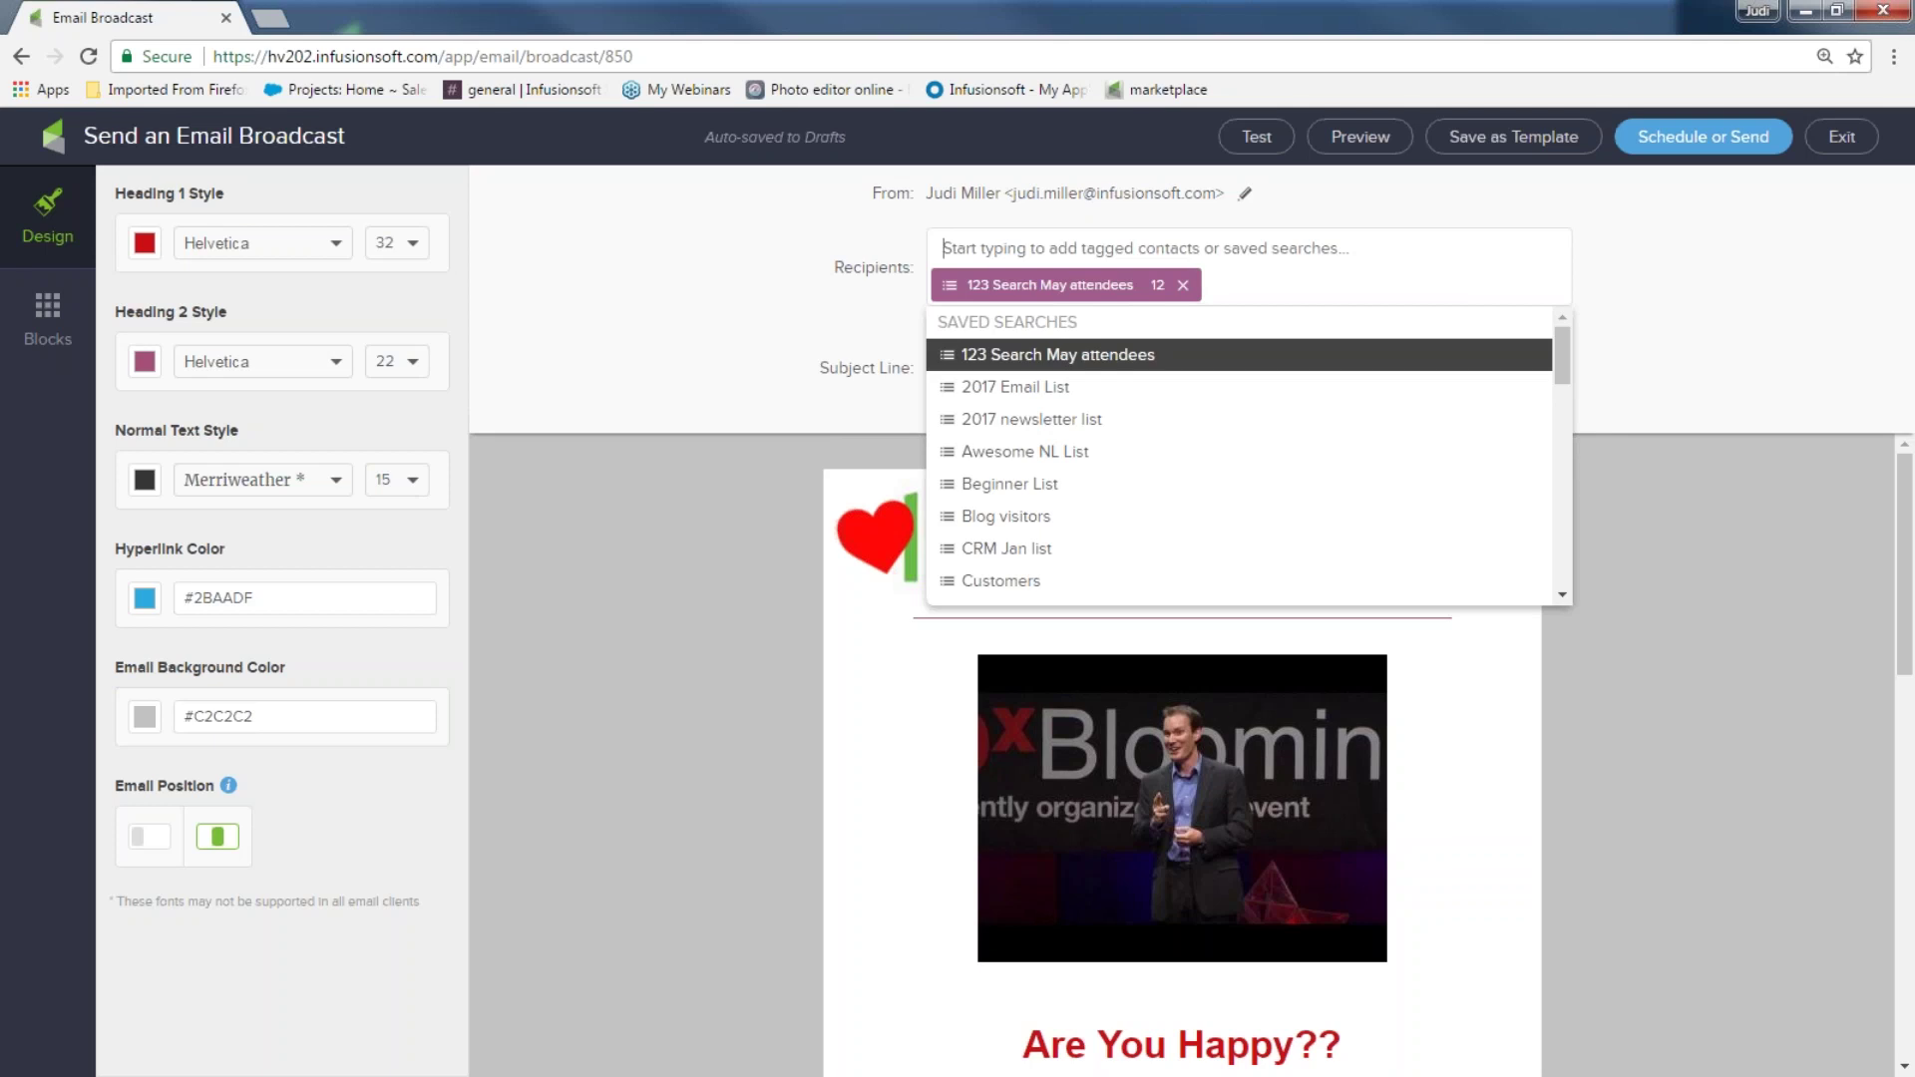
pyautogui.click(1184, 287)
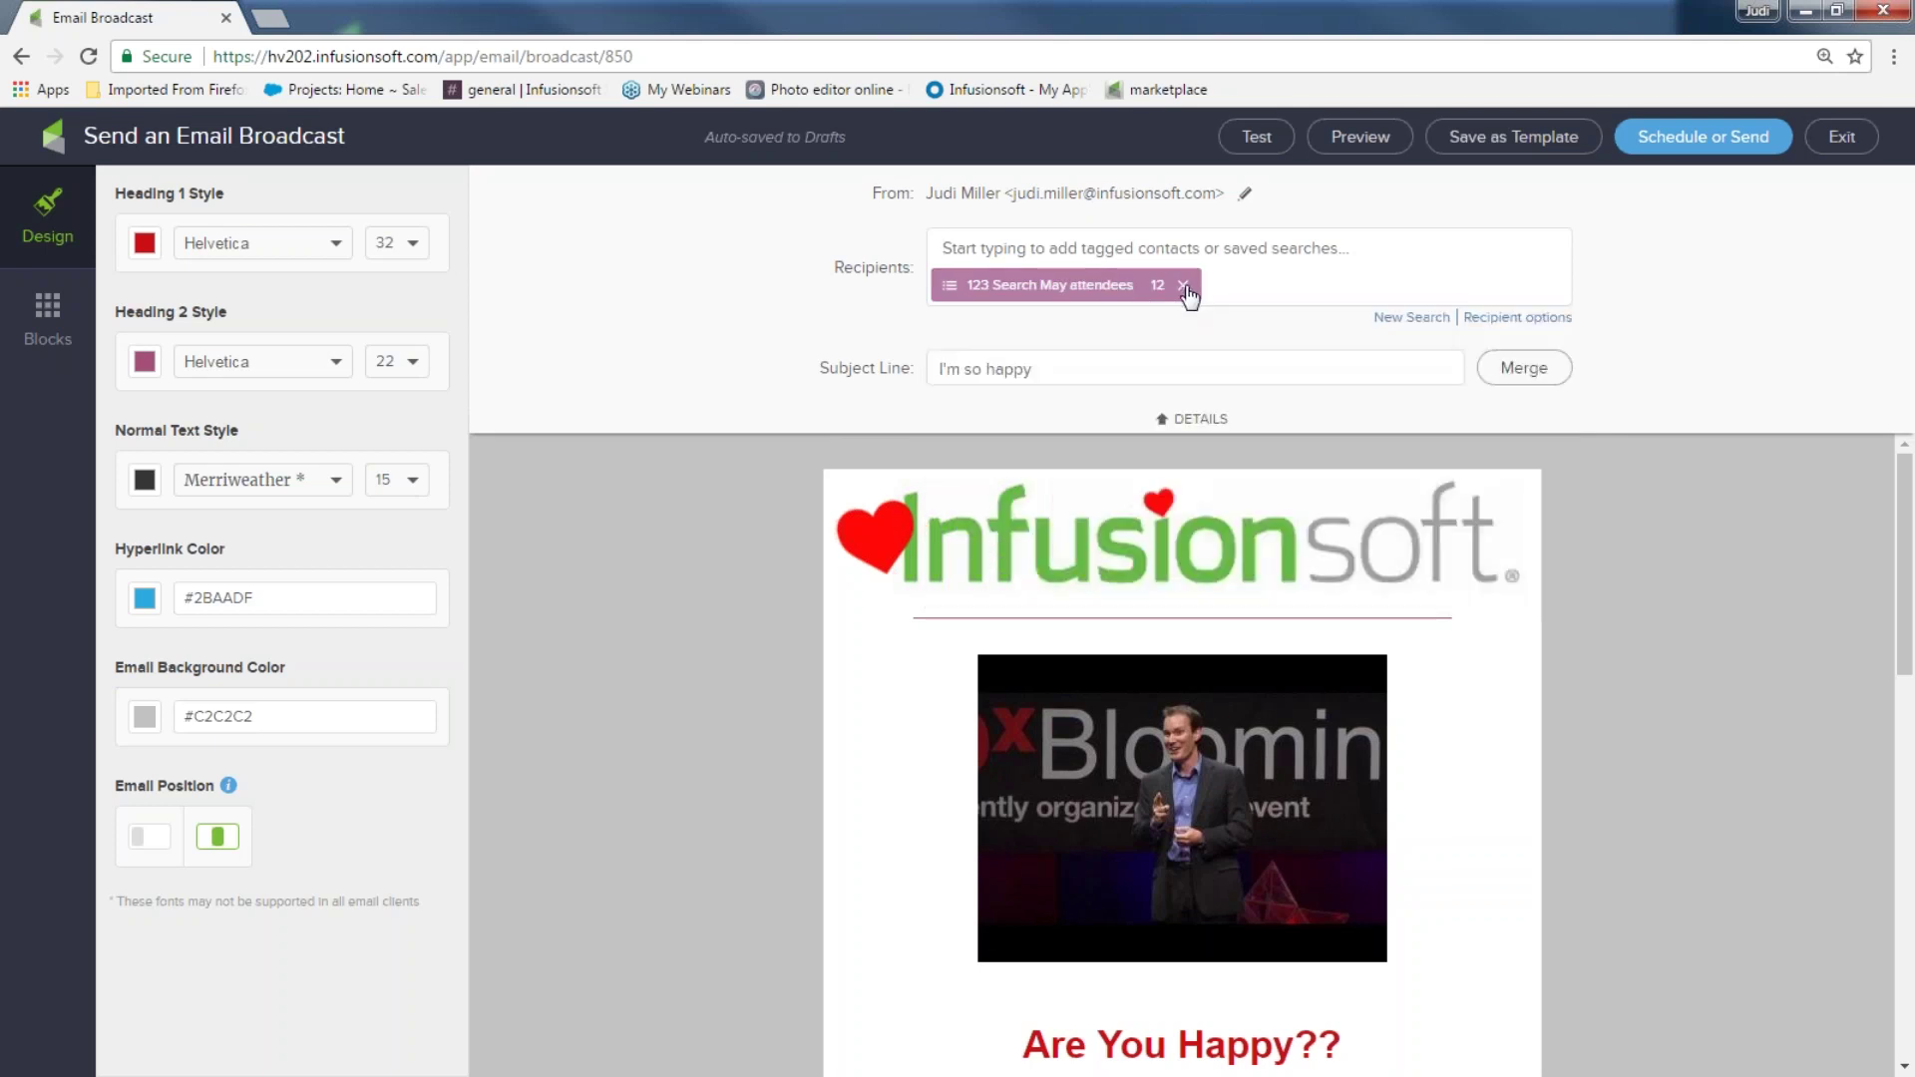
pyautogui.click(1184, 286)
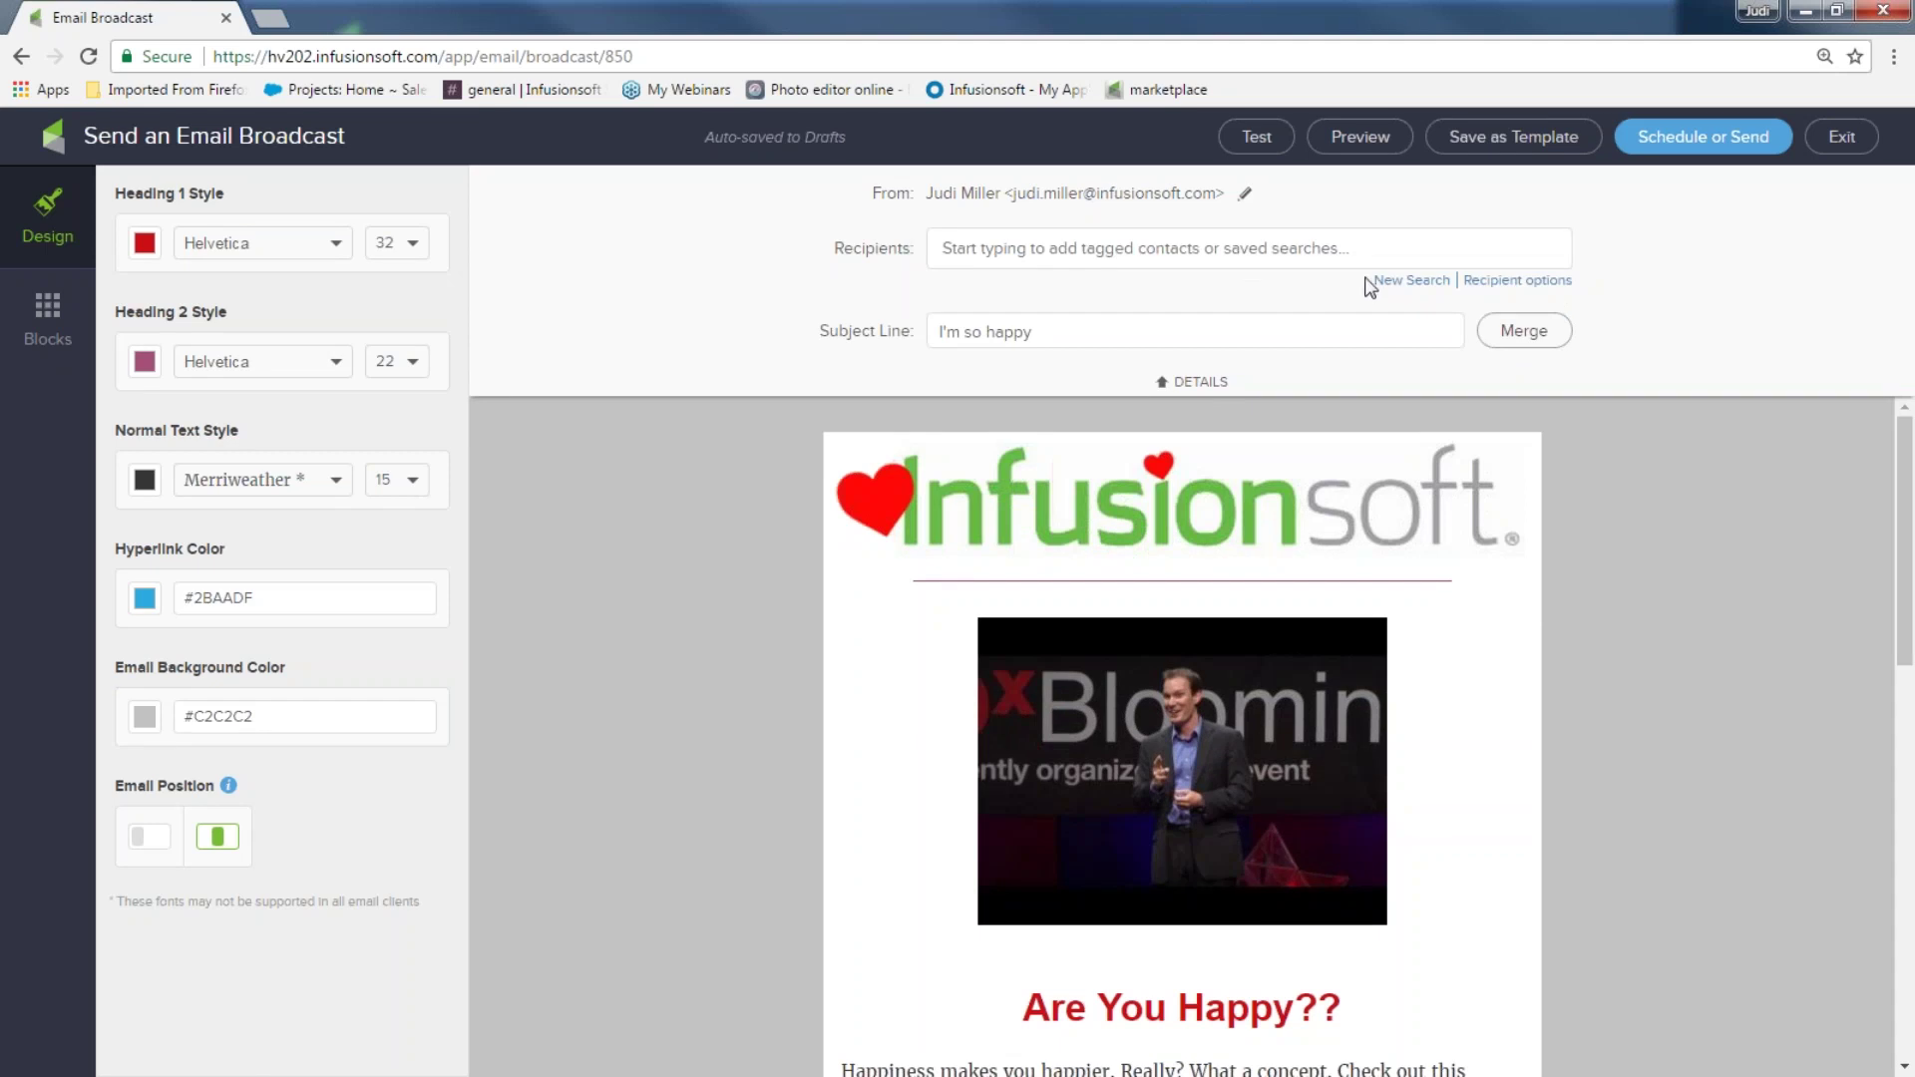
# - Try an unfiltered new contact search as the recipient list and remove that list
pyautogui.click(1414, 287)
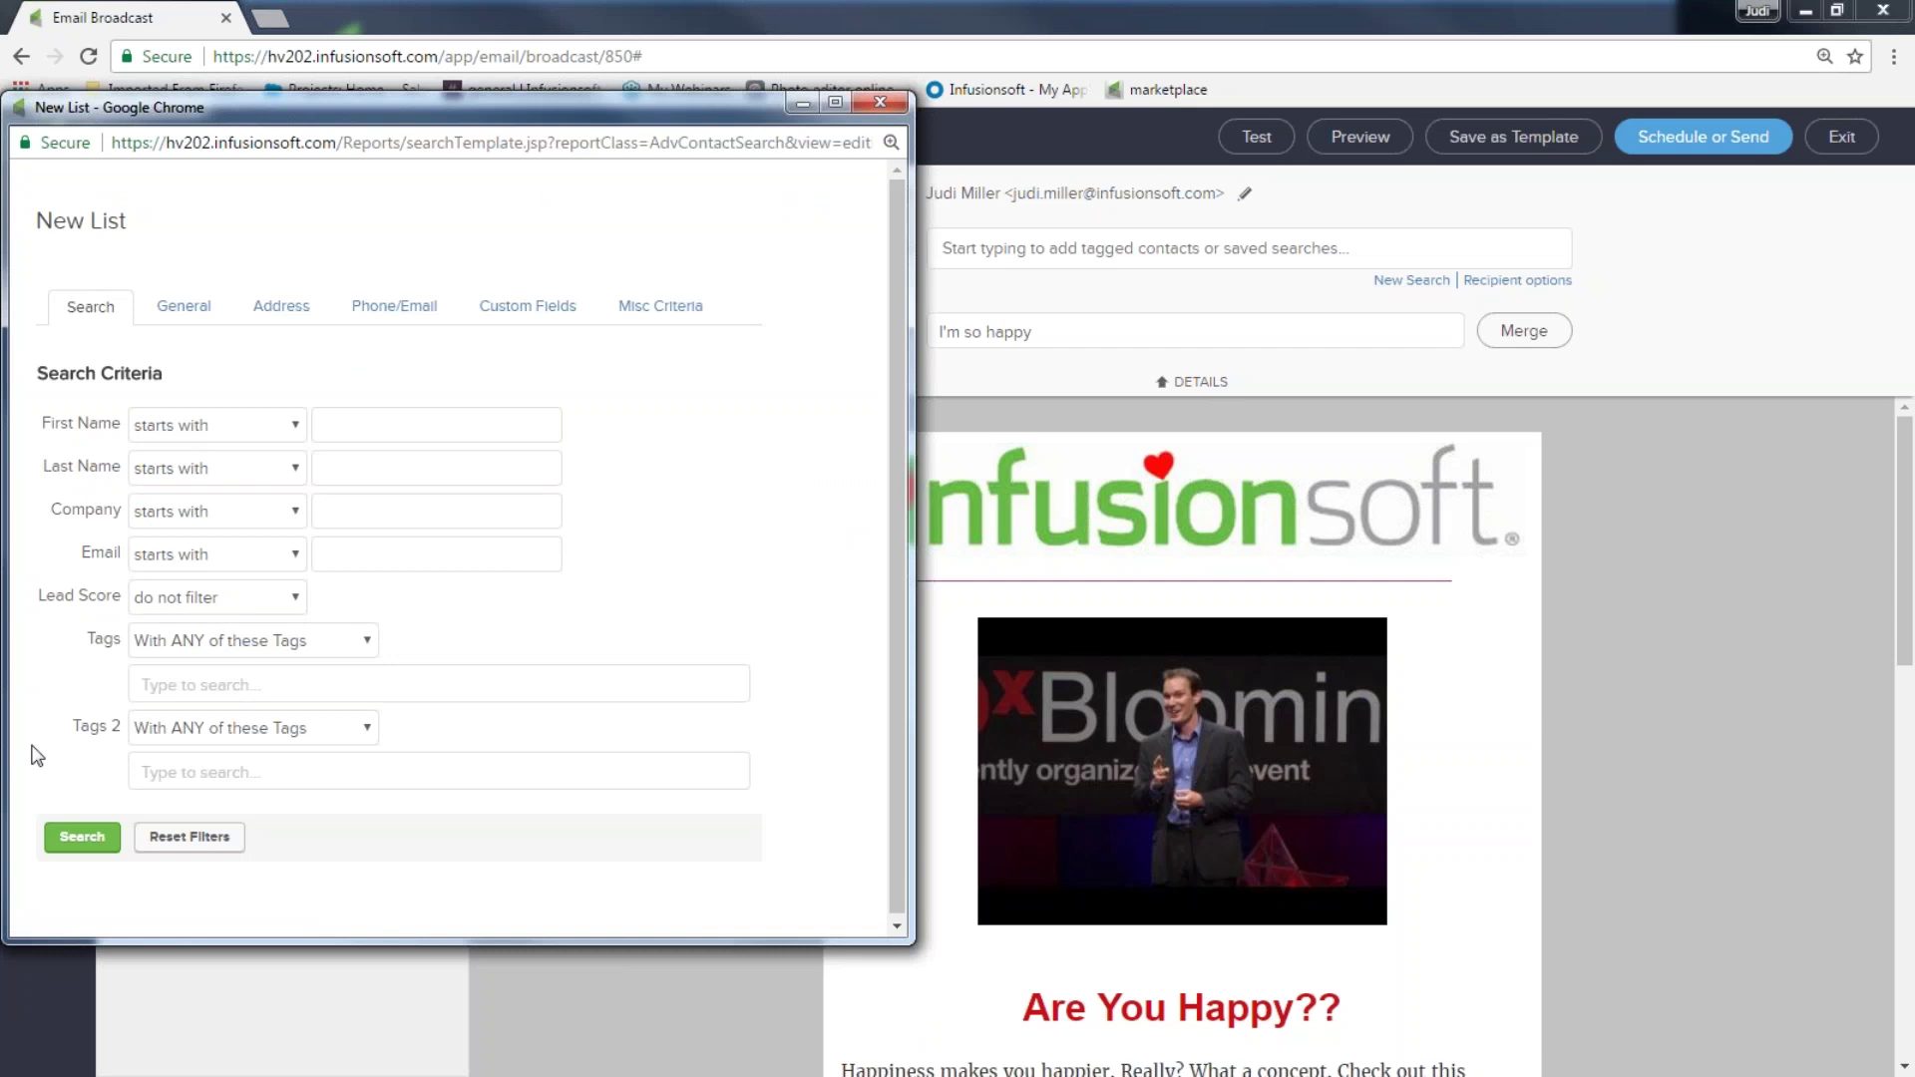
pyautogui.click(75, 841)
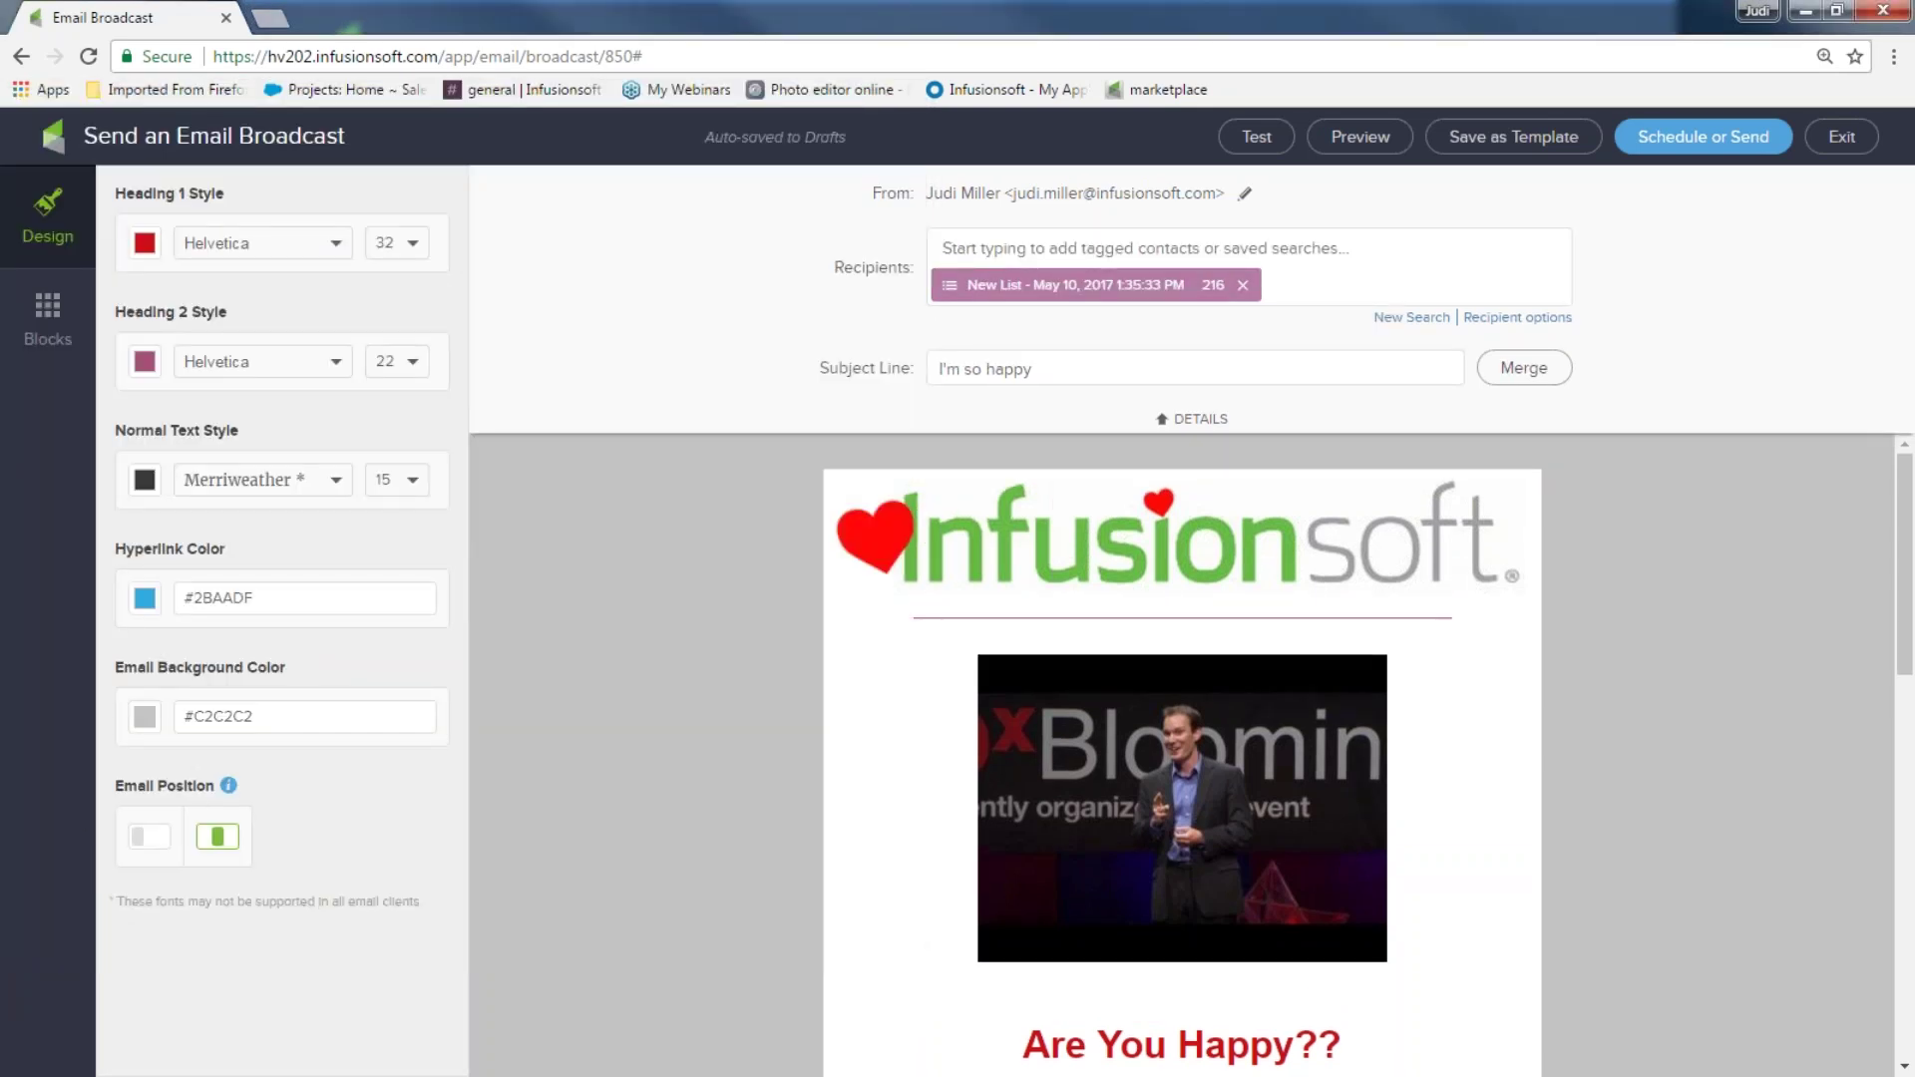
pyautogui.click(1243, 290)
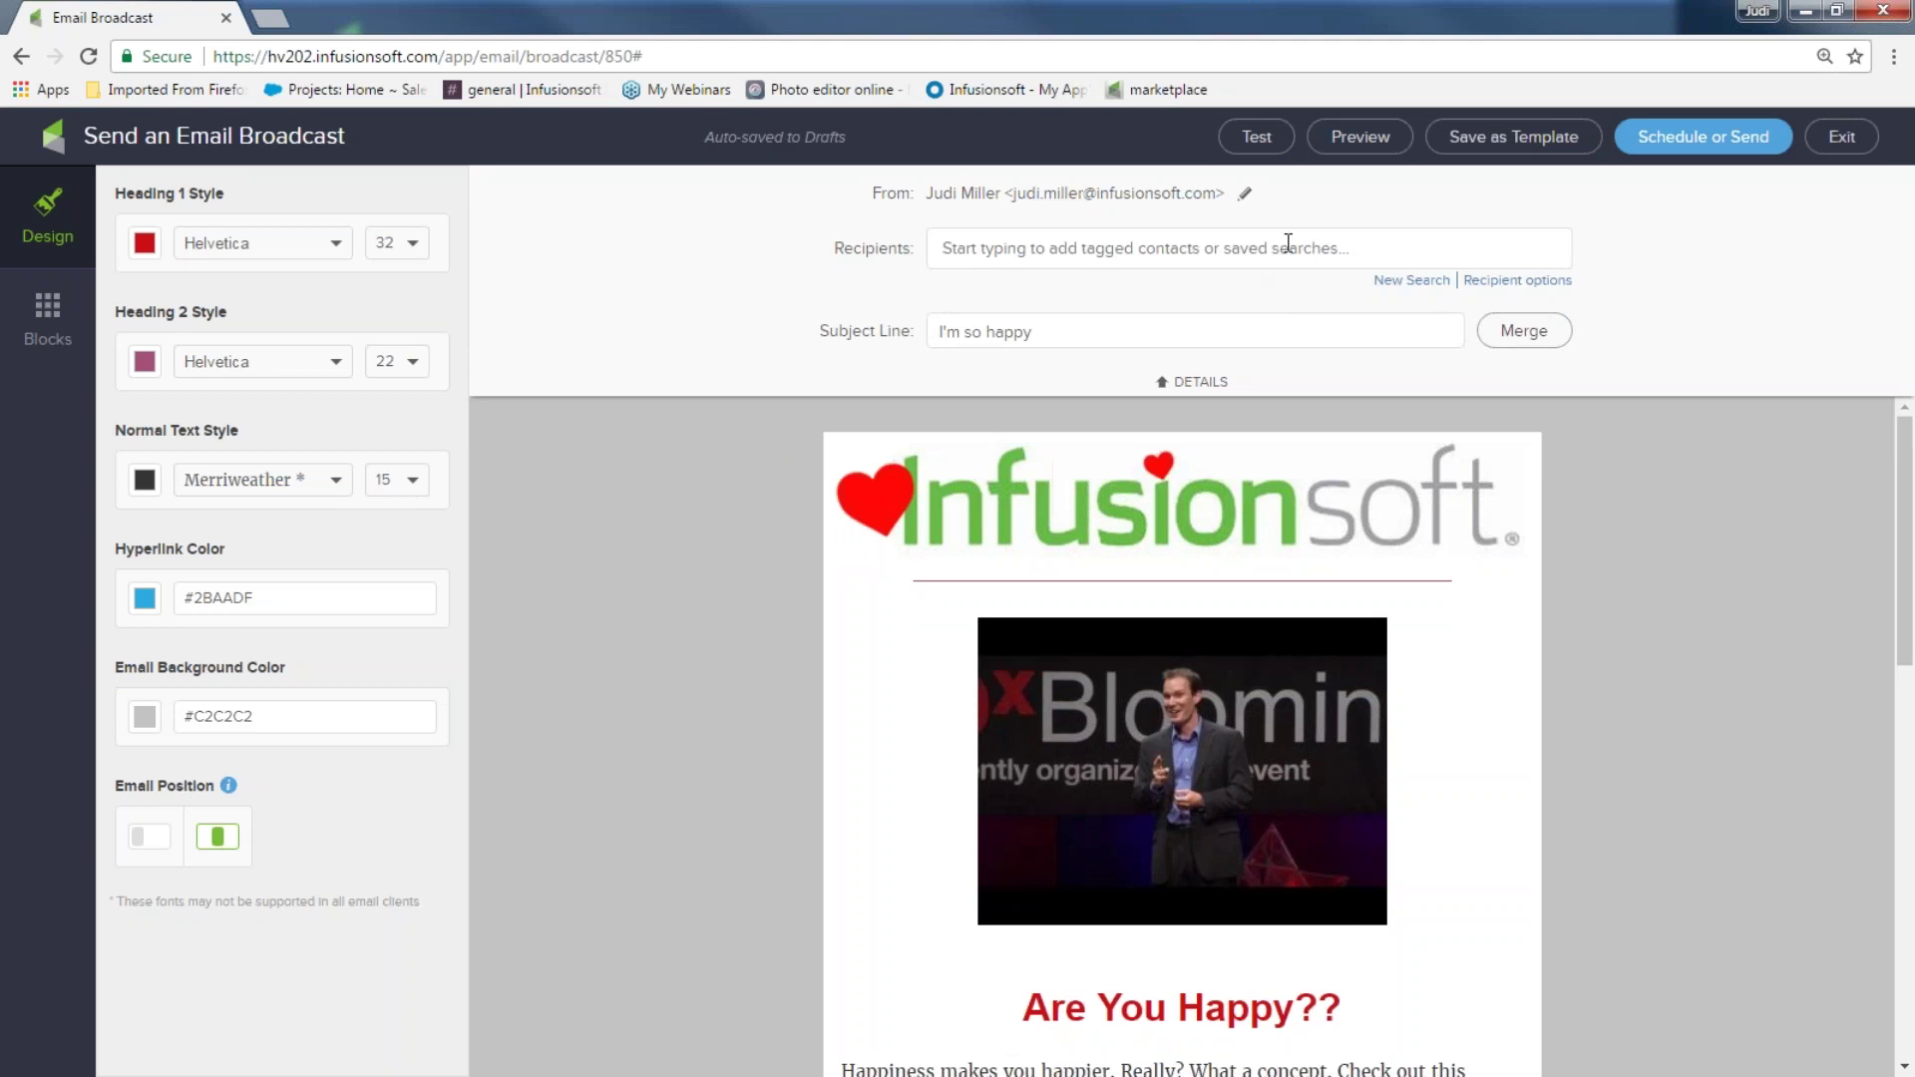
# - Start a new recipient search for contacts with any of the tags "downloaded ideas" and "Beginner Yoga Student"
pyautogui.click(1412, 282)
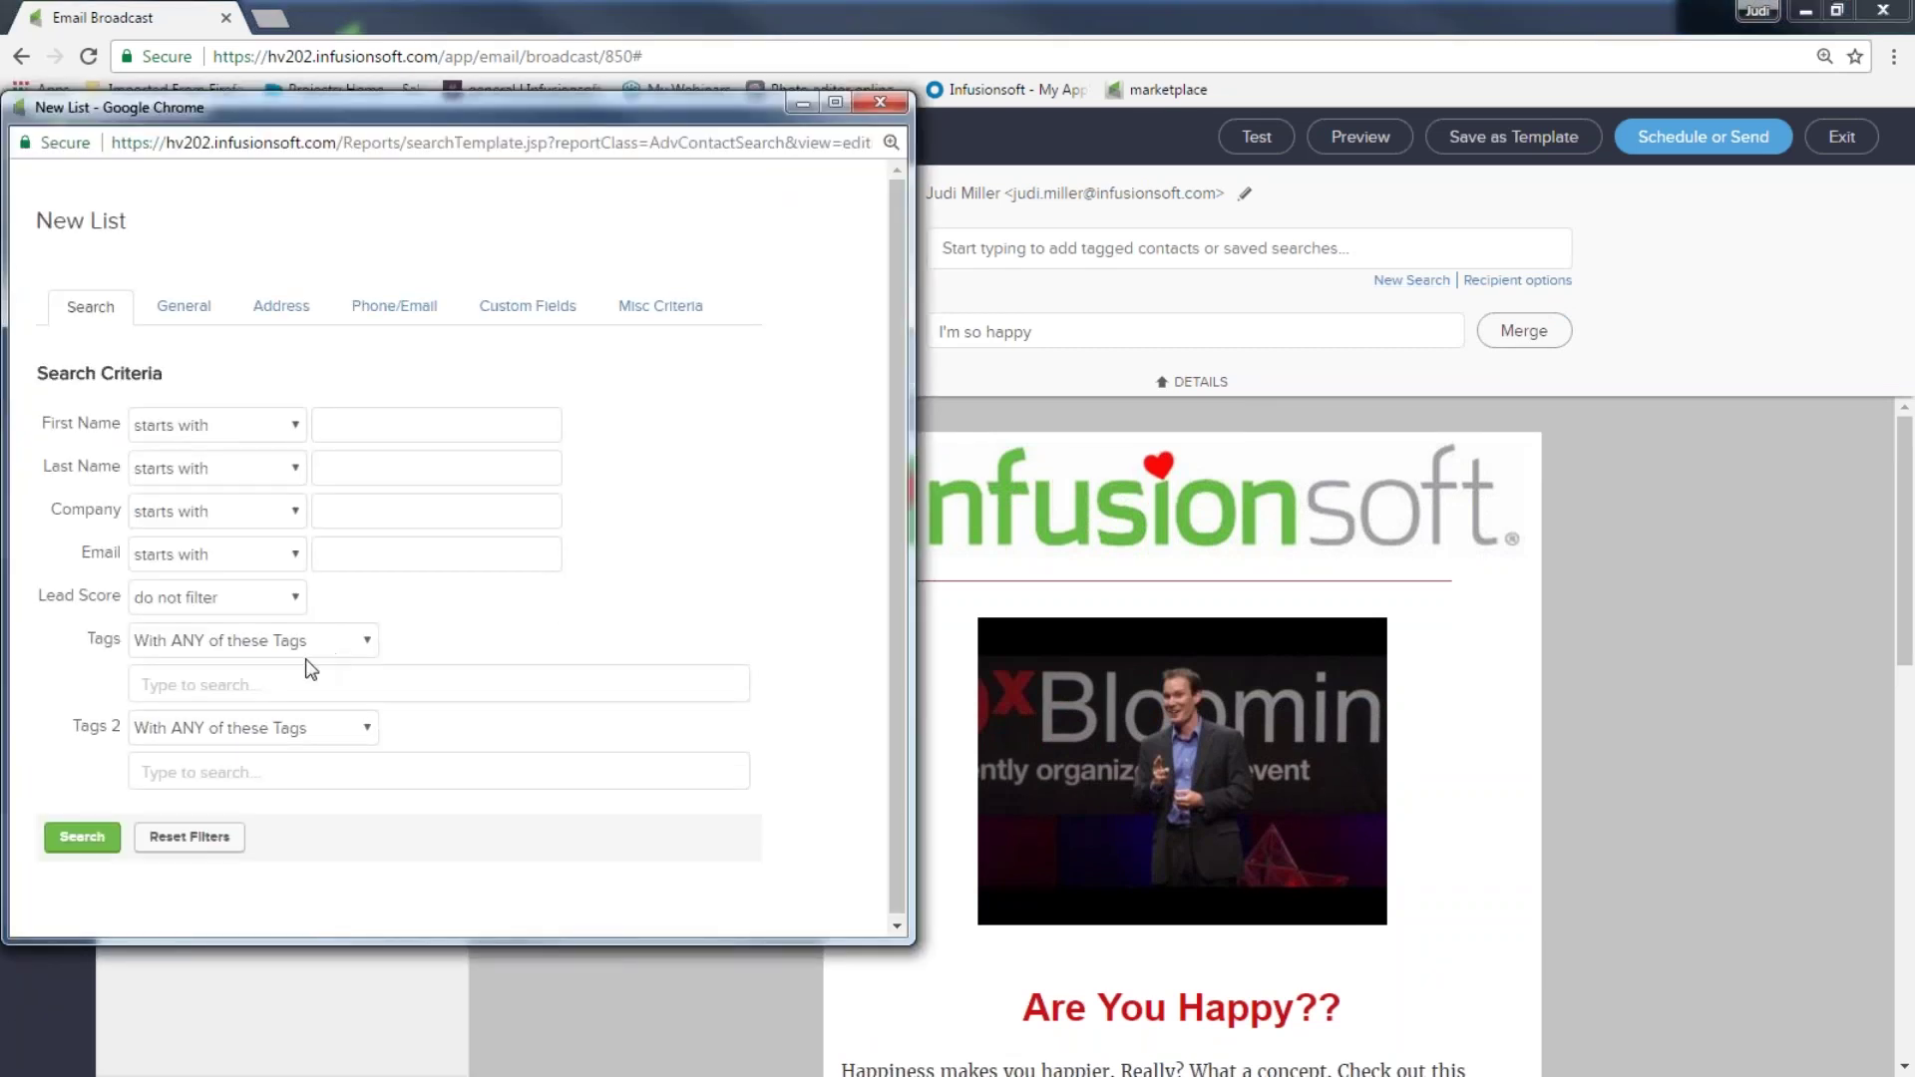
pyautogui.click(293, 677)
pyautogui.write('dow')
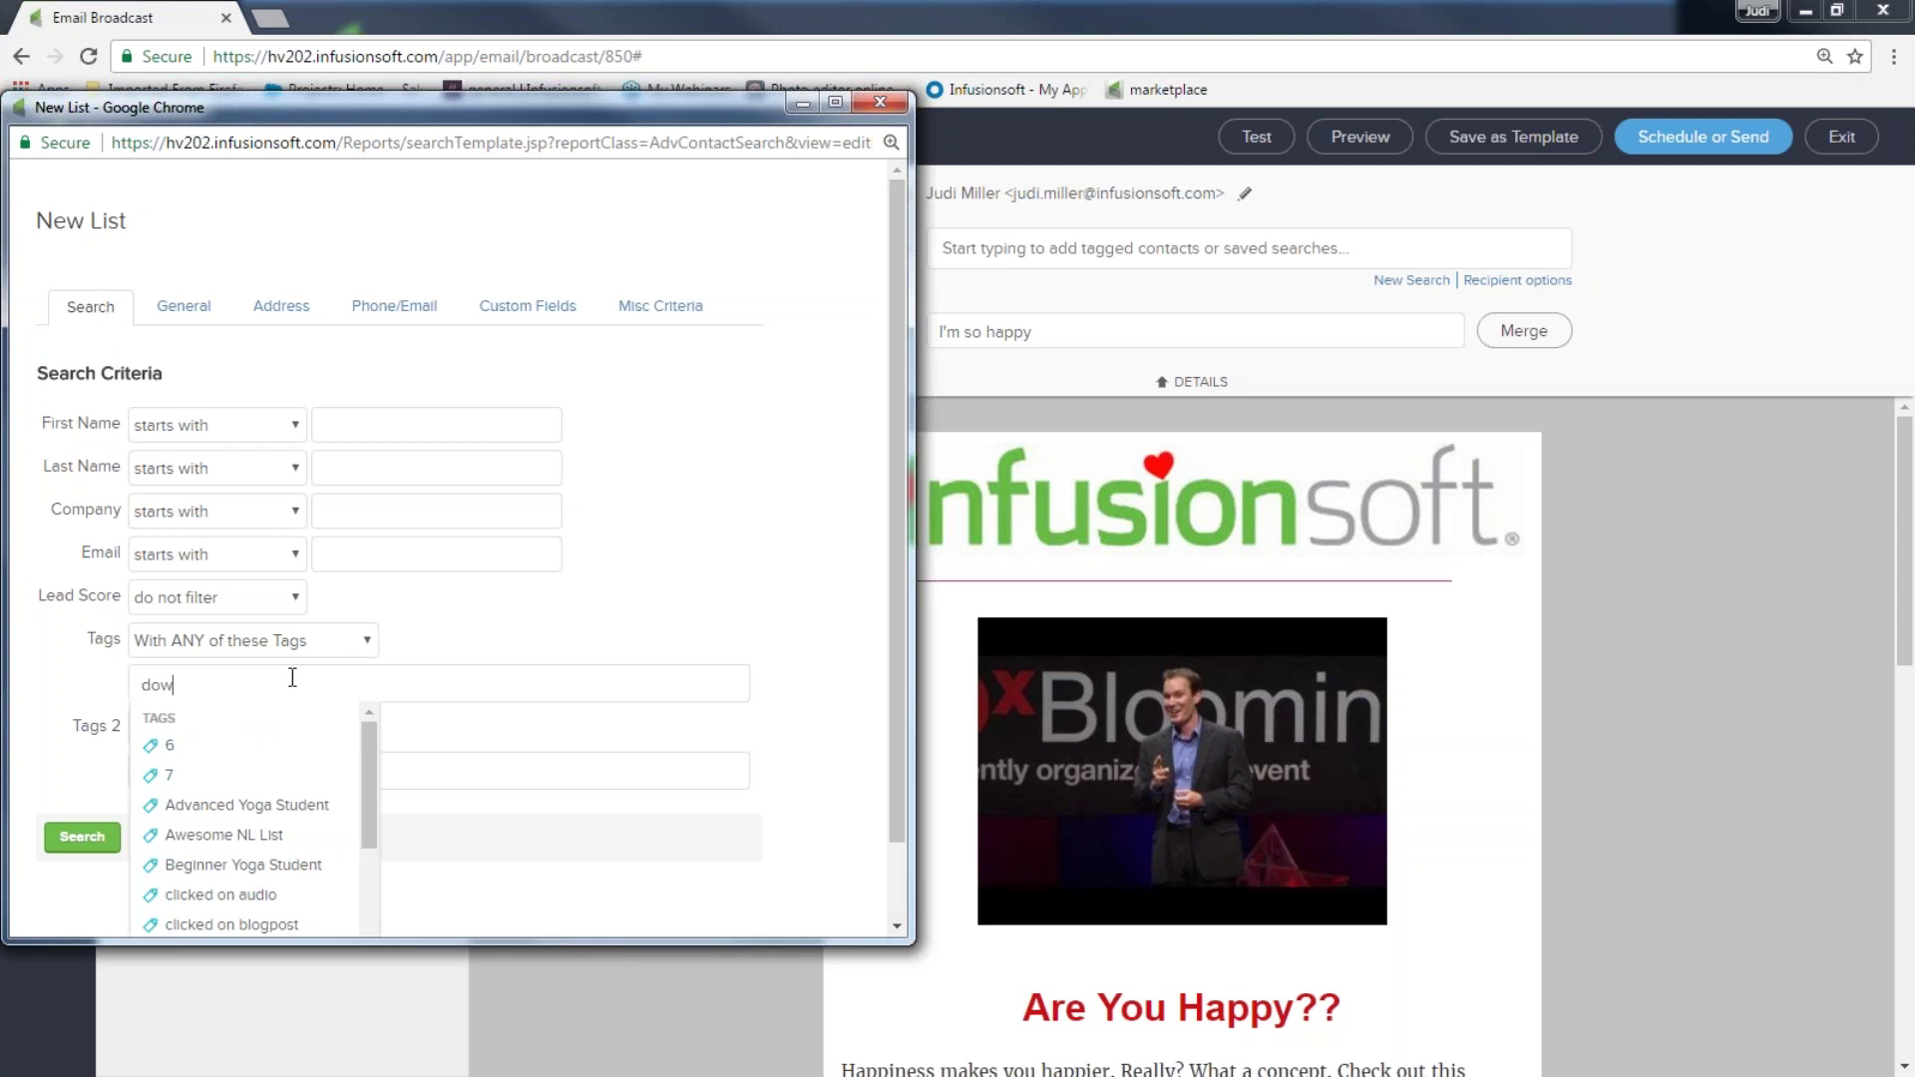
pyautogui.click(269, 744)
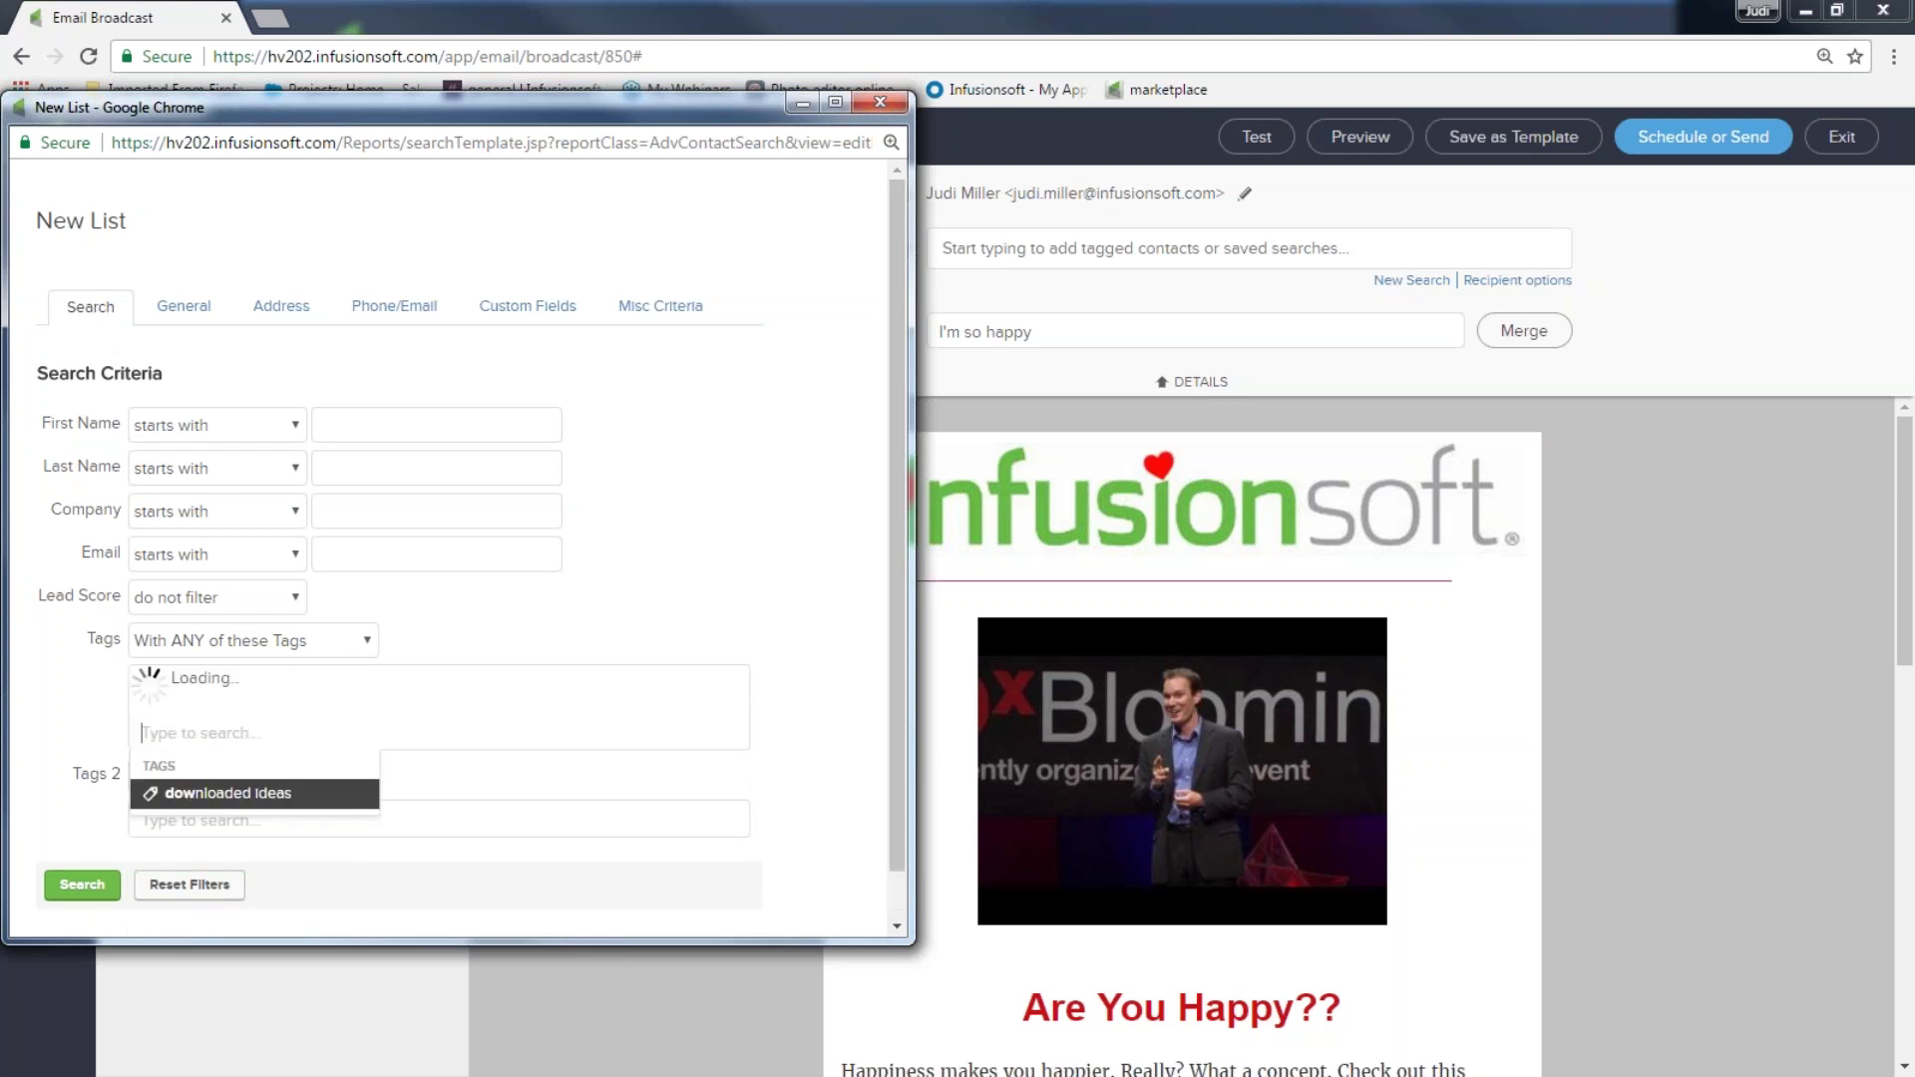
pyautogui.write('yog')
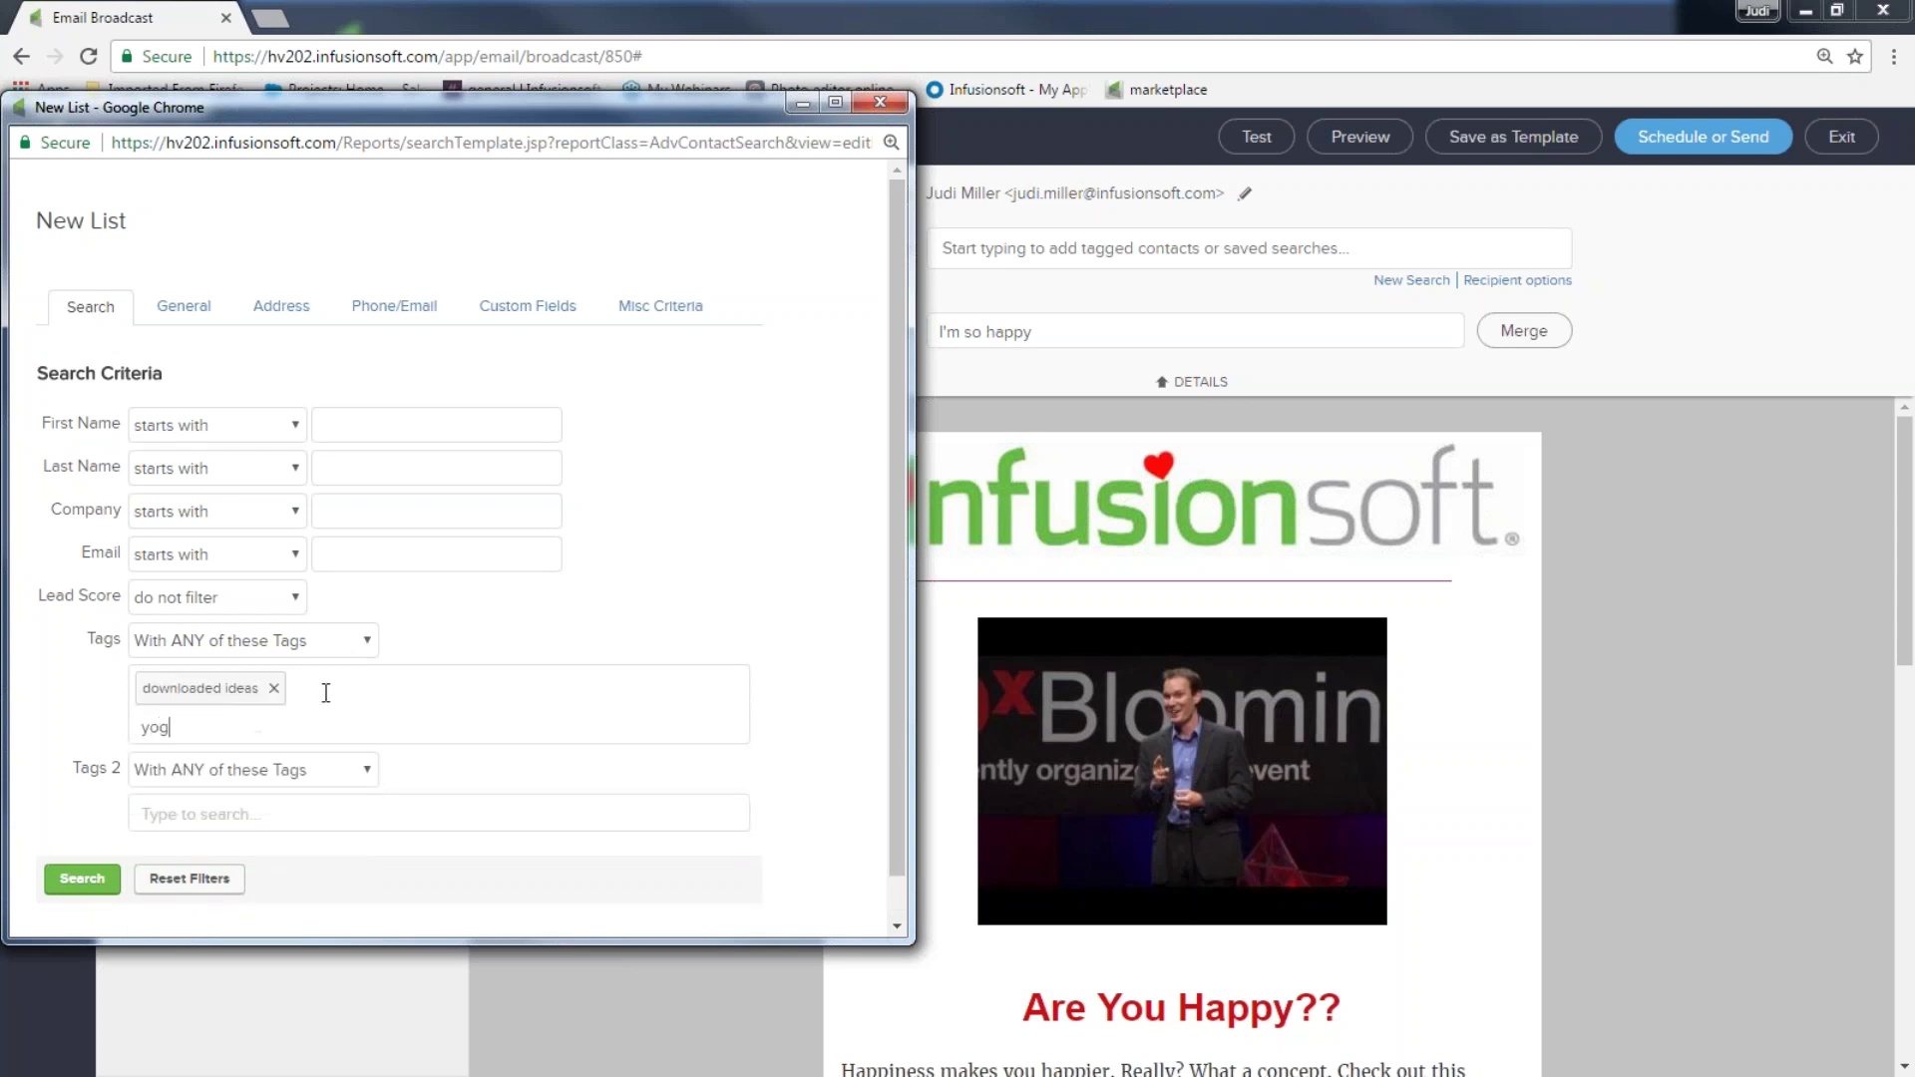
pyautogui.click(304, 820)
pyautogui.click(108, 798)
# - Try excluding contacts that have any "customer" tag from the recipient search, and remove the resulting recipient list
pyautogui.click(366, 772)
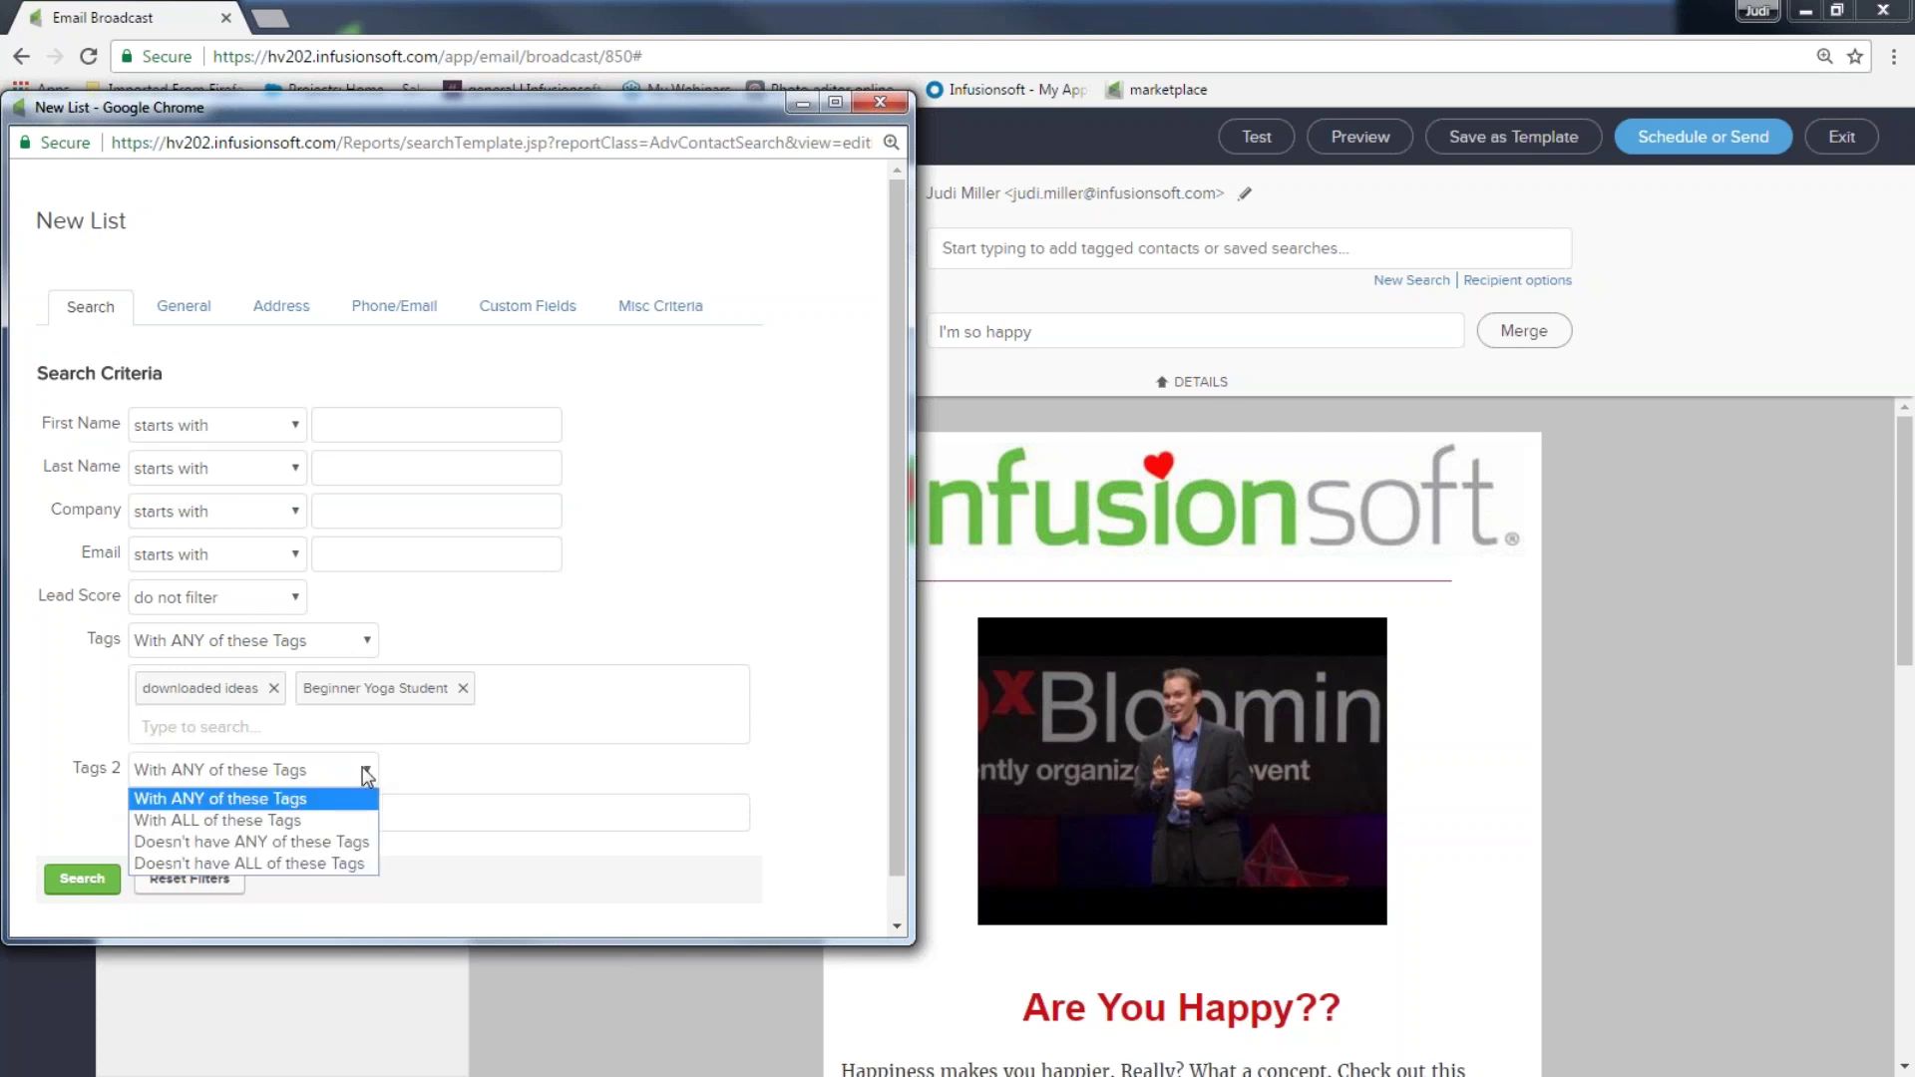
pyautogui.click(348, 843)
pyautogui.click(255, 815)
pyautogui.write('customer')
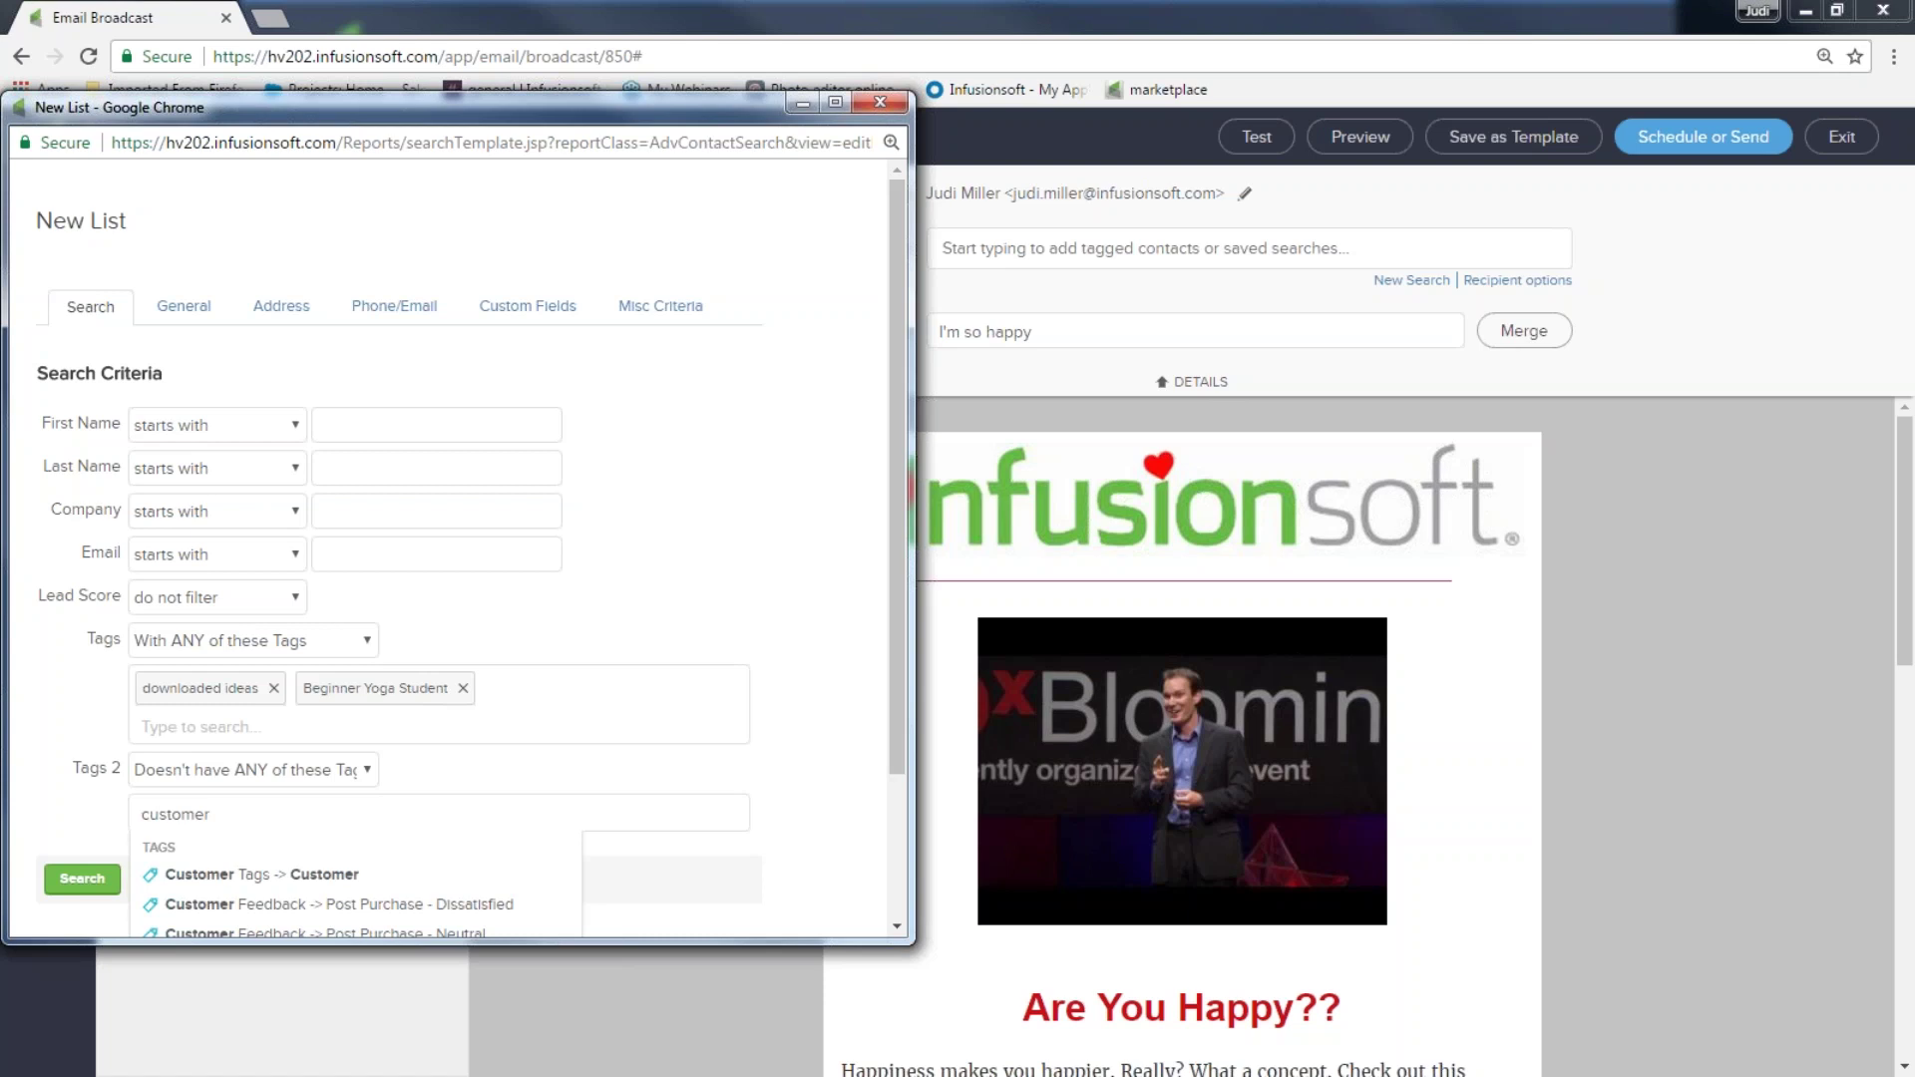
pyautogui.click(82, 878)
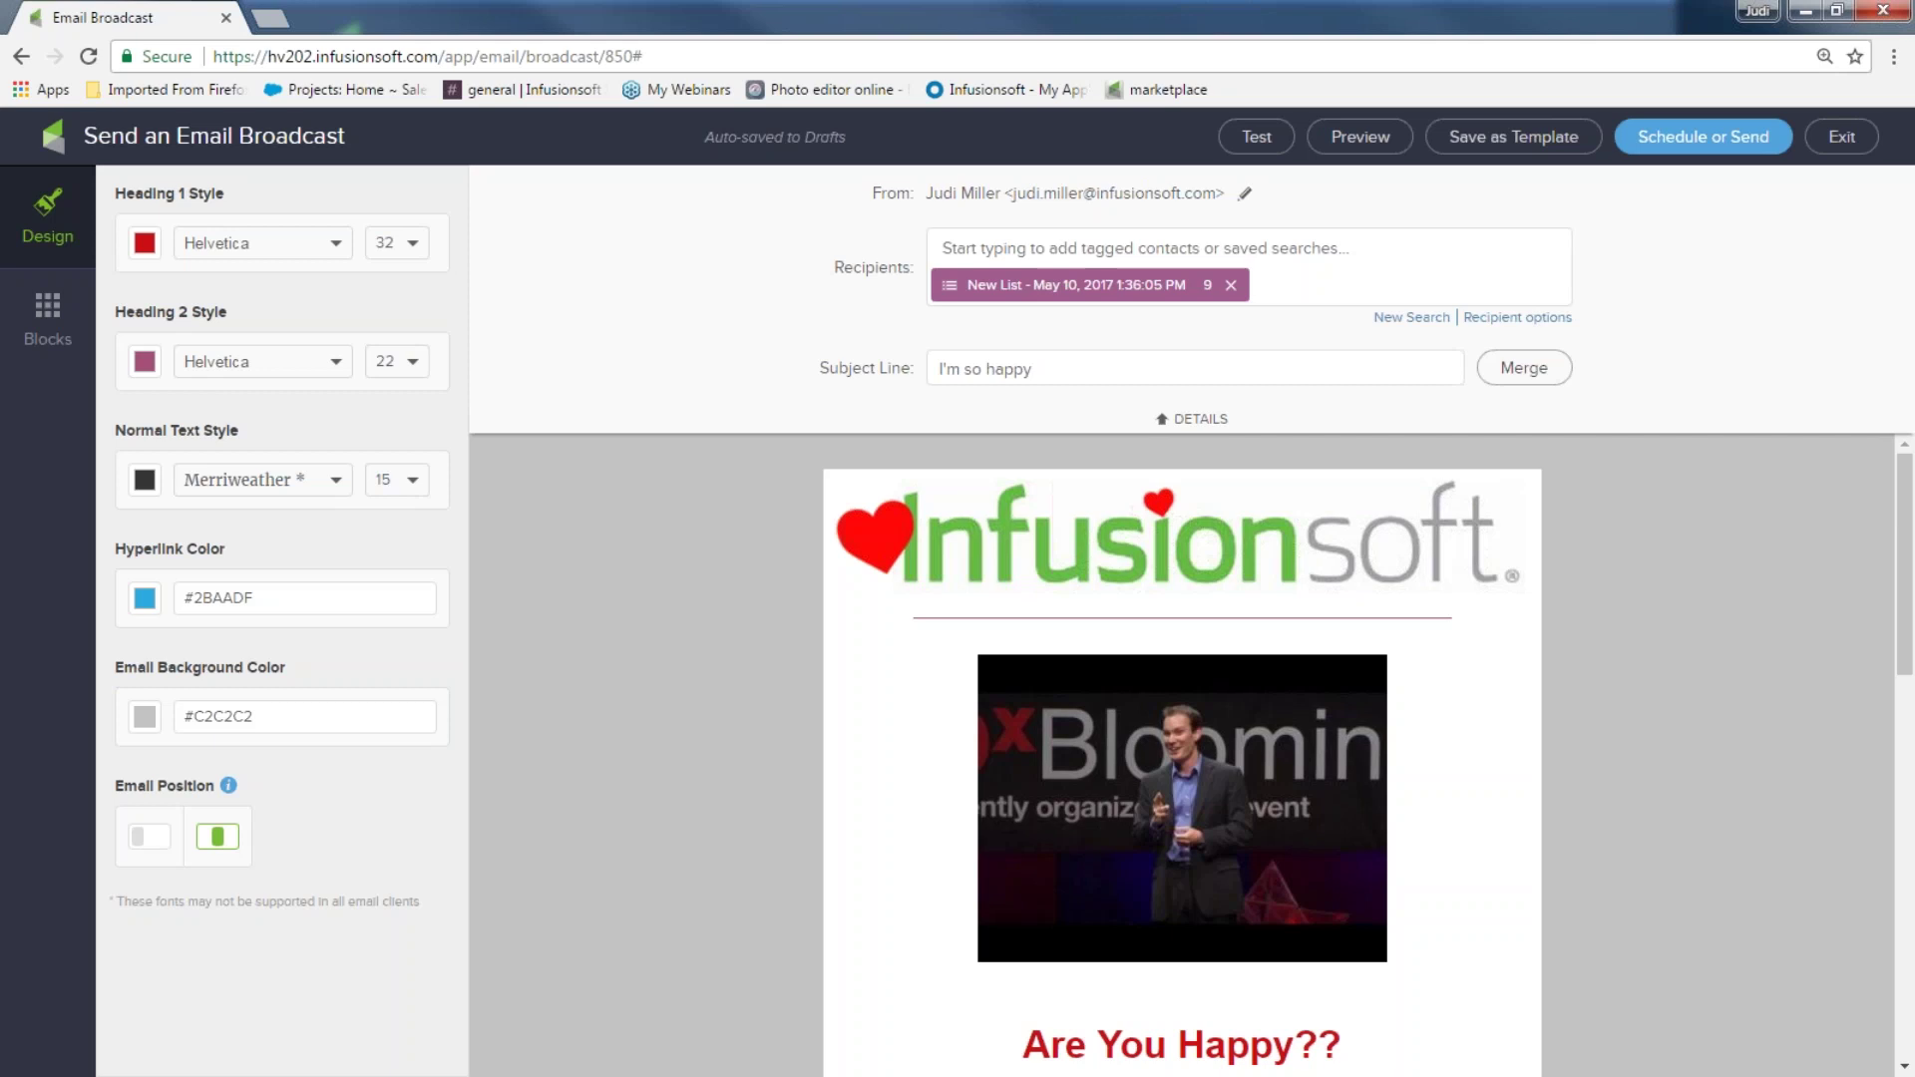
pyautogui.click(1231, 286)
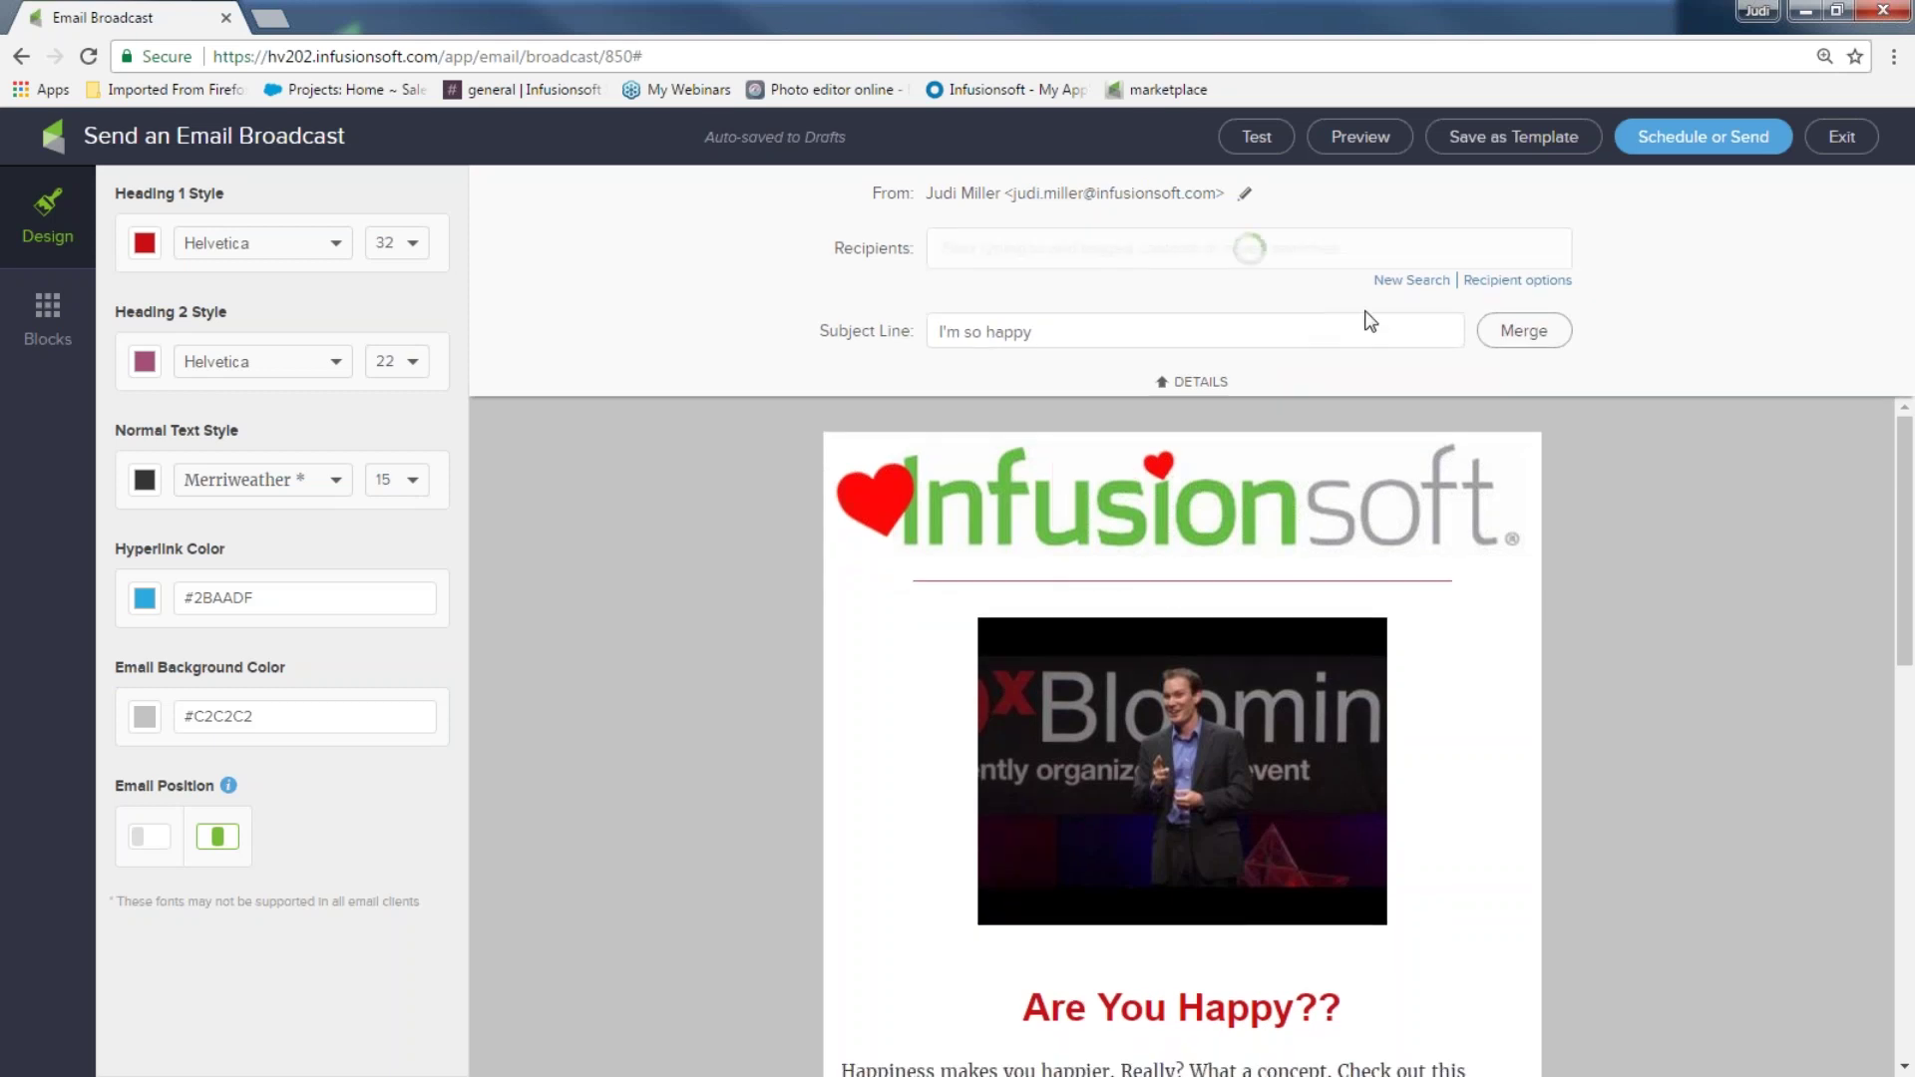
# - Set the broadcast's recipients with a new contact search filtered by the contact's first name
pyautogui.click(1416, 284)
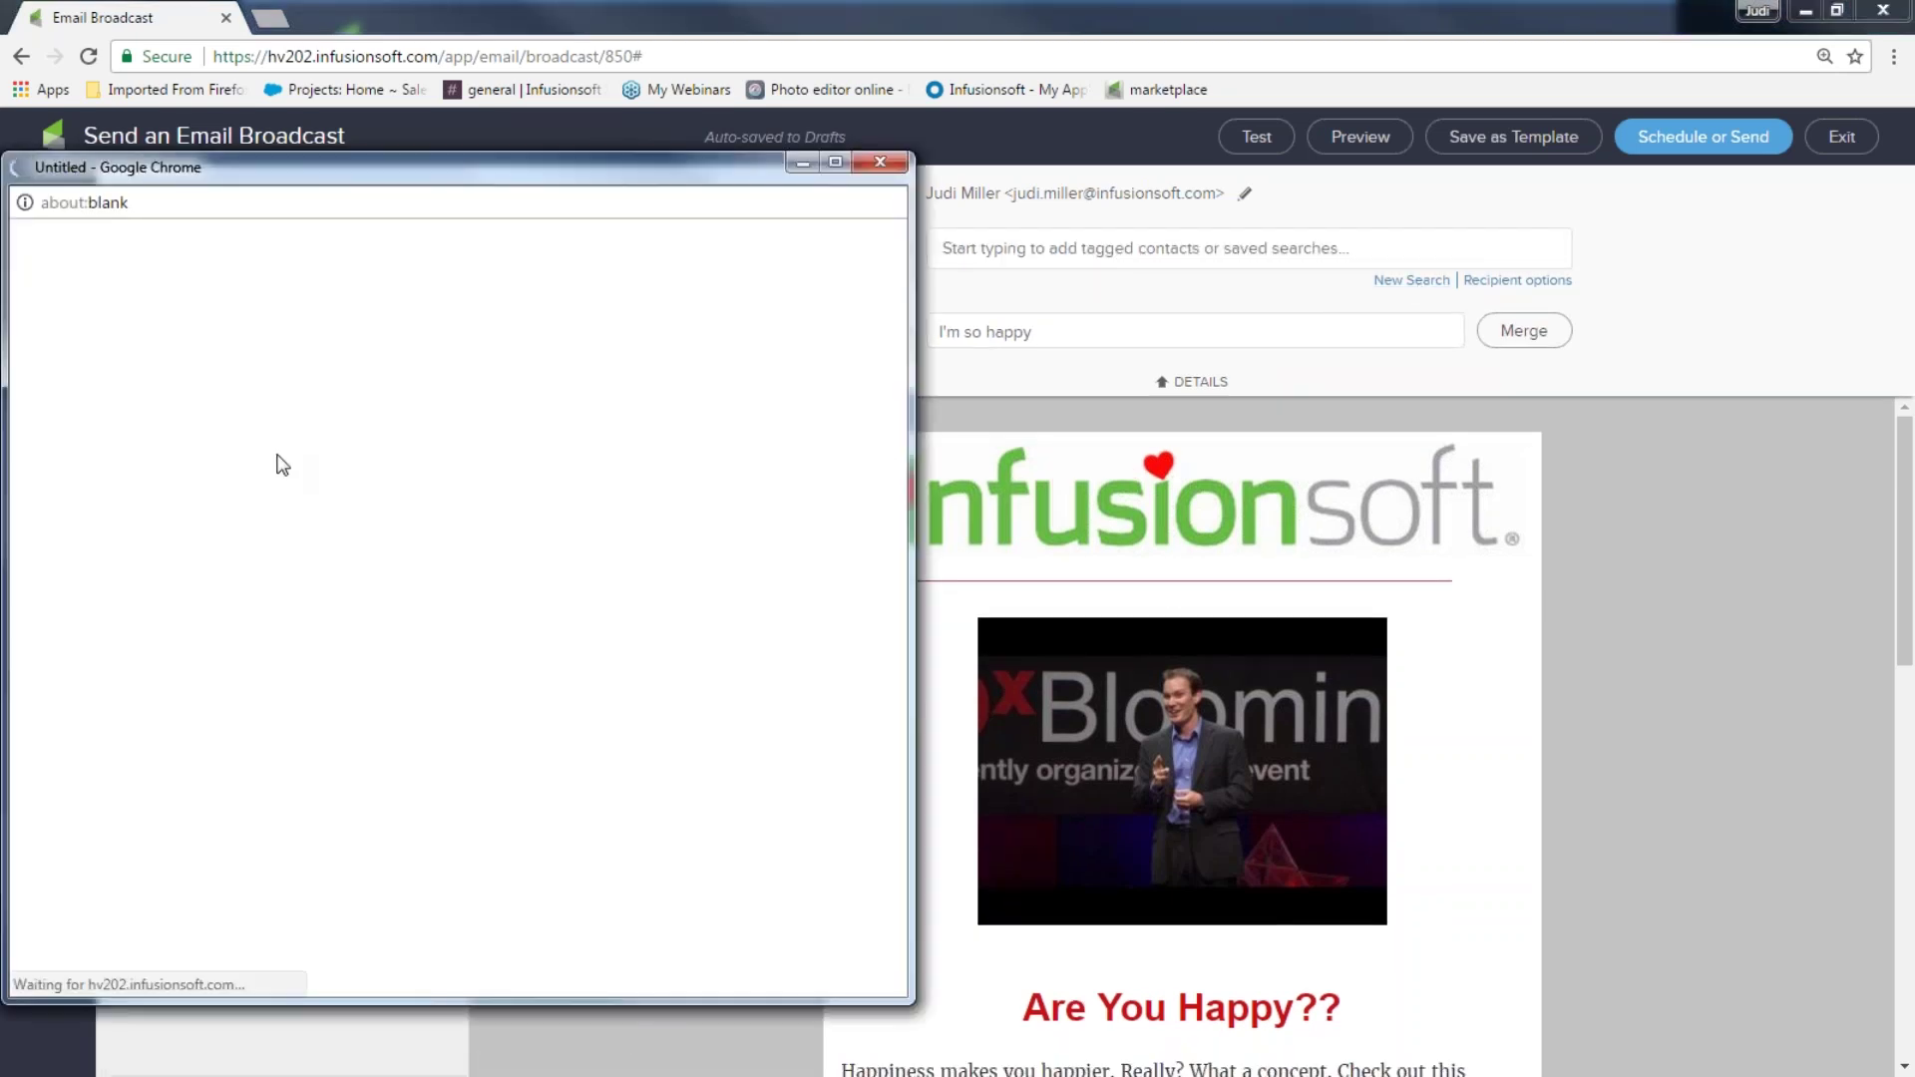
pyautogui.click(376, 426)
pyautogui.write('abe')
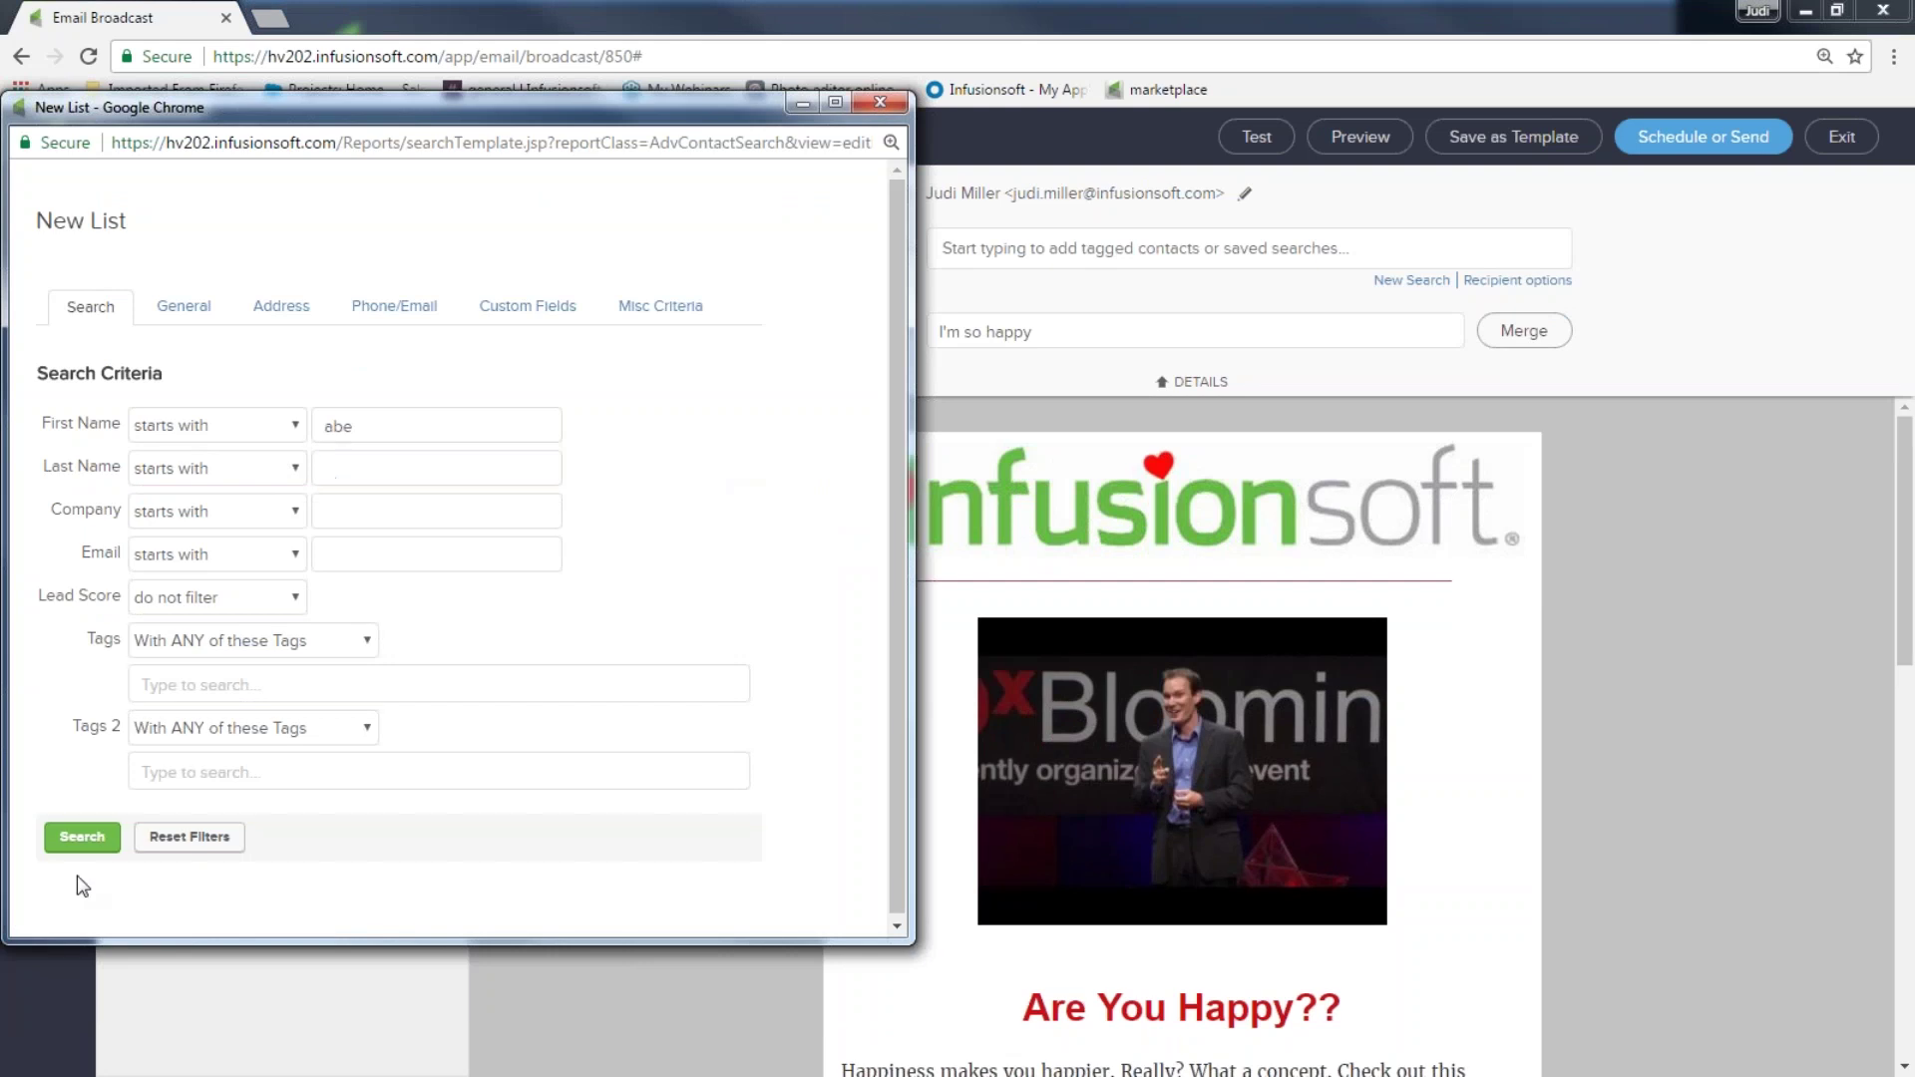
pyautogui.click(82, 842)
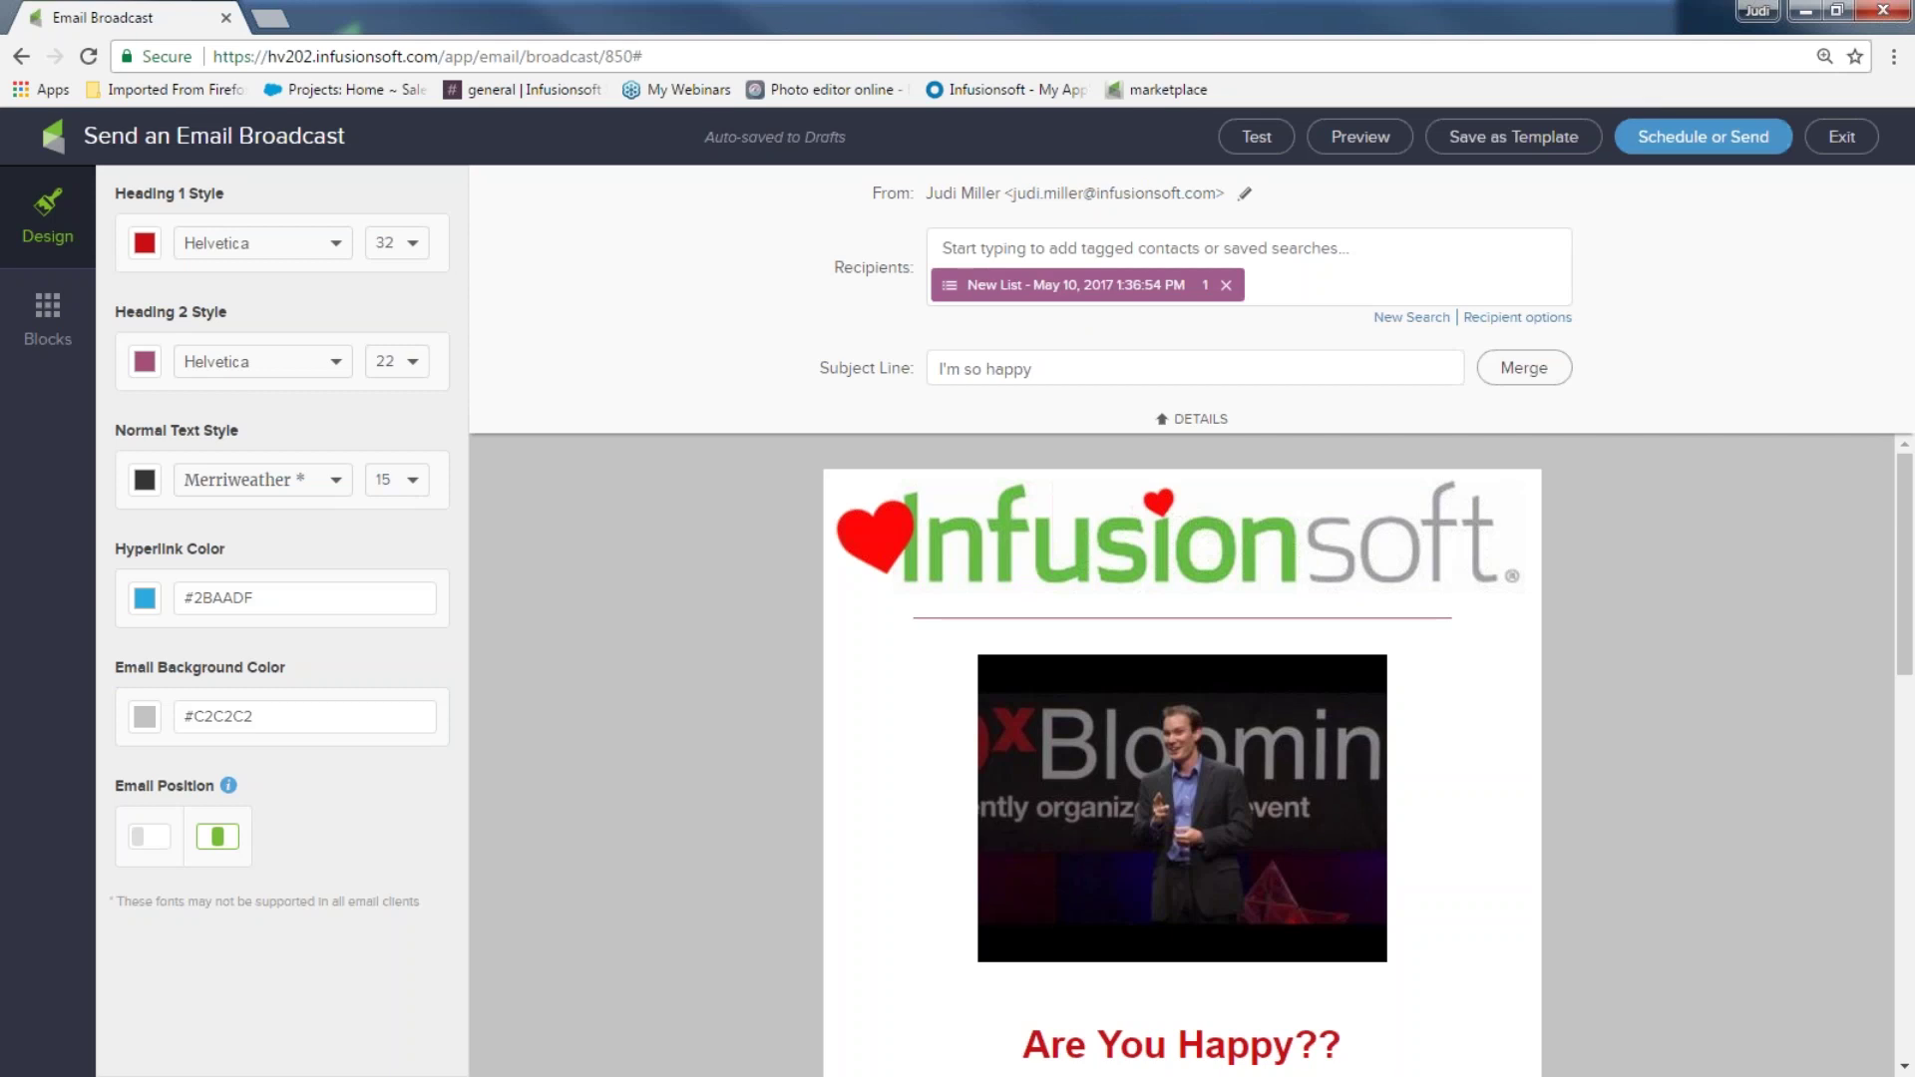
# - Send the "I'm so happy" broadcast immediately and review its send progress and broadcast stats
pyautogui.click(1685, 135)
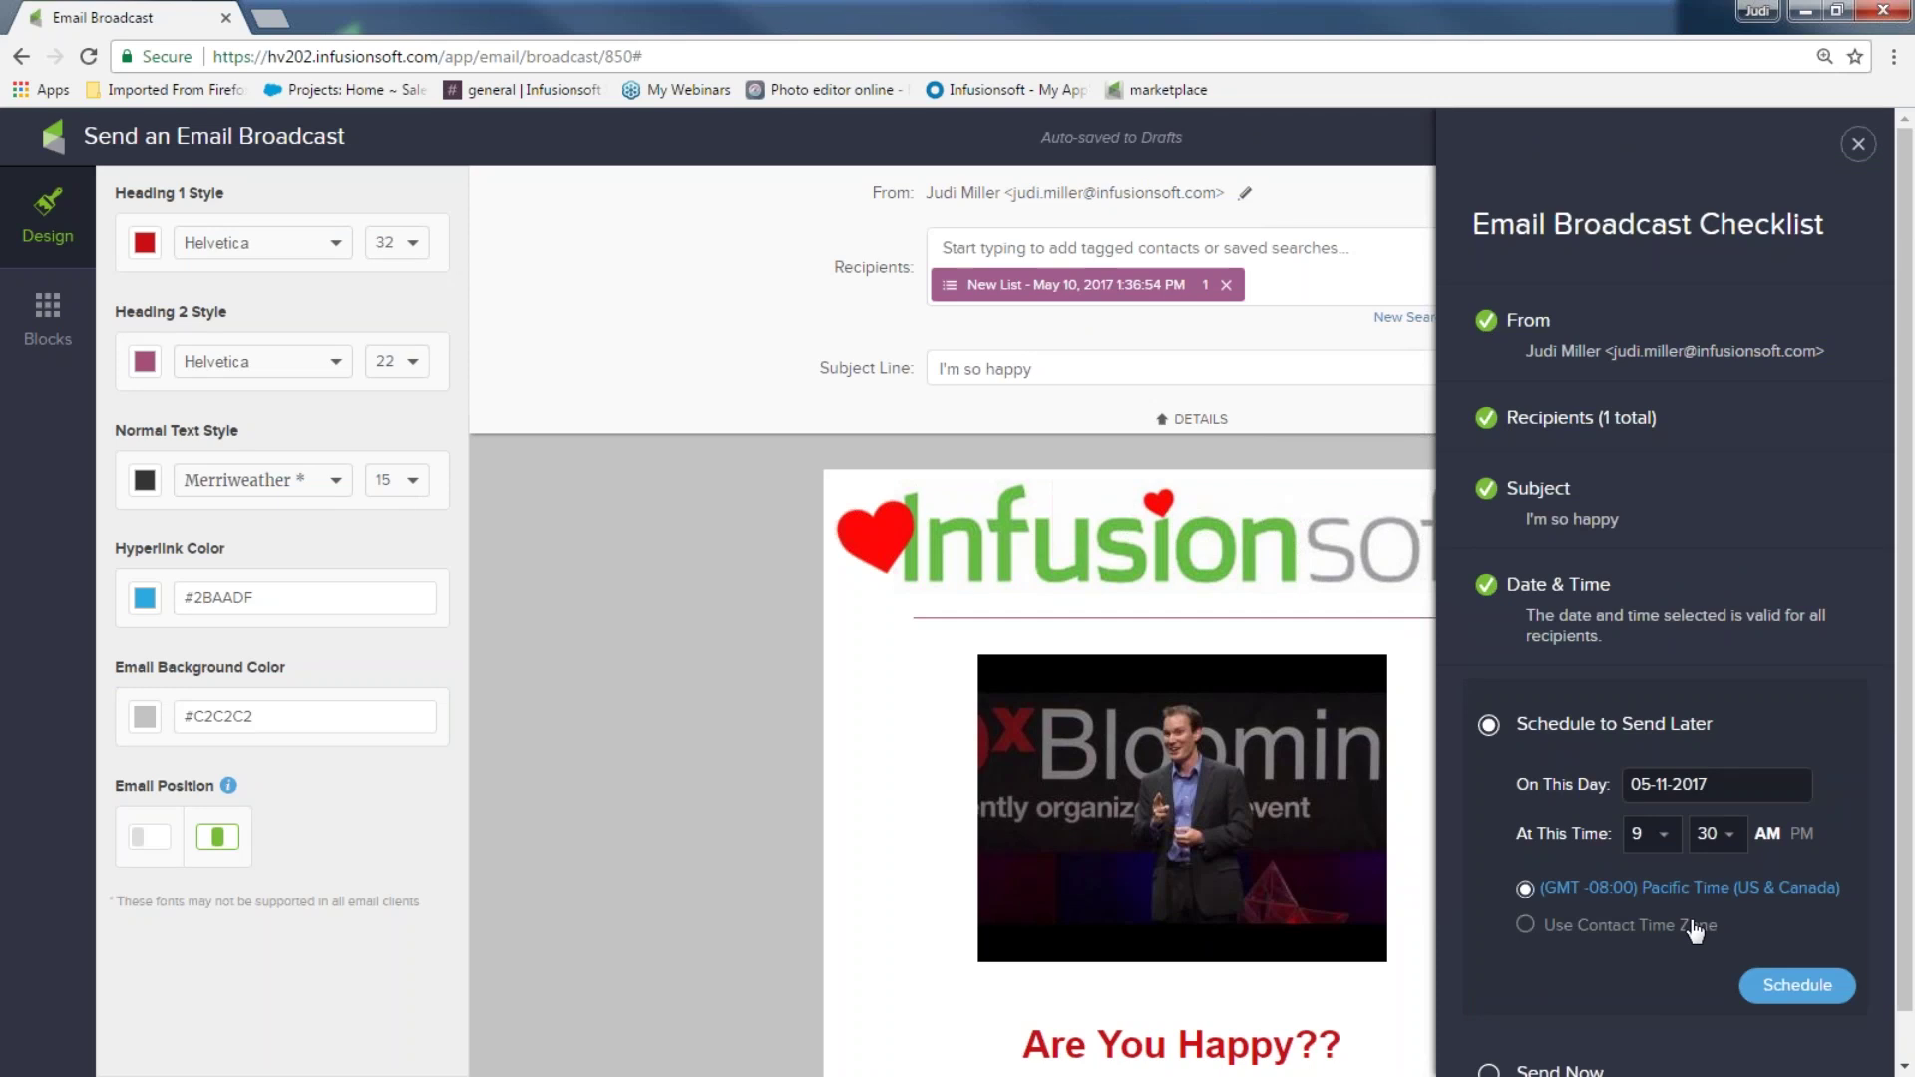
pyautogui.scroll(-1, 1725, 1037)
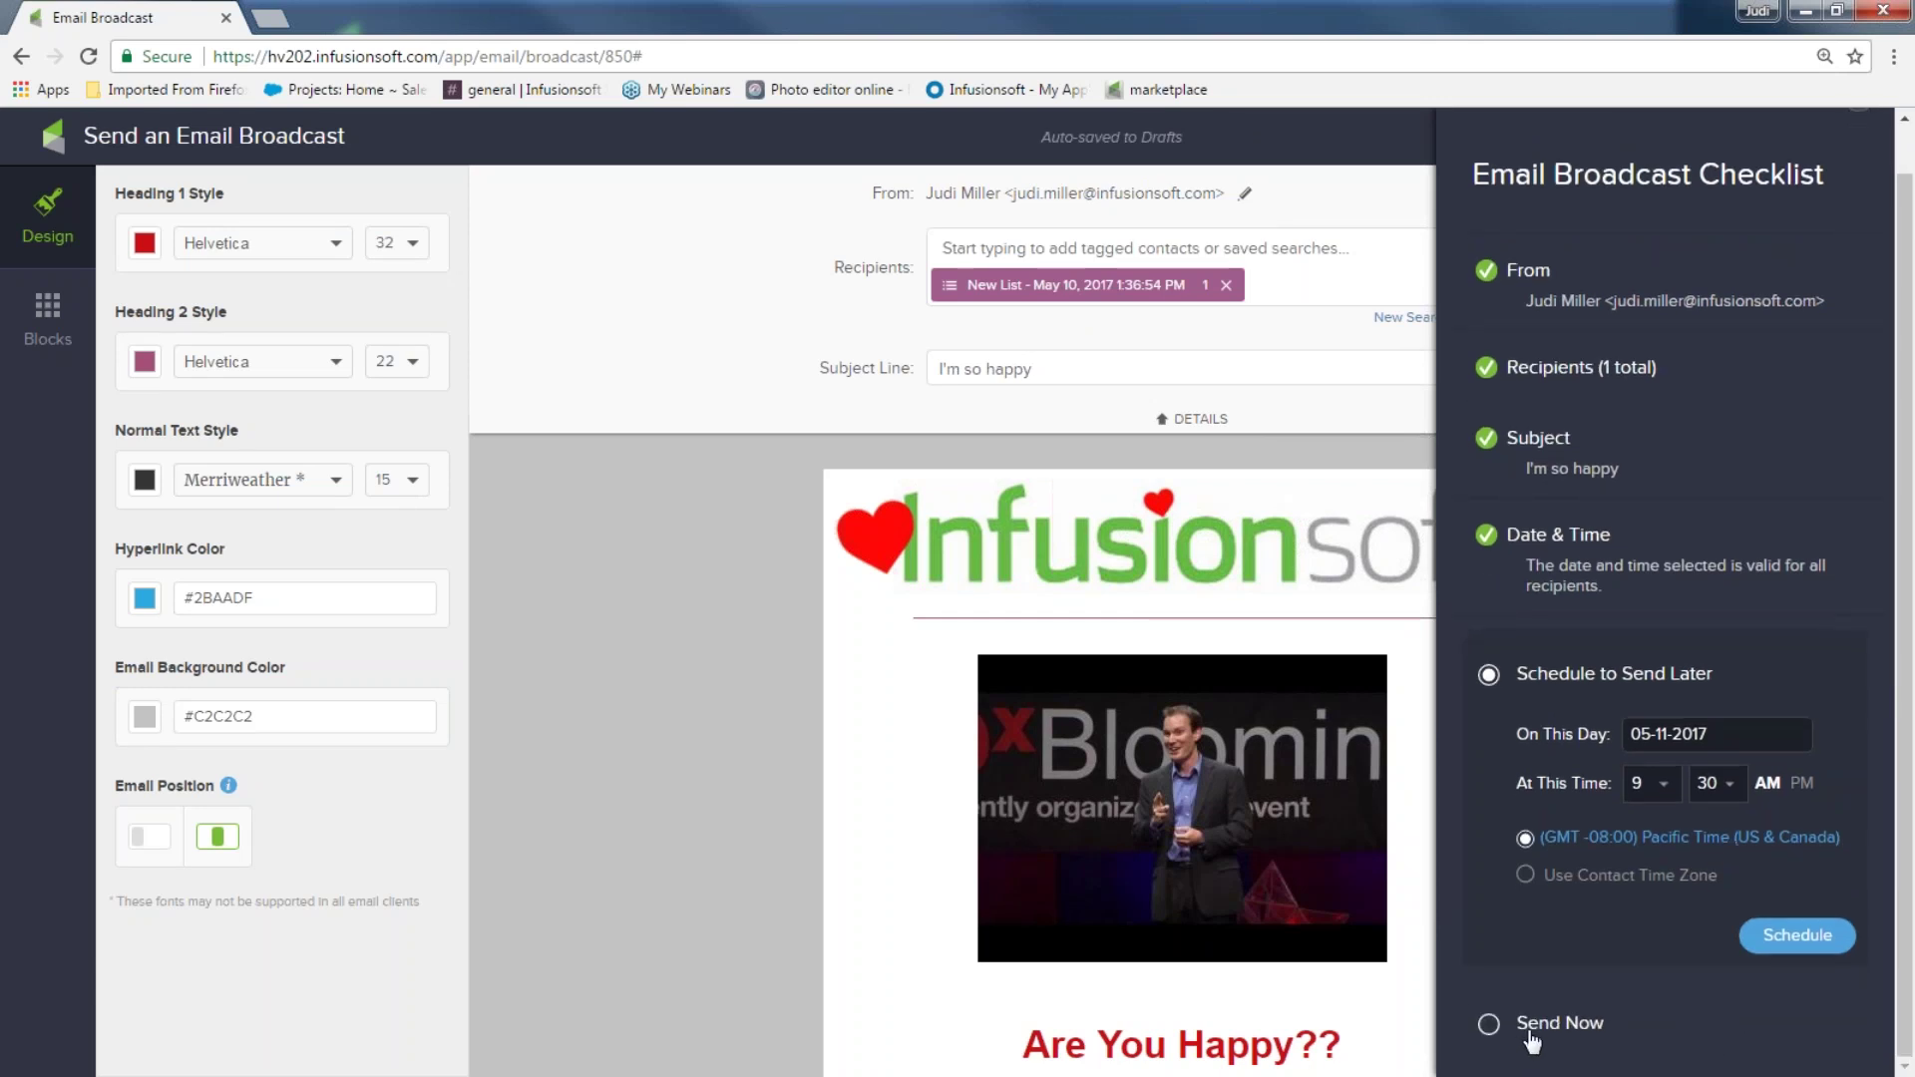
pyautogui.click(1490, 1033)
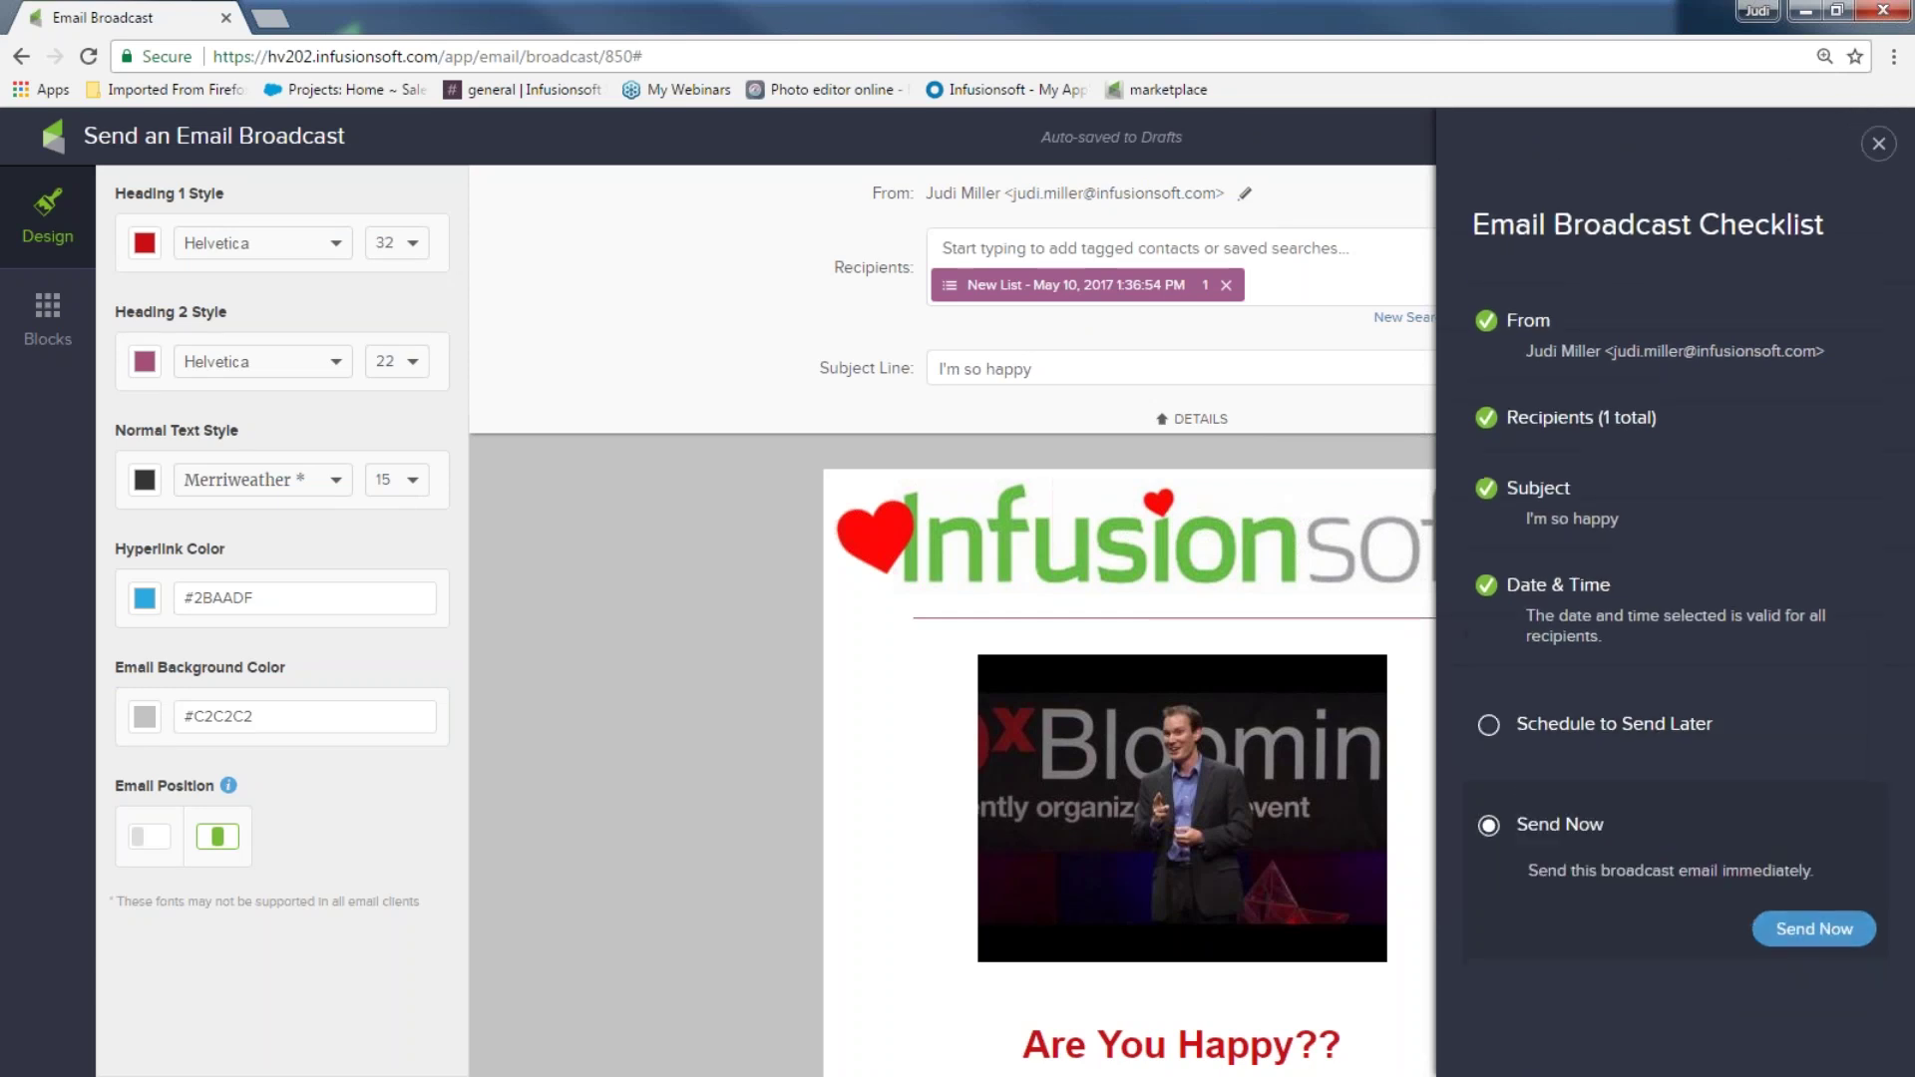
pyautogui.click(1808, 931)
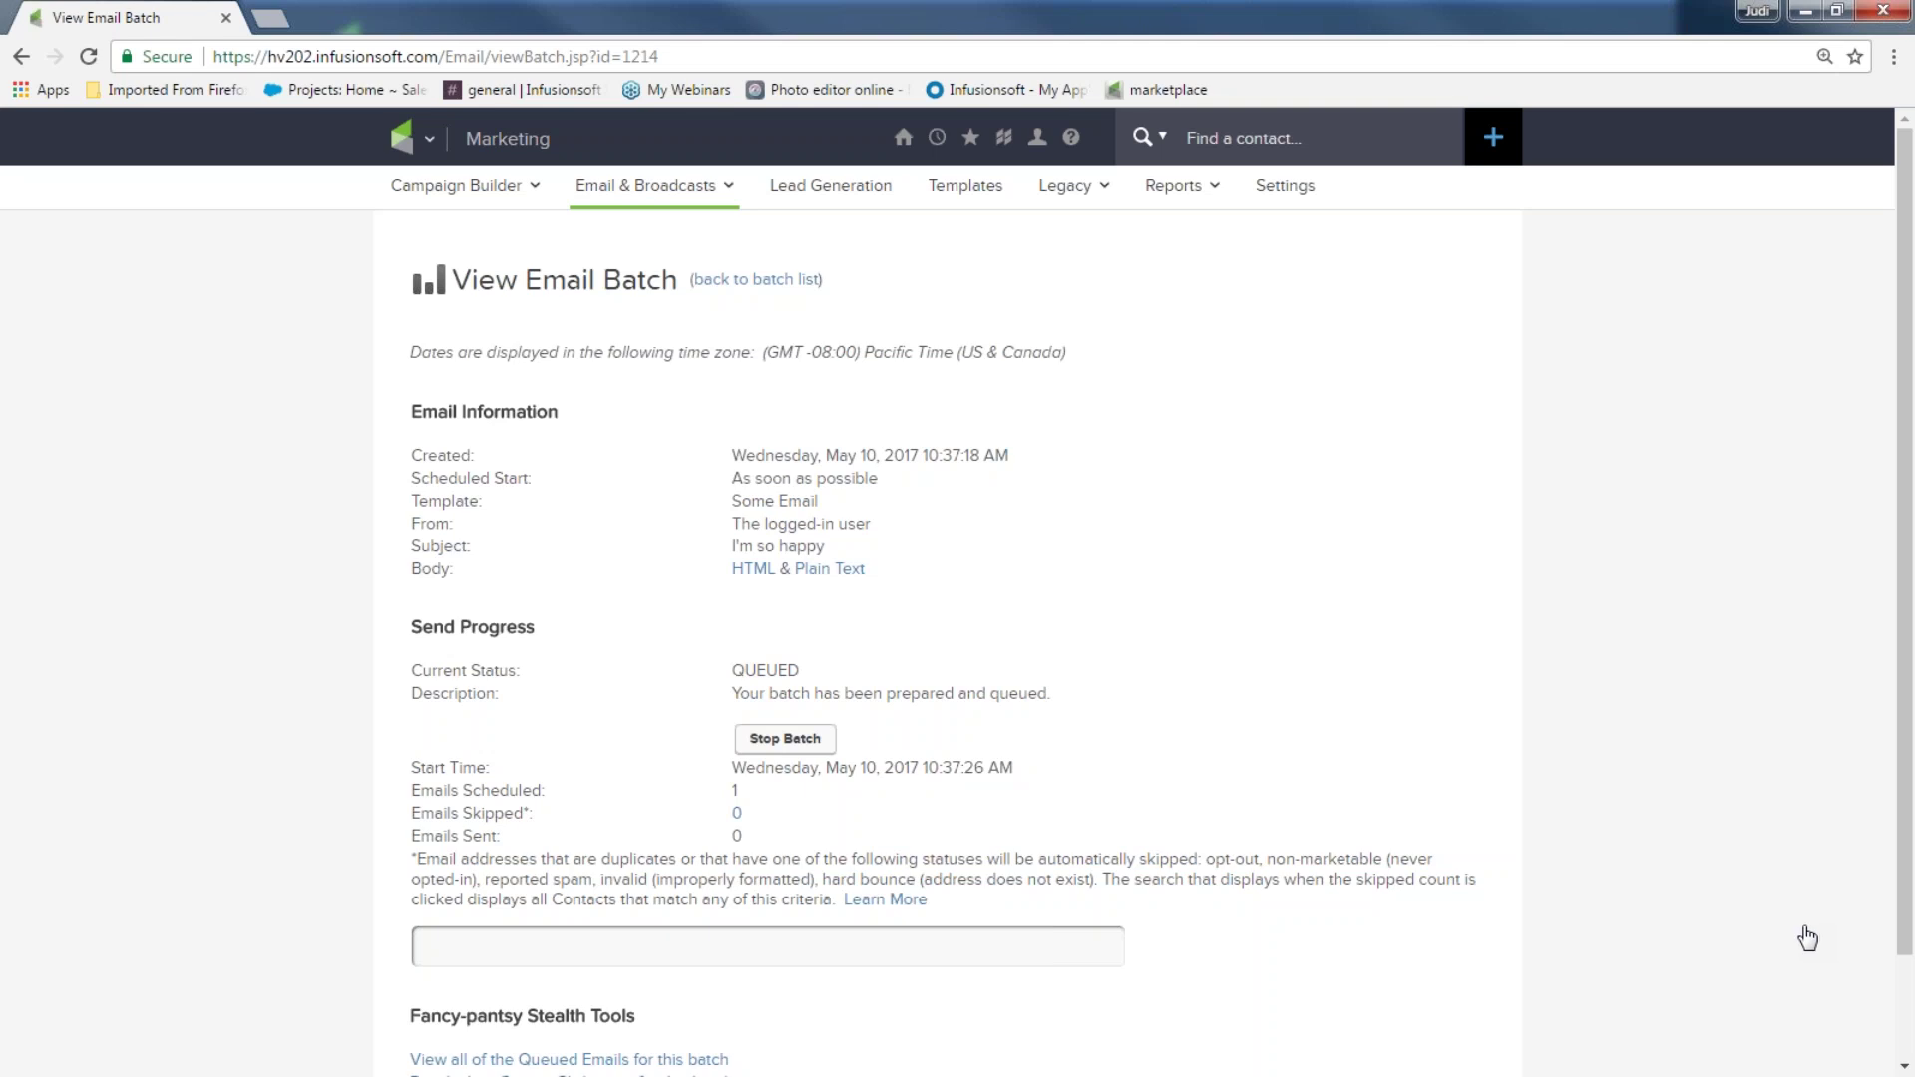
pyautogui.scroll(-1, 1695, 927)
pyautogui.moveTo(596, 944)
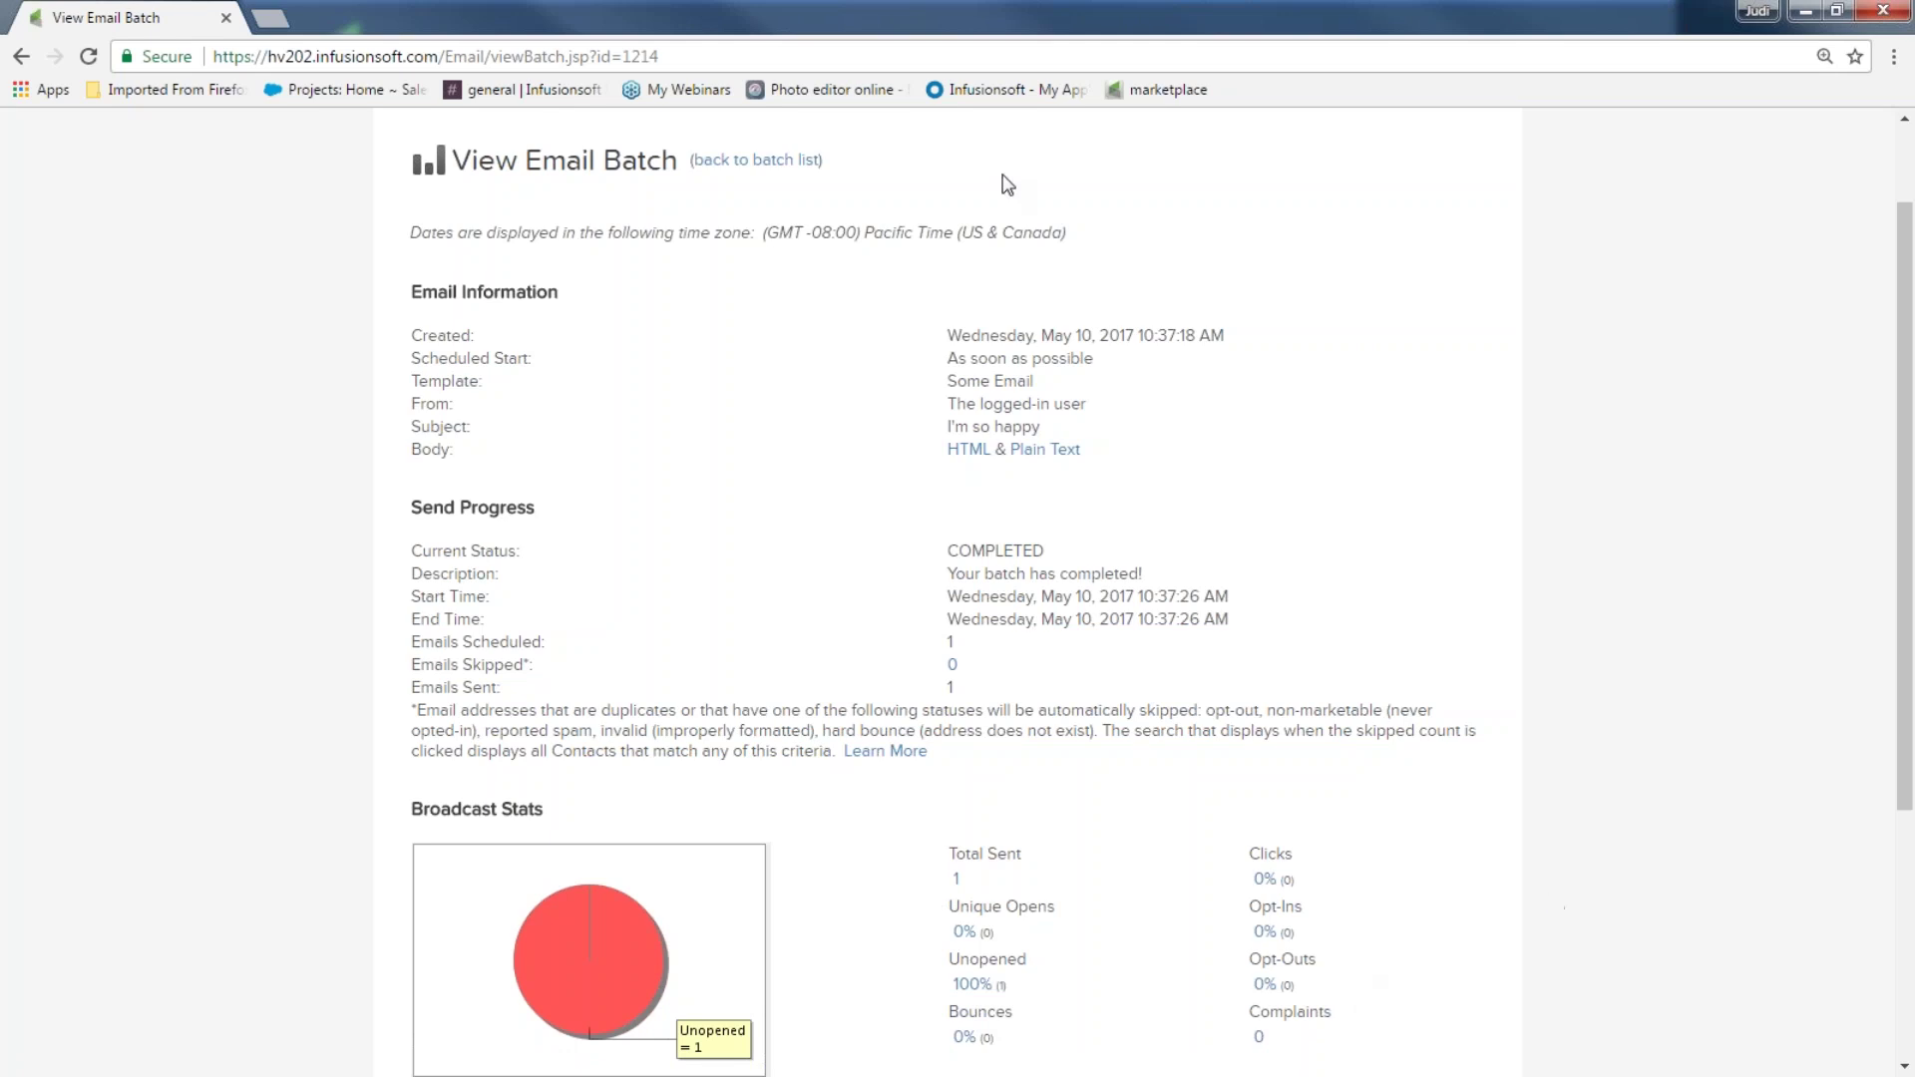
# - Open the Email Broadcasts marketing report and review the batch details and stats of the "I'm so happy" broadcast
pyautogui.scroll(1, 899, 416)
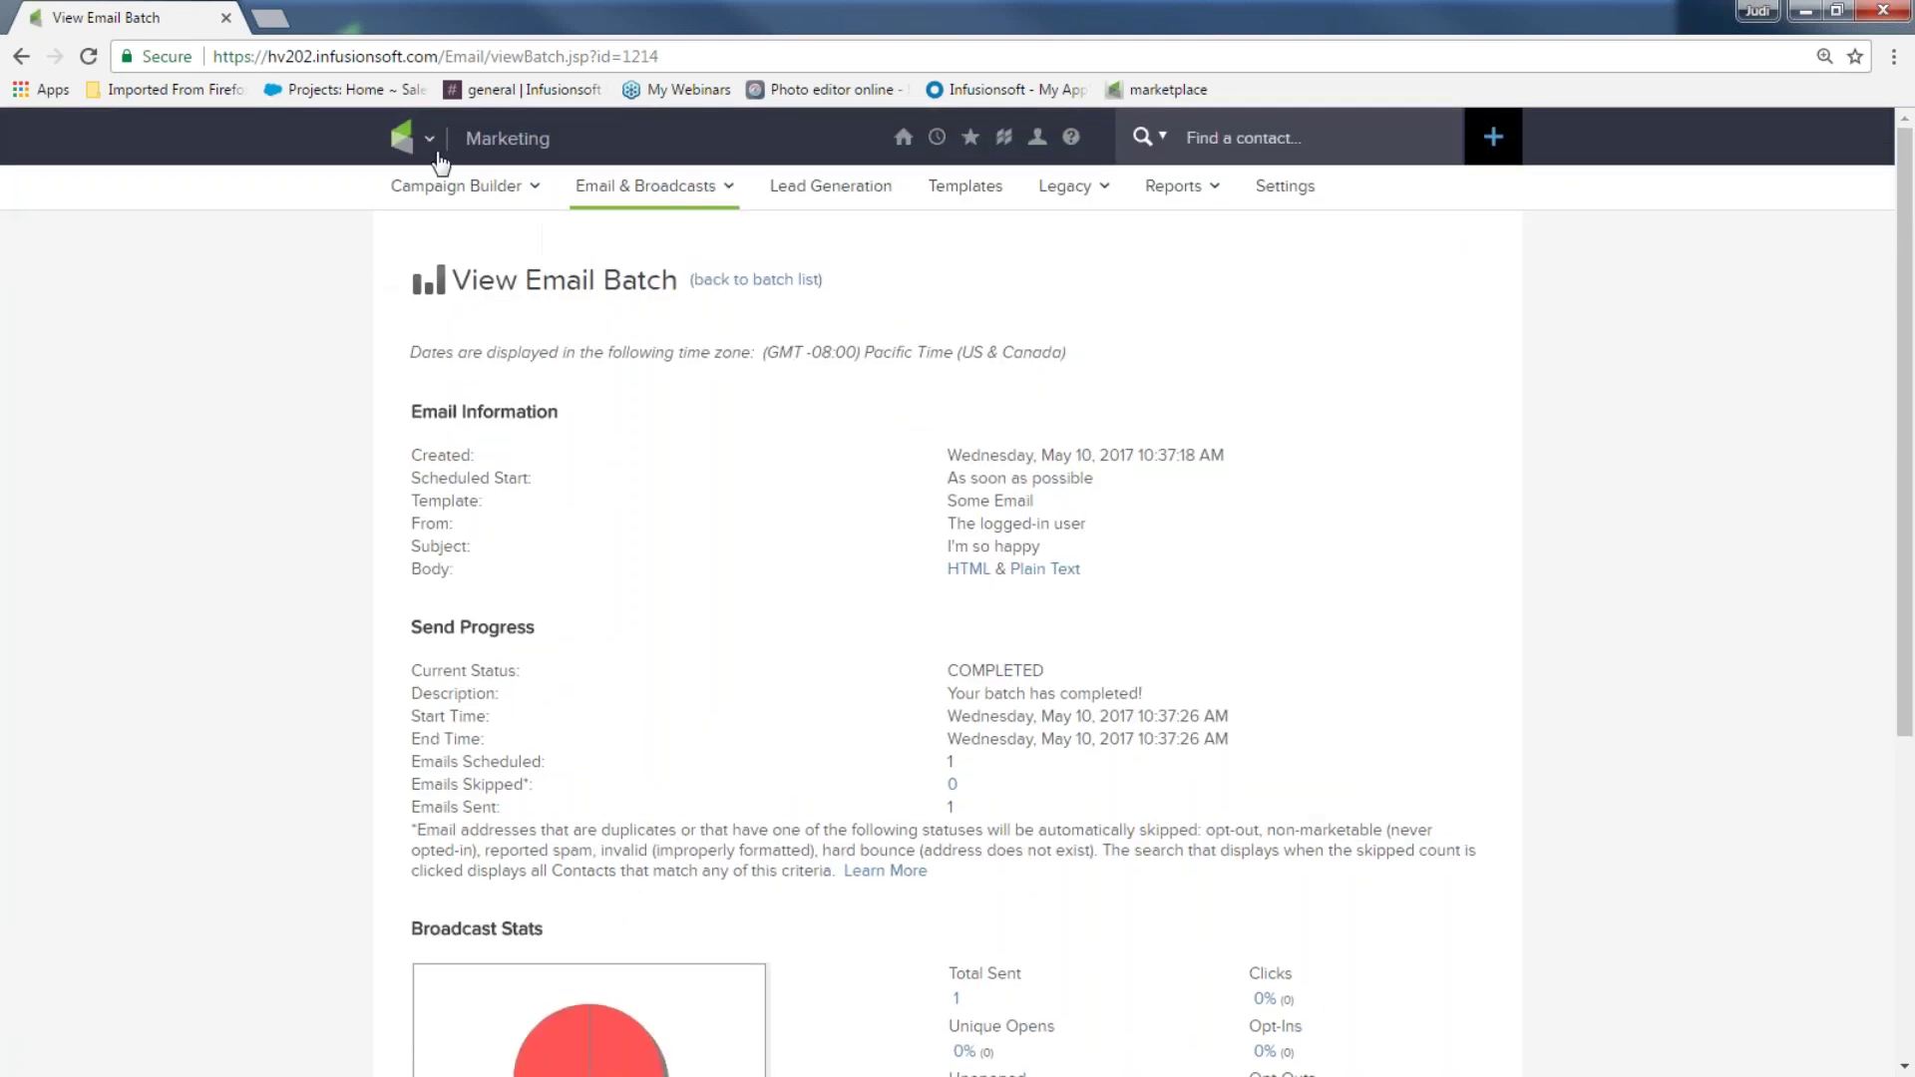
pyautogui.moveTo(429, 138)
pyautogui.click(801, 273)
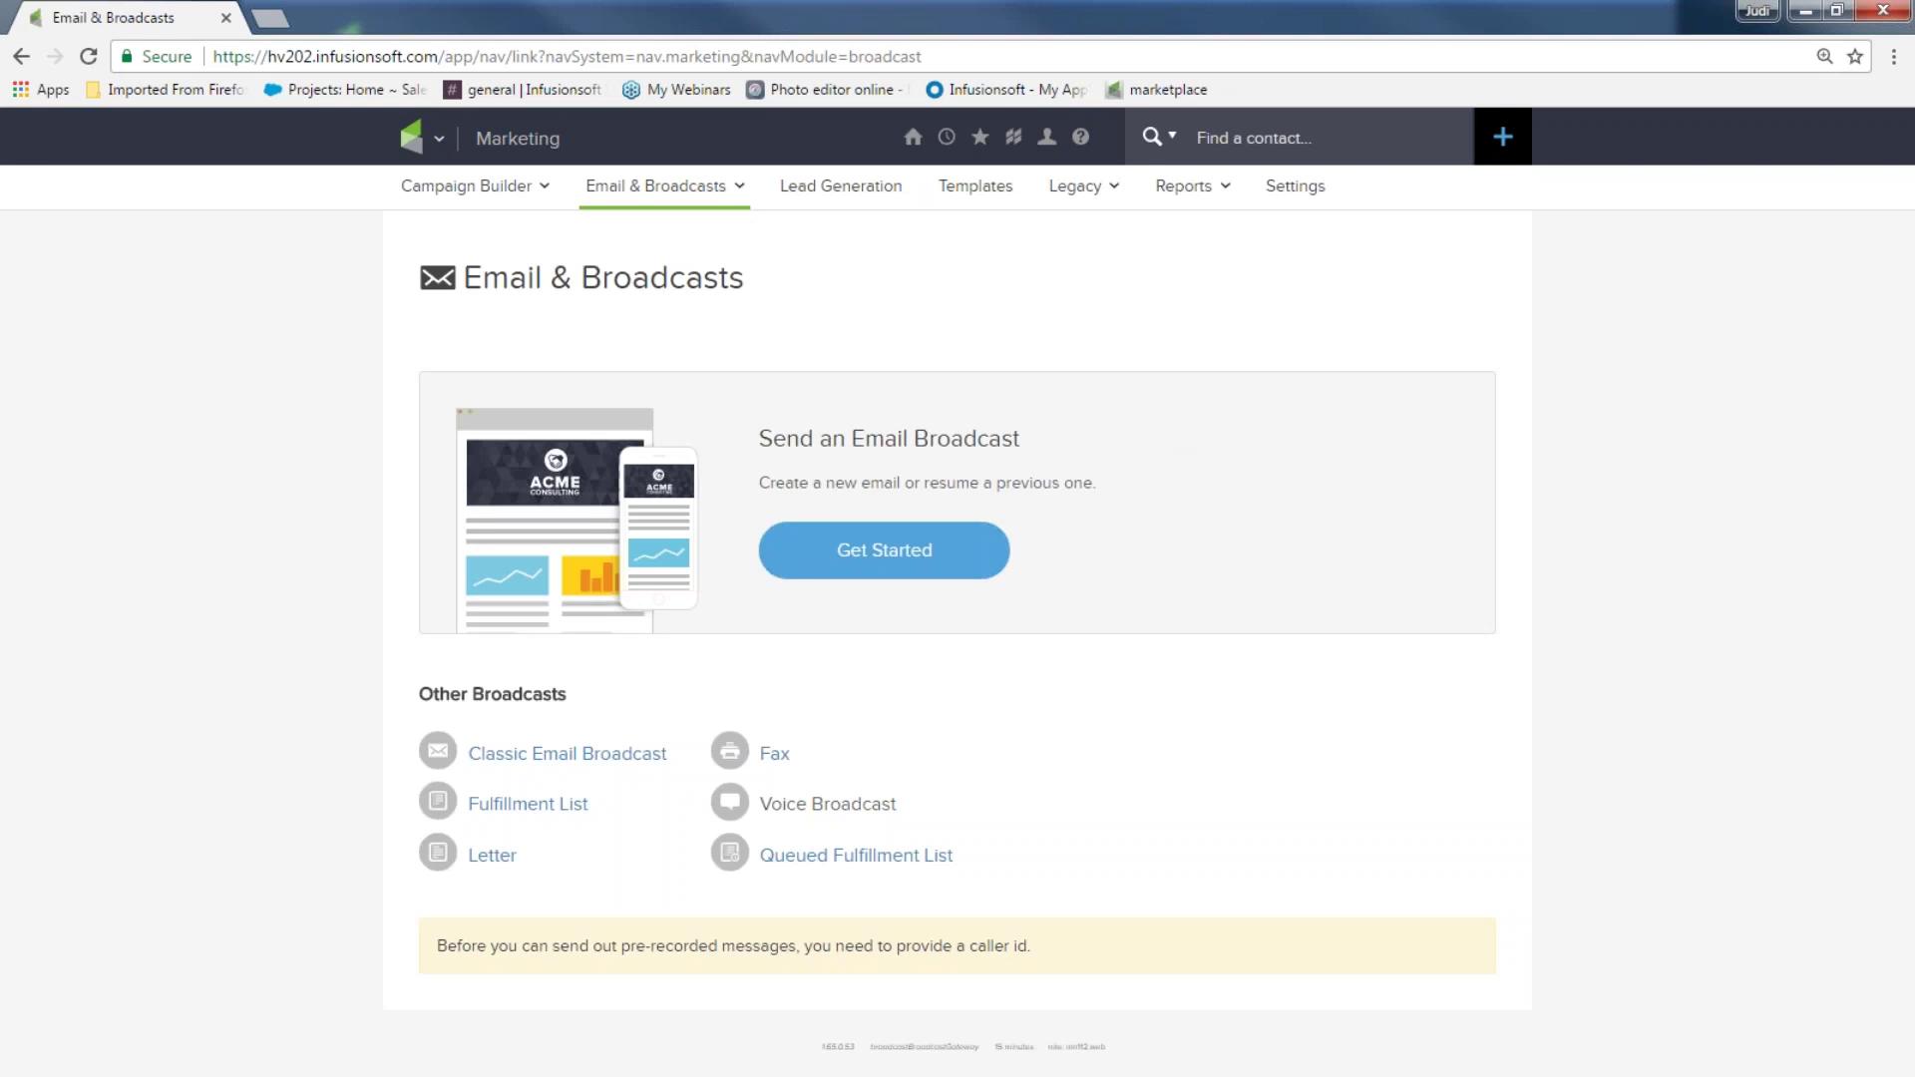
pyautogui.moveTo(438, 150)
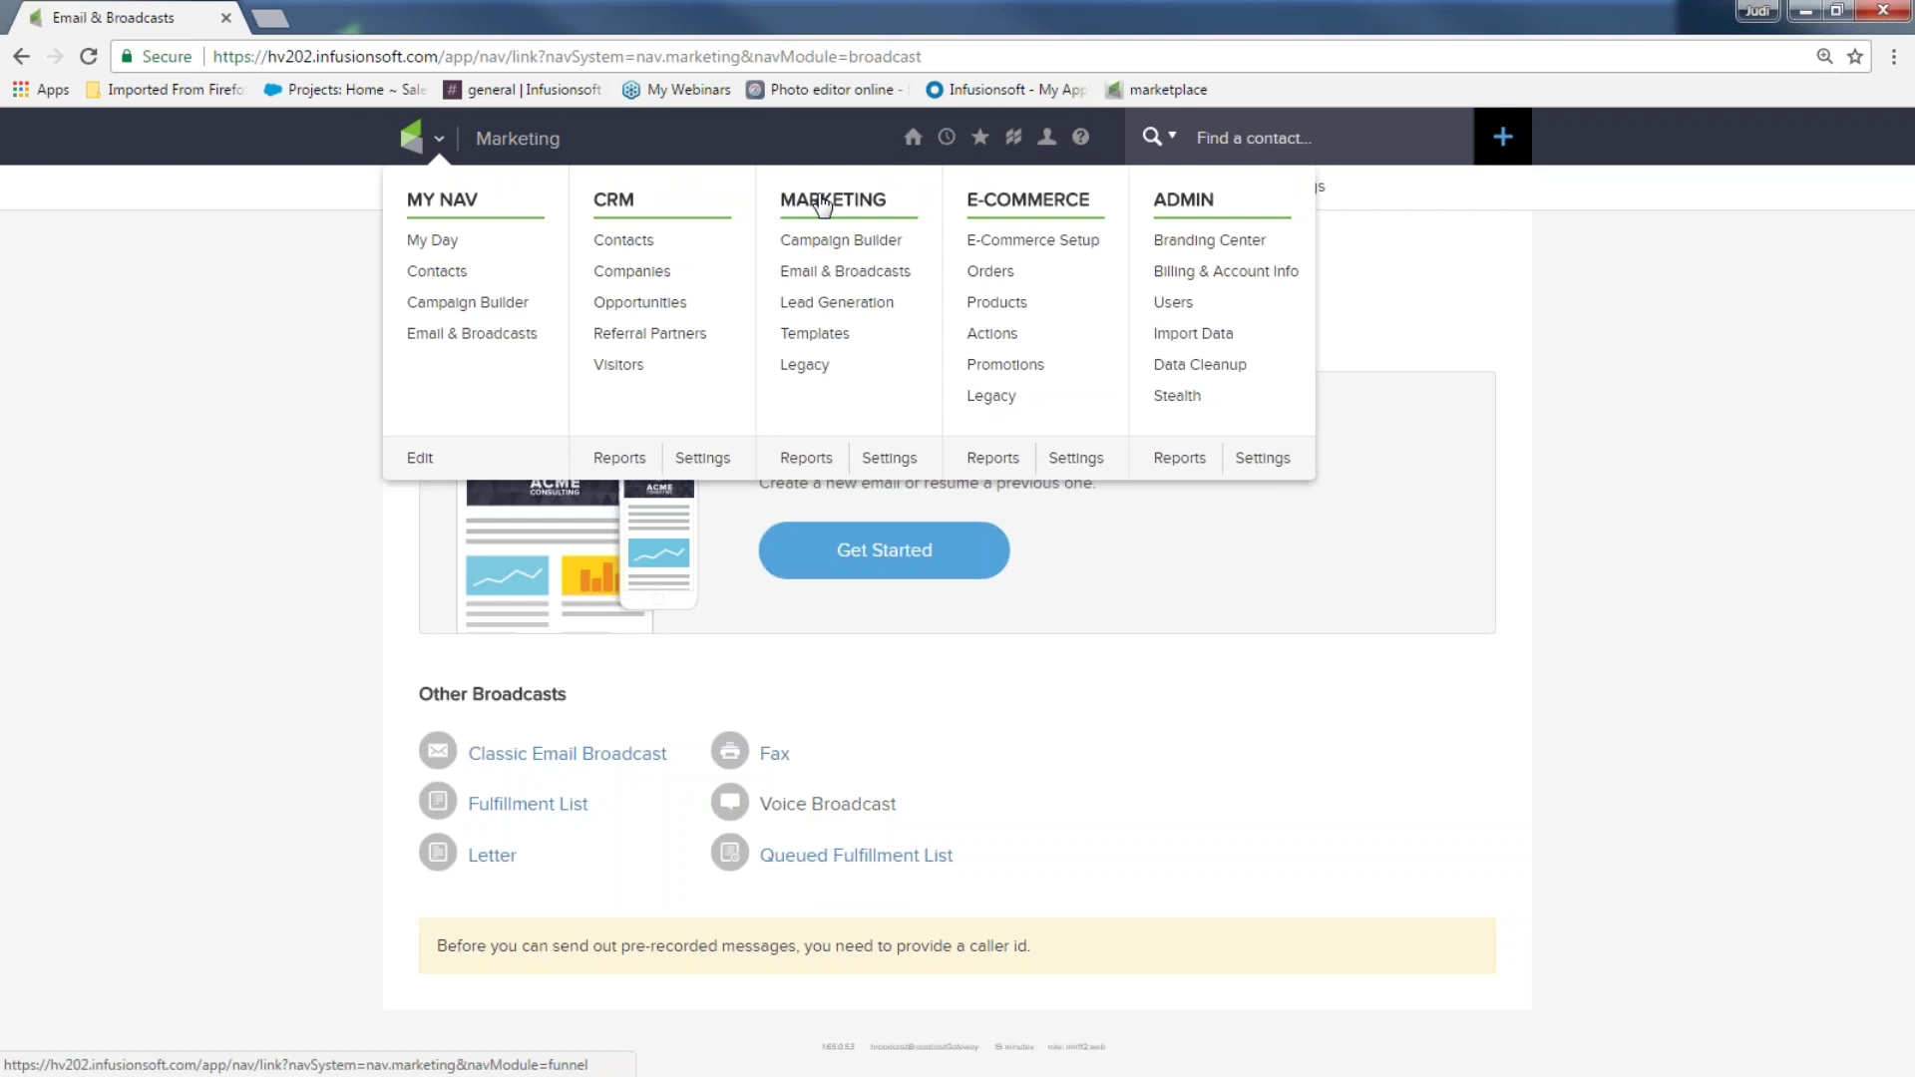
pyautogui.click(808, 458)
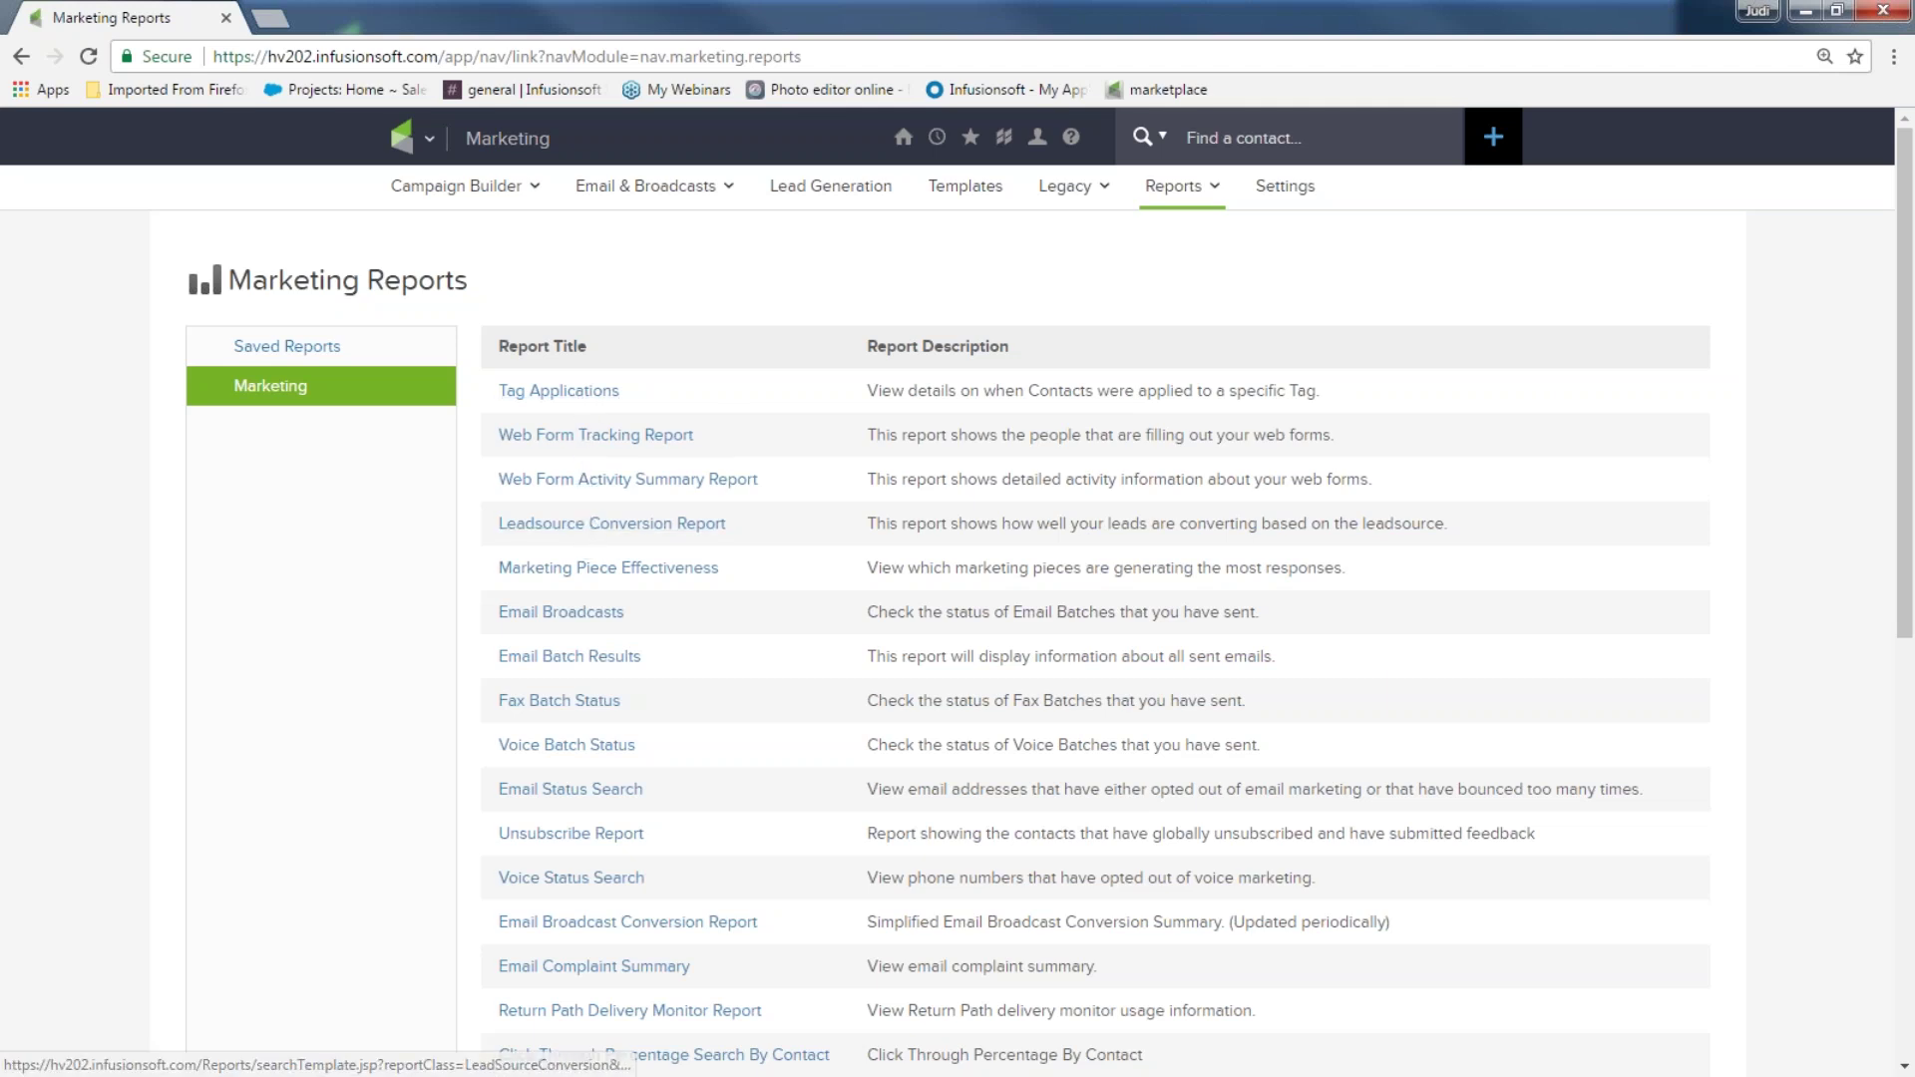
pyautogui.click(581, 621)
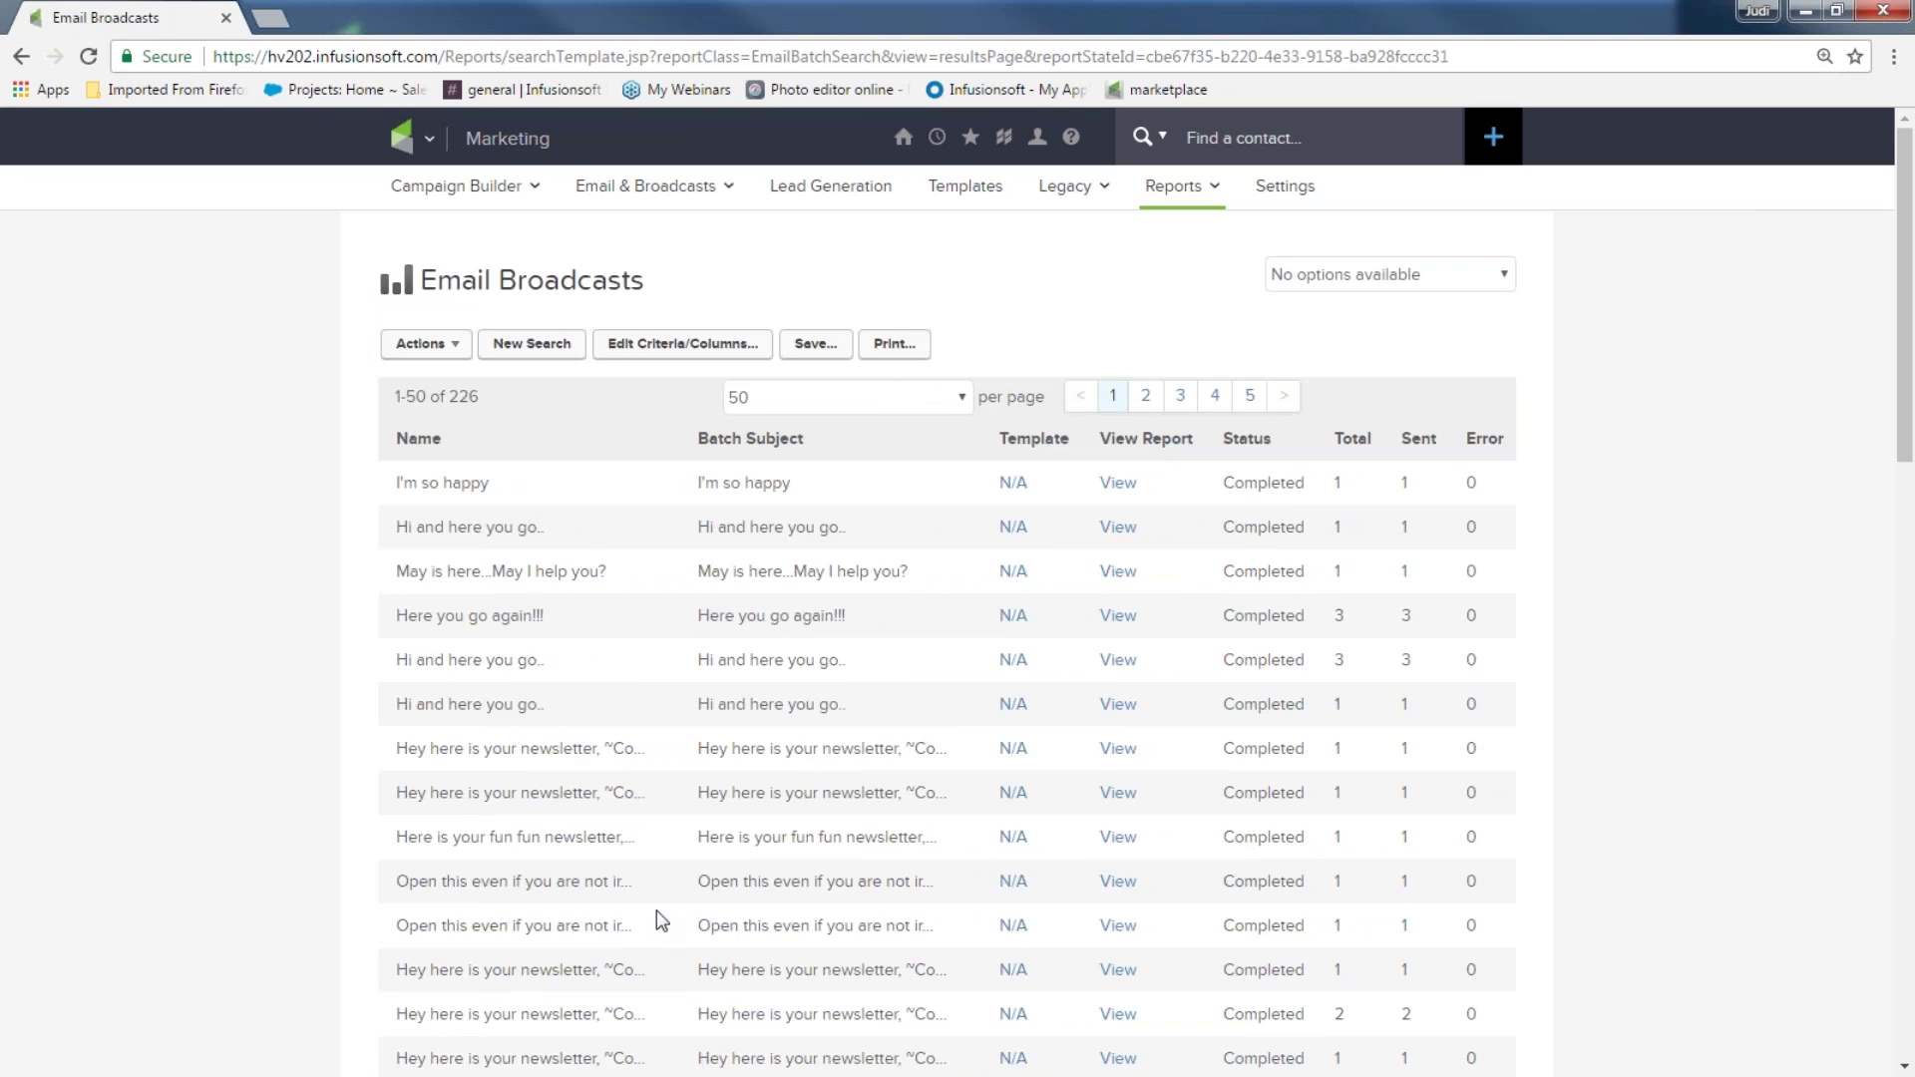
pyautogui.click(1117, 483)
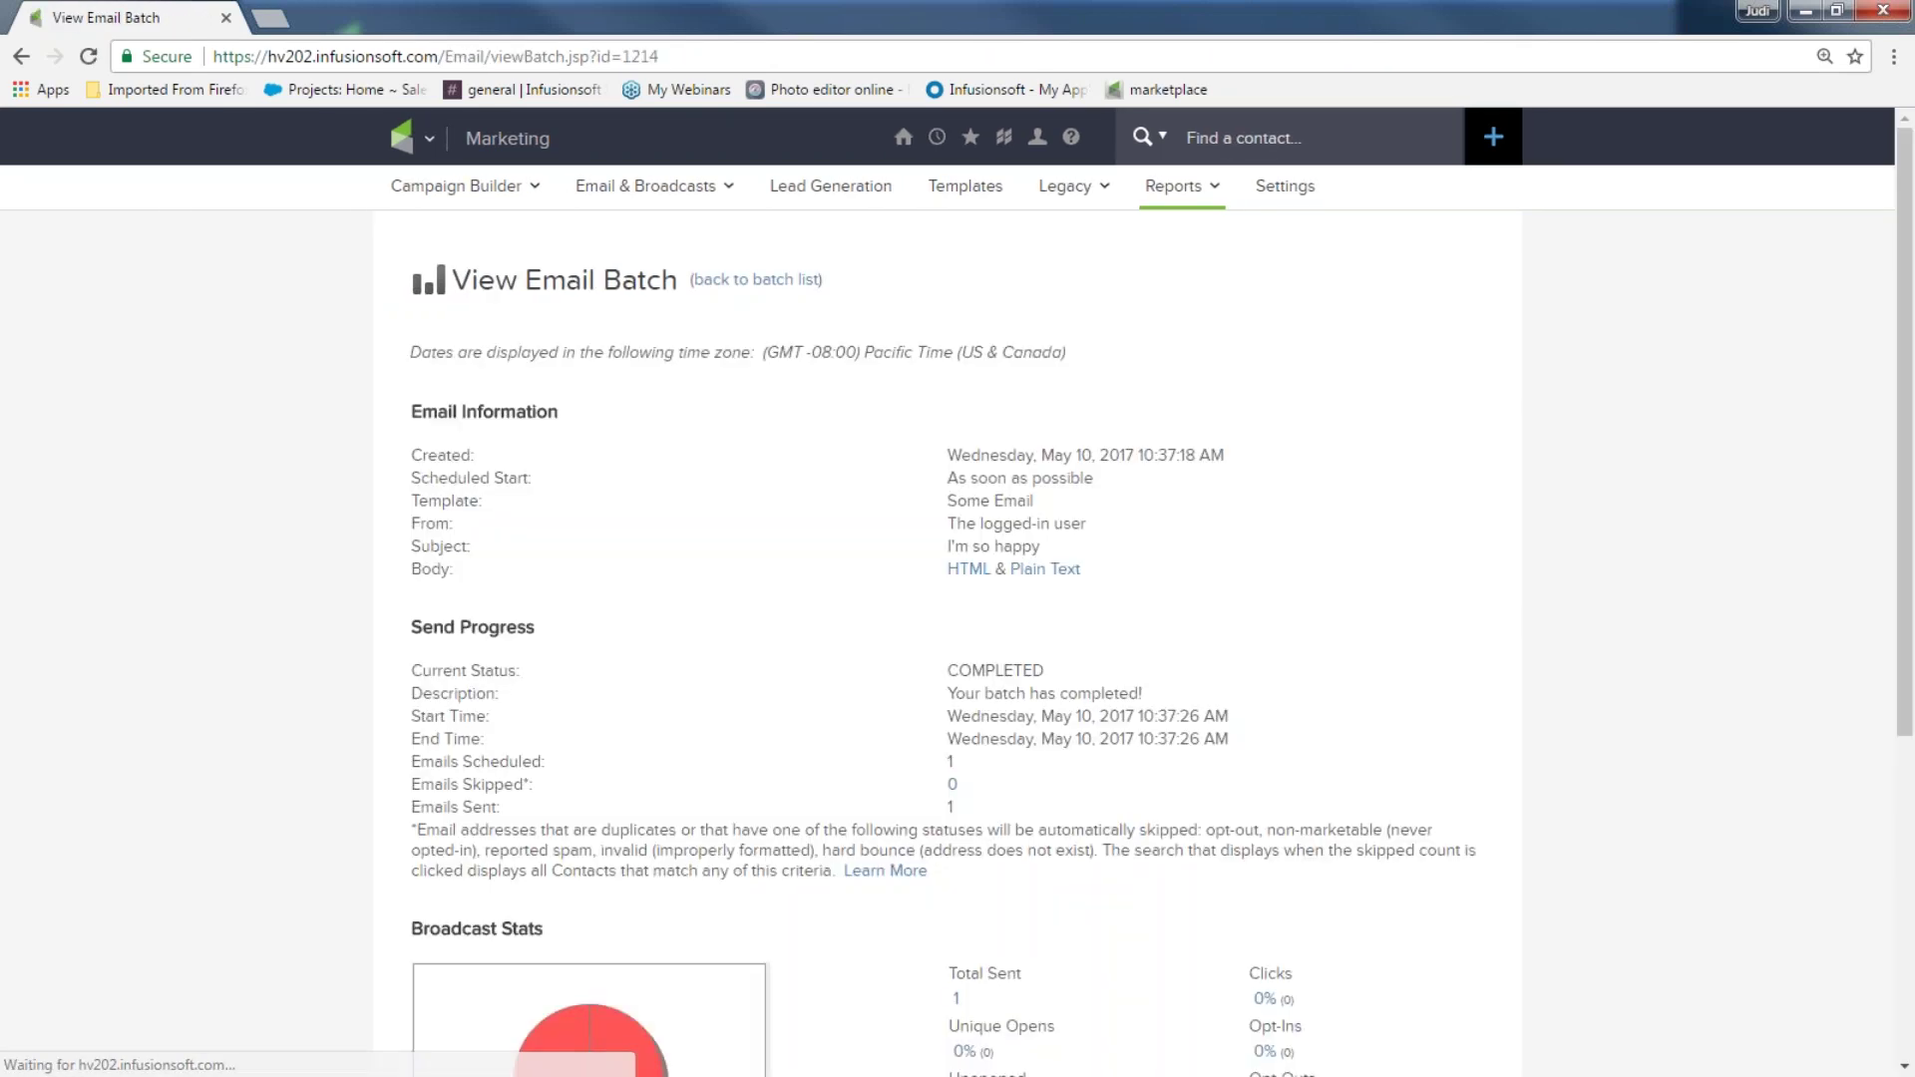
pyautogui.scroll(-5, 947, 599)
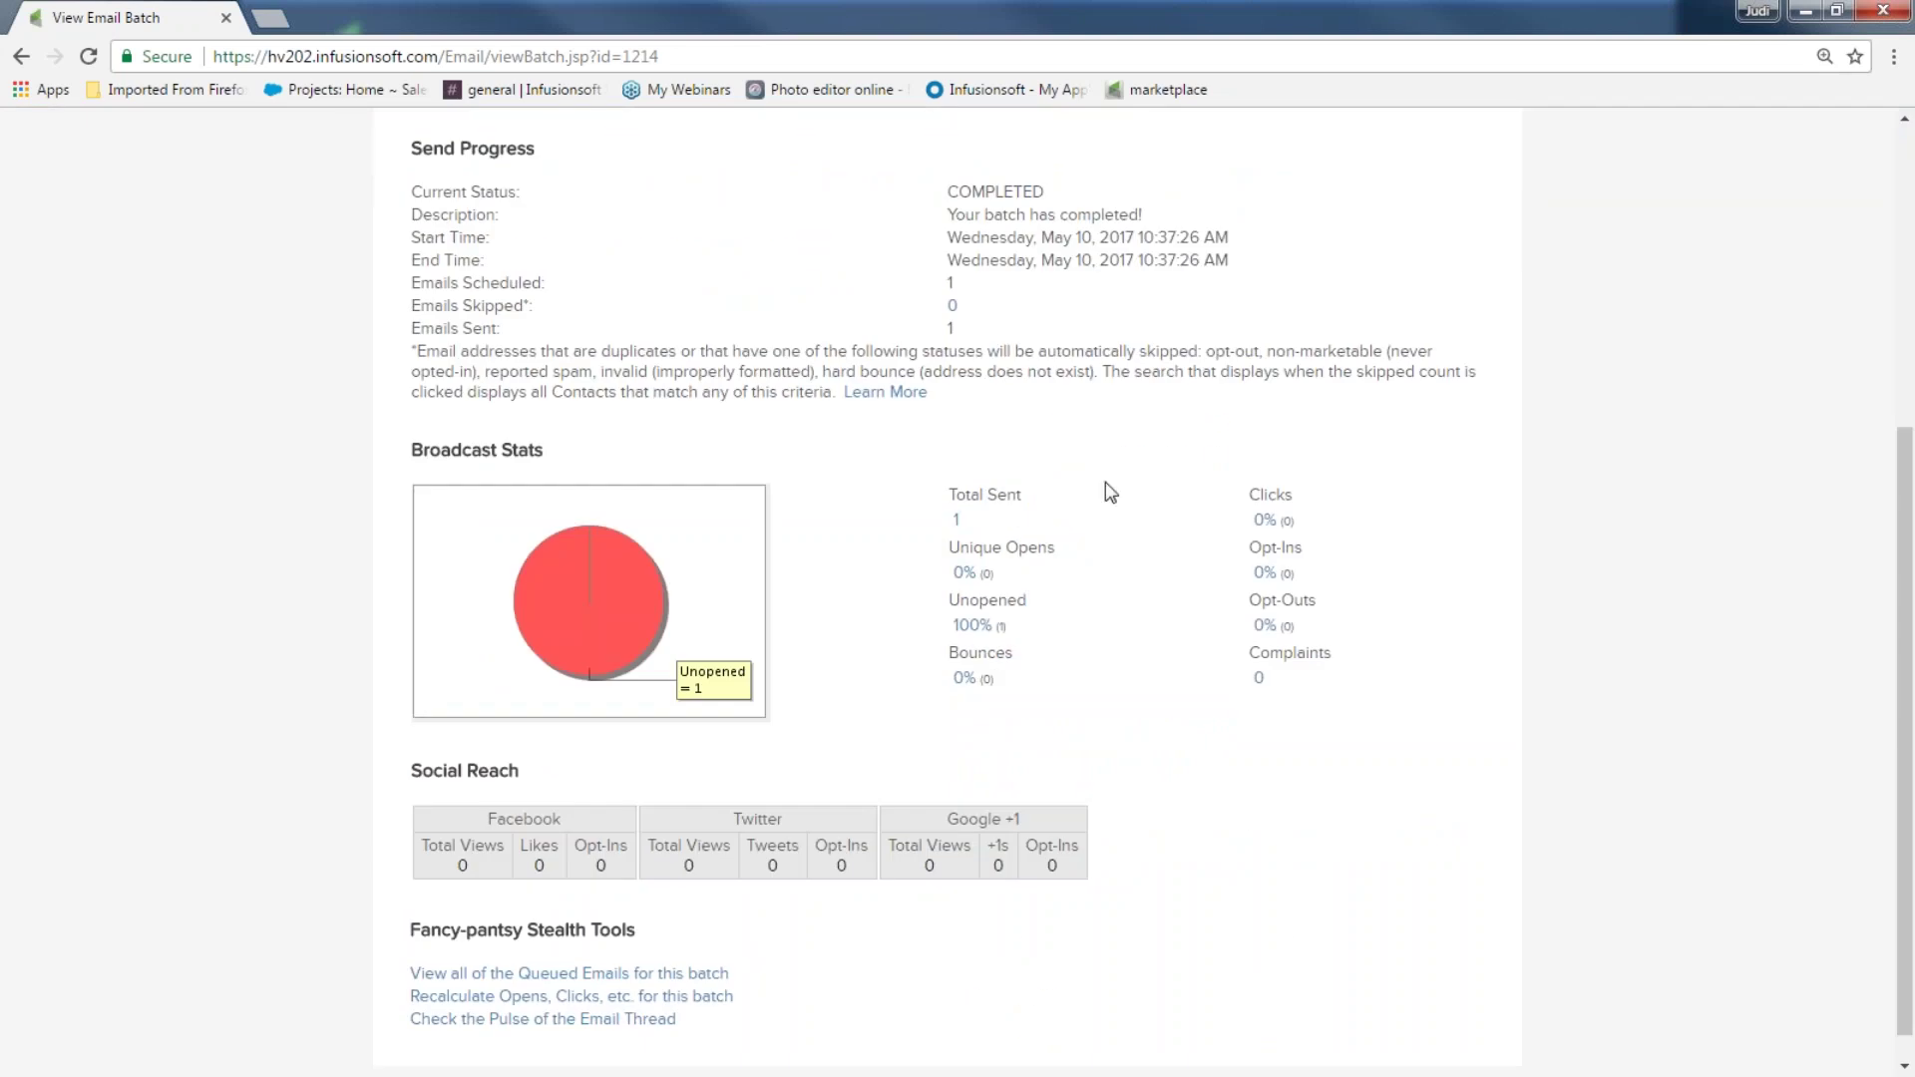
pyautogui.scroll(5, 1109, 490)
# - Open the dashboard and set the All Email Stats widget to show stats for Today
pyautogui.moveTo(903, 136)
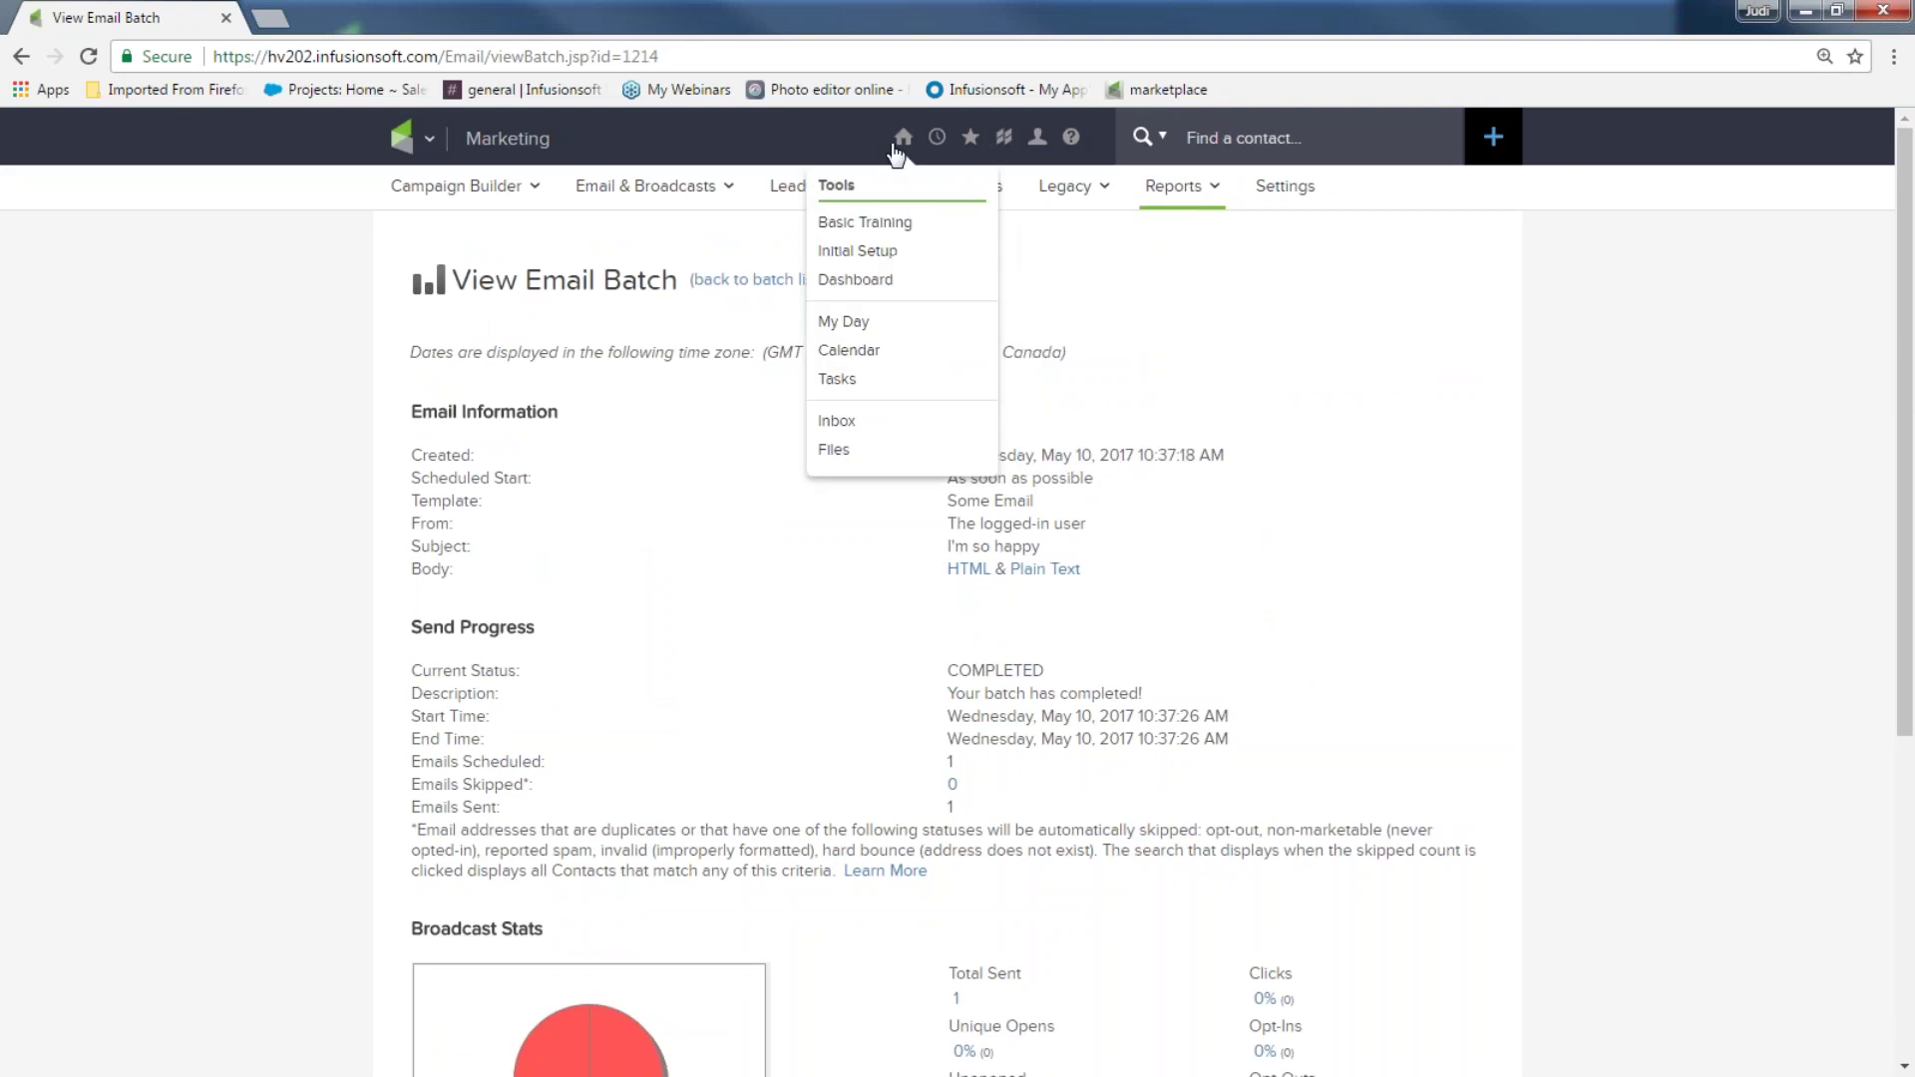
pyautogui.click(882, 281)
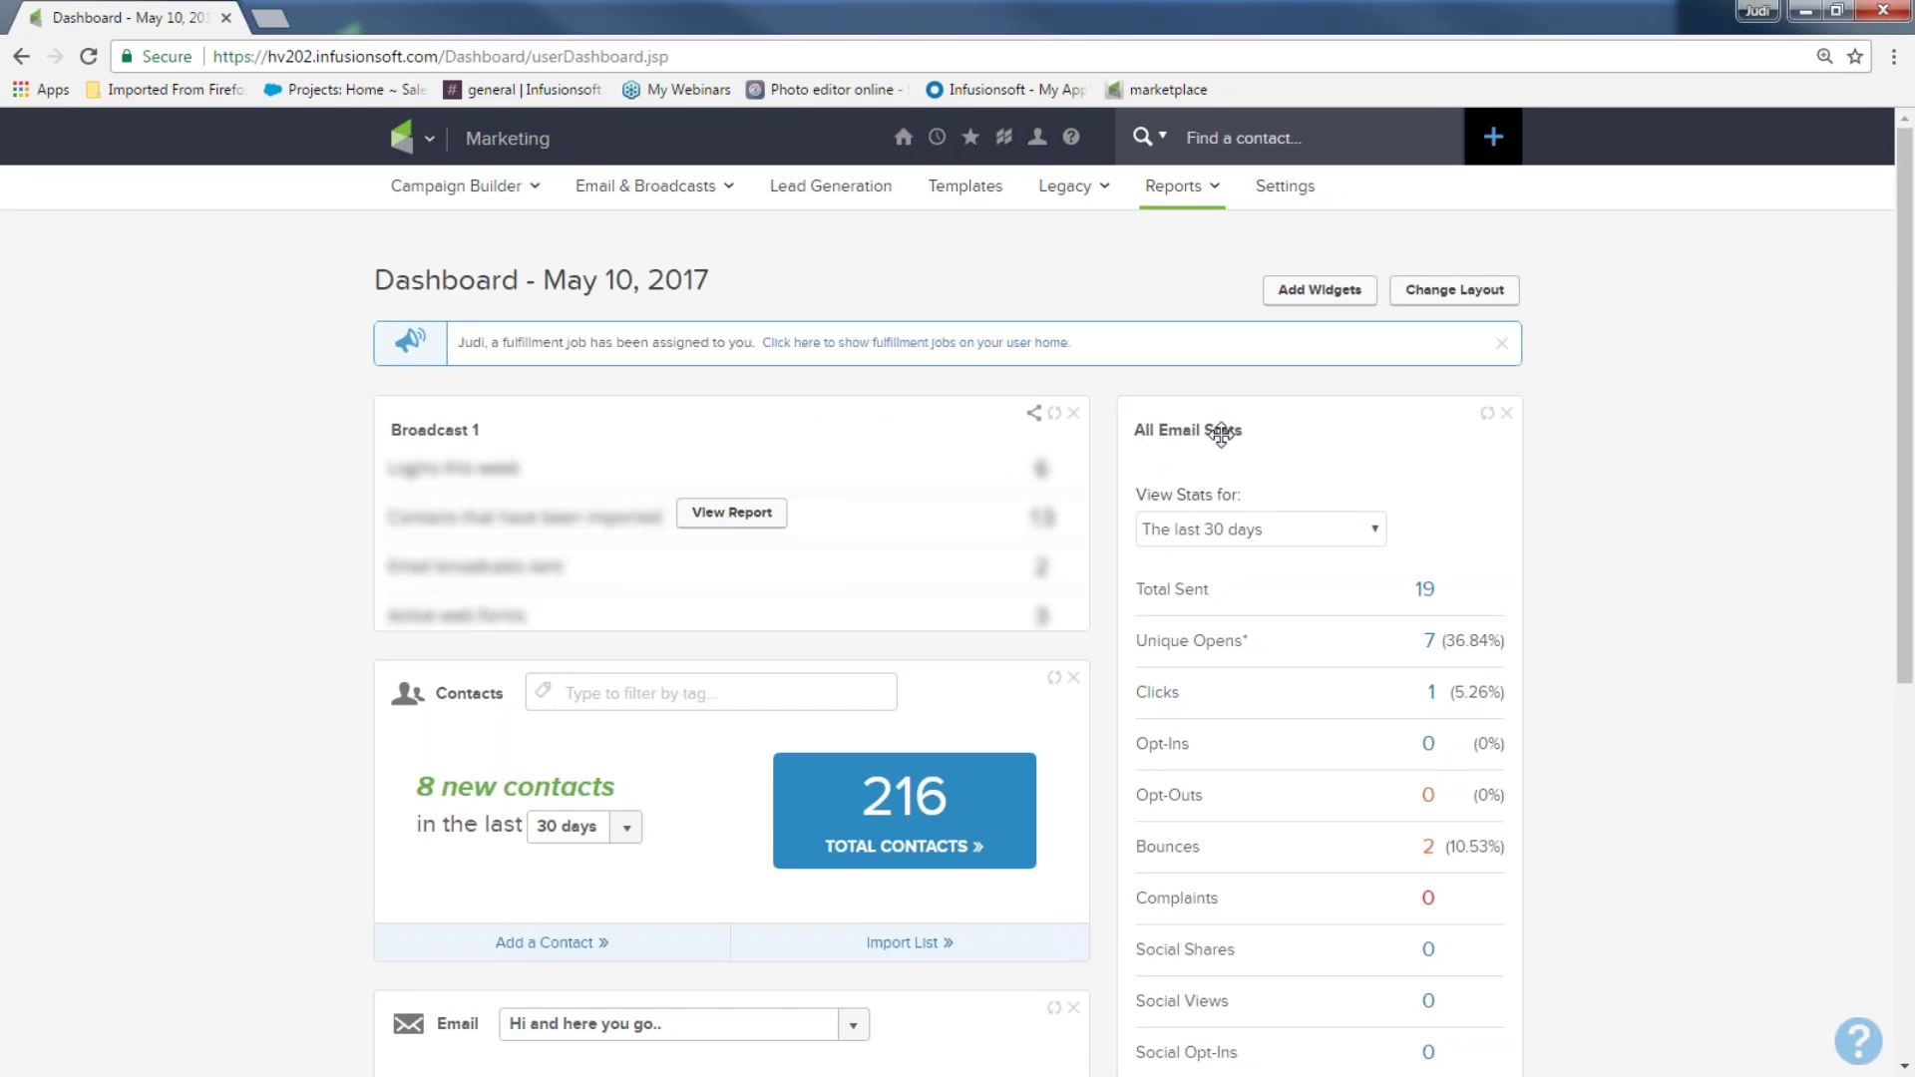
pyautogui.click(1374, 531)
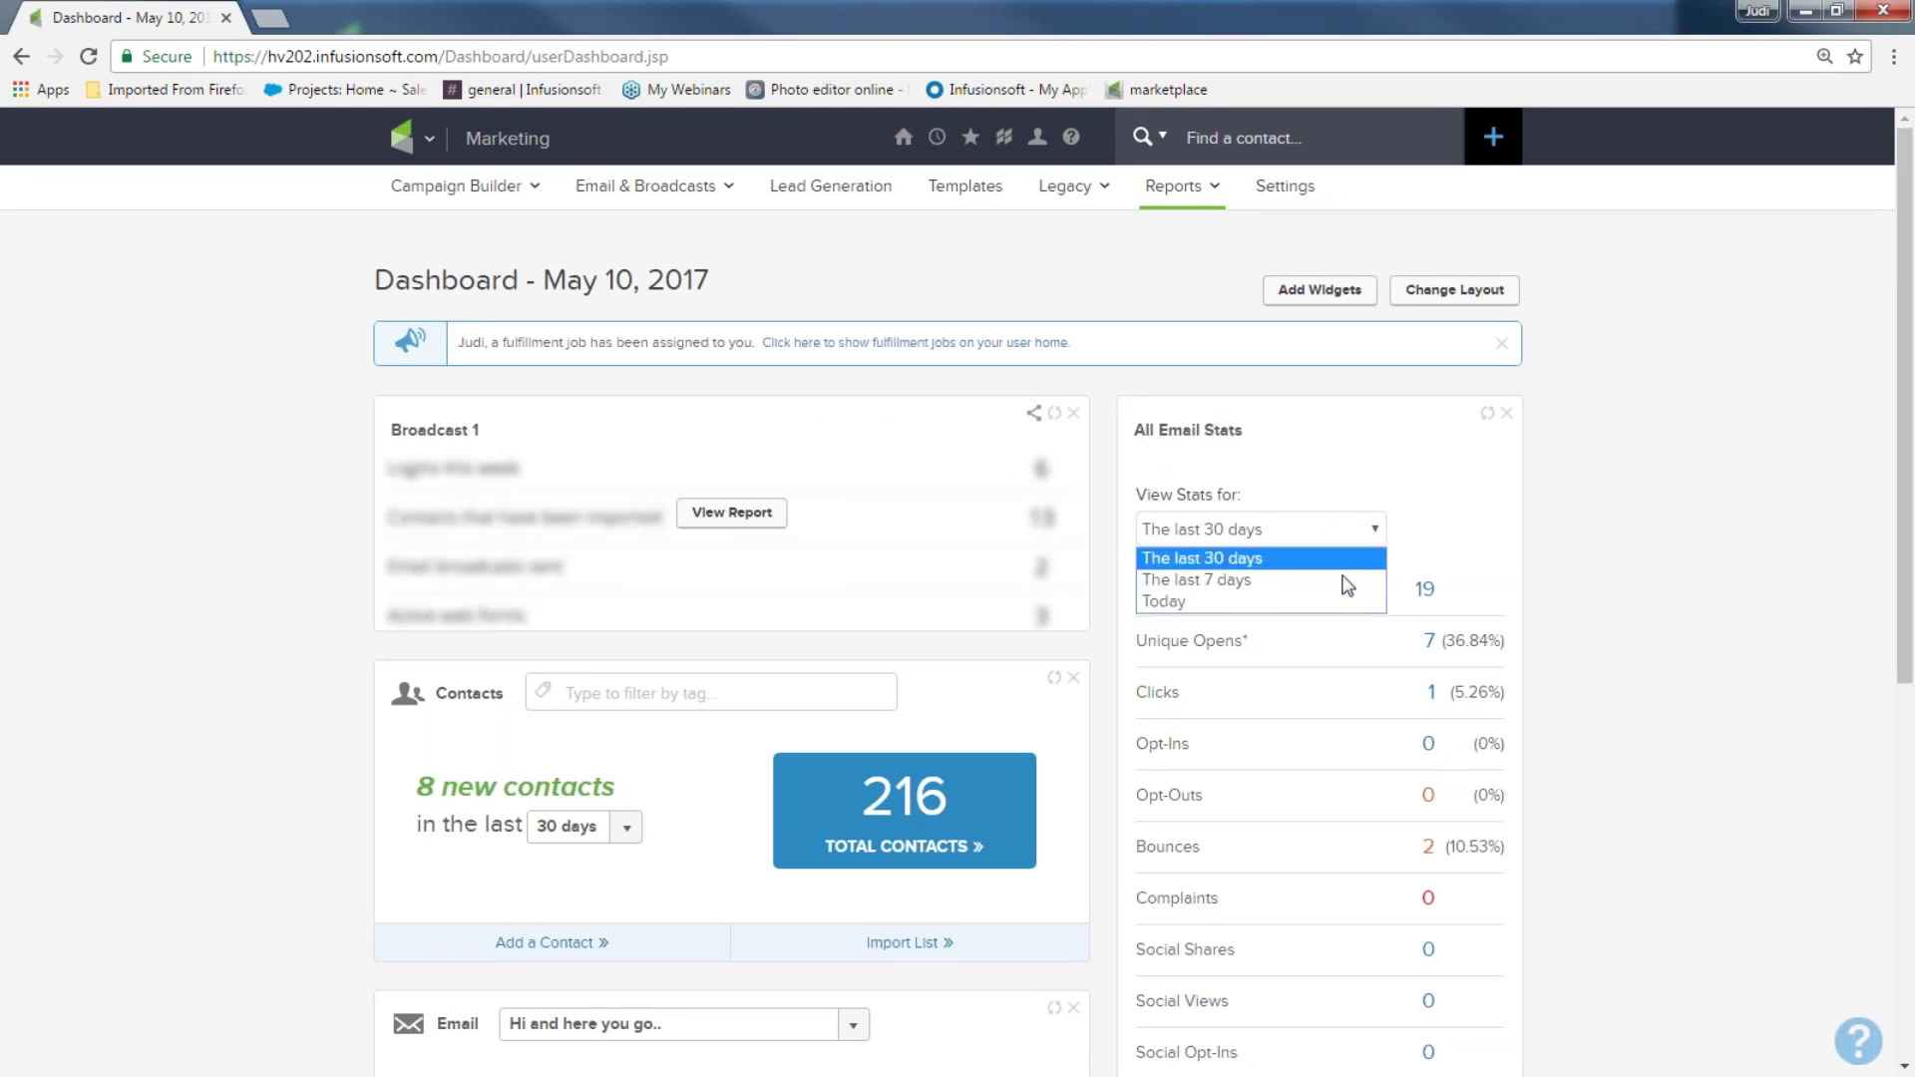
pyautogui.click(1326, 601)
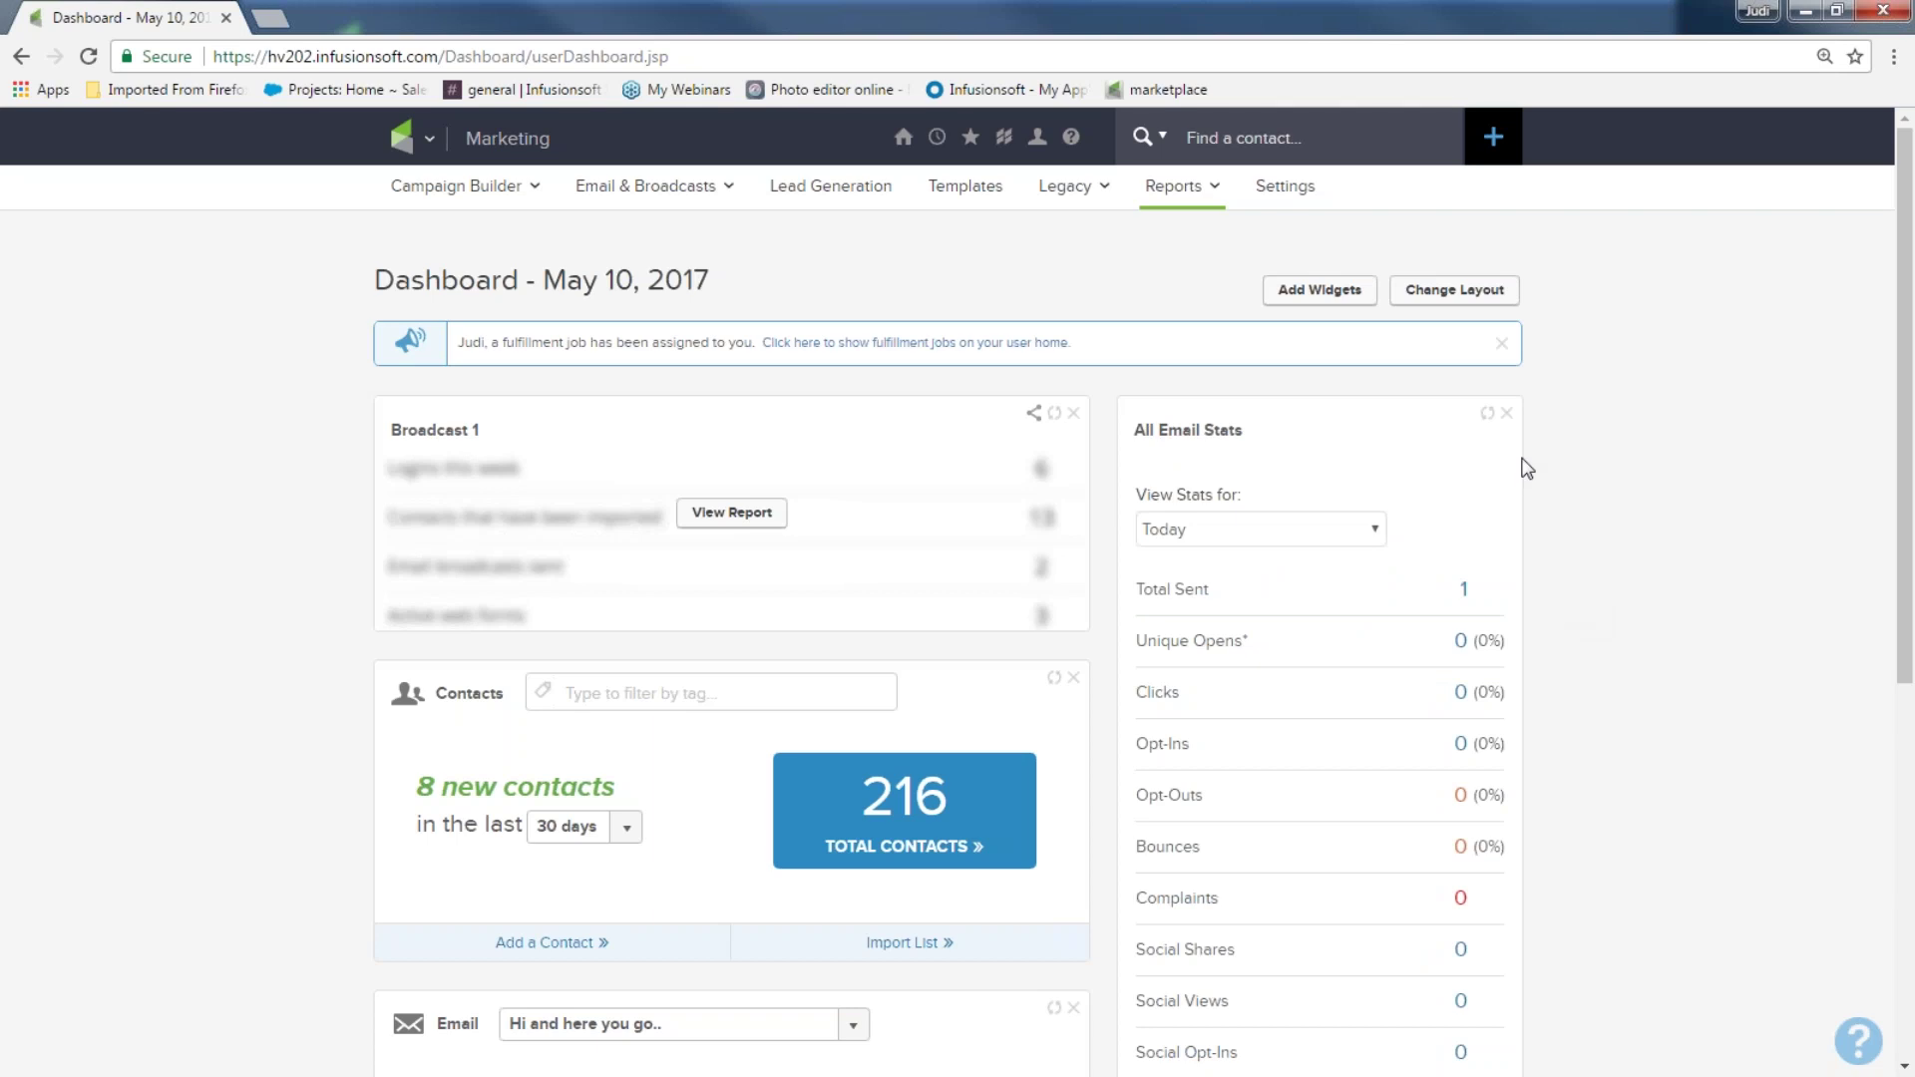
# - Remove the All Email Stats widget from the dashboard and add it back above the Usage Stats widget
pyautogui.click(1505, 415)
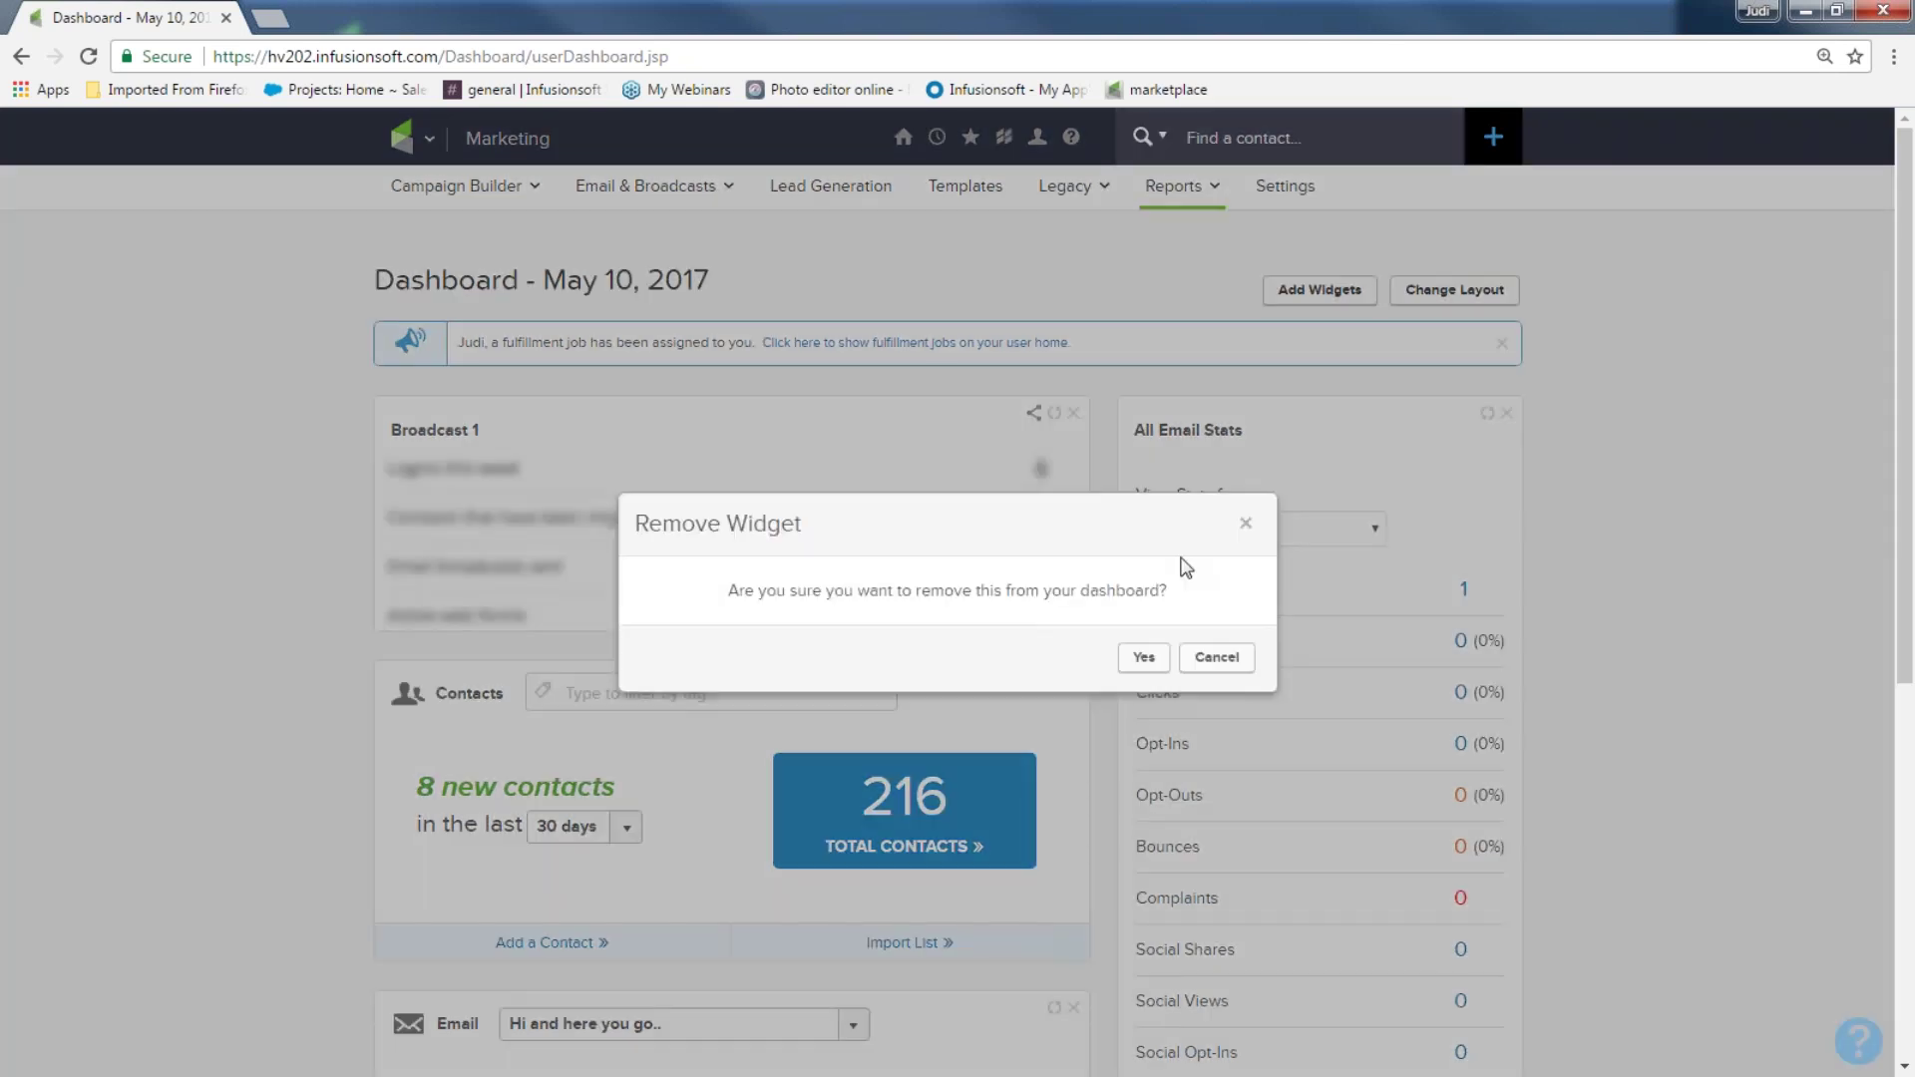
pyautogui.click(1141, 655)
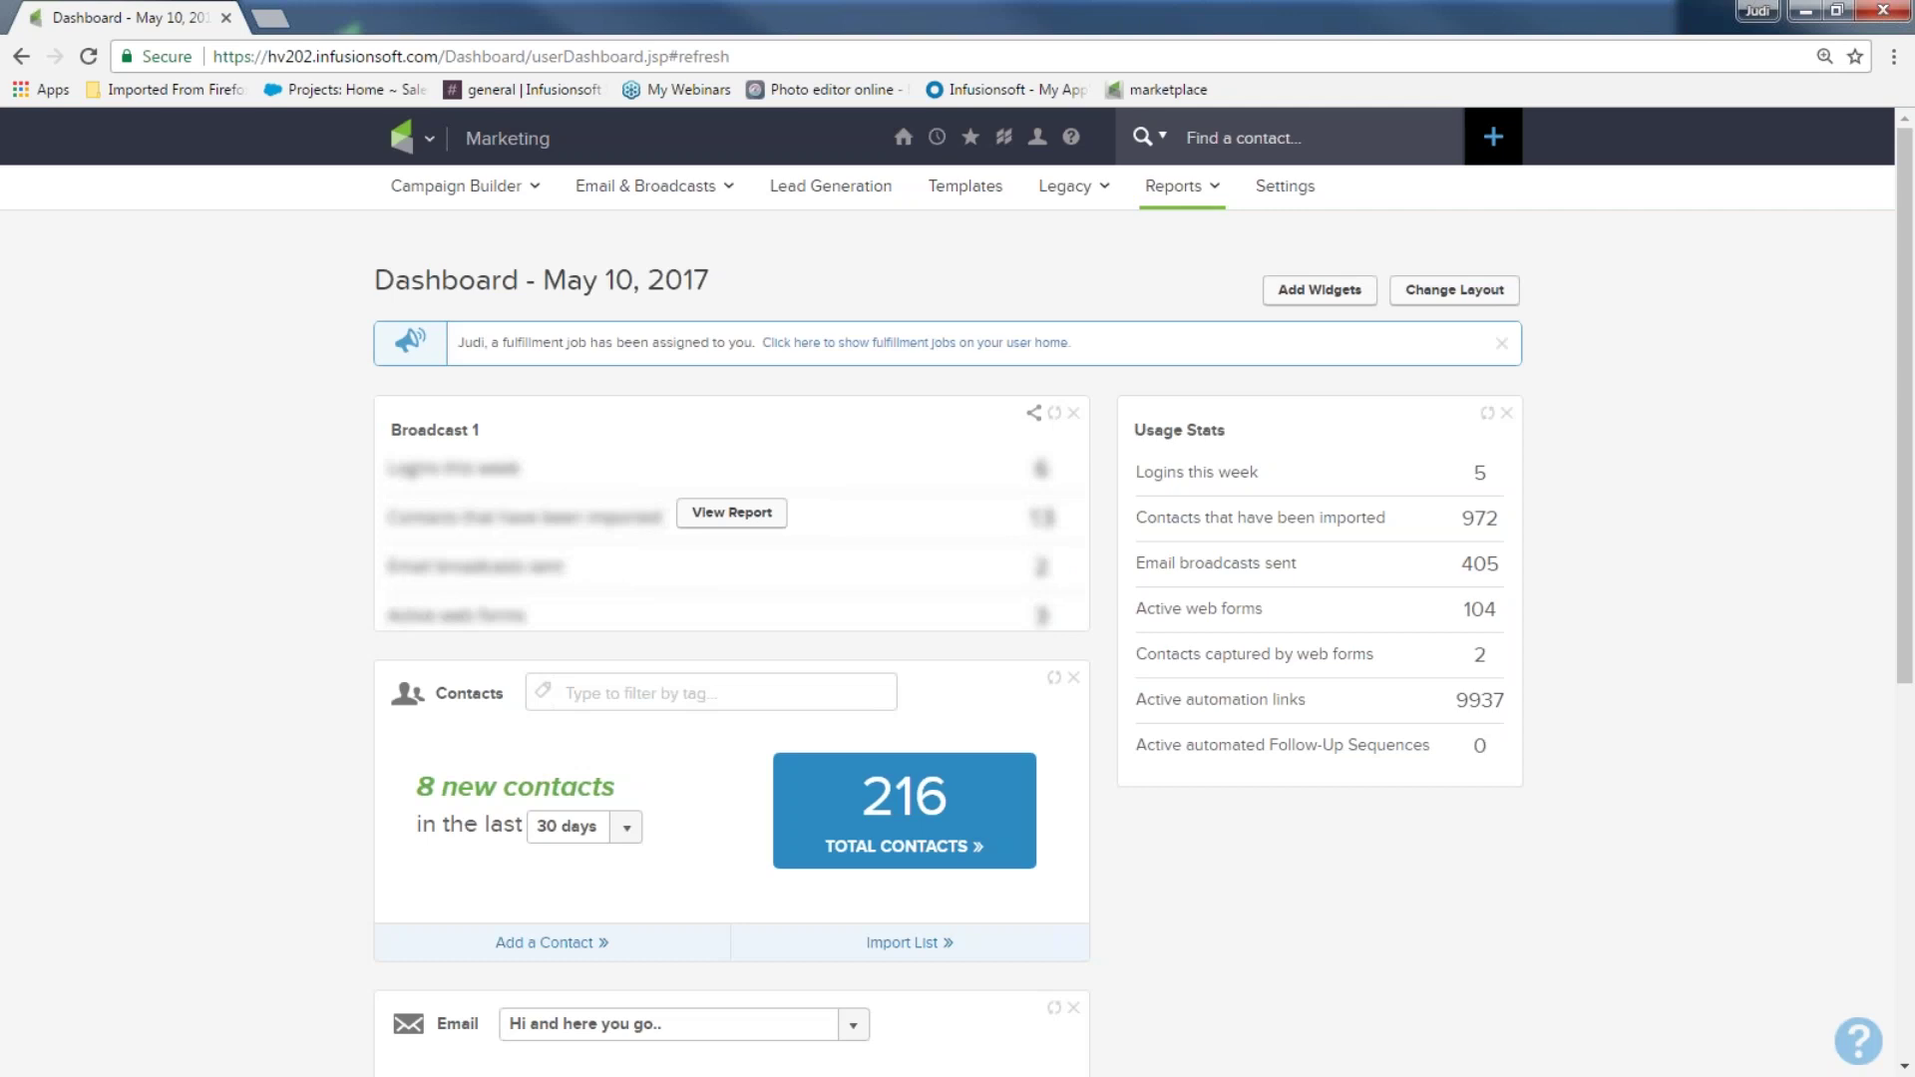
pyautogui.click(1321, 293)
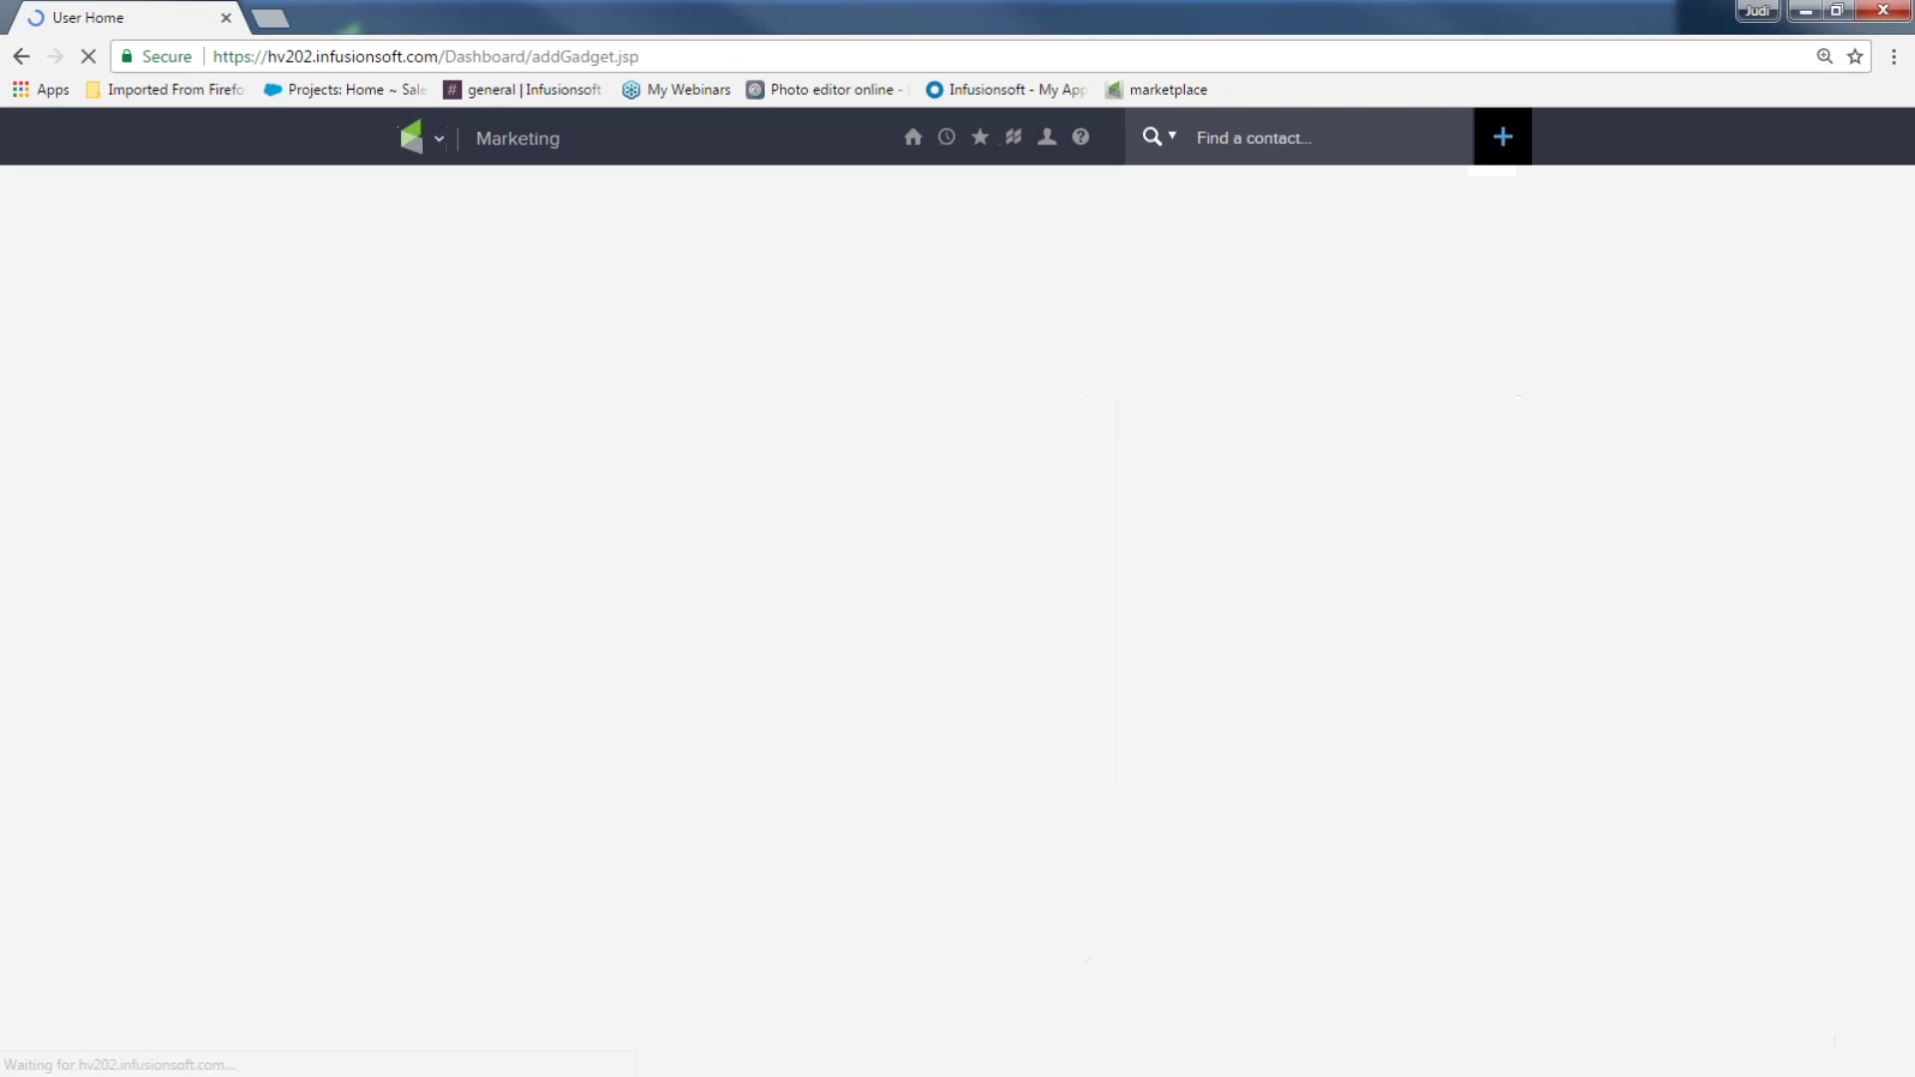
pyautogui.scroll(-2, 818, 434)
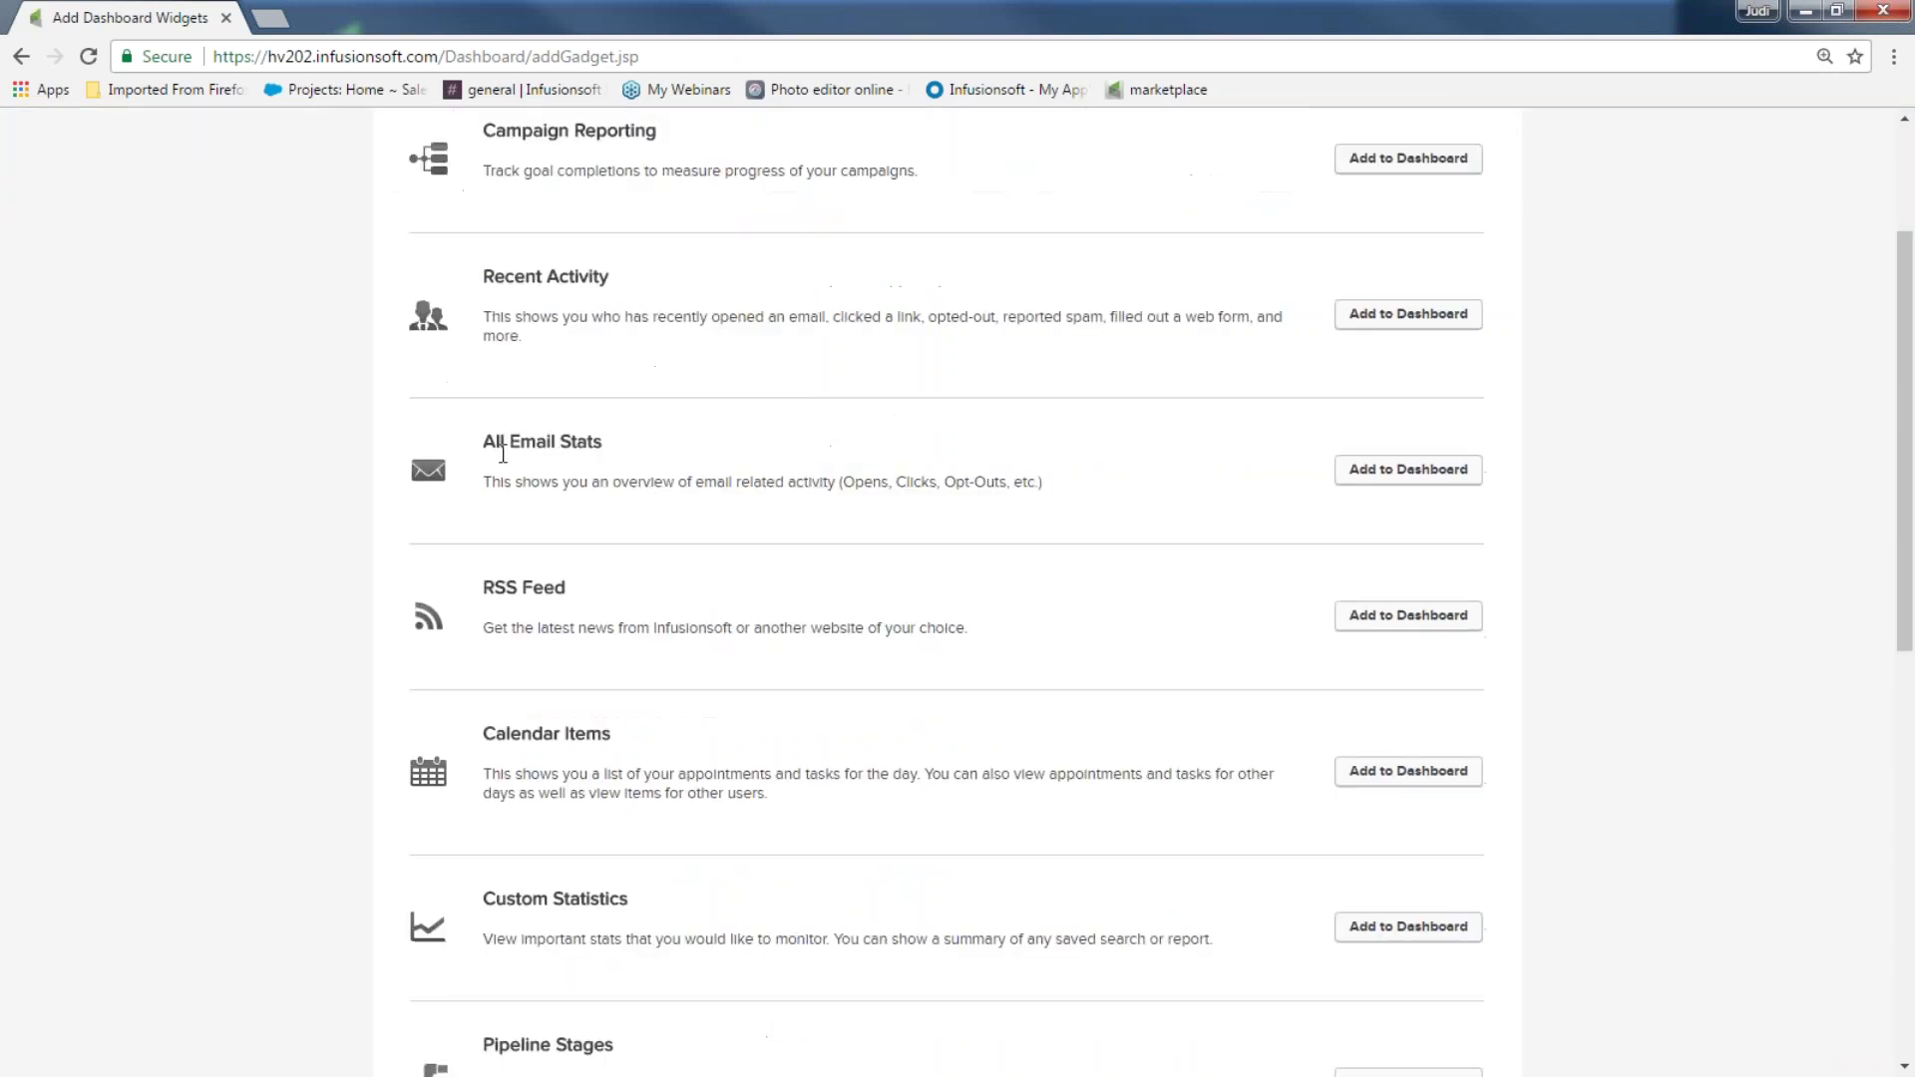
pyautogui.moveTo(473, 449); pyautogui.dragTo(621, 437)
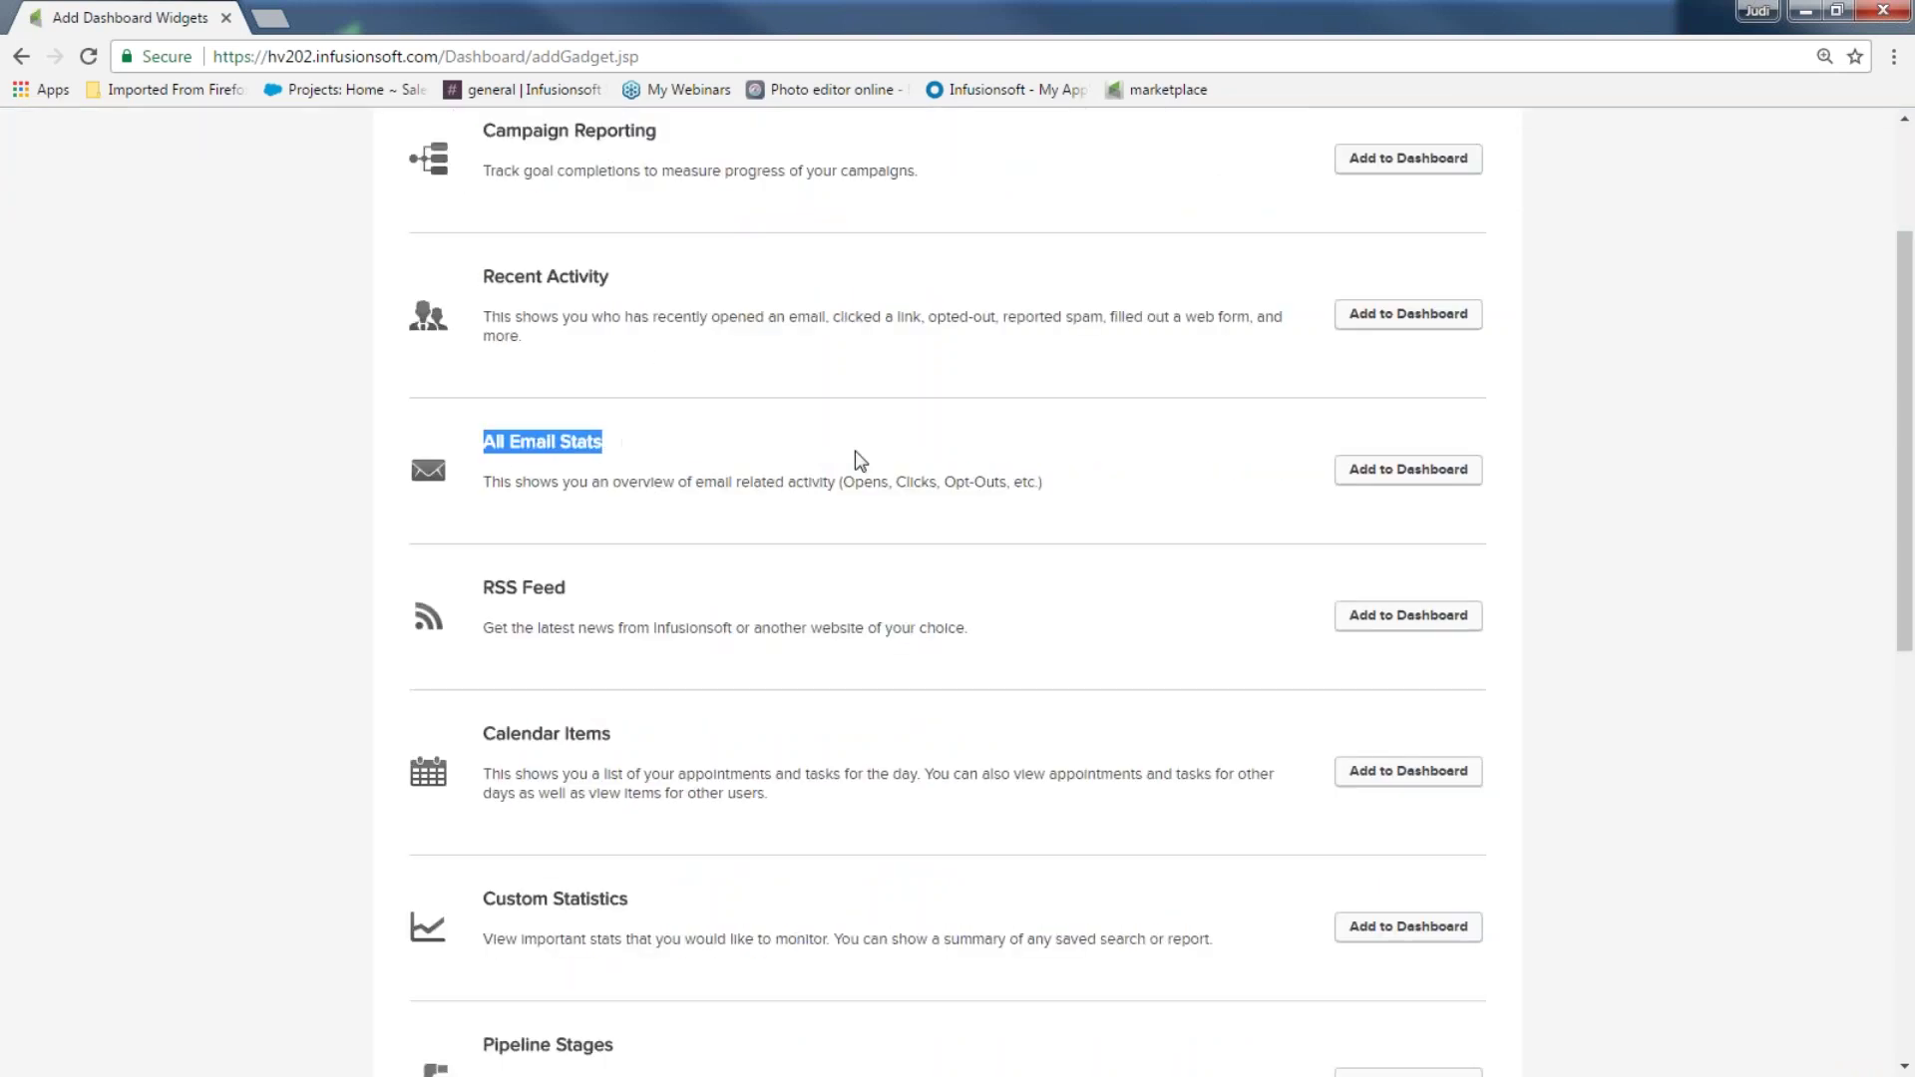
pyautogui.click(1377, 470)
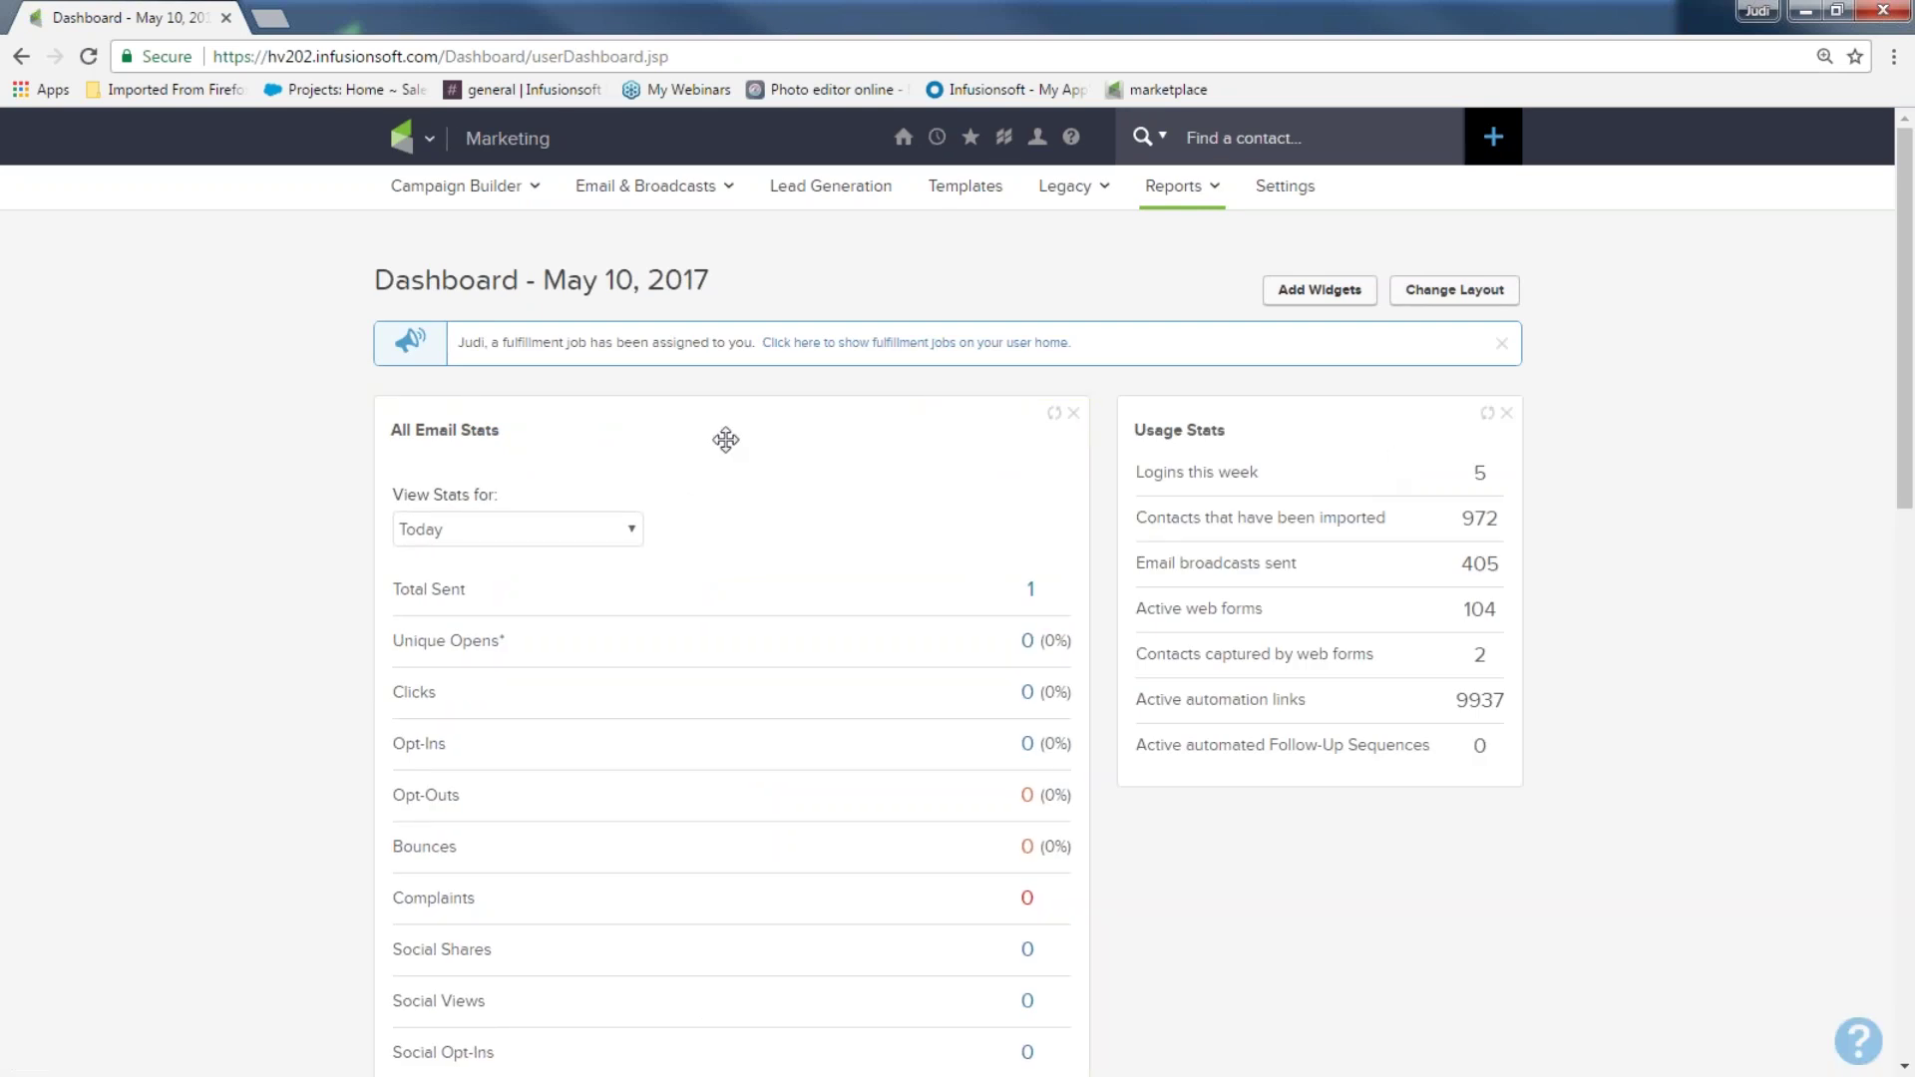
pyautogui.moveTo(726, 440); pyautogui.dragTo(1243, 399)
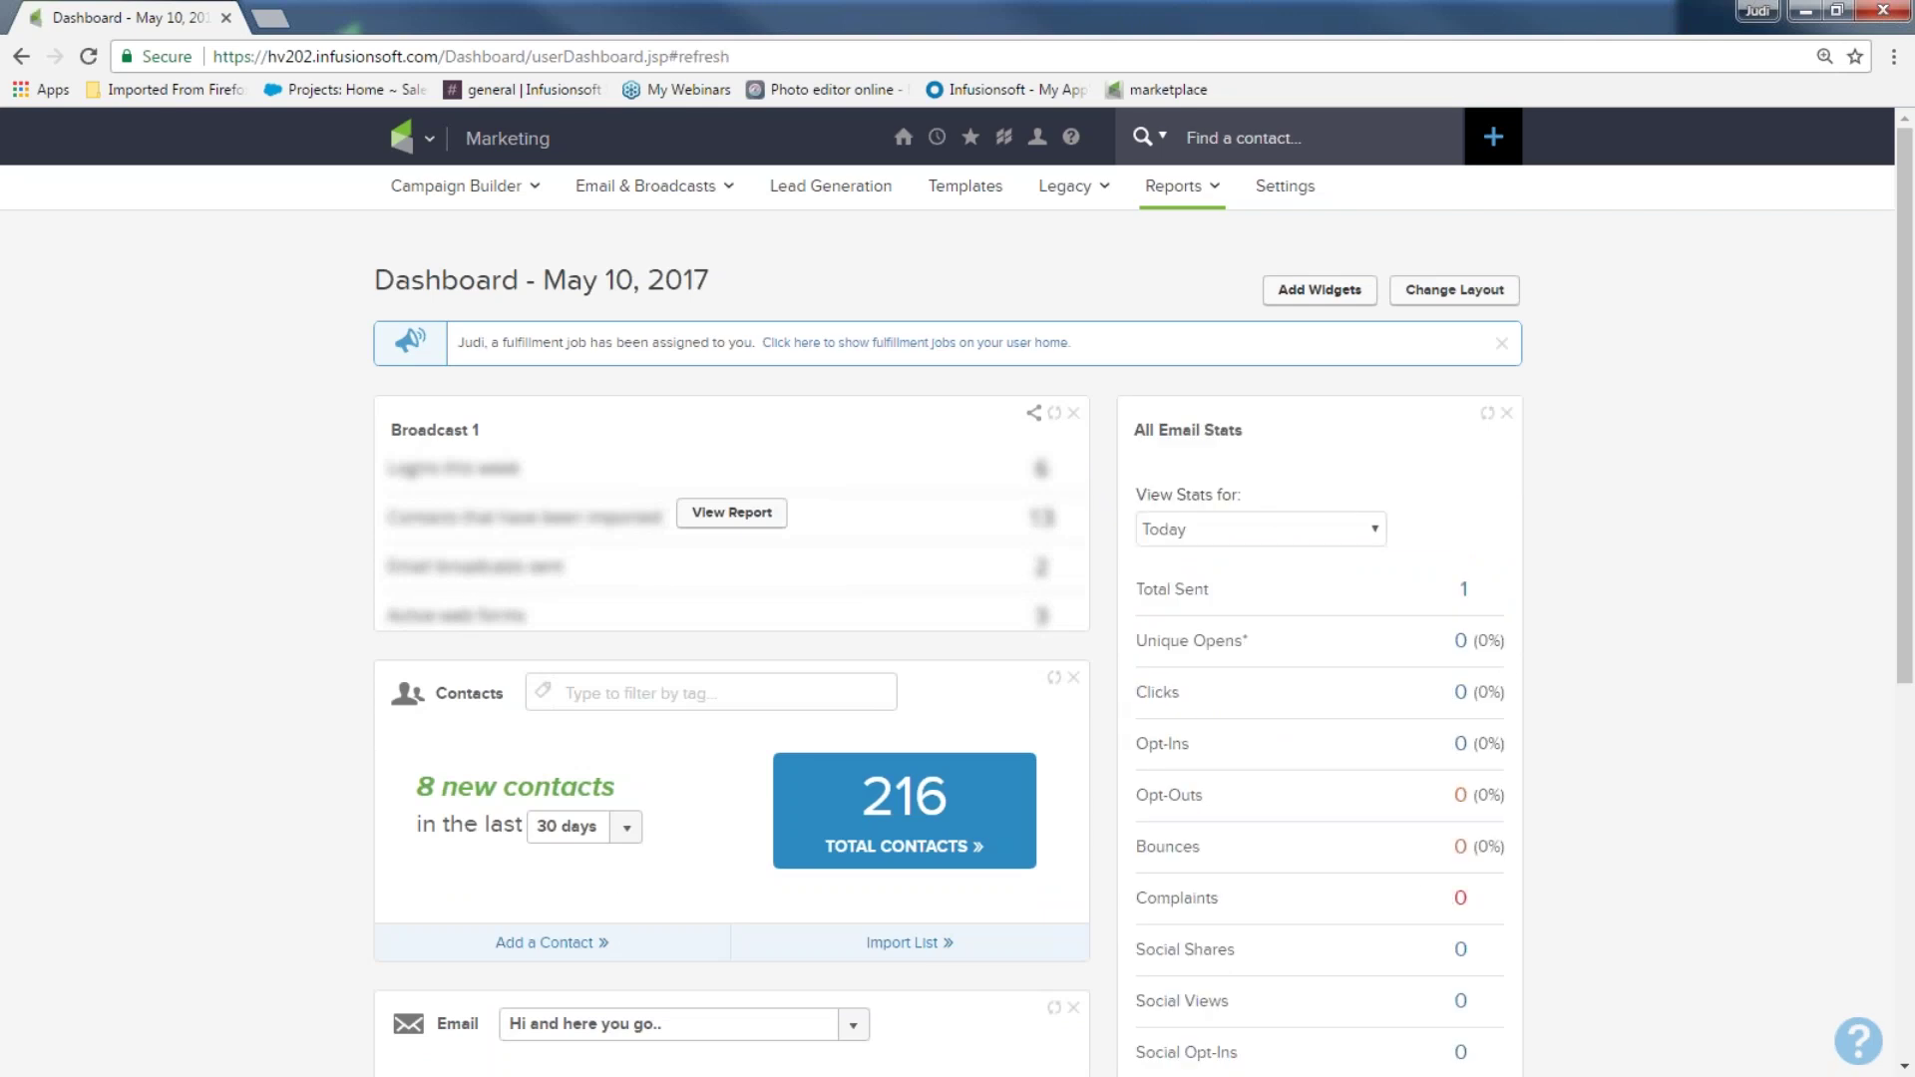
pyautogui.scroll(-2, 1454, 735)
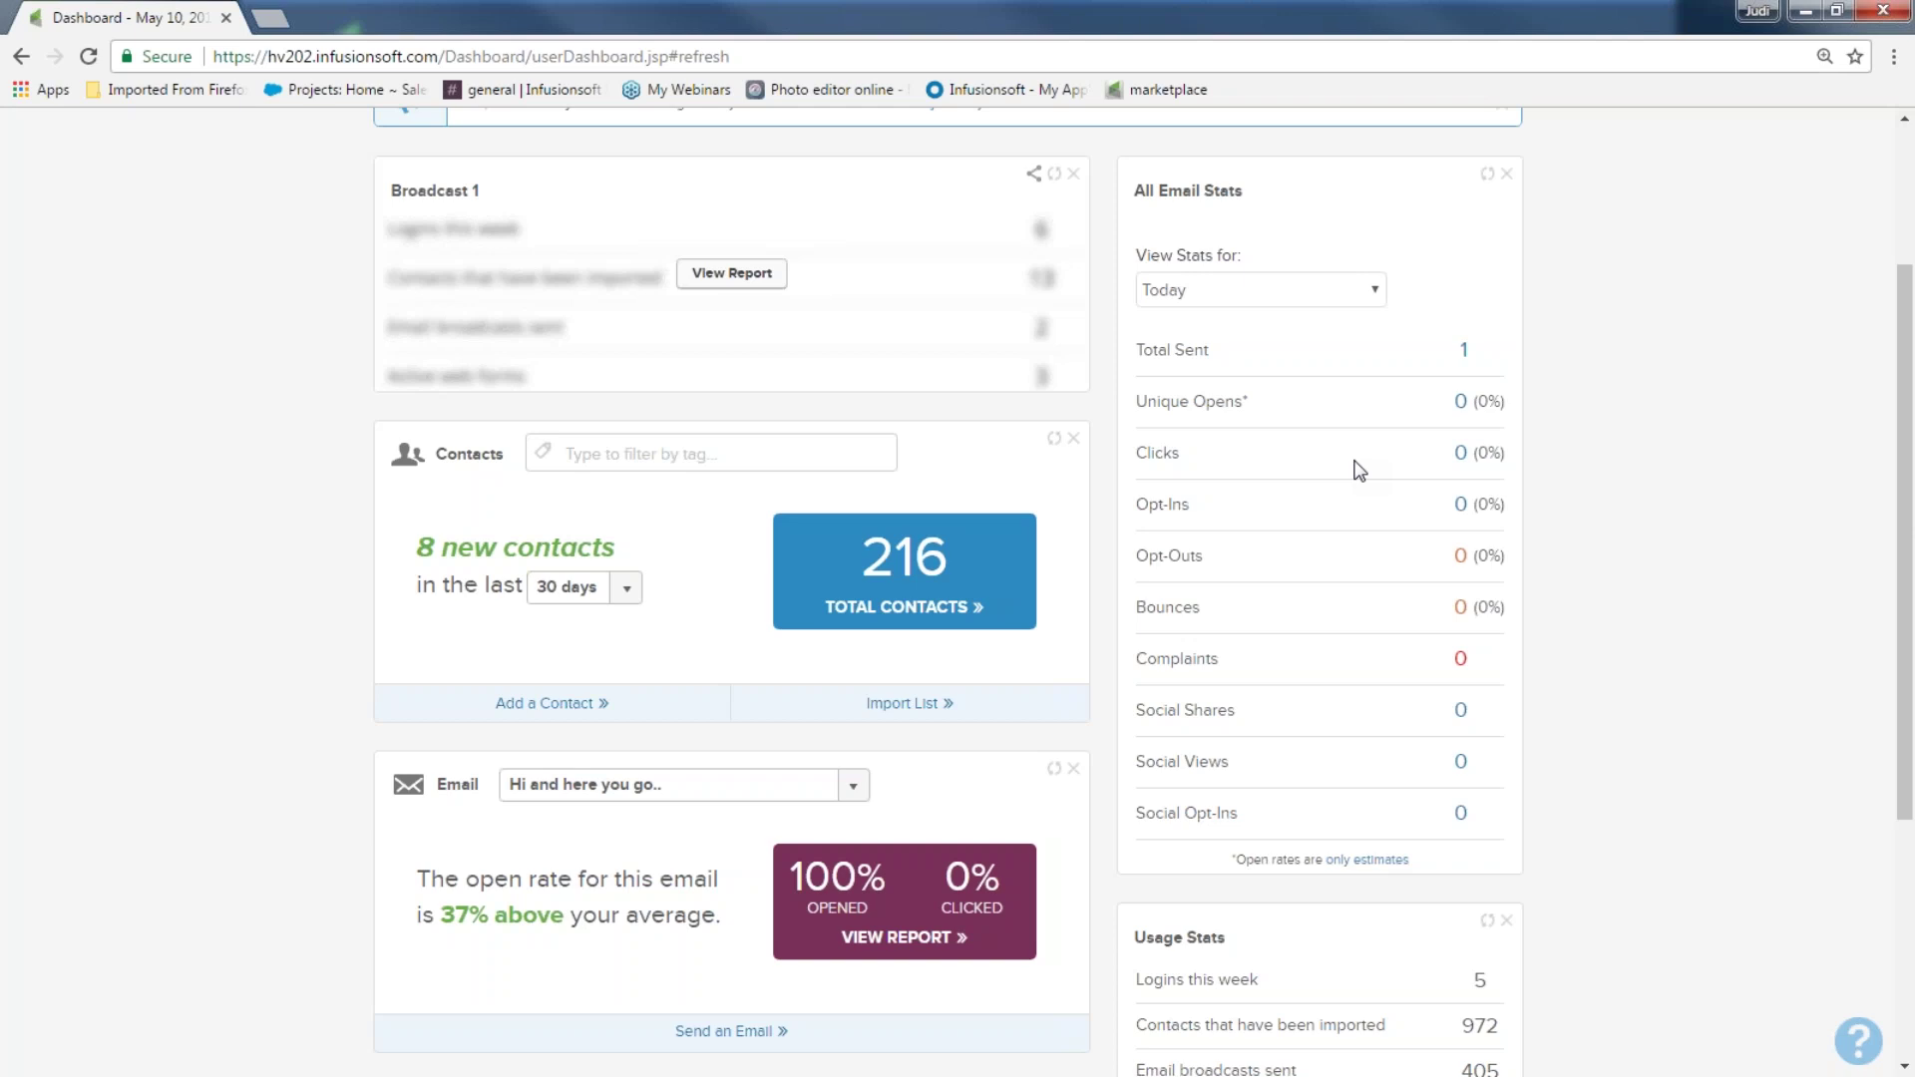
# - Start a new email broadcast using the previously sent "Hey here is your newsletter" email with the smiley image as the draft
pyautogui.scroll(3, 1360, 469)
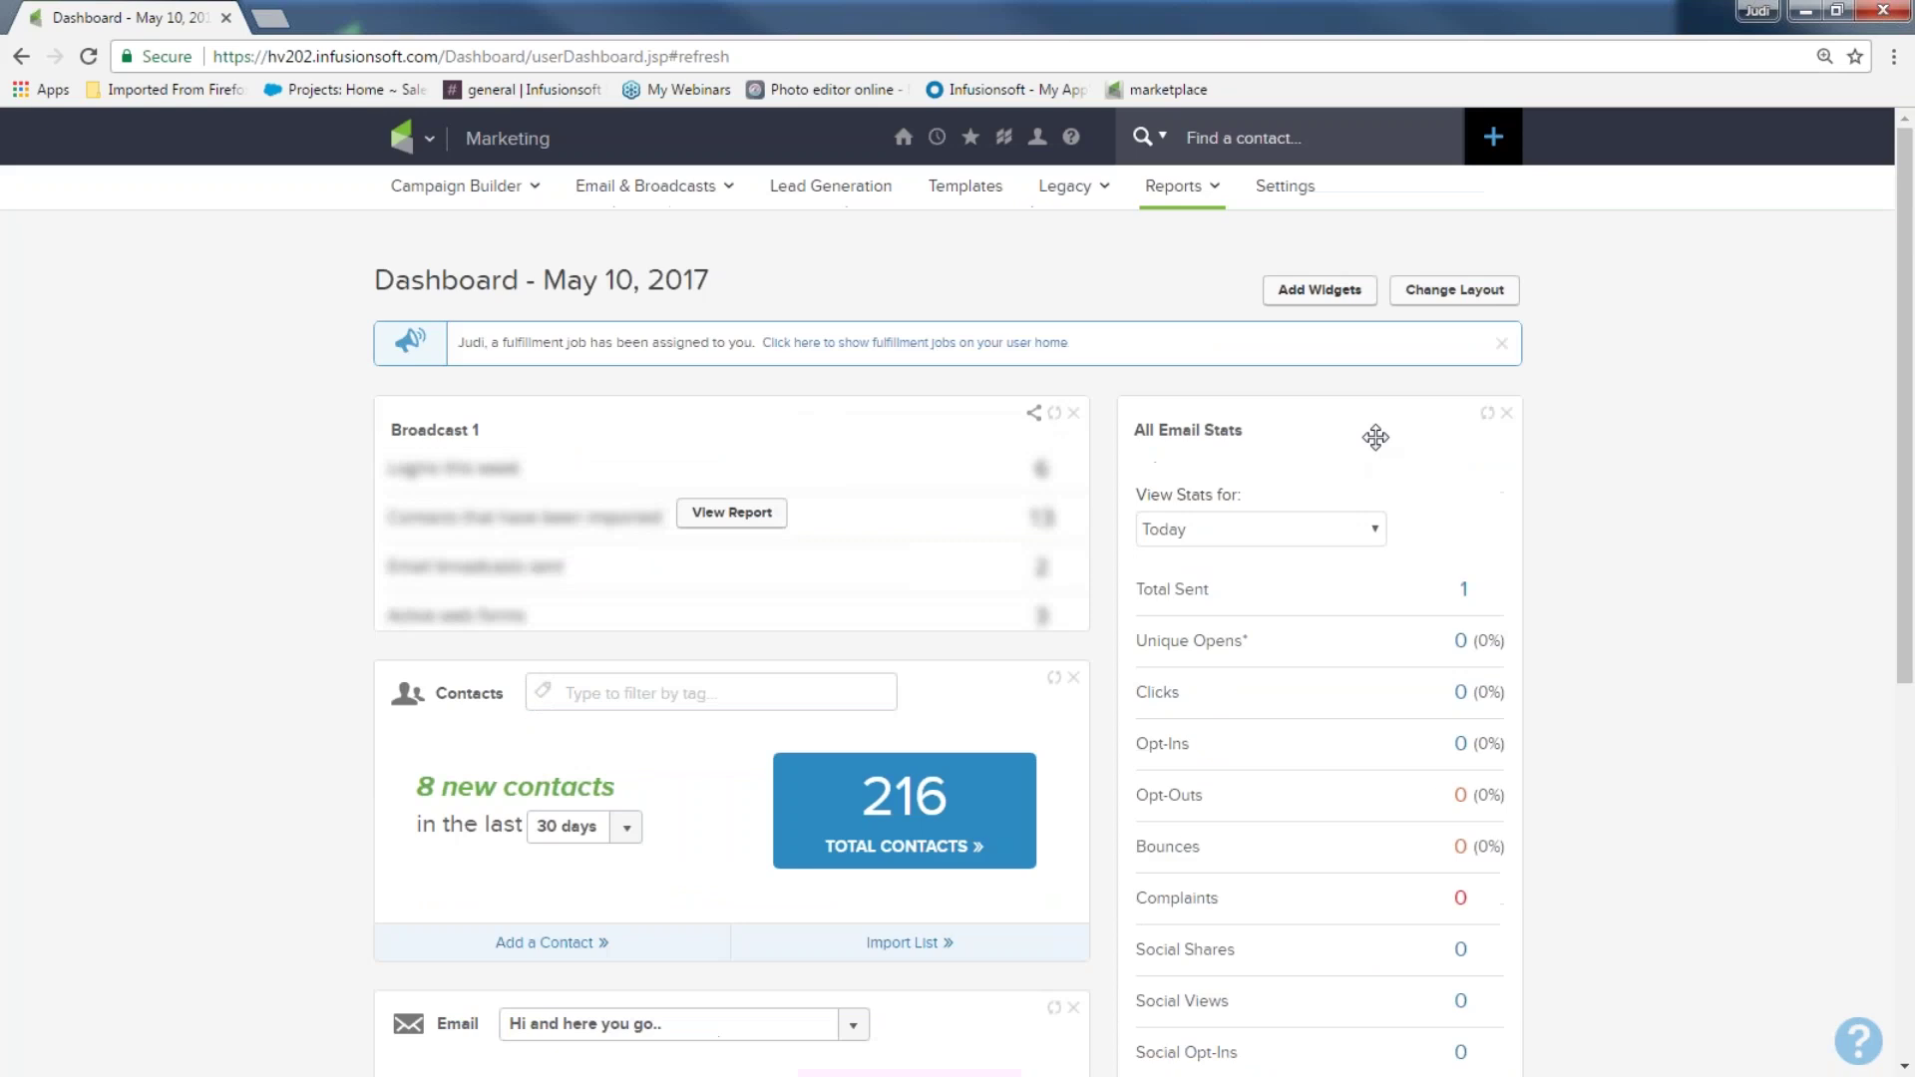
pyautogui.click(429, 138)
pyautogui.click(837, 276)
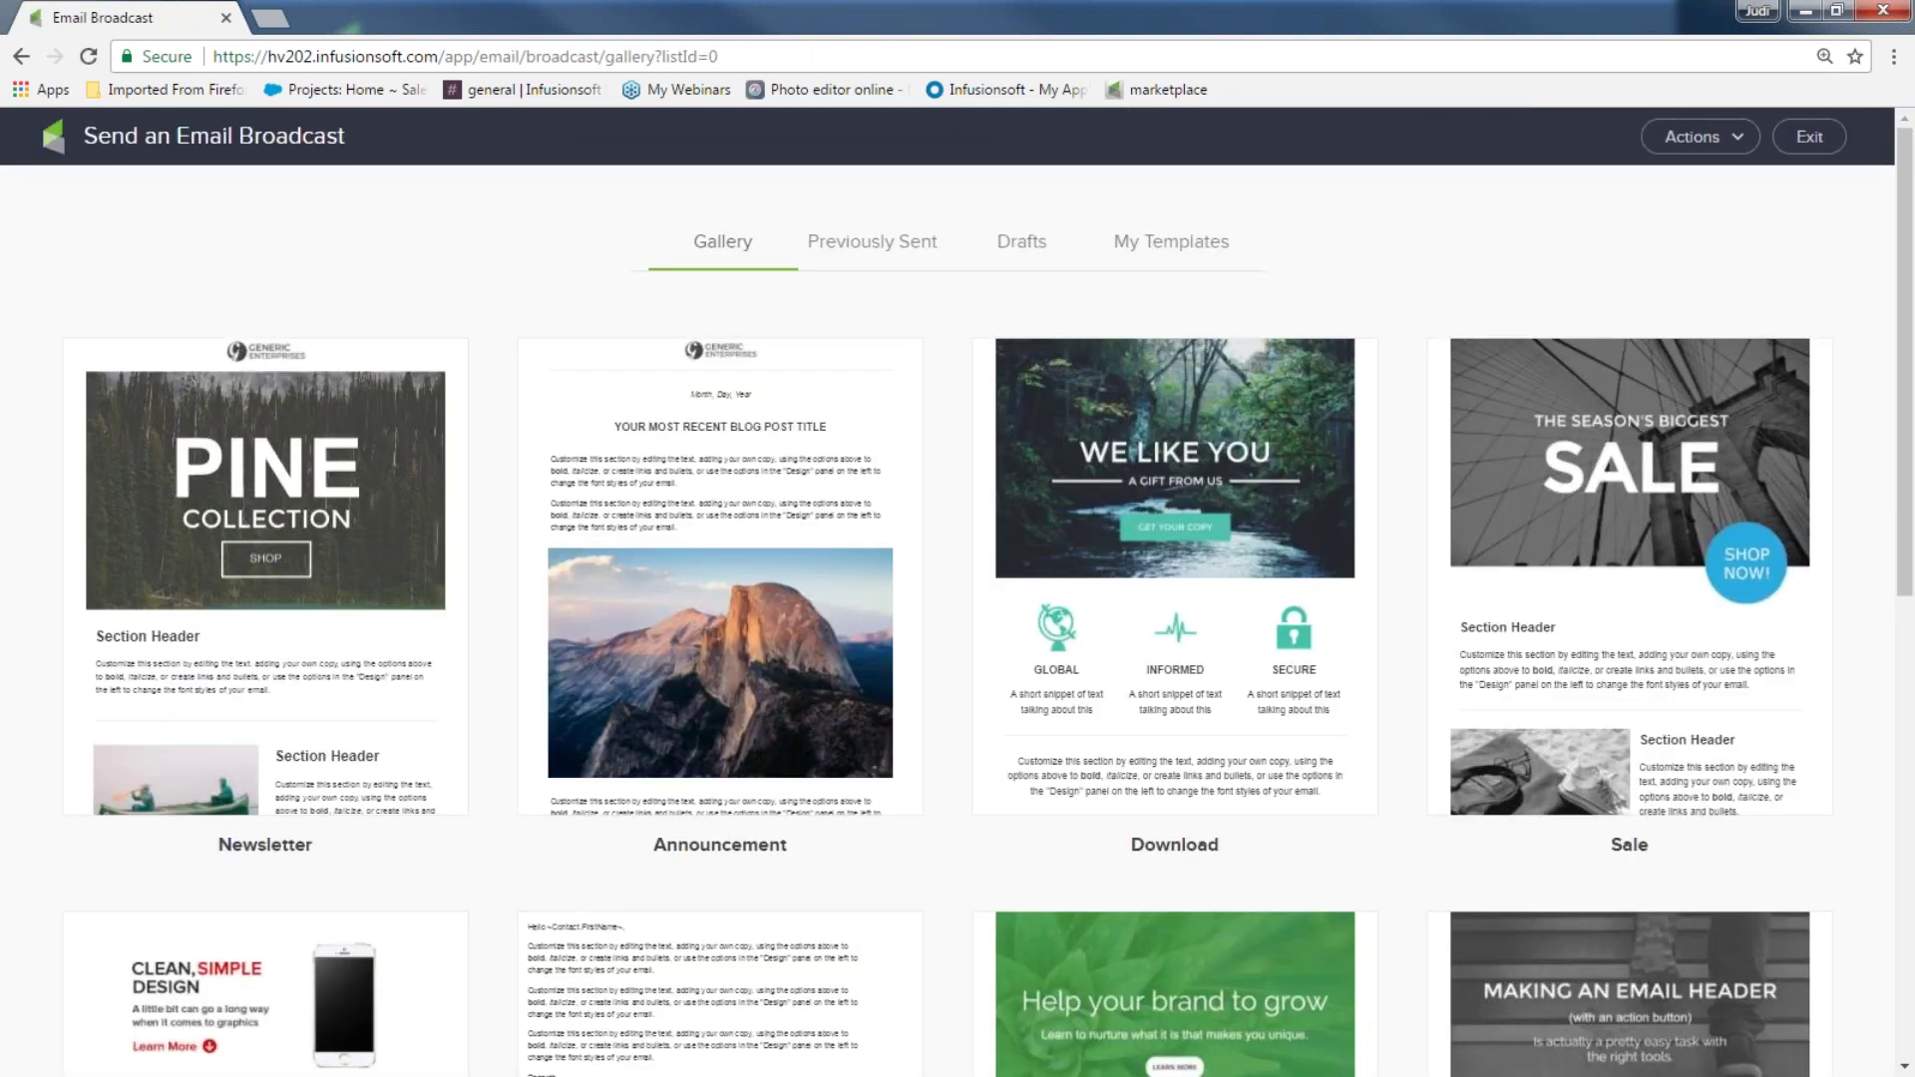
pyautogui.click(883, 251)
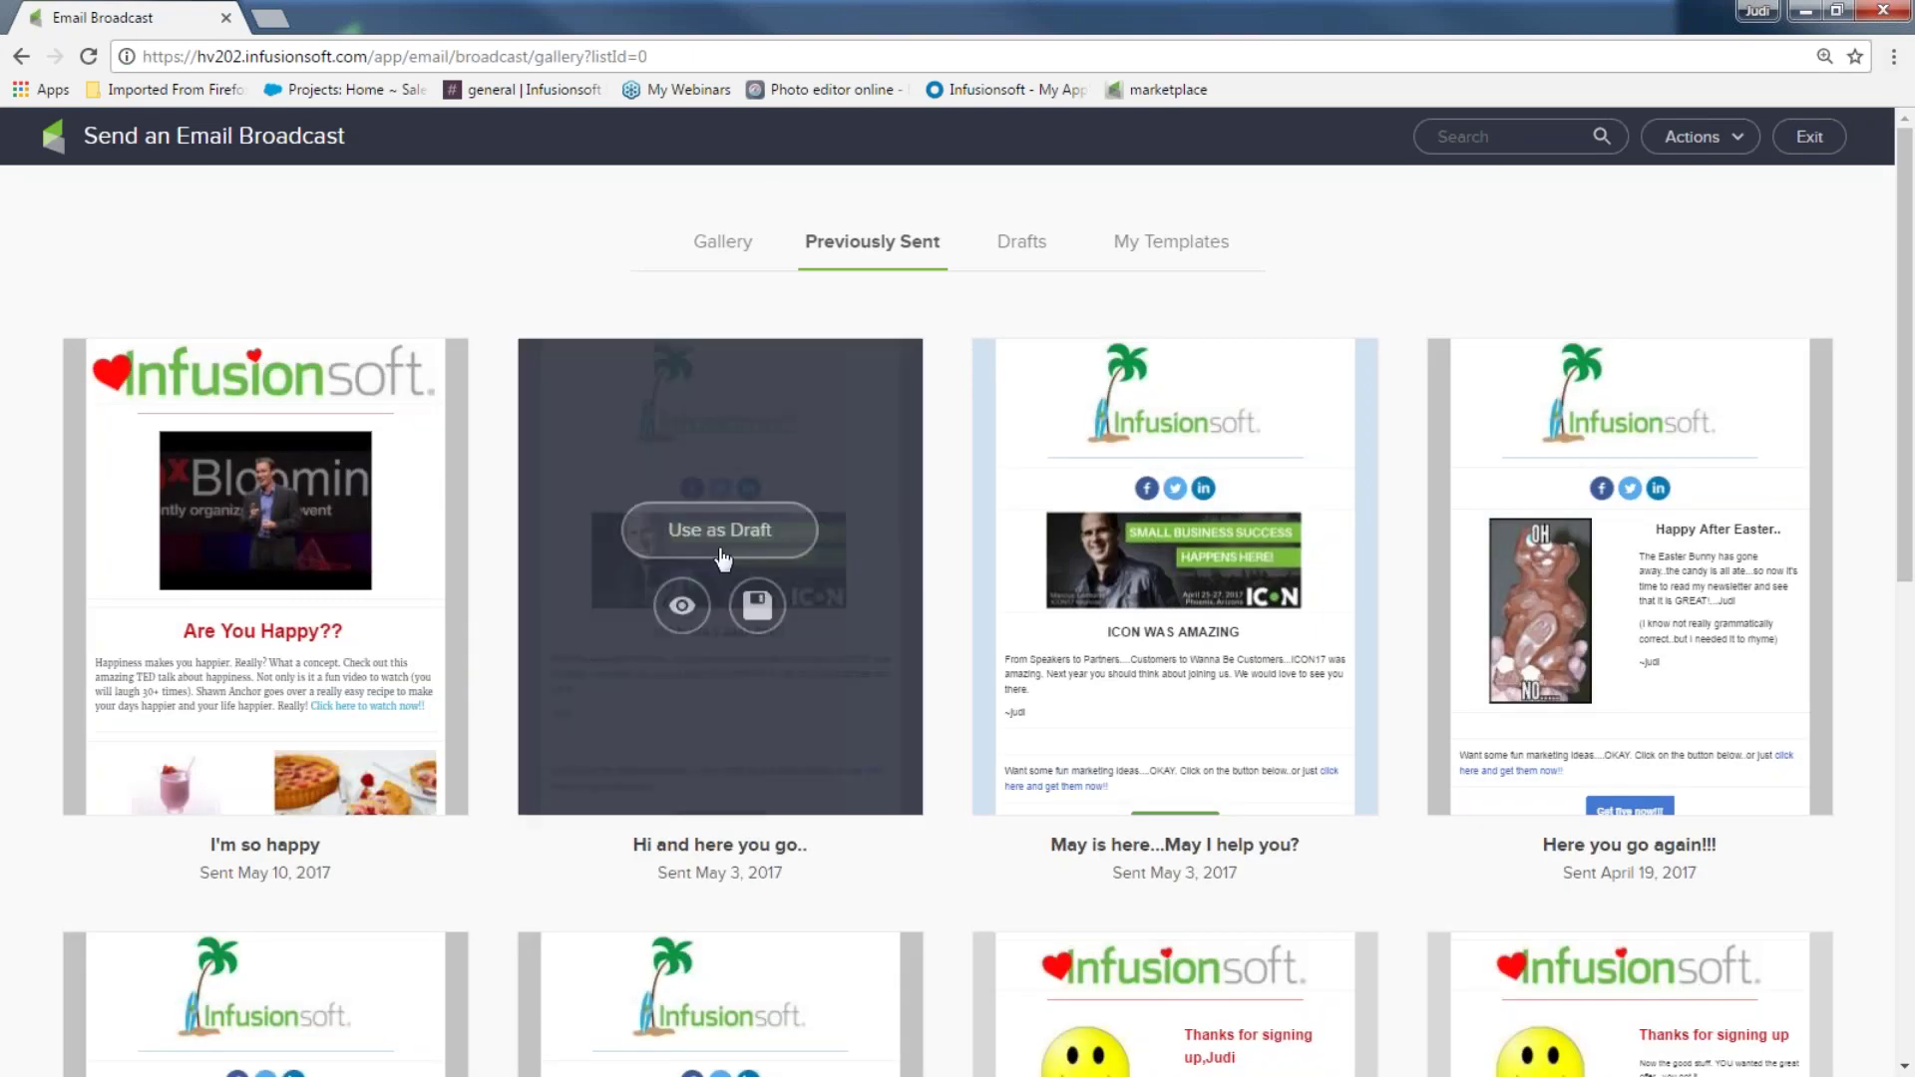
pyautogui.scroll(-3, 486, 791)
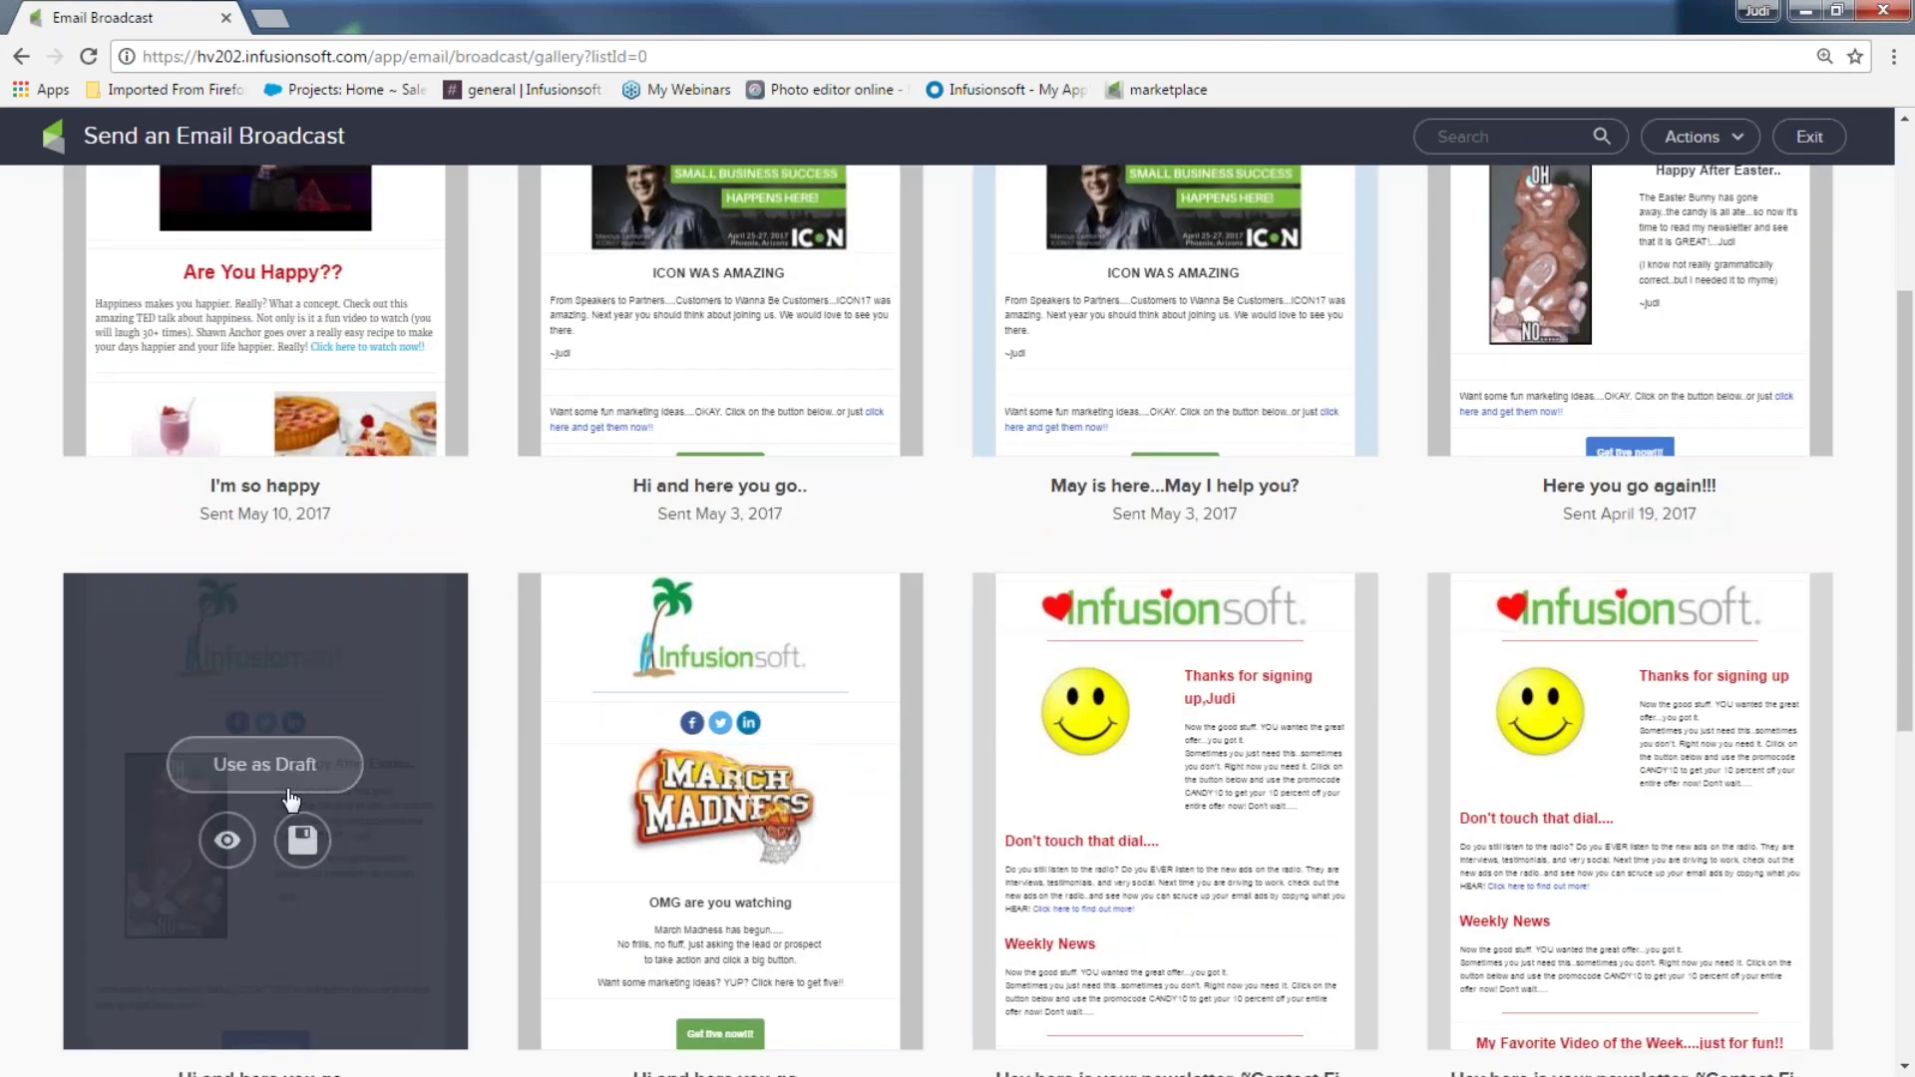
pyautogui.click(1168, 780)
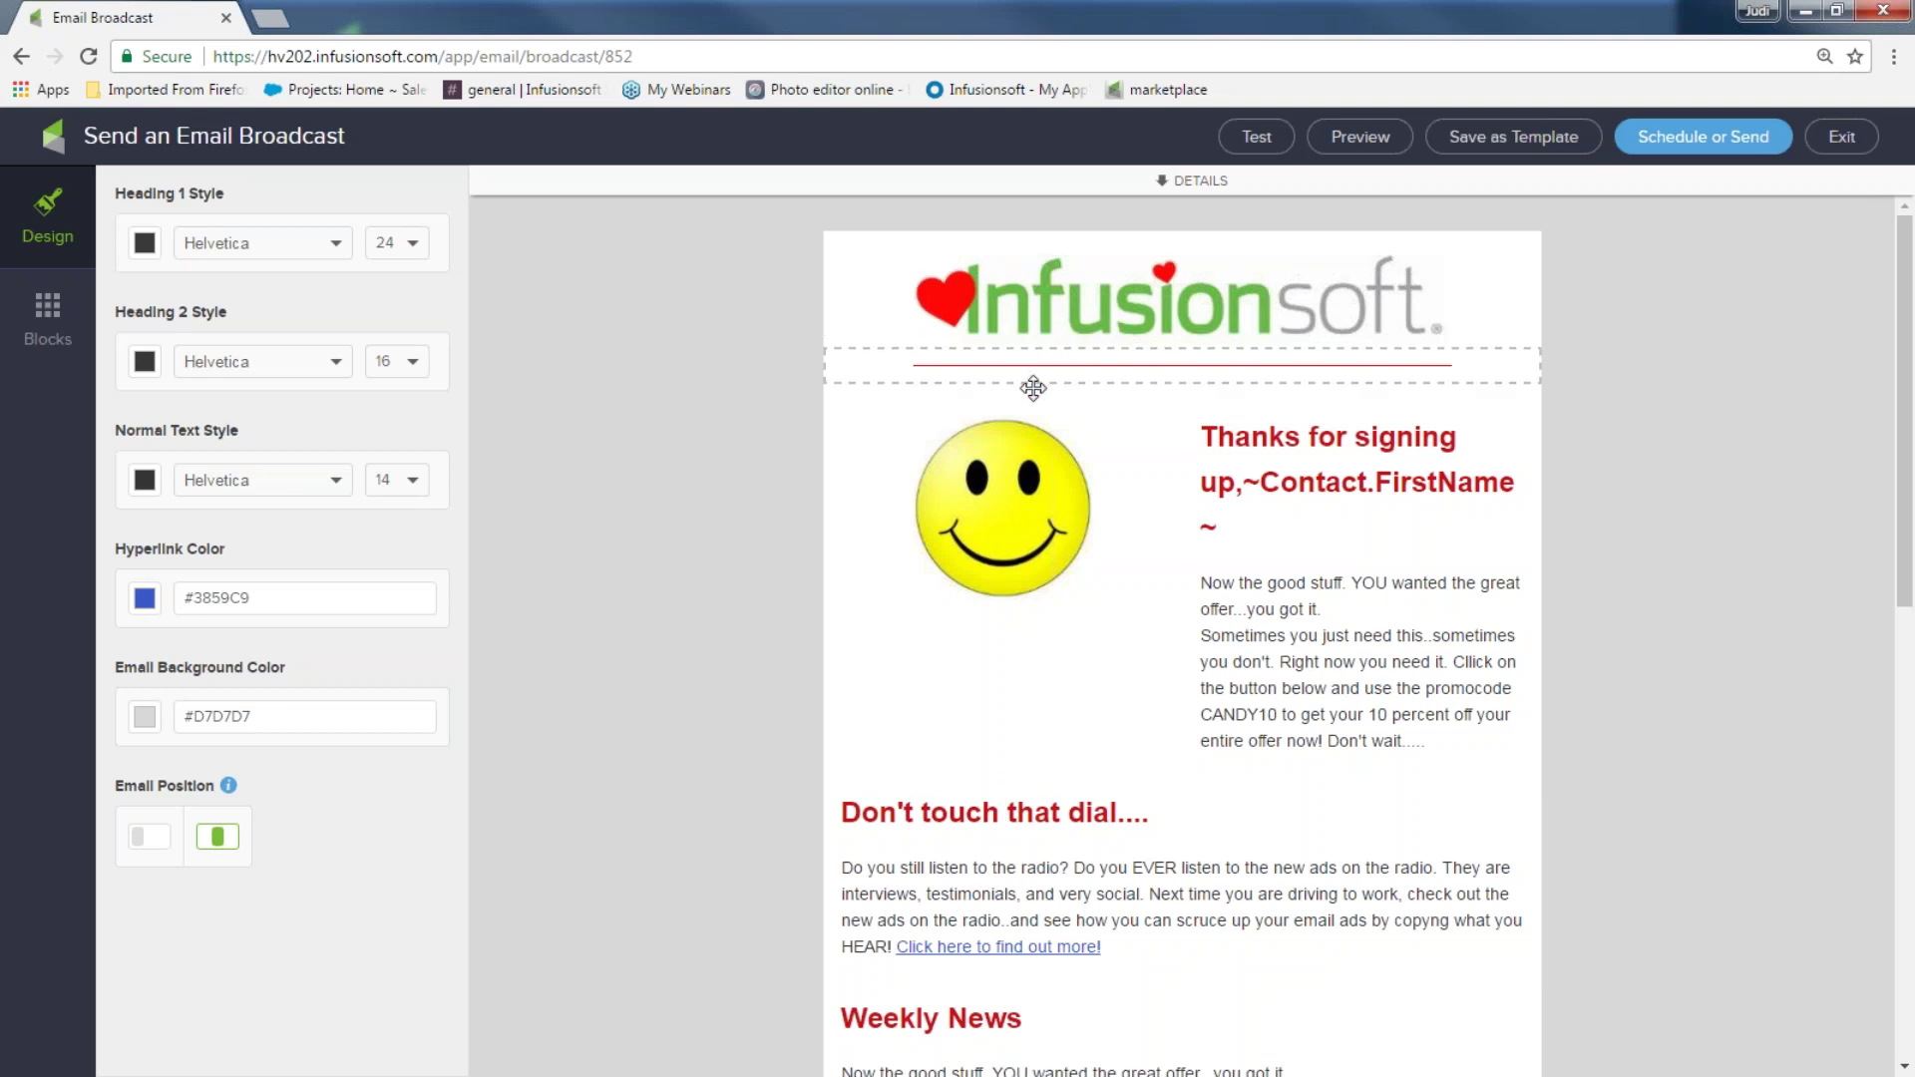
# - Review the newsletter draft down to its signature block, and check the broadcast checklist and the saved searches offered as recipients
pyautogui.scroll(-3, 1300, 539)
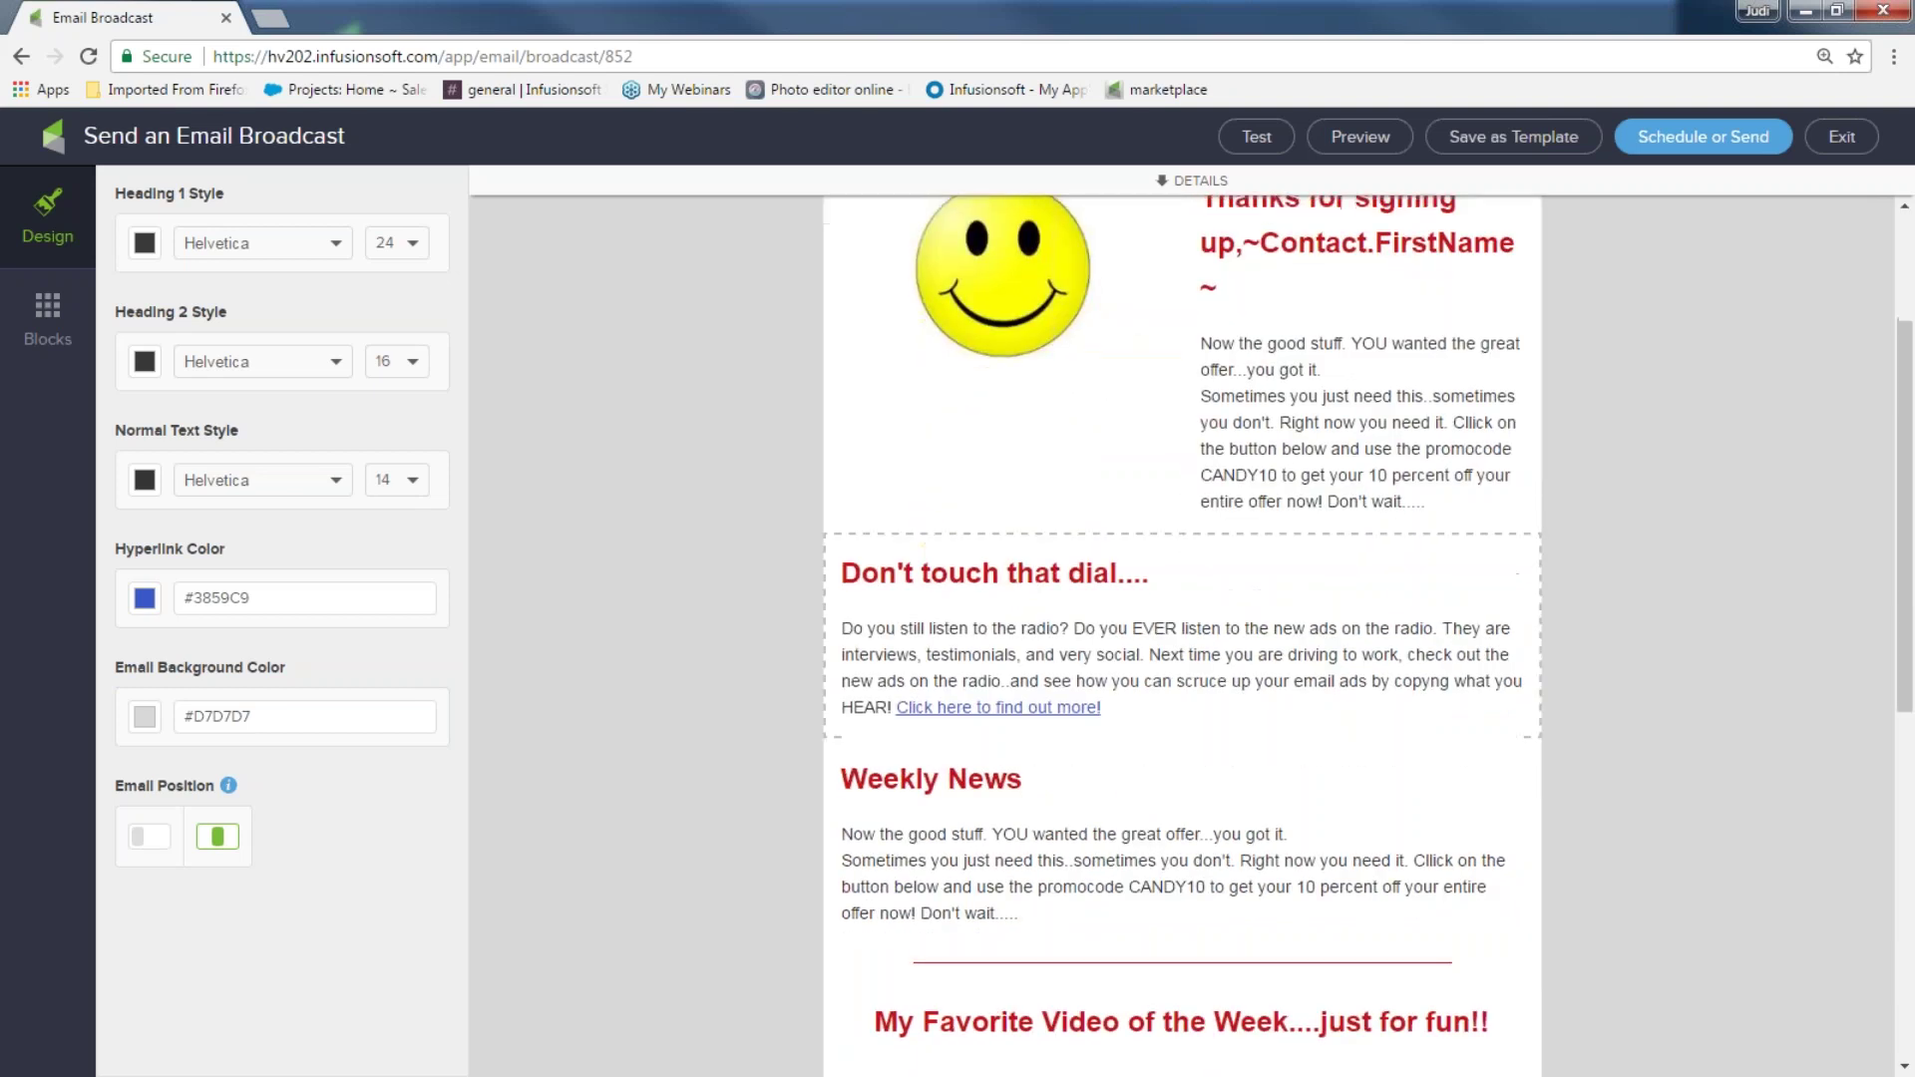
pyautogui.scroll(-3, 1005, 455)
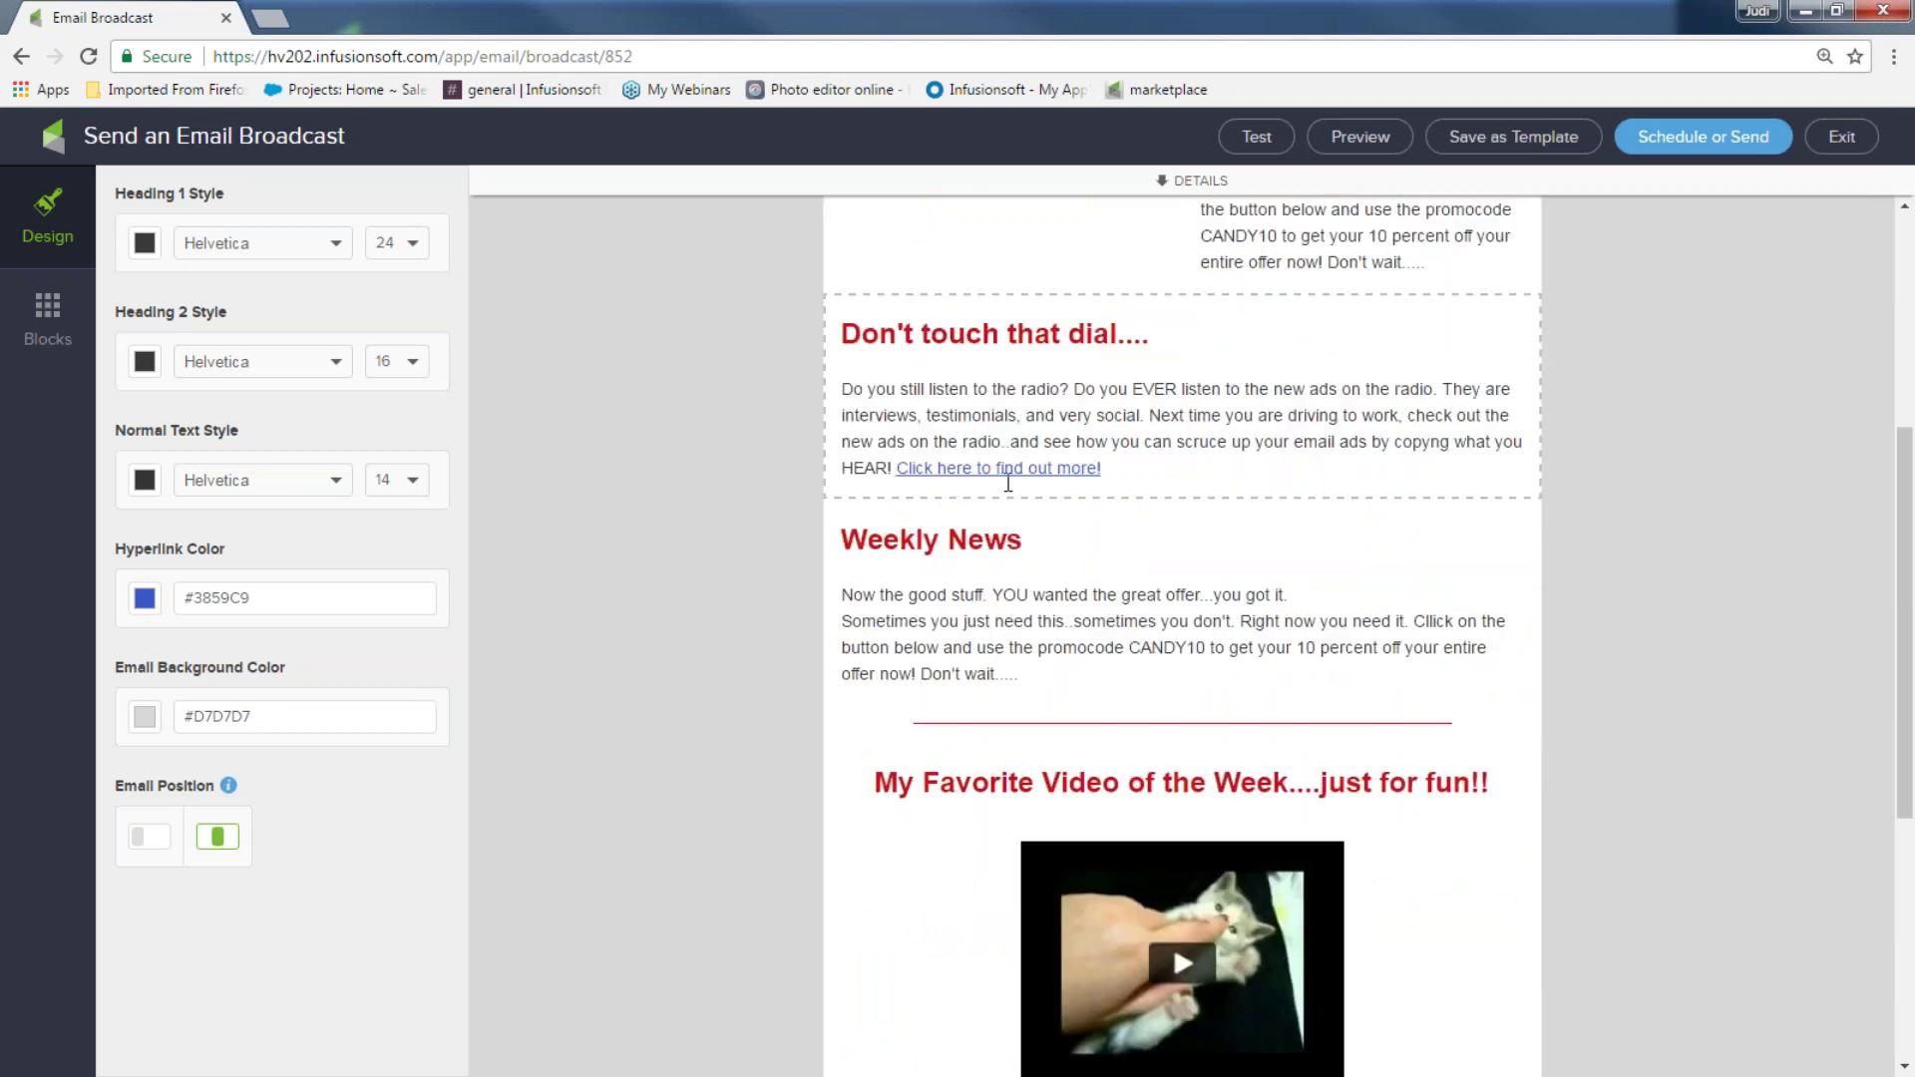
pyautogui.scroll(-2, 1027, 612)
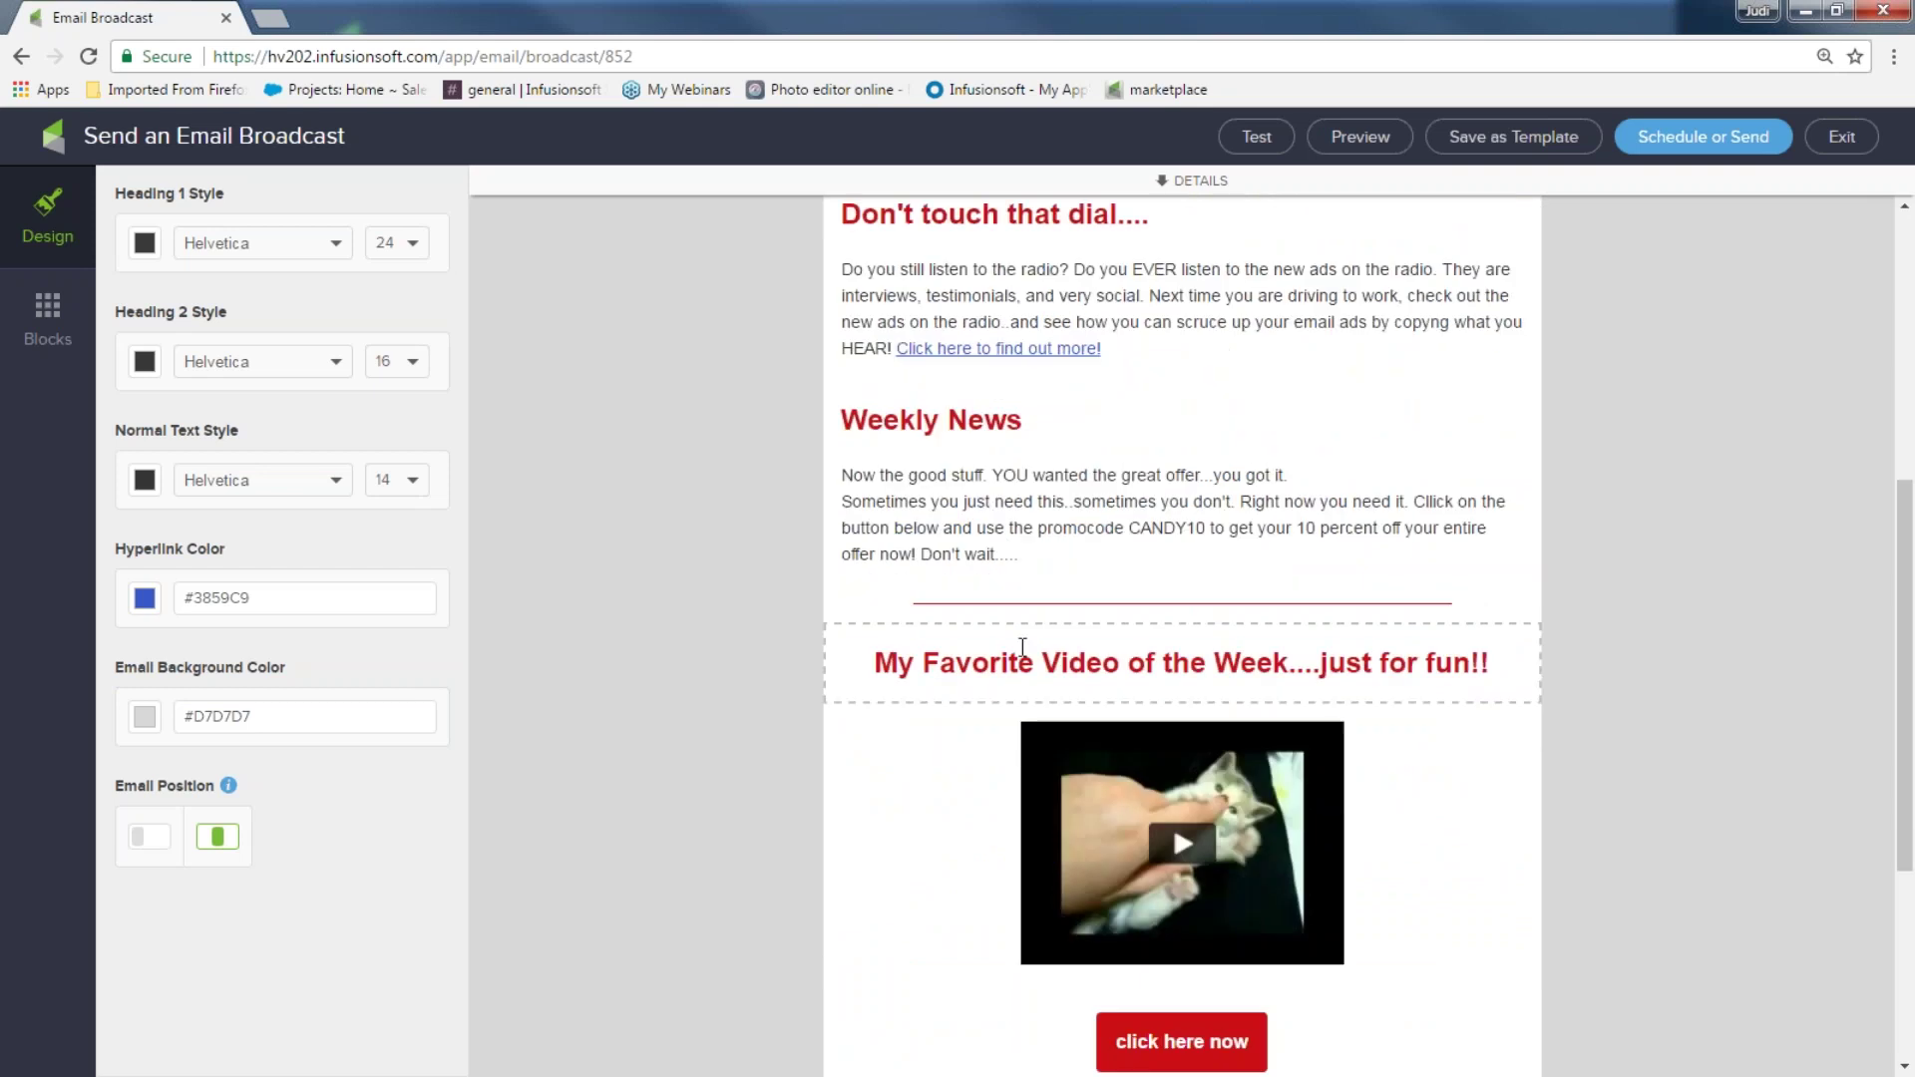
pyautogui.scroll(-3, 1131, 803)
pyautogui.scroll(-2, 1217, 808)
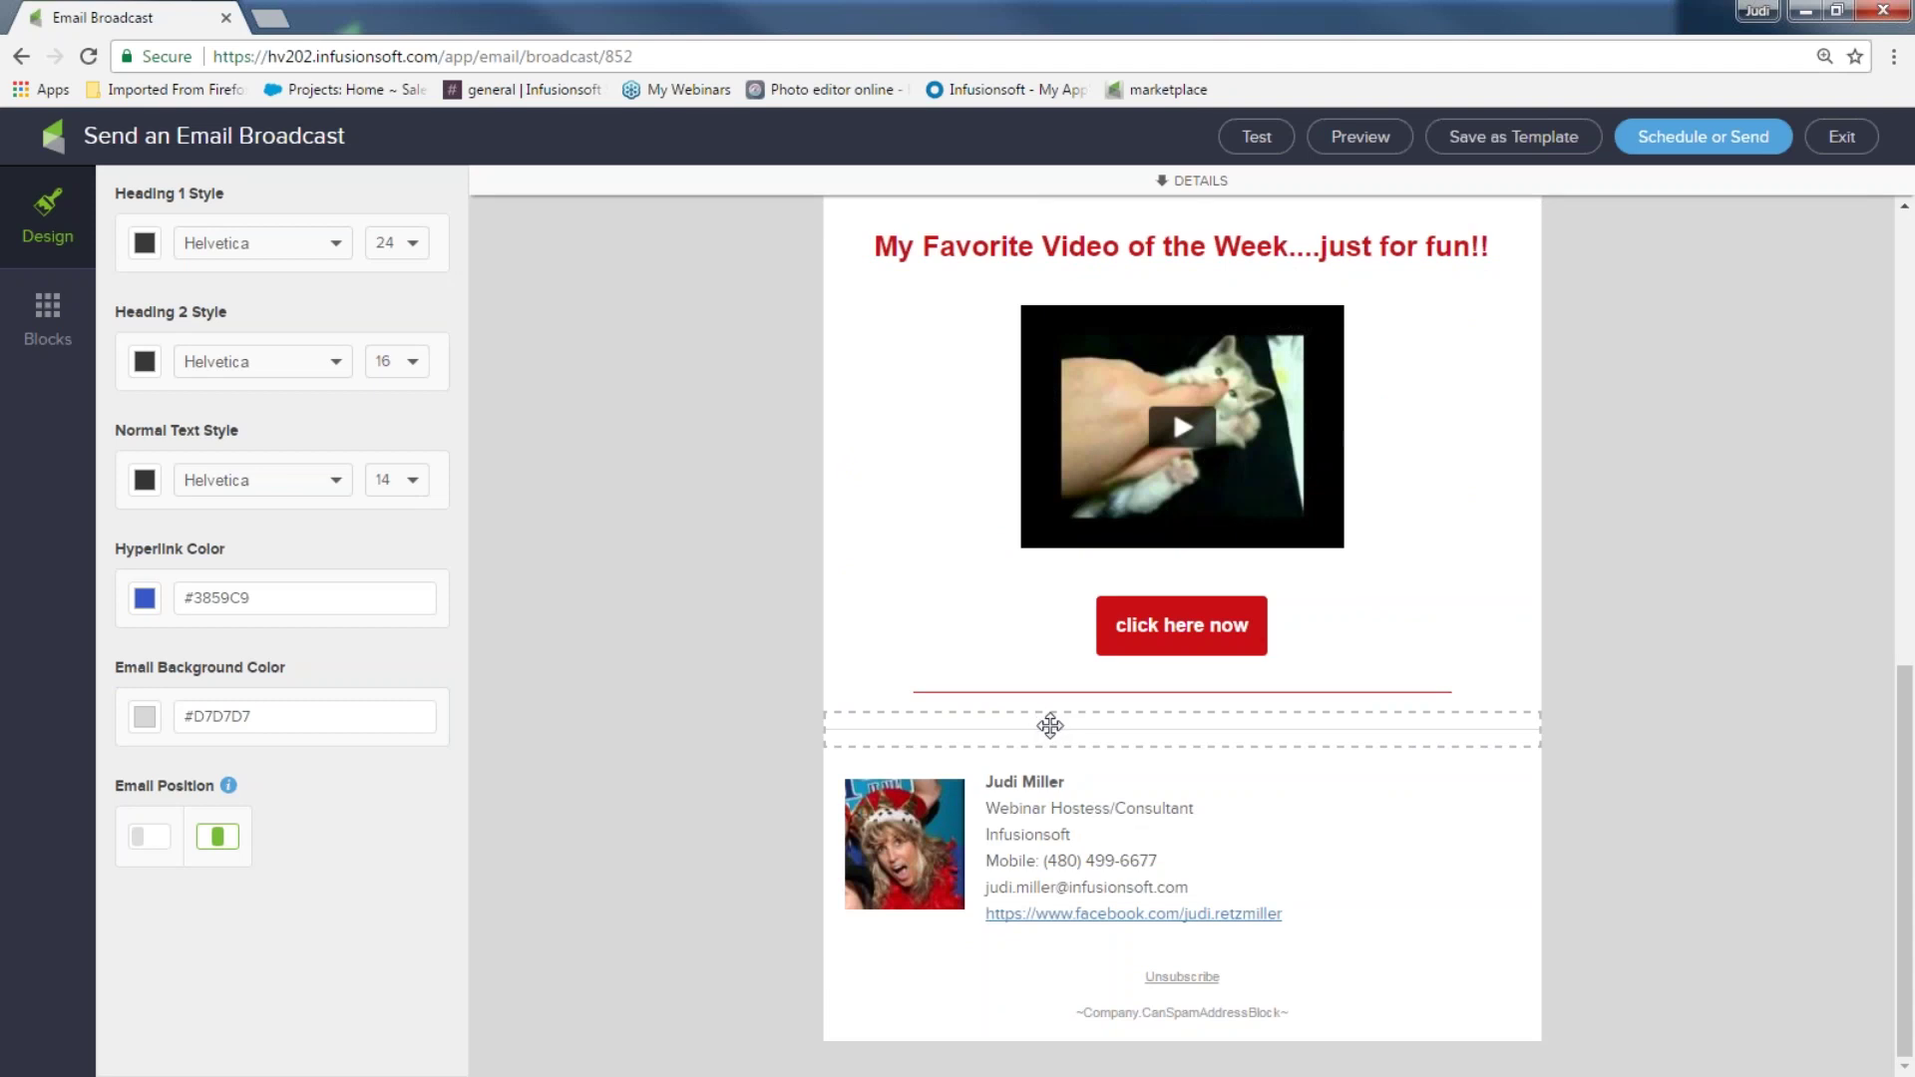
pyautogui.click(1695, 144)
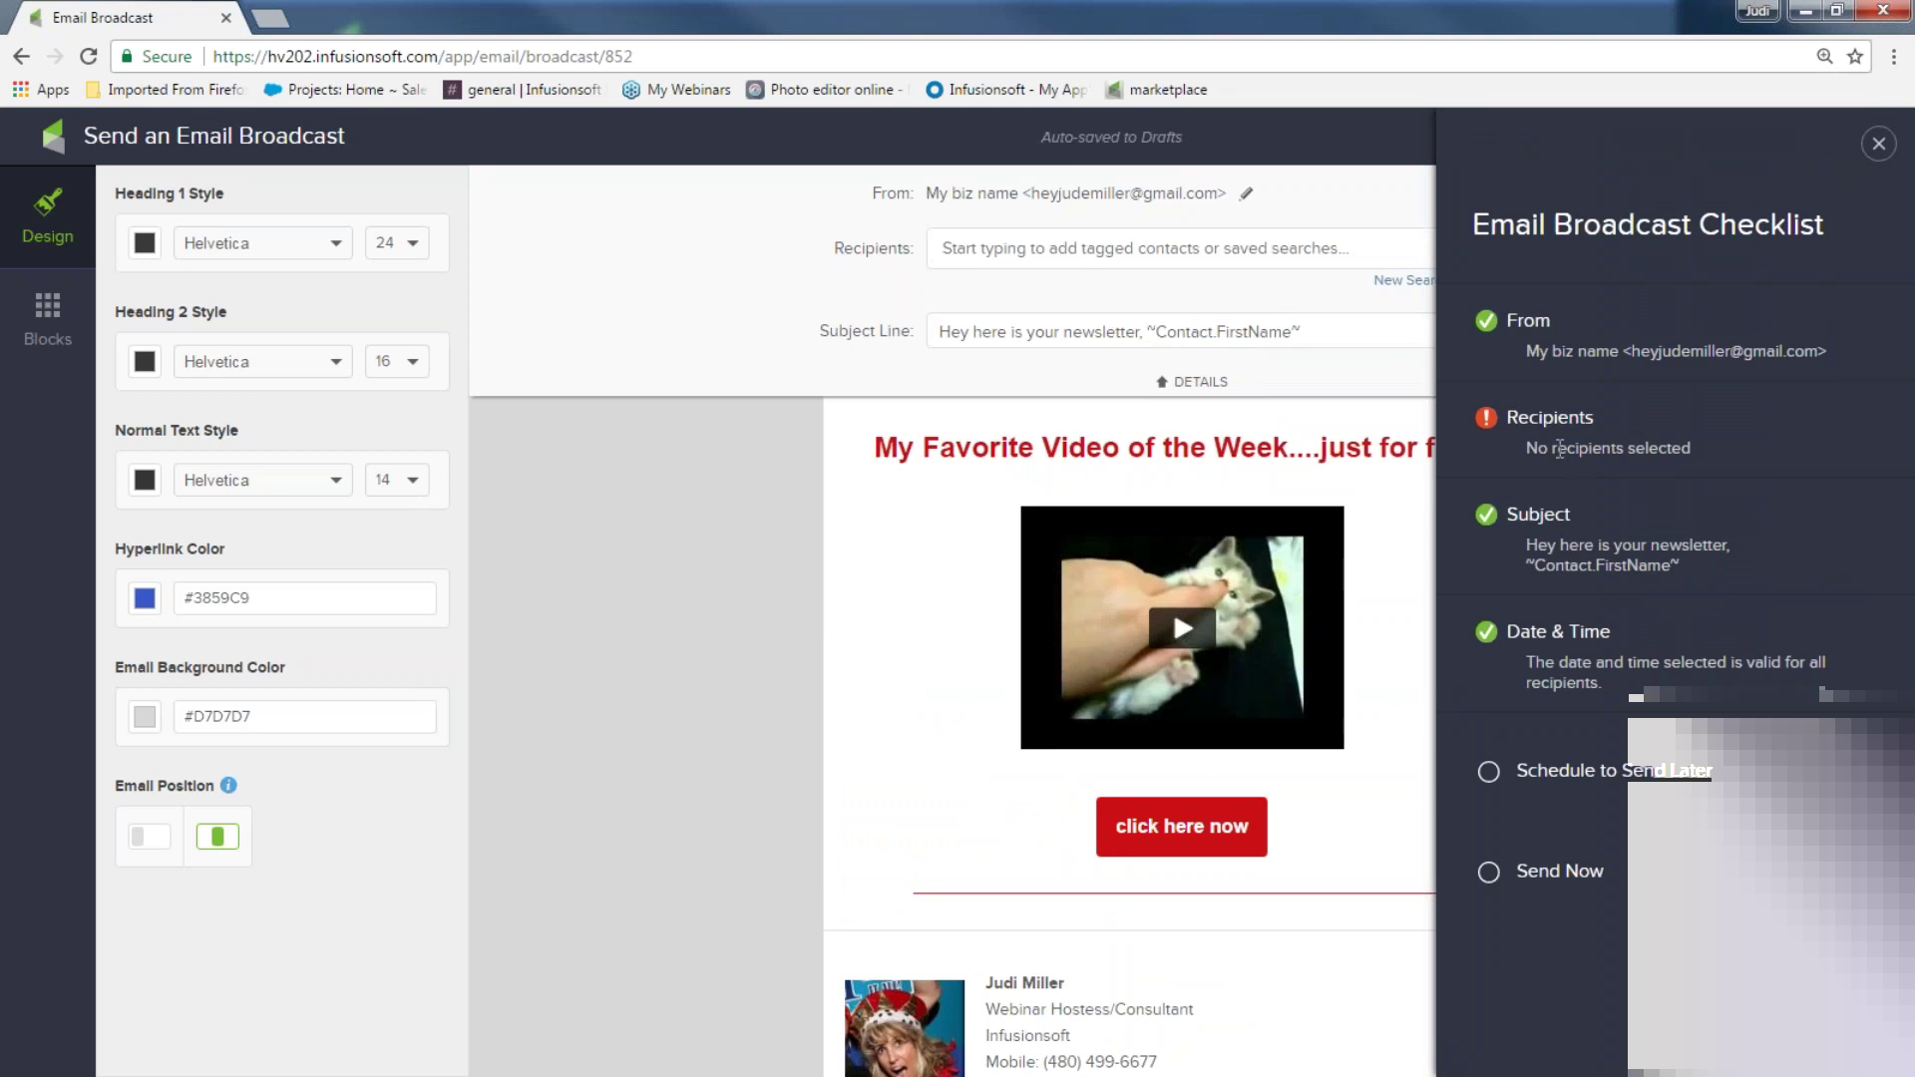
pyautogui.click(1030, 249)
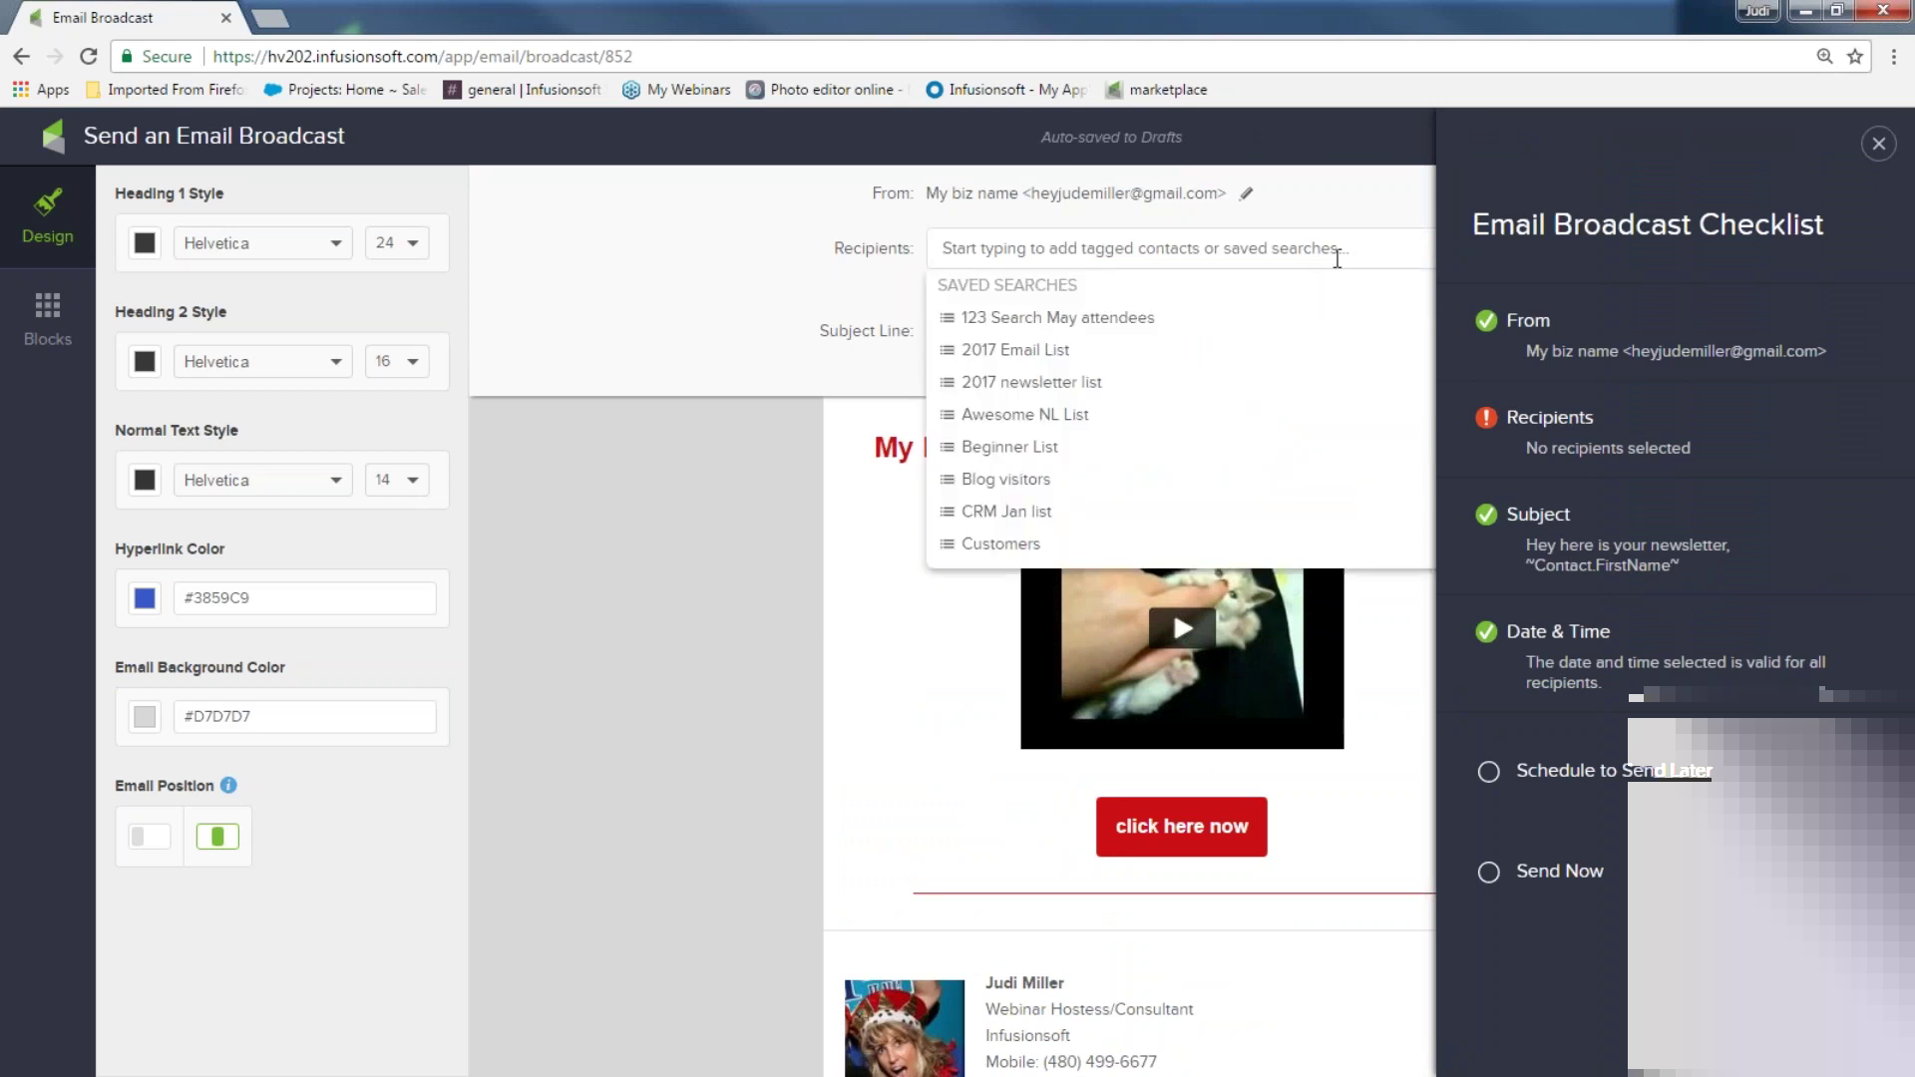
pyautogui.click(1878, 145)
pyautogui.click(1878, 145)
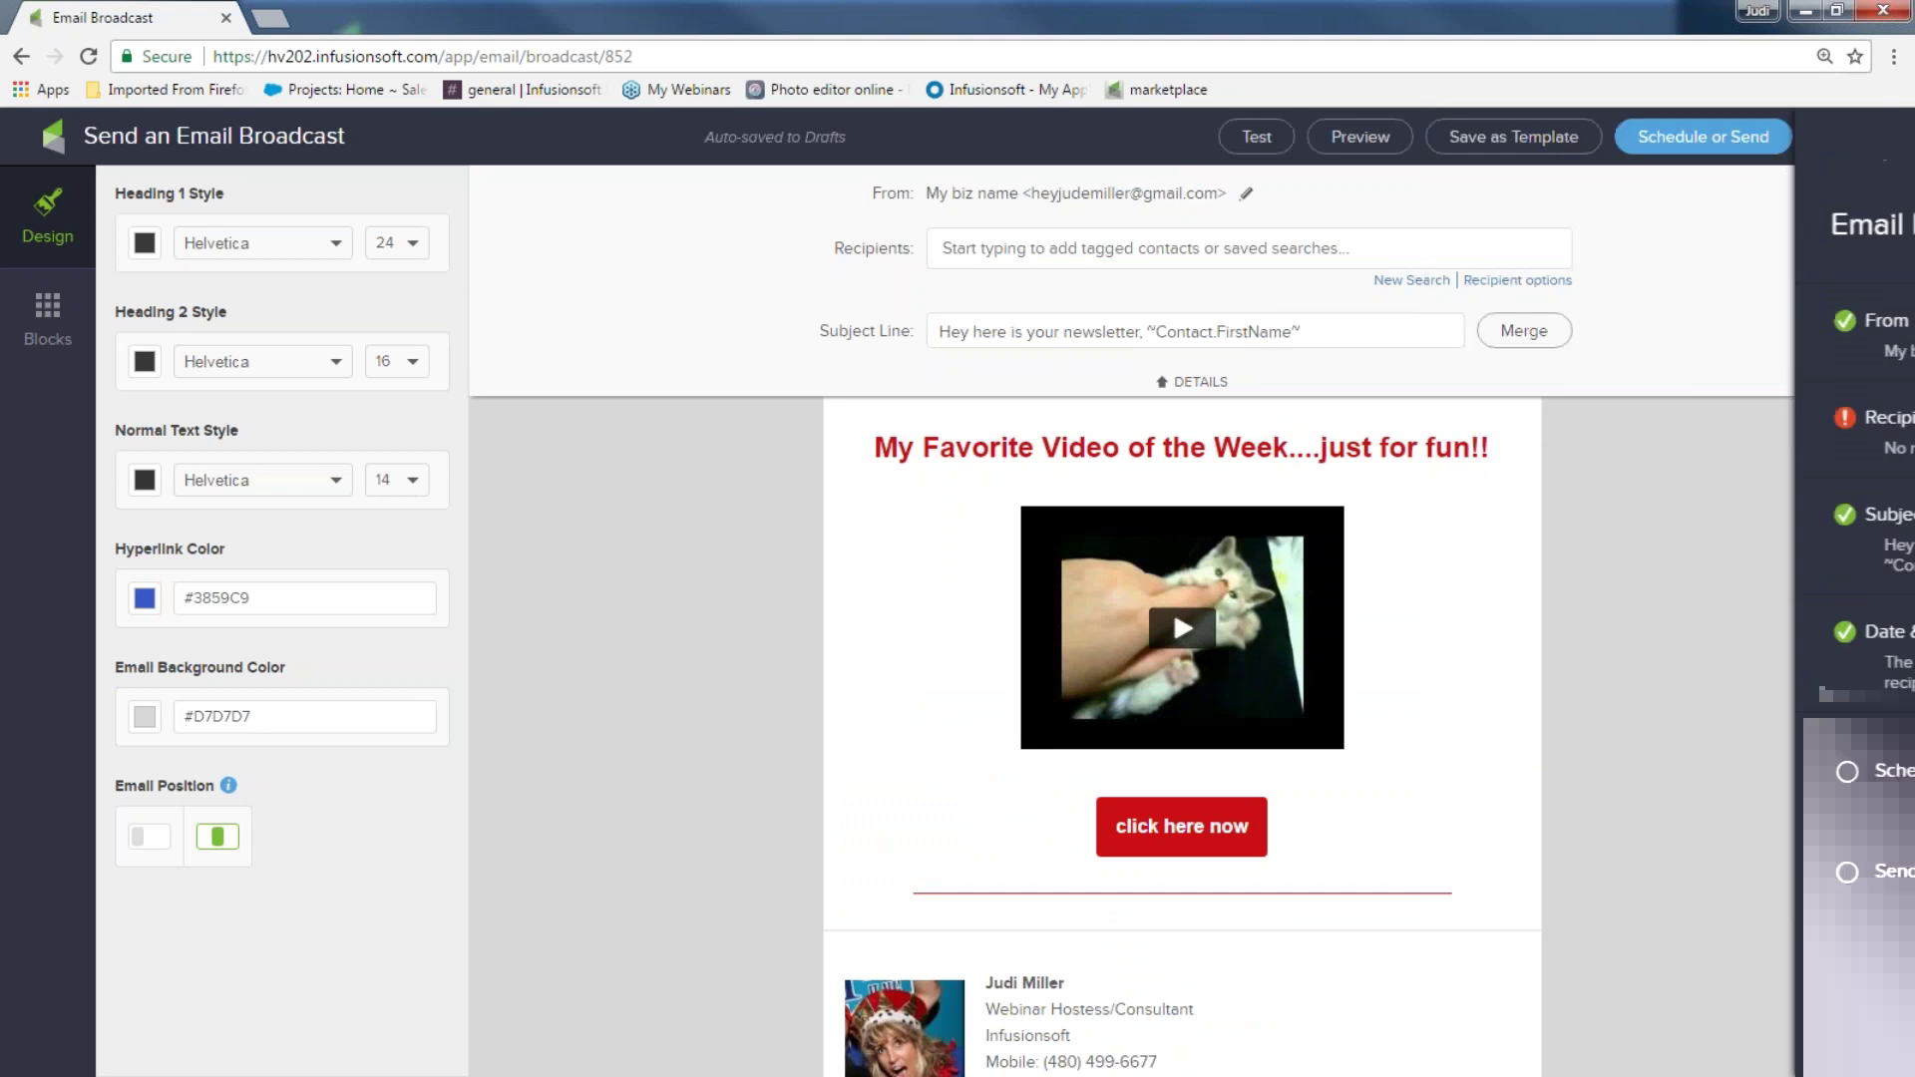
# - Add a recipient list to the newsletter broadcast from a new contact search filtered by the contact's first name
pyautogui.click(1436, 282)
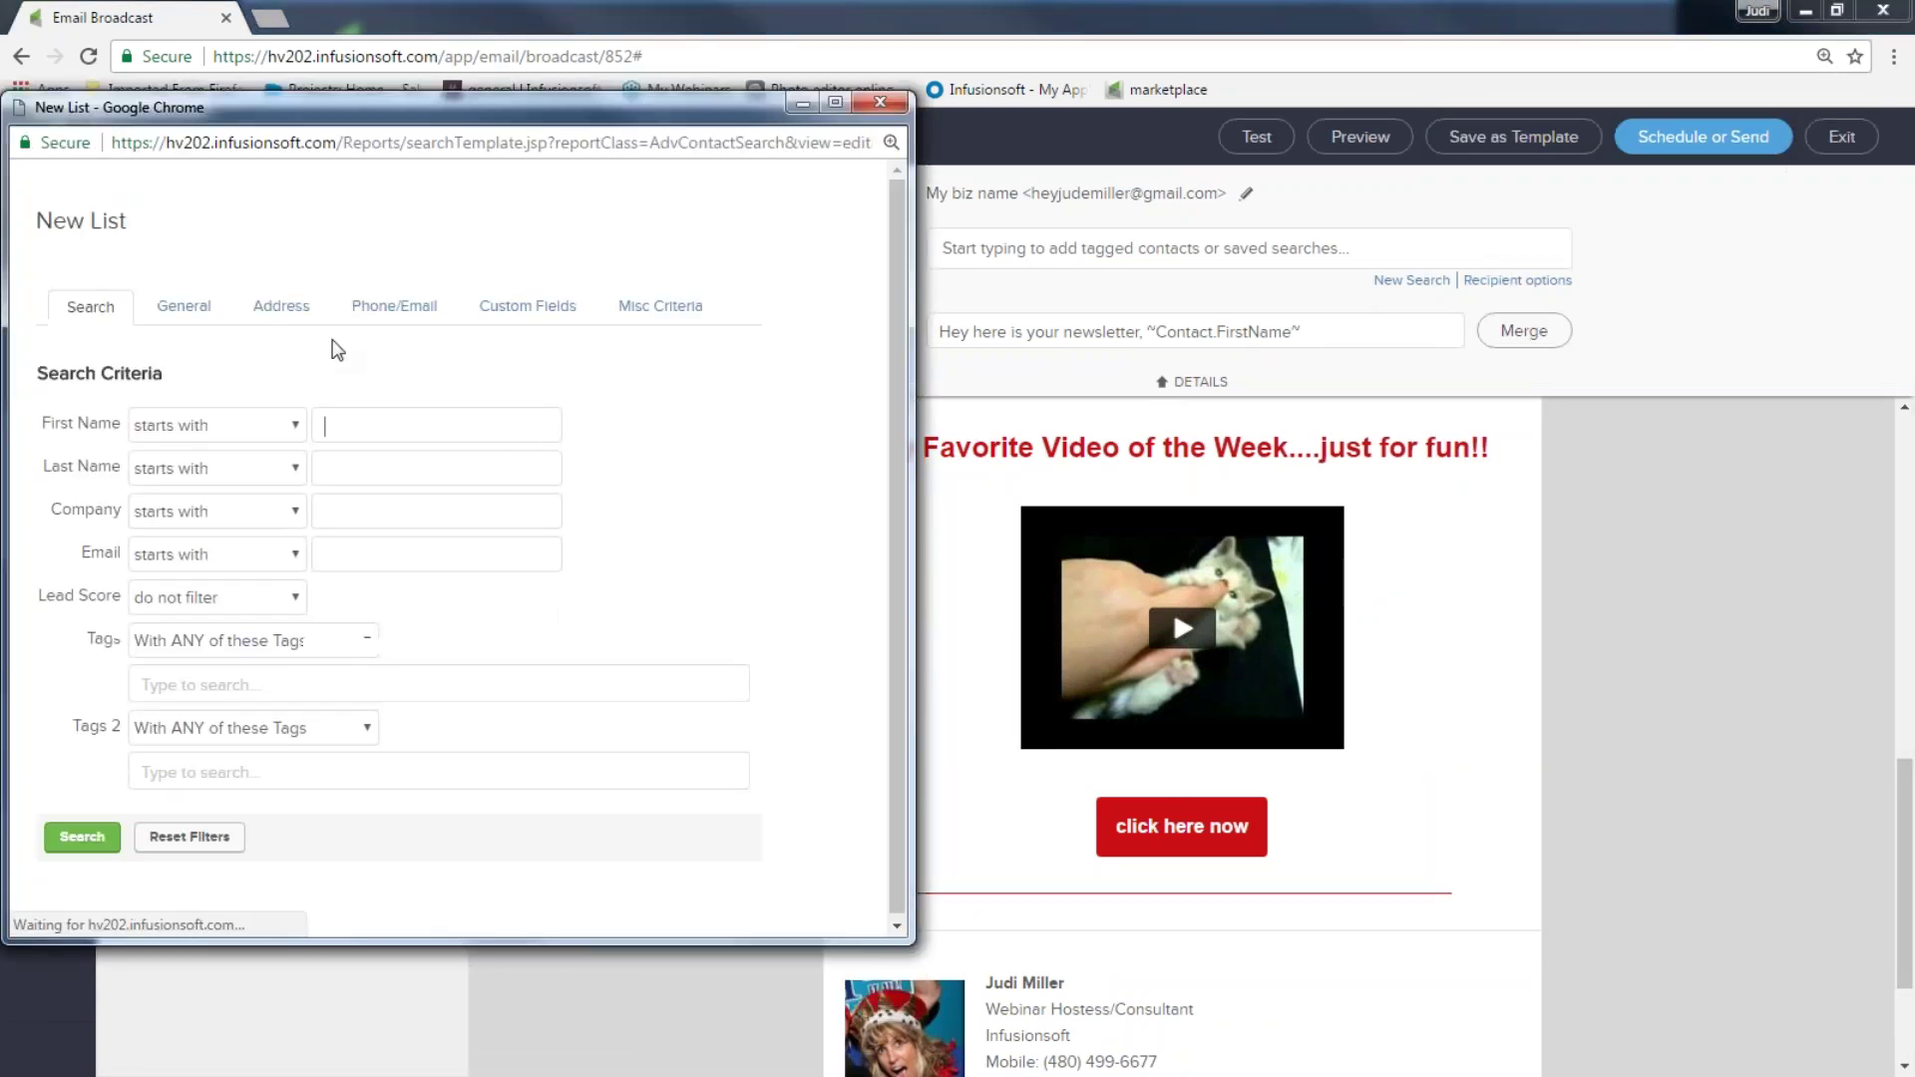
pyautogui.write('abe')
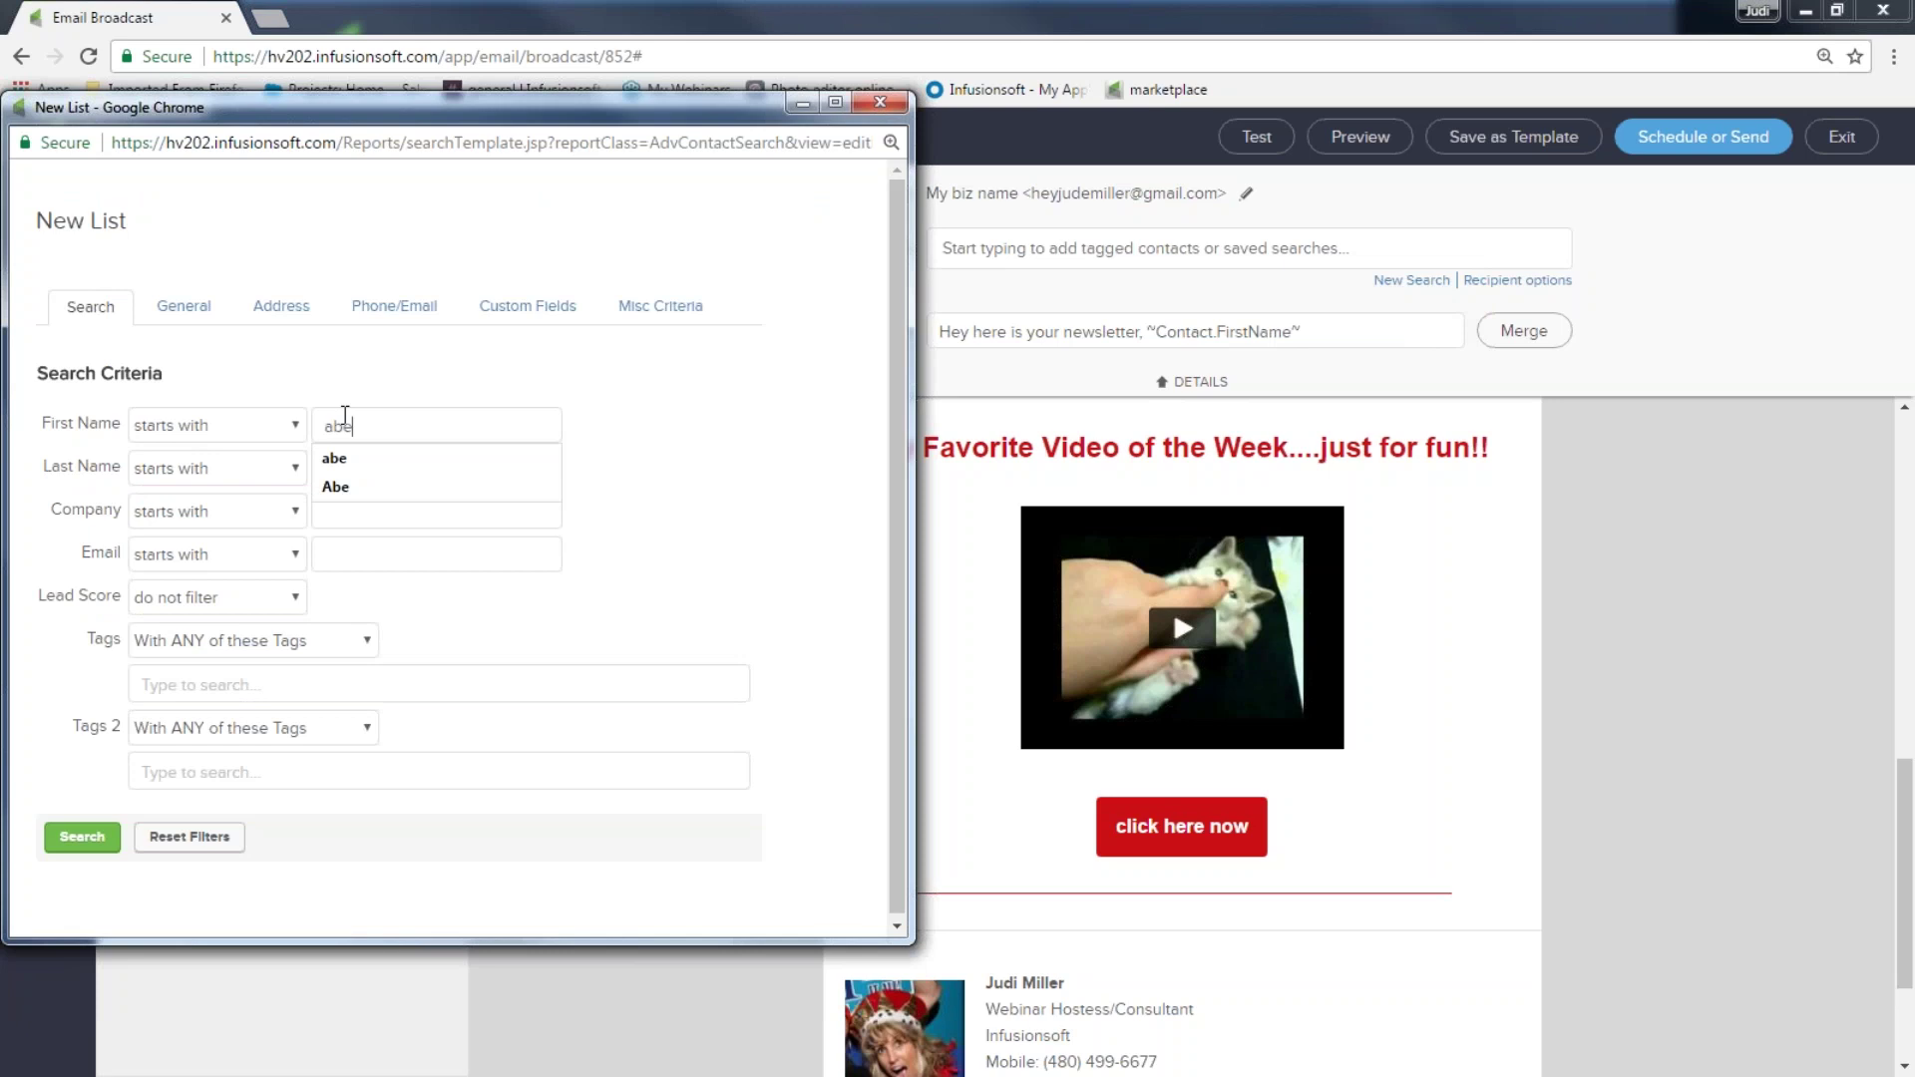
pyautogui.click(333, 455)
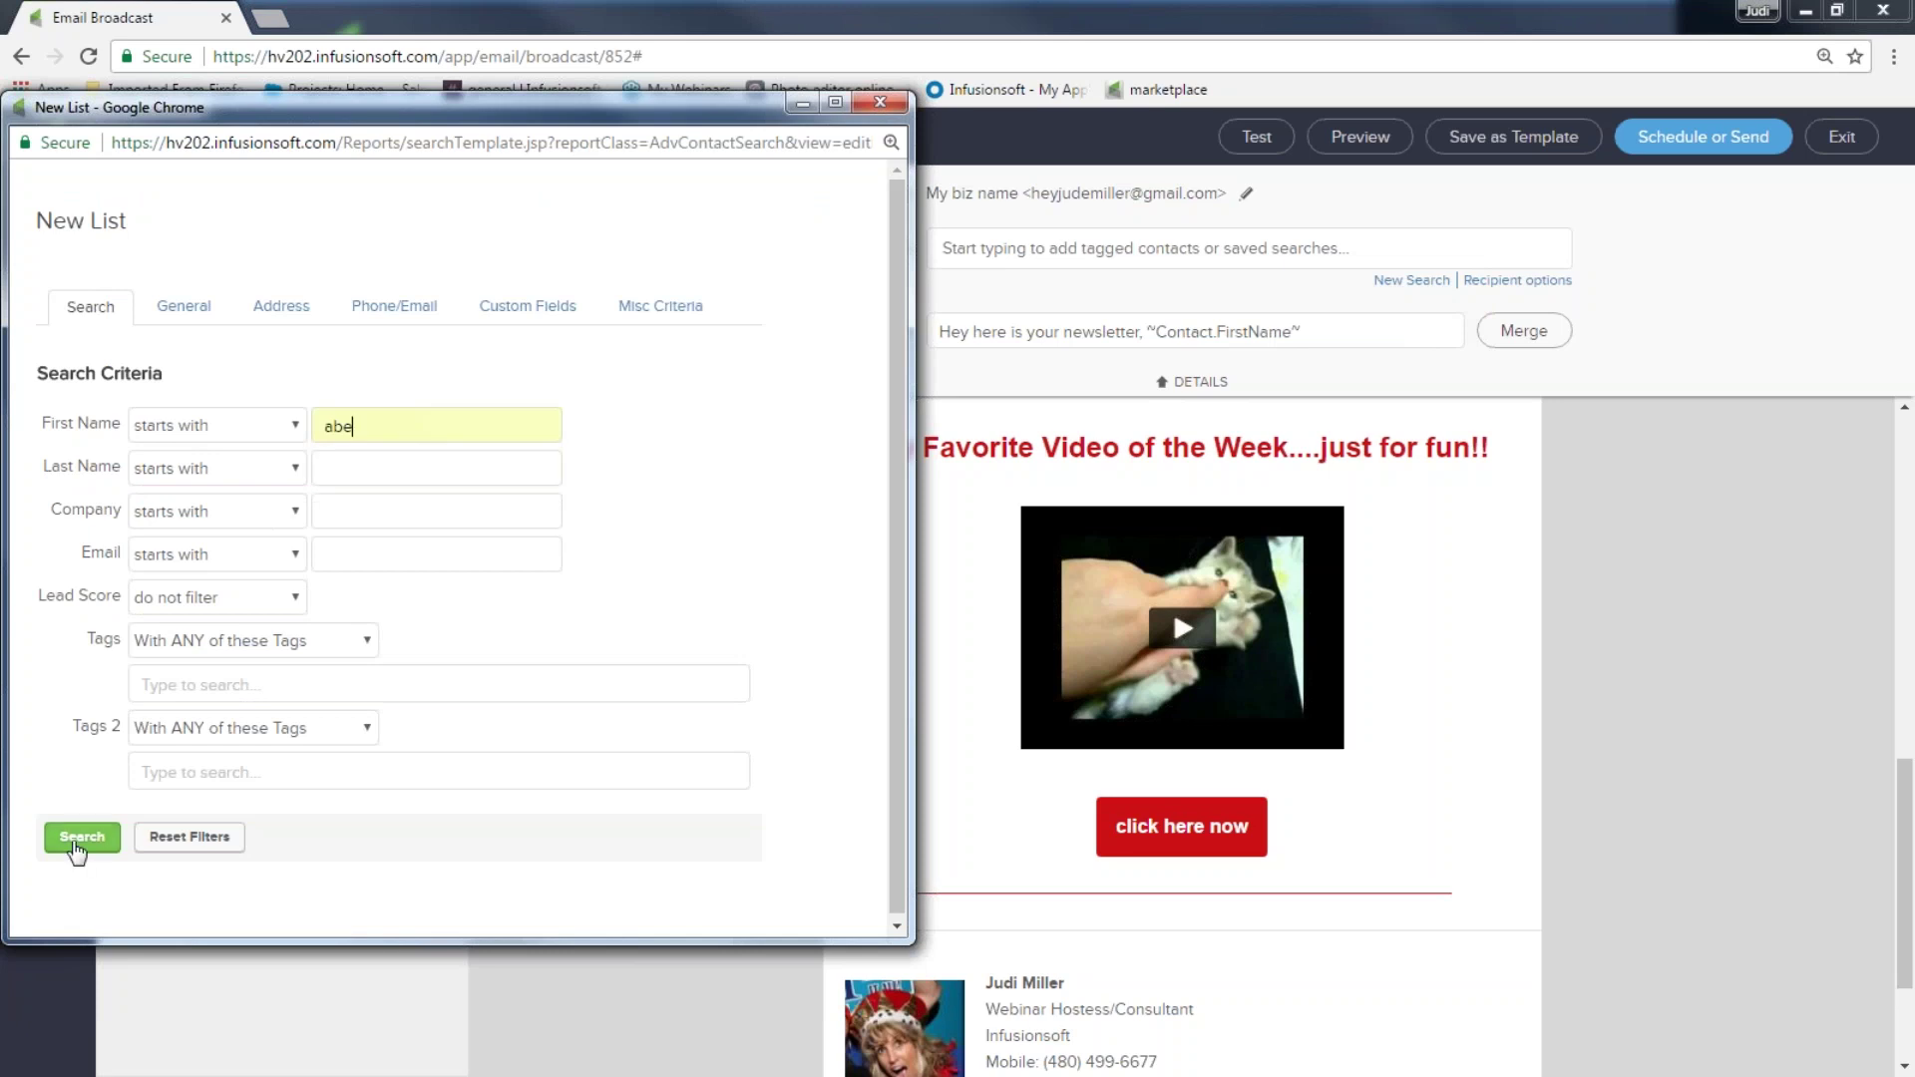
pyautogui.hotkey('ctrl', 'a')
pyautogui.write('Abe')
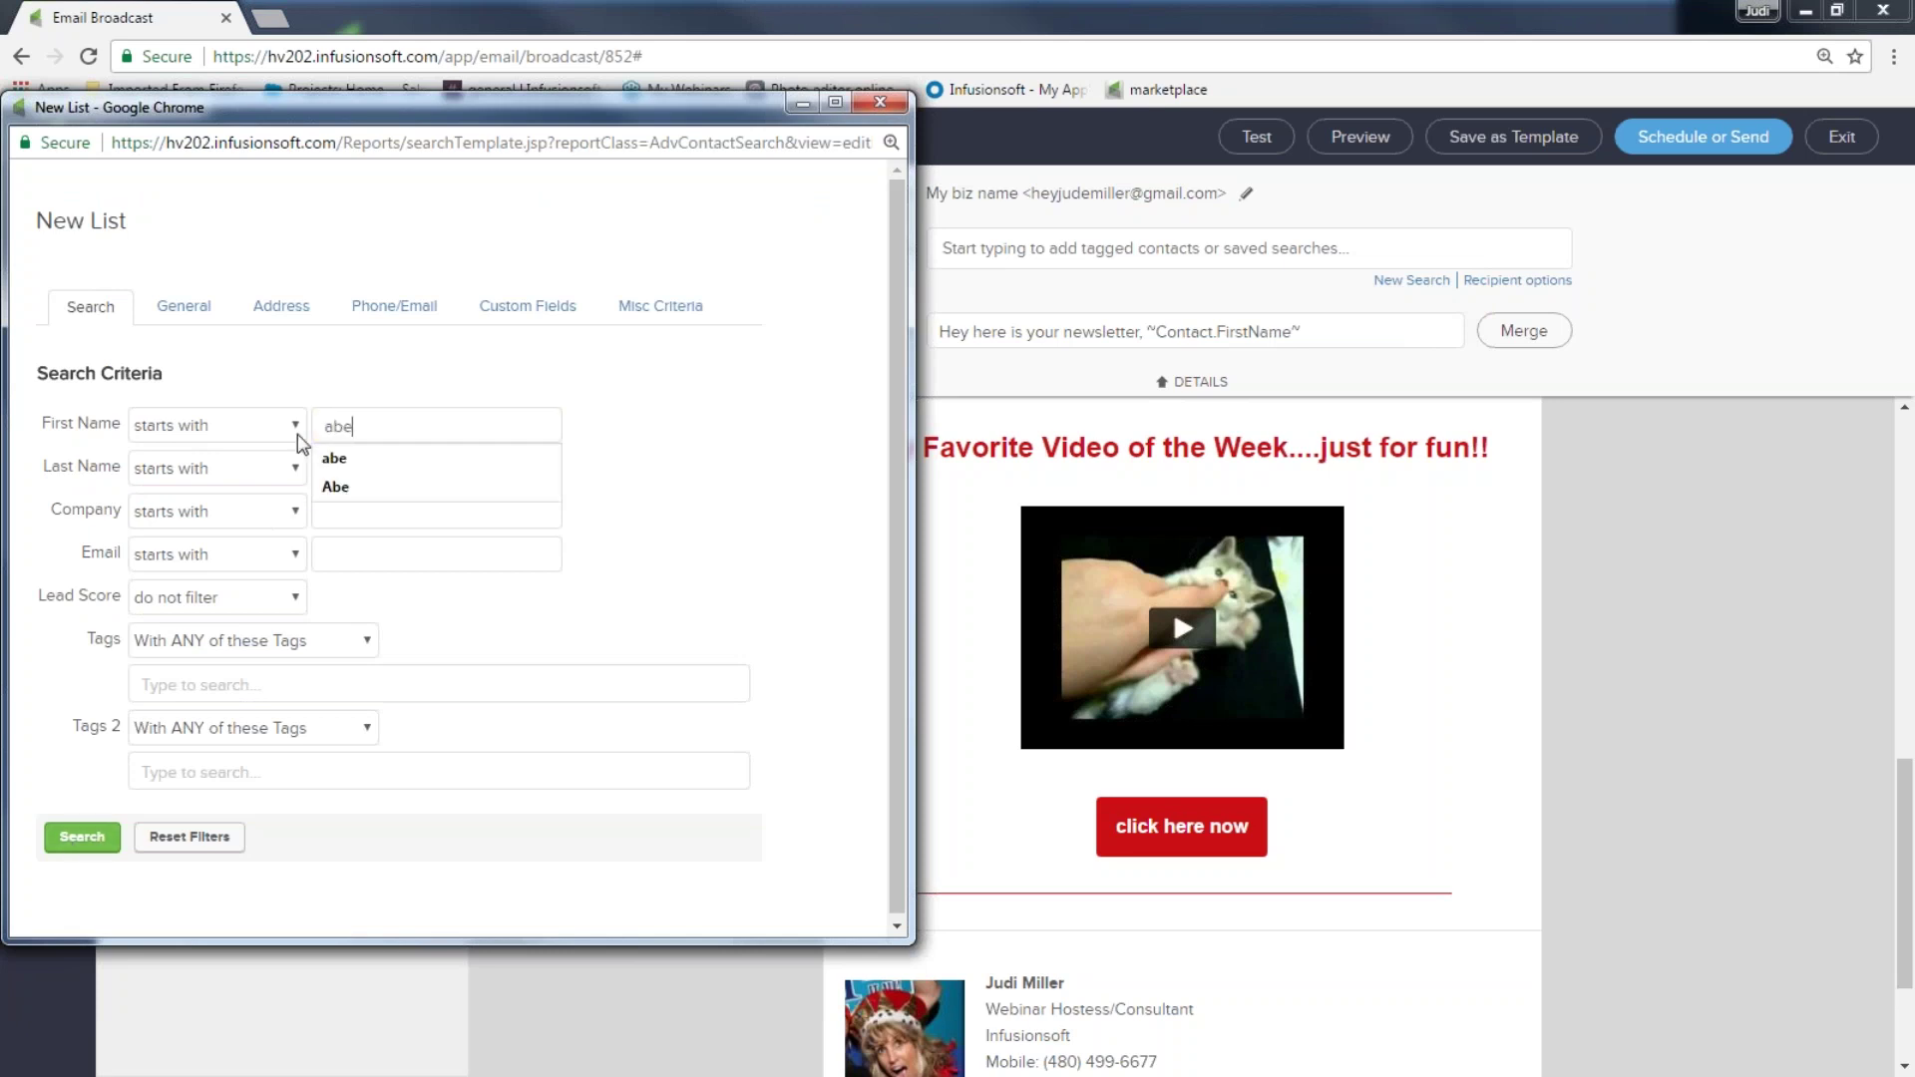
pyautogui.click(341, 487)
pyautogui.click(82, 836)
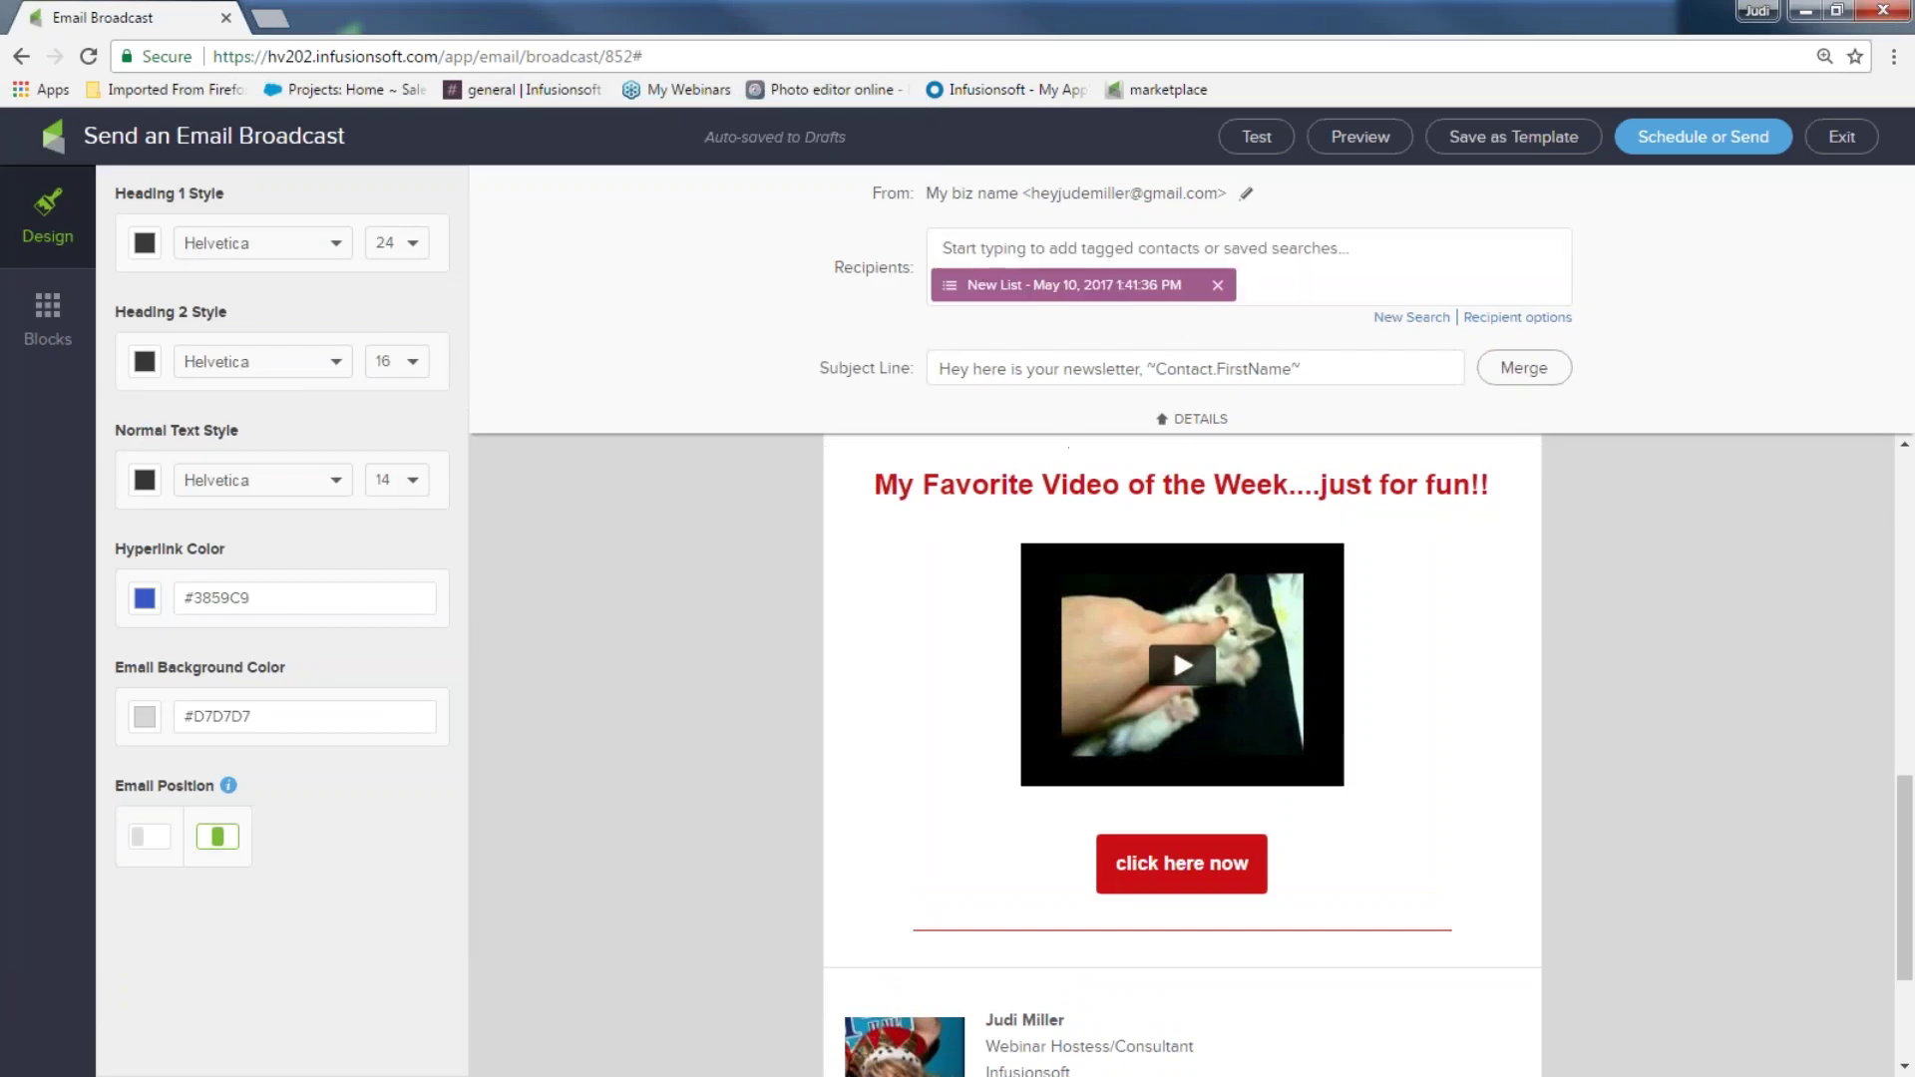
# - Send the newsletter broadcast immediately instead of scheduling it
pyautogui.click(1703, 137)
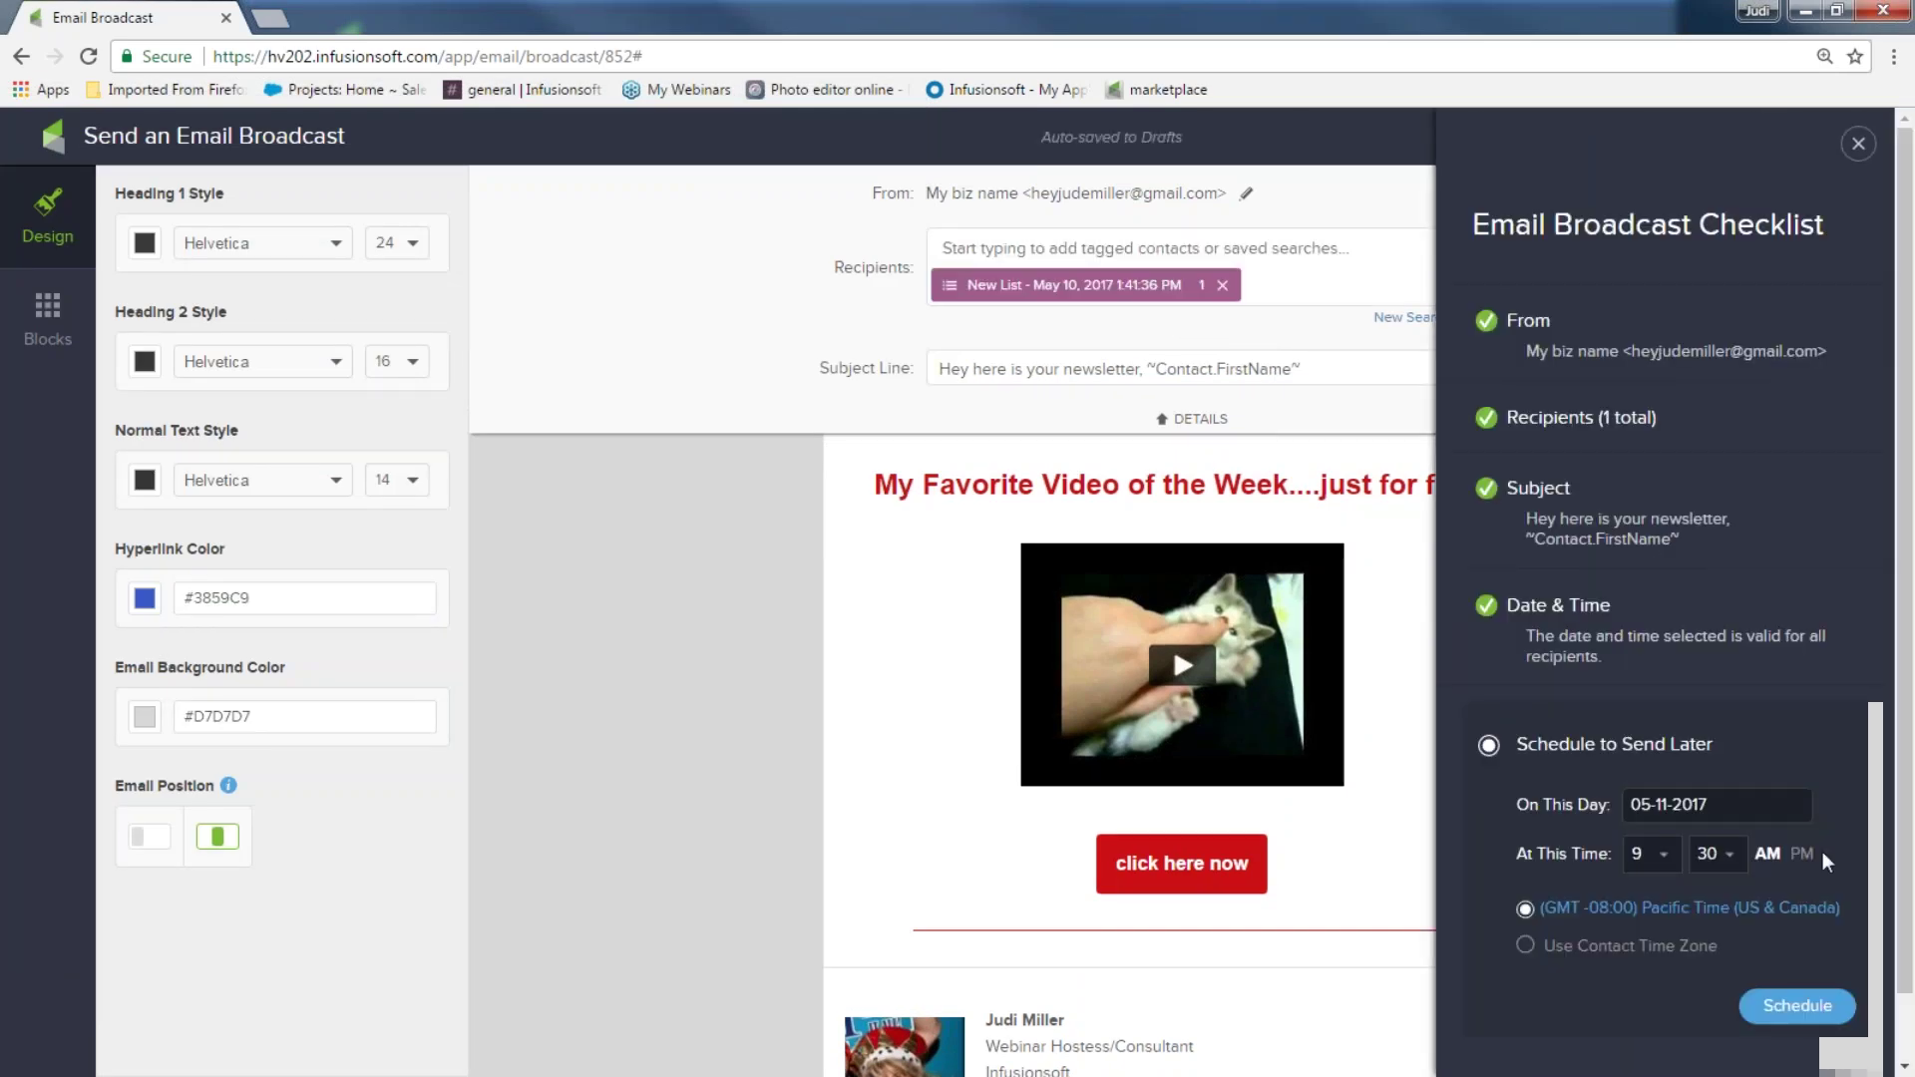
pyautogui.scroll(-1, 1790, 979)
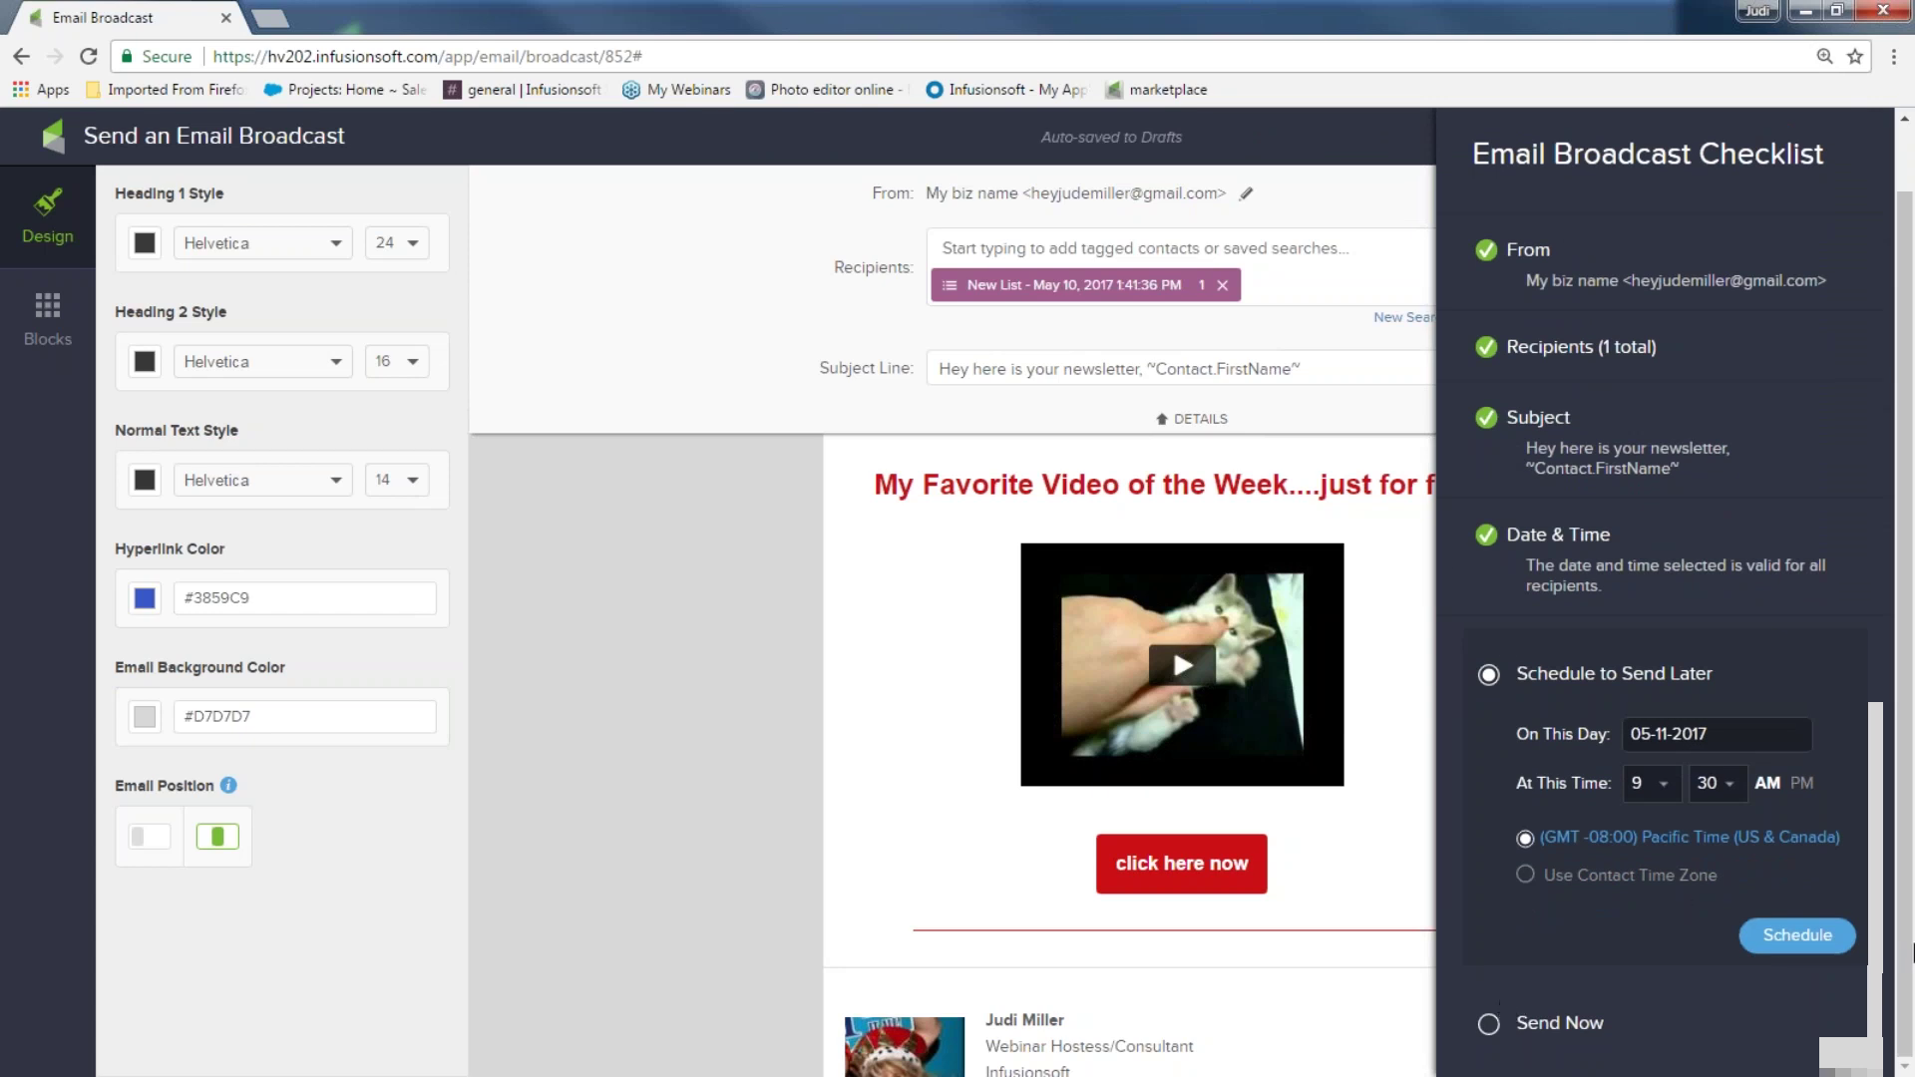
pyautogui.click(1489, 1026)
pyautogui.click(1855, 955)
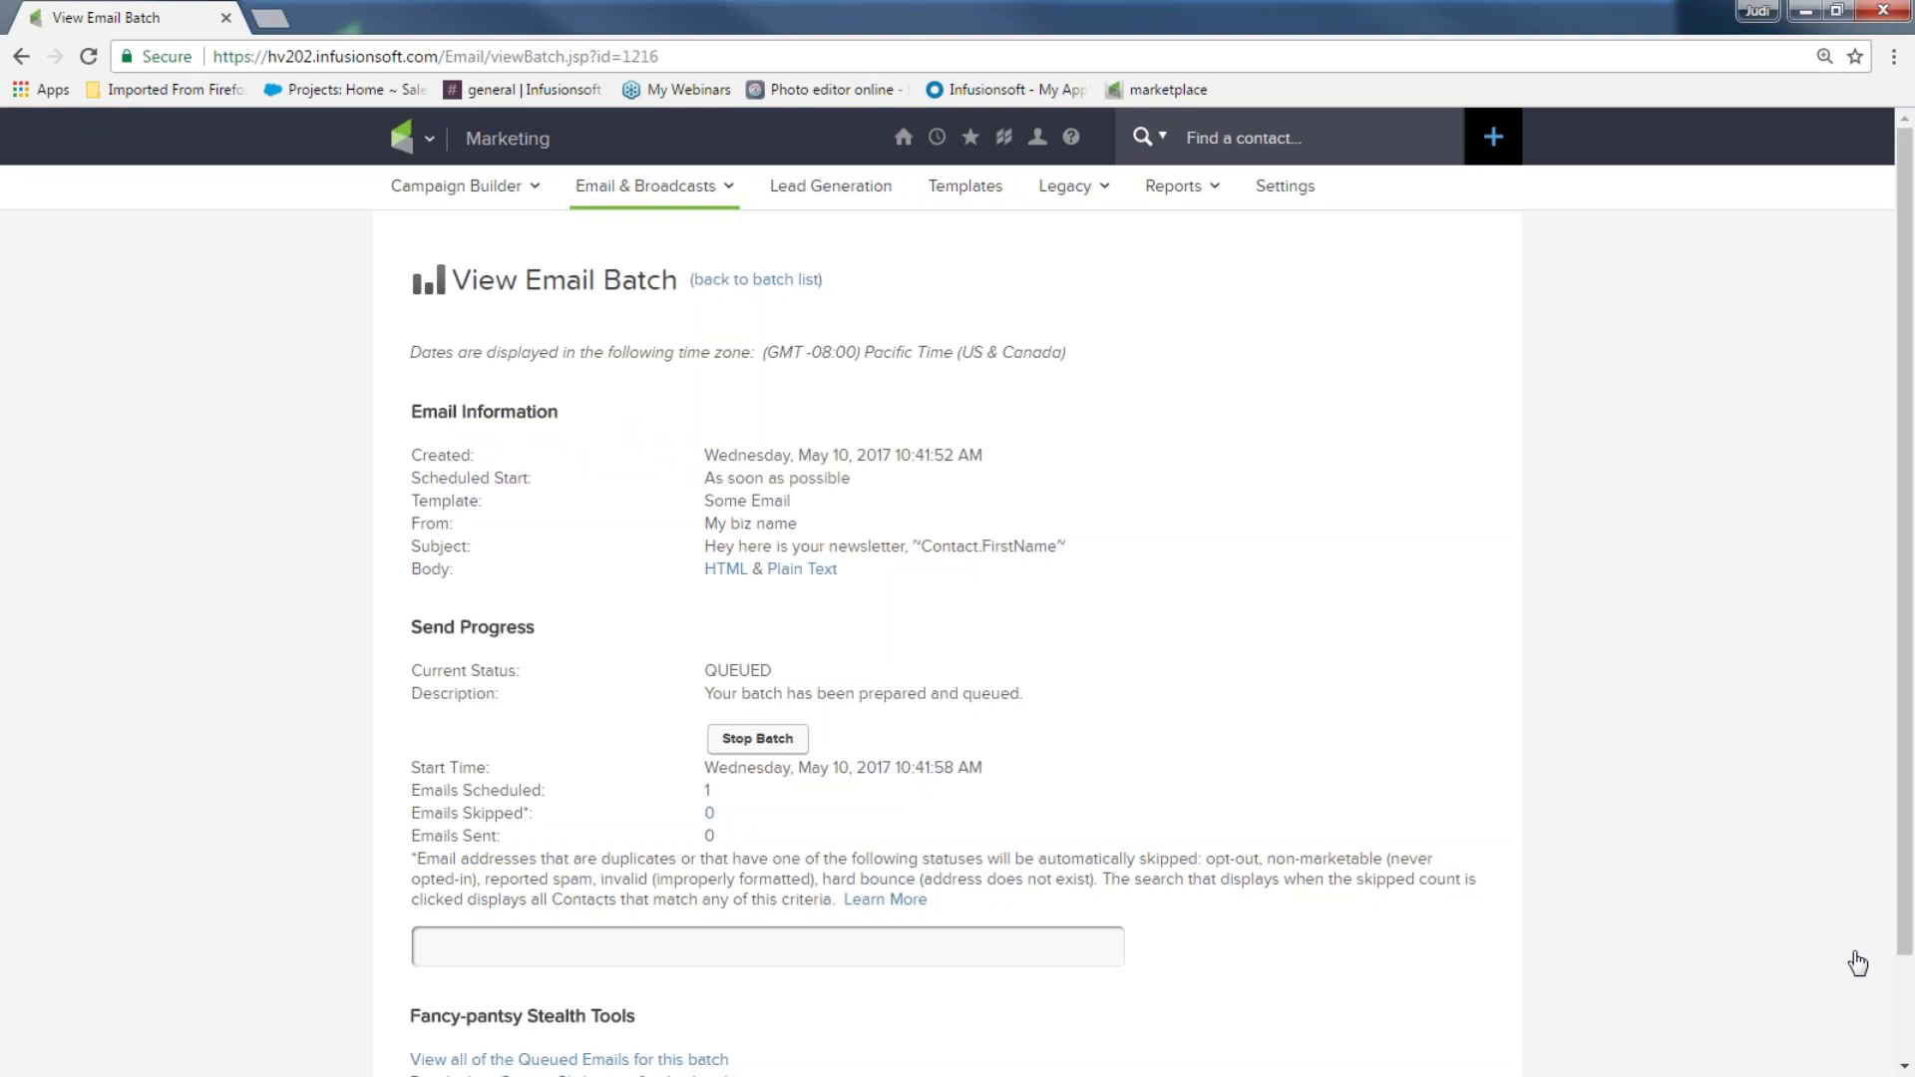
pyautogui.click(1806, 10)
pyautogui.click(1224, 680)
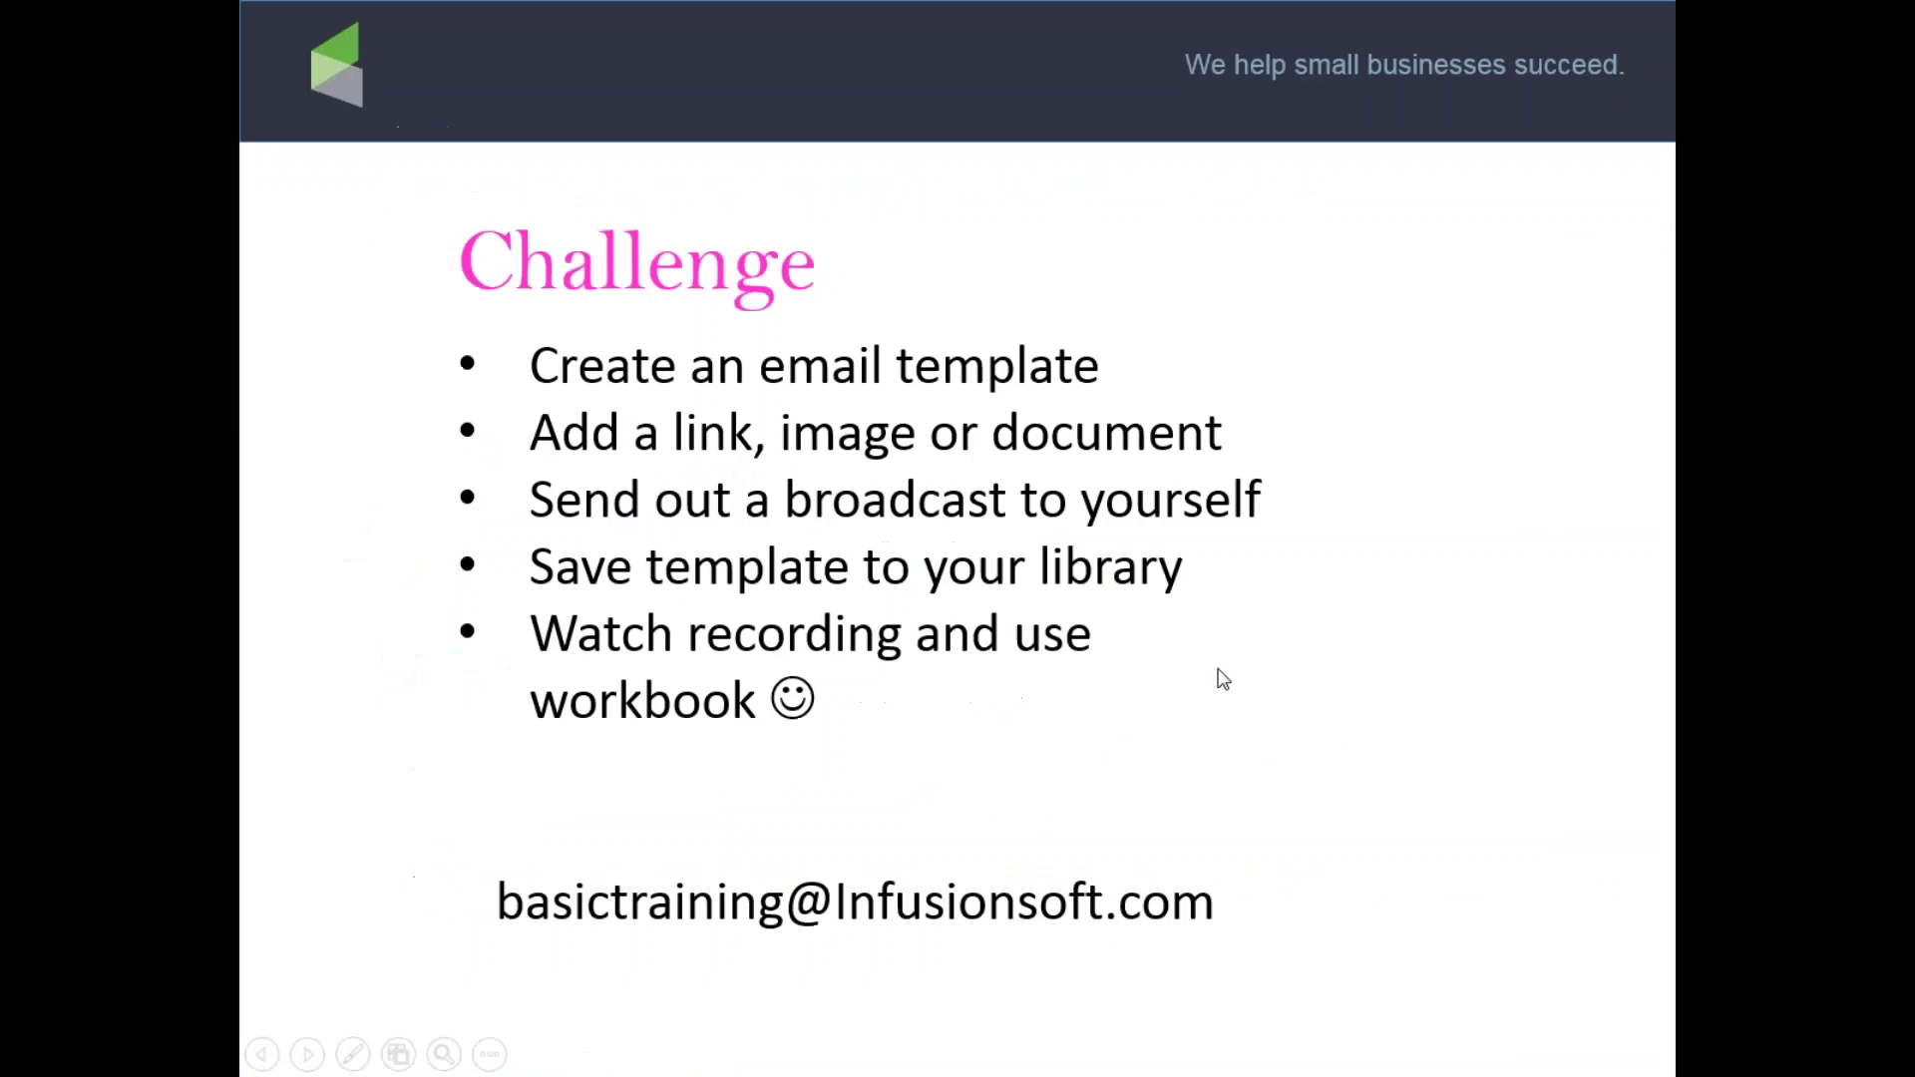
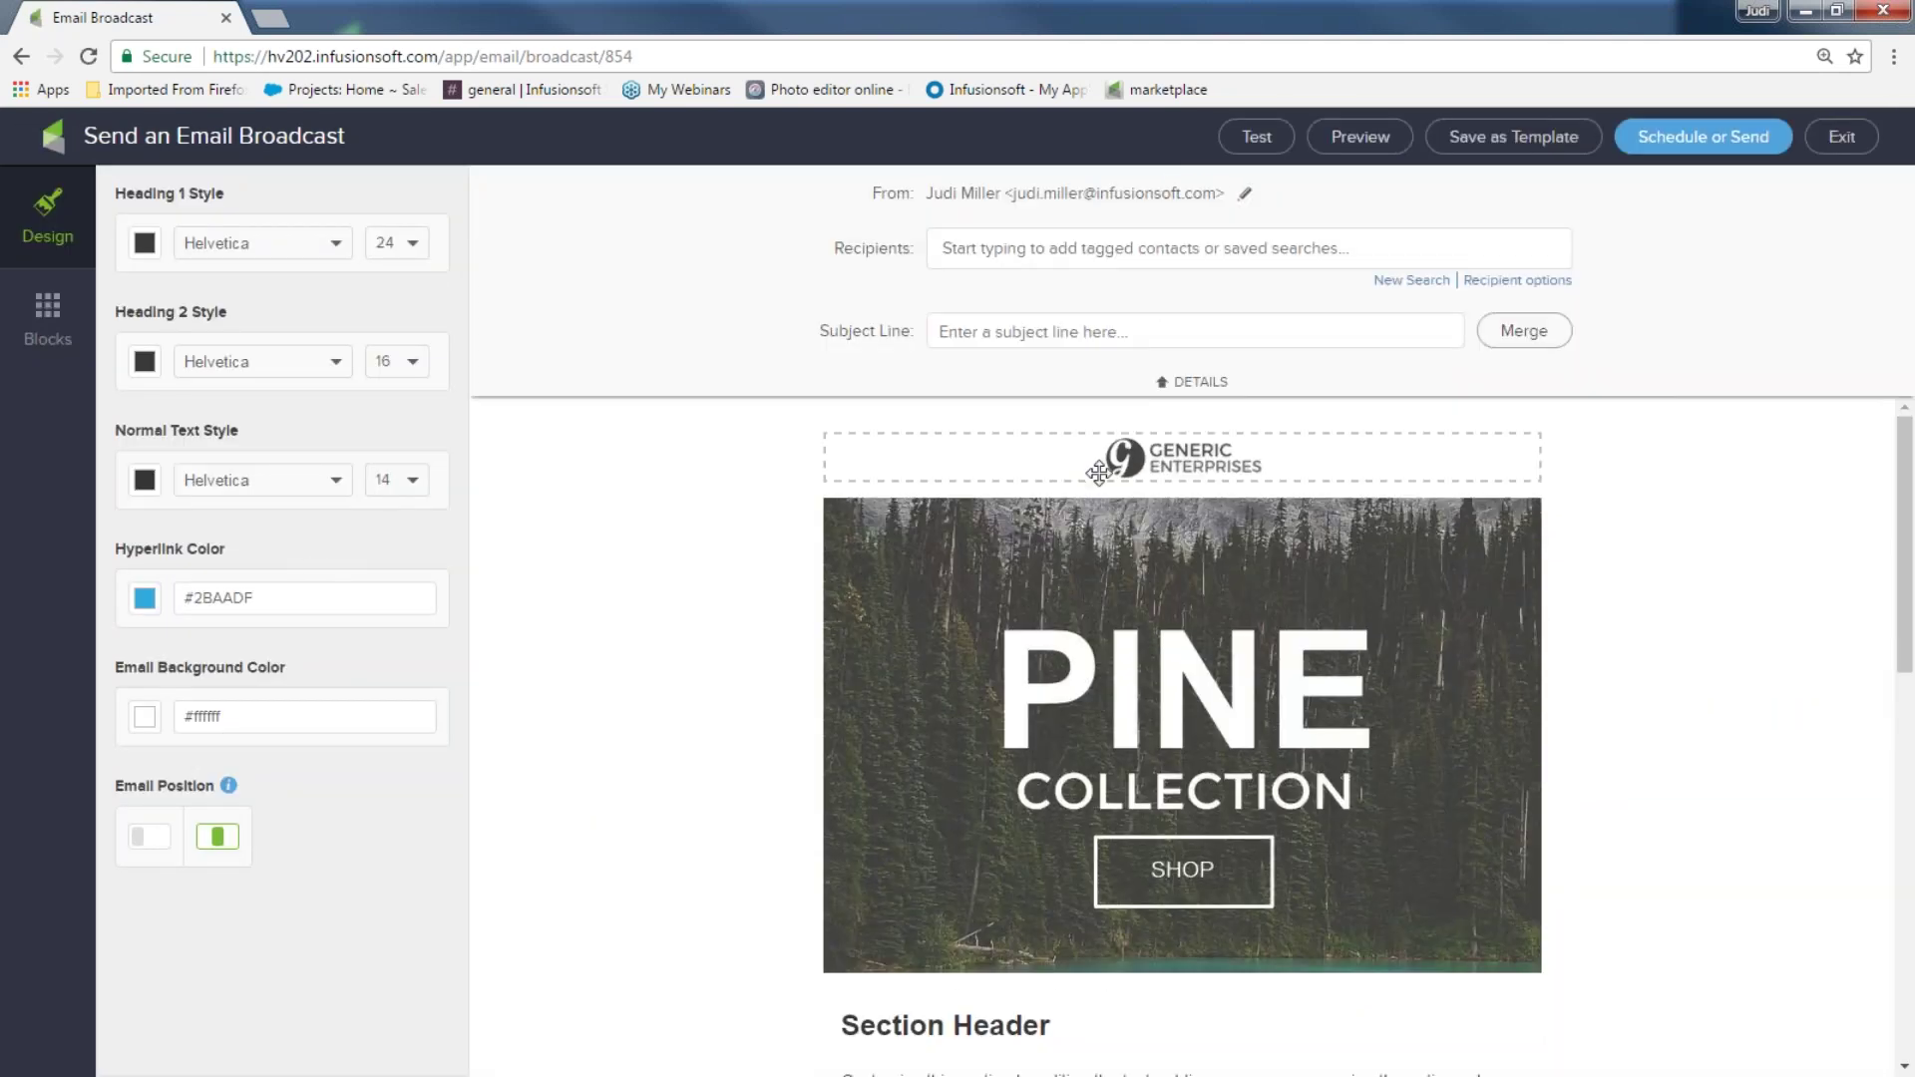
# - Delete the Generic Enterprises logo image block from the Pine Collection newsletter, and exit the broadcast editor and template gallery
pyautogui.click(1196, 457)
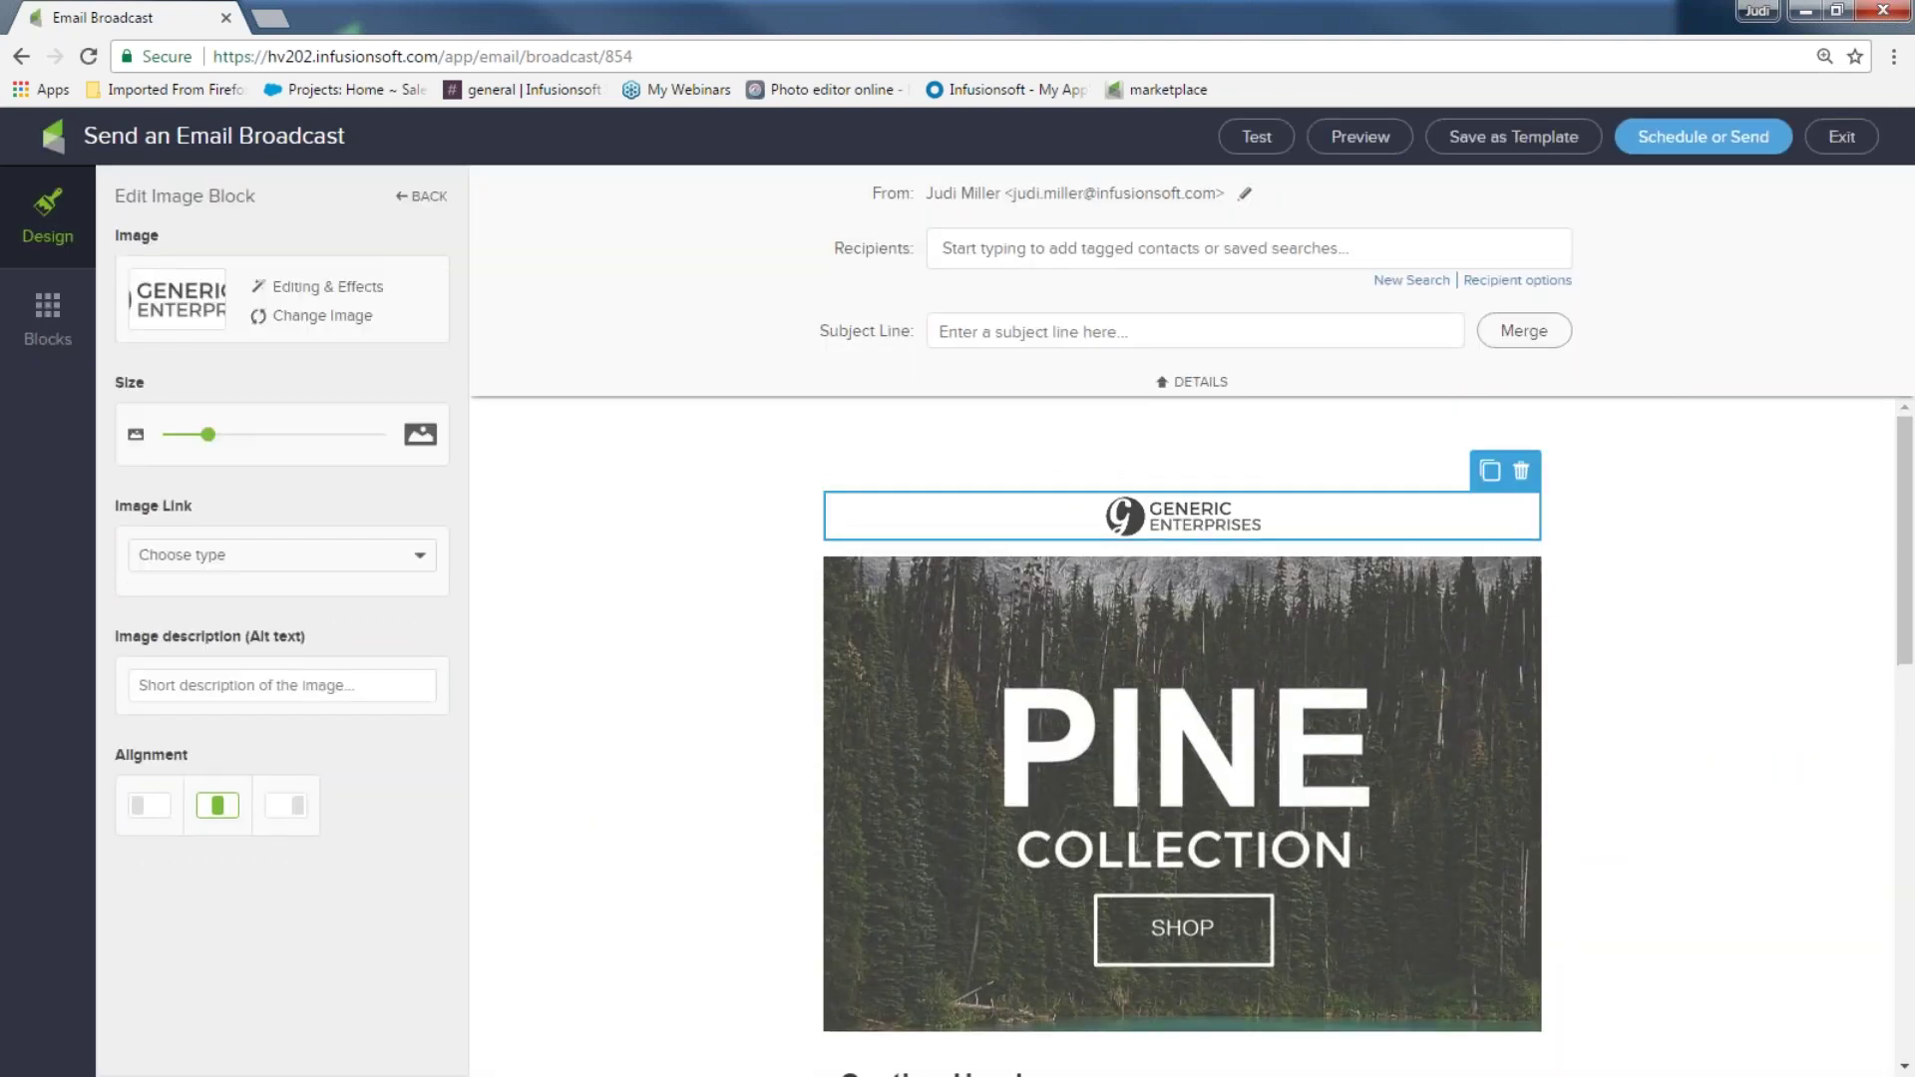
pyautogui.click(1521, 471)
pyautogui.click(1508, 510)
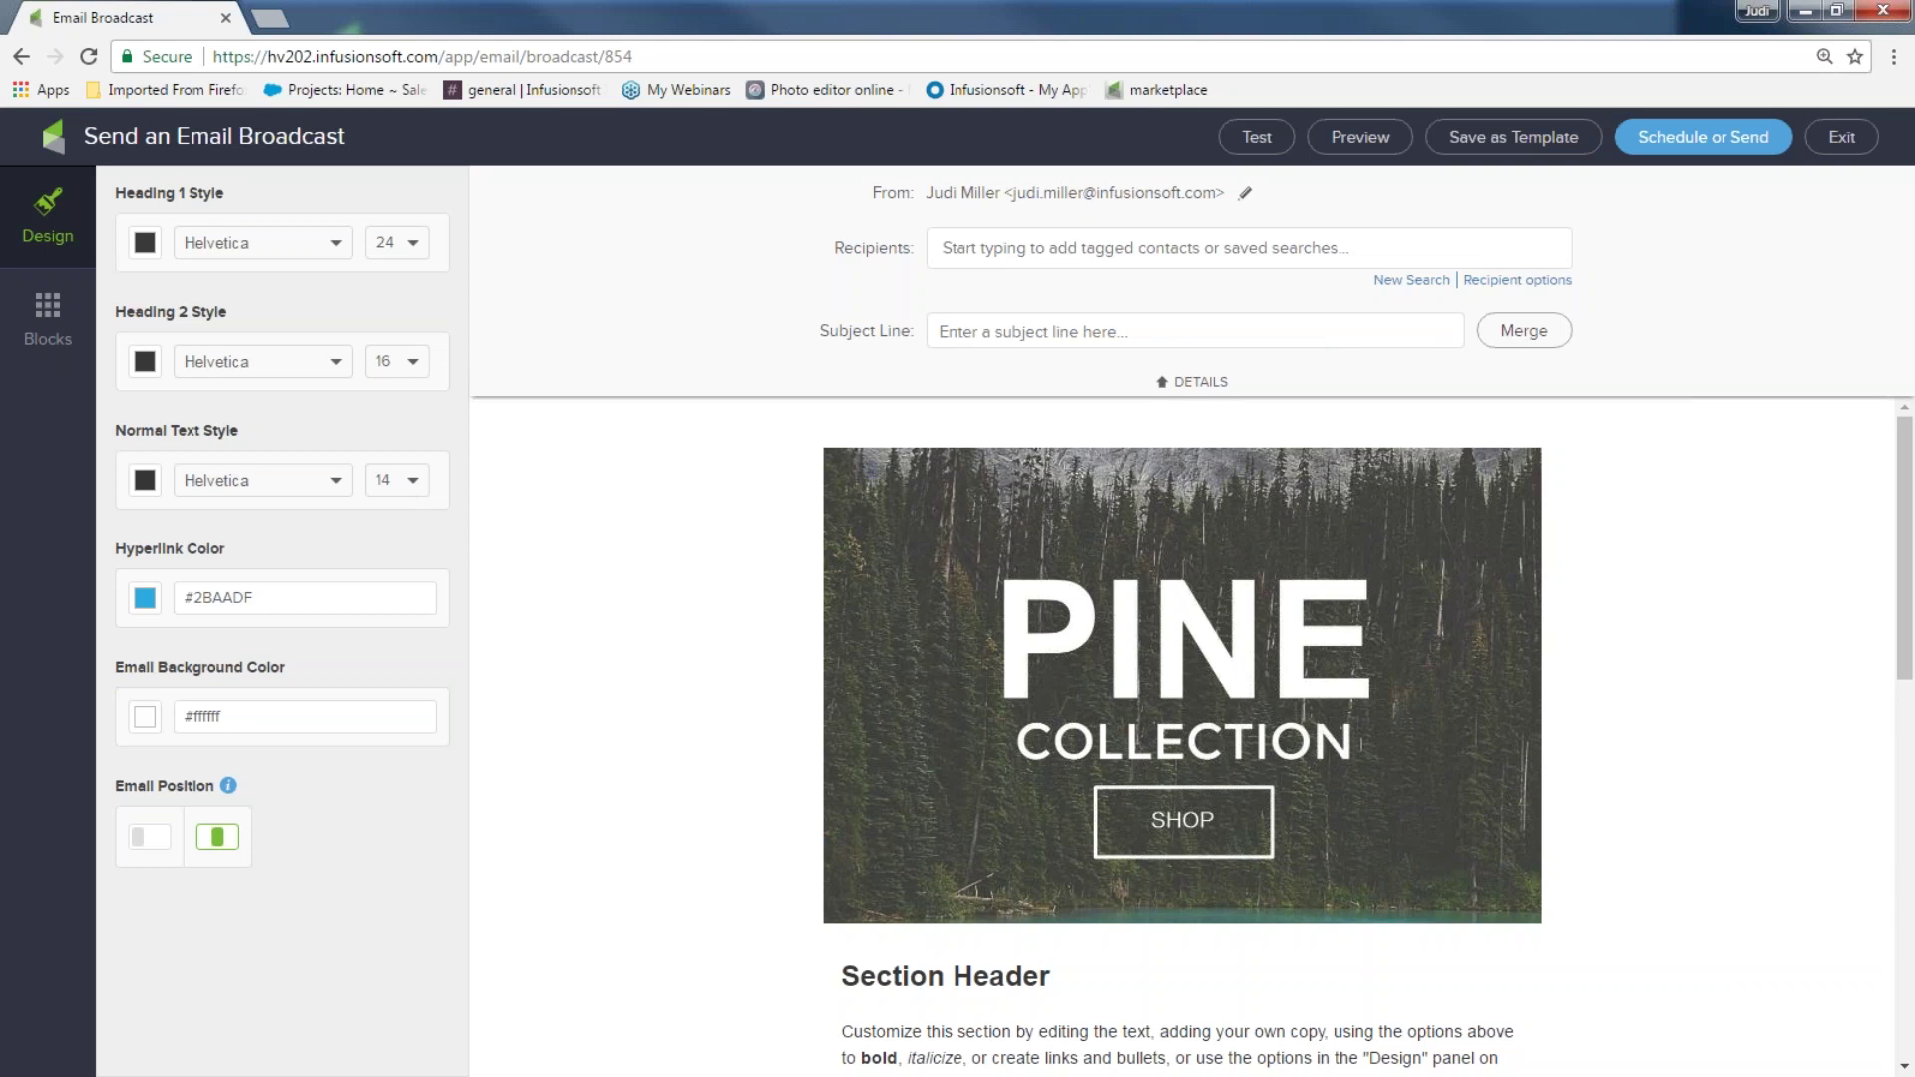
pyautogui.click(1847, 140)
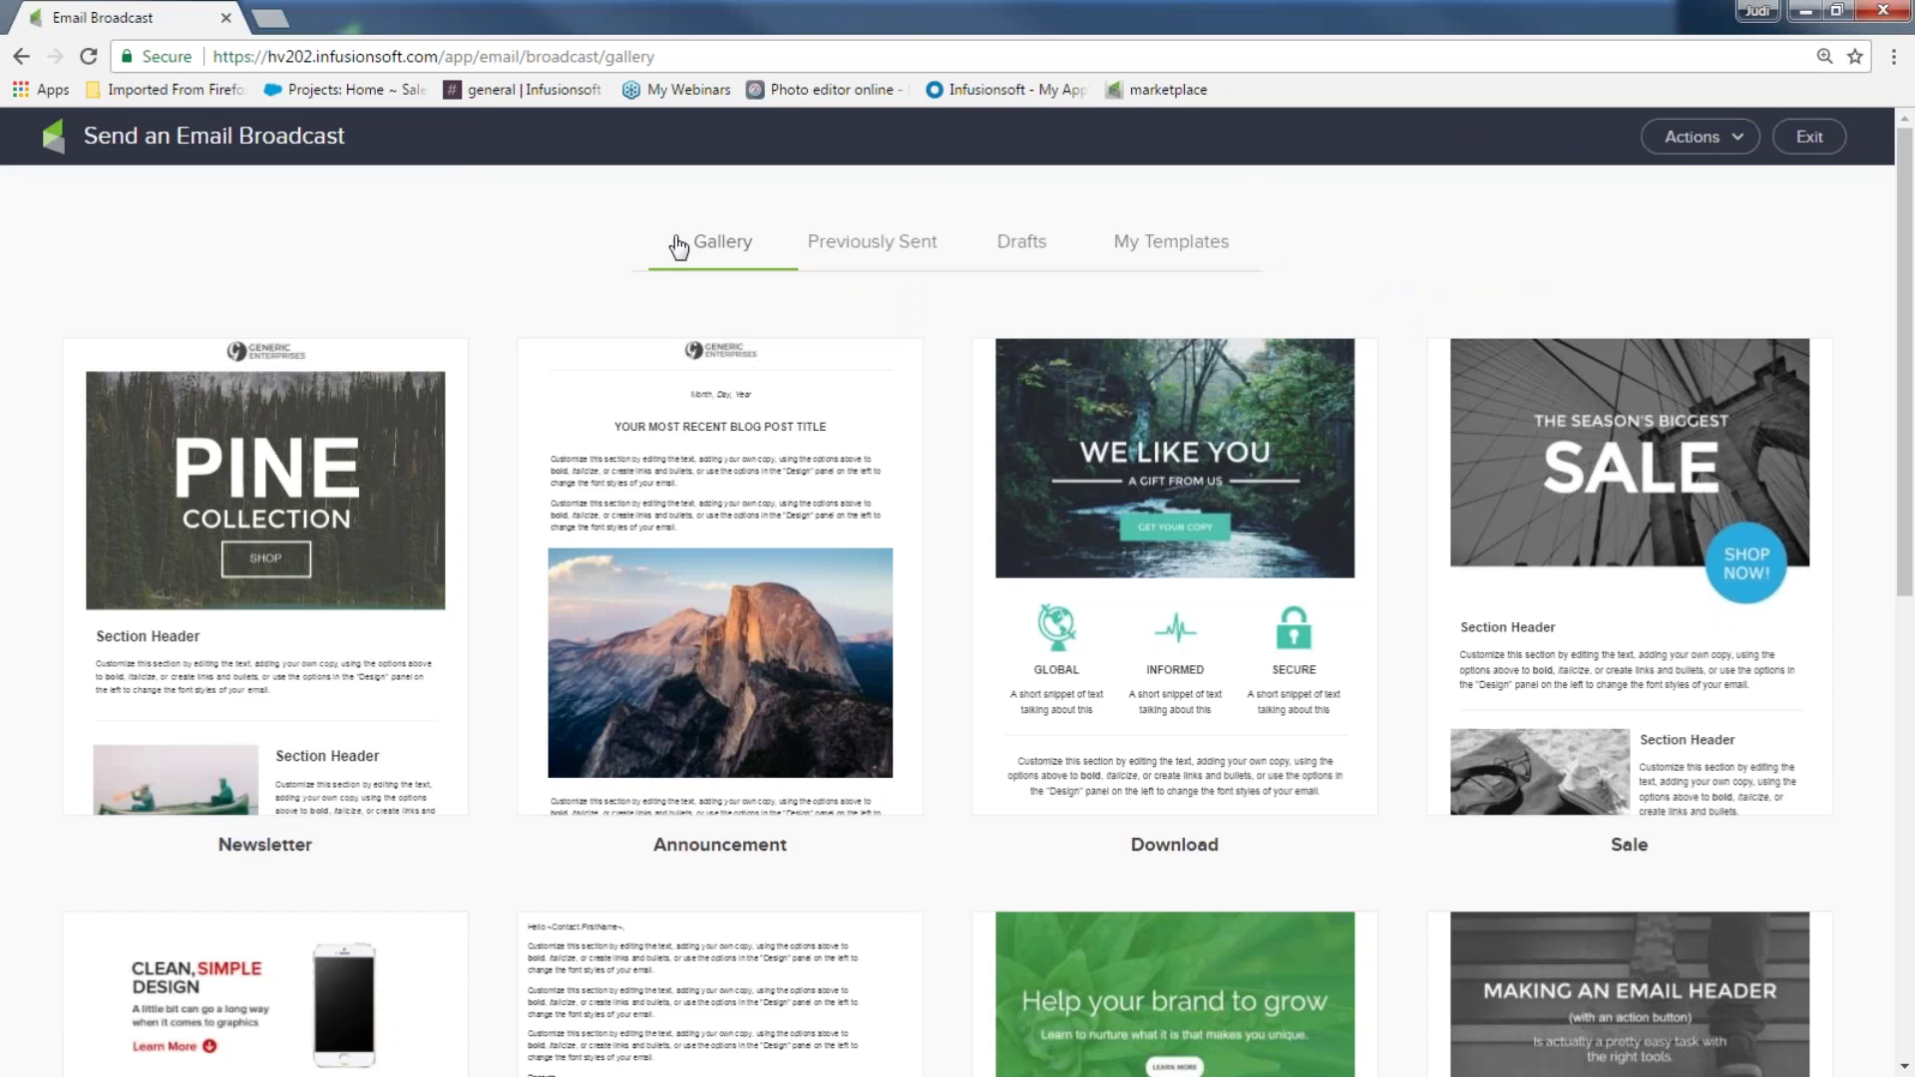
pyautogui.click(1809, 138)
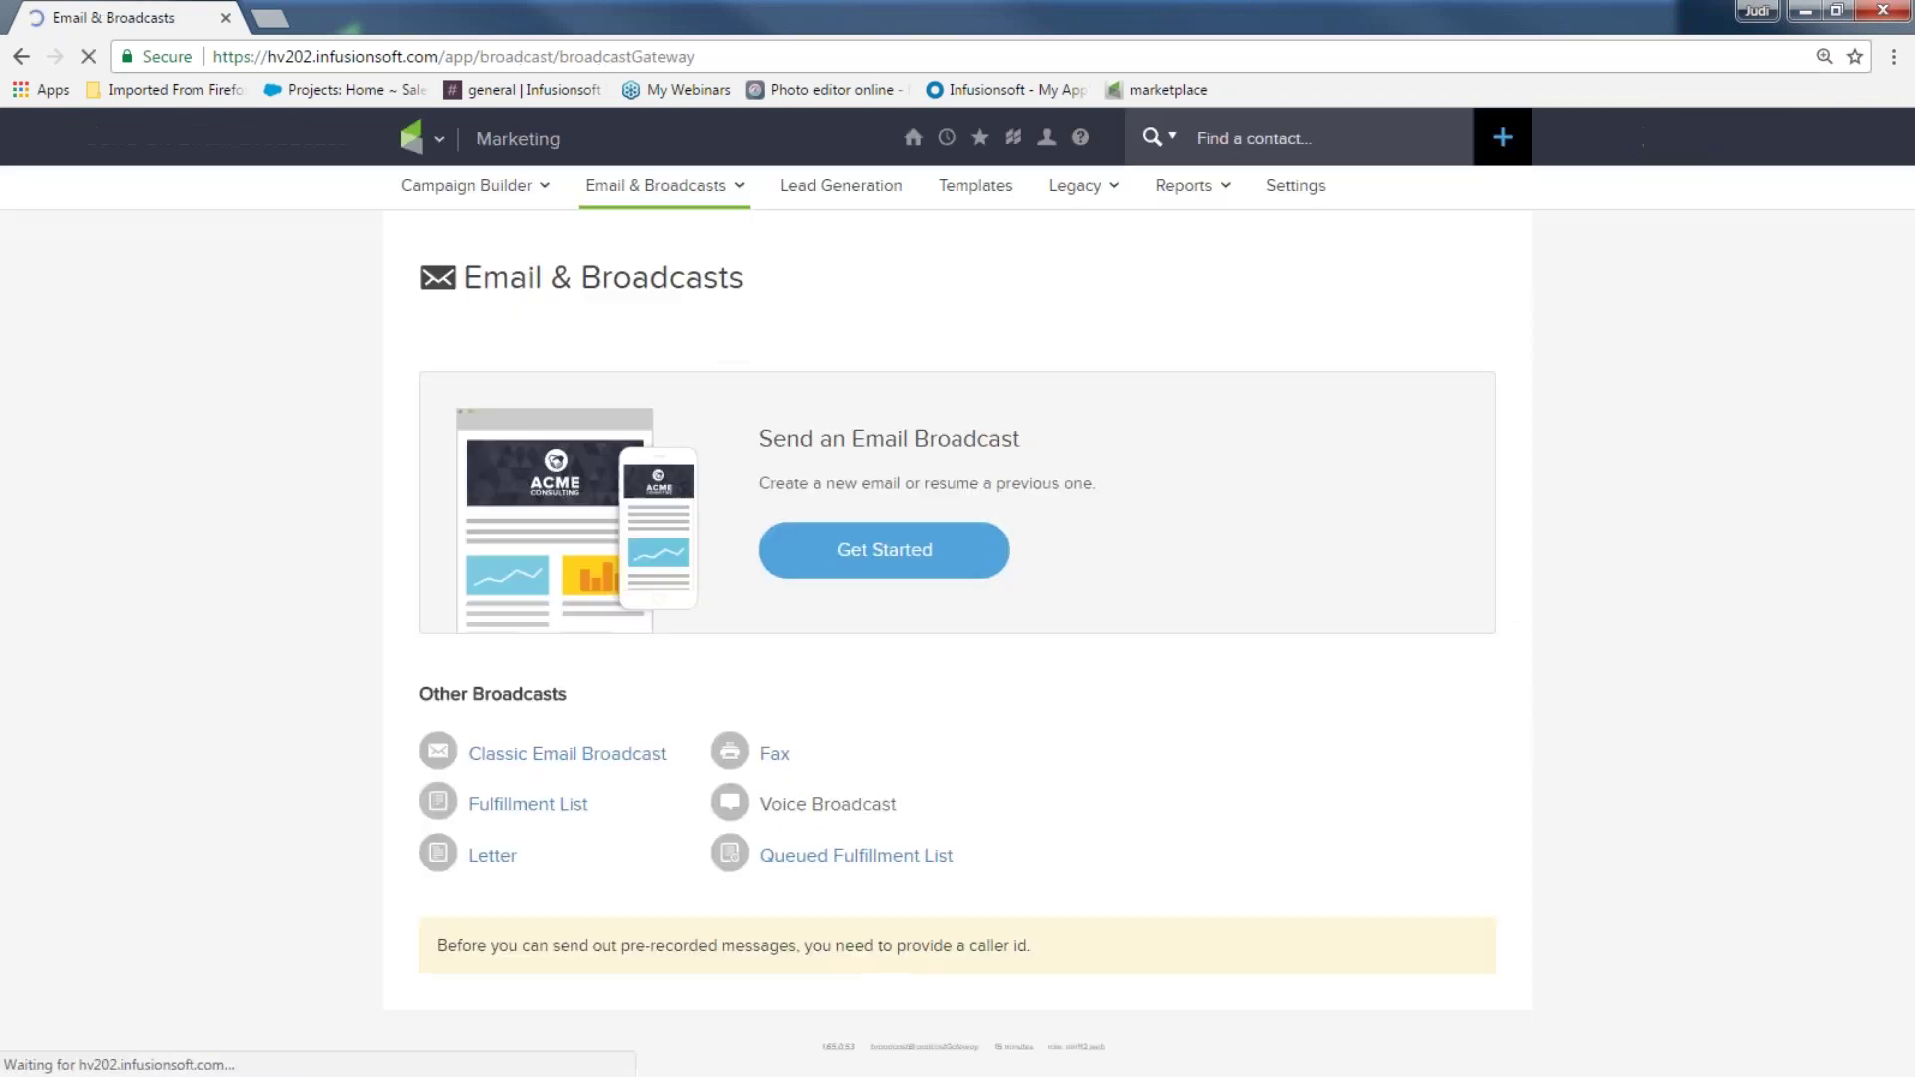
# - Open the Admin reports and locate the Scheduled Actions report
pyautogui.moveTo(417, 140)
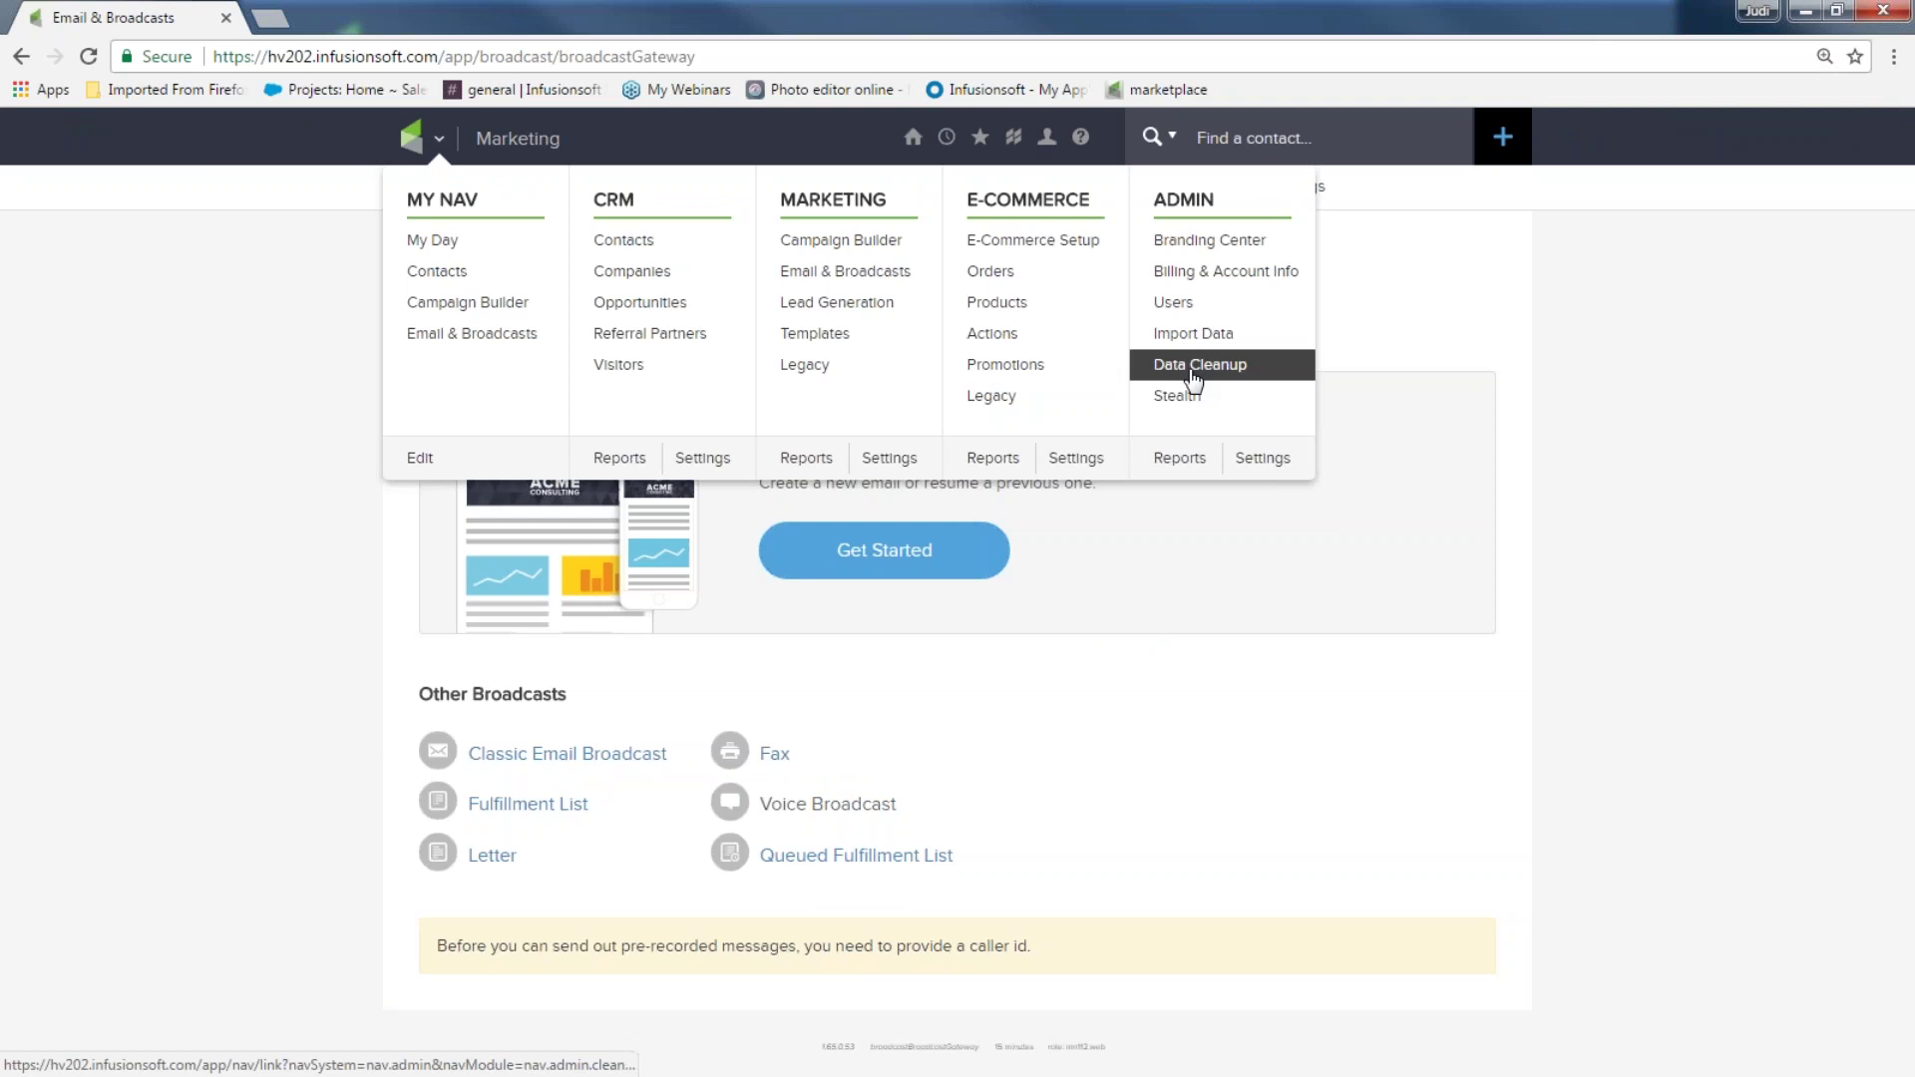
pyautogui.click(1190, 461)
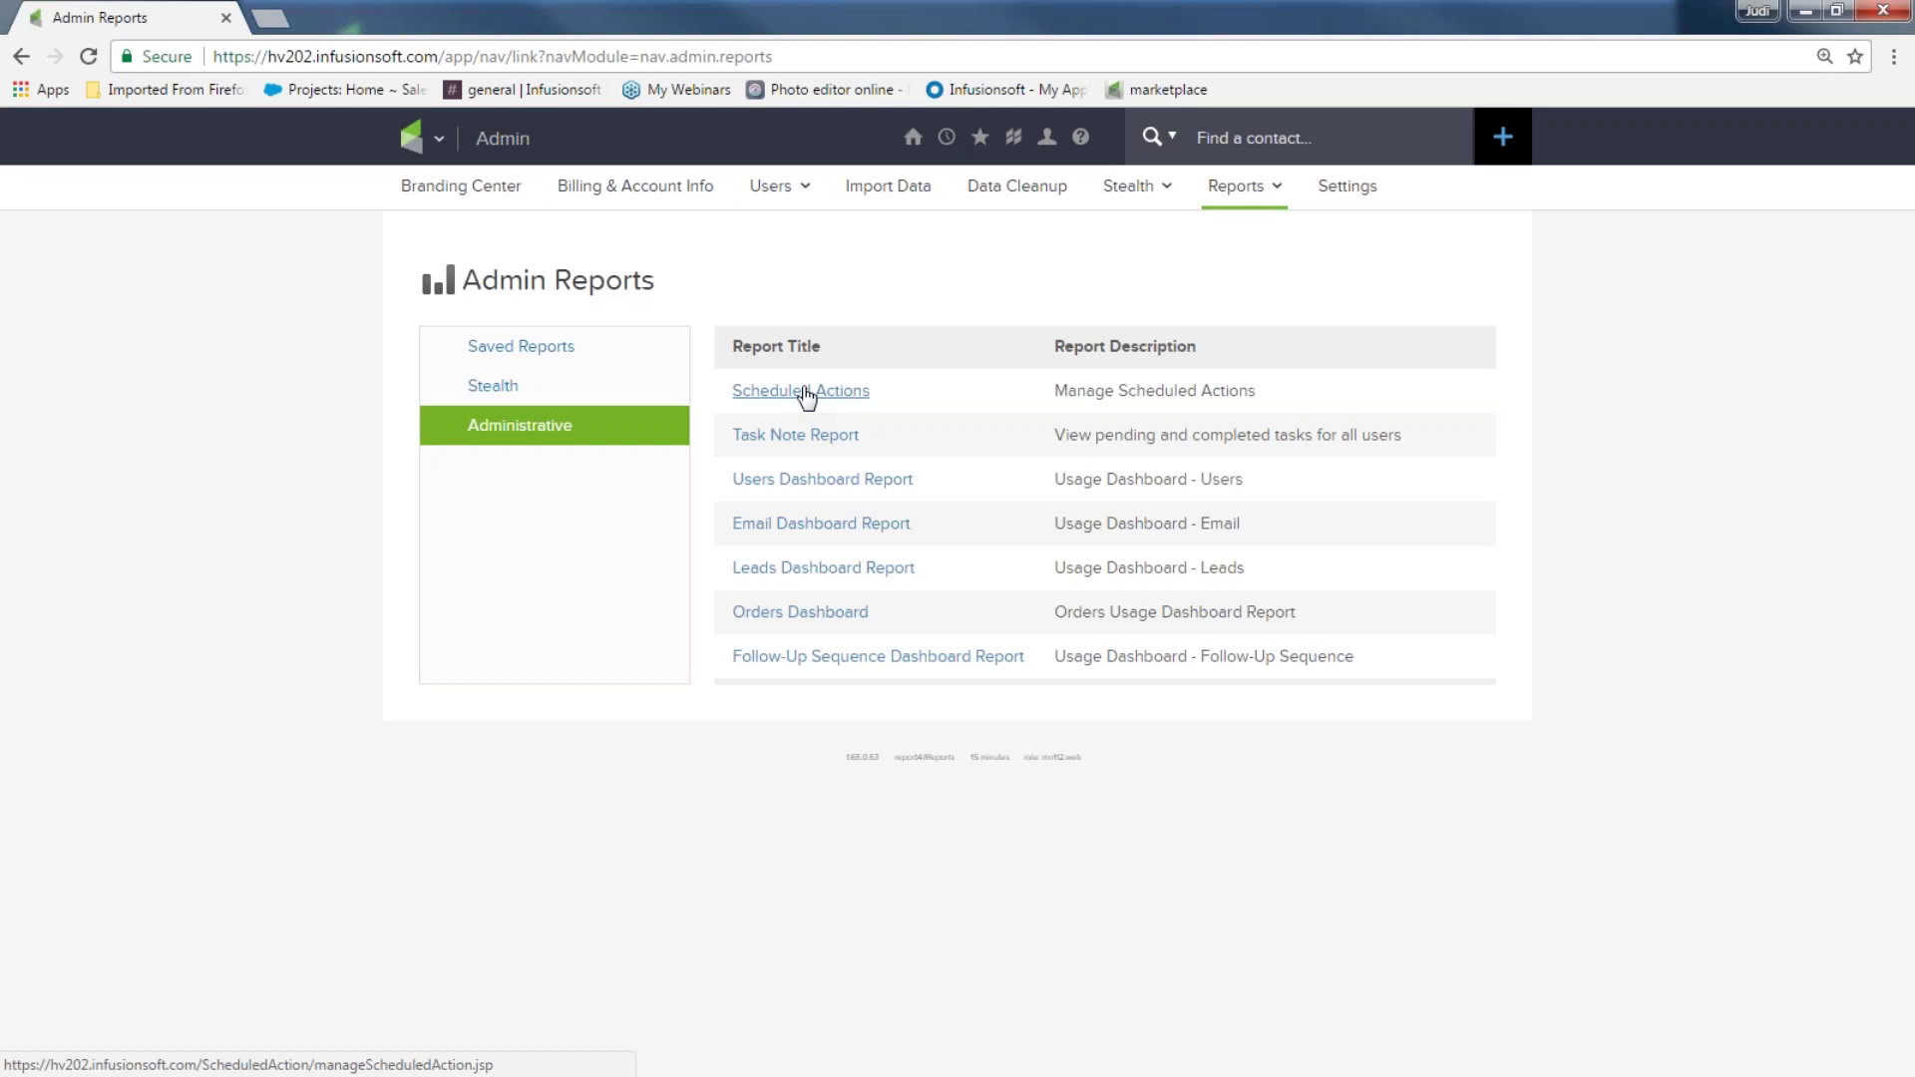
pyautogui.click(431, 143)
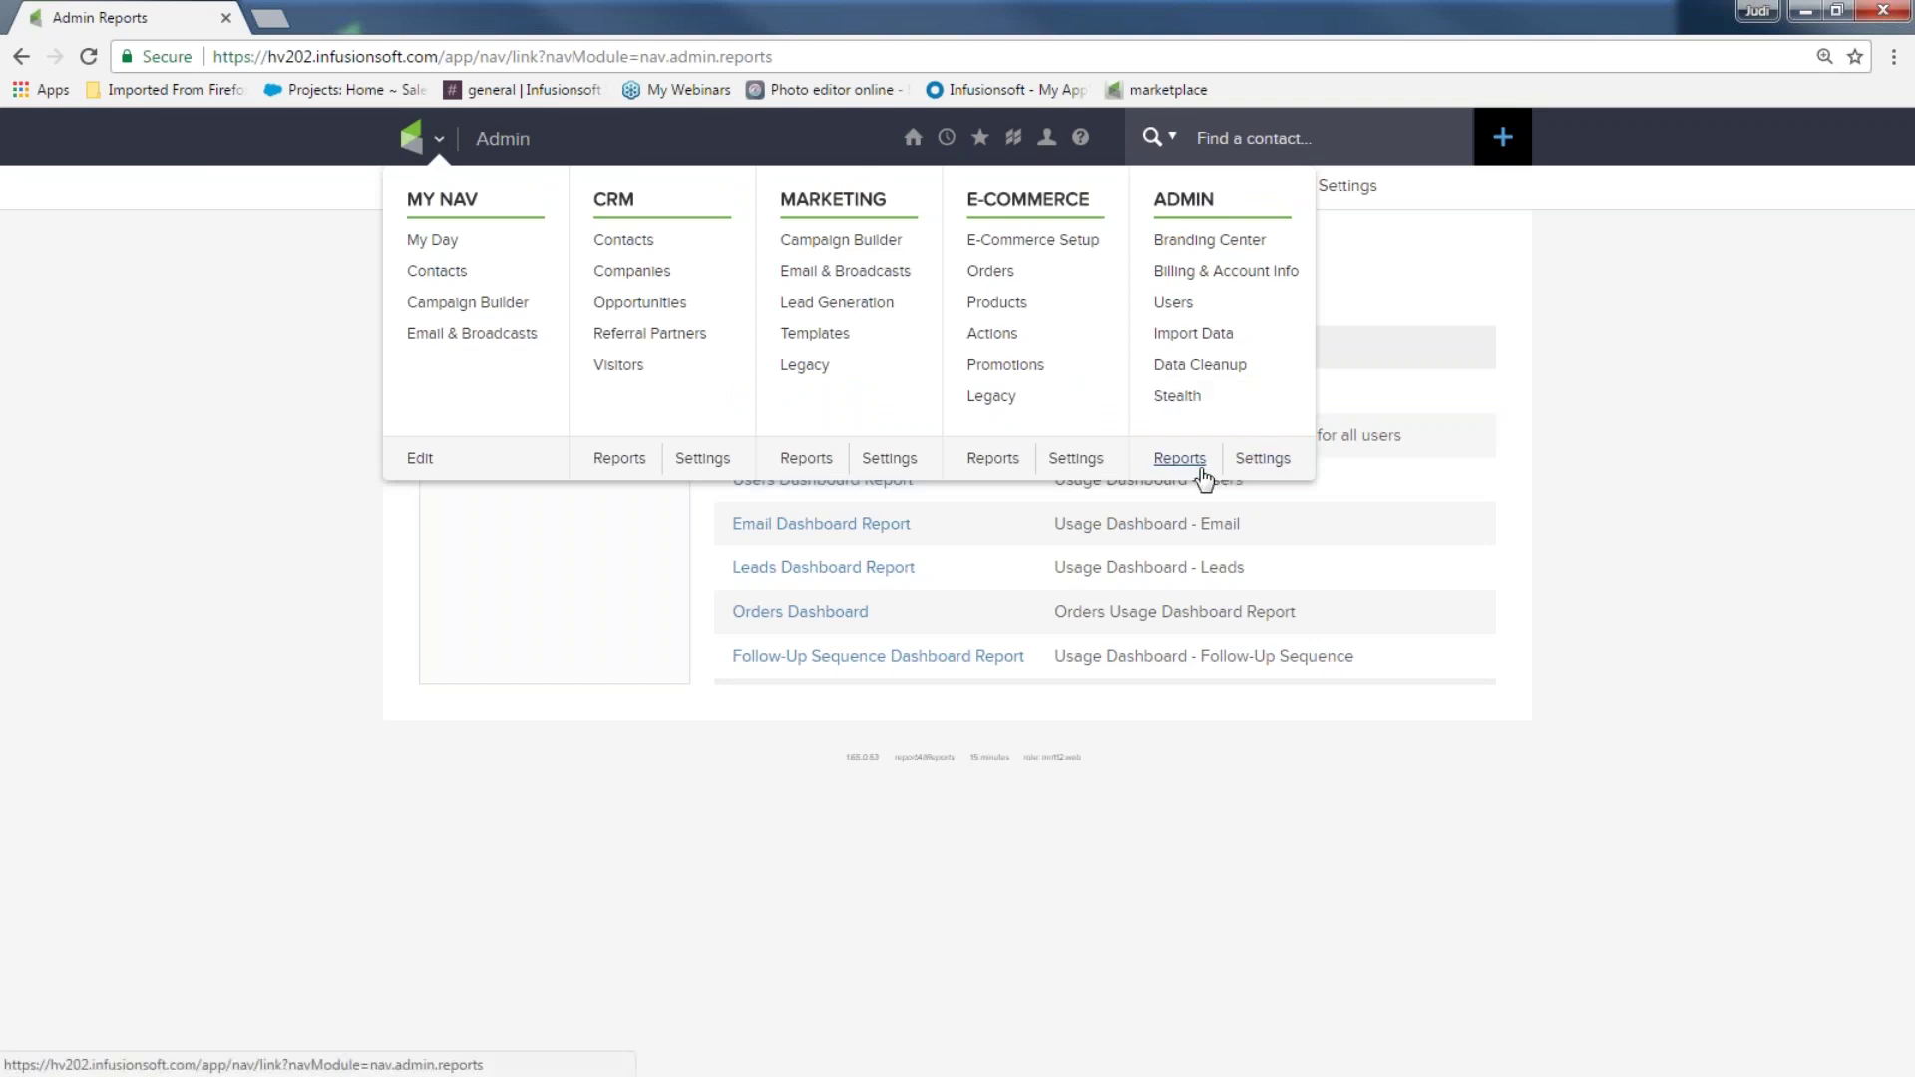
pyautogui.click(1180, 458)
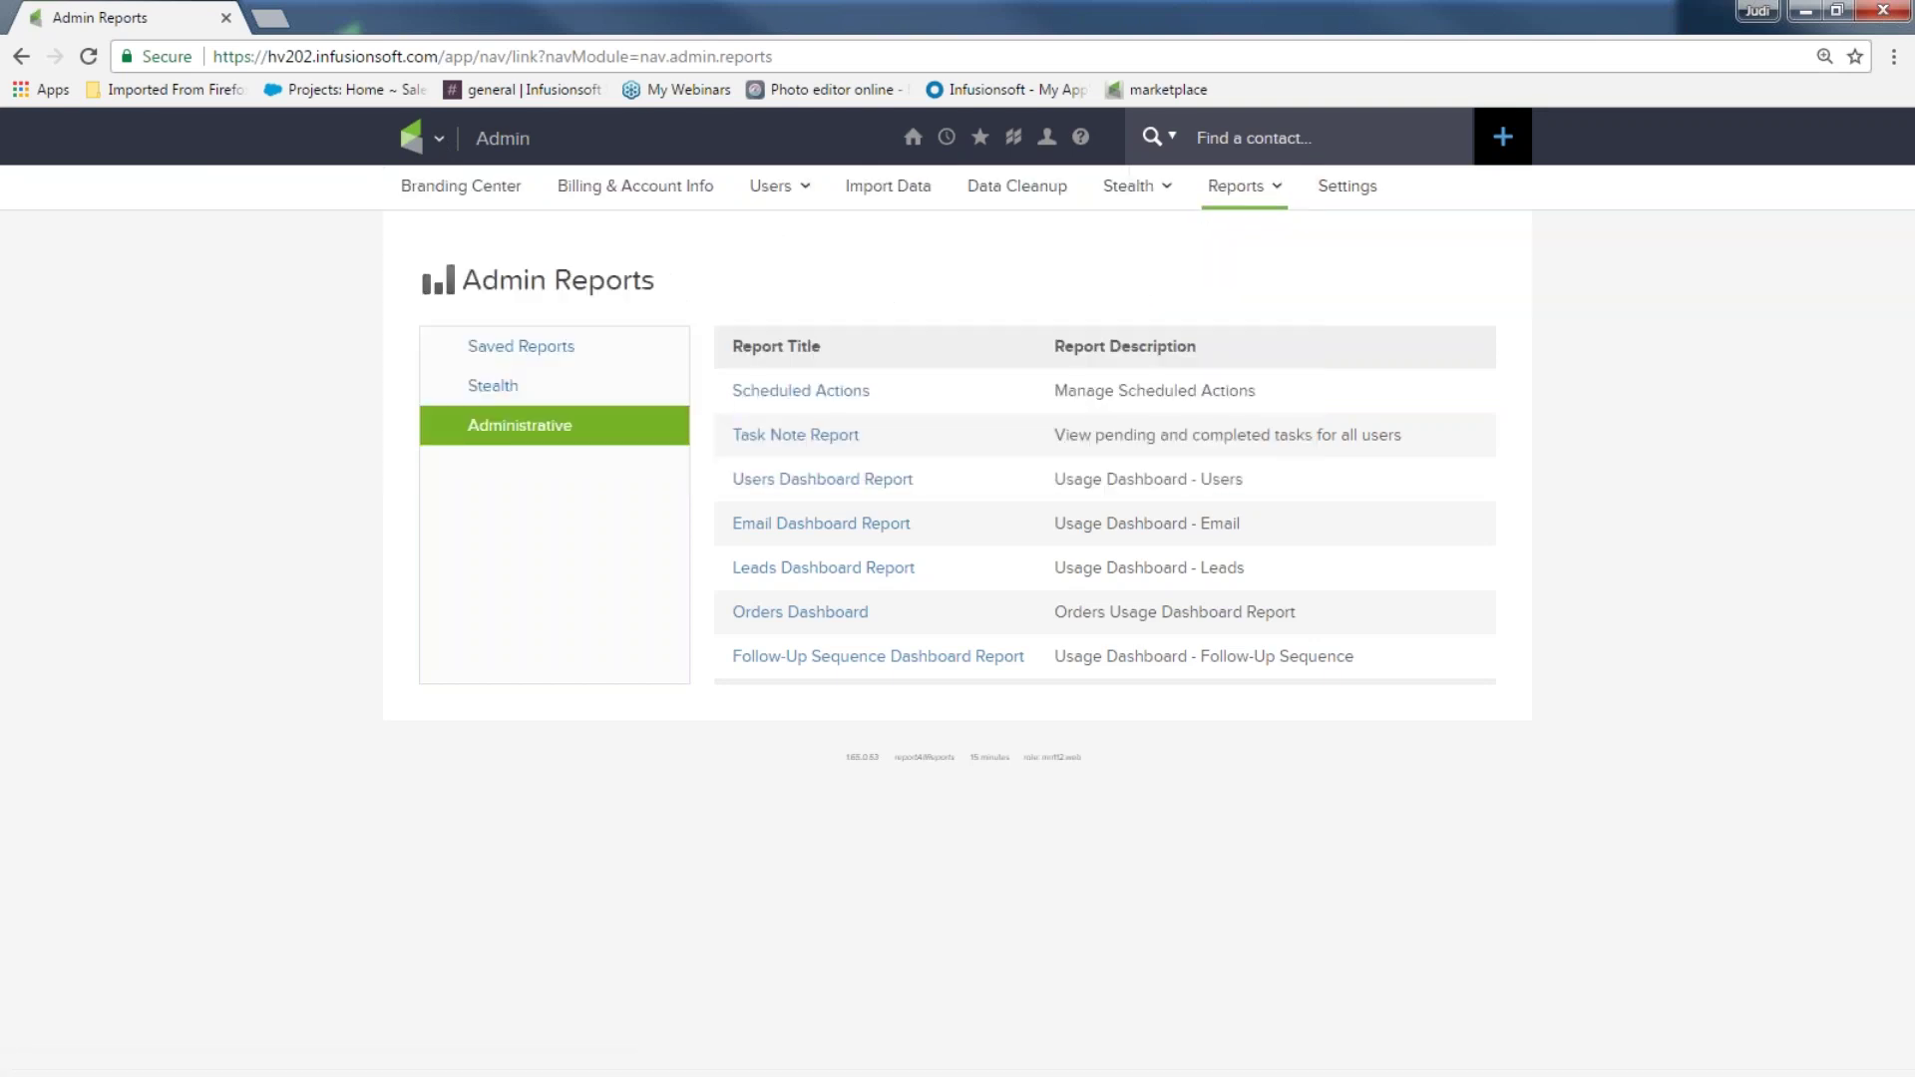
pyautogui.moveTo(718, 397); pyautogui.dragTo(921, 394)
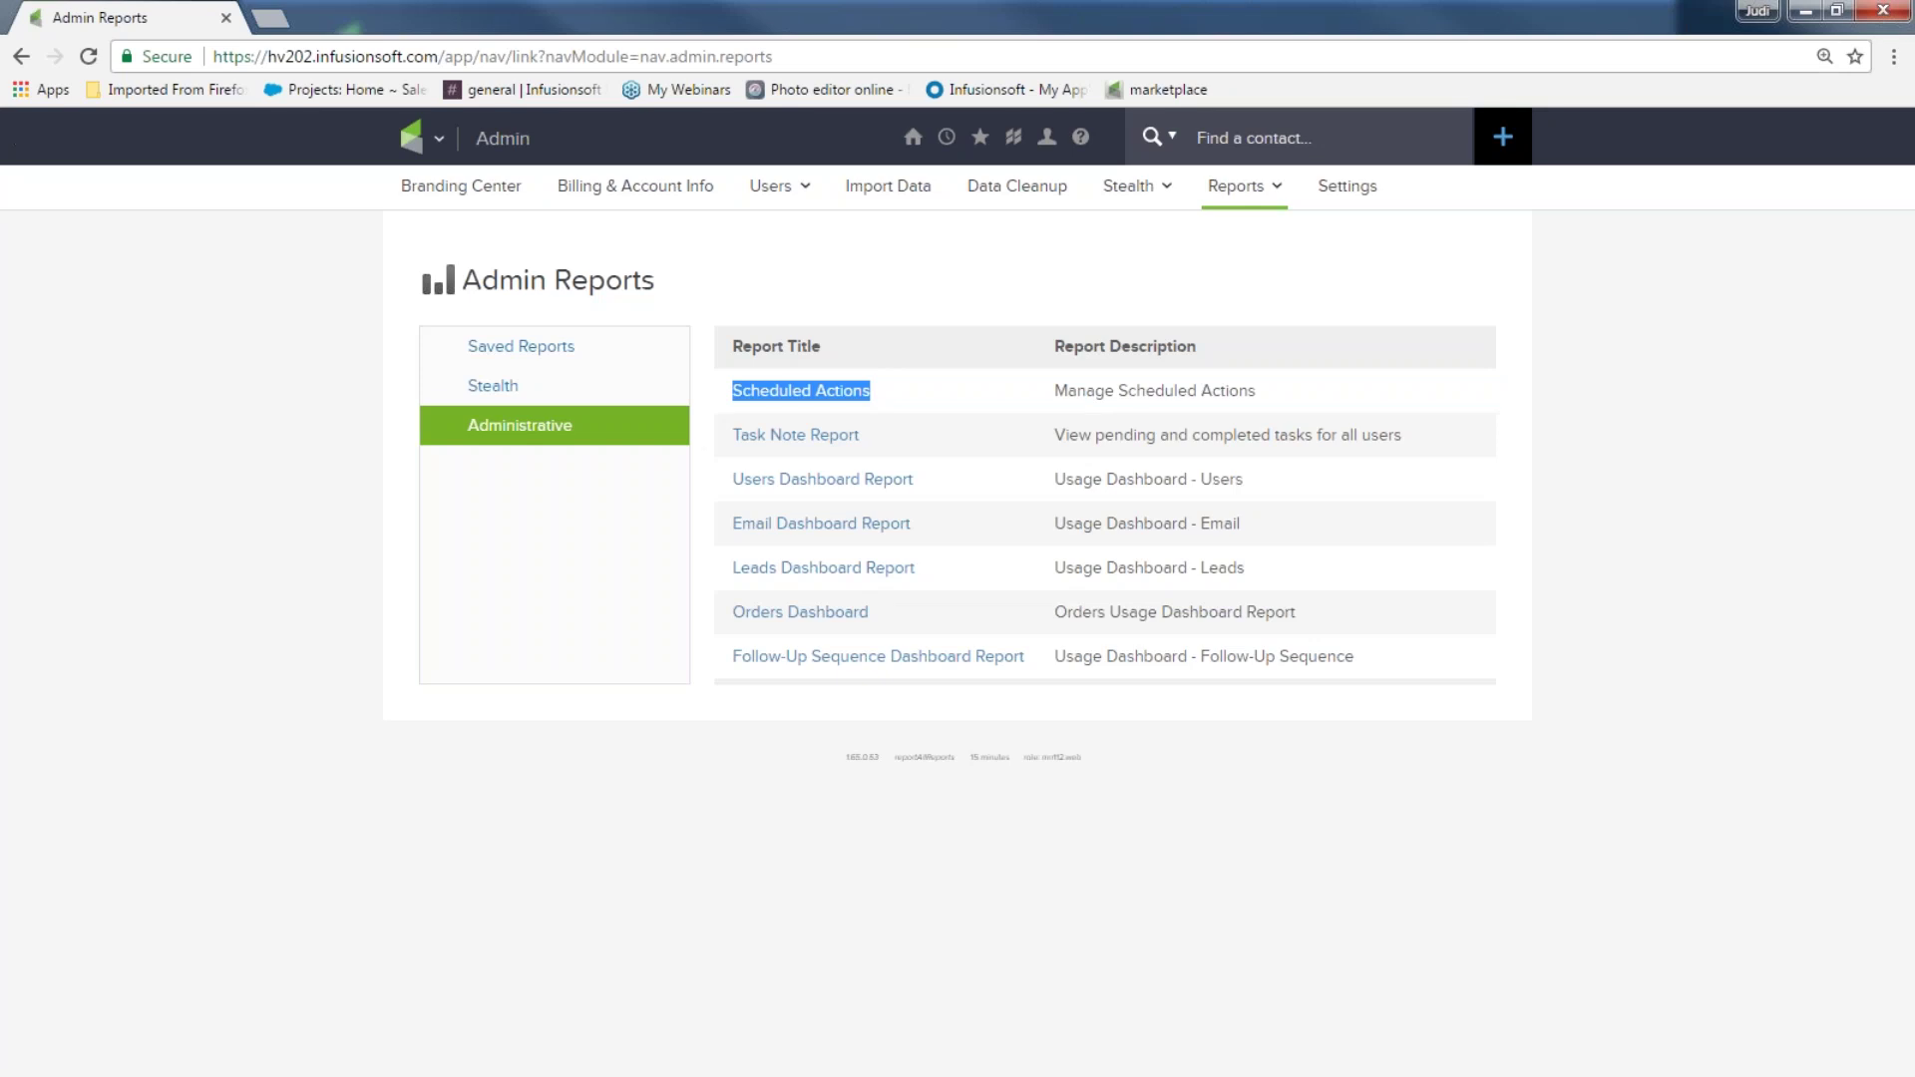
# - Start a new email broadcast from the gallery's Newsletter template and look through its section blocks
pyautogui.click(424, 138)
pyautogui.click(838, 291)
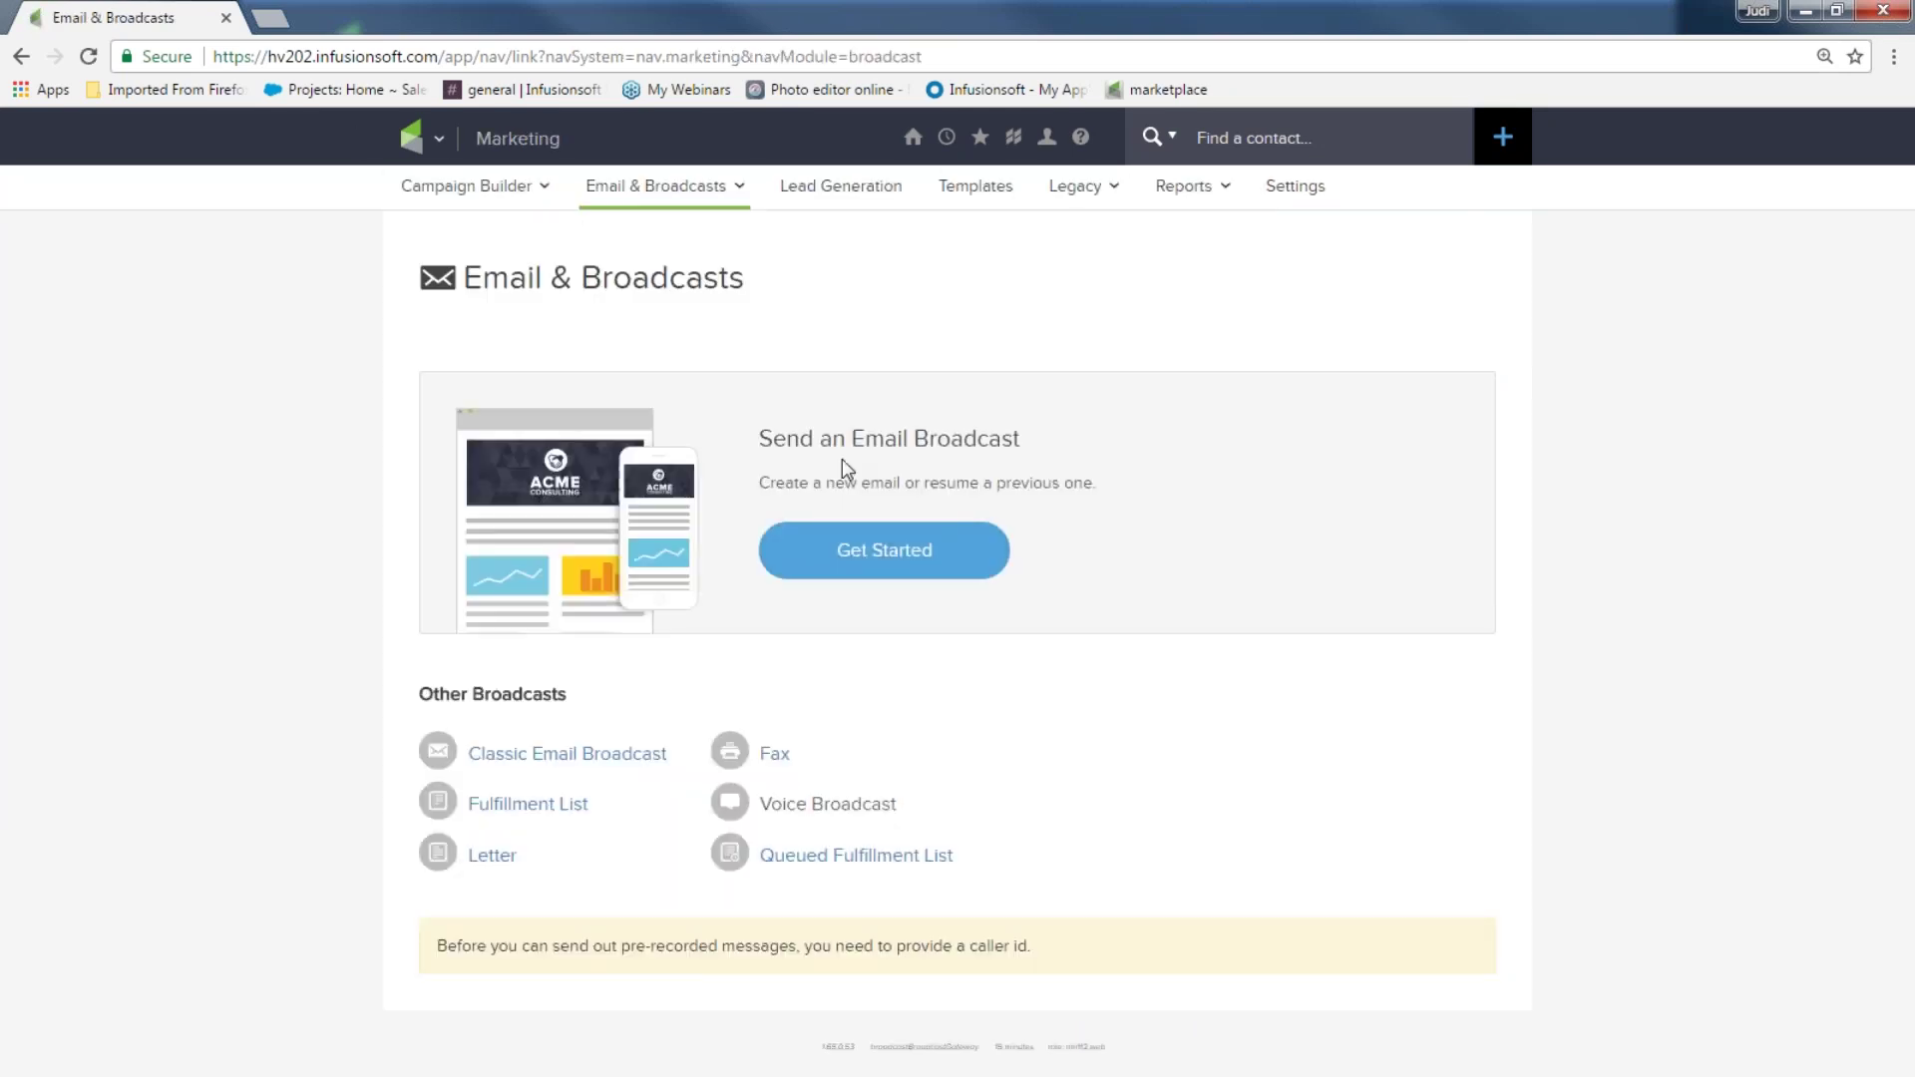
pyautogui.click(864, 551)
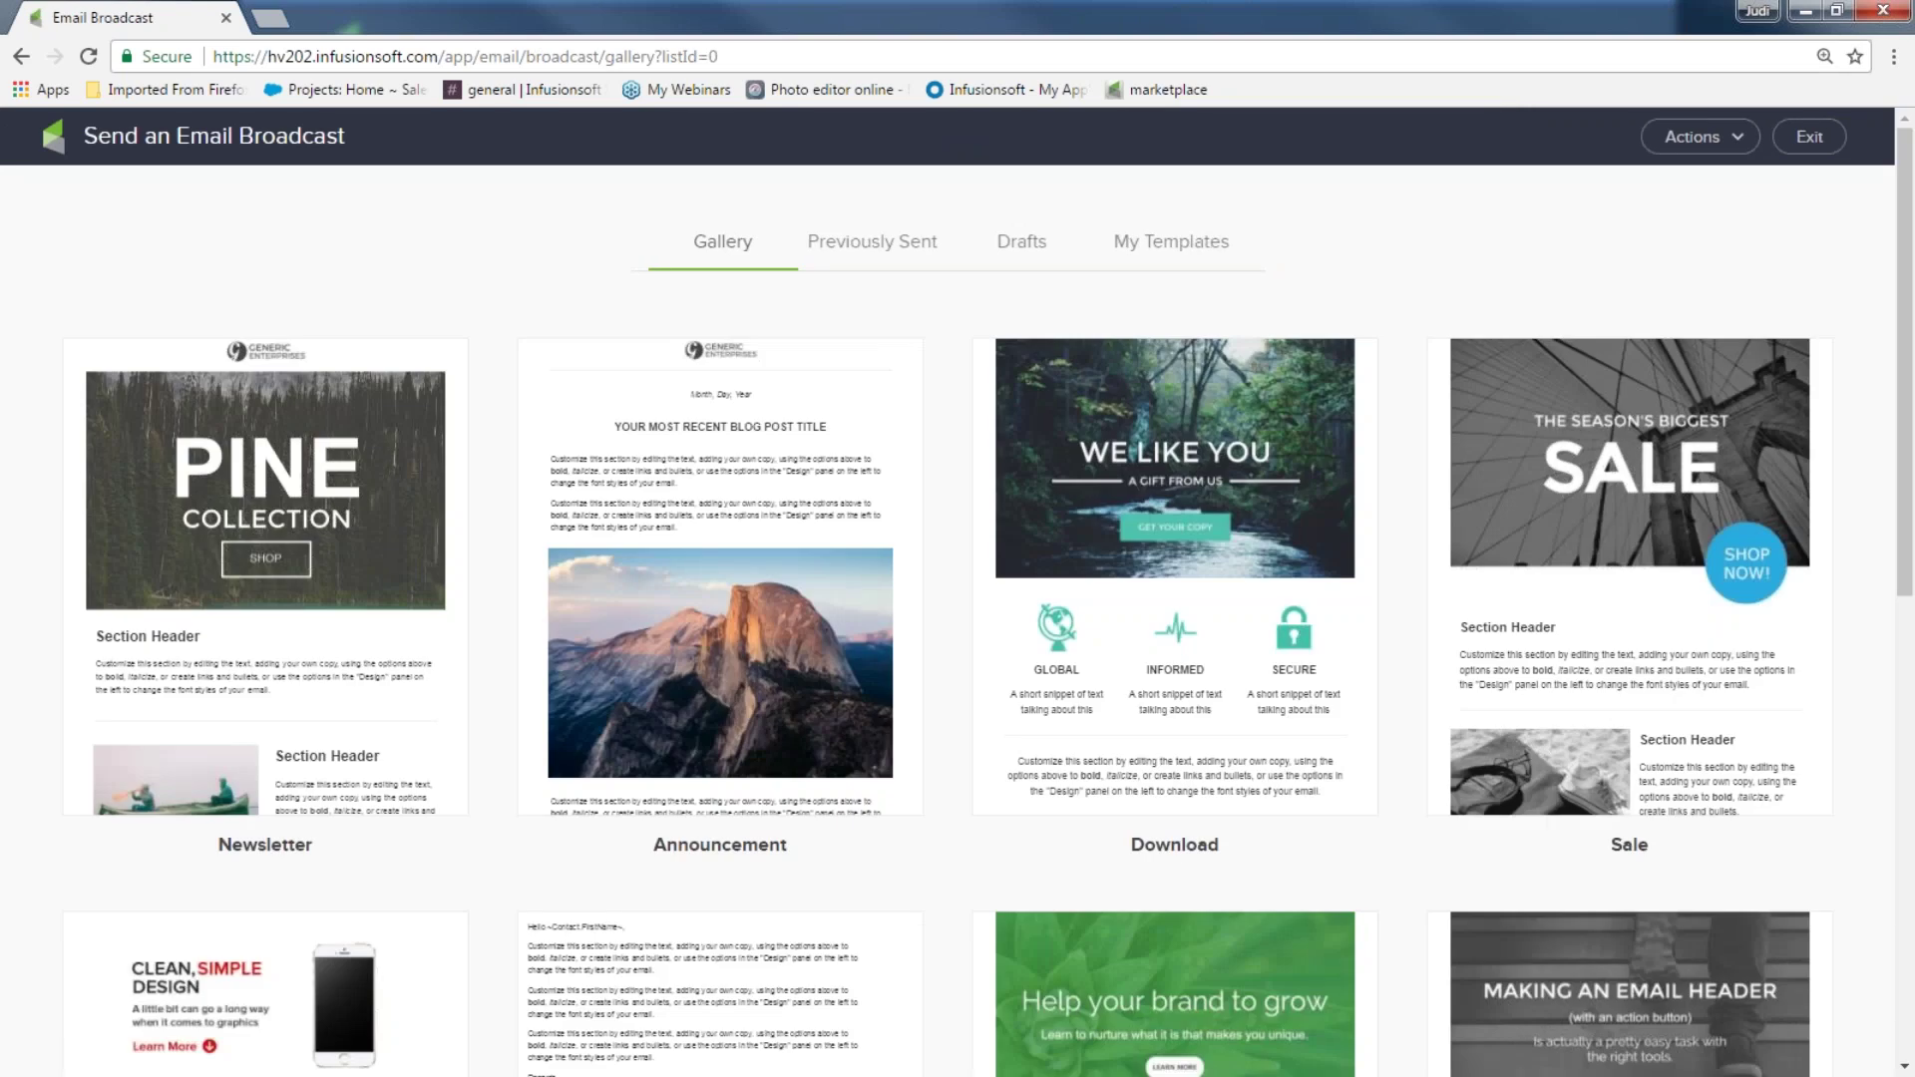
pyautogui.click(289, 574)
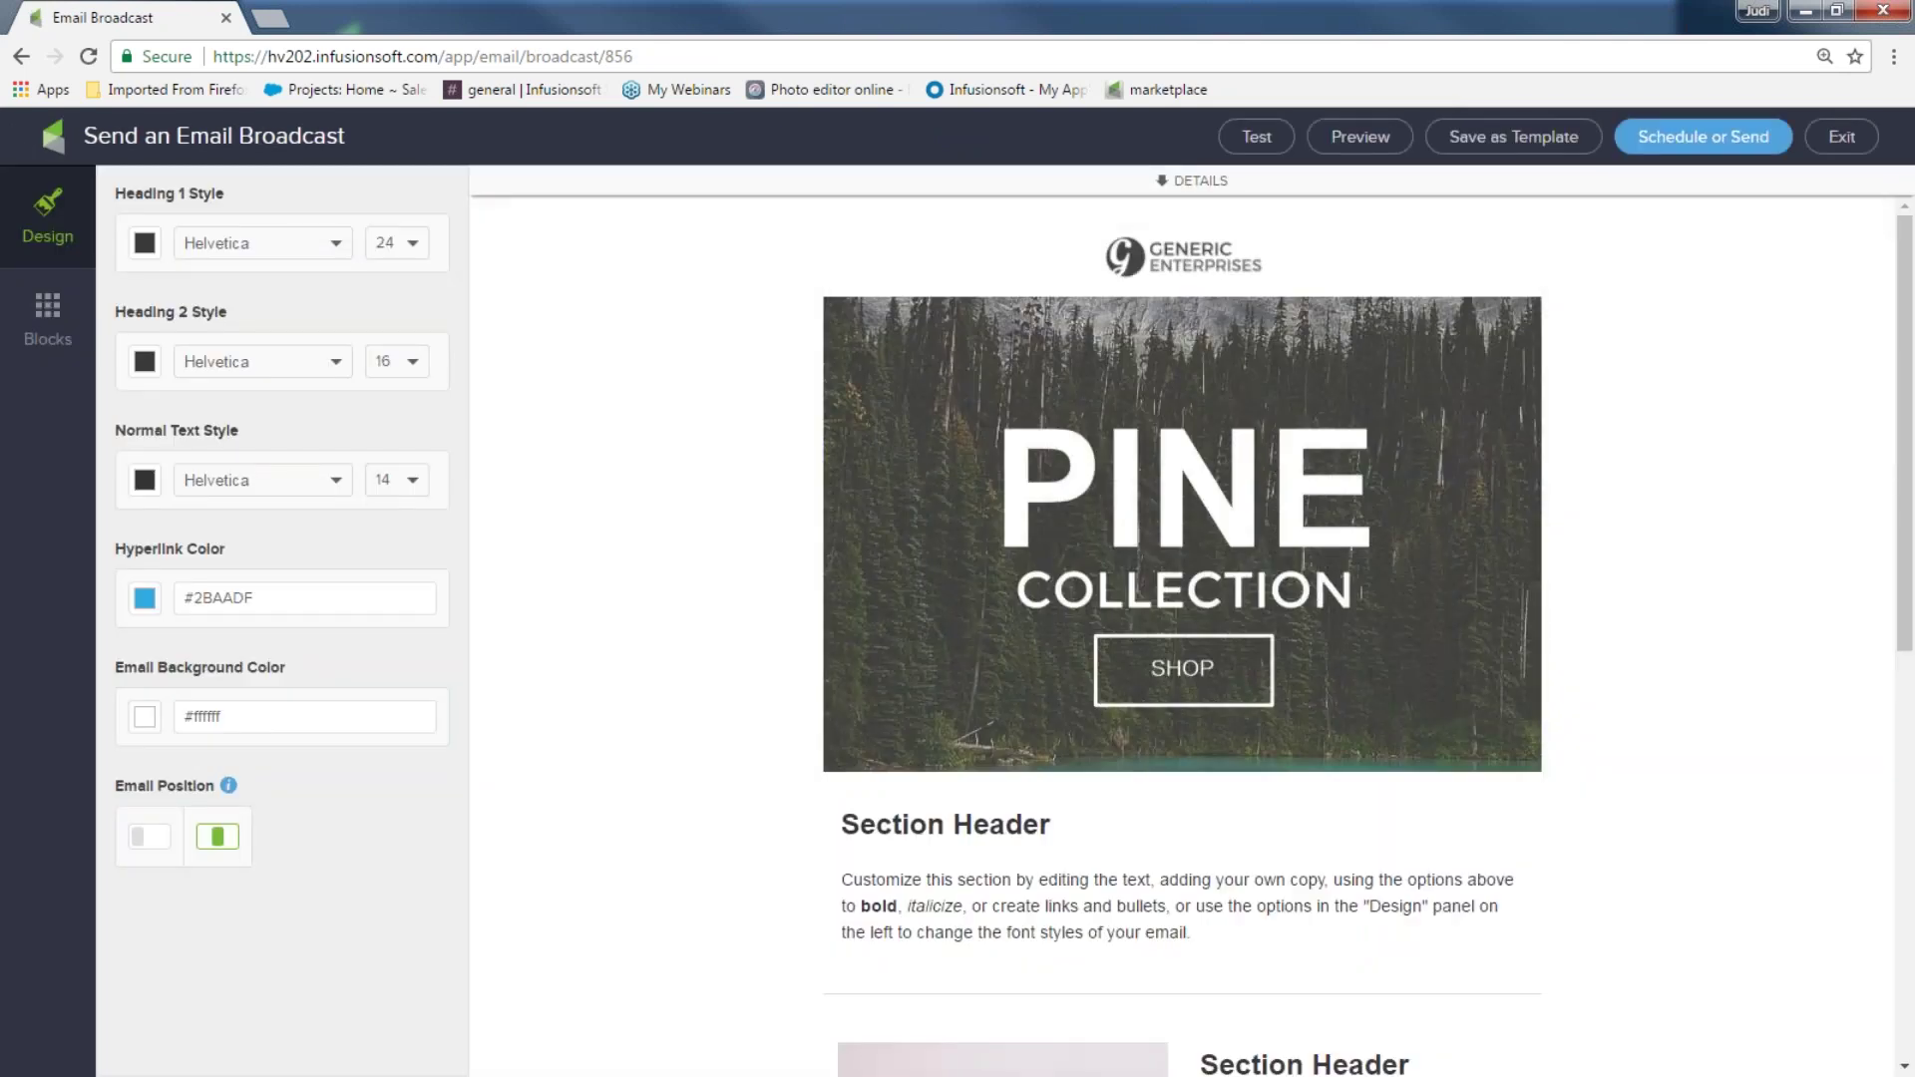
pyautogui.scroll(-7, 1017, 803)
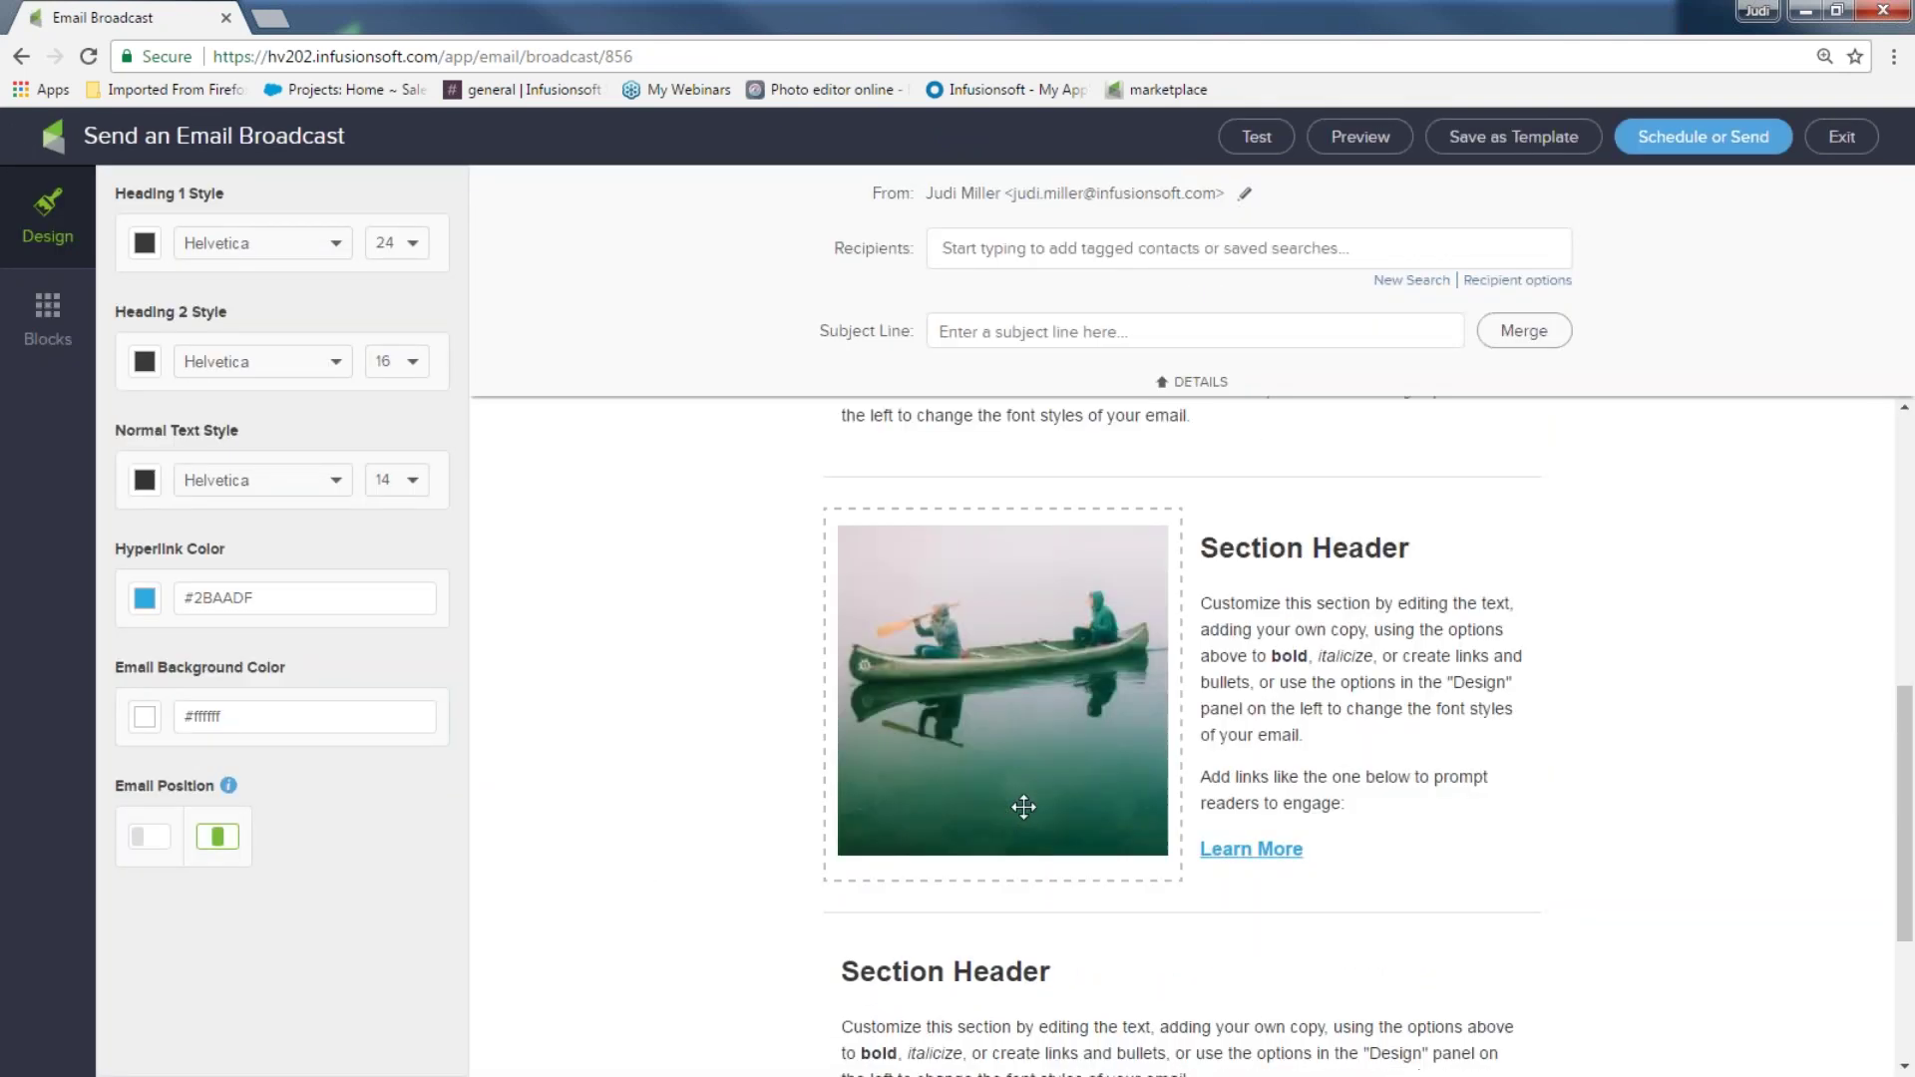
# - Replace the "Add links" sentence beside the canoe image with "Click here to refer a friend and be added to my drawing for 1000 bucks. :)"
pyautogui.click(1336, 853)
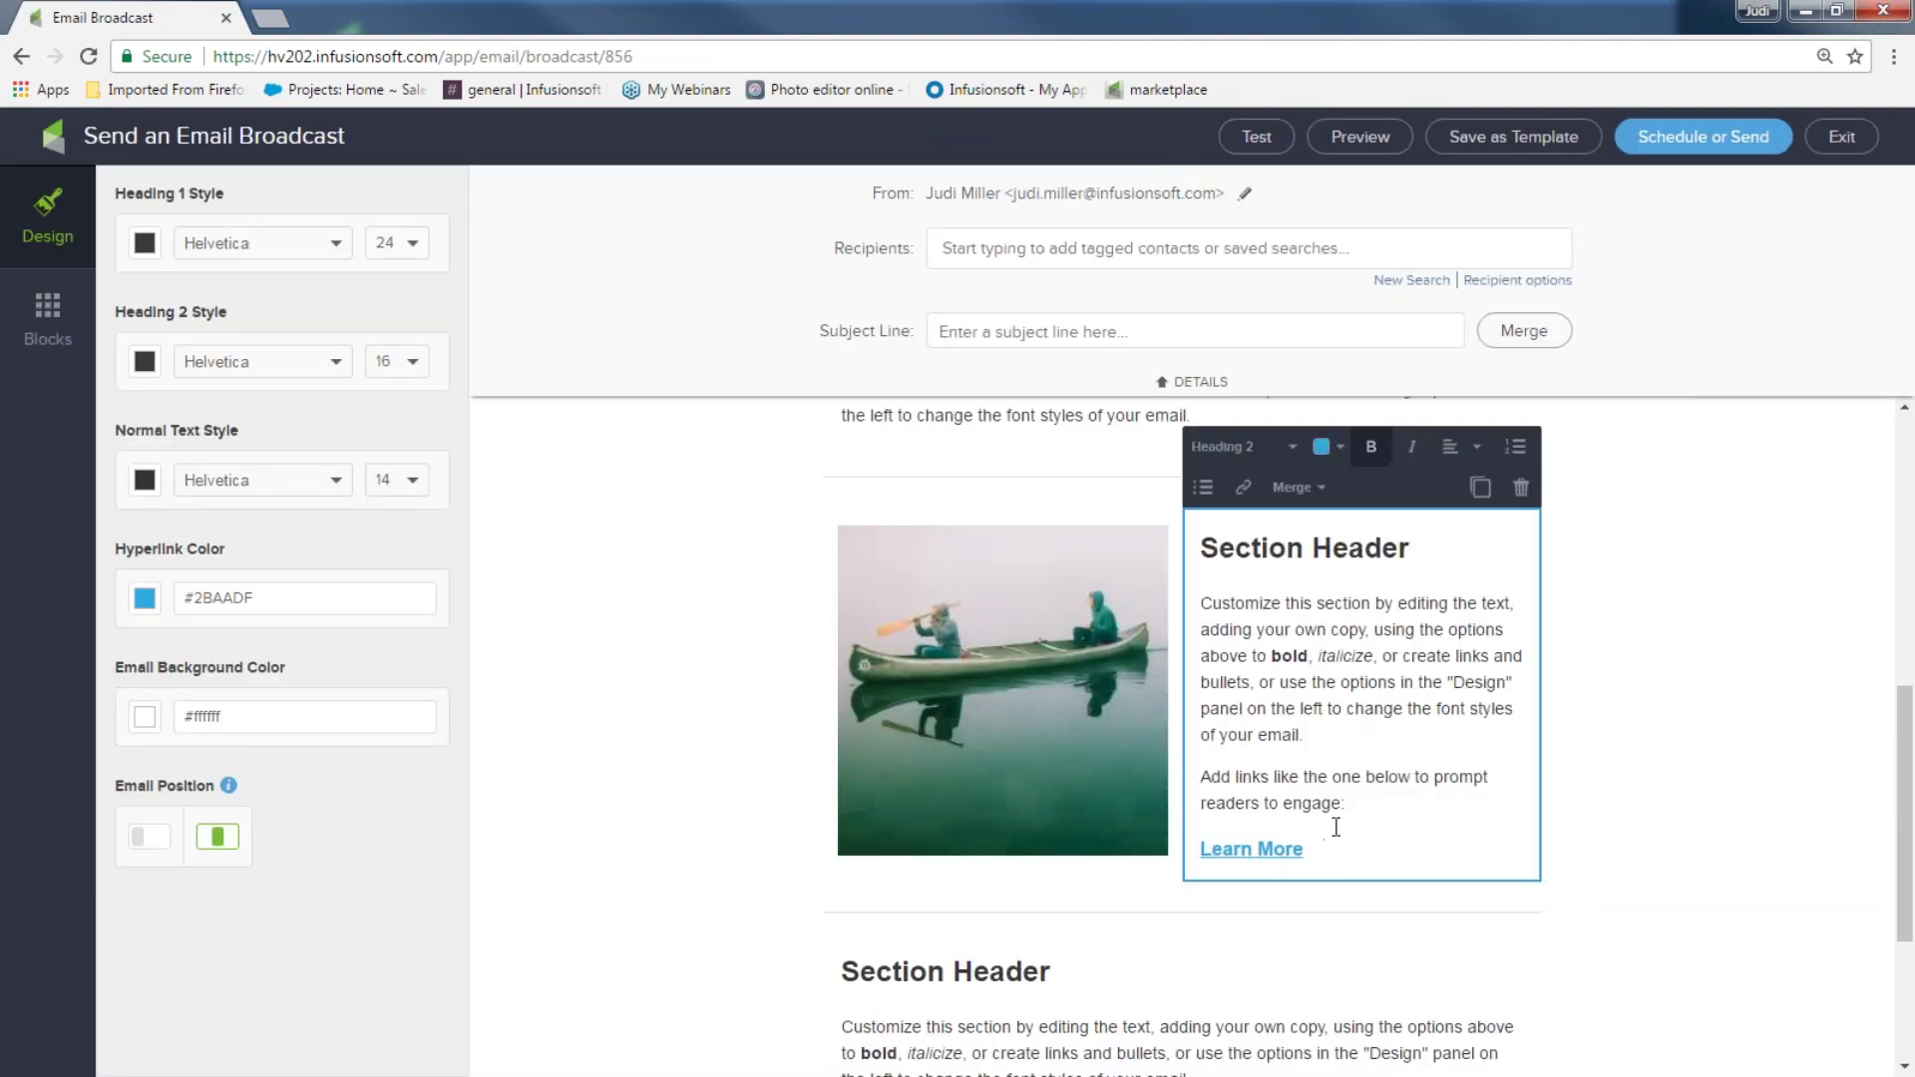
pyautogui.moveTo(1342, 804); pyautogui.dragTo(1183, 779)
pyautogui.write('Cl')
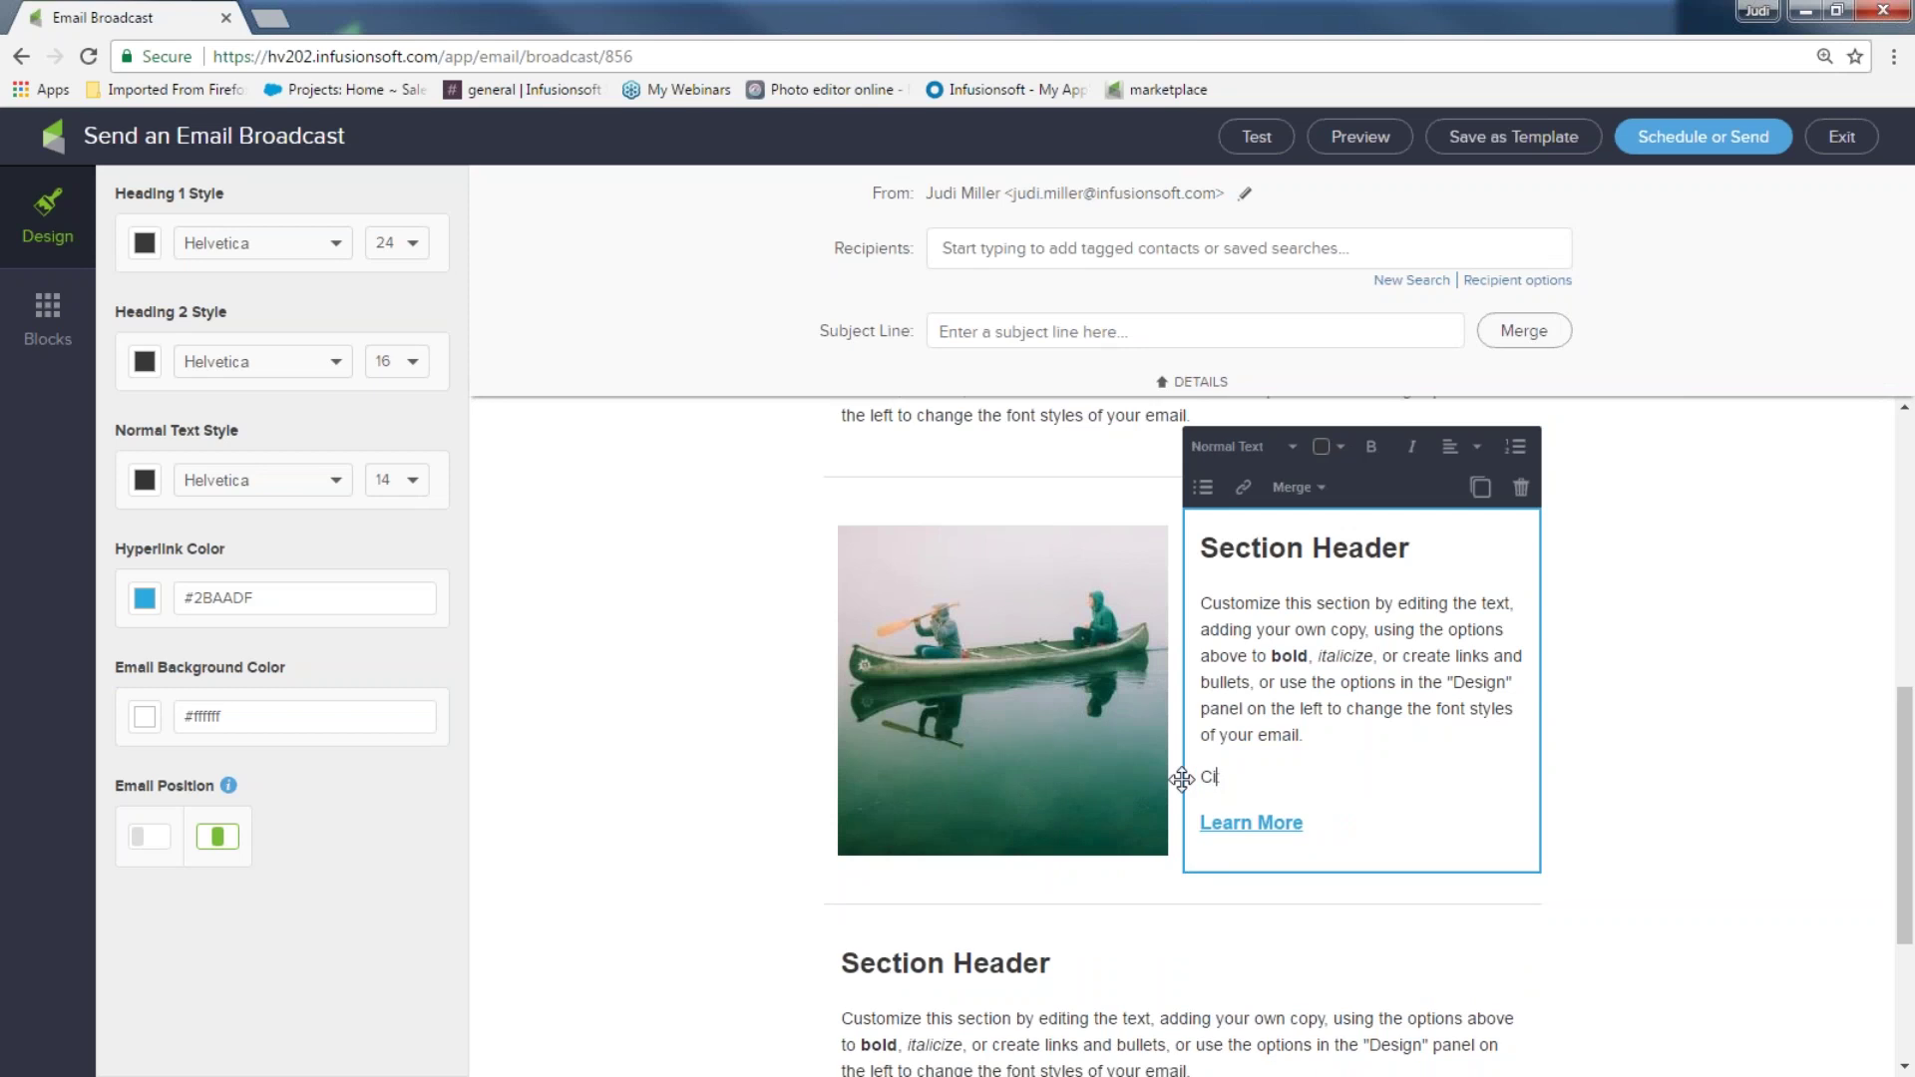
pyautogui.write('ick here to refer a frei')
pyautogui.press('BackSpace')
pyautogui.press('BackSpace')
pyautogui.write('iend and ')
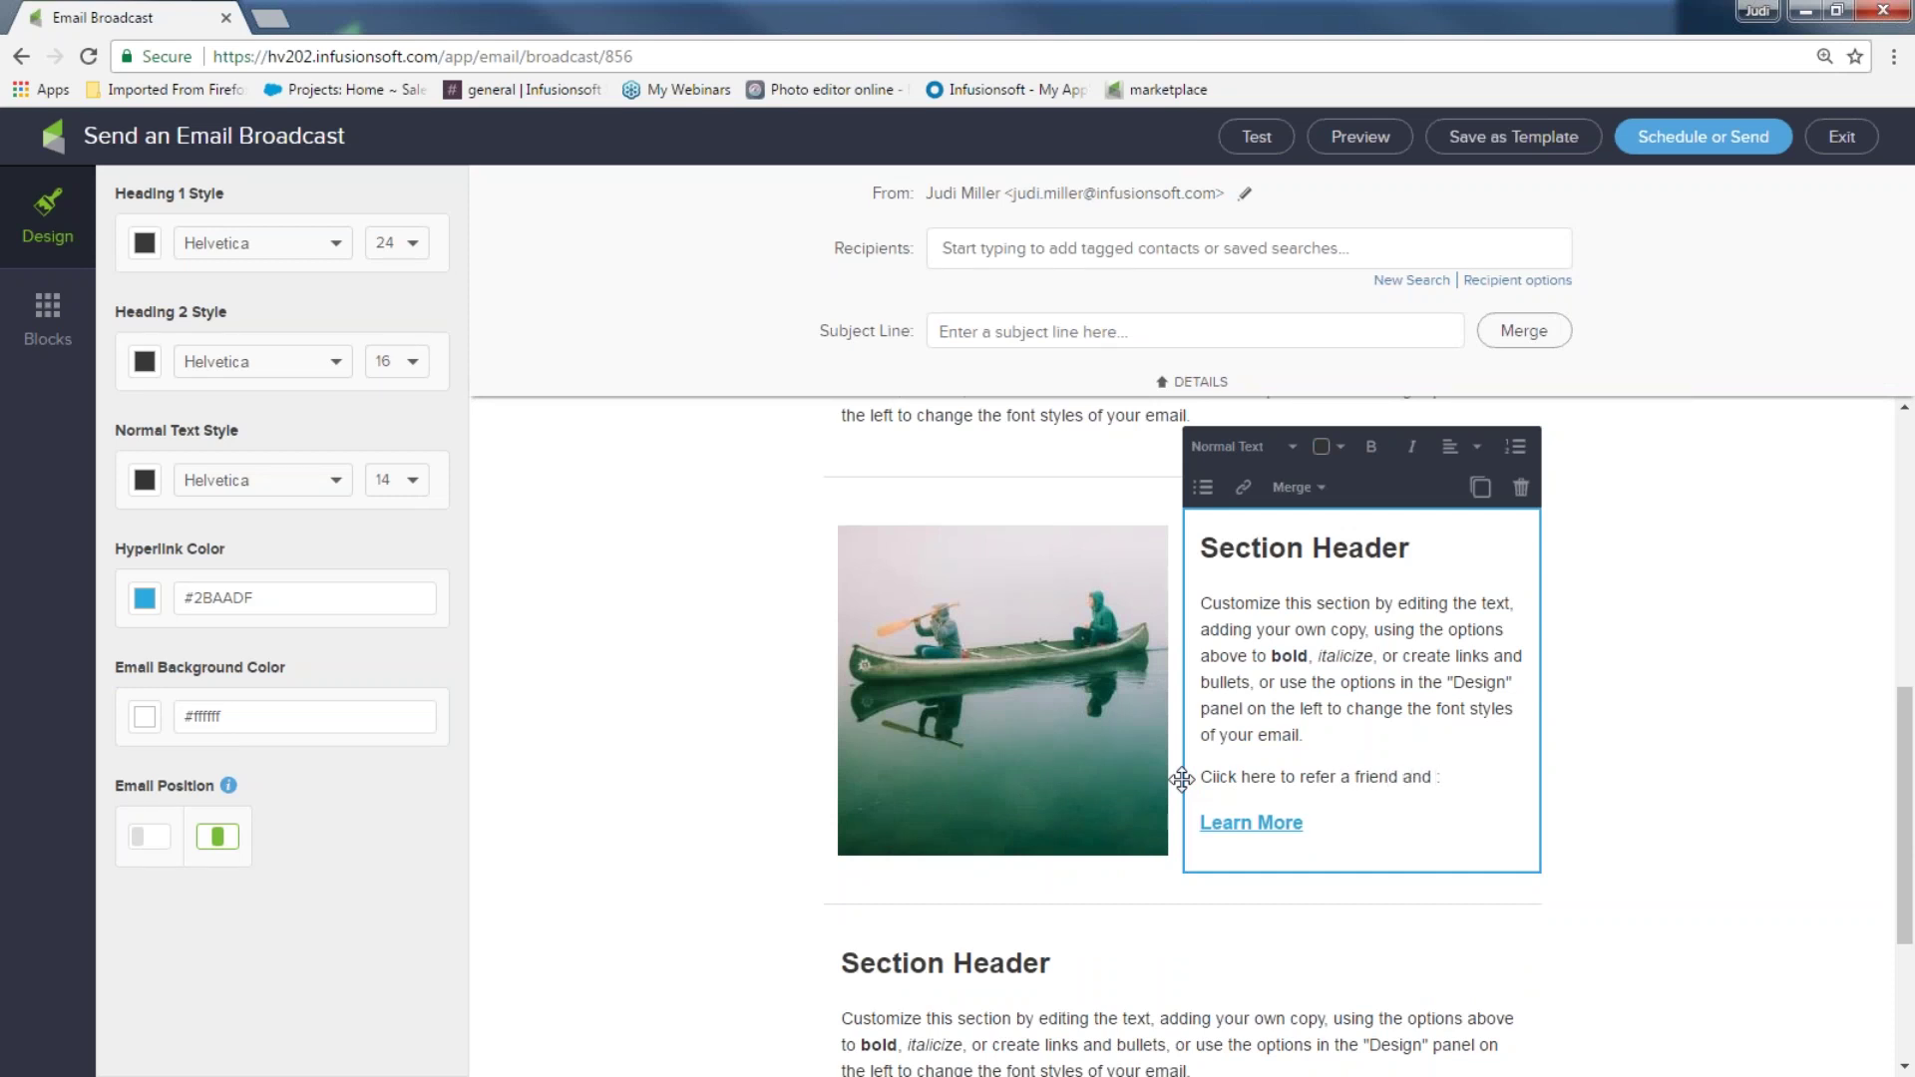
pyautogui.write('be added to my dra')
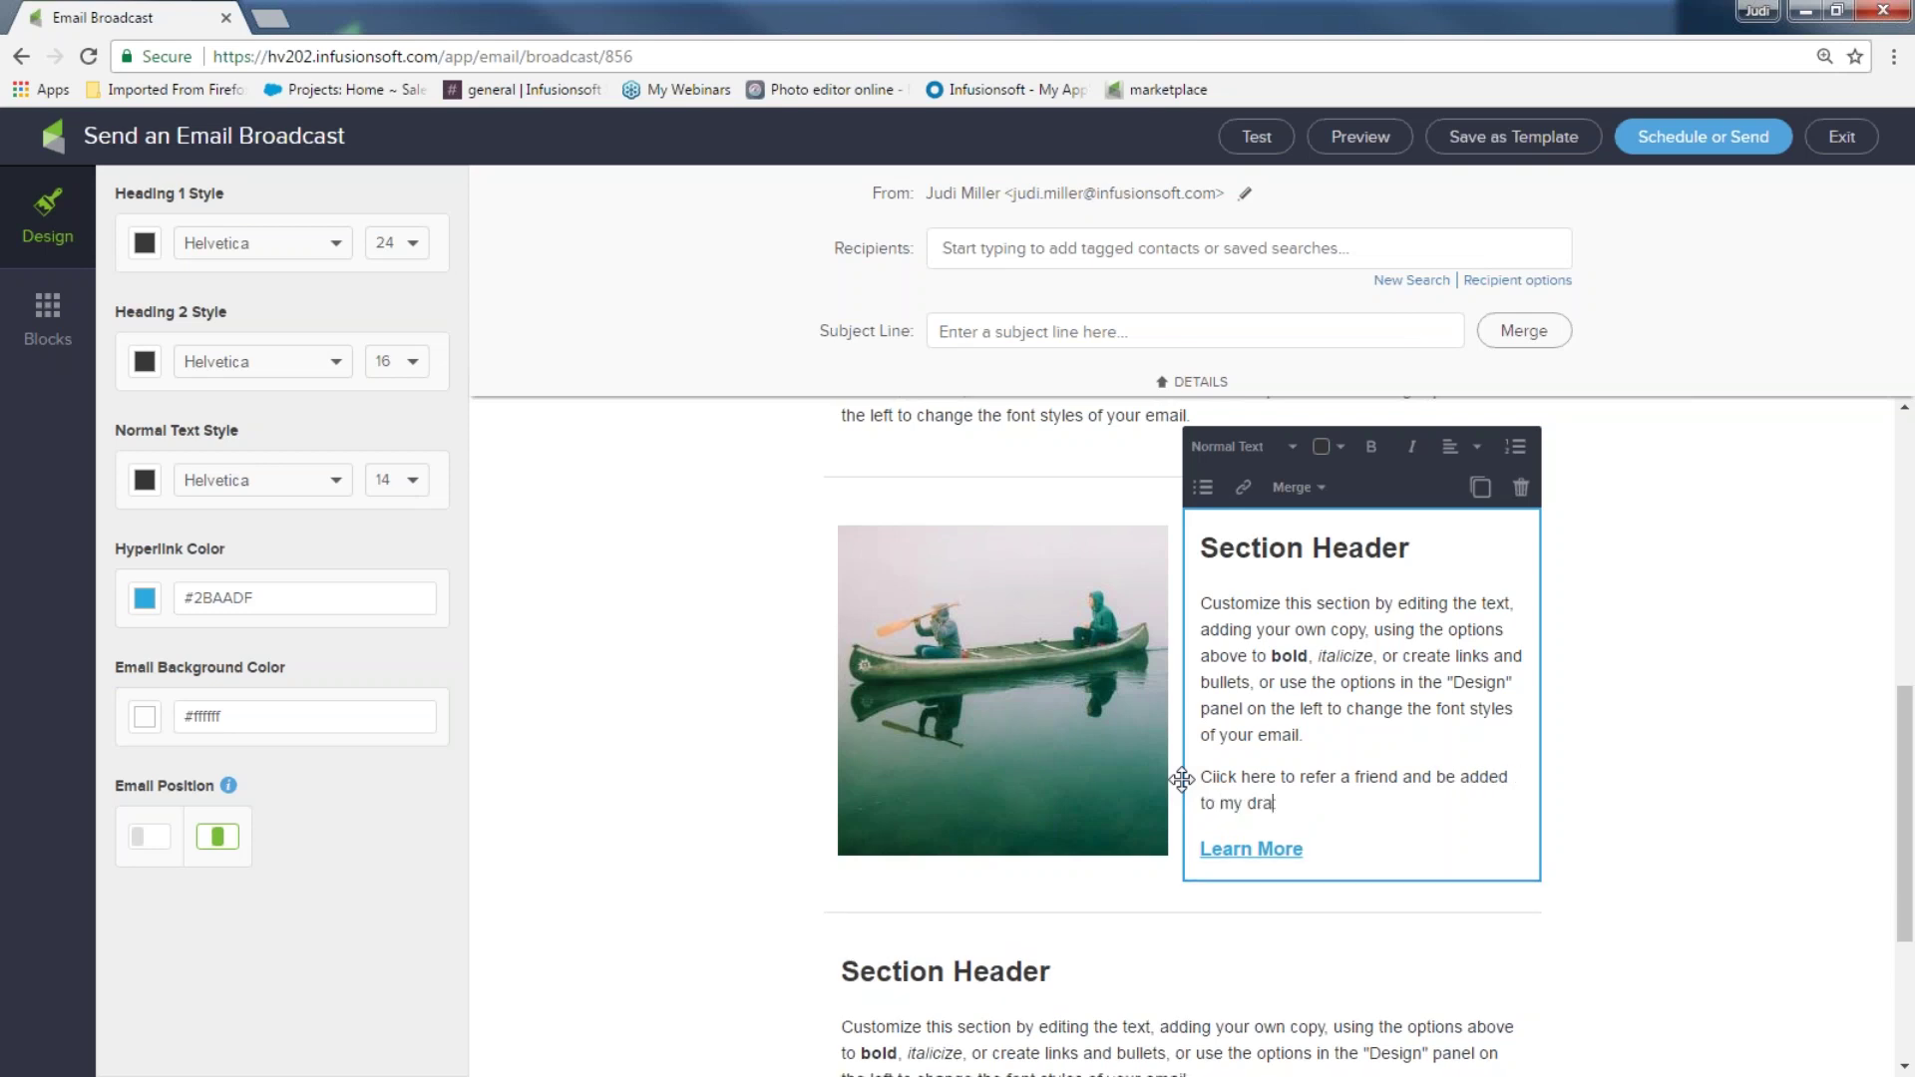
pyautogui.write('wing for 1000 bucks. :)')
# - Open the link settings for the referral sentence and examine the available link types, without inserting a link
pyautogui.hotkey('shift', 'Left')
pyautogui.hotkey('shift', 'Left')
pyautogui.hotkey('shift', 'Left')
pyautogui.hotkey('shift', 'Left')
pyautogui.hotkey('shift', 'Left')
pyautogui.hotkey('shift', 'Left')
pyautogui.keyDown('shift'); pyautogui.click(1197, 776); pyautogui.keyUp('shift')
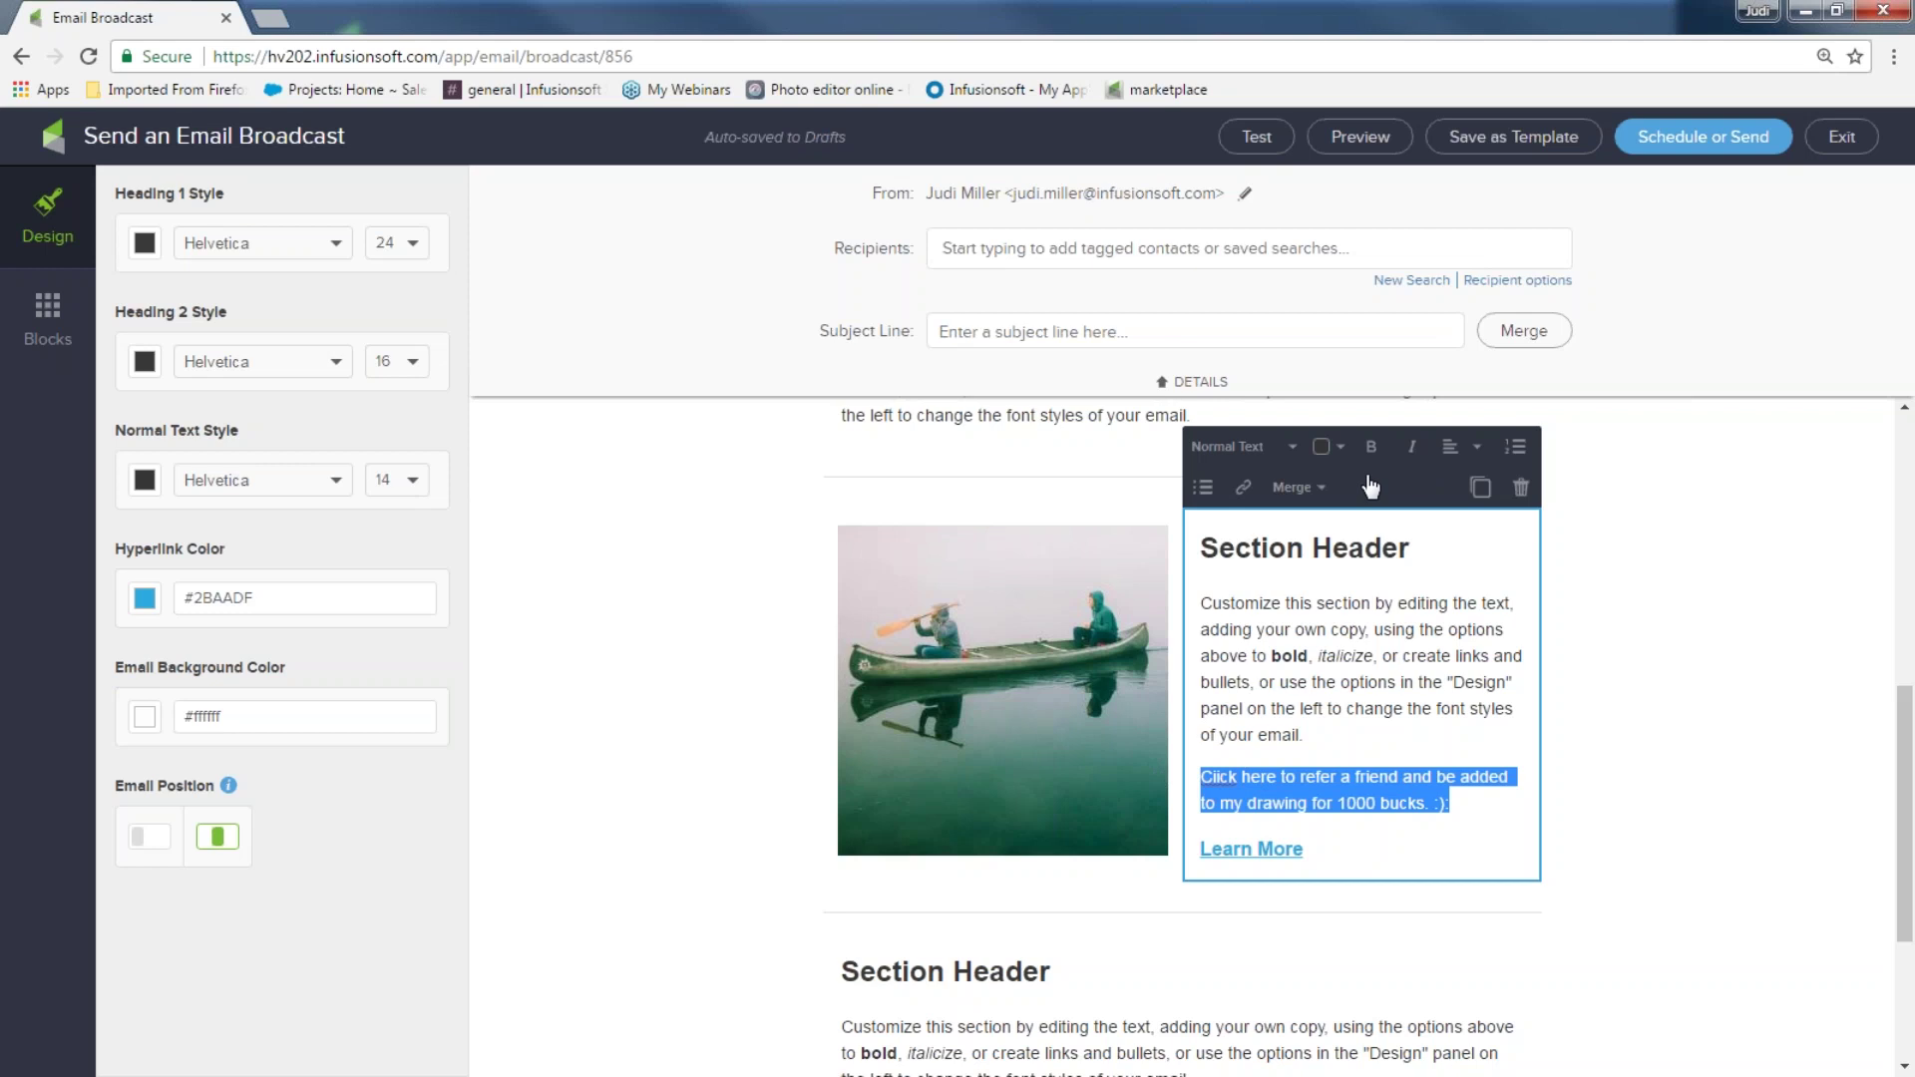
pyautogui.click(1245, 489)
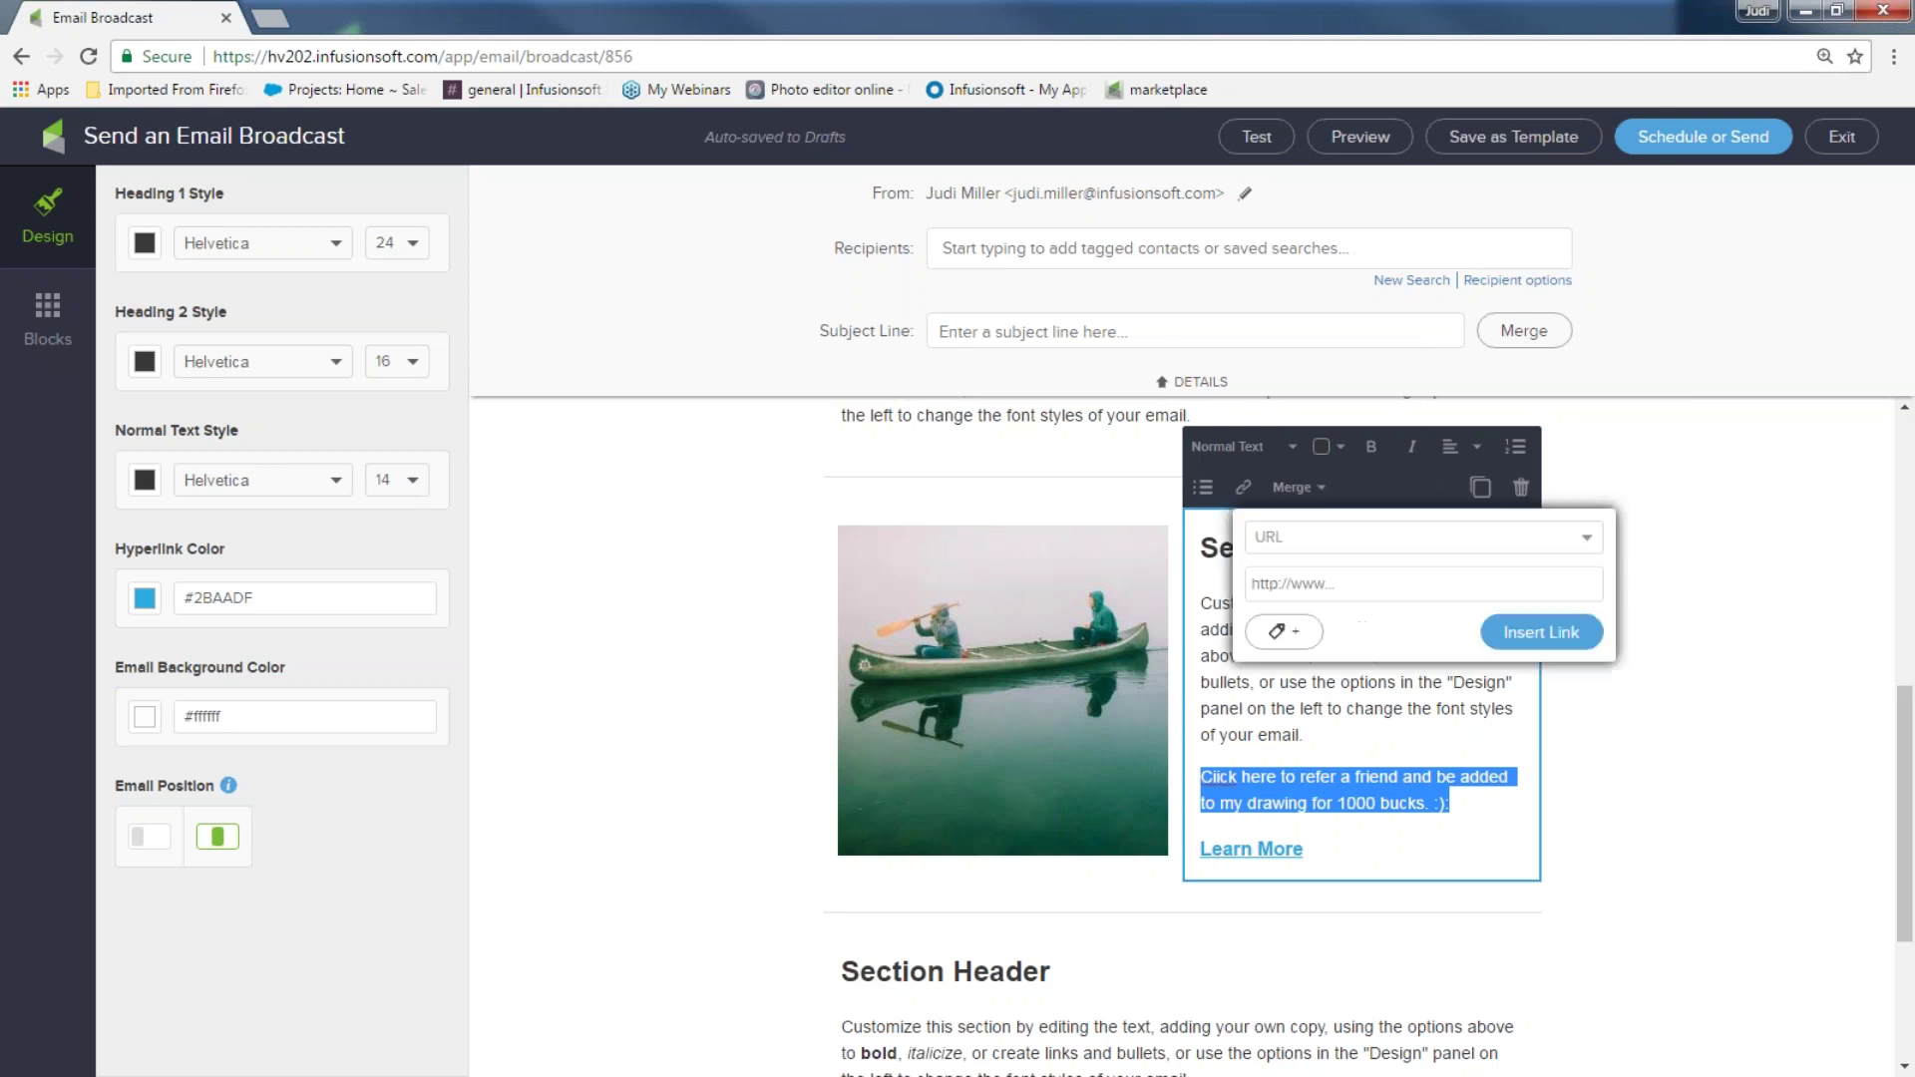
pyautogui.click(1585, 539)
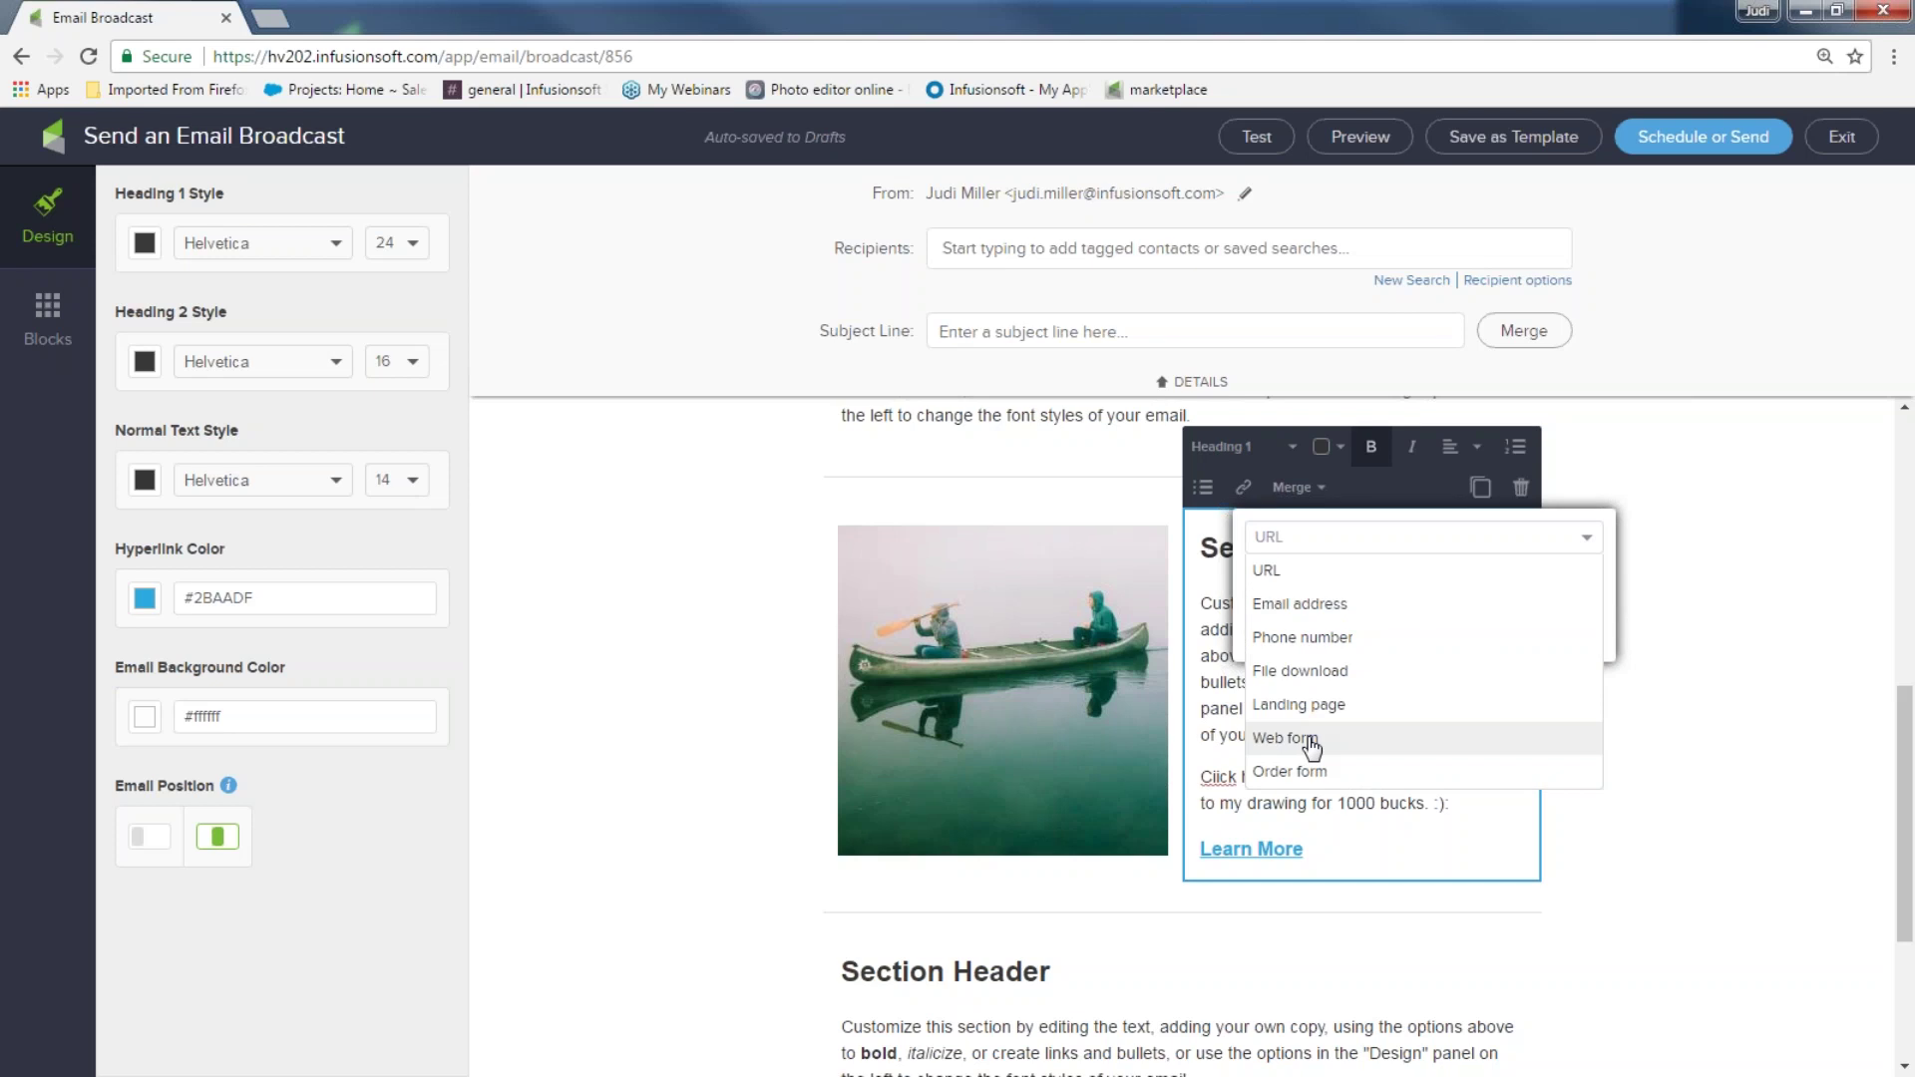
pyautogui.click(559, 763)
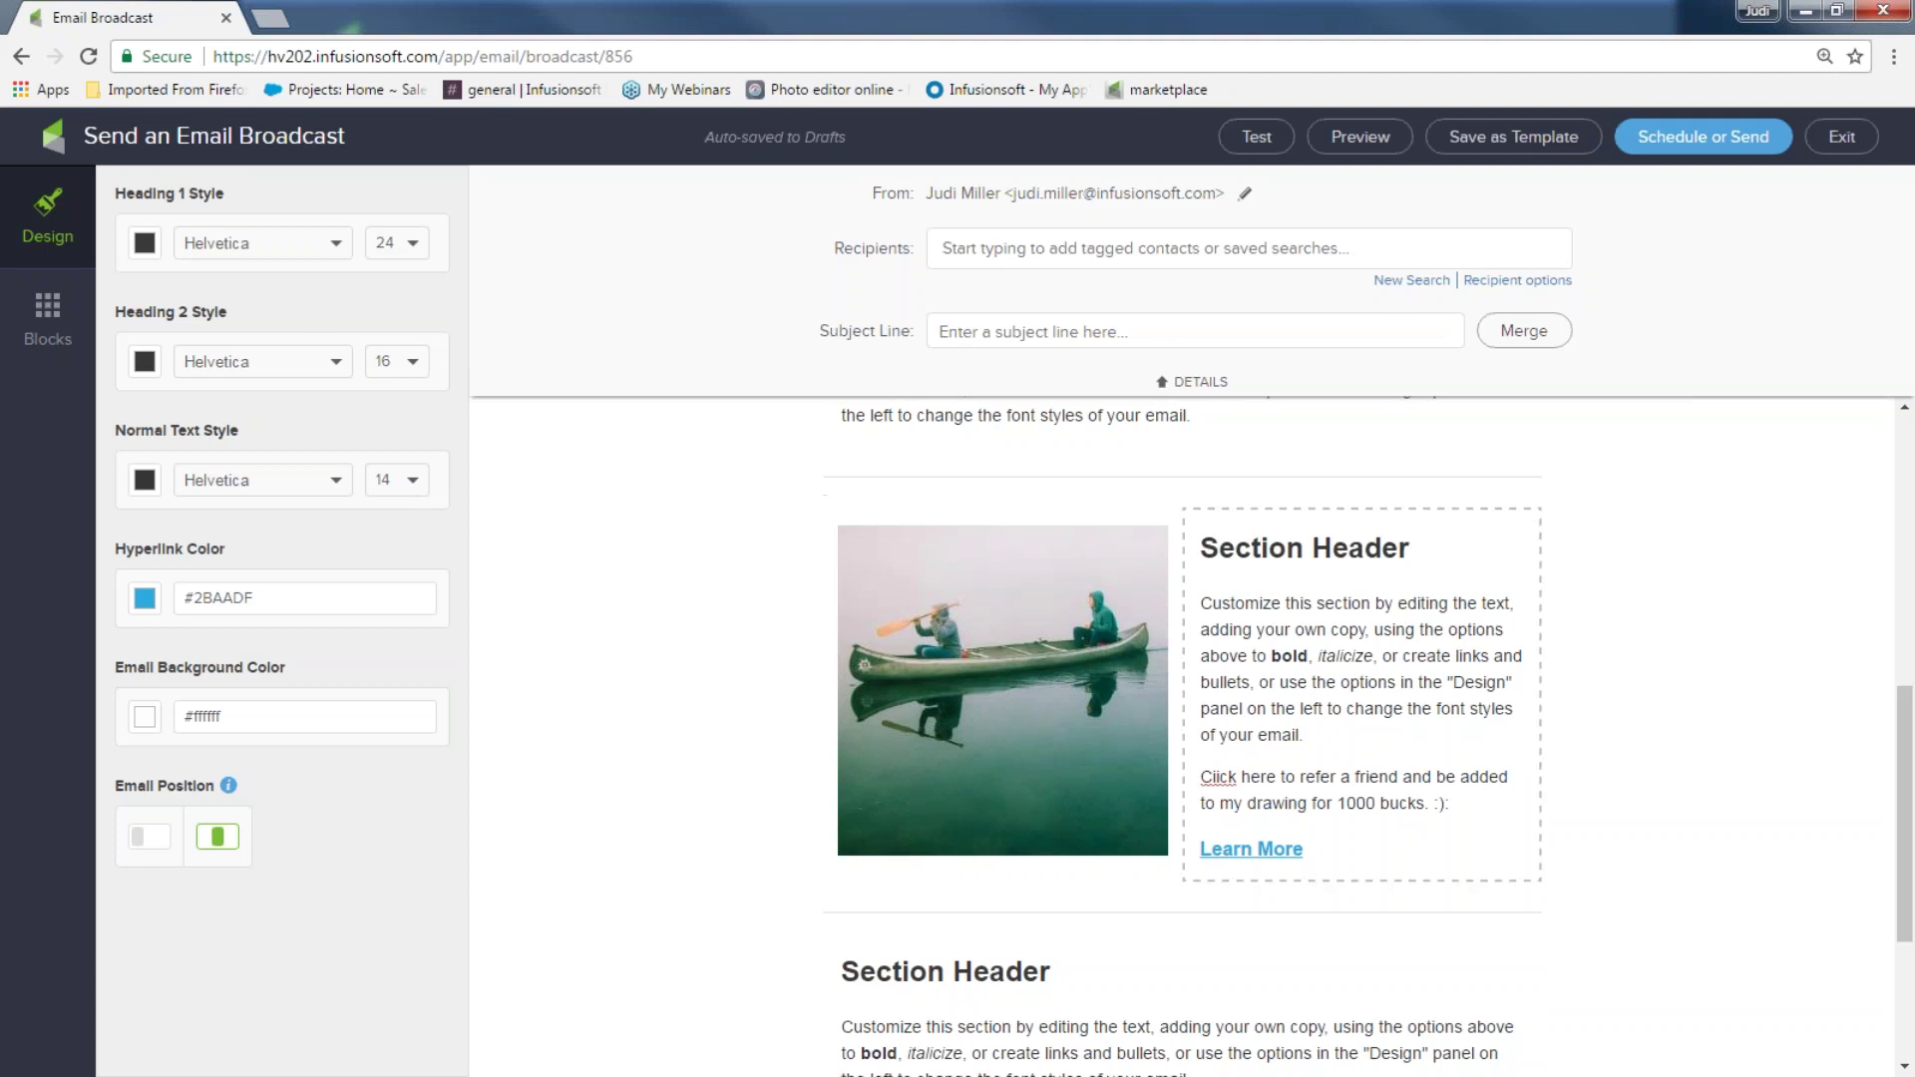
pyautogui.moveTo(1451, 803); pyautogui.dragTo(1196, 775)
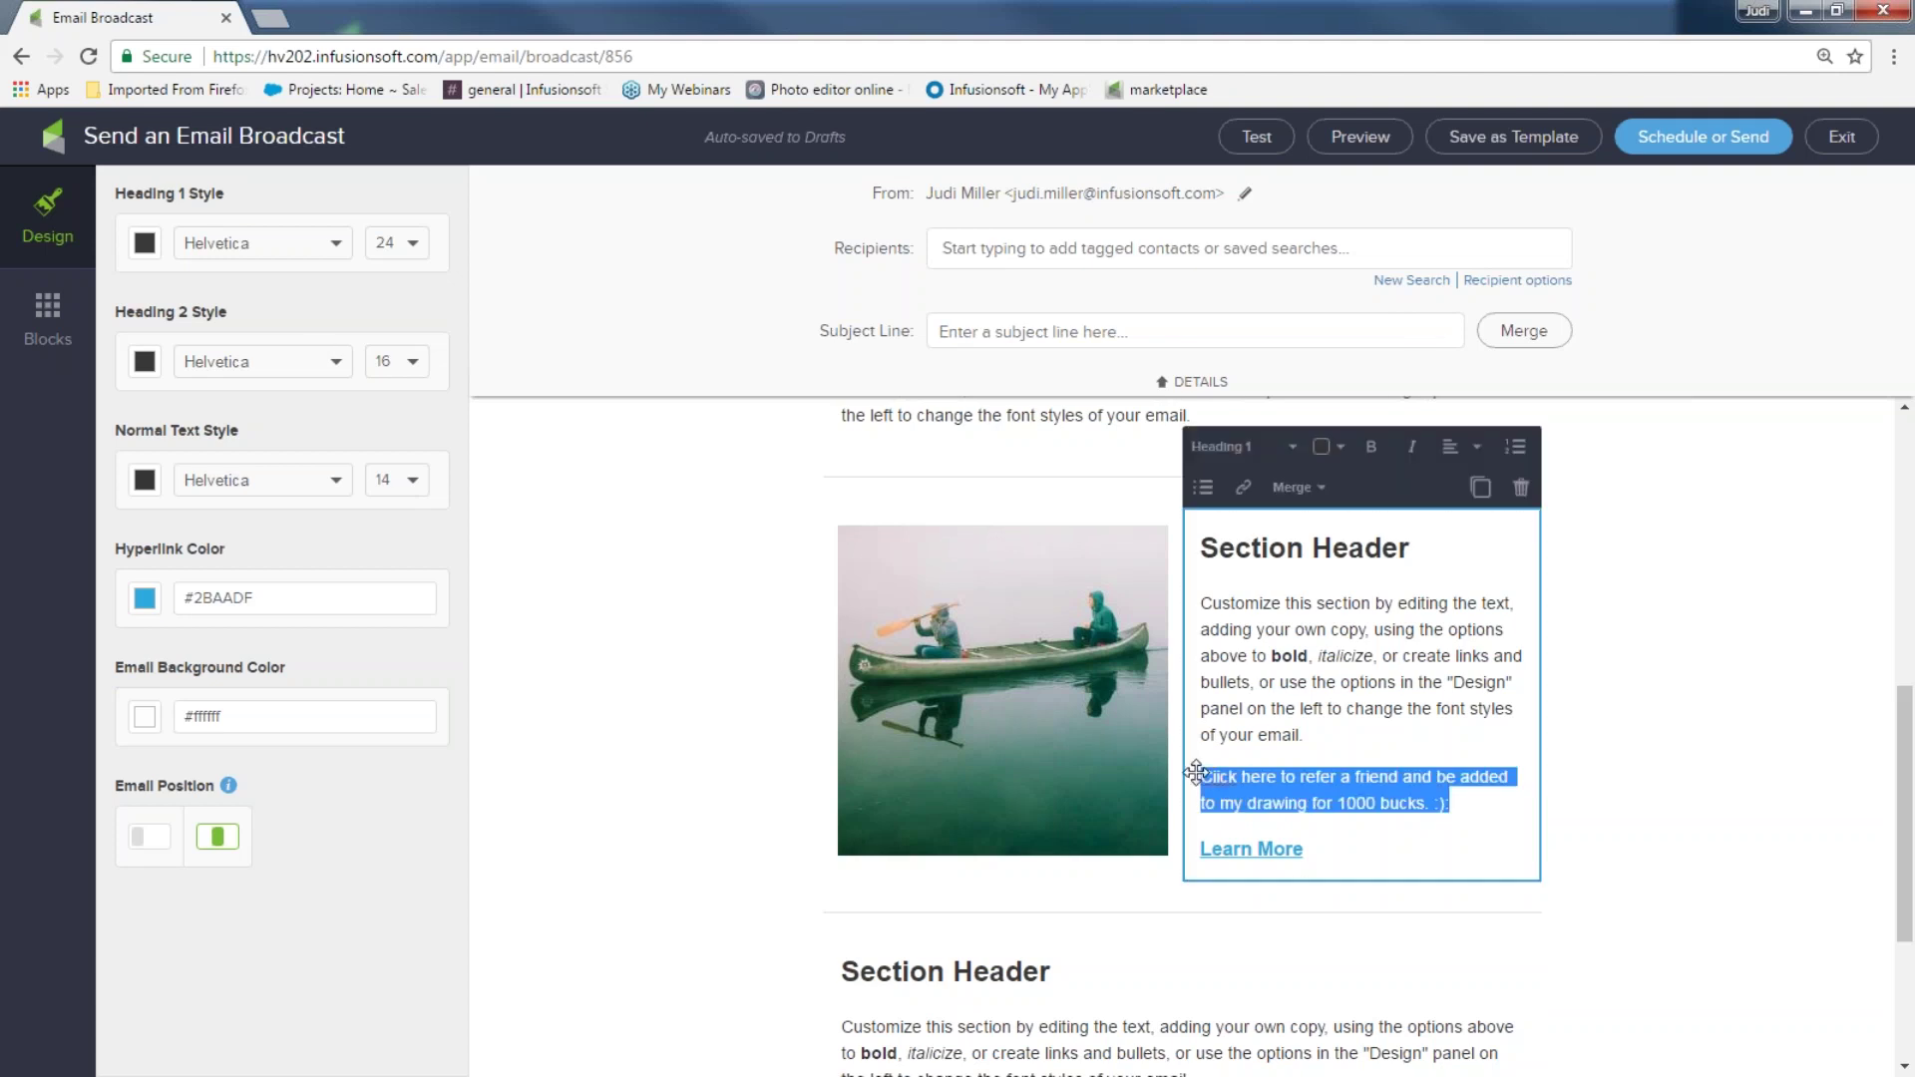
pyautogui.click(1242, 487)
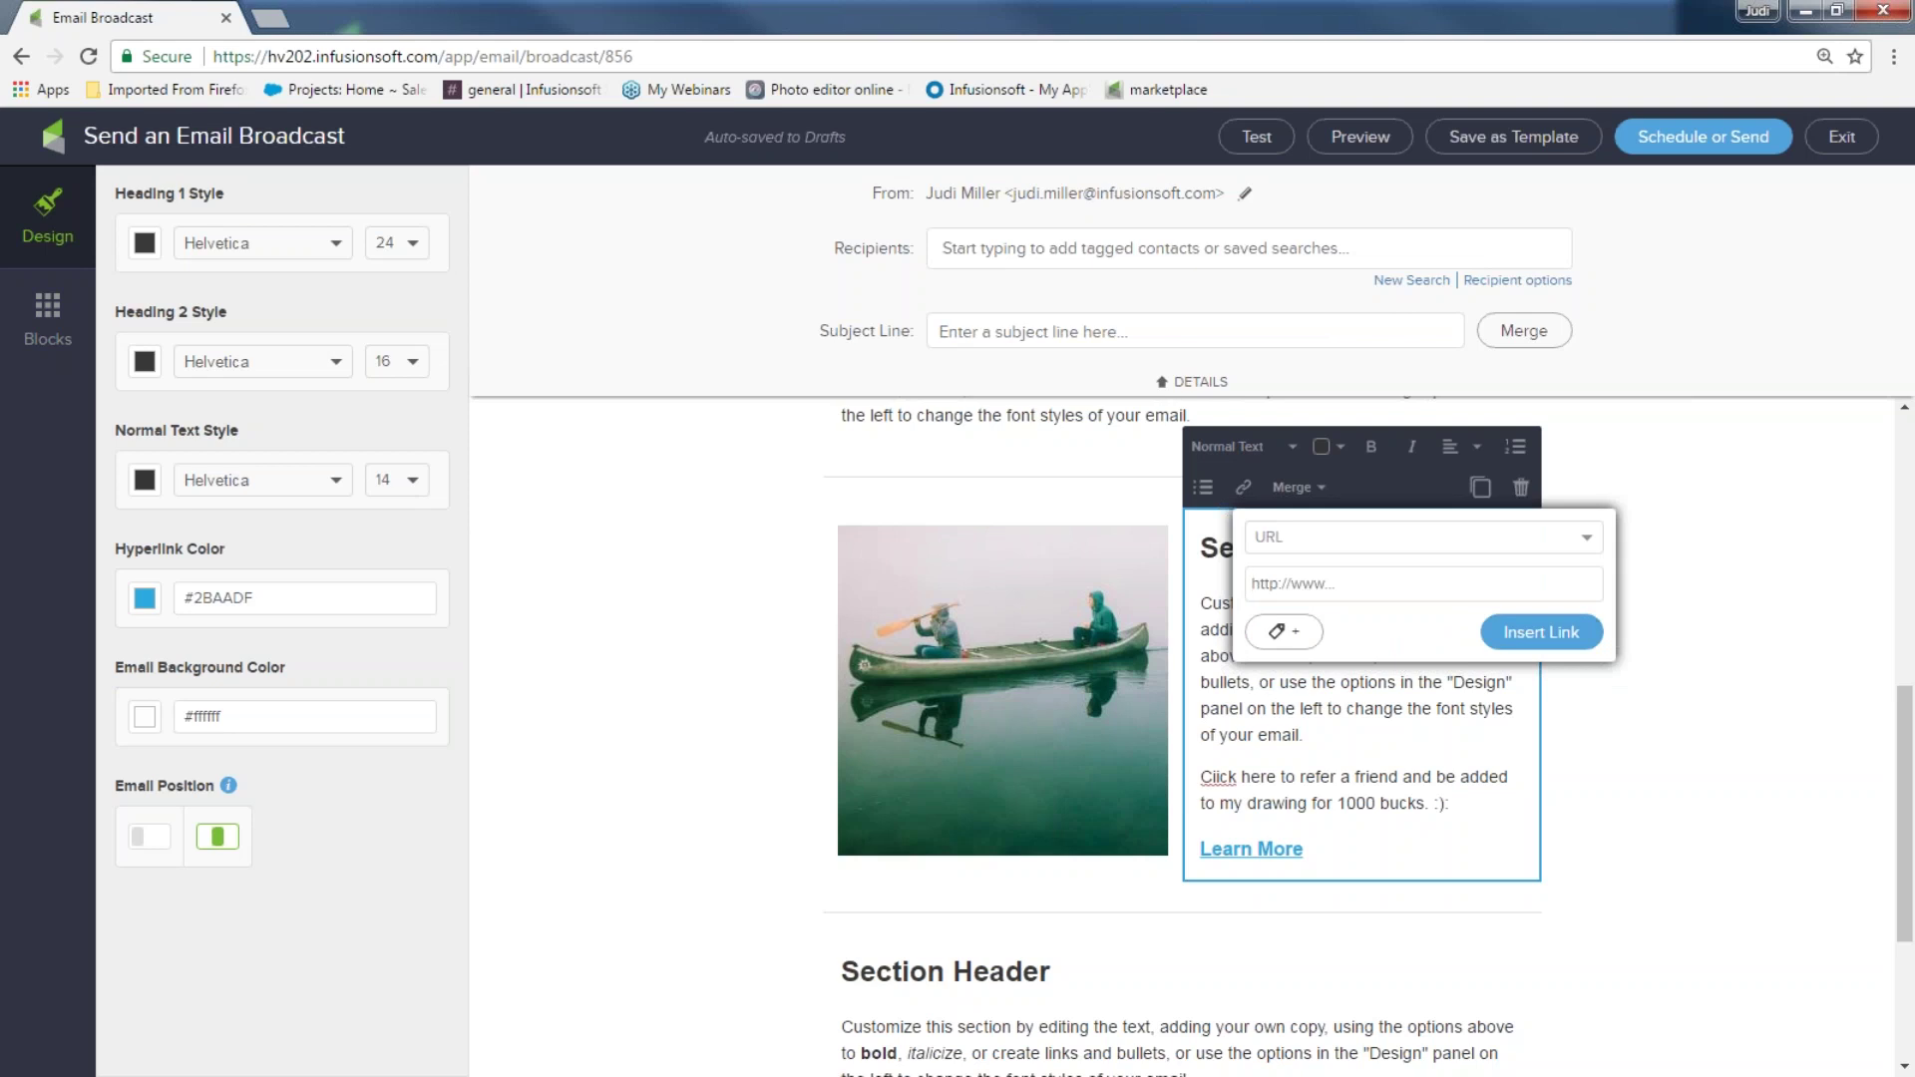
pyautogui.click(1685, 593)
pyautogui.click(999, 675)
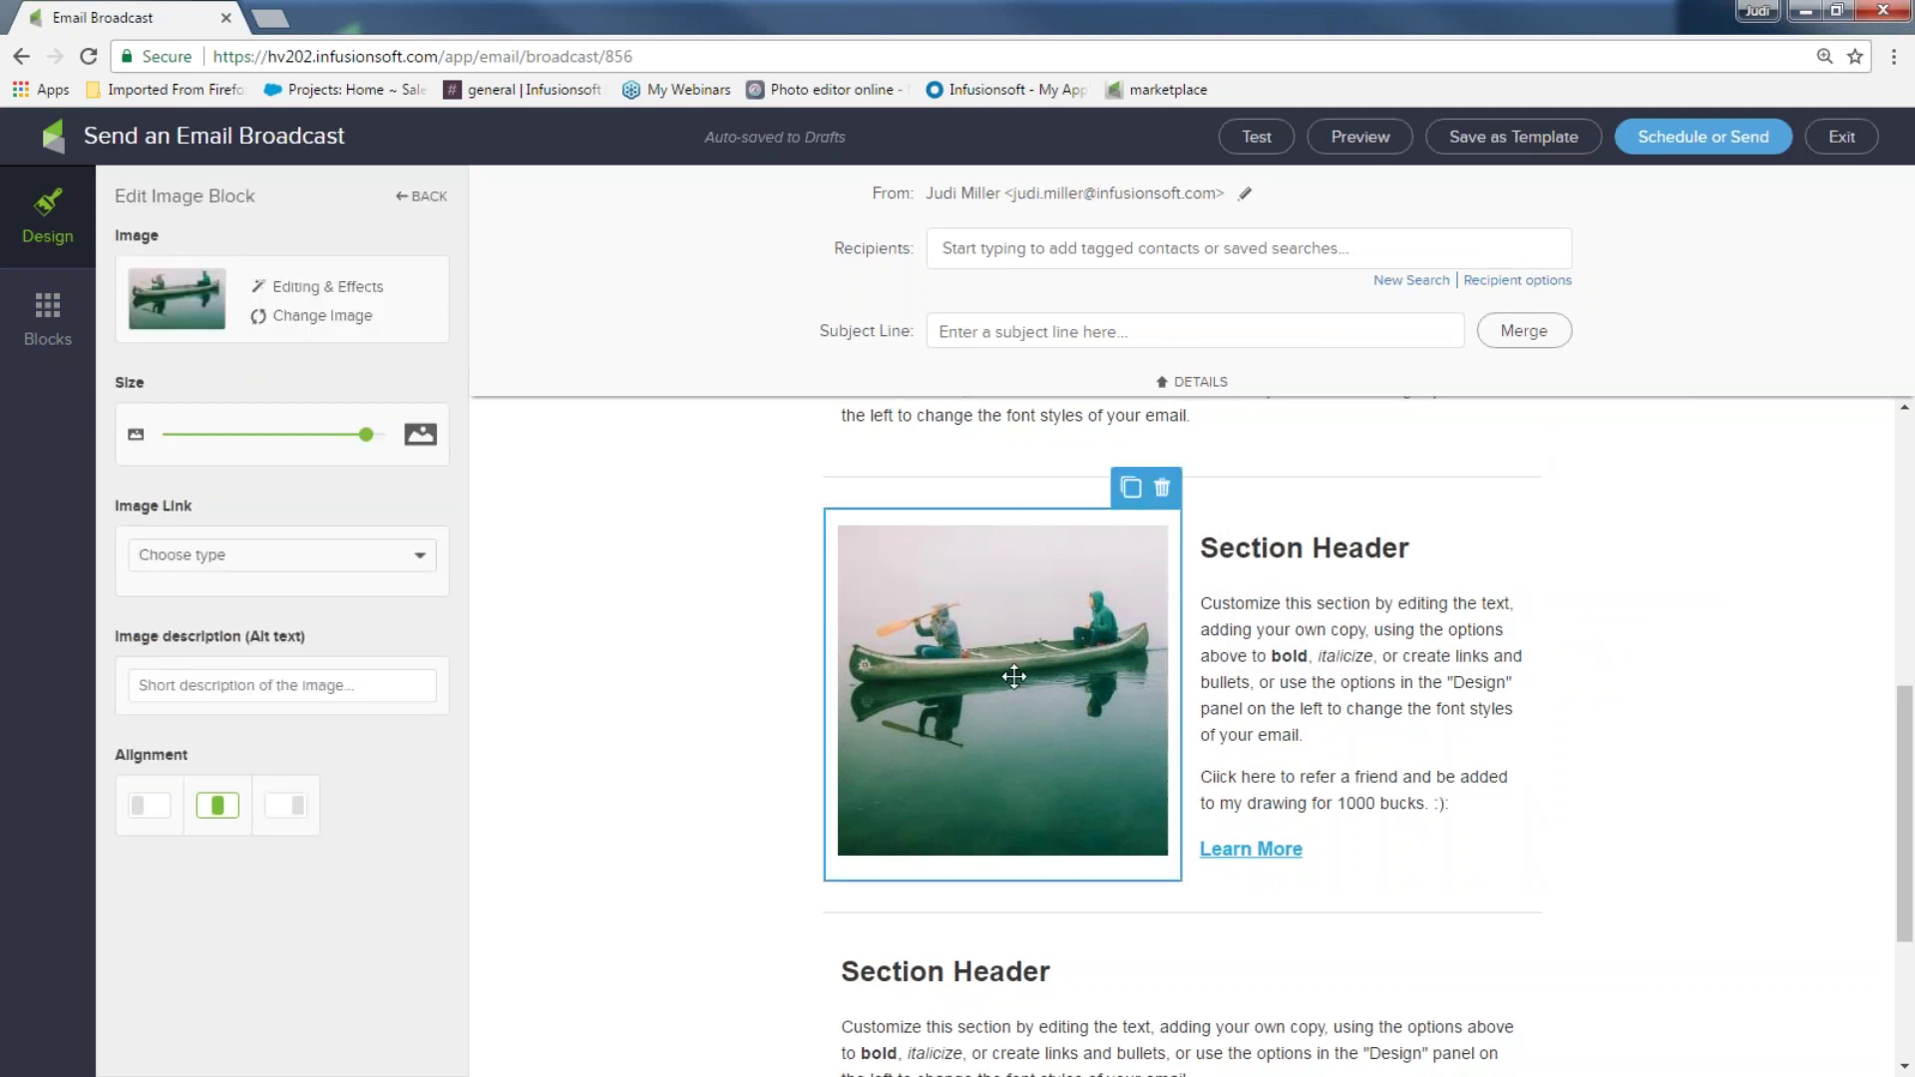
pyautogui.click(421, 565)
pyautogui.click(361, 566)
pyautogui.click(423, 555)
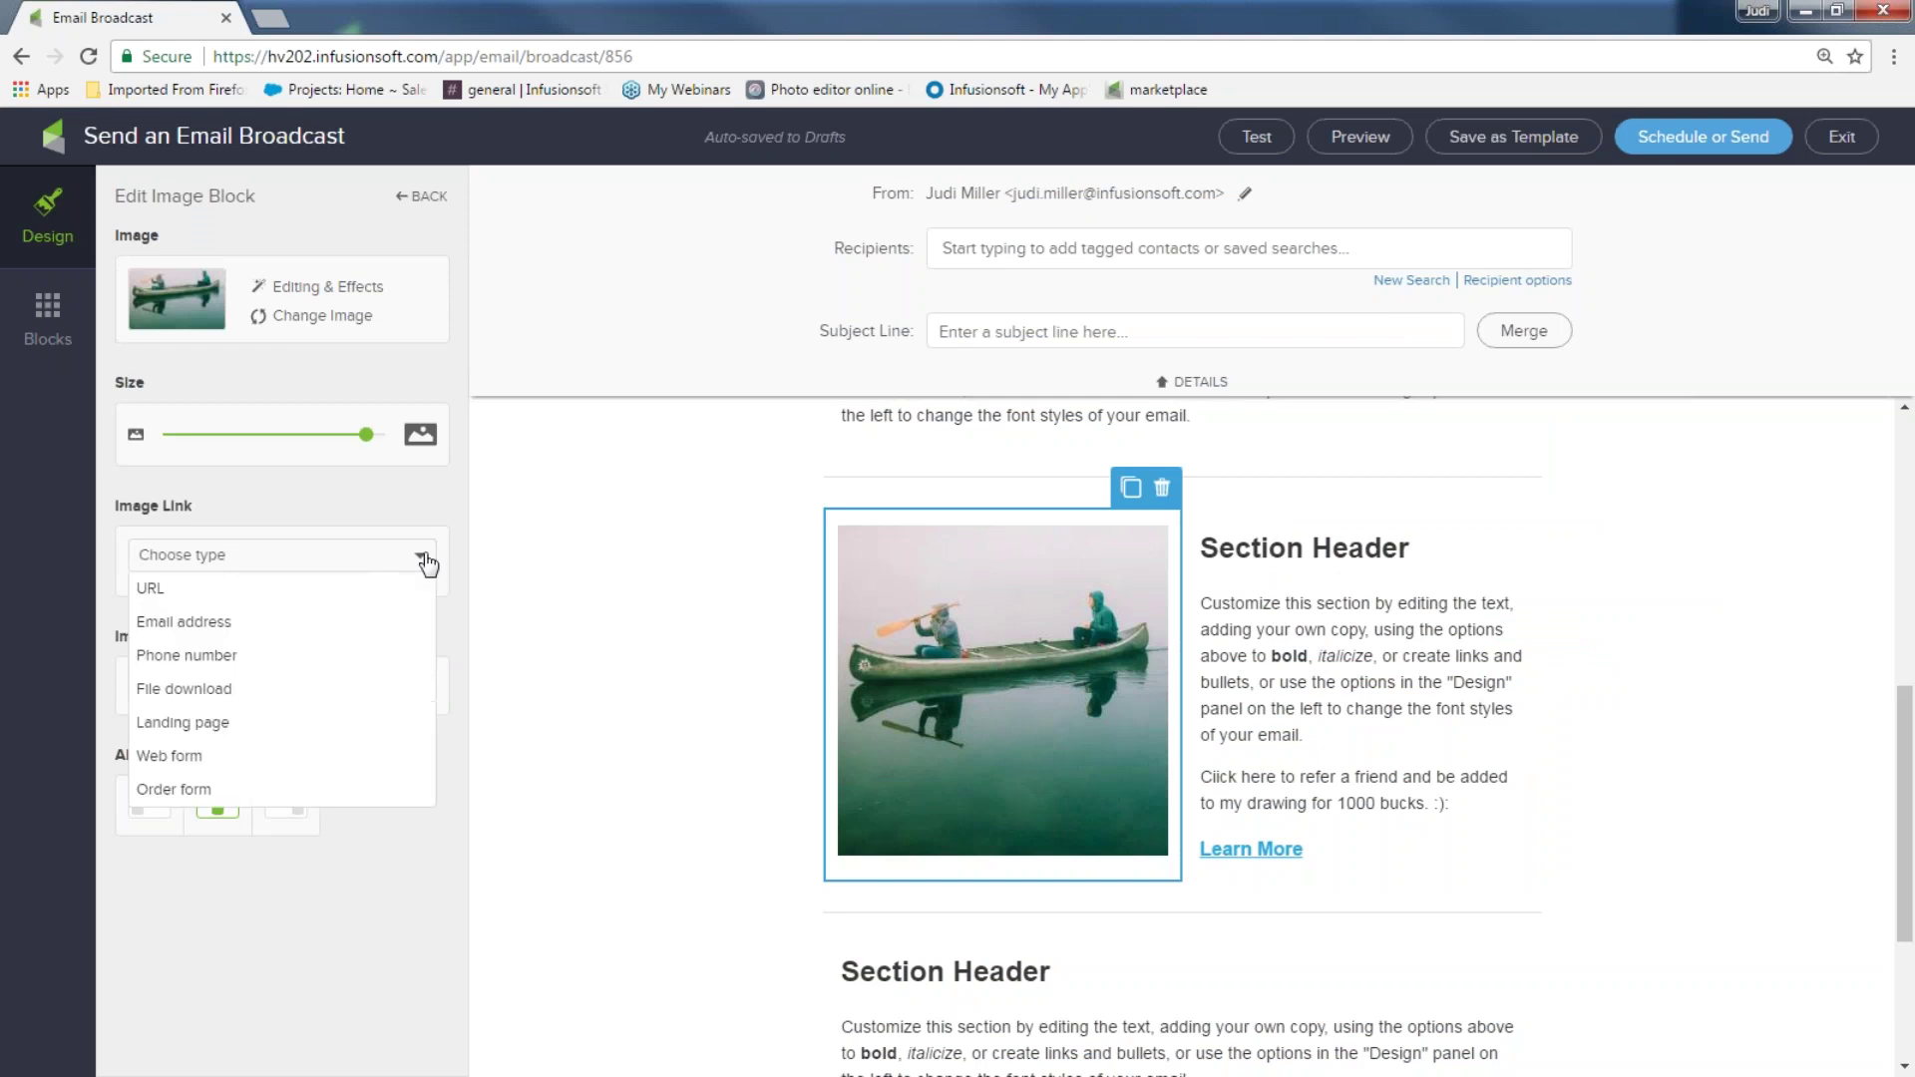
pyautogui.click(338, 592)
pyautogui.click(222, 602)
pyautogui.write('www.')
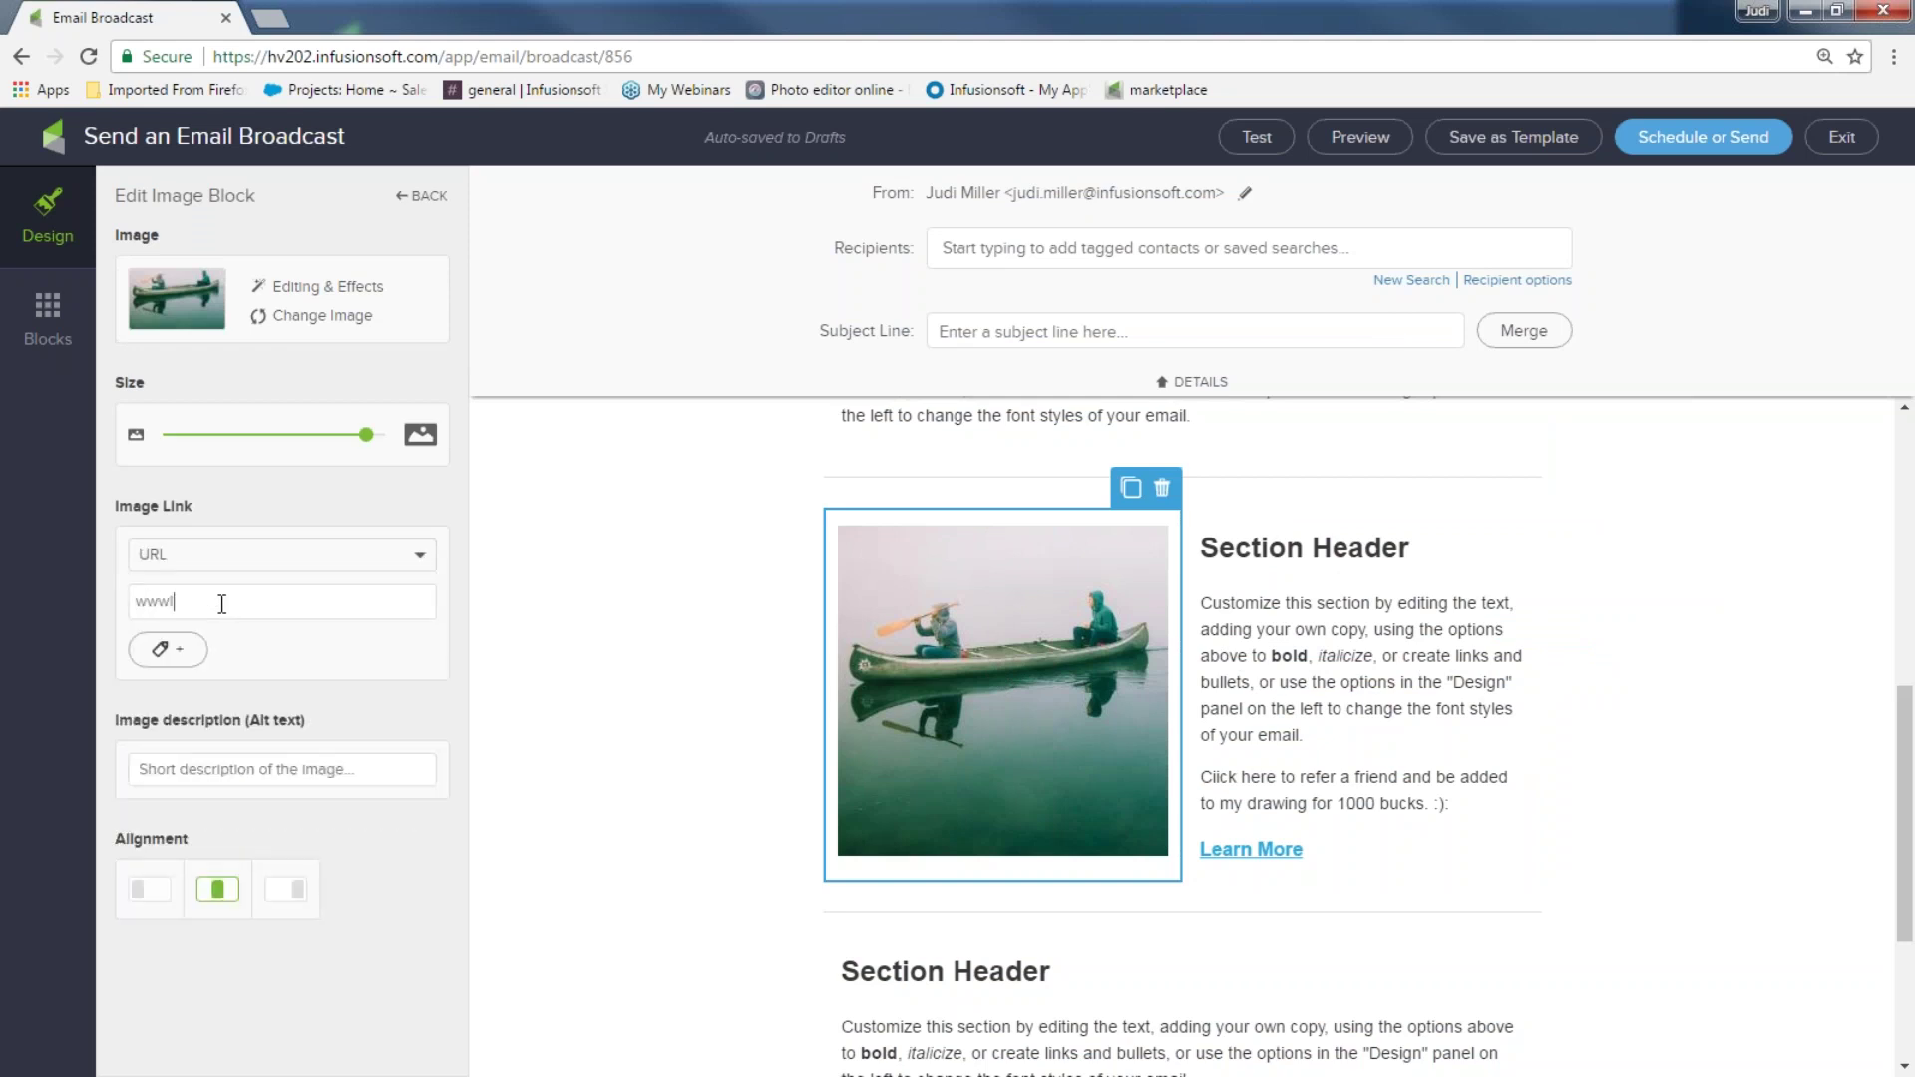
pyautogui.write('infusionso')
pyautogui.press('BackSpace')
pyautogui.press('BackSpace')
pyautogui.write('oft.com')
# - Switch the canoe image's link type to Landing page and look through the landing pages available to link
pyautogui.click(423, 558)
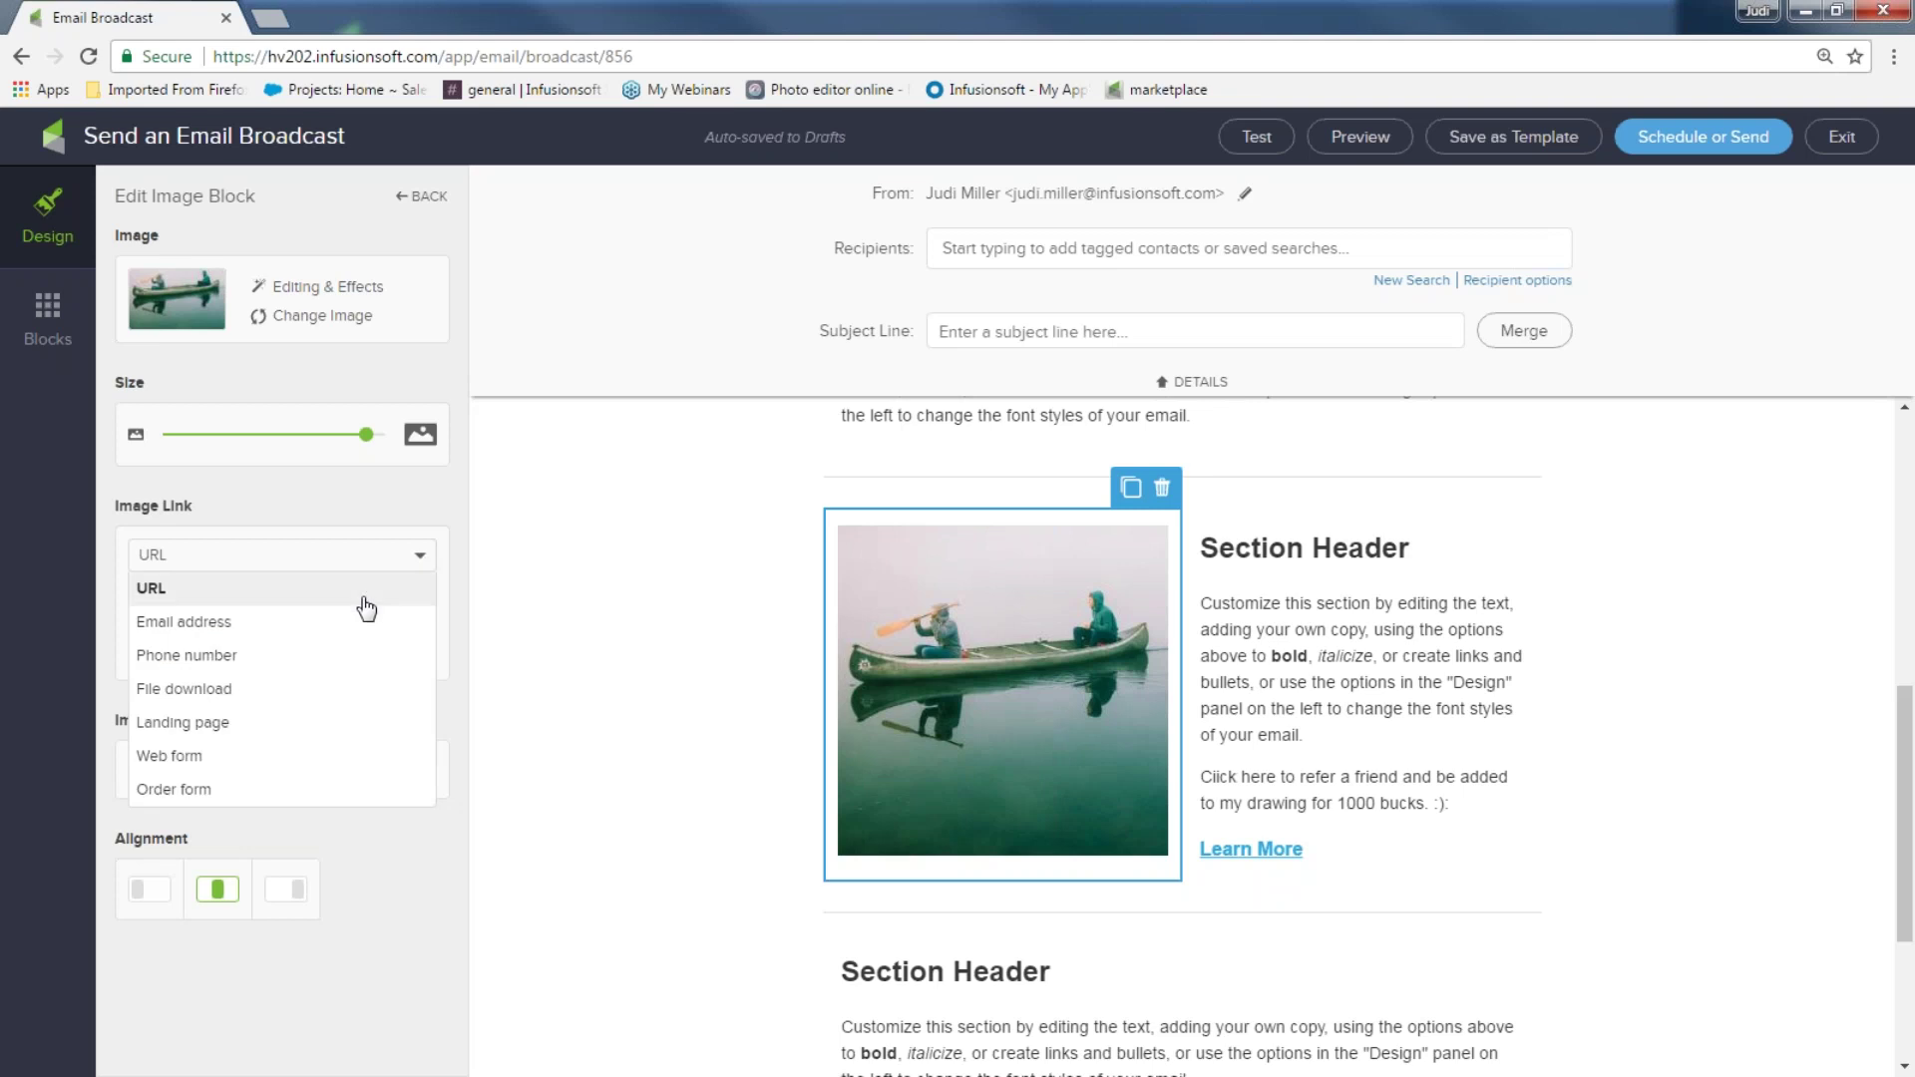
pyautogui.click(229, 733)
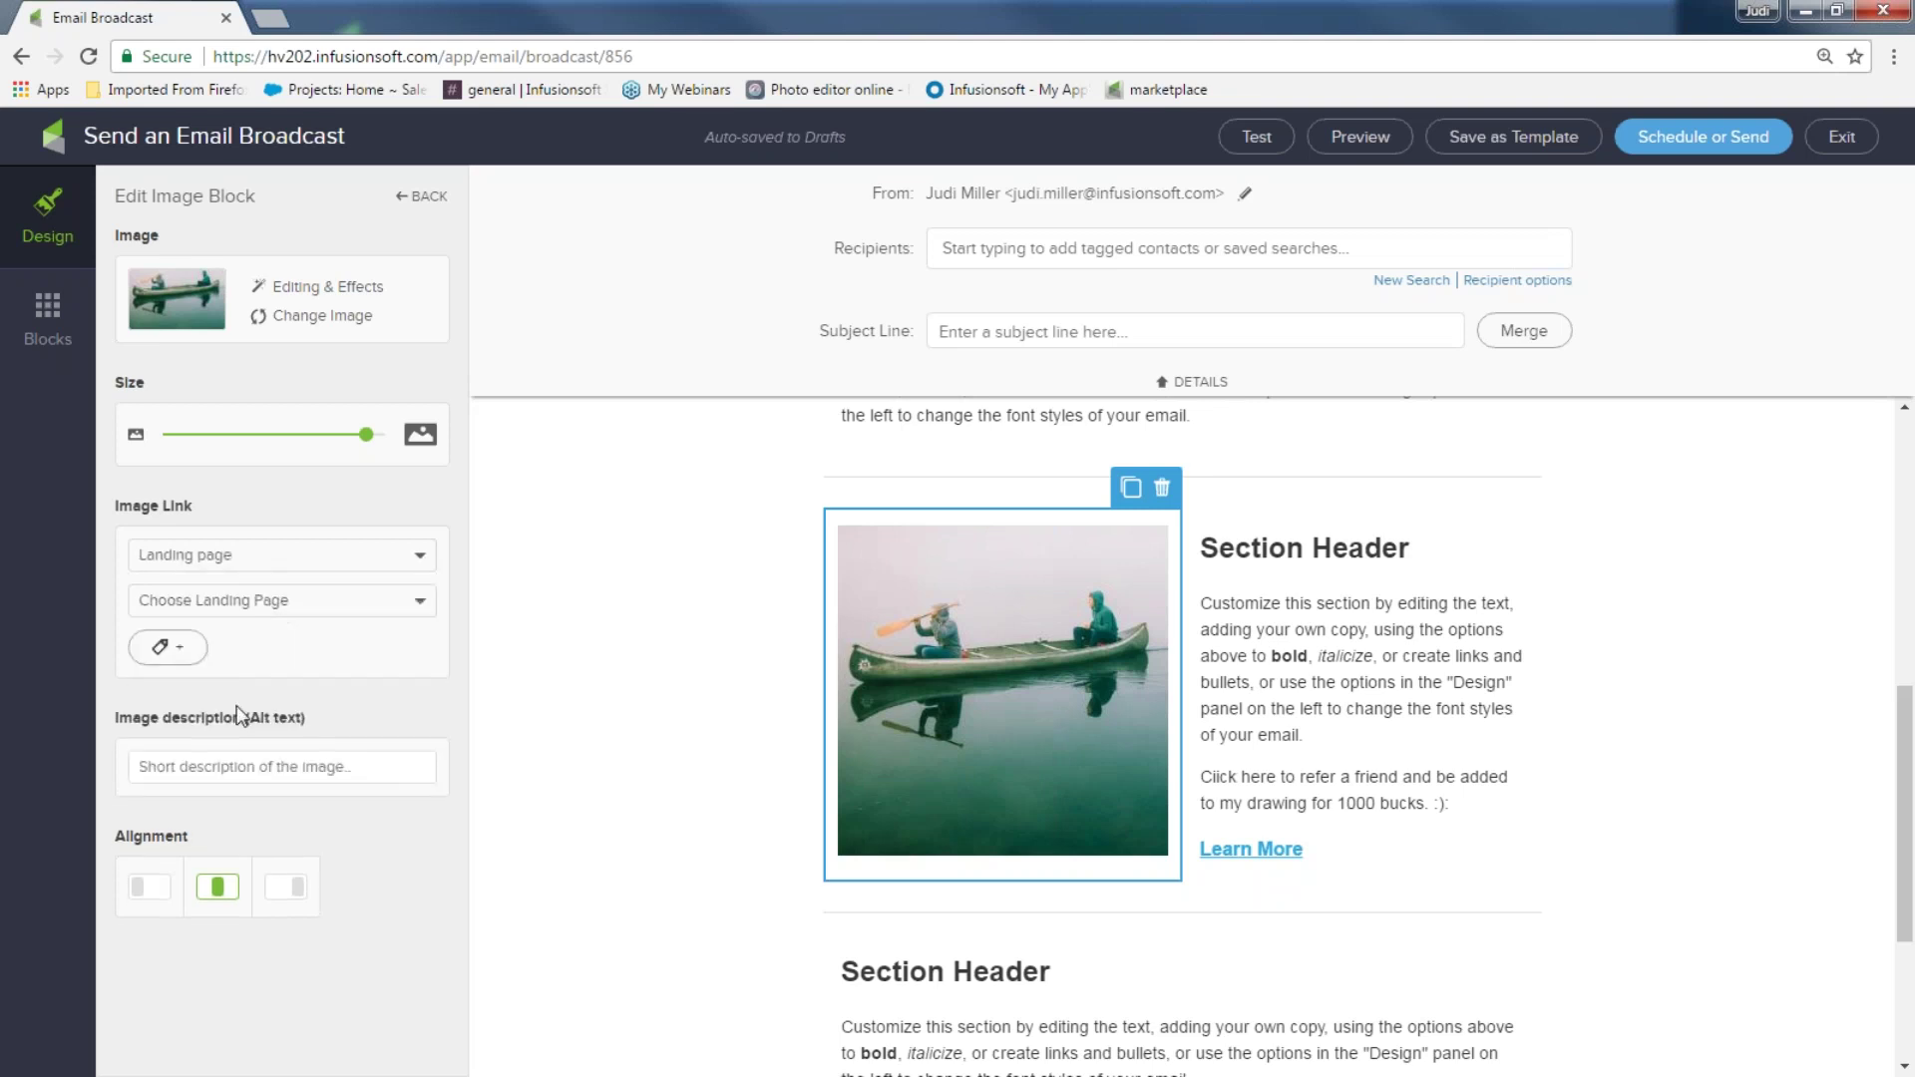
pyautogui.click(284, 601)
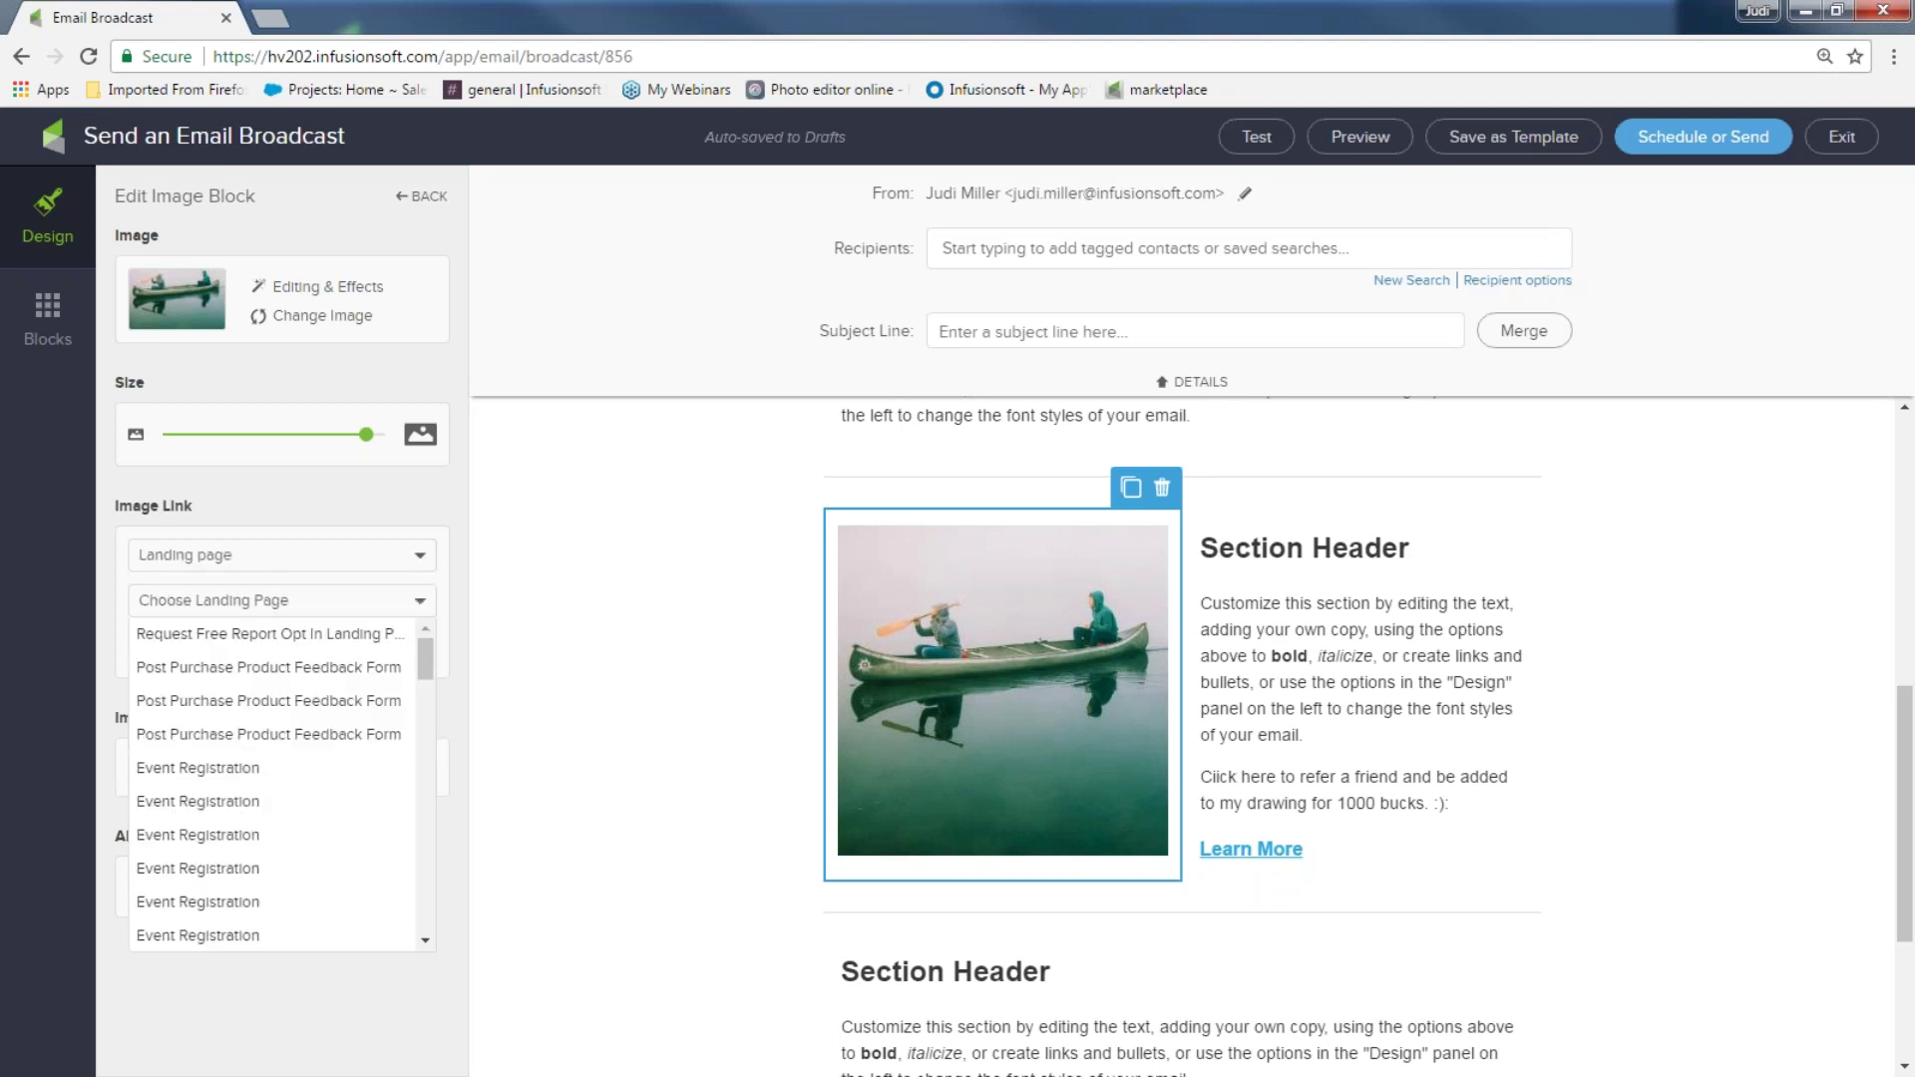
pyautogui.click(580, 609)
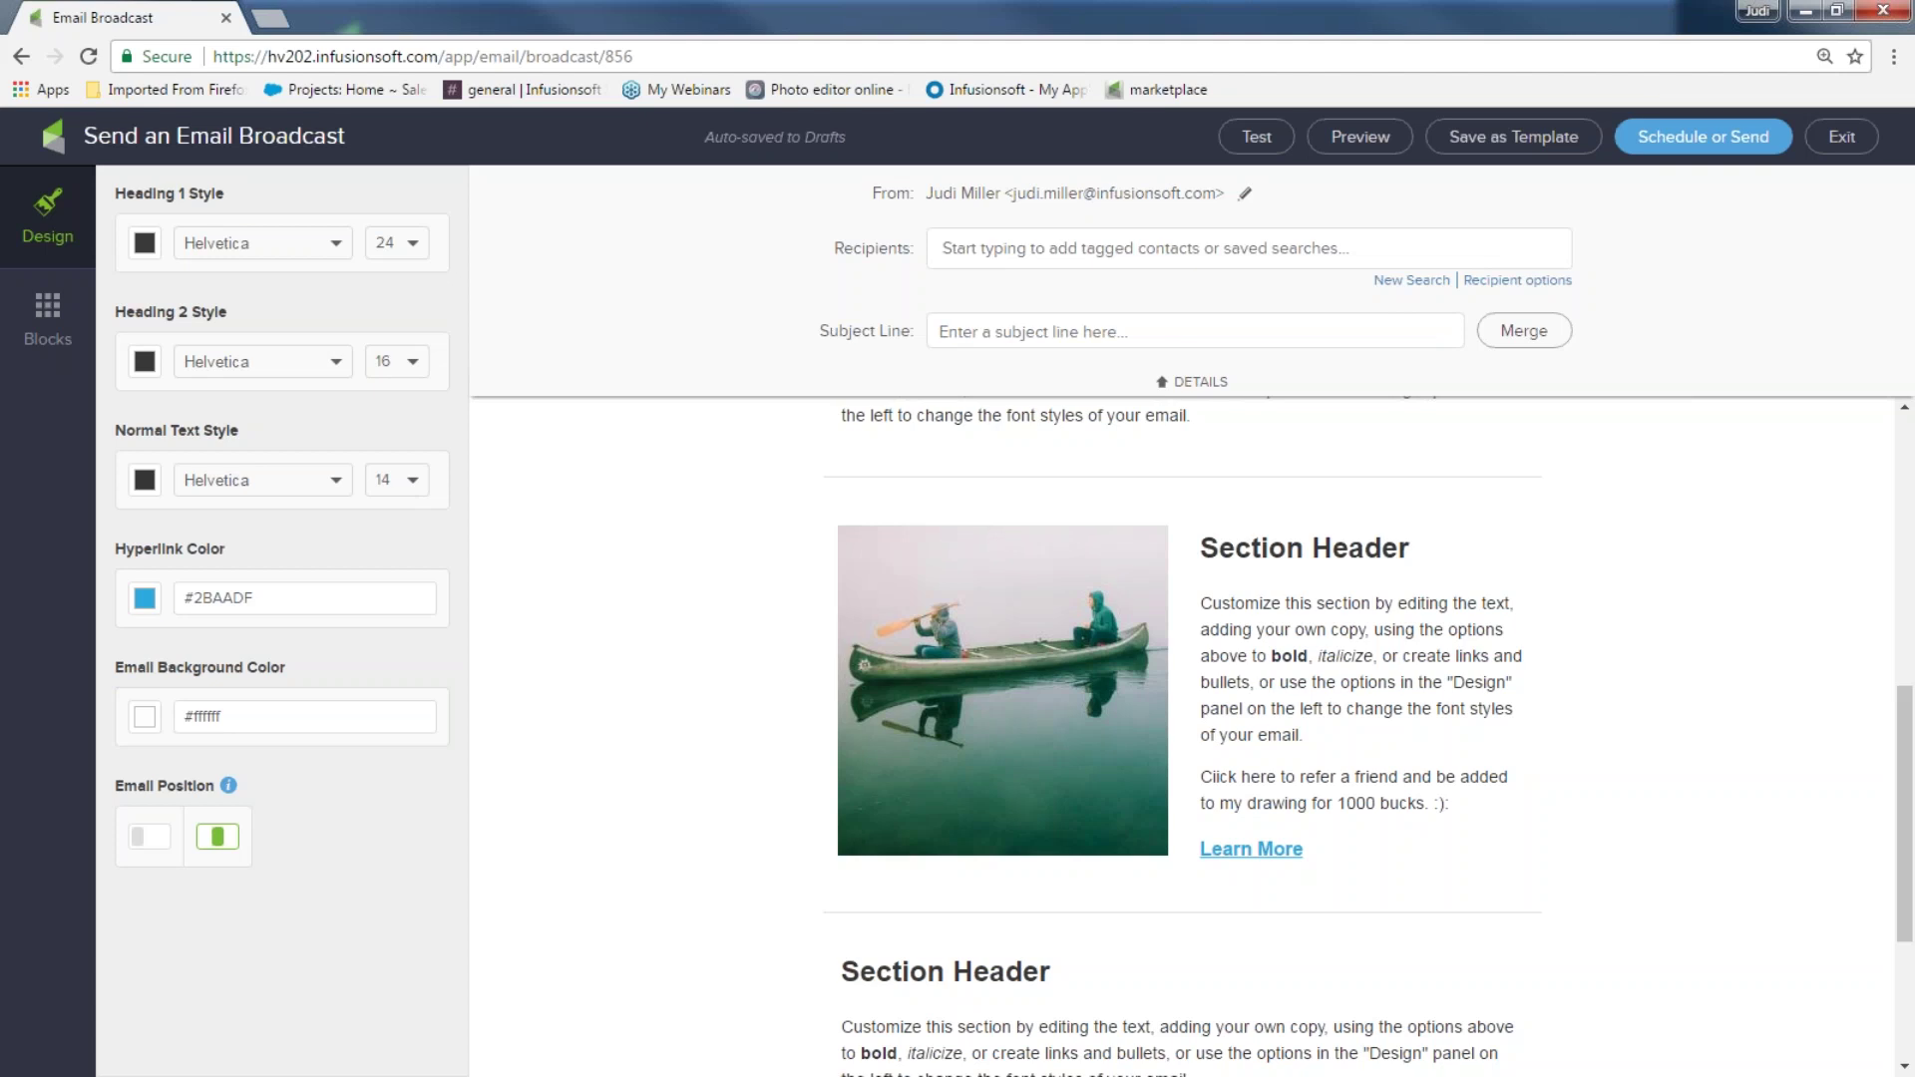
# - Change the broadcast's From setting to Other and enter the alternative sender email address
pyautogui.click(1244, 195)
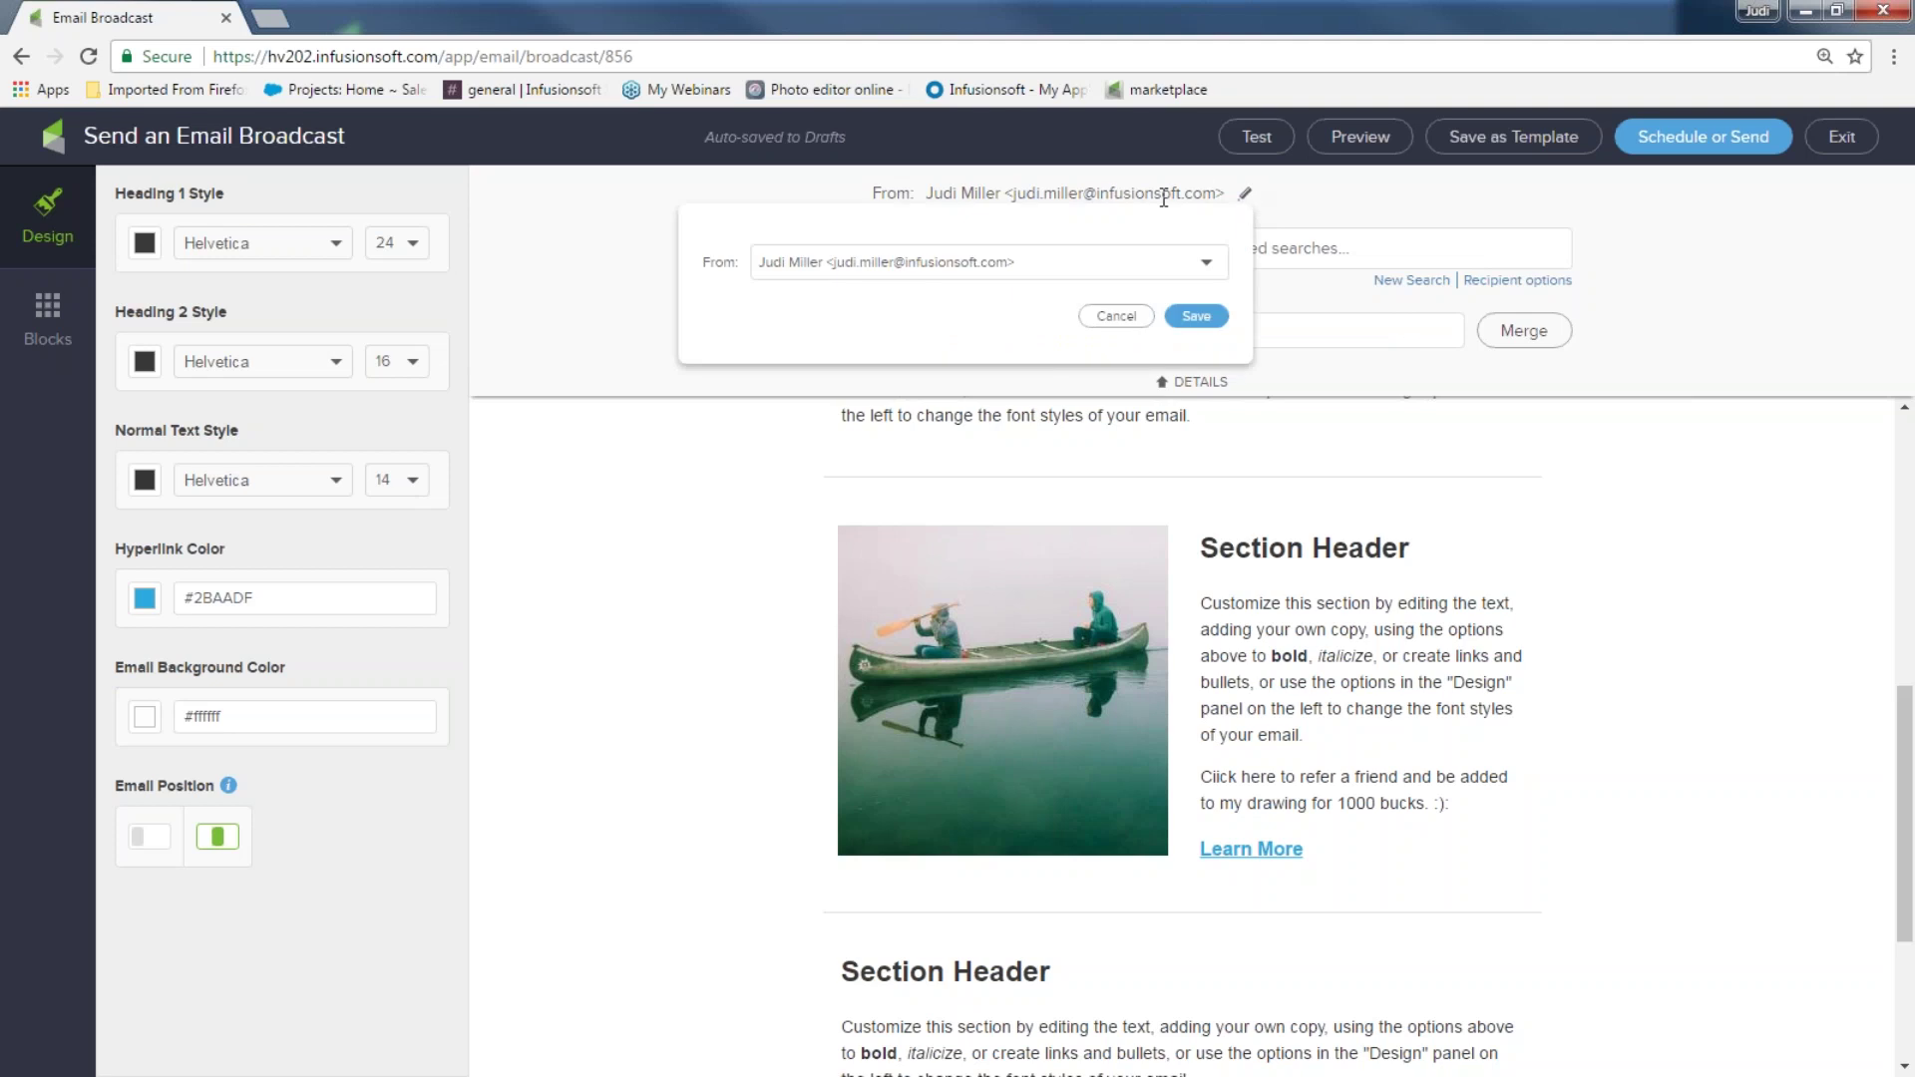
pyautogui.click(1206, 263)
pyautogui.click(1074, 423)
pyautogui.click(1149, 310)
pyautogui.write('heyj')
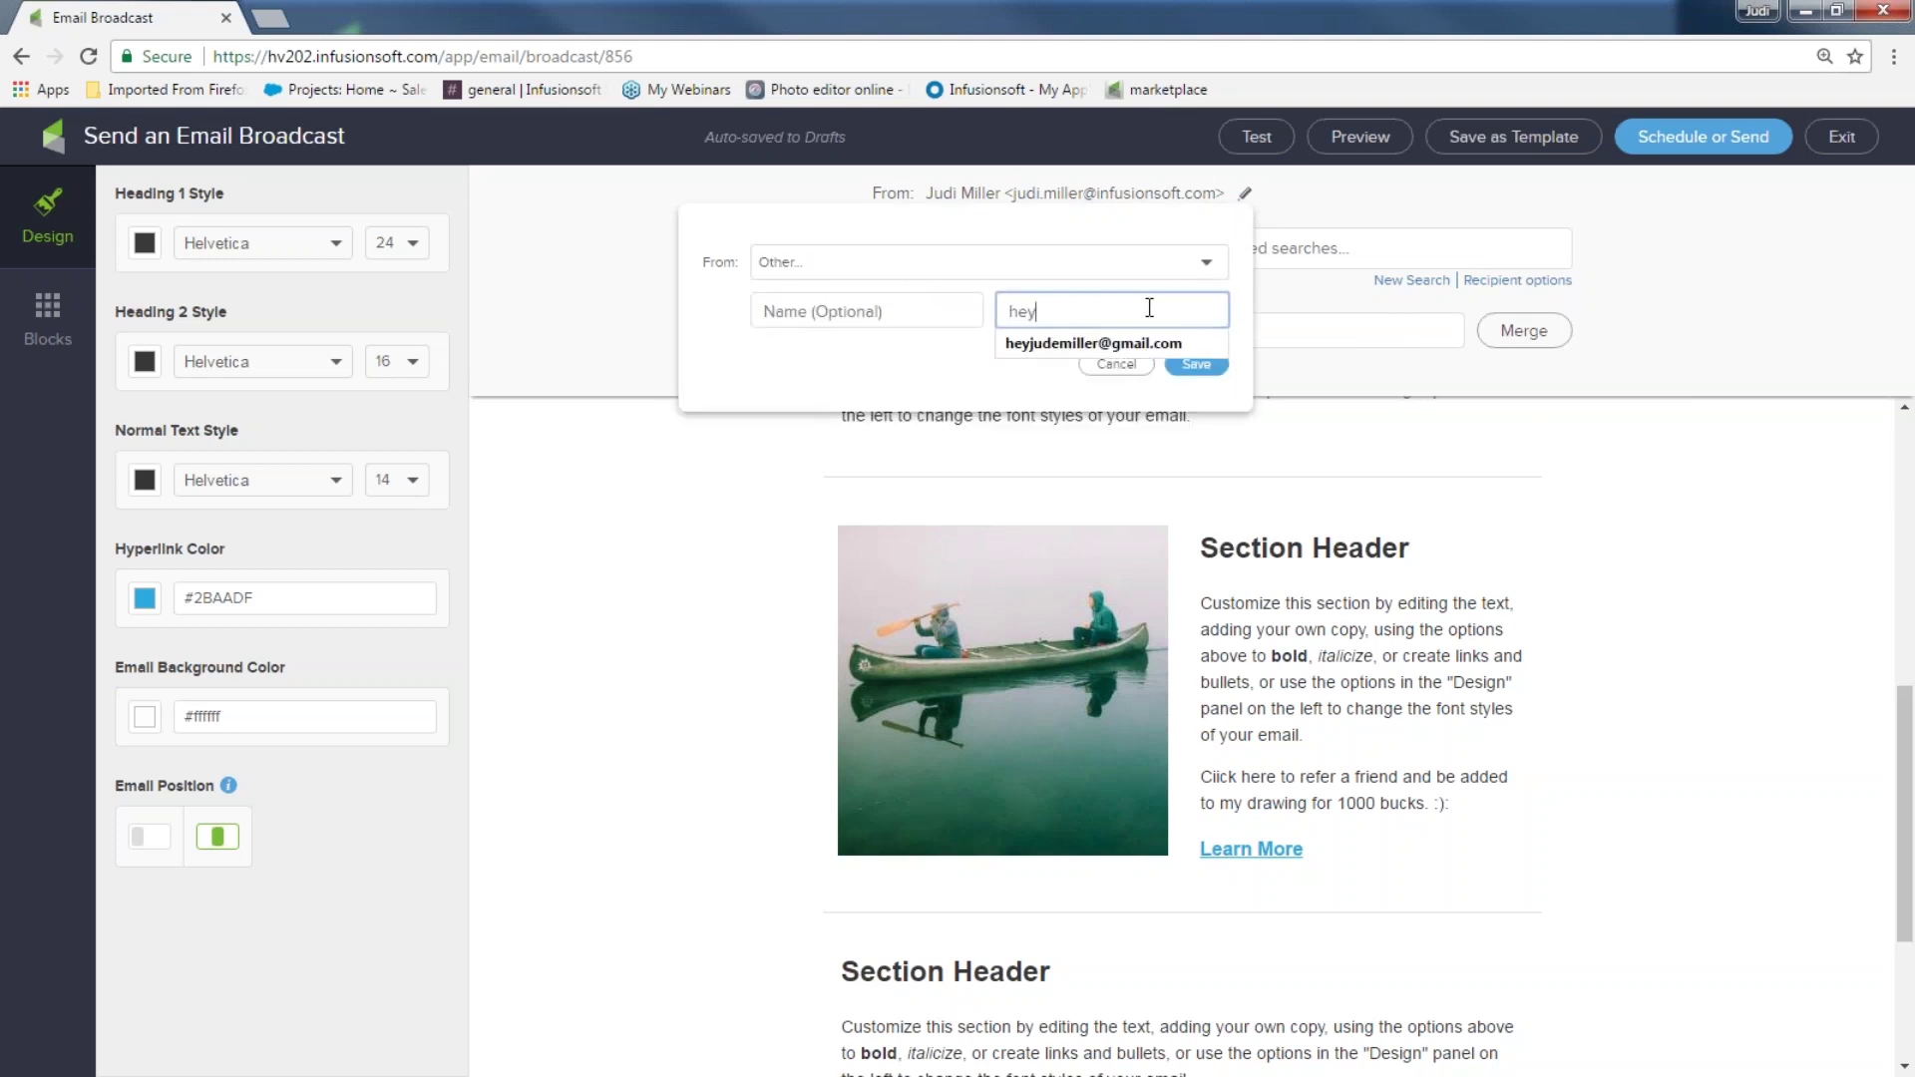
pyautogui.click(1093, 343)
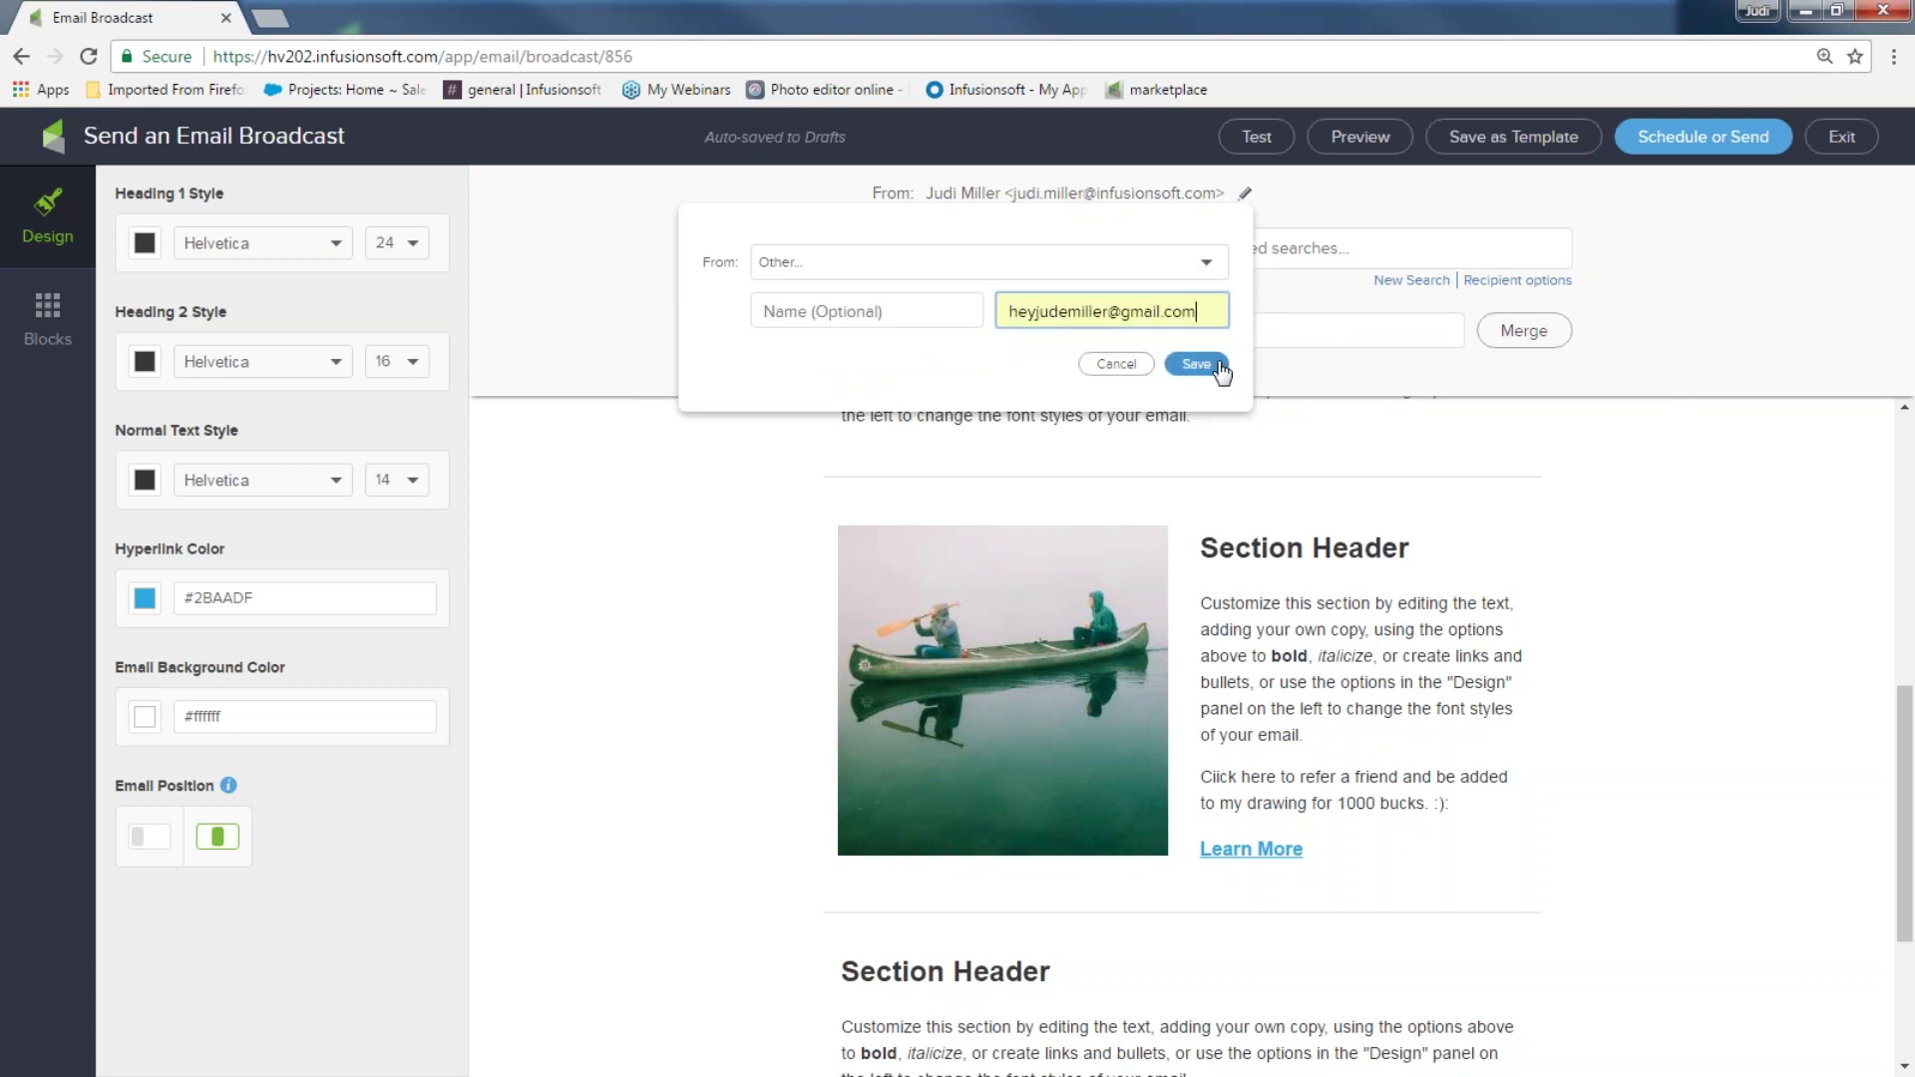
pyautogui.moveTo(1202, 312); pyautogui.dragTo(990, 313)
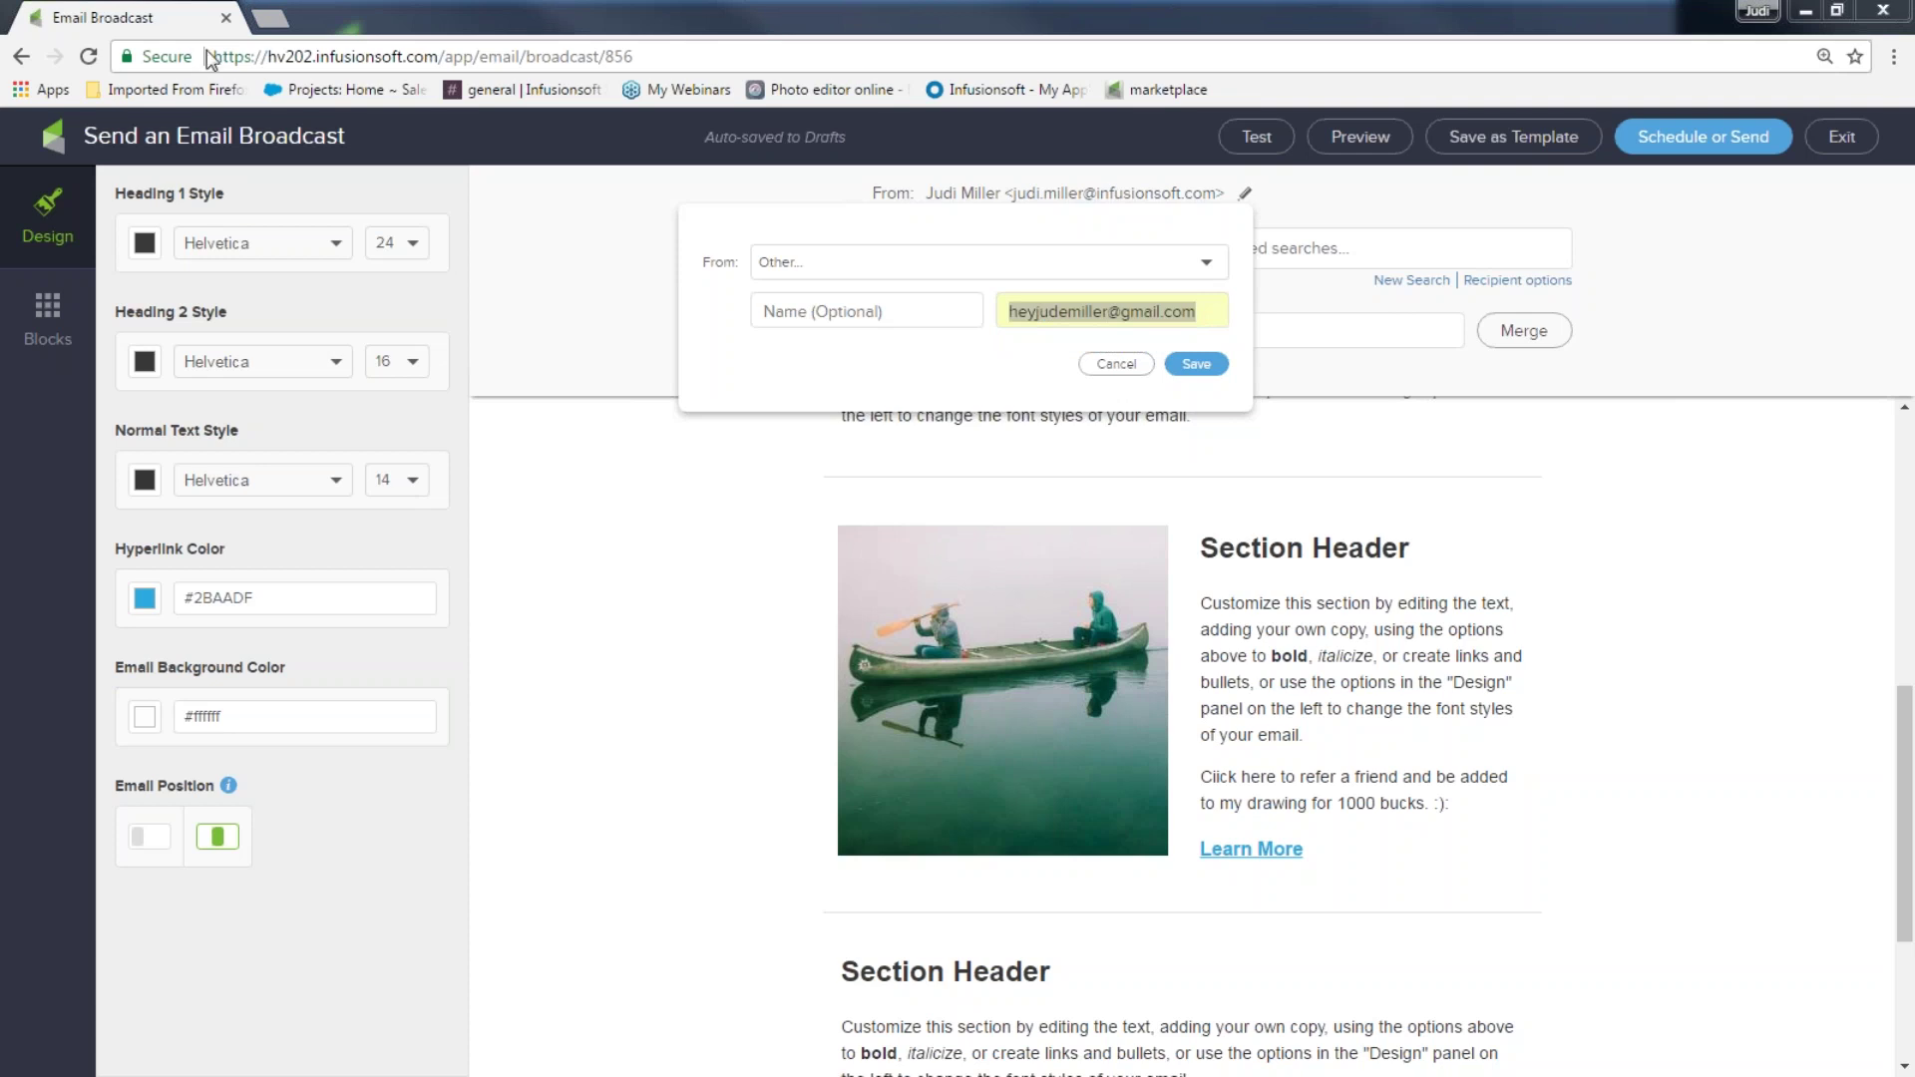
pyautogui.moveTo(264, 57); pyautogui.dragTo(322, 62)
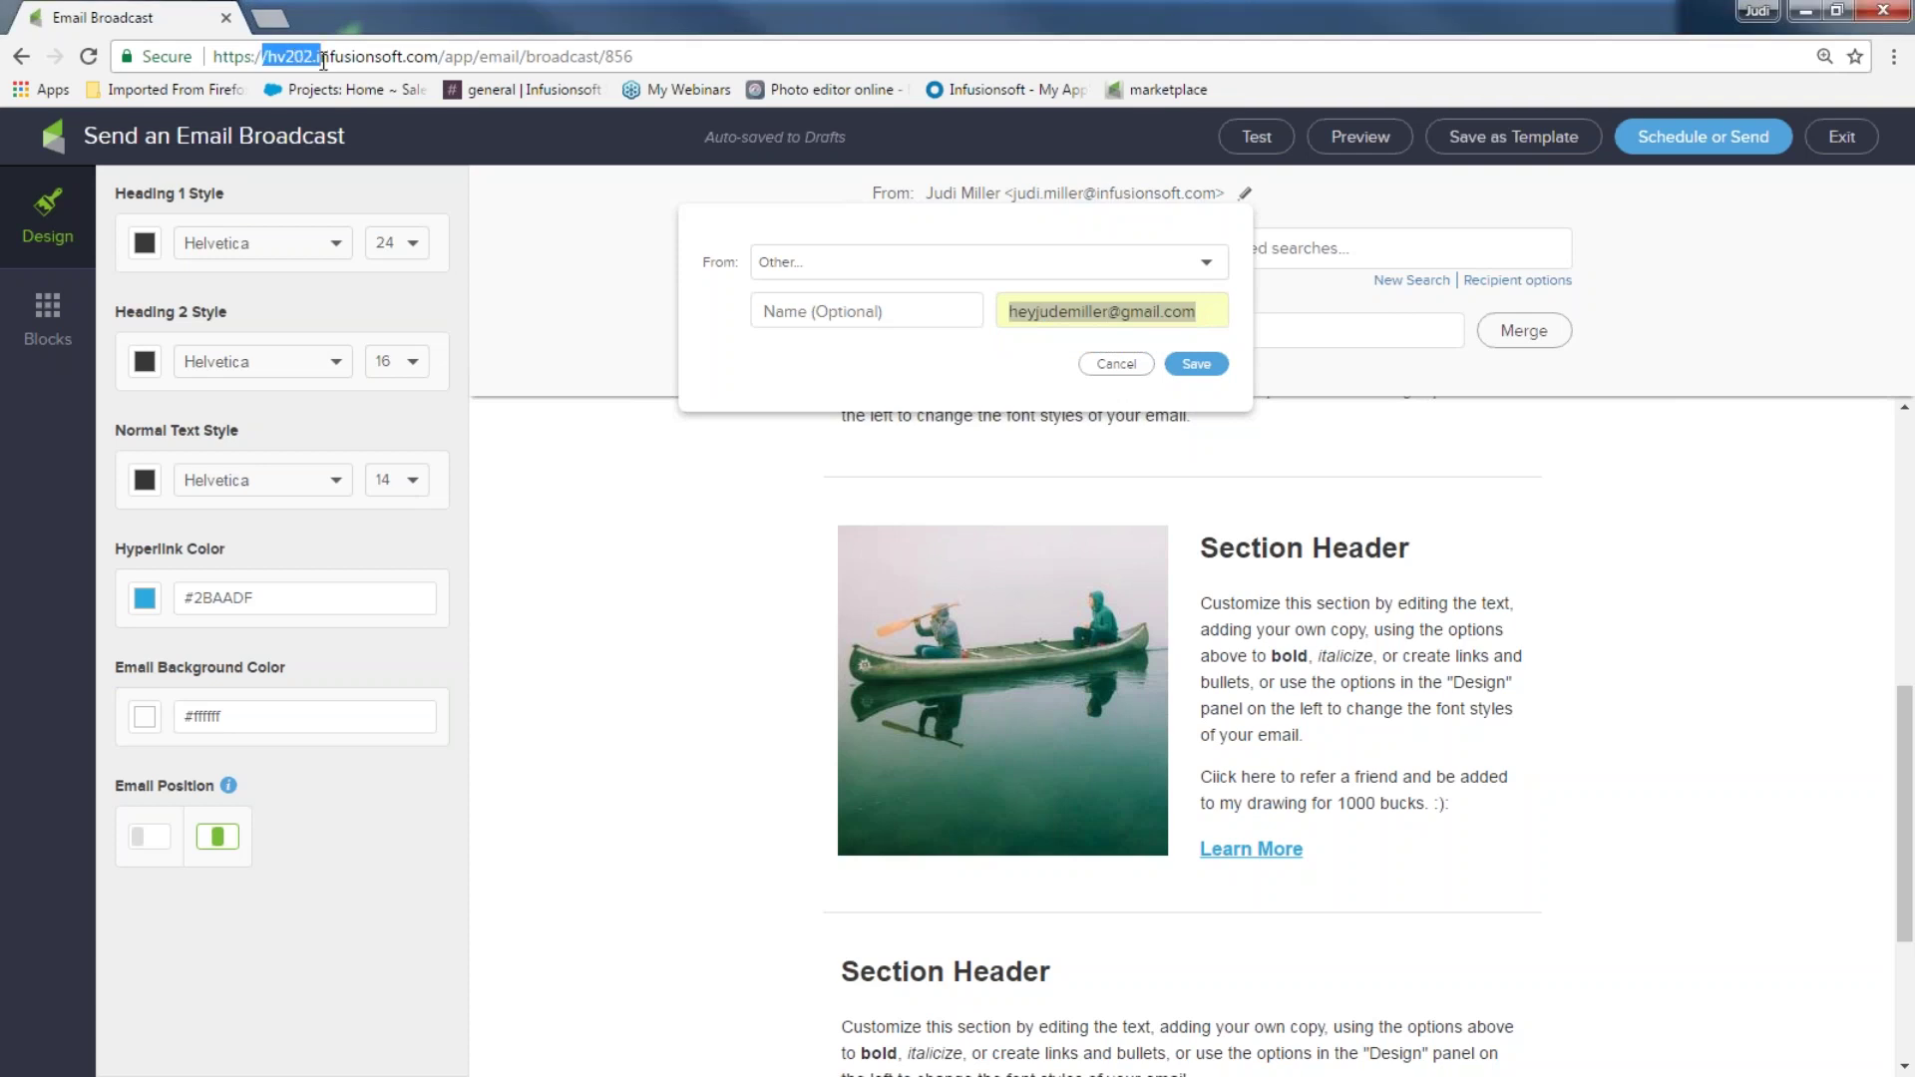